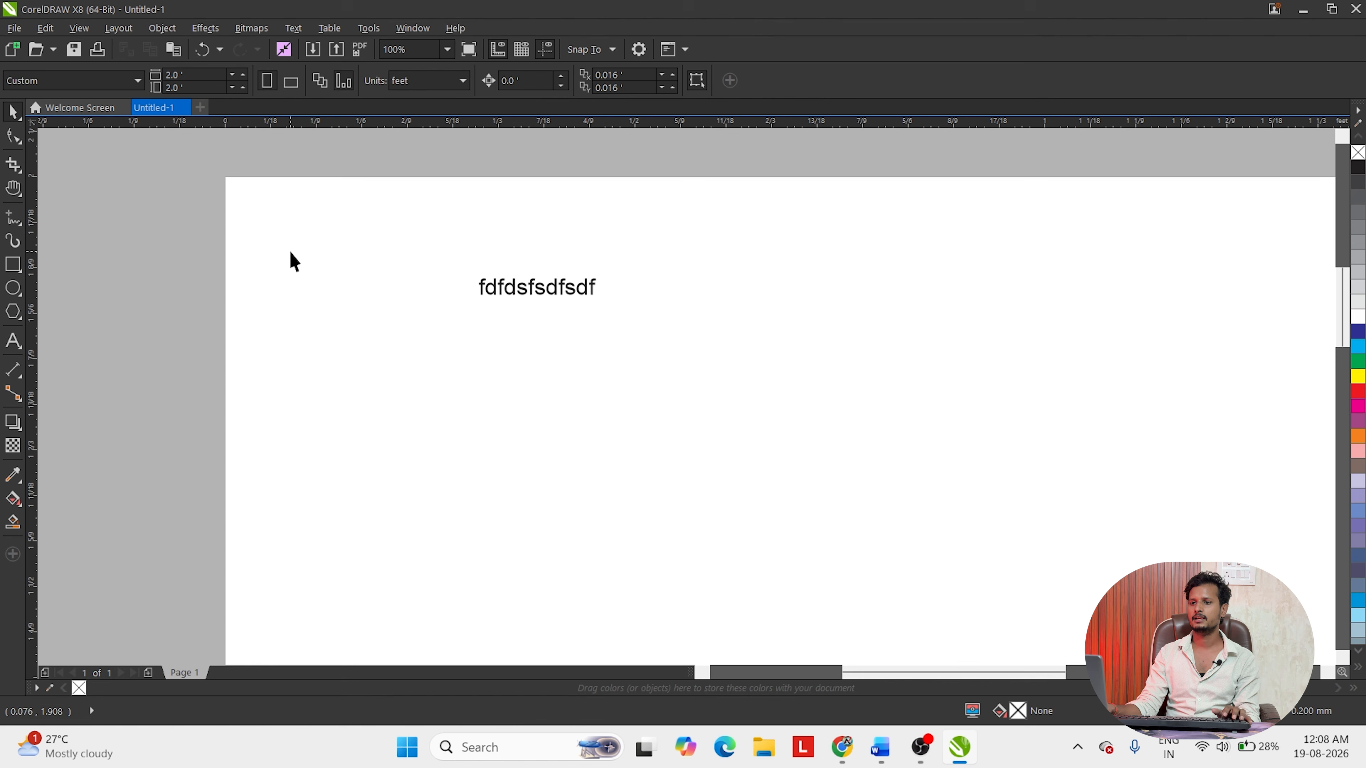
- Clear the existing sample text and place the artistic text "pixel with print" near the page's upper-left corner
{"action": "left_click", "coordinate": [440, 288]}
{"action": "left_click_drag", "start_coordinate": [438, 285], "coordinate": [411, 273]}
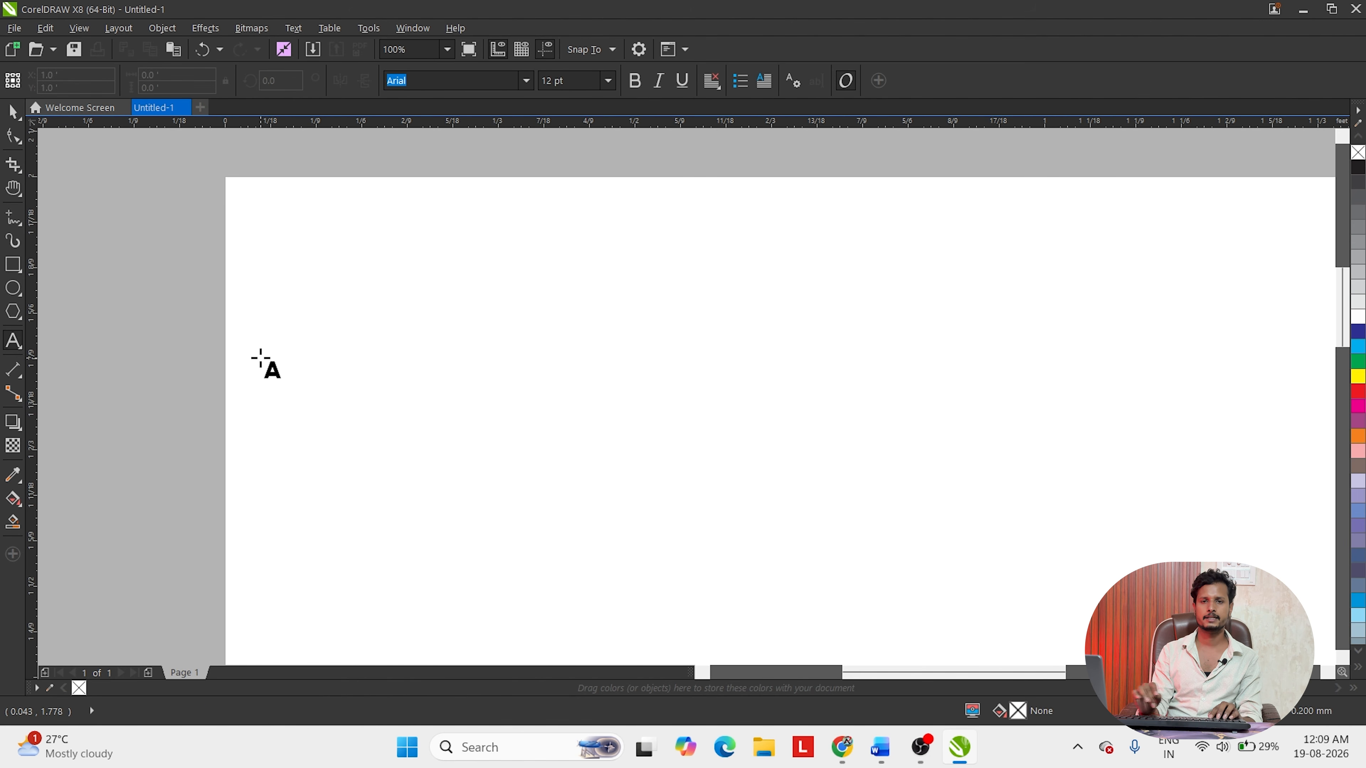
{"action": "left_click", "coordinate": [333, 251]}
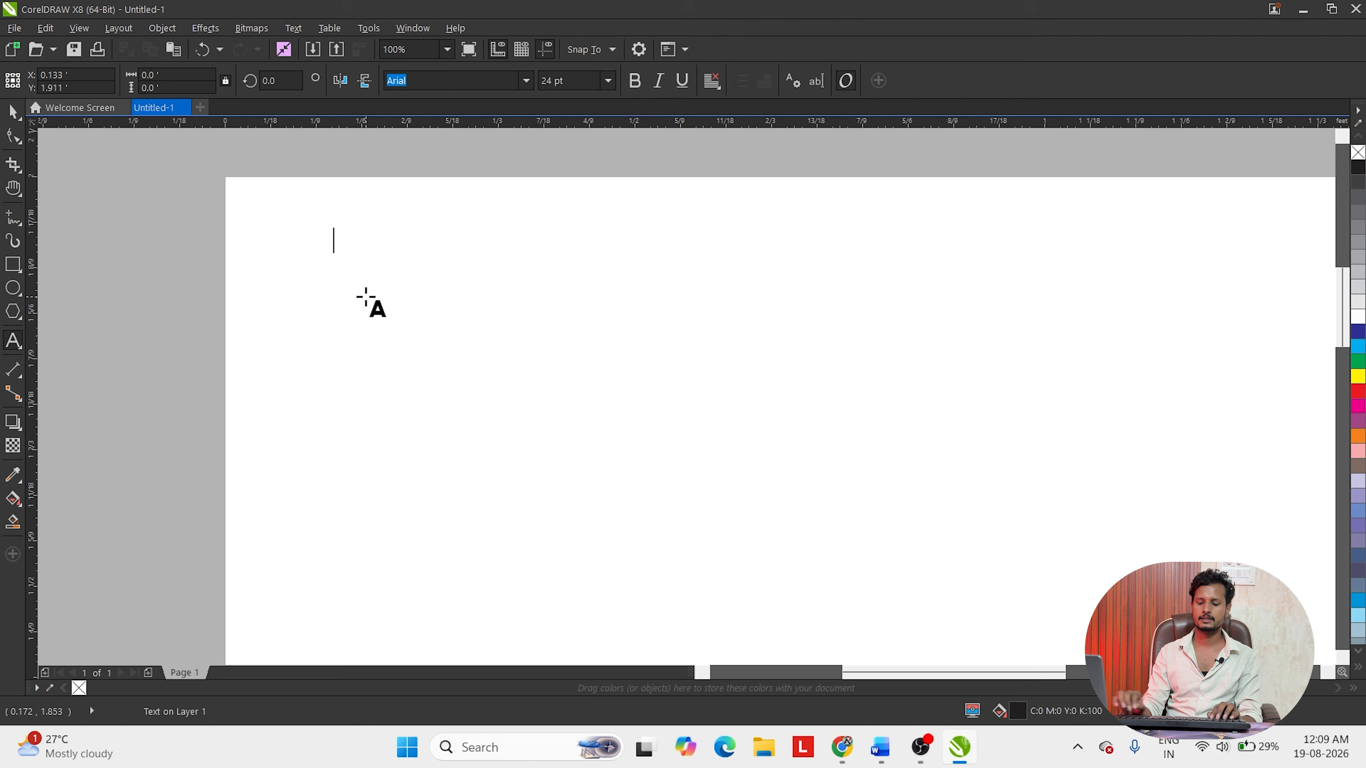
{"action": "type", "text": "pix"}
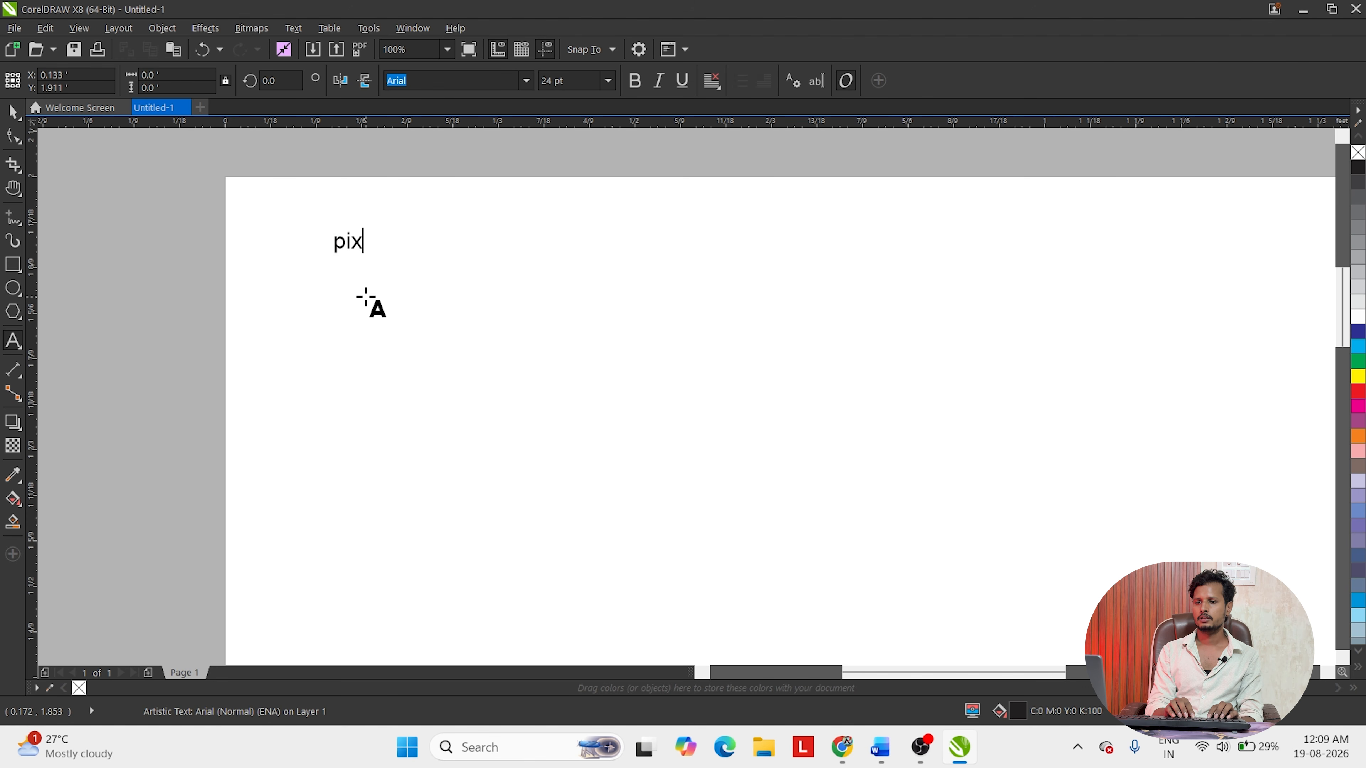
{"action": "type", "text": "el with print"}
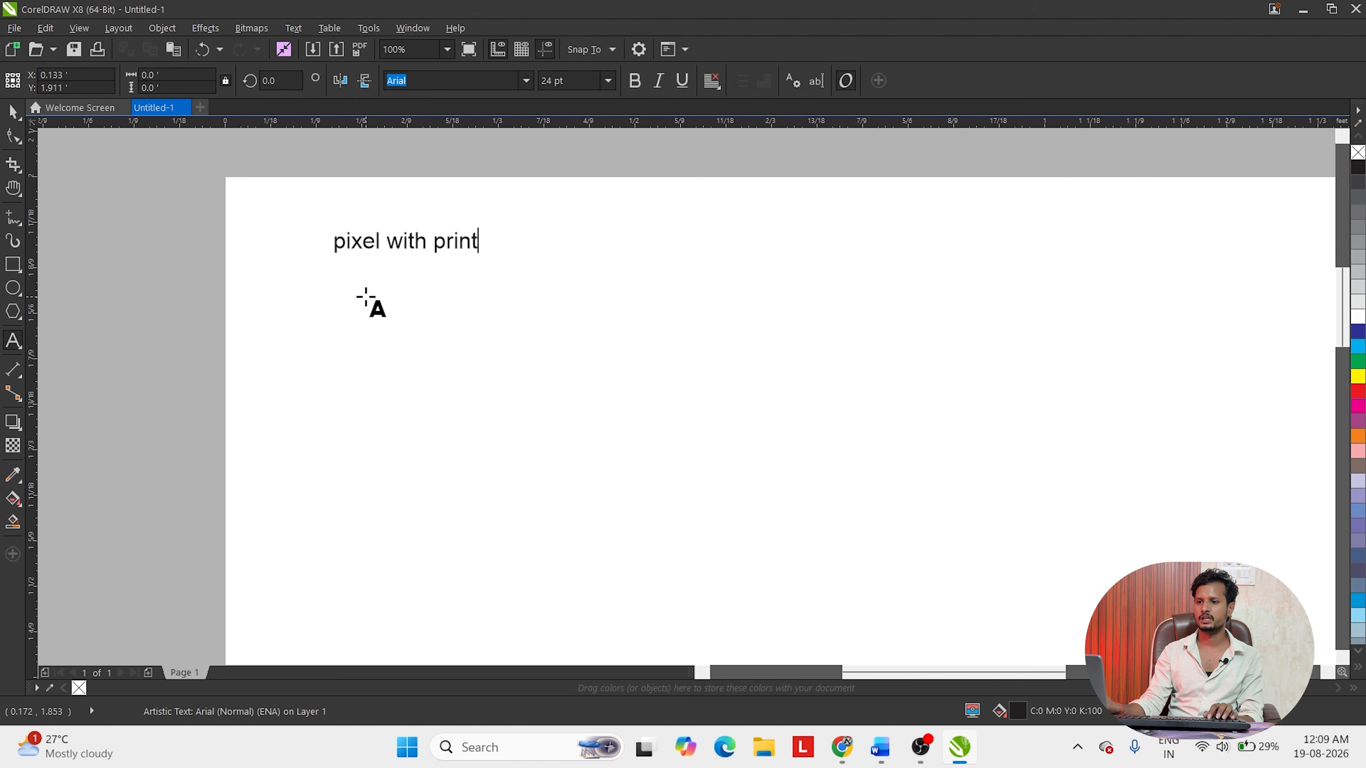
- Scale the "pixel with print" text up proportionally to a size of about 108 pt
{"action": "left_click", "coordinate": [17, 114]}
{"action": "left_click_drag", "start_coordinate": [314, 203], "coordinate": [744, 344]}
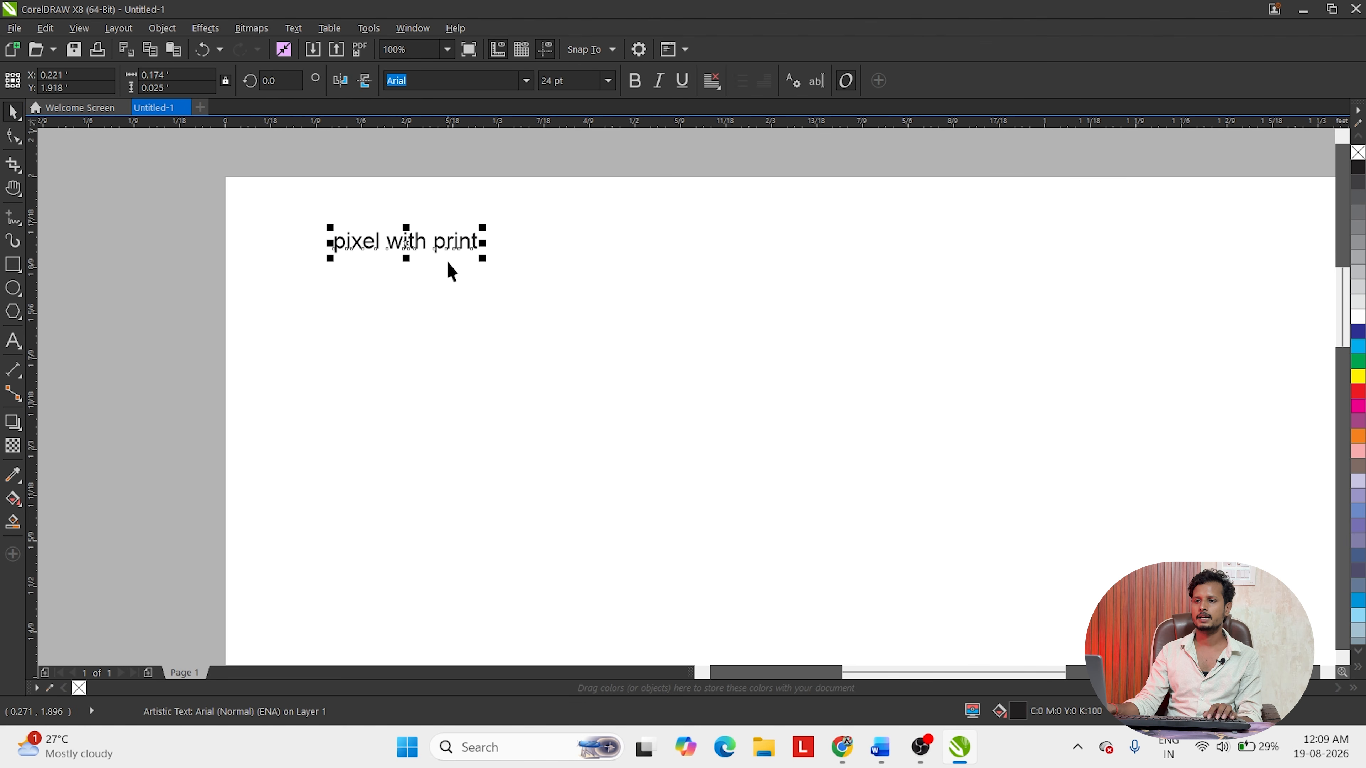
{"action": "left_click_drag", "start_coordinate": [483, 259], "coordinate": [883, 416]}
{"action": "left_click", "coordinate": [618, 310]}
{"action": "left_click_drag", "start_coordinate": [599, 258], "coordinate": [642, 280]}
{"action": "left_click_drag", "start_coordinate": [923, 317], "coordinate": [1011, 469]}
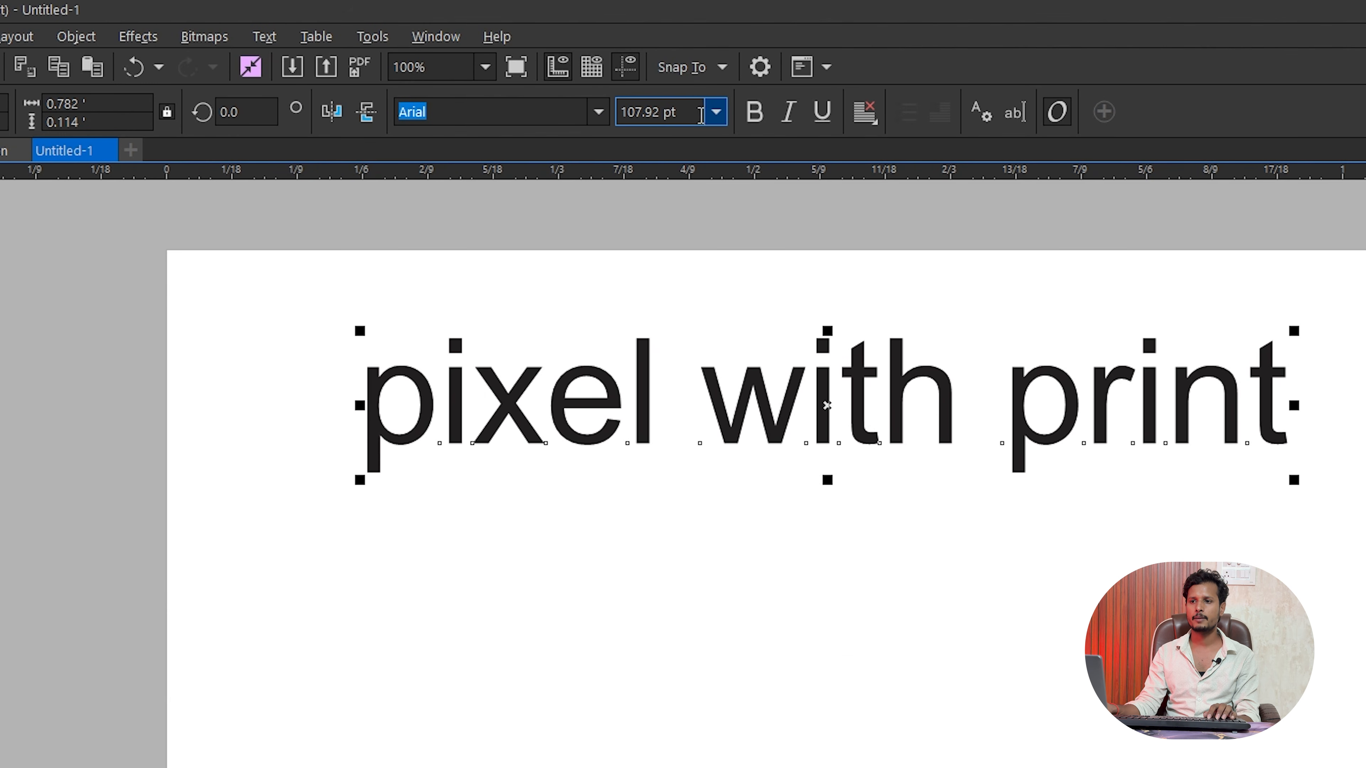
- Set the text's font size to 8 pt, 12 pt and finally 100 pt, and reposition the text on the page
{"action": "left_click", "coordinate": [672, 103]}
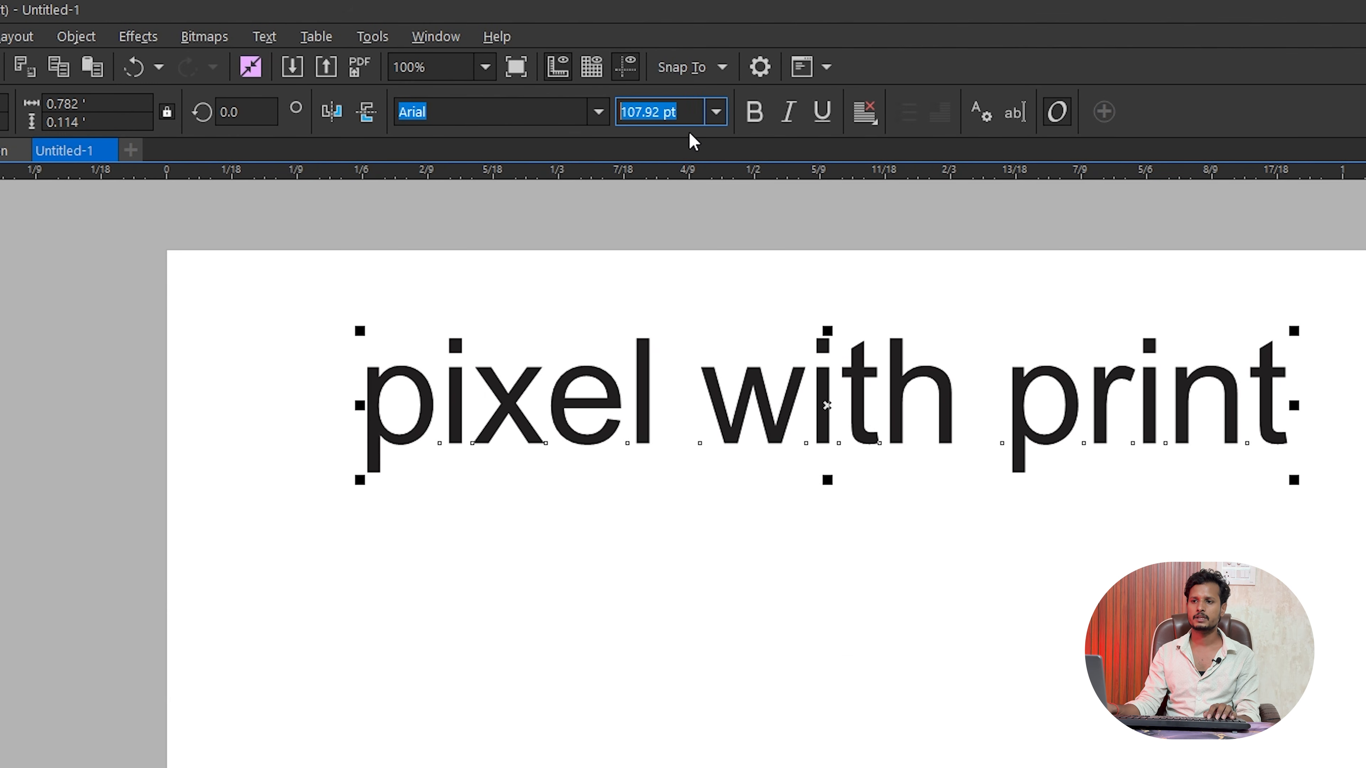
{"action": "left_click", "coordinate": [716, 111]}
{"action": "left_click", "coordinate": [678, 172]}
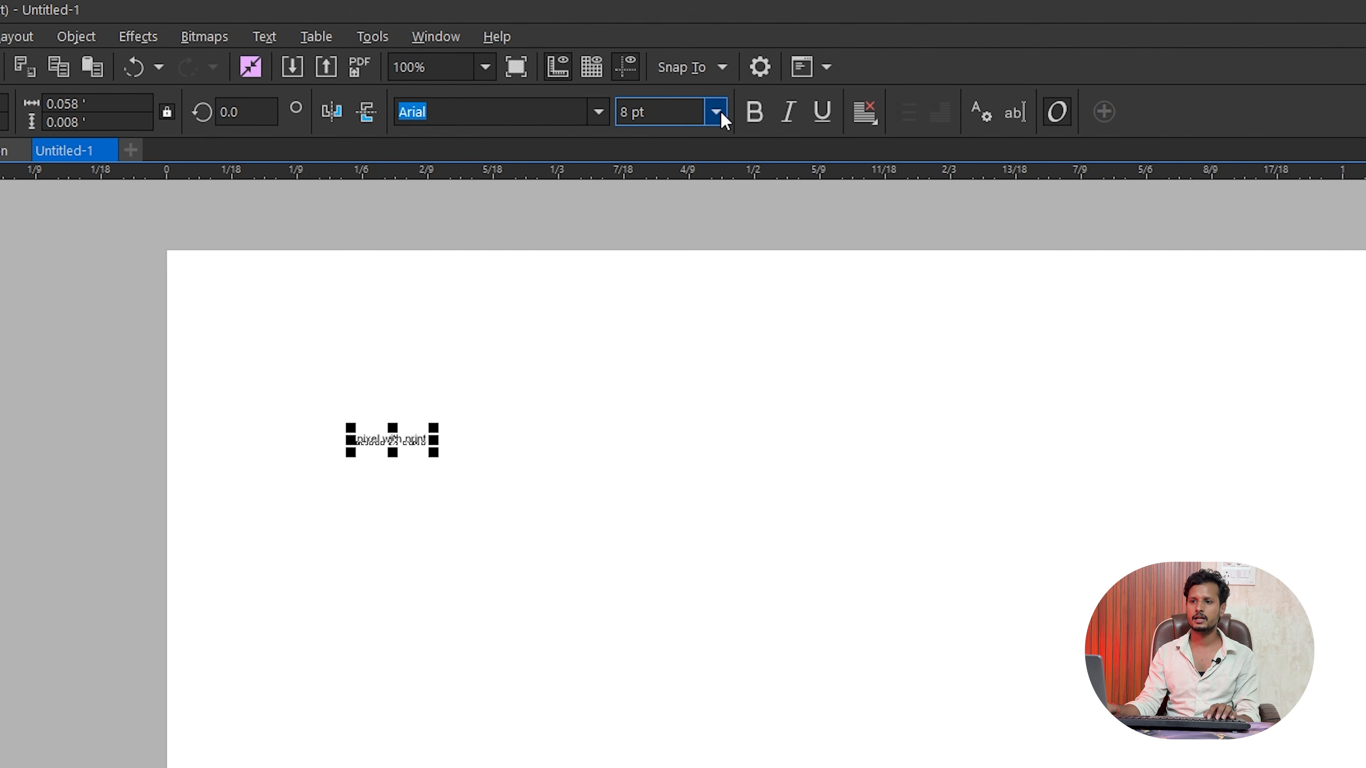
{"action": "left_click", "coordinate": [716, 112]}
{"action": "left_click", "coordinate": [698, 238]}
{"action": "left_click", "coordinate": [716, 111]}
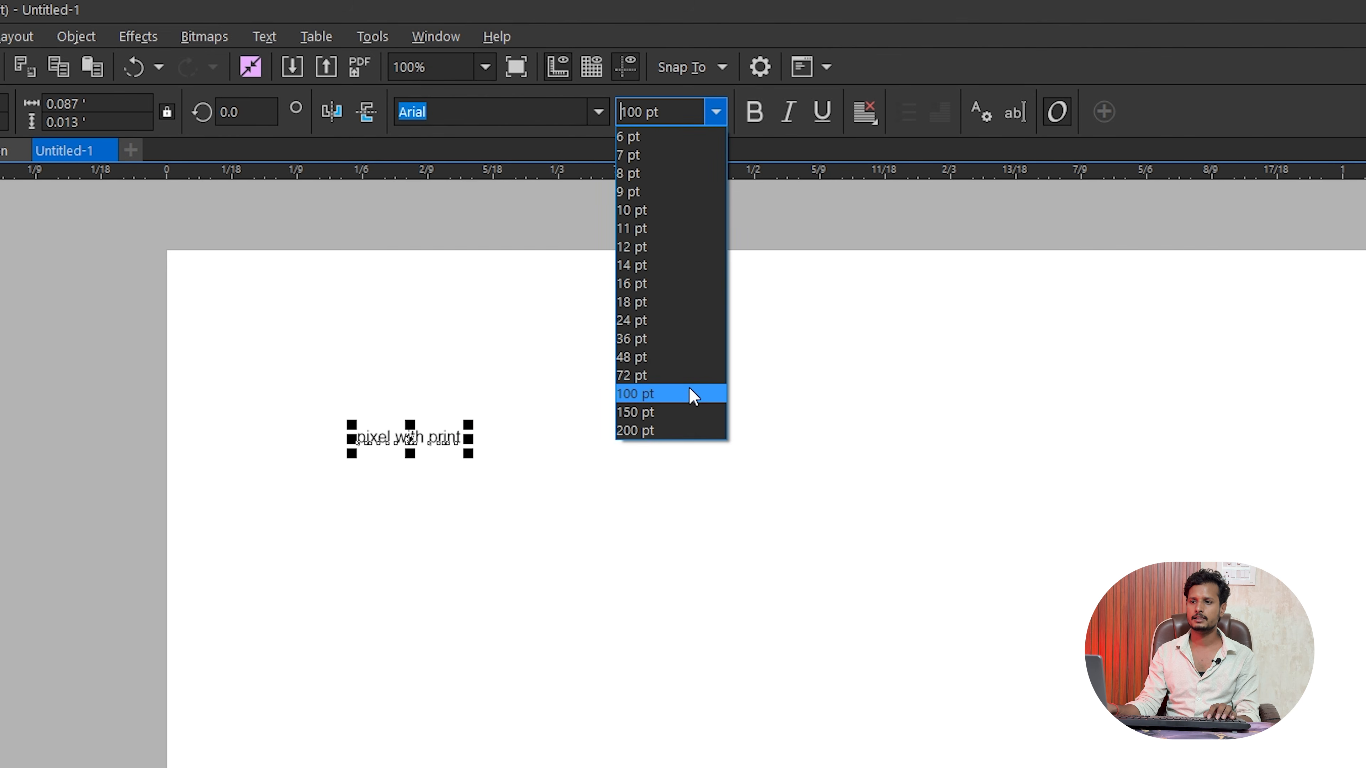
{"action": "left_click", "coordinate": [692, 391]}
{"action": "left_click_drag", "start_coordinate": [237, 299], "coordinate": [1020, 593]}
{"action": "left_click_drag", "start_coordinate": [813, 313], "coordinate": [561, 406]}
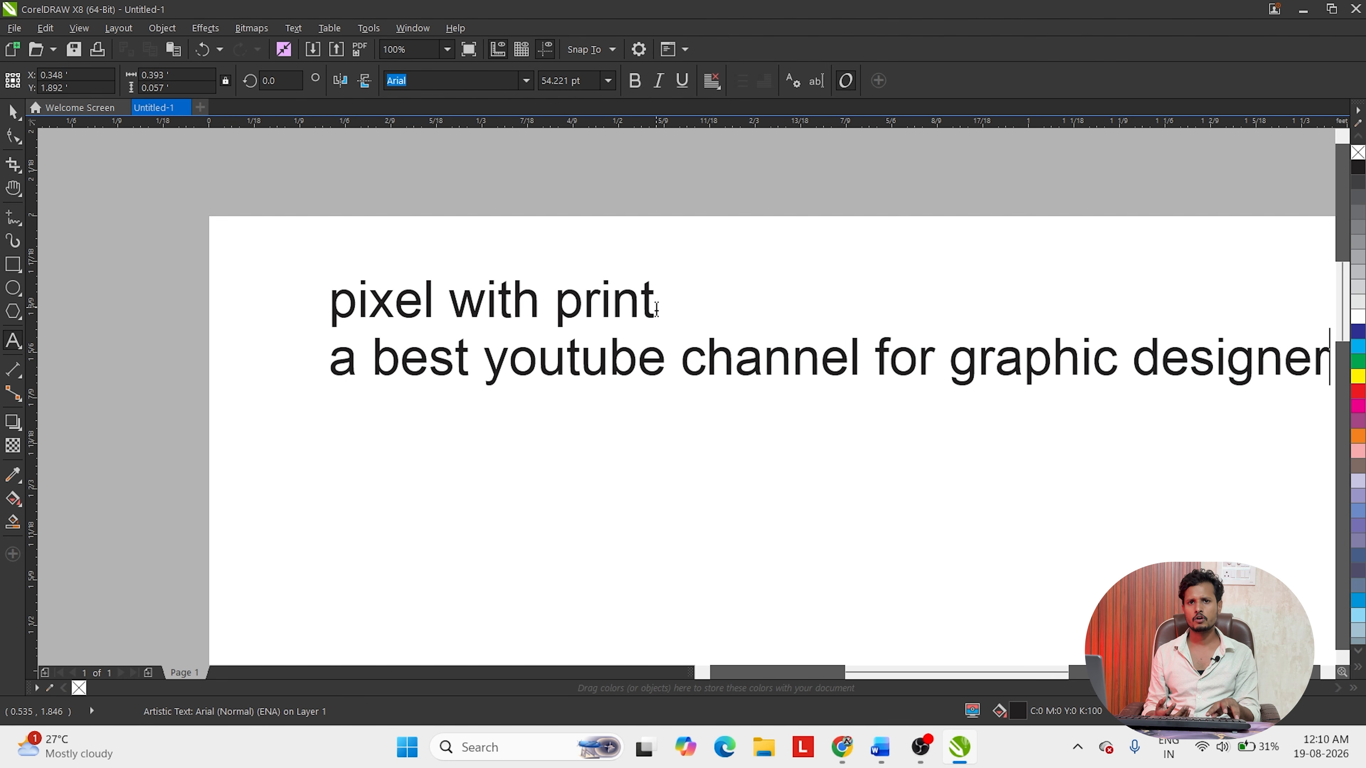
- Finish editing the two-line text and move it toward the page's upper-left corner, to about X 0.697', Y 1.881'
{"action": "key", "text": "ctrl+space"}
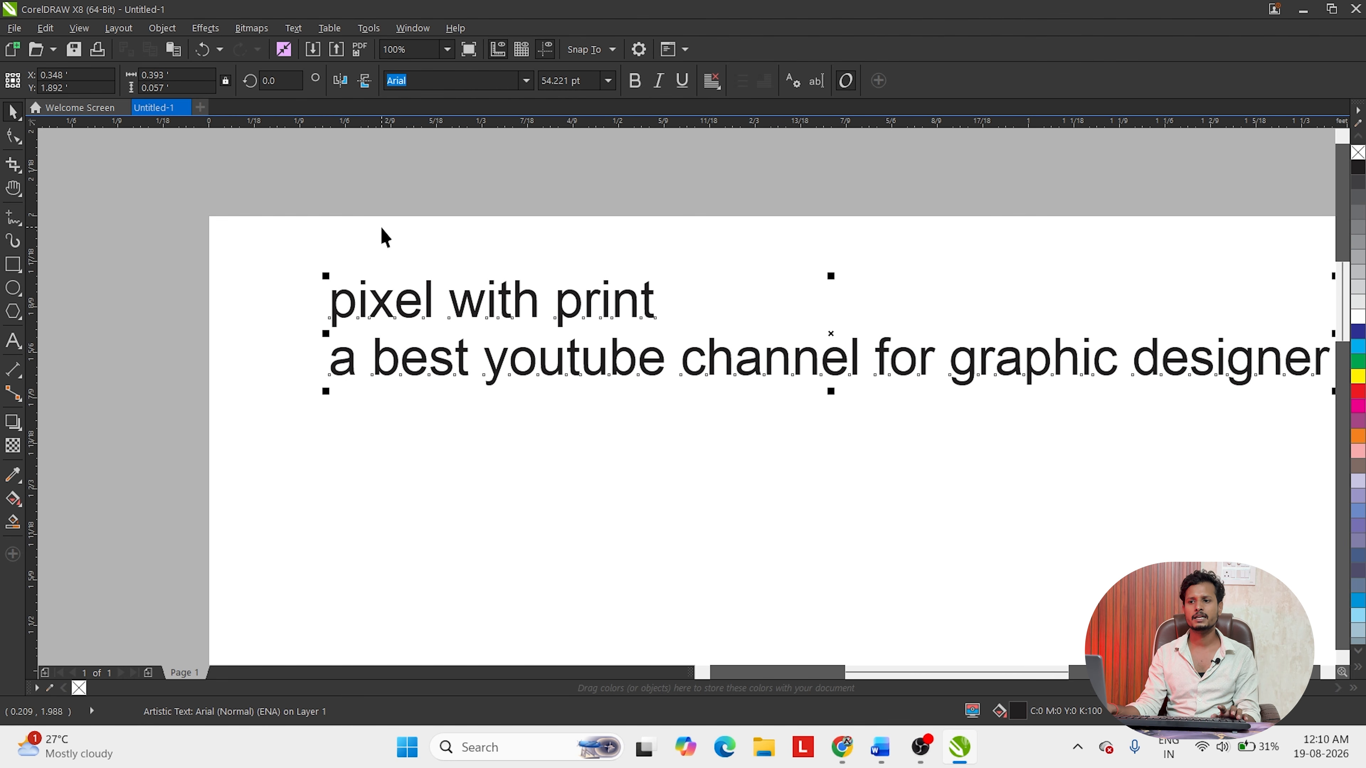
{"action": "left_click", "coordinate": [511, 304]}
{"action": "left_click_drag", "start_coordinate": [569, 316], "coordinate": [520, 296]}
- Append the lines "fsfsf" and "fsdsfsdf" after a blank line, and move the text block to about X 0.903', Y 1.707'
{"action": "key", "text": "F8"}
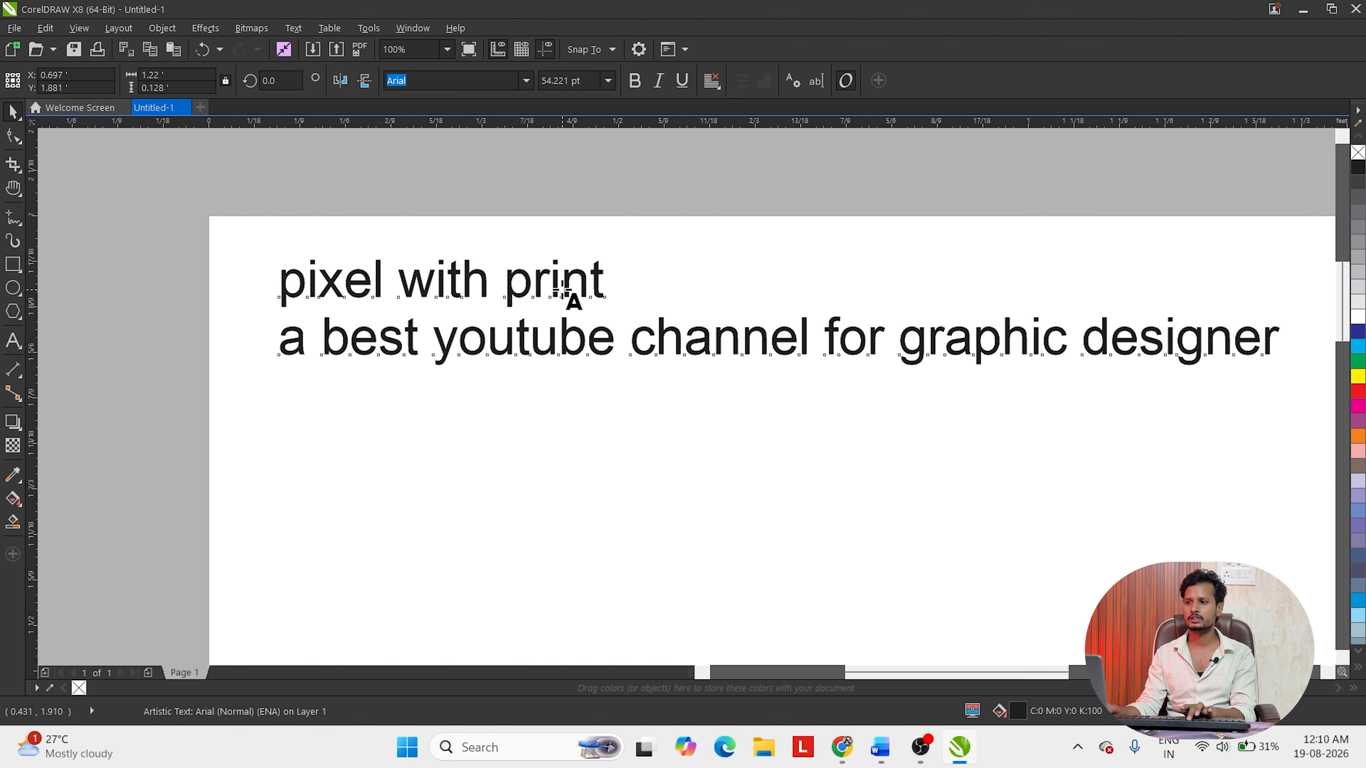
{"action": "key", "text": "Return"}
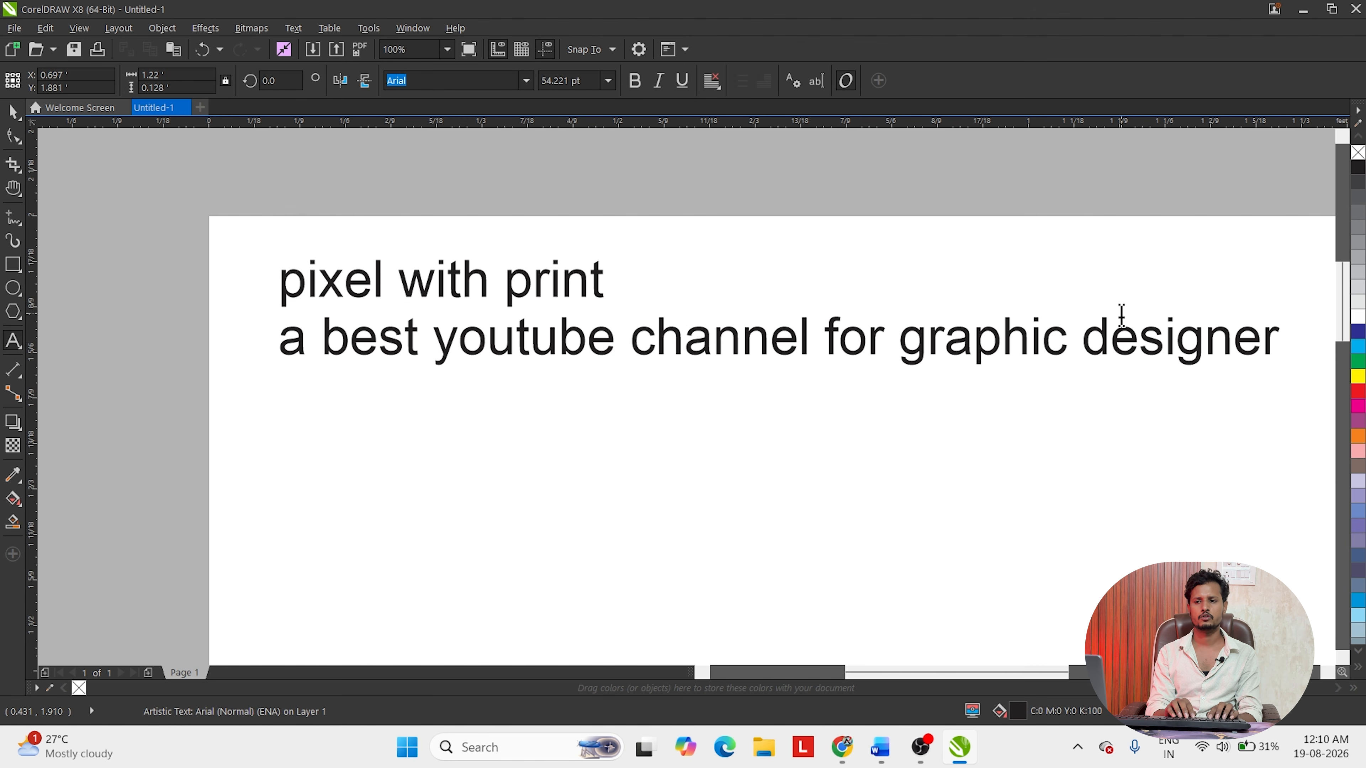
{"action": "key", "text": "Return"}
{"action": "type", "text": "fsfsf"}
{"action": "key", "text": "Return"}
{"action": "type", "text": "fsdsfsdf"}
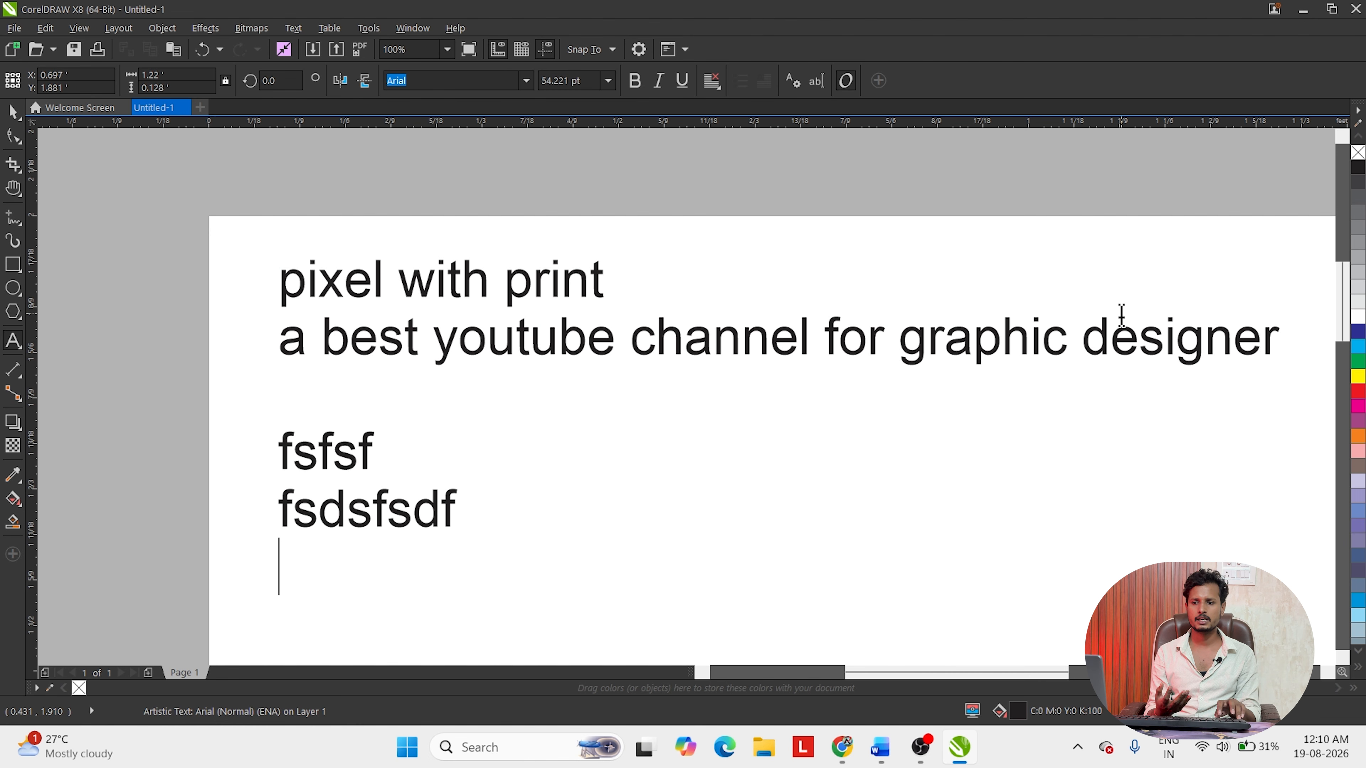
{"action": "key", "text": "ctrl+space"}
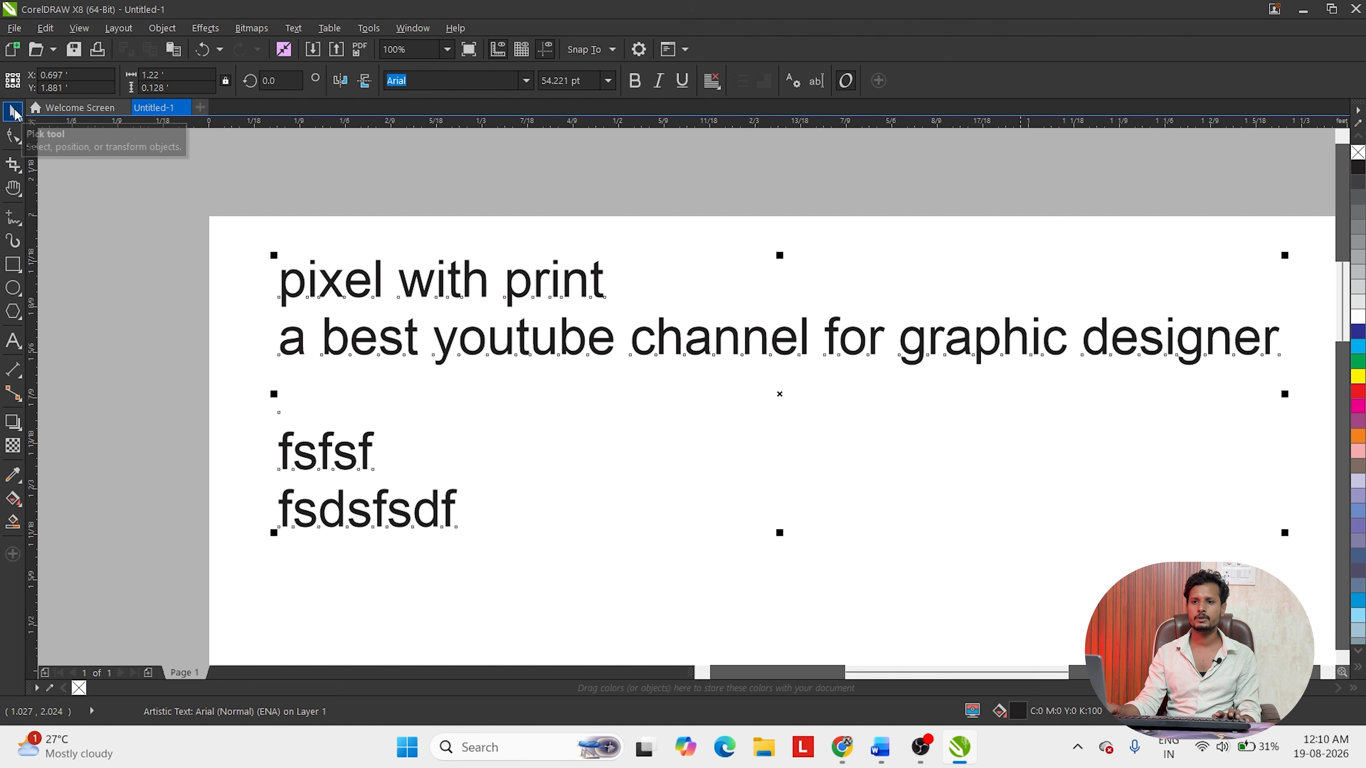
{"action": "scroll", "coordinate": [538, 366], "scroll_direction": "down", "scroll_amount": 4}
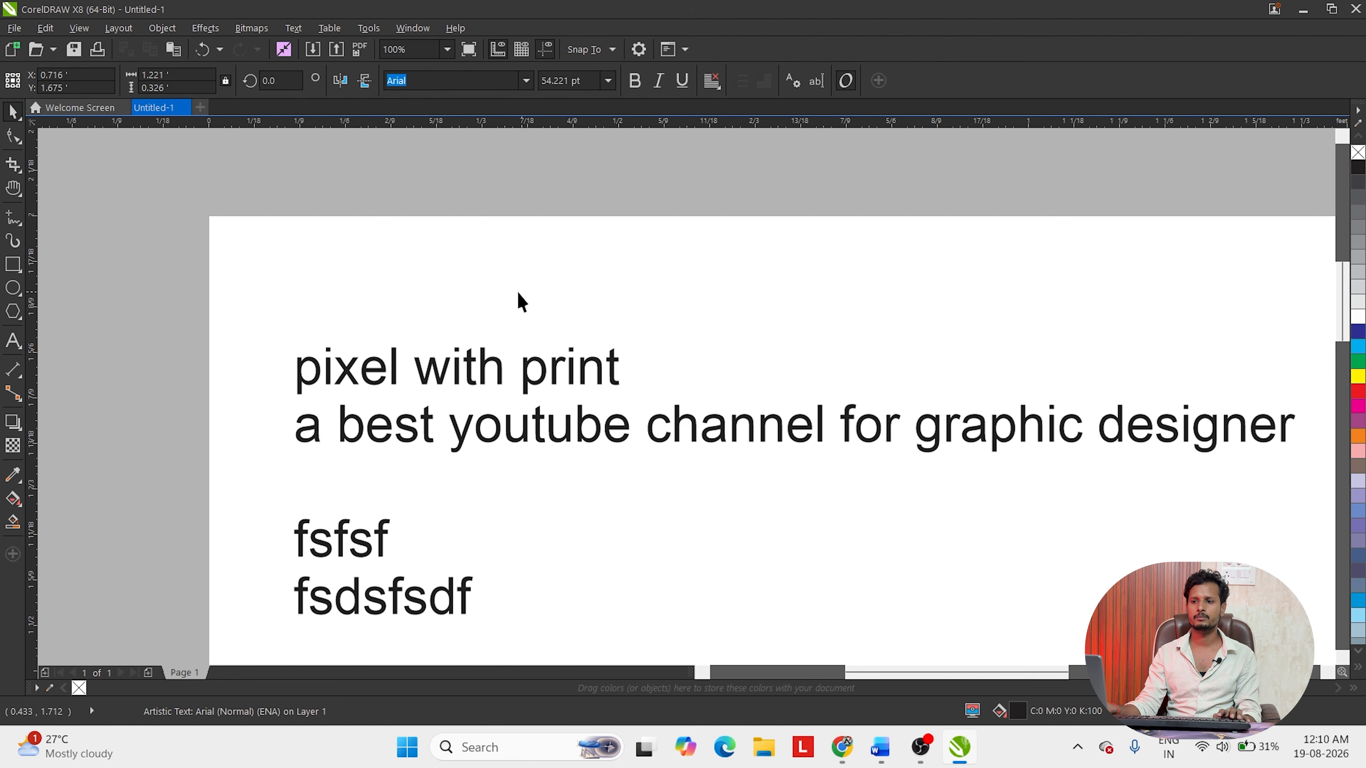
{"action": "left_click_drag", "start_coordinate": [590, 358], "coordinate": [678, 344]}
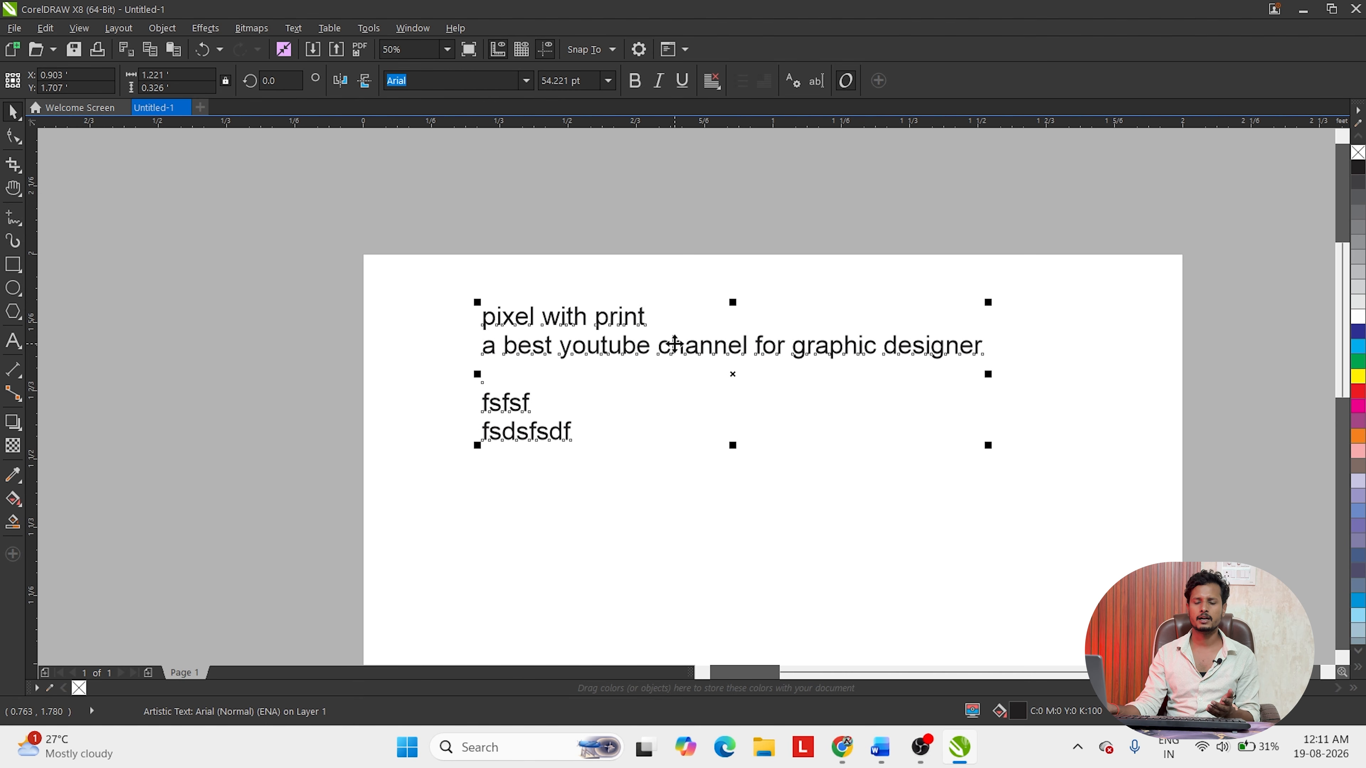
- Extend the last line with "fsf sfsdlfsd fdsfsdfjs f", add the lines "fsdfsdf" and "dfs", and select the whole text block
{"action": "key", "text": "F8"}
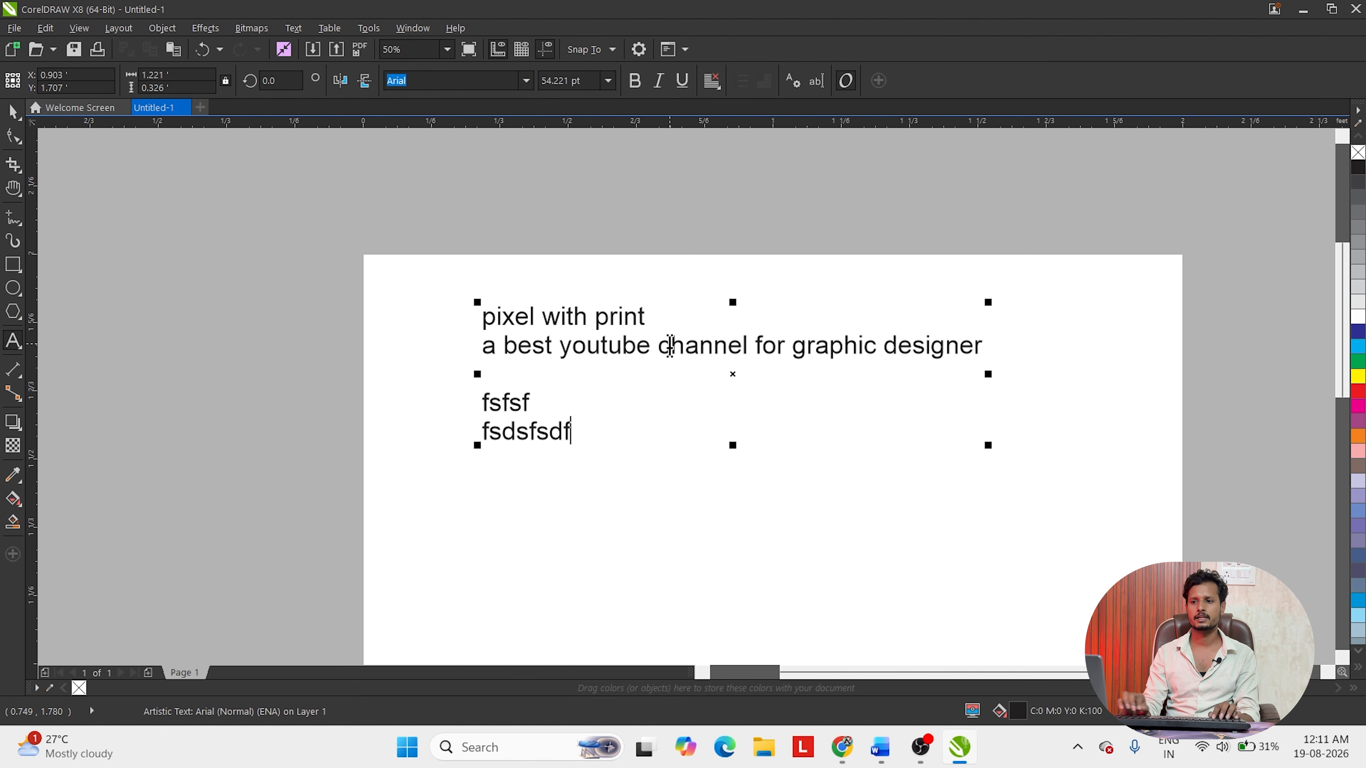
{"action": "type", "text": "fsf sfsdlfsd fdsfsdfj"}
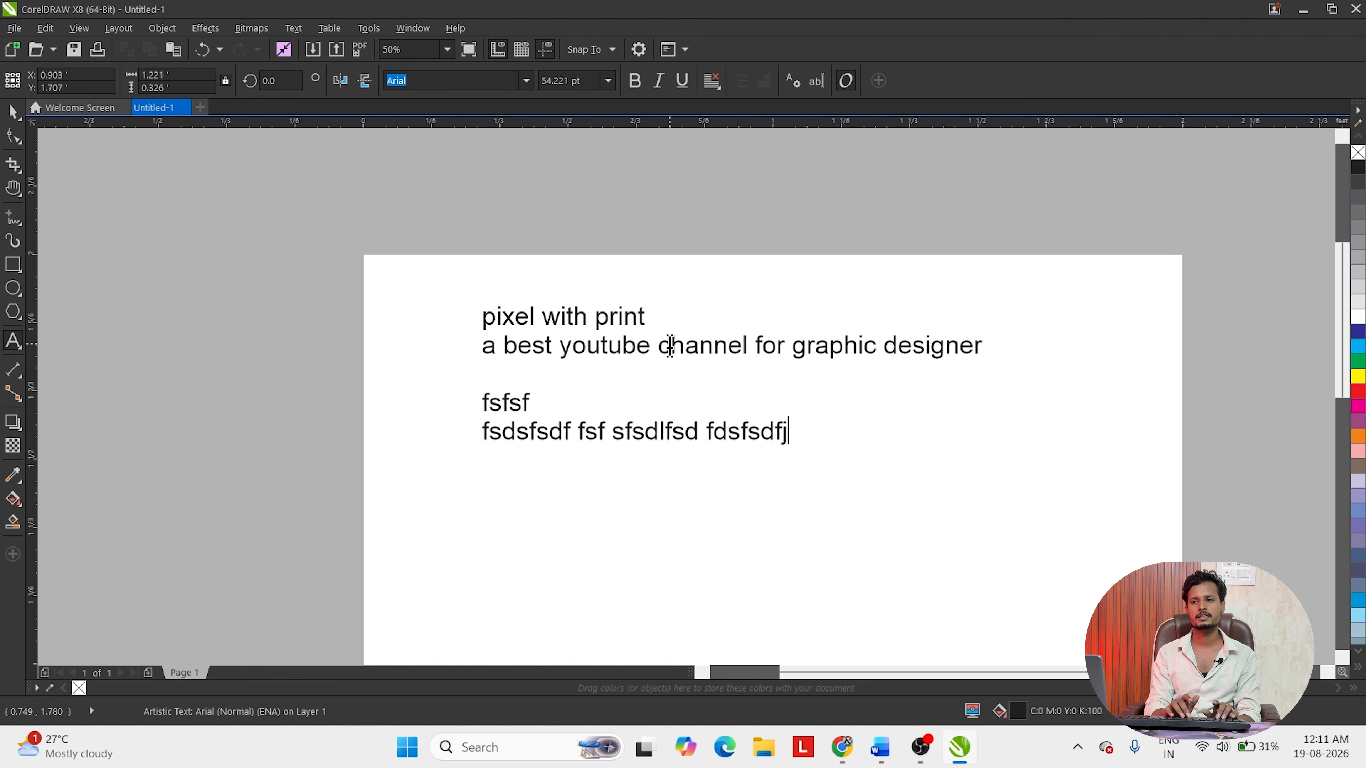
{"action": "type", "text": "s f"}
{"action": "key", "text": "Return"}
{"action": "type", "text": "fsdfsdf"}
{"action": "key", "text": "Return"}
{"action": "type", "text": "dfs"}
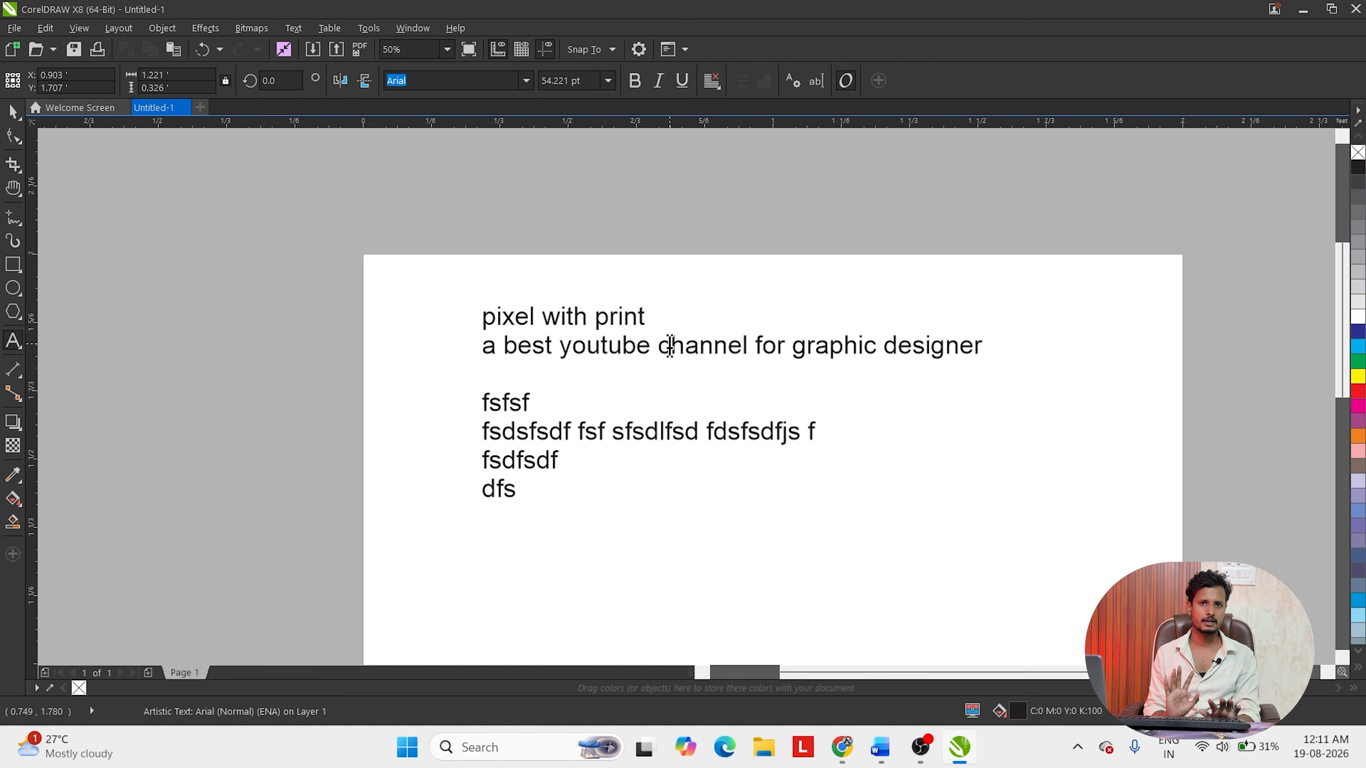
{"action": "left_click", "coordinate": [13, 111]}
{"action": "left_click_drag", "start_coordinate": [320, 220], "coordinate": [1238, 608]}
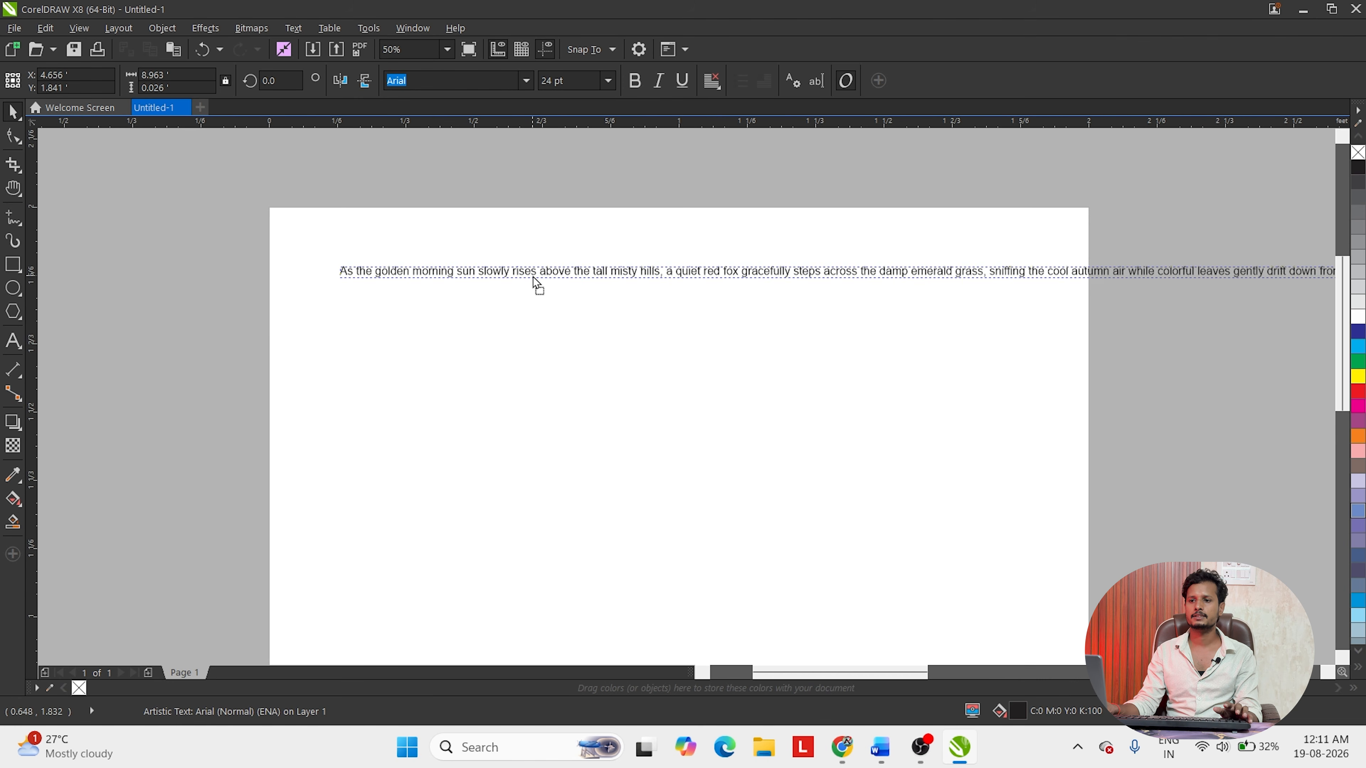
- Move the long fox paragraph down the page and break it into lines after "above the" and "steps across"
{"action": "left_click_drag", "start_coordinate": [533, 278], "coordinate": [522, 323]}
{"action": "left_click", "coordinate": [512, 232]}
{"action": "scroll", "coordinate": [519, 315], "scroll_direction": "up", "scroll_amount": 1}
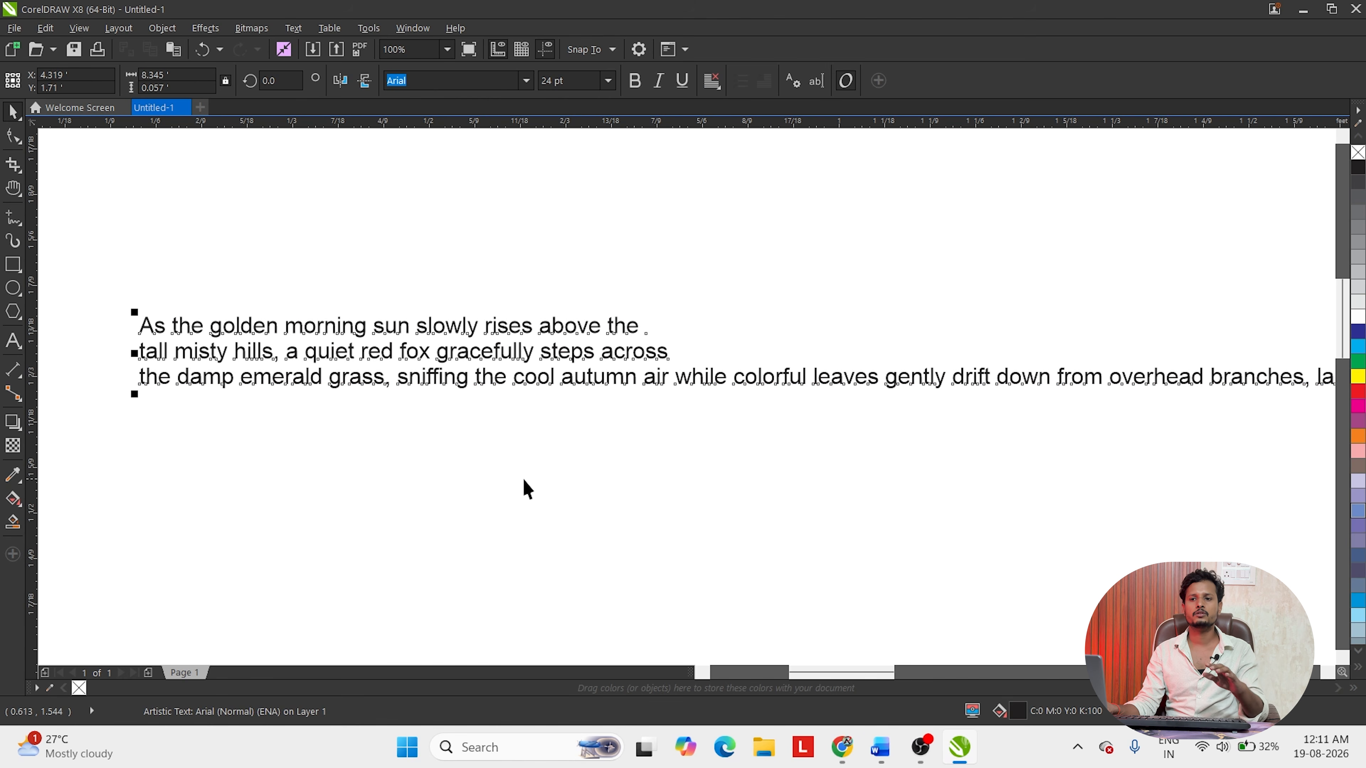
{"action": "left_click", "coordinate": [524, 487]}
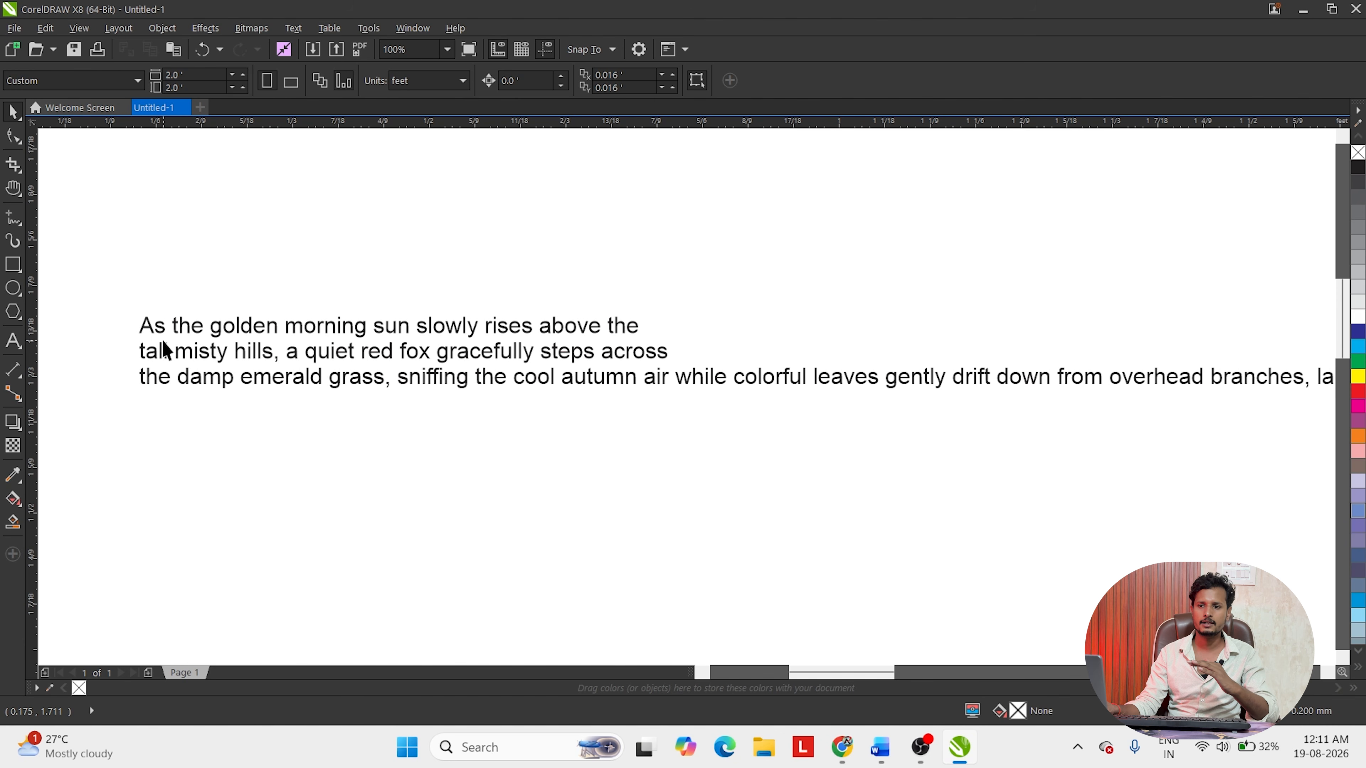
- Adjust the line spacing of the three-line paragraph with the Shape tool and deselect it
{"action": "left_click", "coordinate": [166, 350]}
{"action": "left_click", "coordinate": [14, 137]}
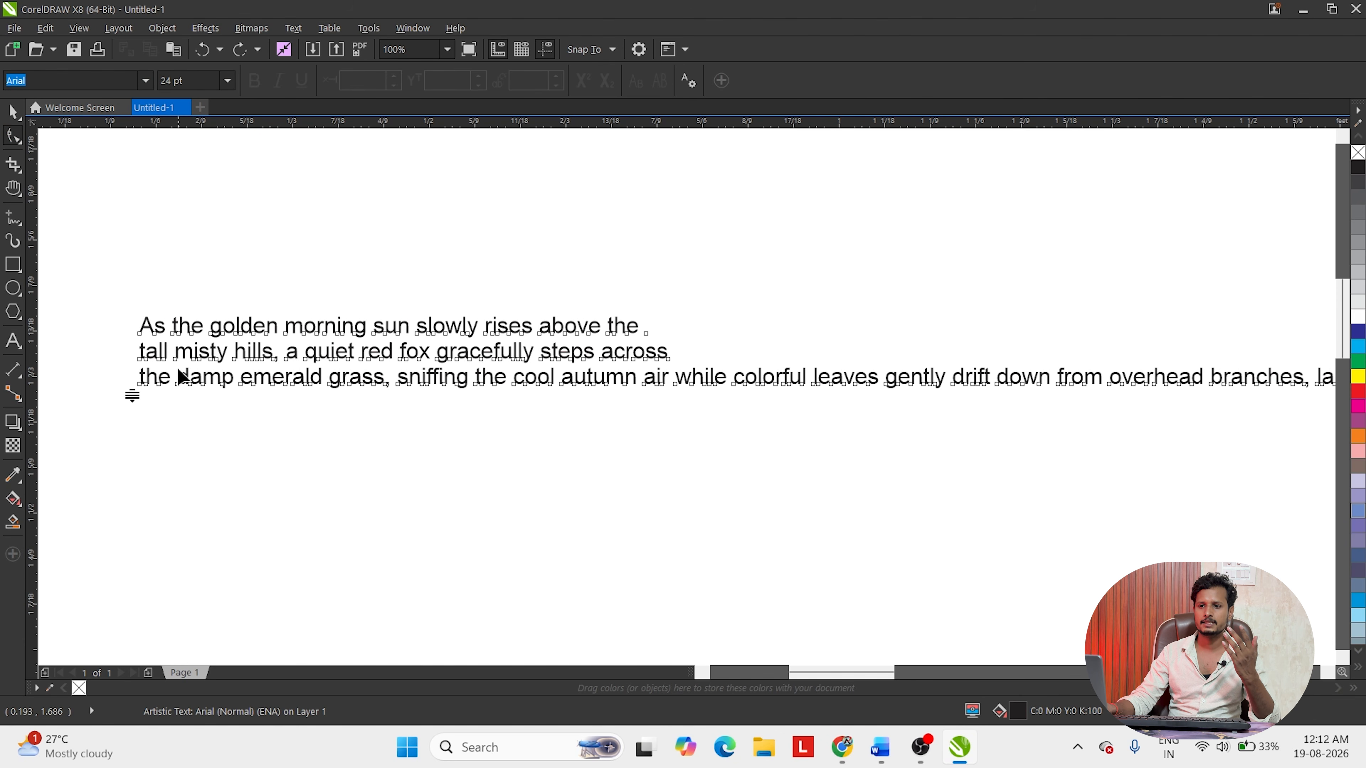
{"action": "scroll", "coordinate": [183, 376], "scroll_direction": "up", "scroll_amount": 3}
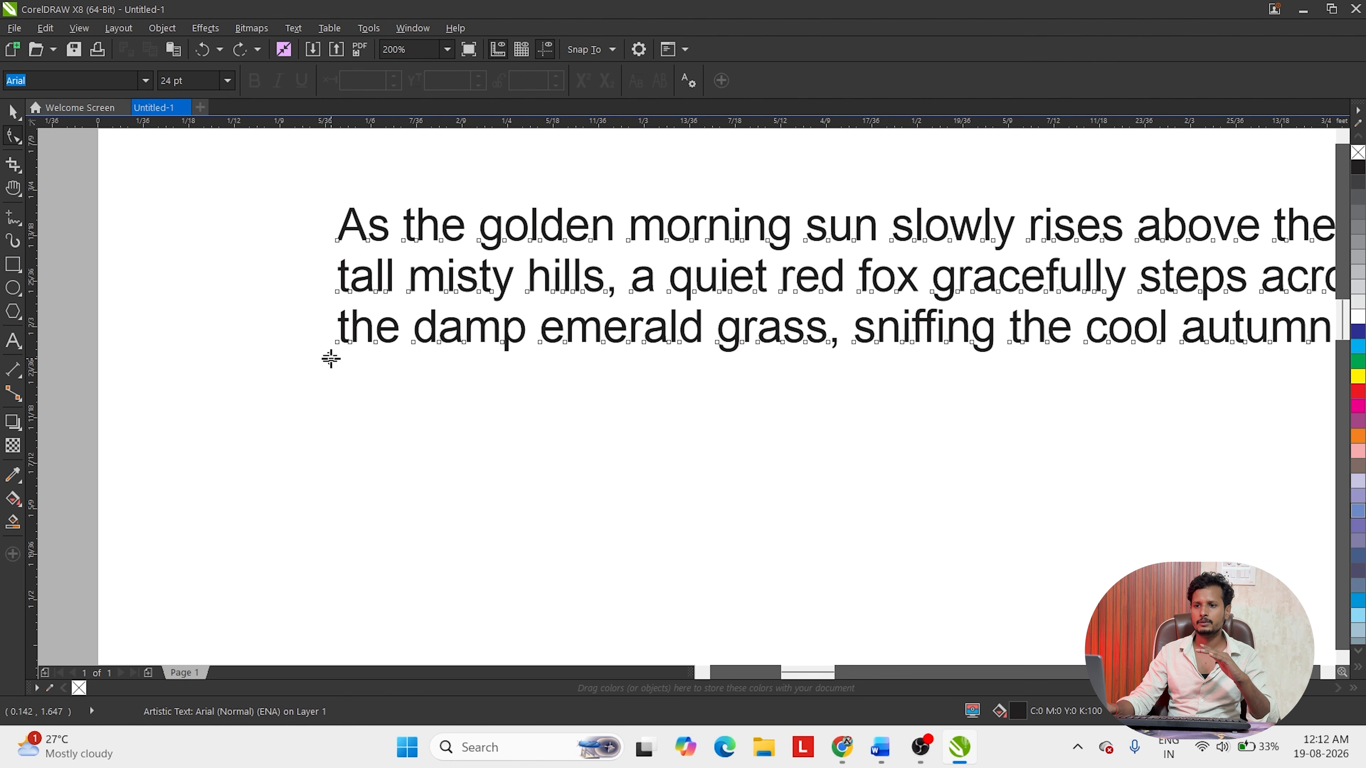
{"action": "mouse_move", "coordinate": [331, 359]}
{"action": "left_mouse_down"}
{"action": "mouse_move", "coordinate": [314, 619]}
{"action": "mouse_move", "coordinate": [327, 357]}
{"action": "mouse_move", "coordinate": [351, 415]}
{"action": "mouse_move", "coordinate": [333, 613]}
{"action": "mouse_move", "coordinate": [363, 334]}
{"action": "mouse_move", "coordinate": [356, 350]}
{"action": "left_mouse_up"}
{"action": "scroll", "coordinate": [285, 355], "scroll_direction": "down", "scroll_amount": 3}
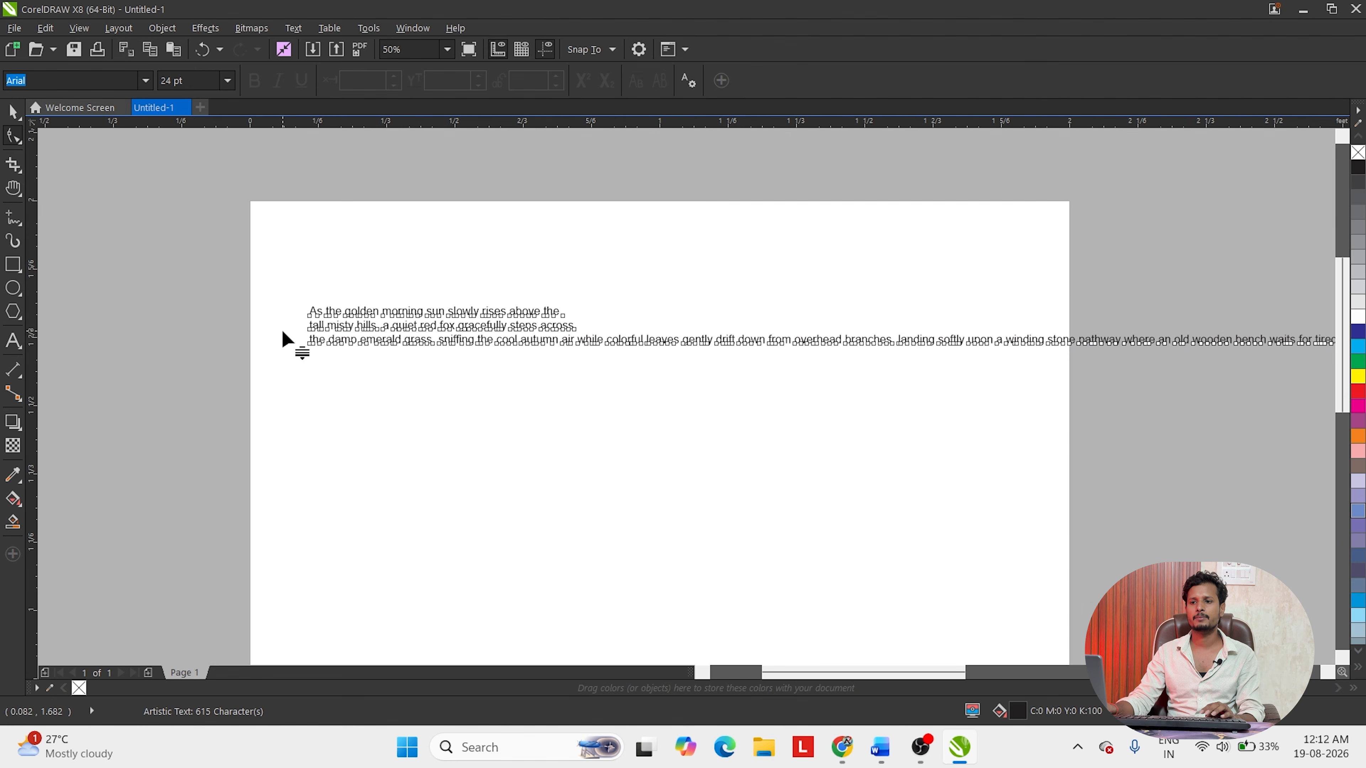
{"action": "scroll", "coordinate": [284, 326], "scroll_direction": "up", "scroll_amount": 3}
{"action": "key", "text": "space"}
{"action": "key", "text": "Escape"}
{"action": "scroll", "coordinate": [479, 386], "scroll_direction": "down", "scroll_amount": 1}
{"action": "scroll", "coordinate": [295, 322], "scroll_direction": "down", "scroll_amount": 1}
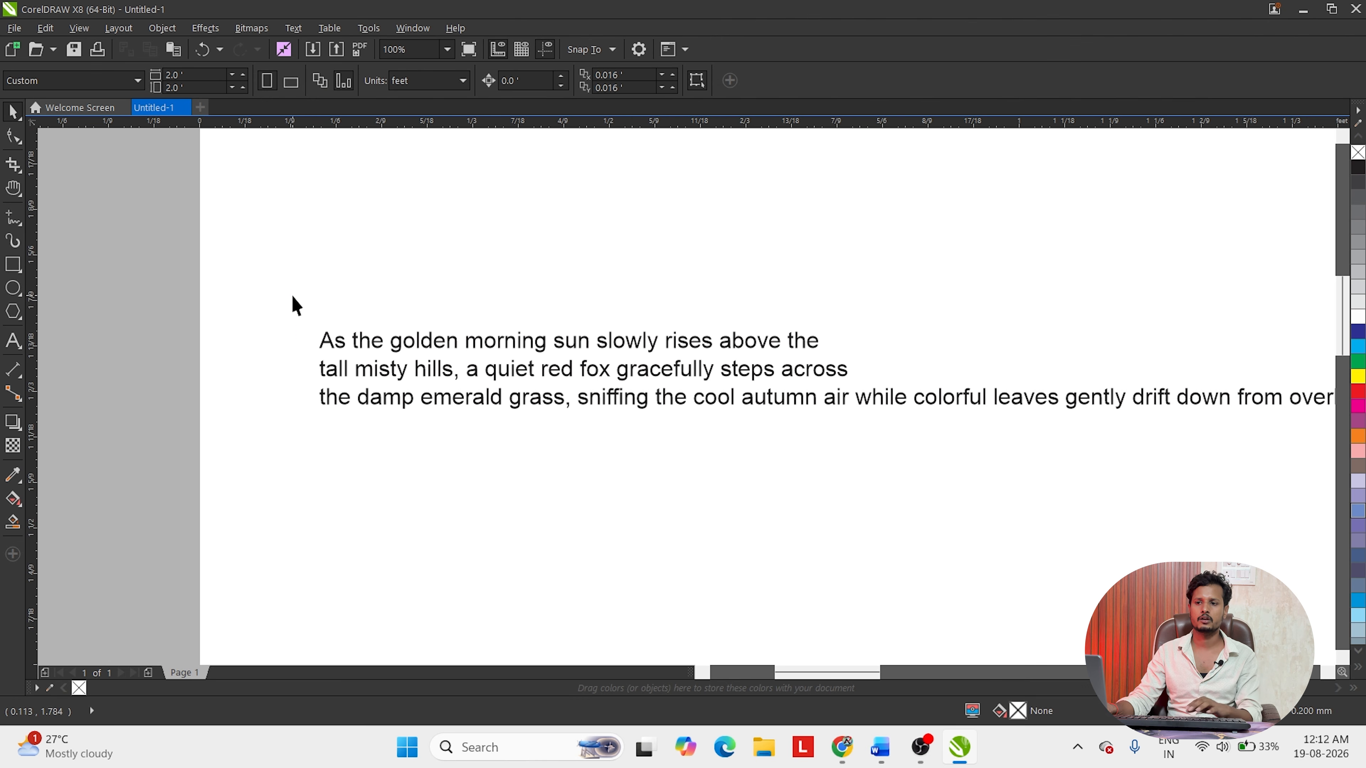
- Delete the English paragraph and place the placeholder text "sdf" in the RAJ 13 font on the page
{"action": "left_click", "coordinate": [719, 409]}
{"action": "key", "text": "Delete"}
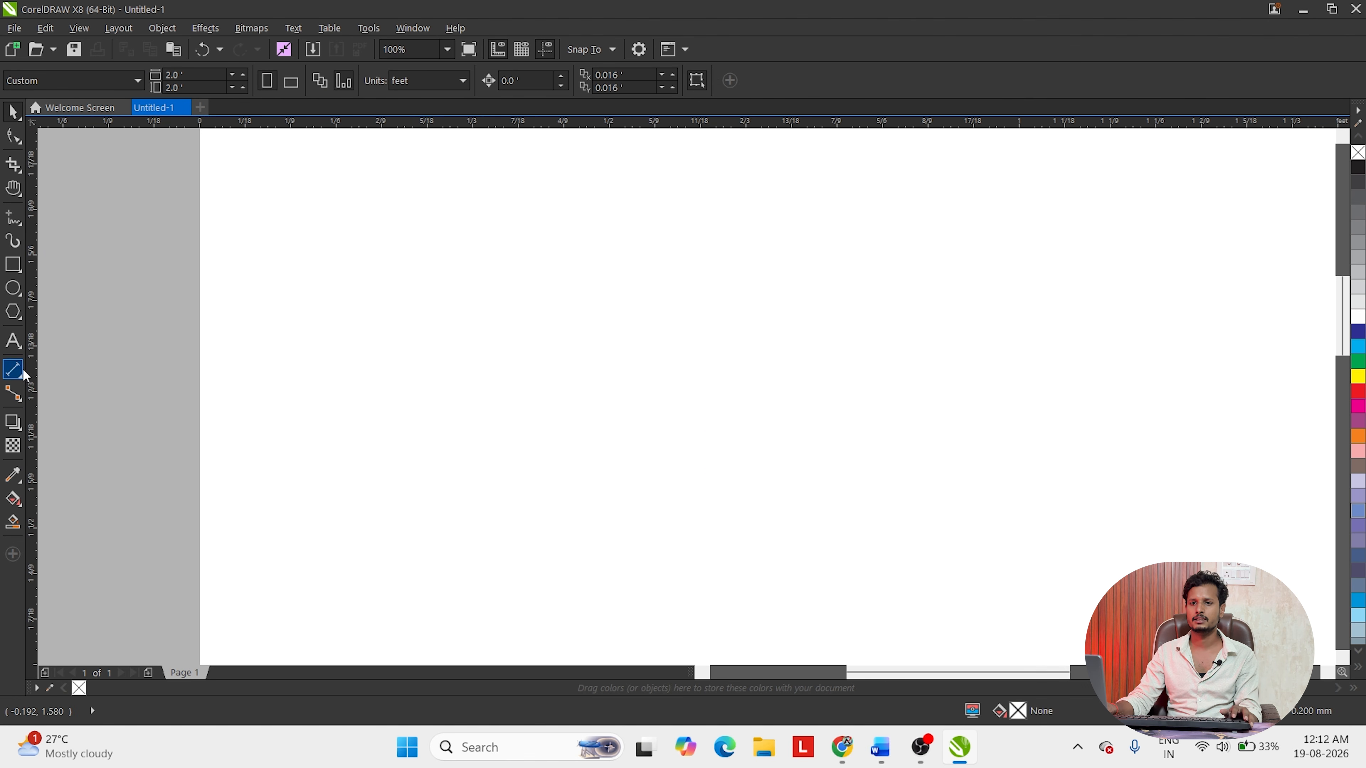
{"action": "left_click", "coordinate": [13, 342]}
{"action": "left_click", "coordinate": [666, 281]}
{"action": "type", "text": "sdf"}
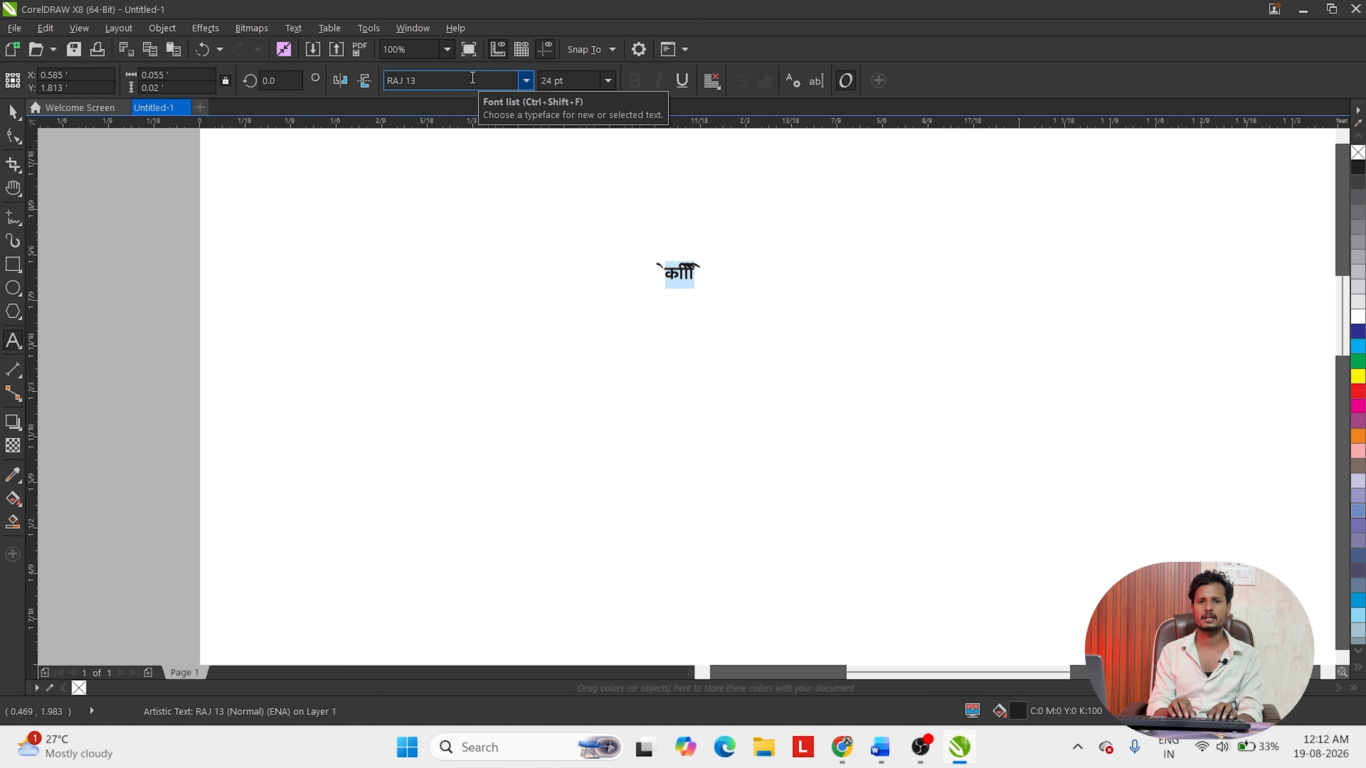
- Replace the placeholder with "राज किराना स्टोर" and the second line "हमारे यहाँ सभी प्रकार का किराना सामान उचित मूल्य पर मिलता है।"
{"action": "type", "text": "राज किराना स्टोर"}
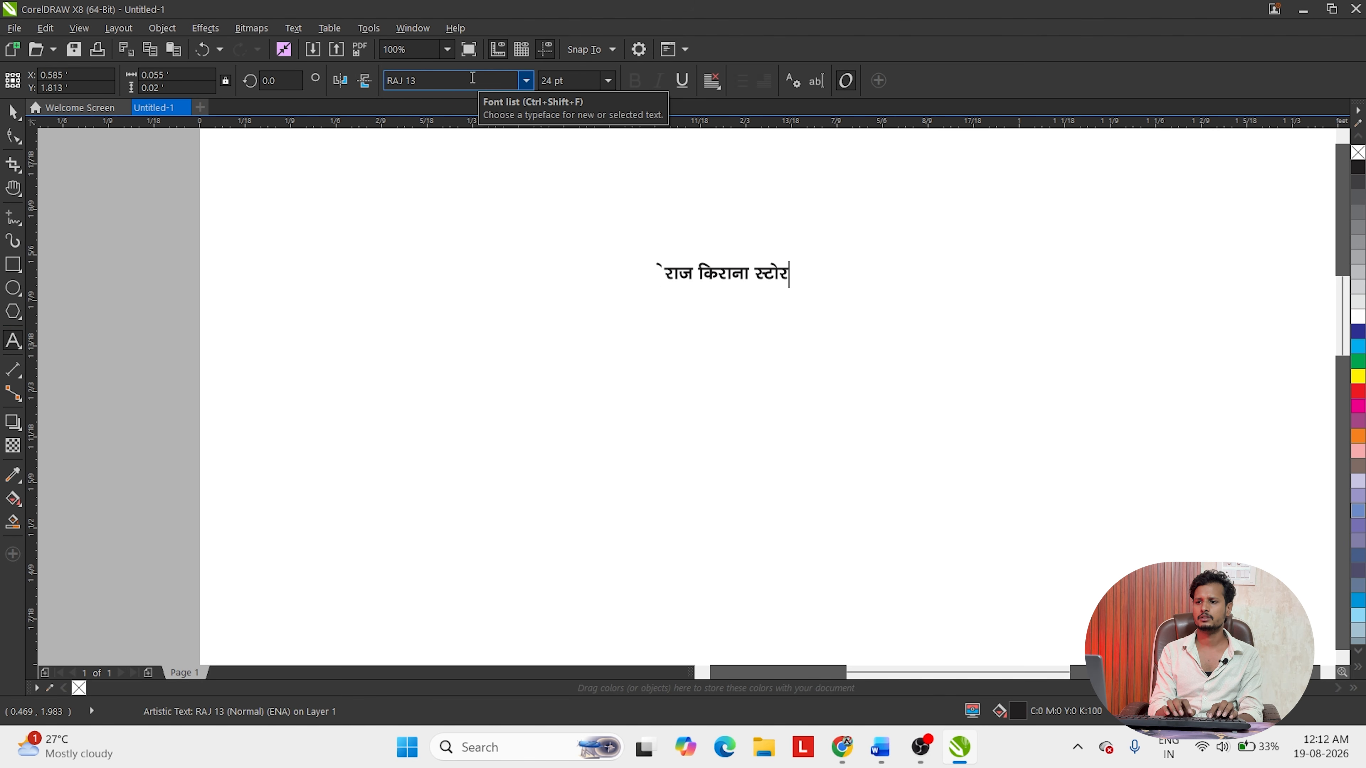
{"action": "key", "text": "Return"}
{"action": "type", "text": "हमारे यहाँ सभी प्रकार का किराना सामान उचित मूल्य पर मिलता है।"}
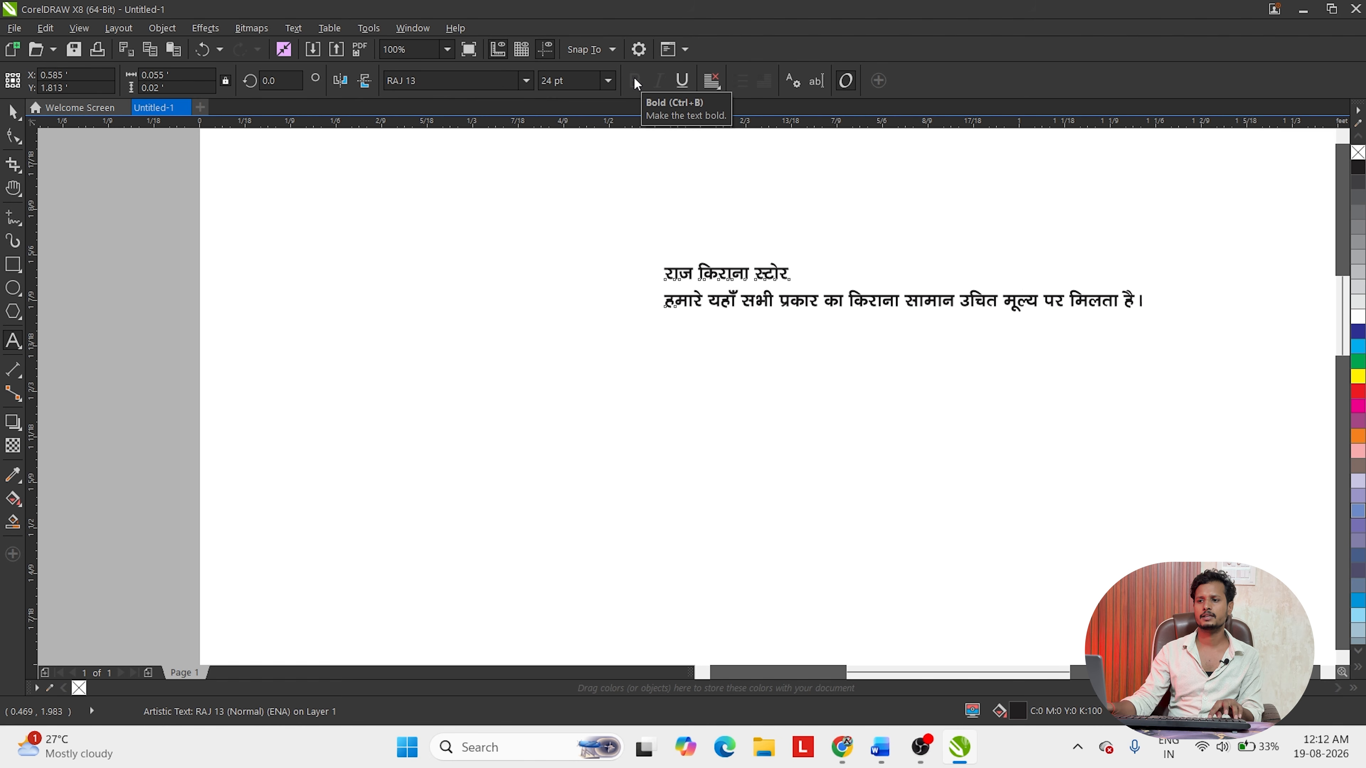
{"action": "key", "text": "ctrl+space"}
{"action": "left_click", "coordinate": [872, 259]}
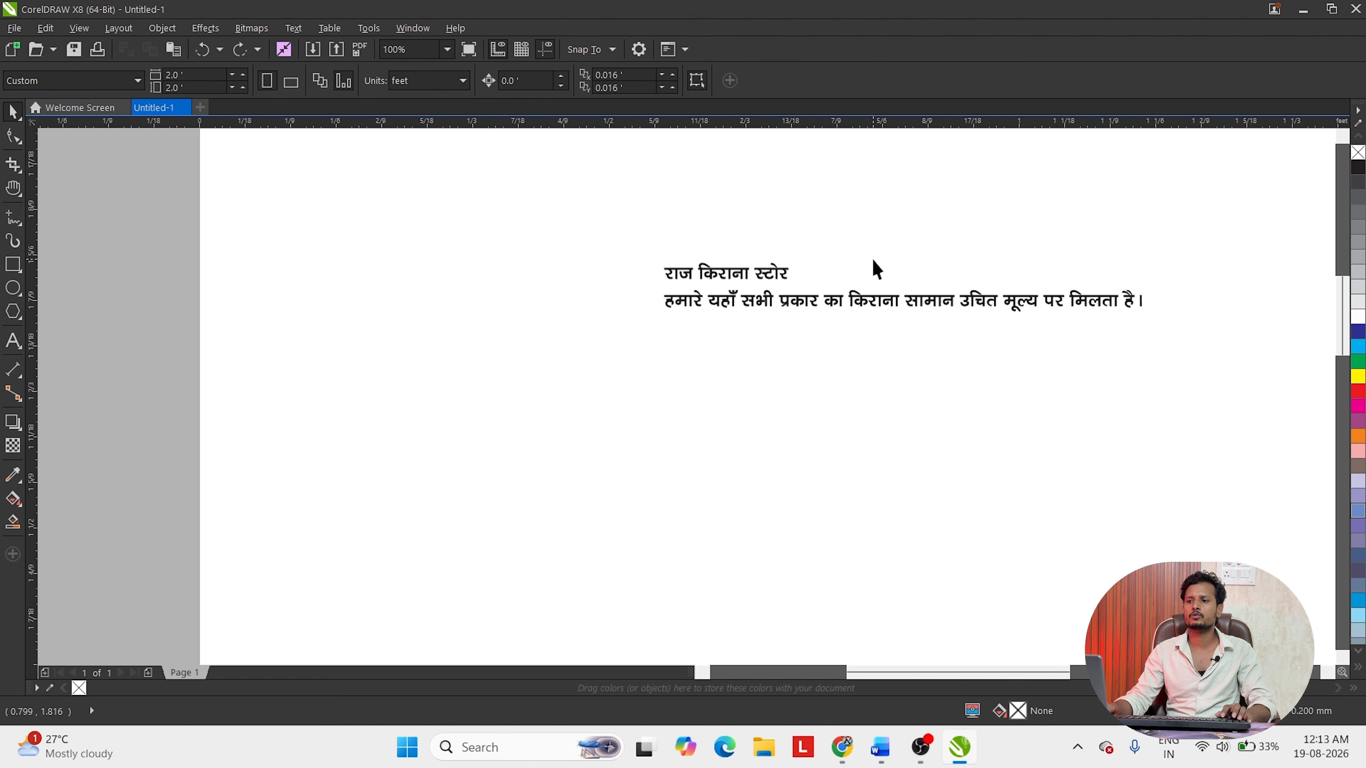
- Move the two-line Hindi text down and left to about X 0.539', Y 1.729', and deselect it
{"action": "left_click_drag", "start_coordinate": [833, 300], "coordinate": [570, 354]}
{"action": "scroll", "coordinate": [506, 321], "scroll_direction": "up", "scroll_amount": 2}
{"action": "scroll", "coordinate": [506, 321], "scroll_direction": "down", "scroll_amount": 2}
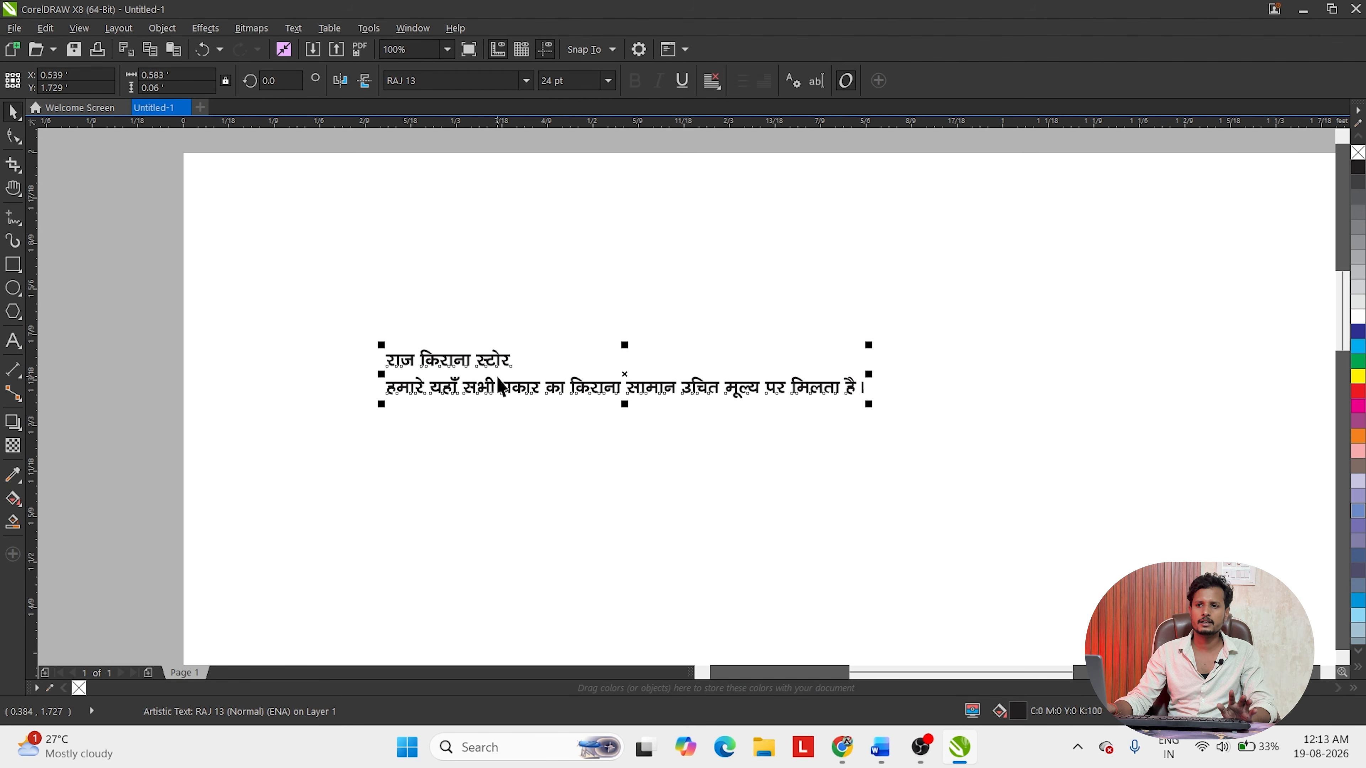
{"action": "scroll", "coordinate": [507, 303], "scroll_direction": "up", "scroll_amount": 2}
{"action": "scroll", "coordinate": [507, 303], "scroll_direction": "down", "scroll_amount": 2}
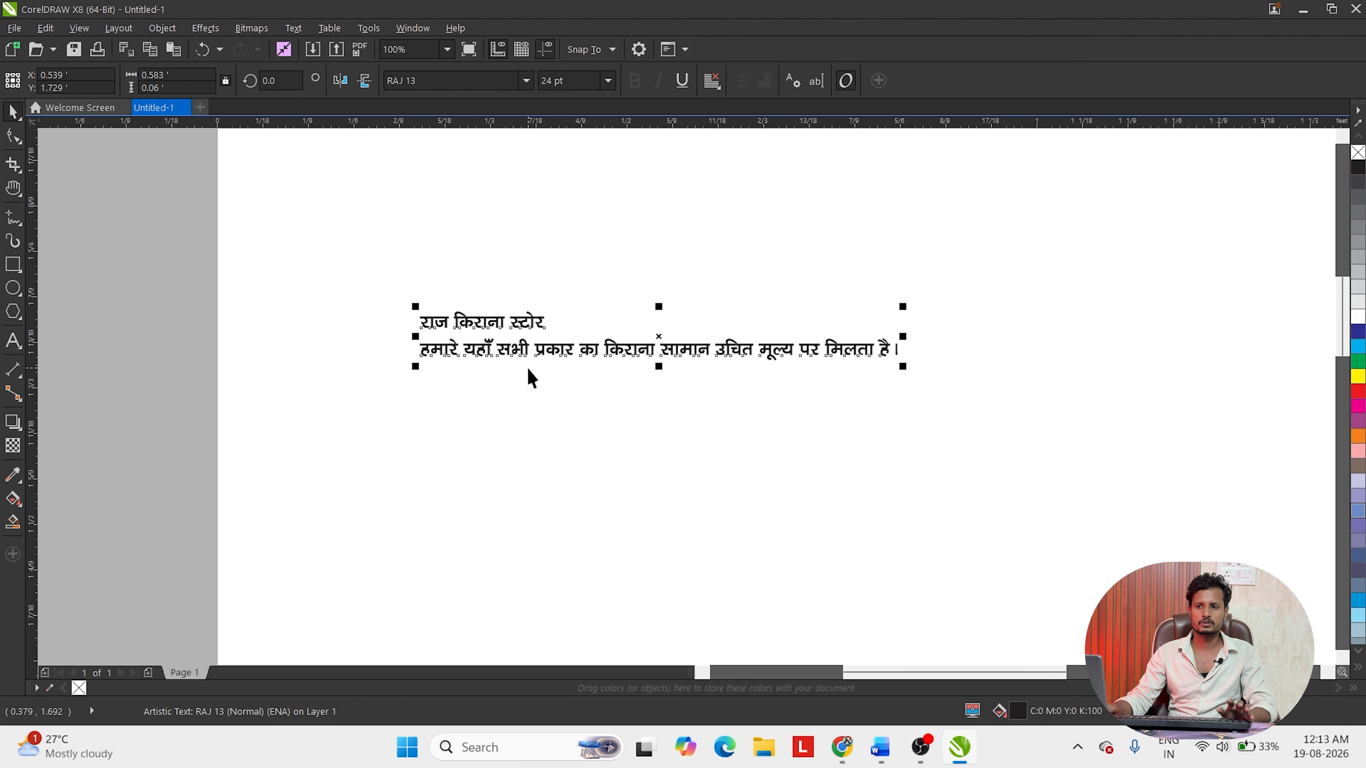
{"action": "left_click", "coordinate": [502, 384]}
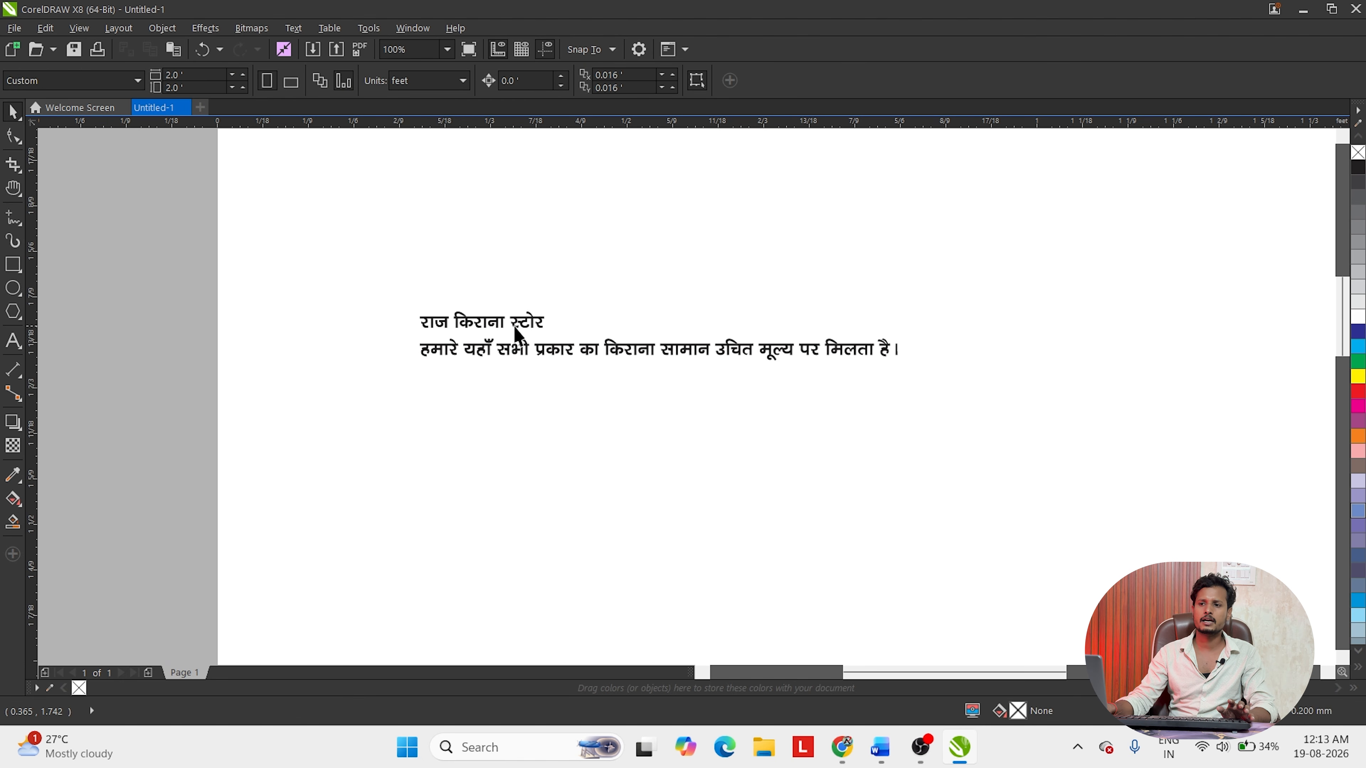
- Move the two-line Hindi text to about X 0.581', Y 1.736' and break it apart into separate lines
{"action": "scroll", "coordinate": [516, 331], "scroll_direction": "up", "scroll_amount": 2}
{"action": "scroll", "coordinate": [290, 385], "scroll_direction": "down", "scroll_amount": 4}
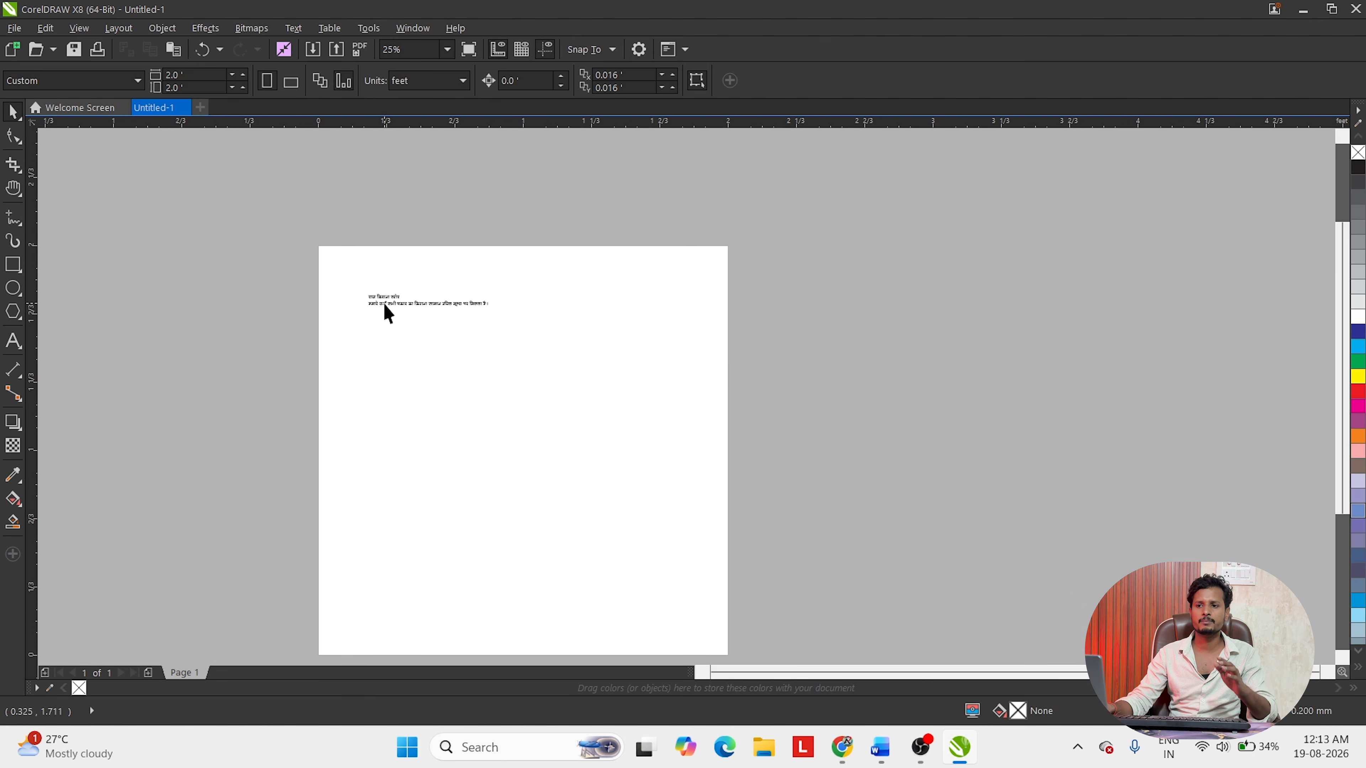
{"action": "scroll", "coordinate": [384, 304], "scroll_direction": "up", "scroll_amount": 2}
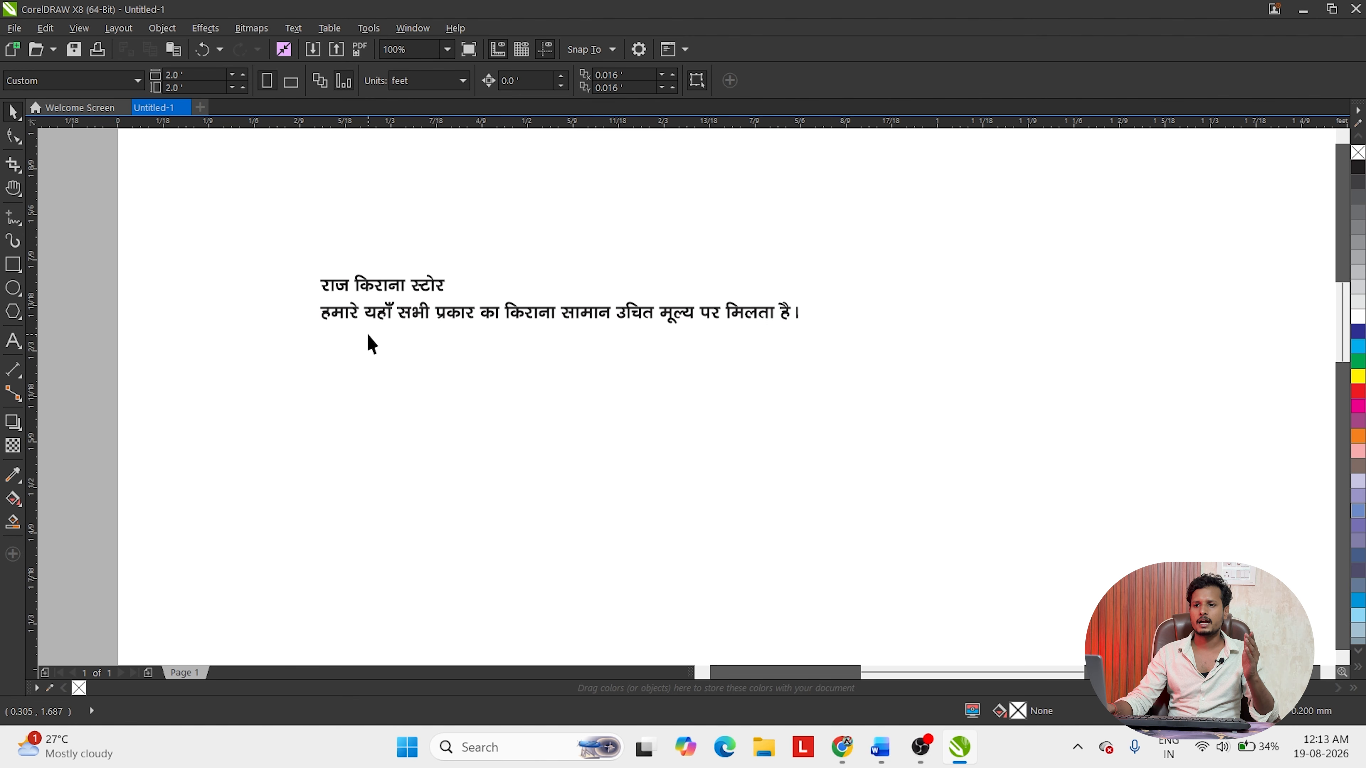
{"action": "left_click_drag", "start_coordinate": [379, 296], "coordinate": [384, 324]}
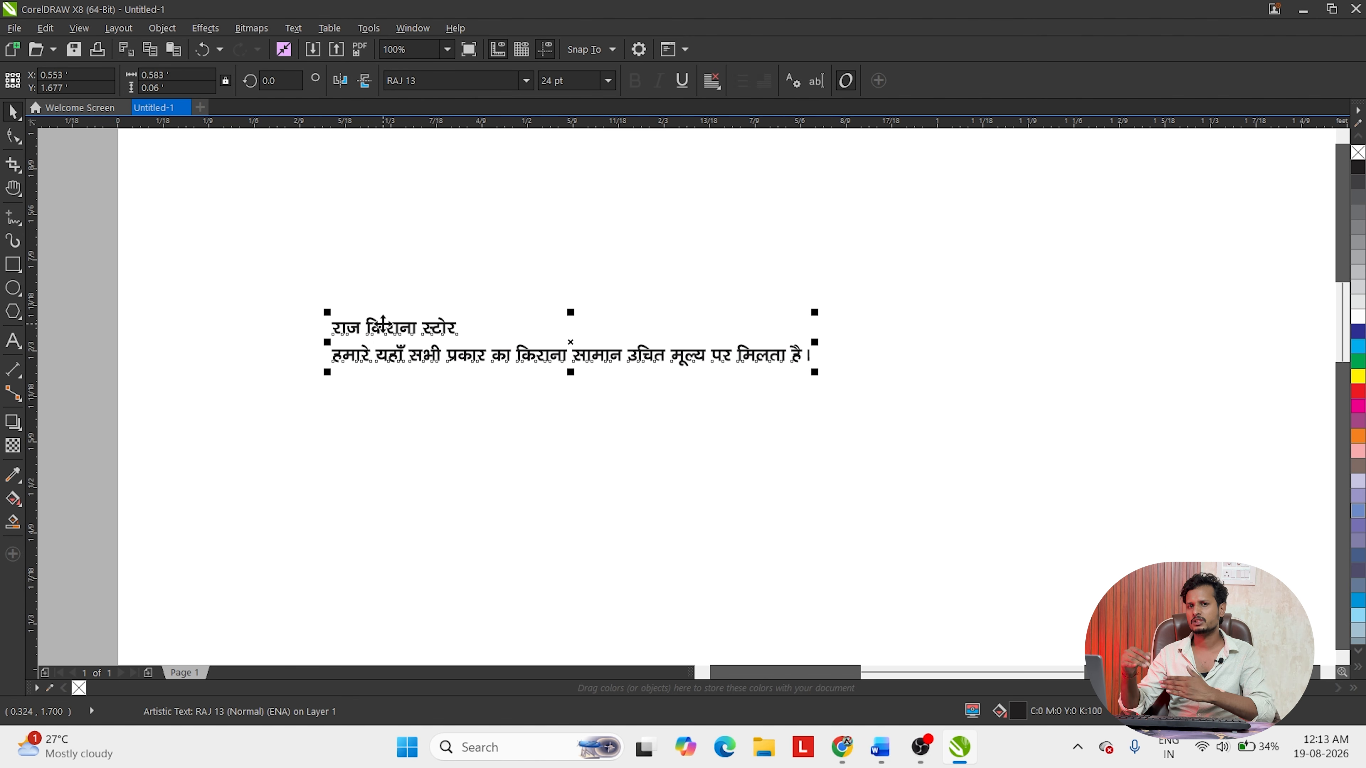
{"action": "left_click", "coordinate": [404, 446]}
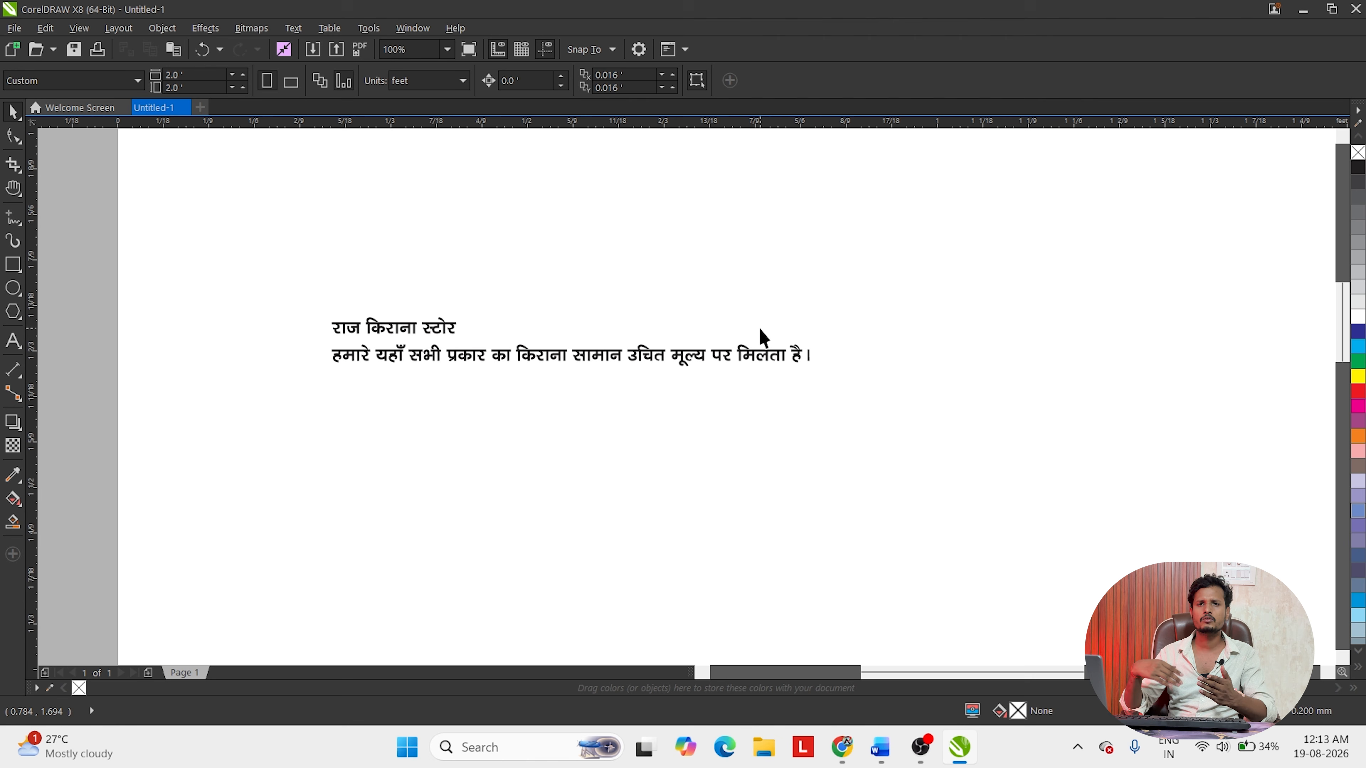
{"action": "left_click_drag", "start_coordinate": [452, 362], "coordinate": [475, 314]}
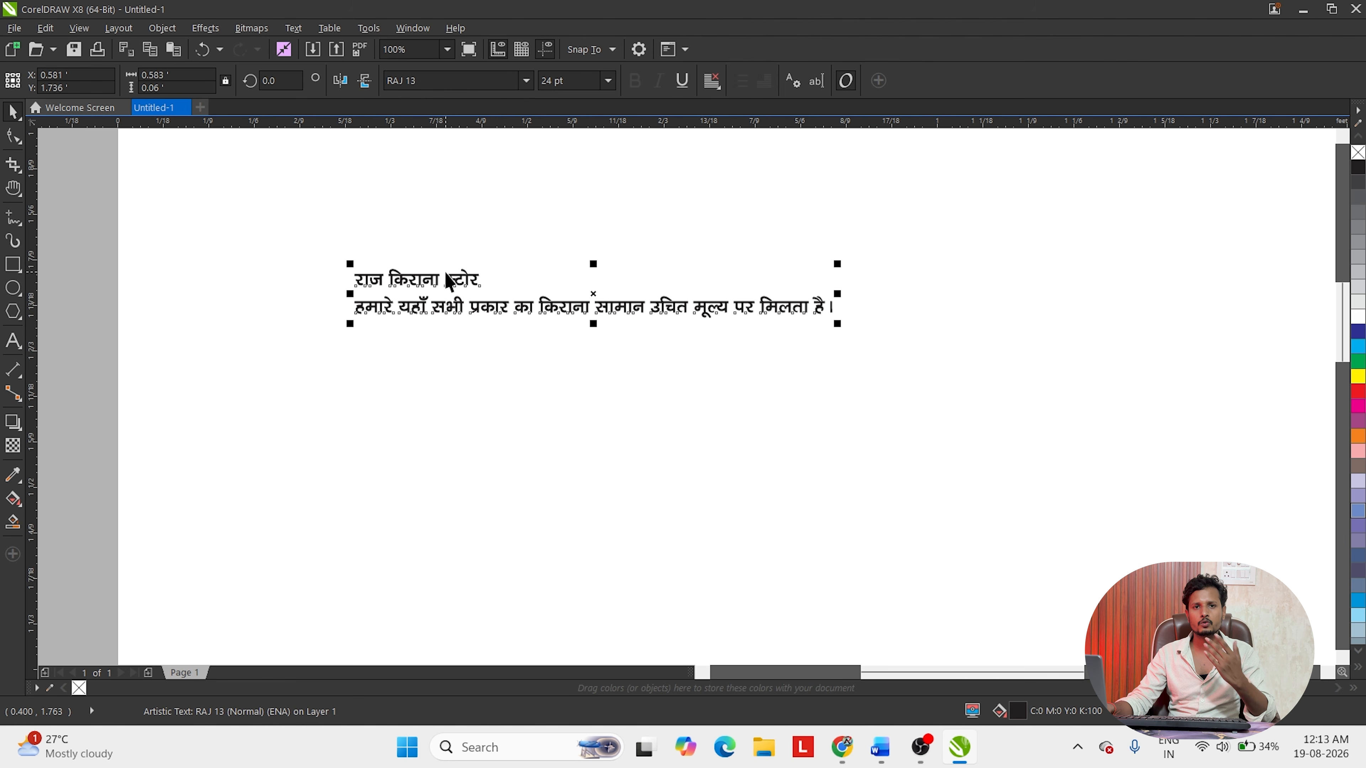
{"action": "key", "text": "ctrl+k"}
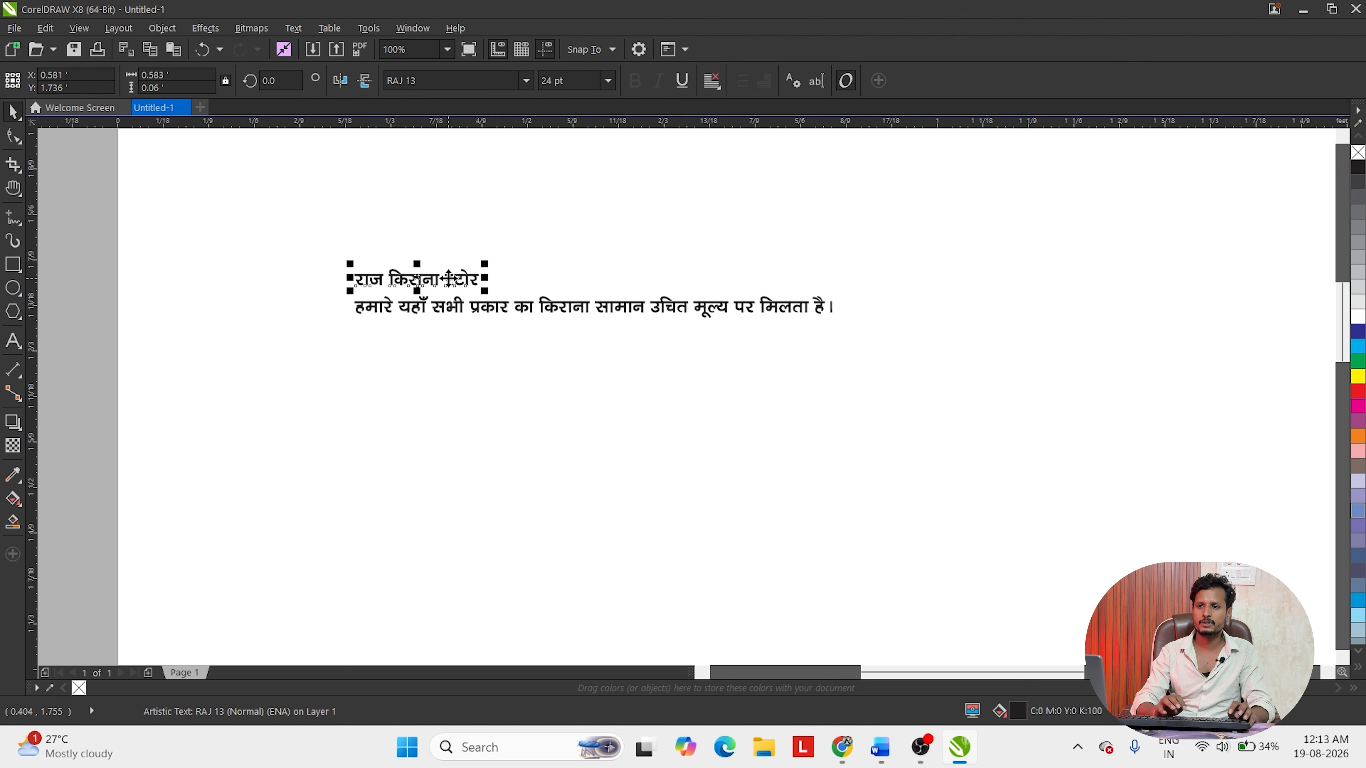
{"action": "left_click_drag", "start_coordinate": [484, 273], "coordinate": [1030, 177]}
{"action": "left_click", "coordinate": [730, 473]}
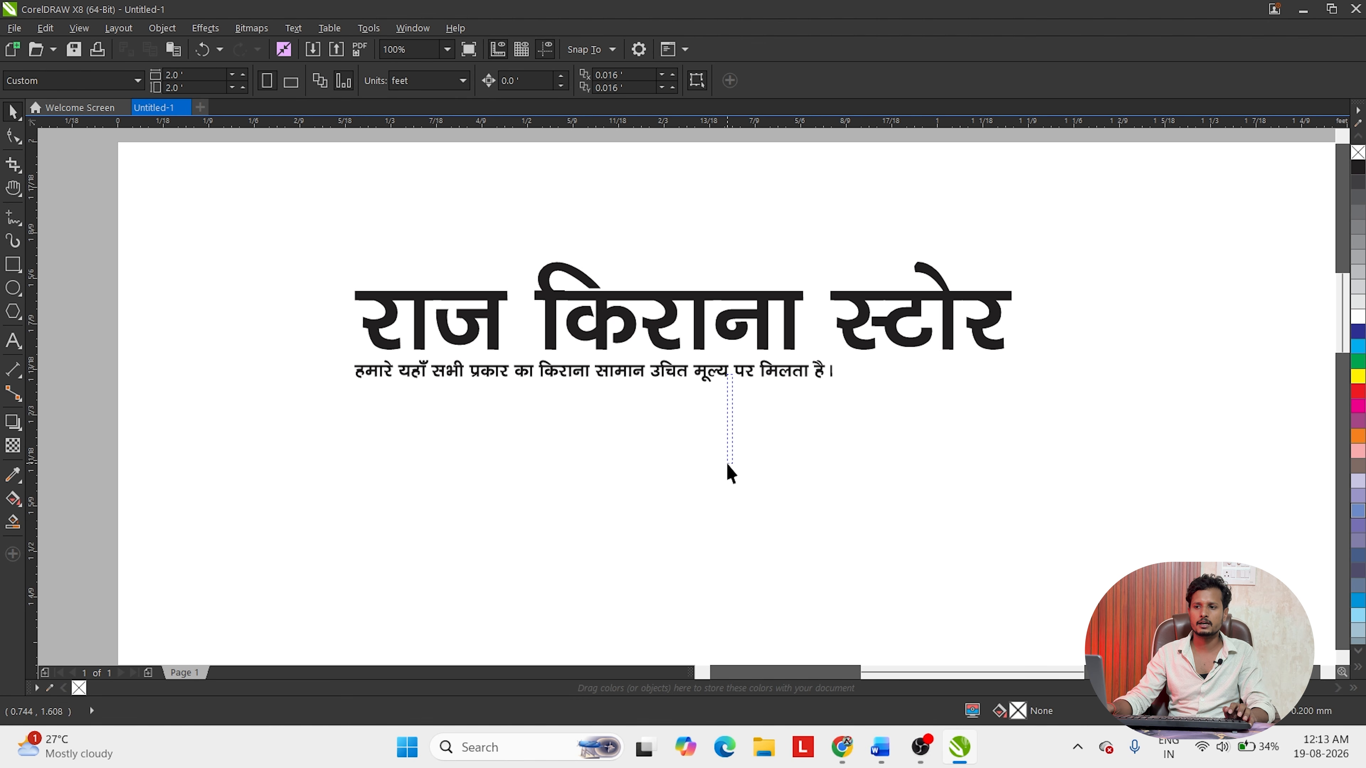
{"action": "left_click_drag", "start_coordinate": [702, 344], "coordinate": [687, 320]}
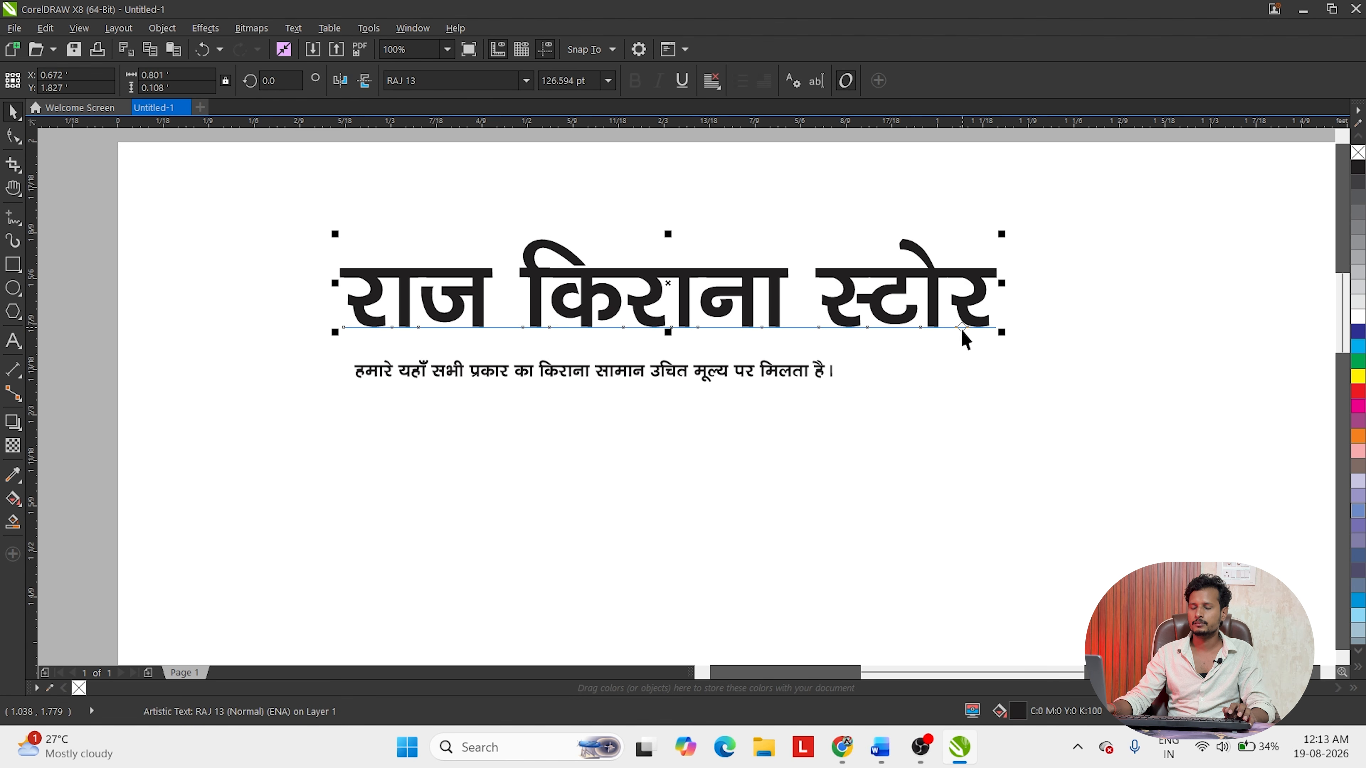
{"action": "key", "text": "ctrl+z"}
{"action": "key", "text": "ctrl+z"}
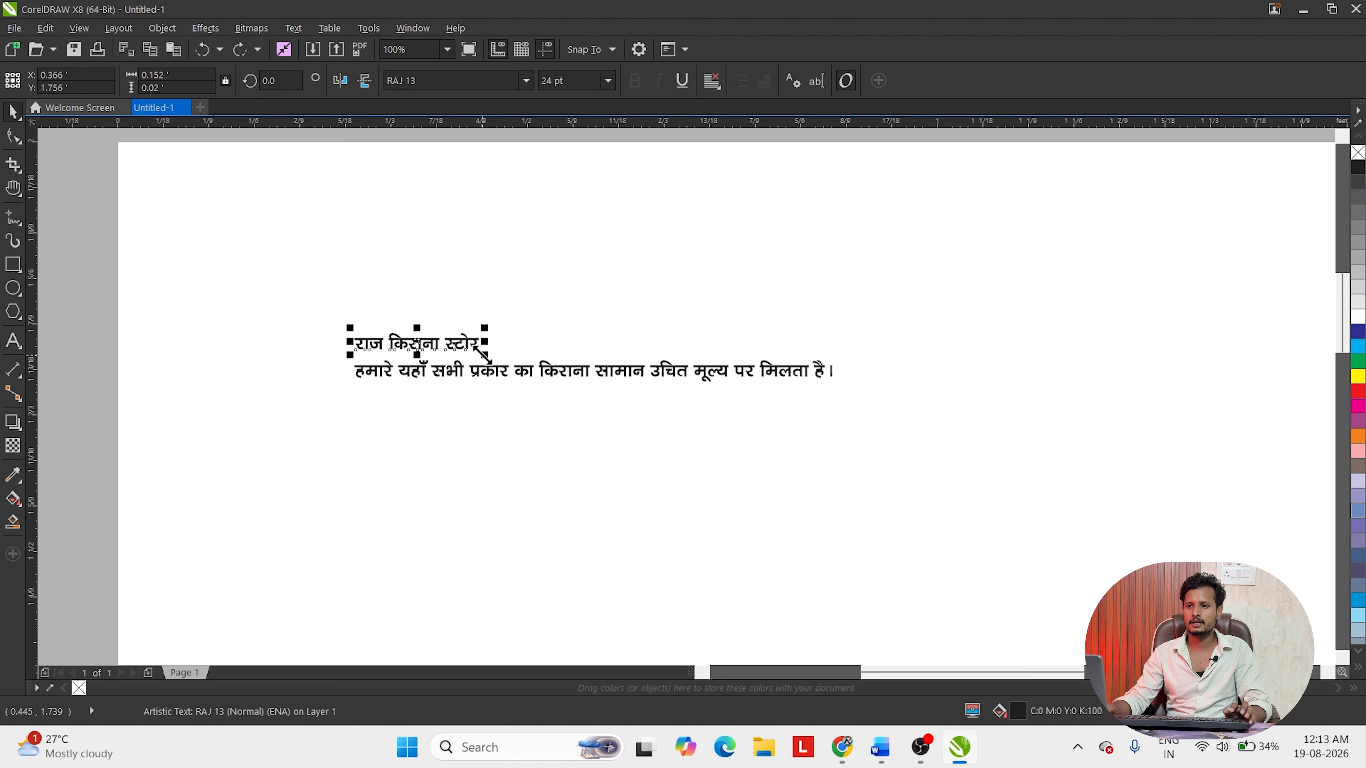
- Enlarge the "राज किराना स्टोर" heading to about 119 pt and raise it to about X 0.662', Y 1.83'
{"action": "left_click_drag", "start_coordinate": [487, 325], "coordinate": [968, 210]}
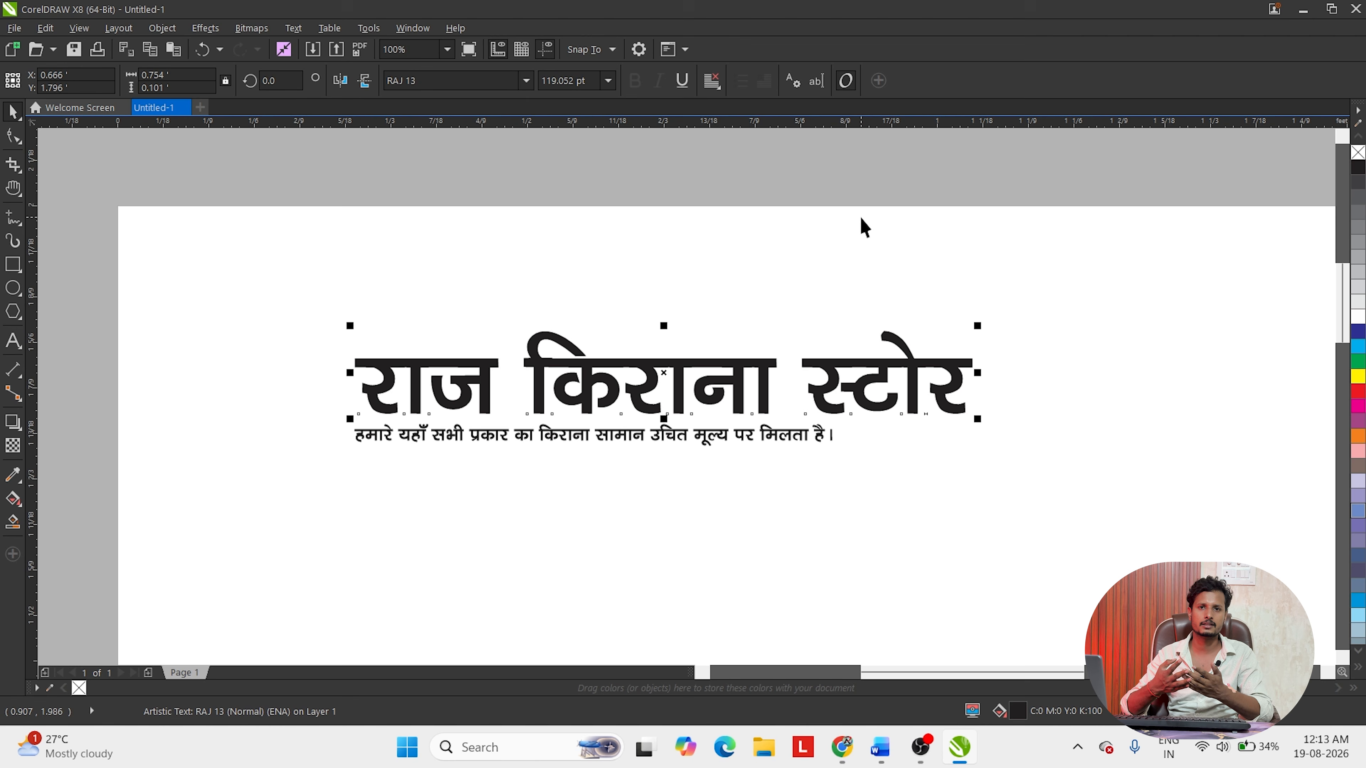
{"action": "left_click_drag", "start_coordinate": [534, 371], "coordinate": [529, 343]}
{"action": "left_click_drag", "start_coordinate": [288, 279], "coordinate": [1082, 417]}
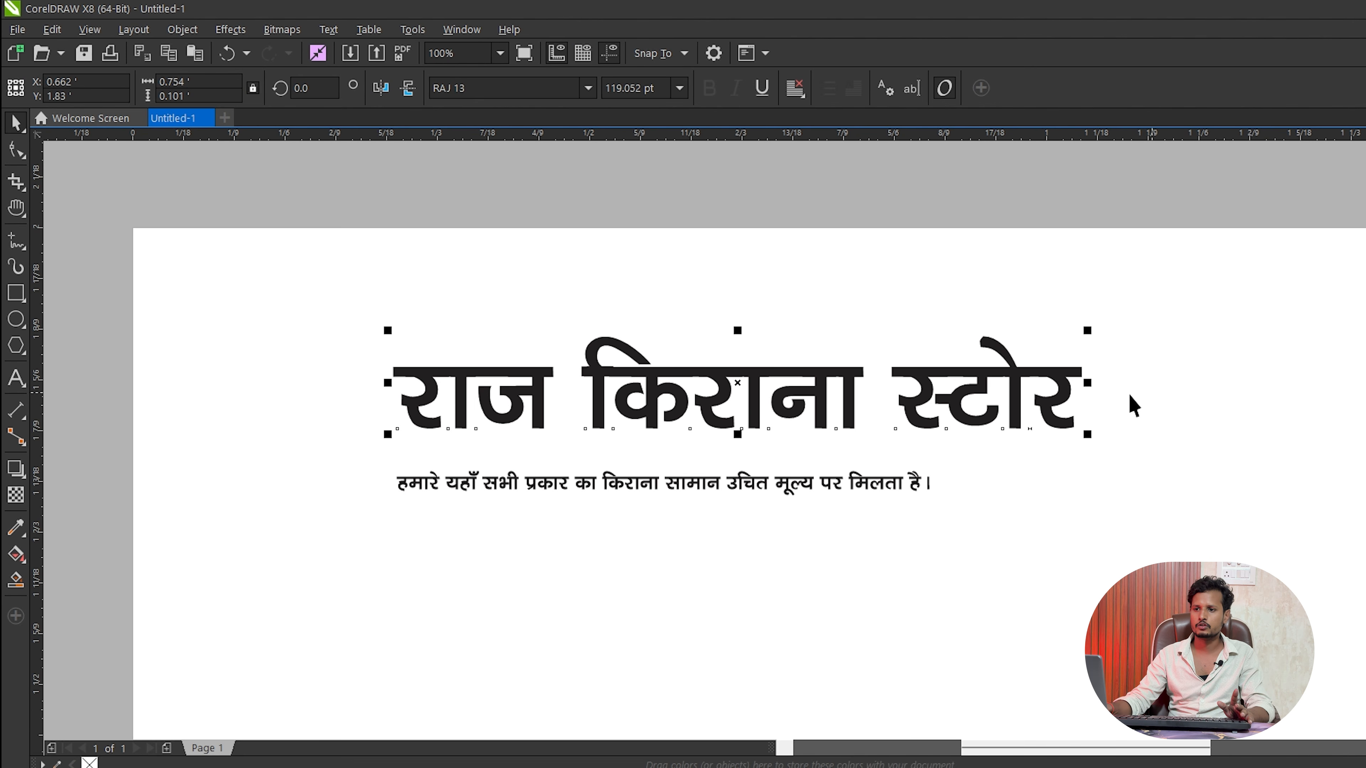
- Try the Avengeance Heroic Avenger font on the large shop-name heading
{"action": "left_click", "coordinate": [481, 89]}
{"action": "left_click", "coordinate": [589, 89]}
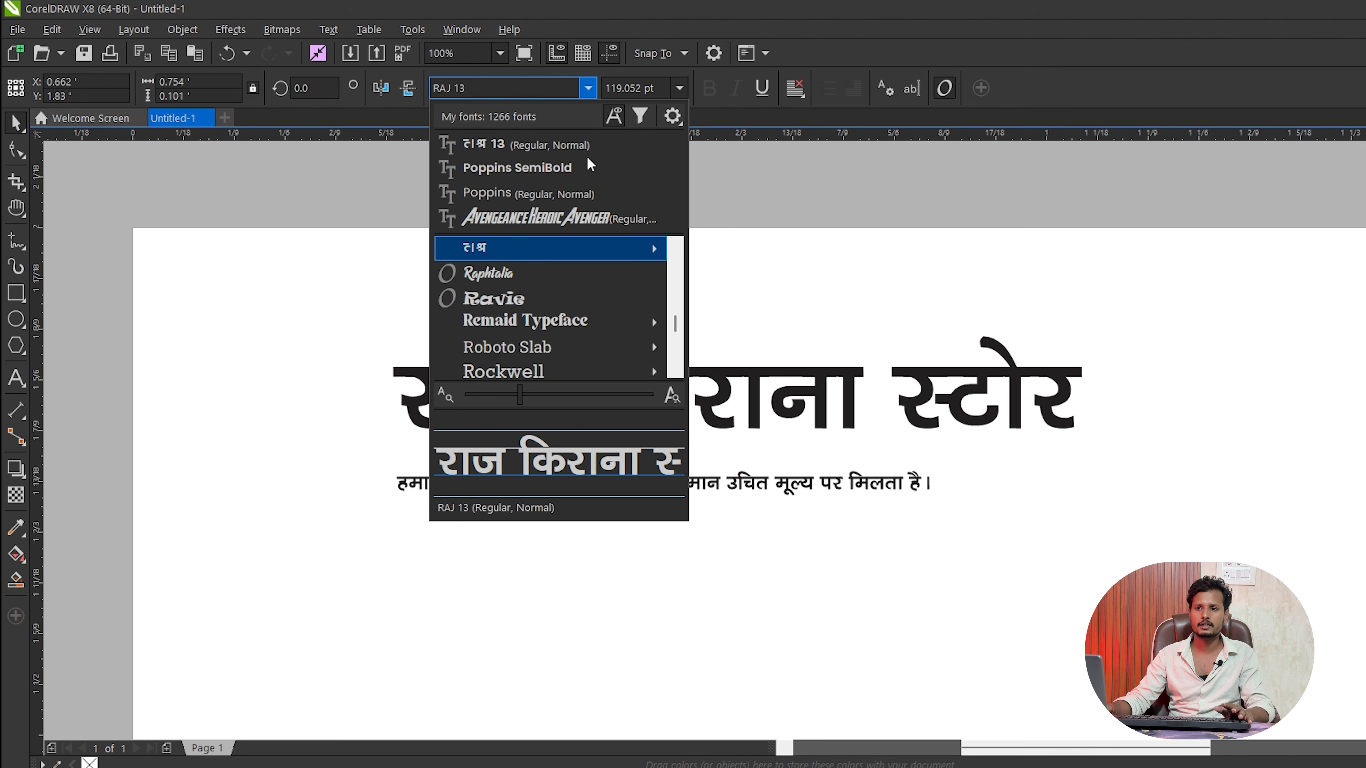
{"action": "left_click", "coordinate": [571, 218]}
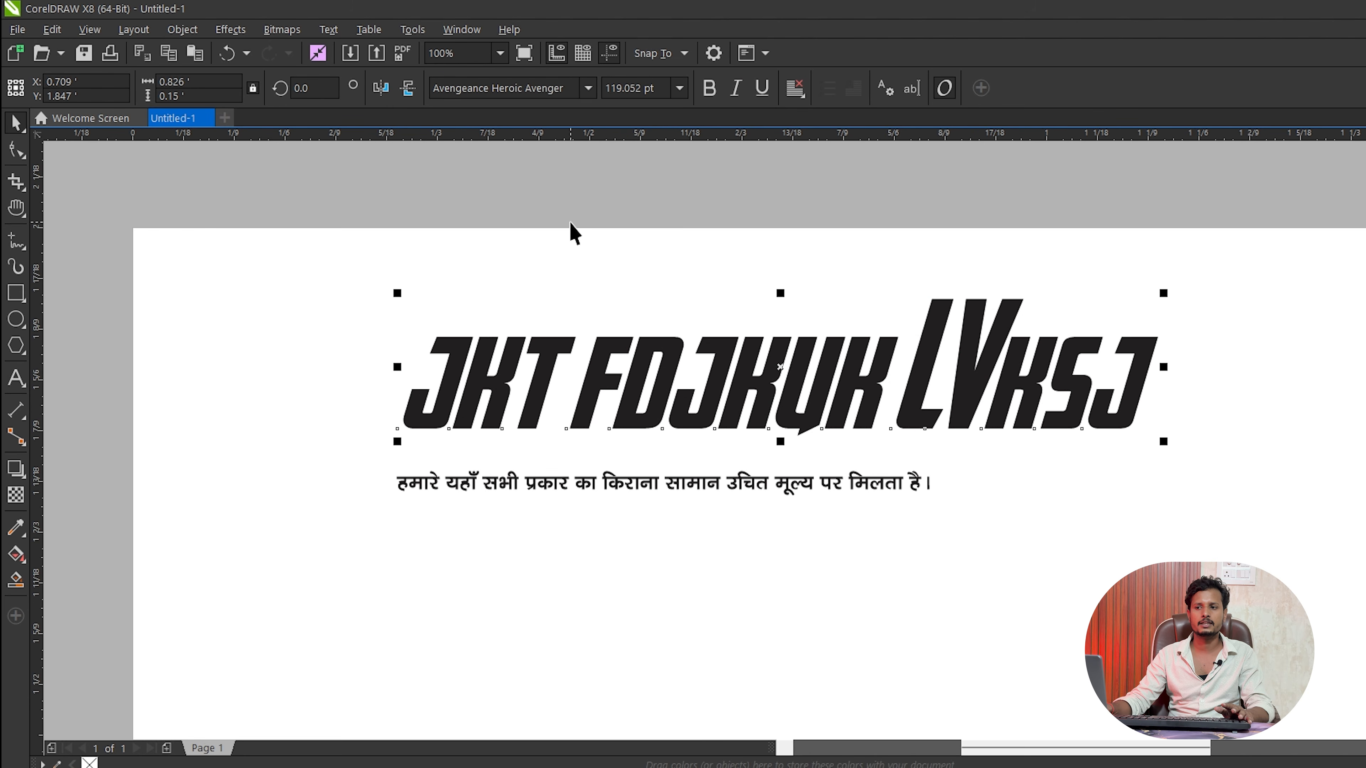
- Search the fonts for "raj", preview the RAJ variants on the heading and apply RAJ 01
{"action": "left_click", "coordinate": [588, 88]}
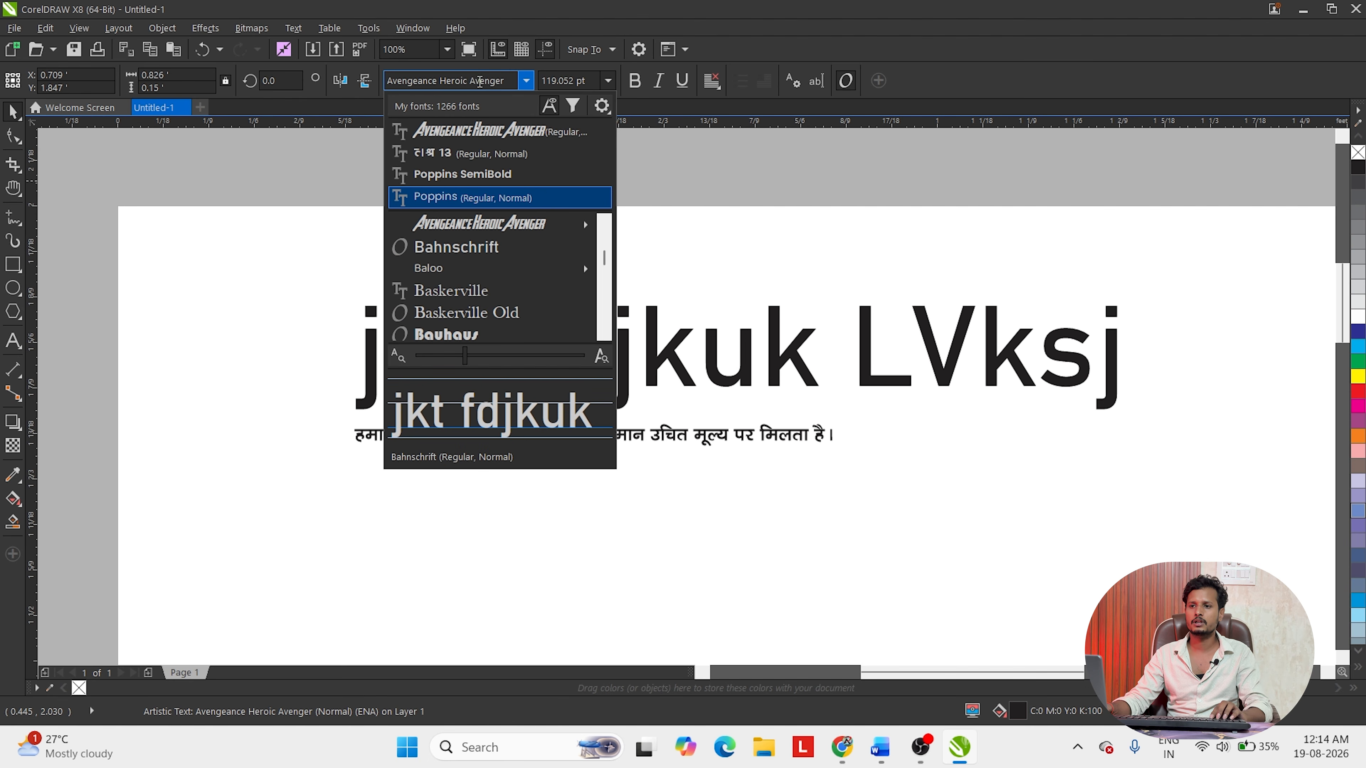
{"action": "left_click", "coordinate": [482, 80]}
{"action": "type", "text": "raj"}
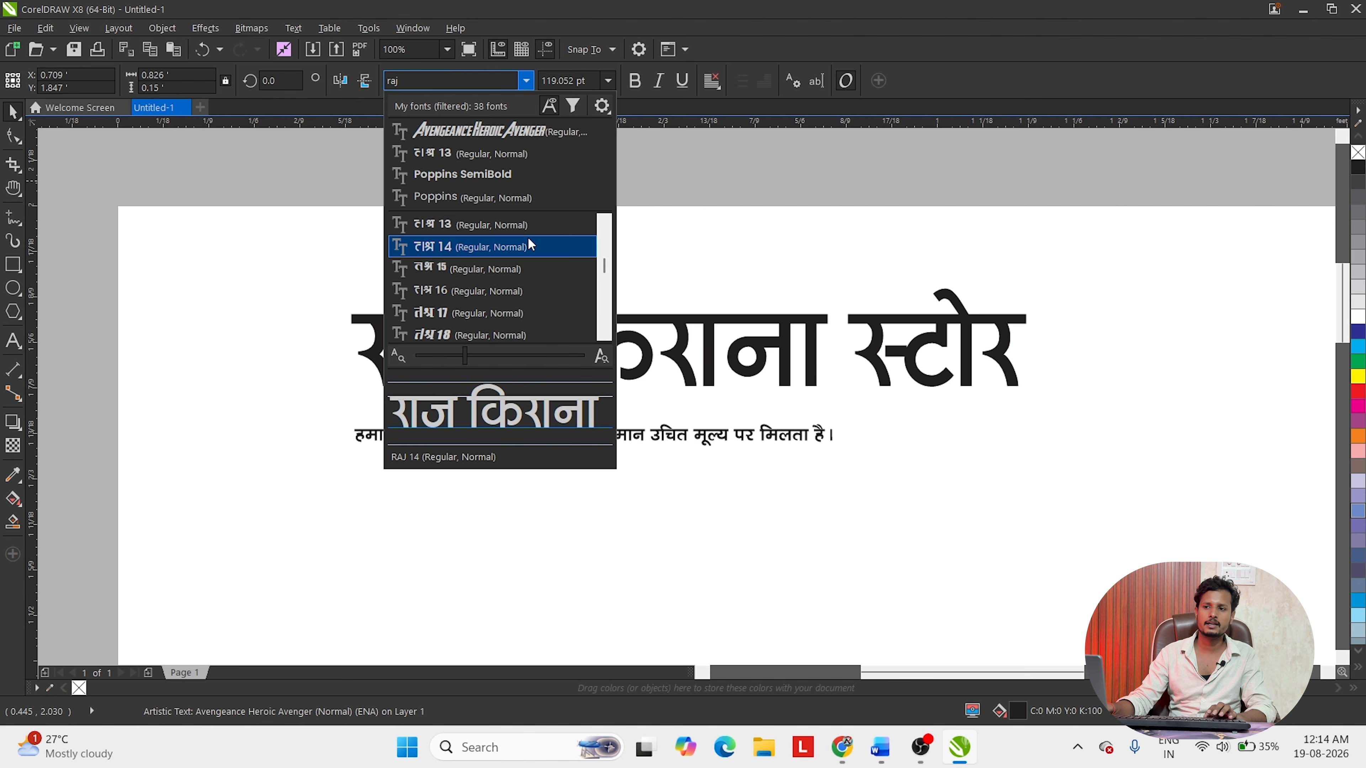
{"action": "scroll", "coordinate": [516, 247], "scroll_direction": "down", "scroll_amount": 6}
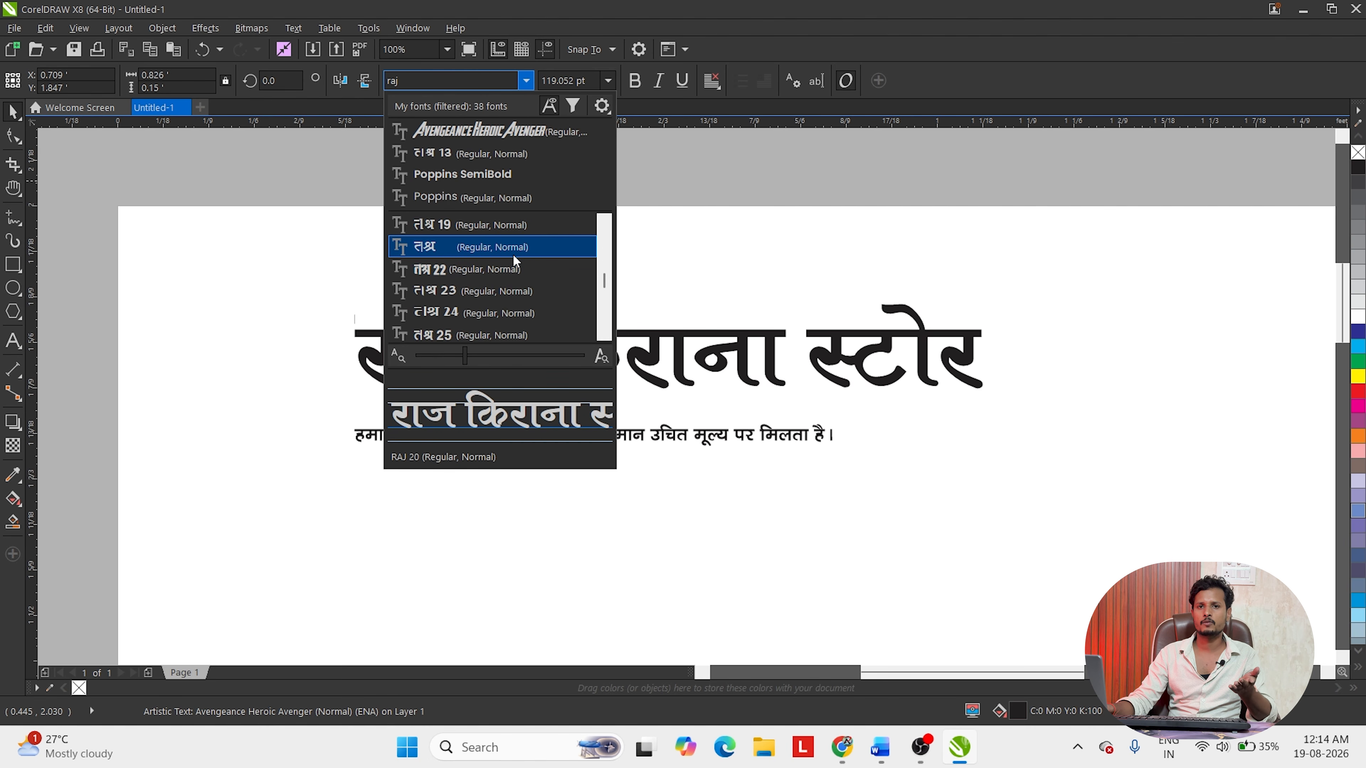
{"action": "scroll", "coordinate": [513, 256], "scroll_direction": "down", "scroll_amount": 3}
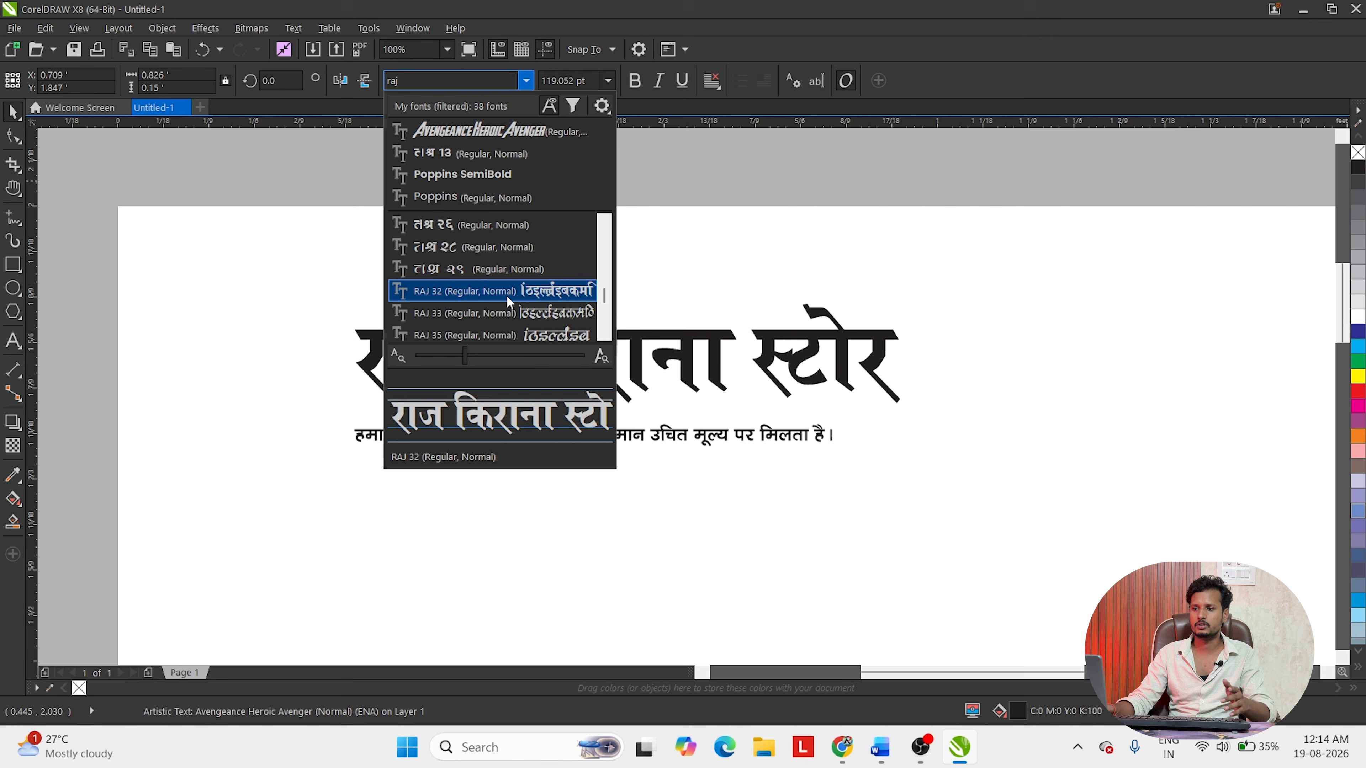
{"action": "scroll", "coordinate": [495, 280], "scroll_direction": "up", "scroll_amount": 5}
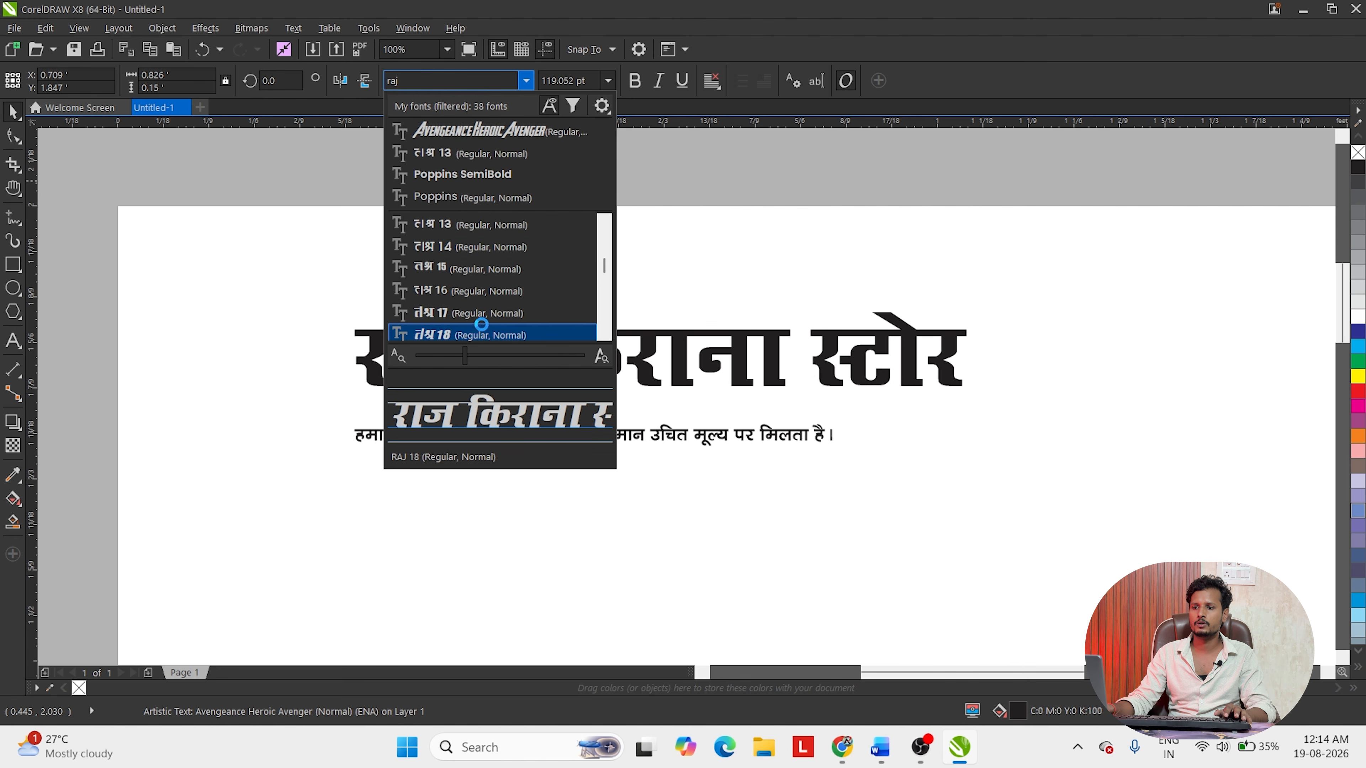
{"action": "scroll", "coordinate": [479, 301], "scroll_direction": "up", "scroll_amount": 3}
{"action": "left_click", "coordinate": [473, 256]}
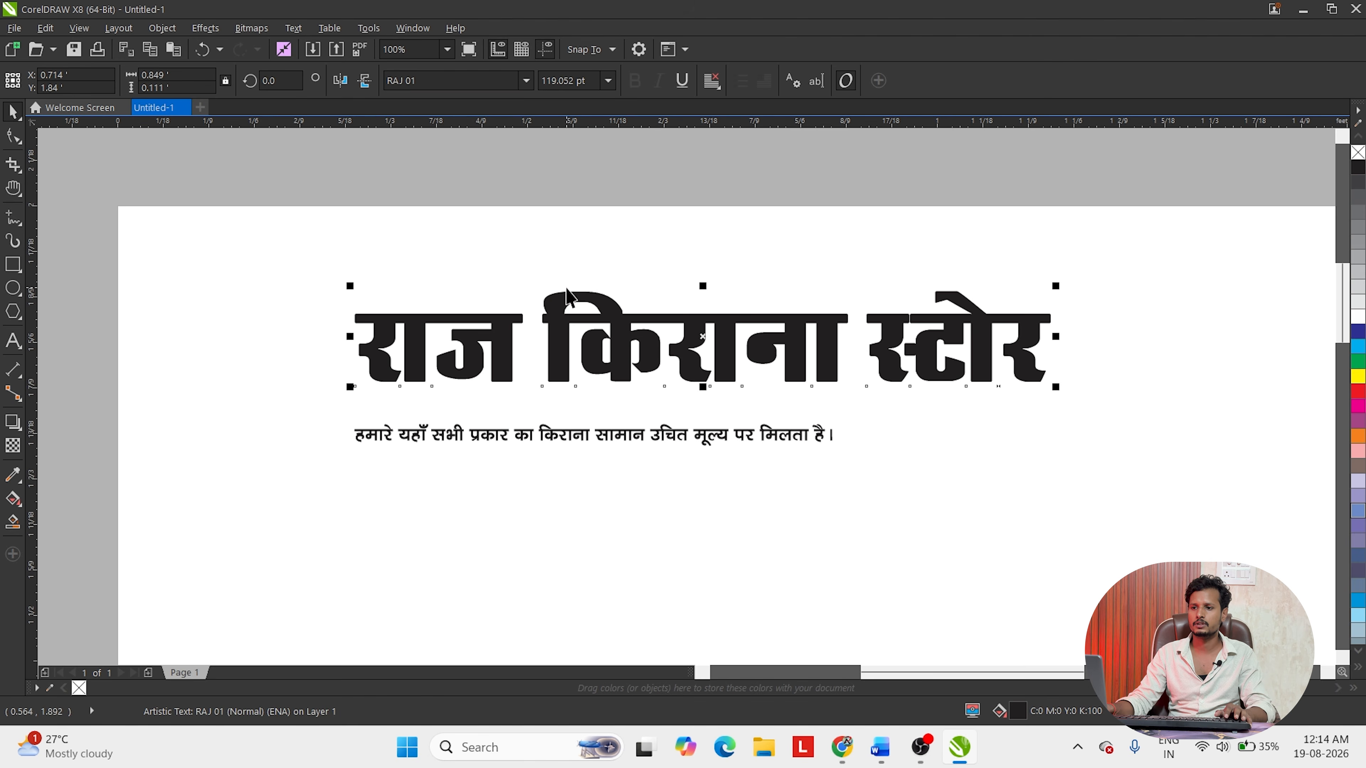
- Break the line below the heading before "उचित" and move the two-line text slightly left to about X 2.54', Y 1.768'
{"action": "scroll", "coordinate": [544, 291], "scroll_direction": "down", "scroll_amount": 2}
{"action": "key", "text": "Return"}
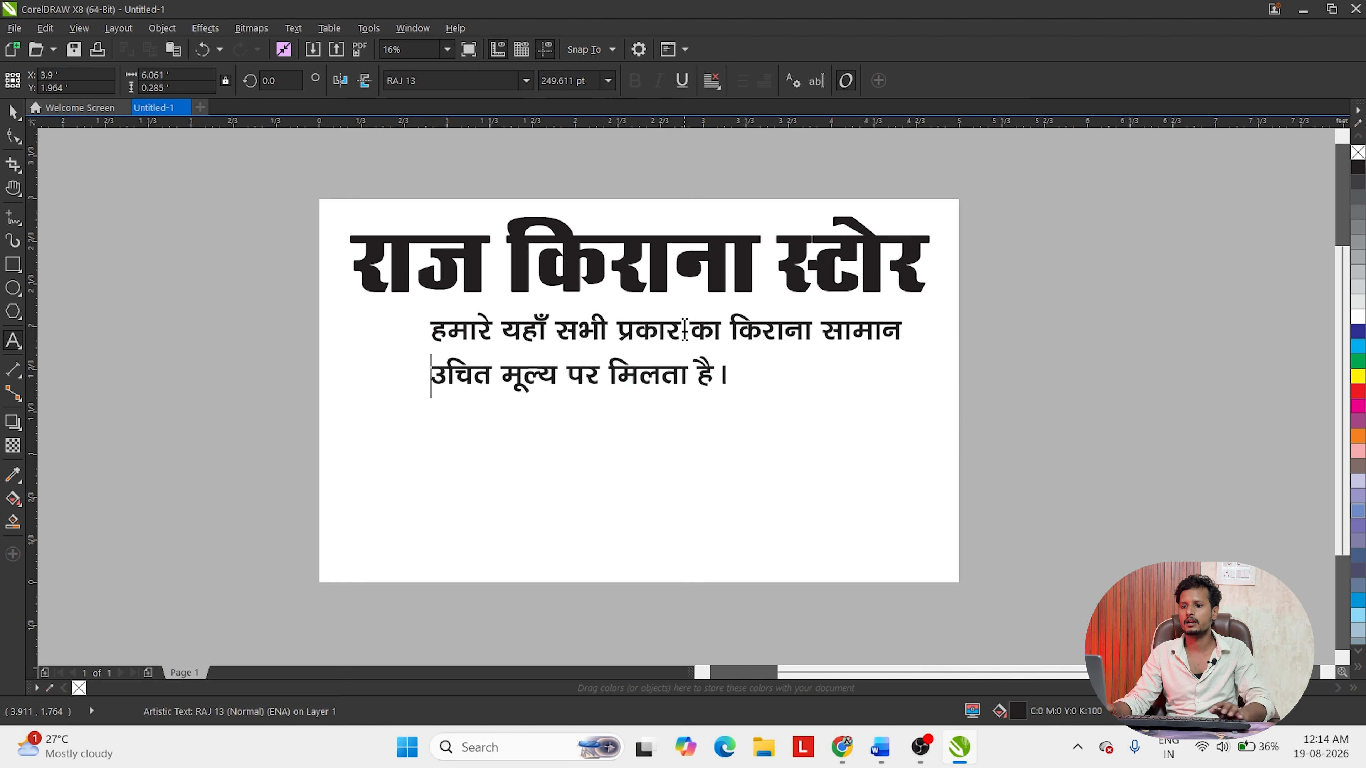
{"action": "left_click", "coordinate": [14, 120]}
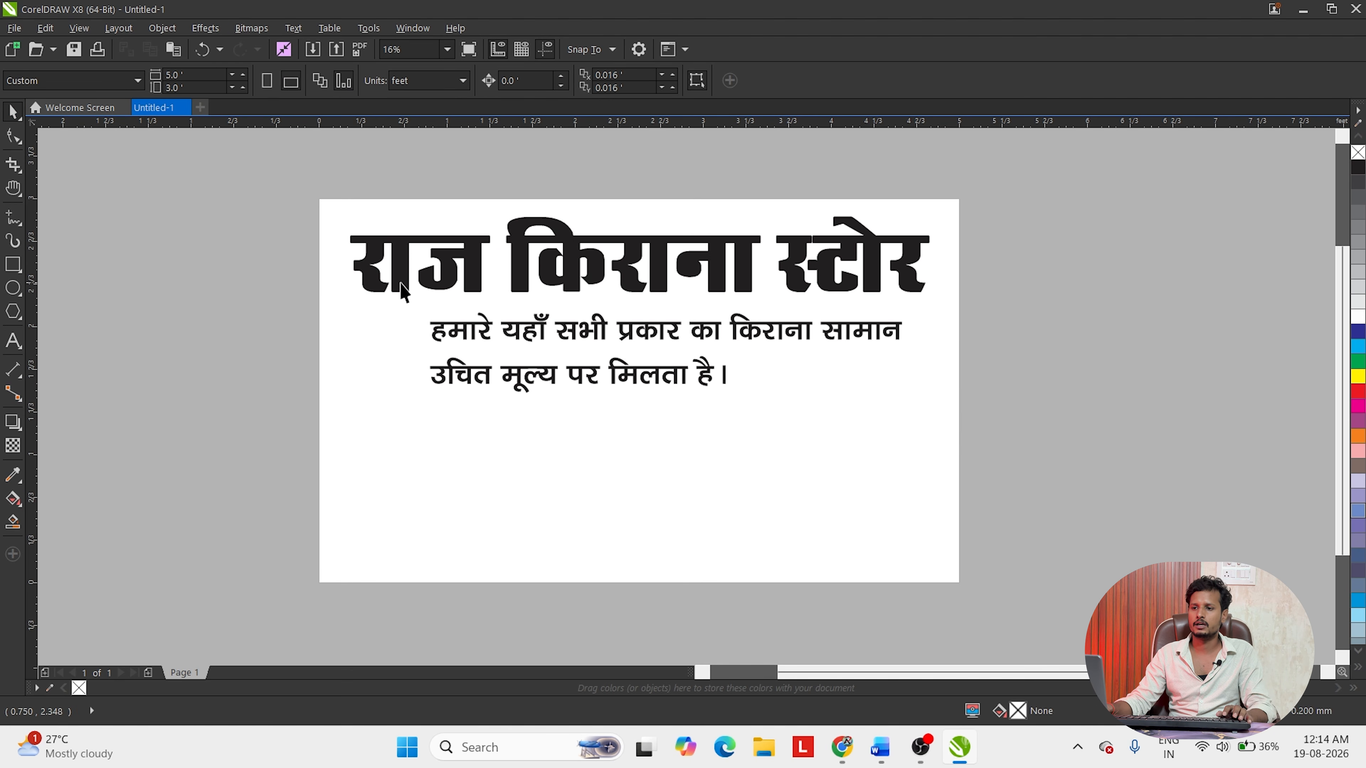
{"action": "left_click", "coordinate": [654, 331]}
{"action": "left_click_drag", "start_coordinate": [654, 331], "coordinate": [635, 333]}
{"action": "scroll", "coordinate": [521, 366], "scroll_direction": "up", "scroll_amount": 2}
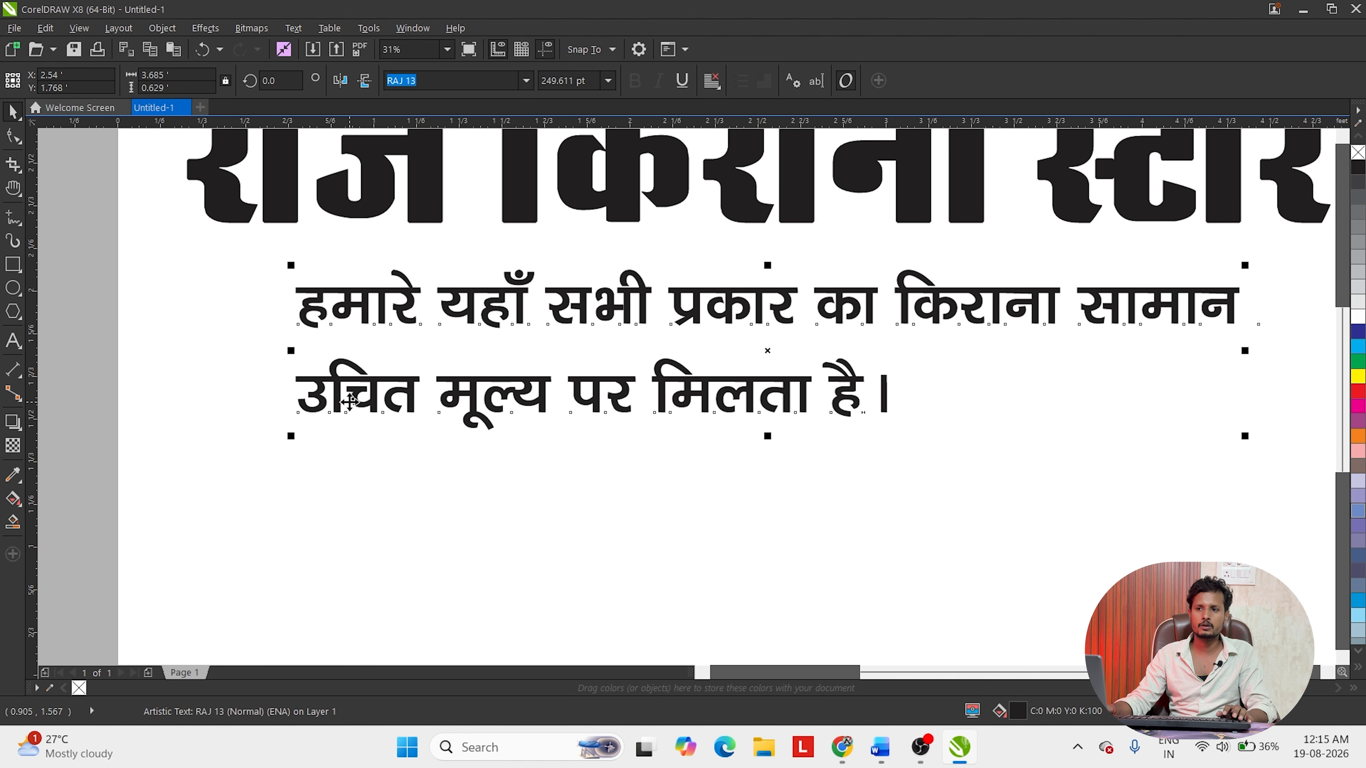
- Tighten the line spacing of the two-line Hindi text with the Shape tool and deselect it
{"action": "left_click", "coordinate": [14, 138]}
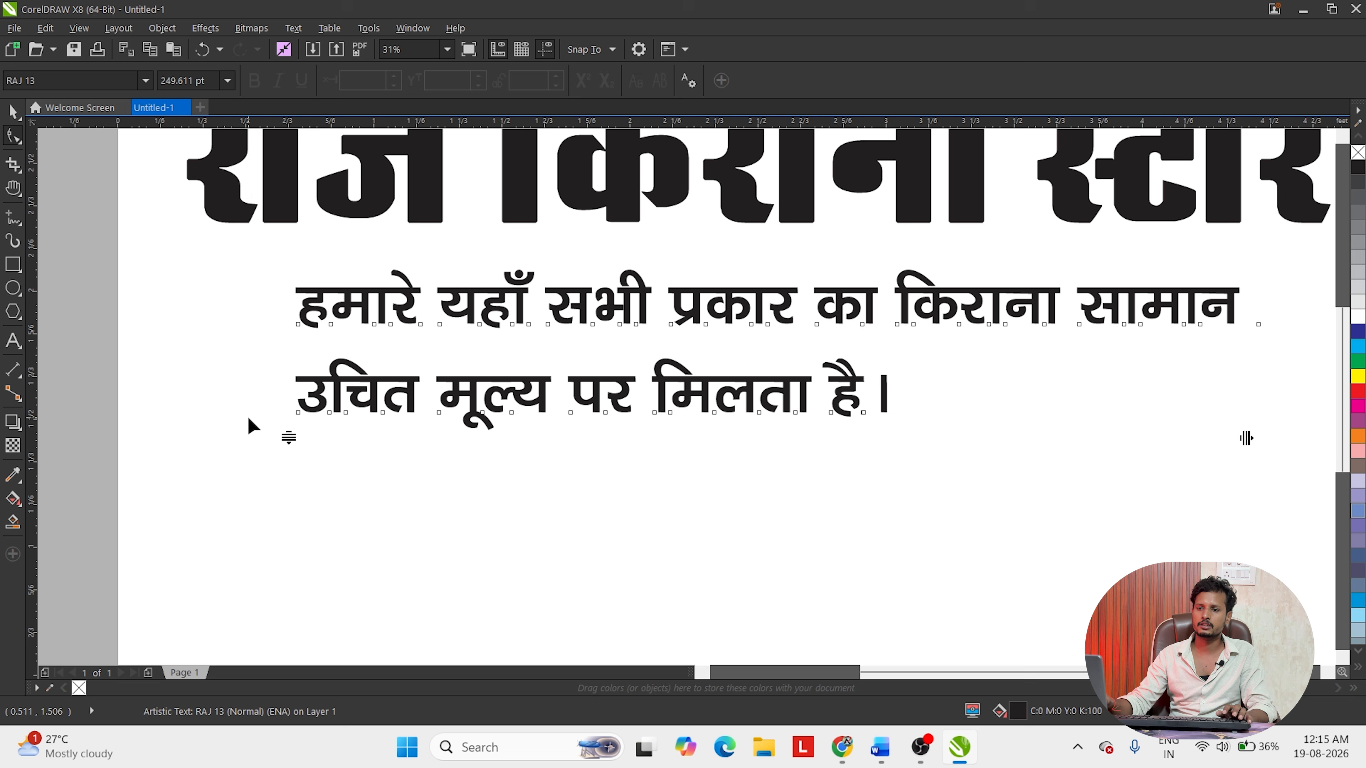
{"action": "scroll", "coordinate": [291, 439], "scroll_direction": "up", "scroll_amount": 3}
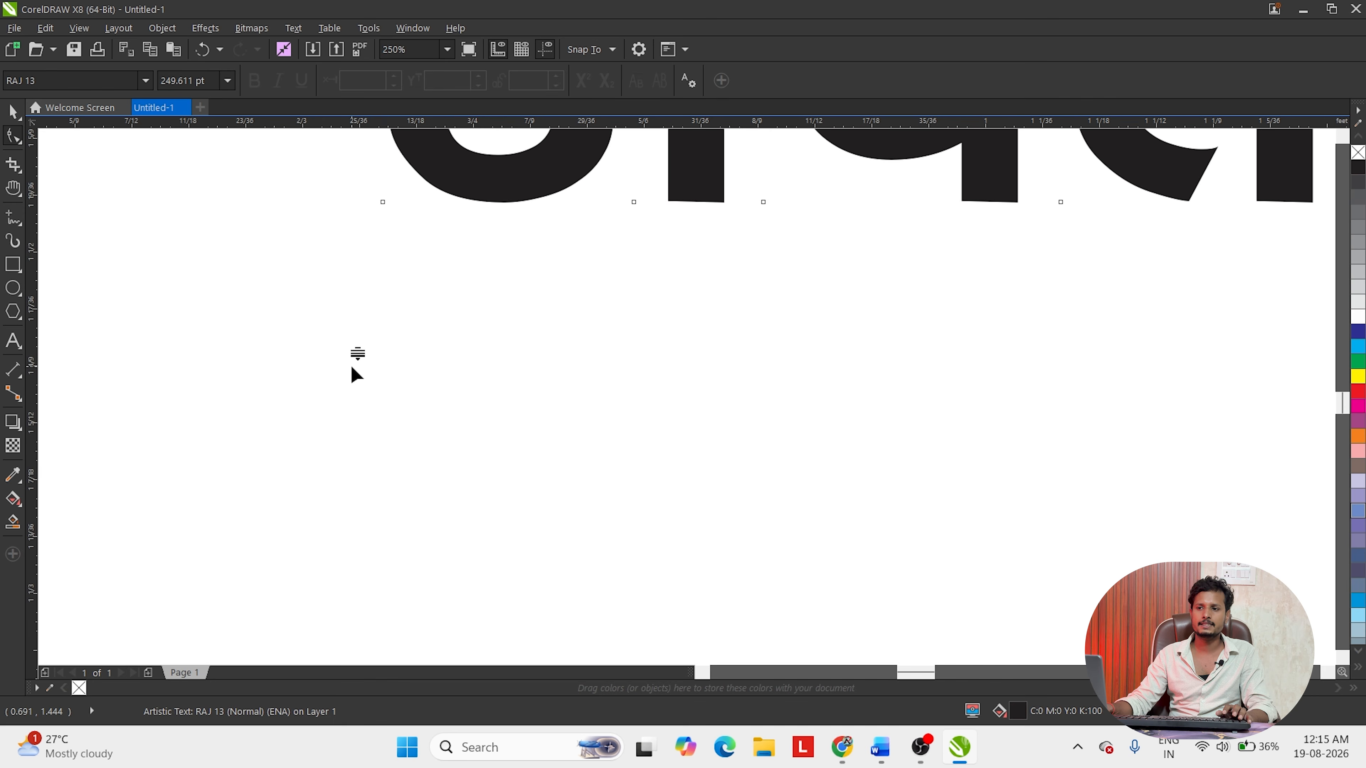
{"action": "scroll", "coordinate": [347, 376], "scroll_direction": "down", "scroll_amount": 3}
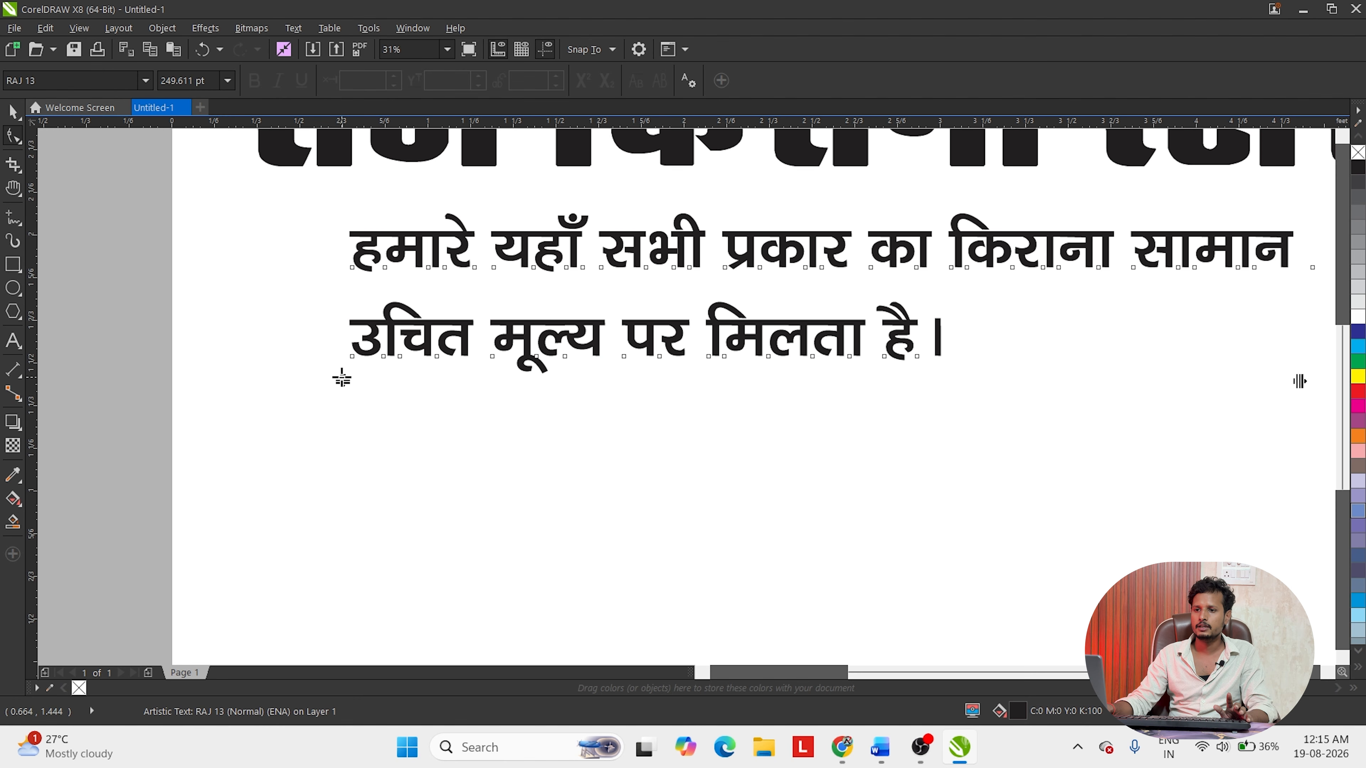
{"action": "left_click_drag", "start_coordinate": [342, 380], "coordinate": [359, 349]}
{"action": "scroll", "coordinate": [433, 276], "scroll_direction": "down", "scroll_amount": 2}
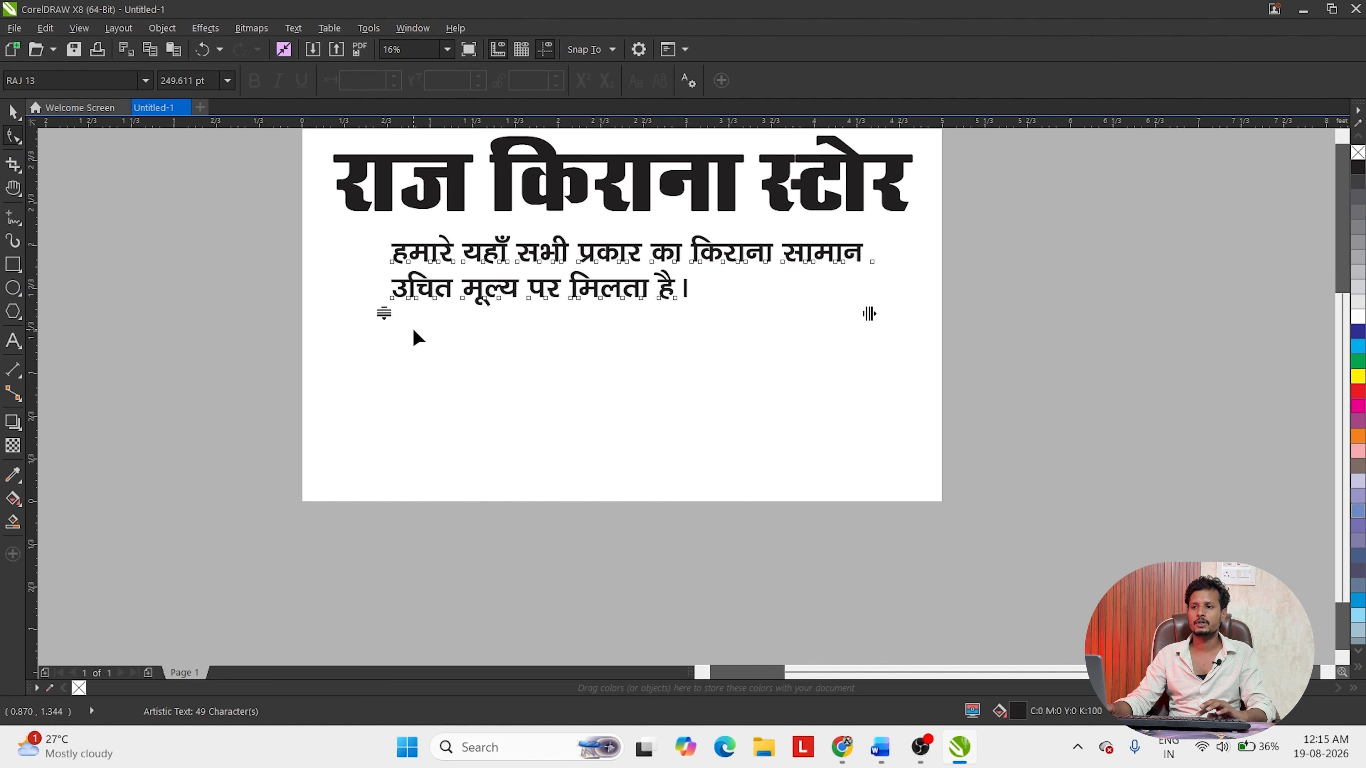
{"action": "key", "text": "space"}
{"action": "left_click", "coordinate": [426, 368]}
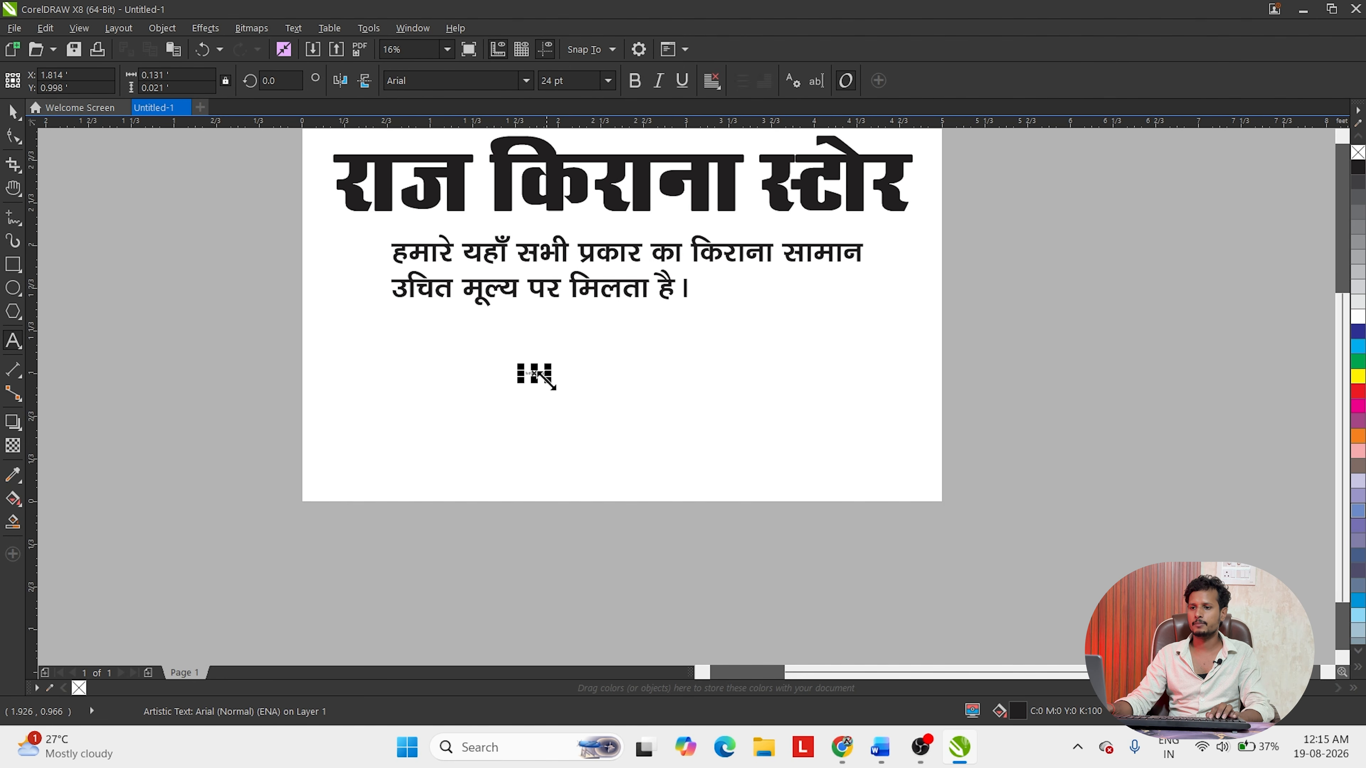
- Create "SPEED" in Avengeance Heroic Avenger below the Hindi text, with "the real speed" in Arial at about 86.7 pt under its left edge
{"action": "left_click_drag", "start_coordinate": [547, 381], "coordinate": [851, 525]}
{"action": "key", "text": "ctrl+a"}
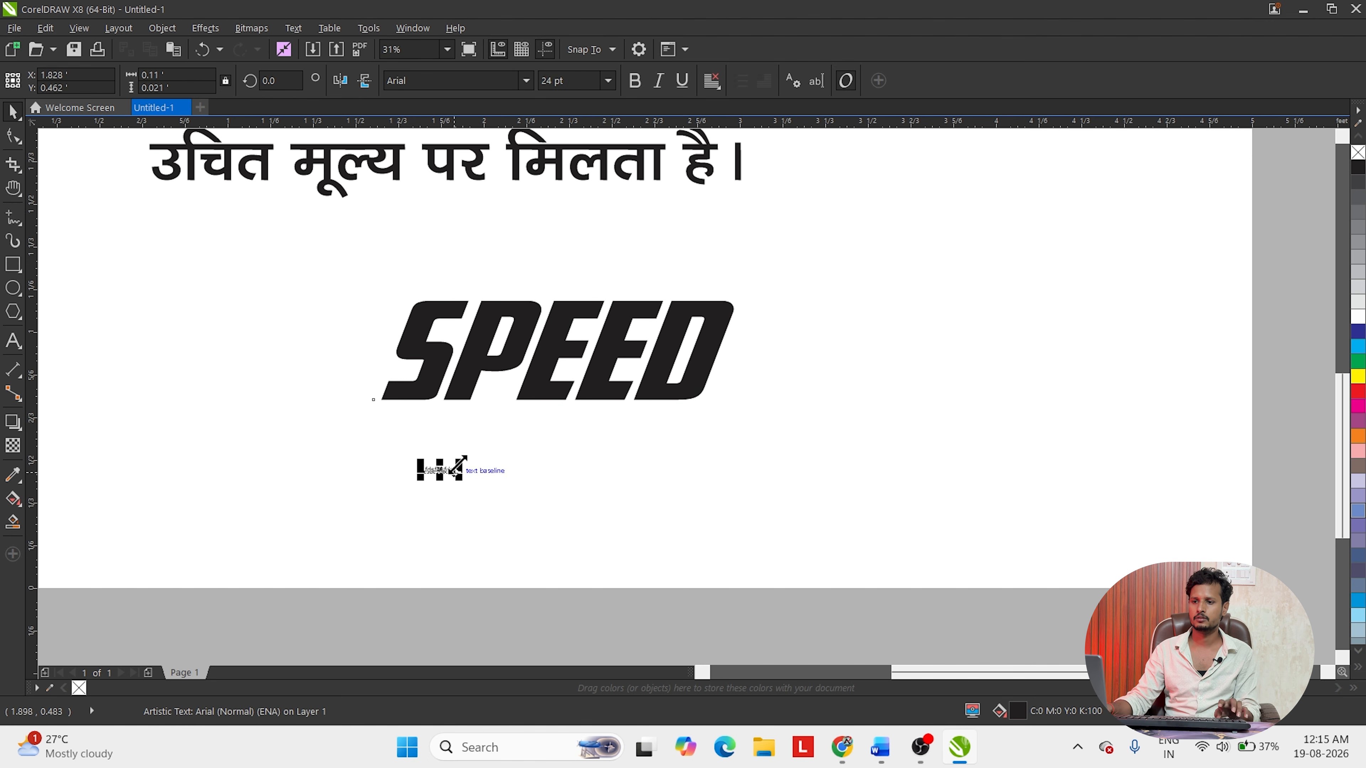
{"action": "type", "text": "by"}
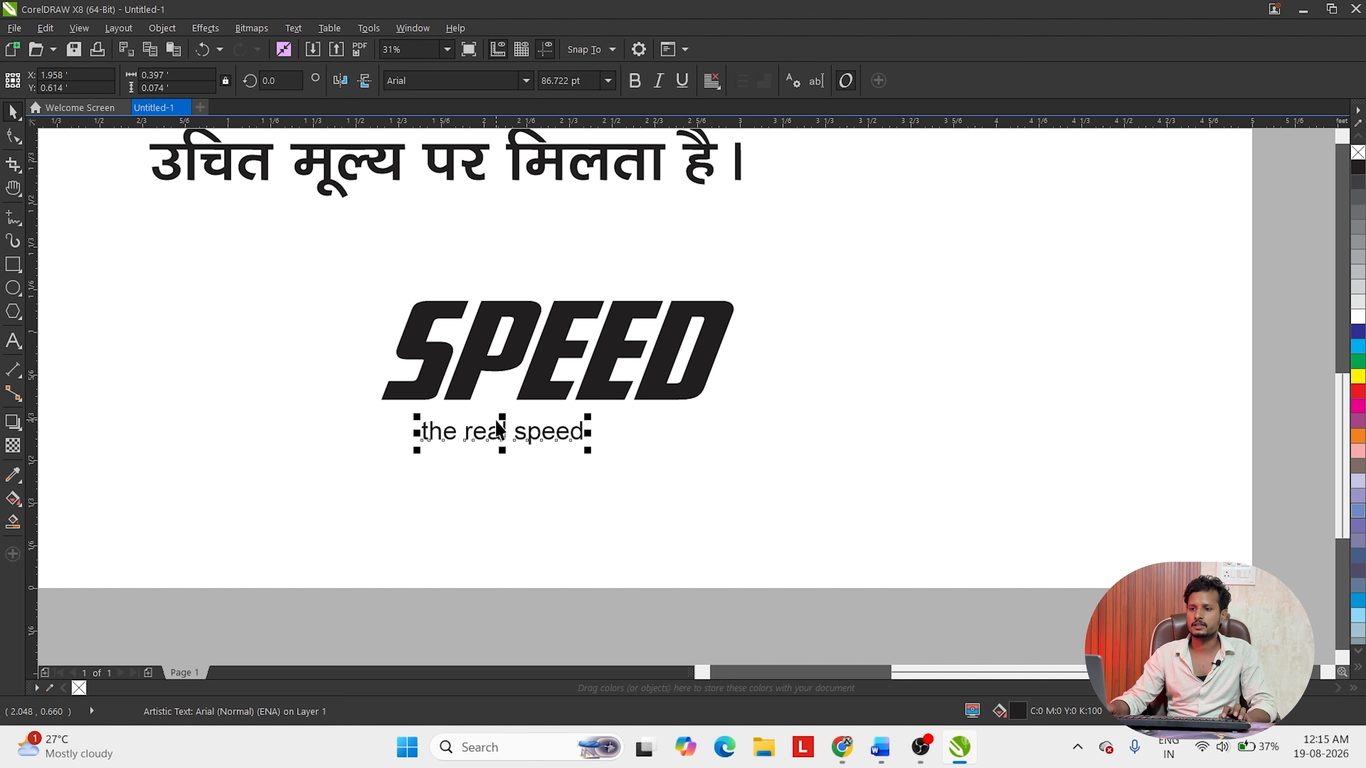
{"action": "left_click_drag", "start_coordinate": [500, 429], "coordinate": [456, 423]}
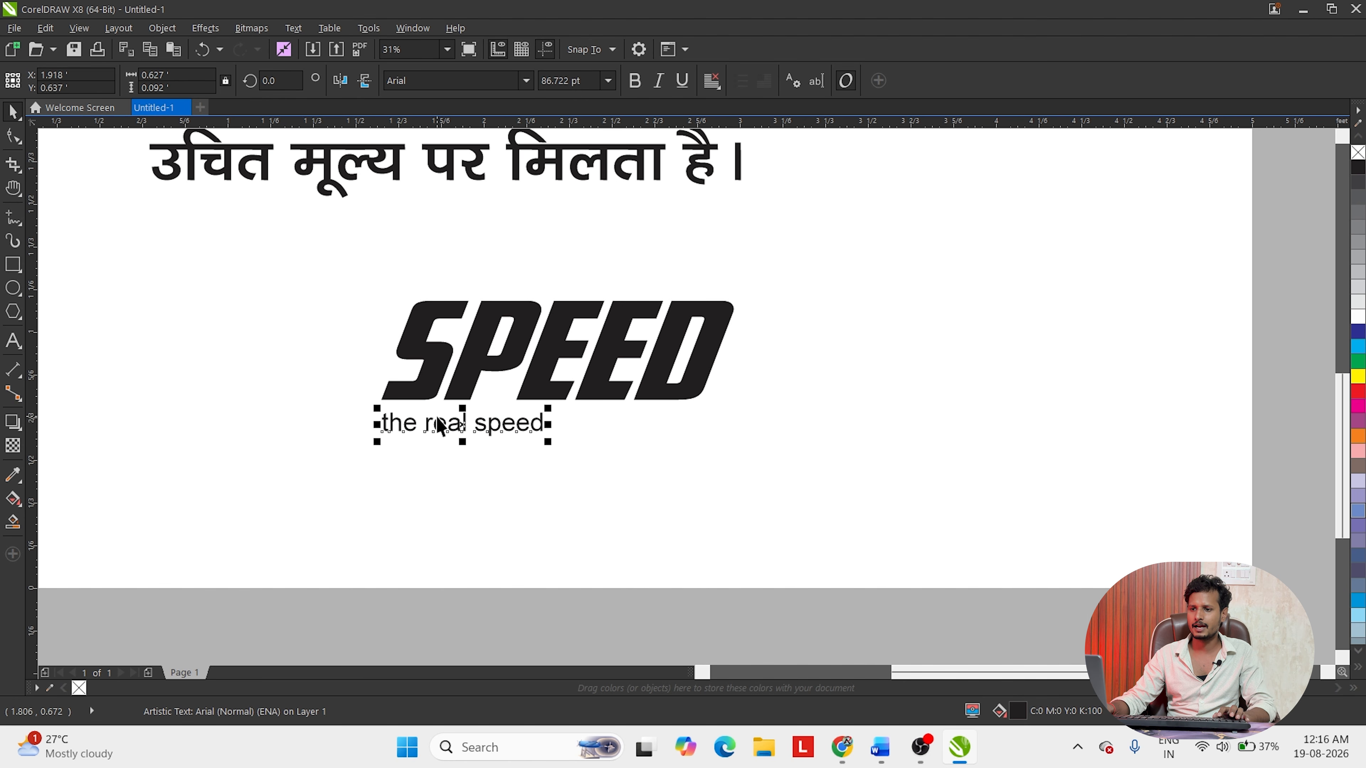
- Move "SPEED" and its tagline left, place a duplicate of both beside them to the right, and deselect
{"action": "left_click_drag", "start_coordinate": [872, 499], "coordinate": [352, 276]}
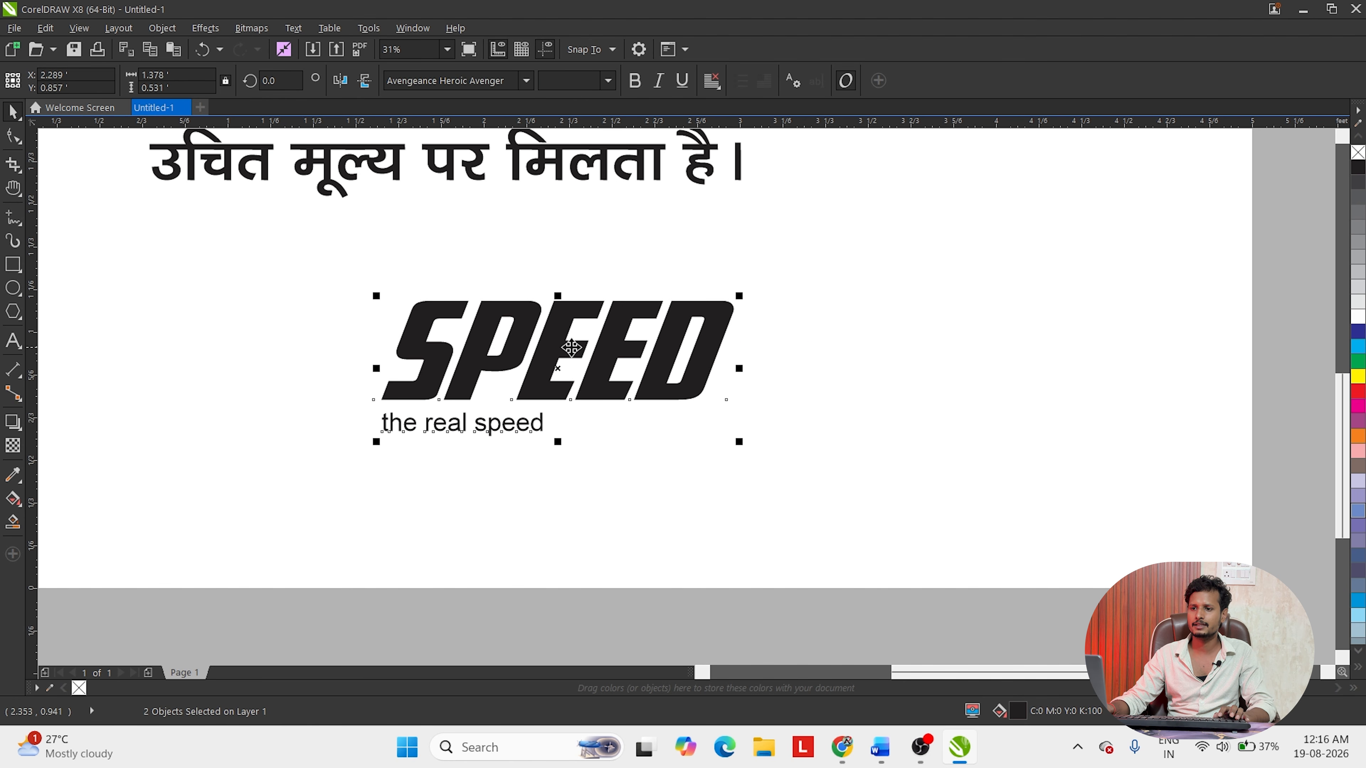
{"action": "left_click_drag", "start_coordinate": [567, 343], "coordinate": [806, 311]}
{"action": "double_click", "coordinate": [654, 396]}
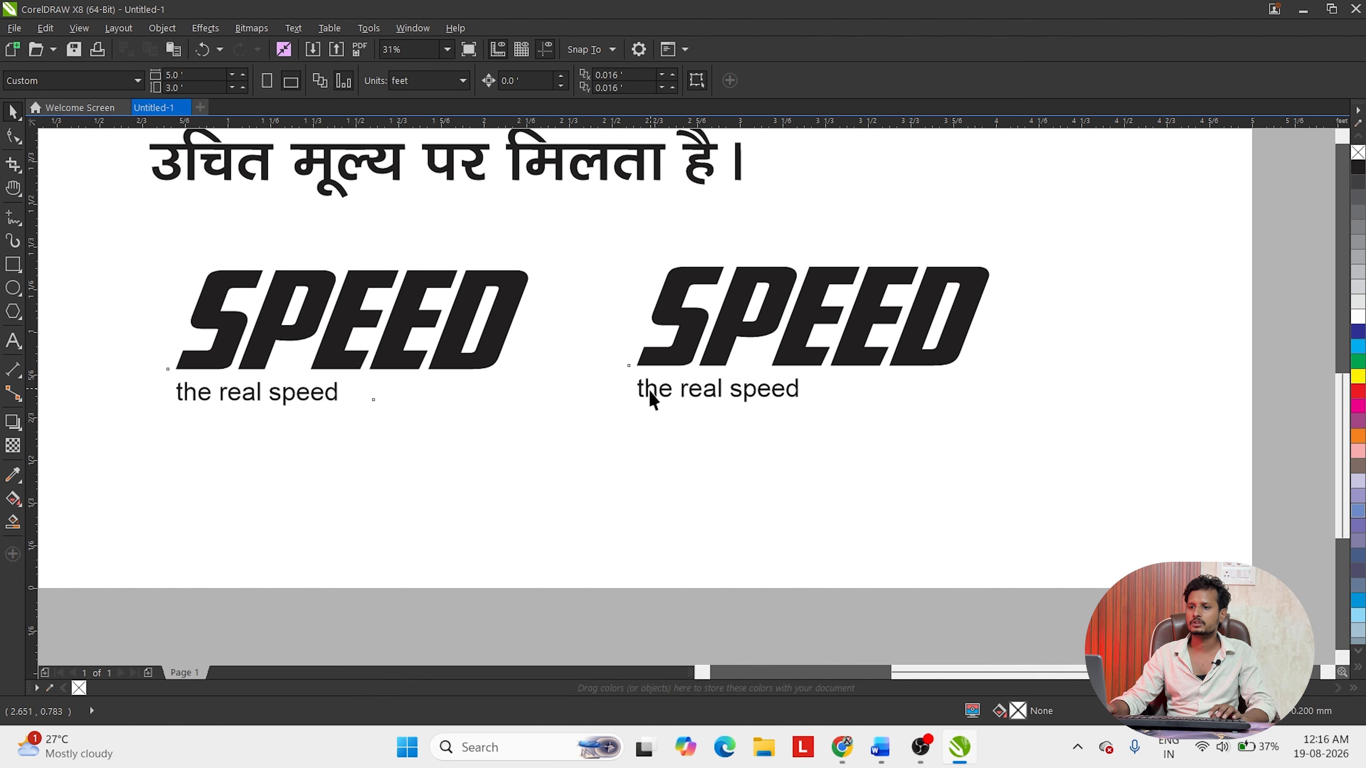
- Spread the duplicate tagline "the real speed" to nearly the width of "SPEED" by inserting spaces between its letters, and deselect it
{"action": "left_click", "coordinate": [674, 390]}
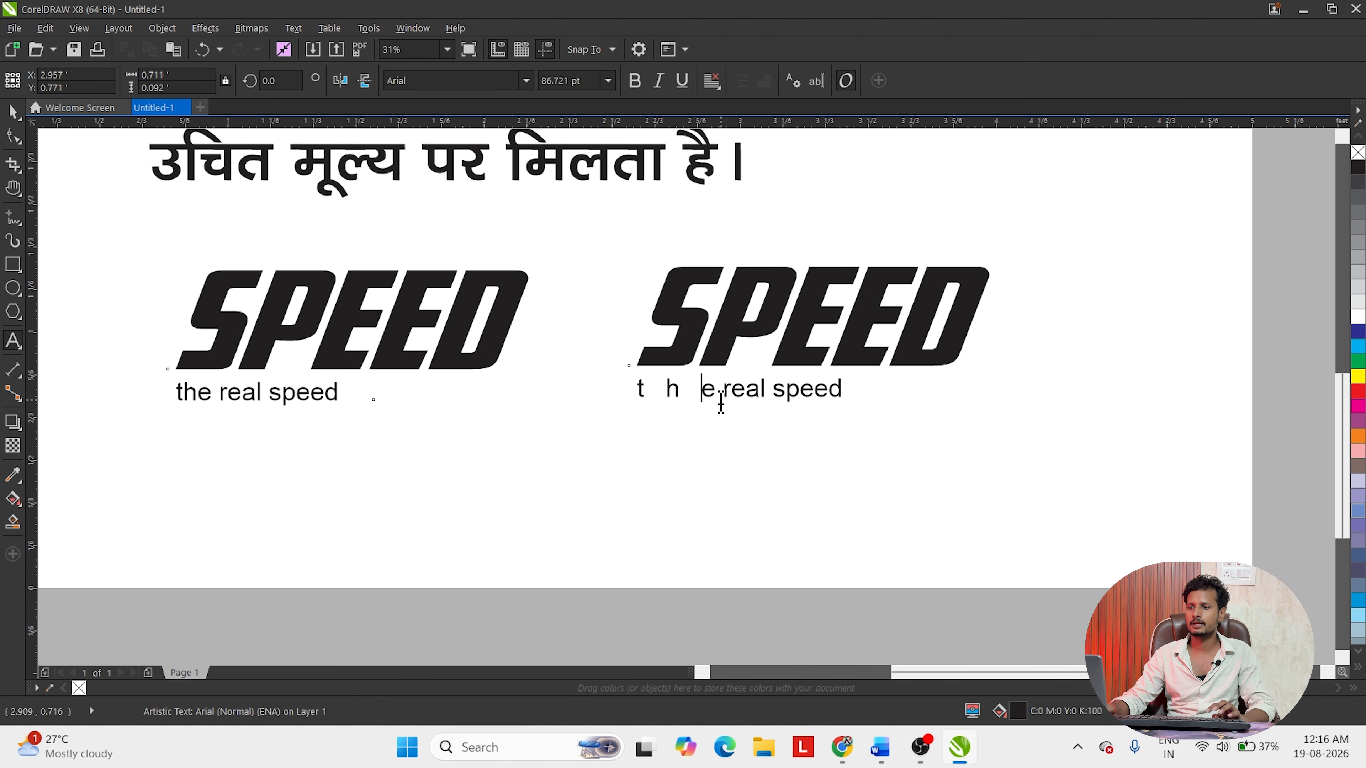
{"action": "left_click", "coordinate": [720, 390]}
{"action": "left_click", "coordinate": [748, 393]}
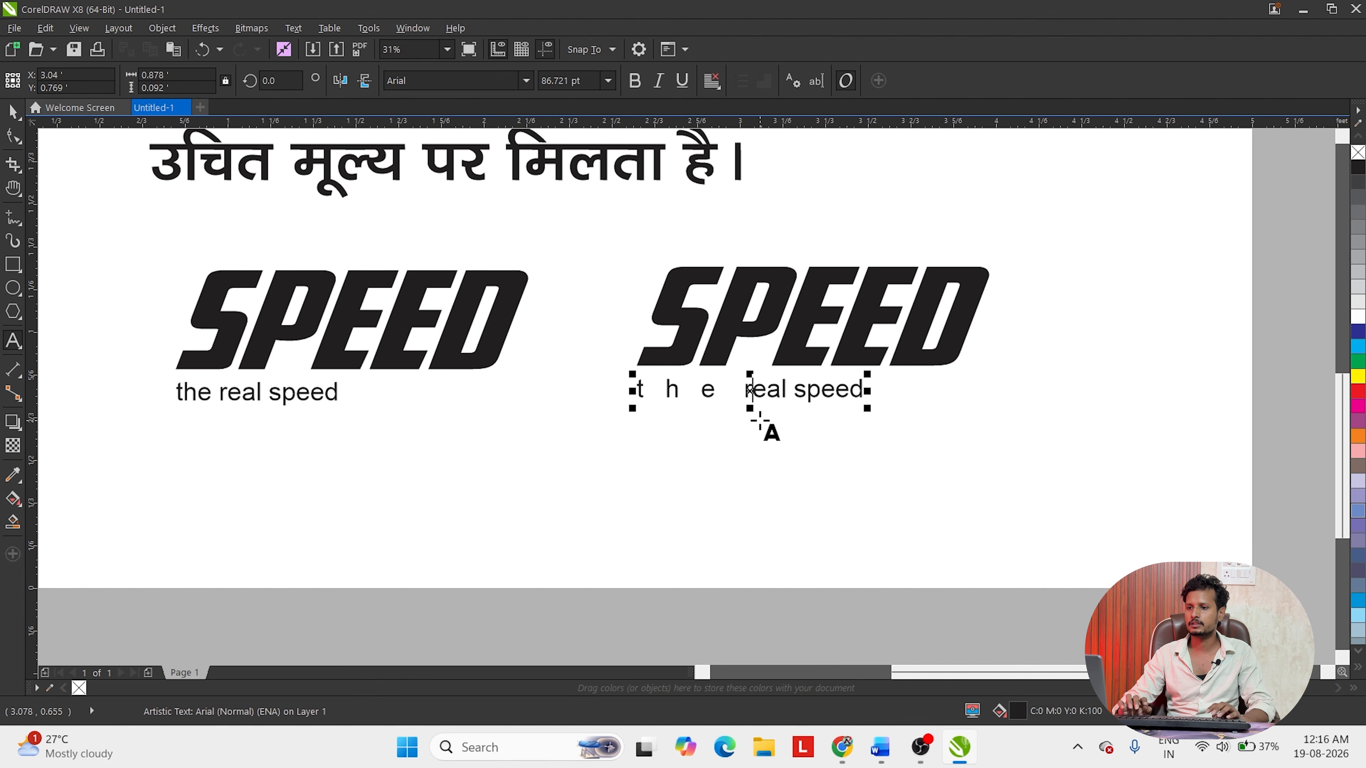
{"action": "key", "text": "Right"}
{"action": "key", "text": "space"}
{"action": "key", "text": "Right"}
{"action": "key", "text": "space"}
{"action": "key", "text": "Right"}
{"action": "key", "text": "space"}
{"action": "key", "text": "Right"}
{"action": "key", "text": "Right"}
{"action": "key", "text": "Right"}
{"action": "key", "text": "space"}
{"action": "key", "text": "Right"}
{"action": "key", "text": "space"}
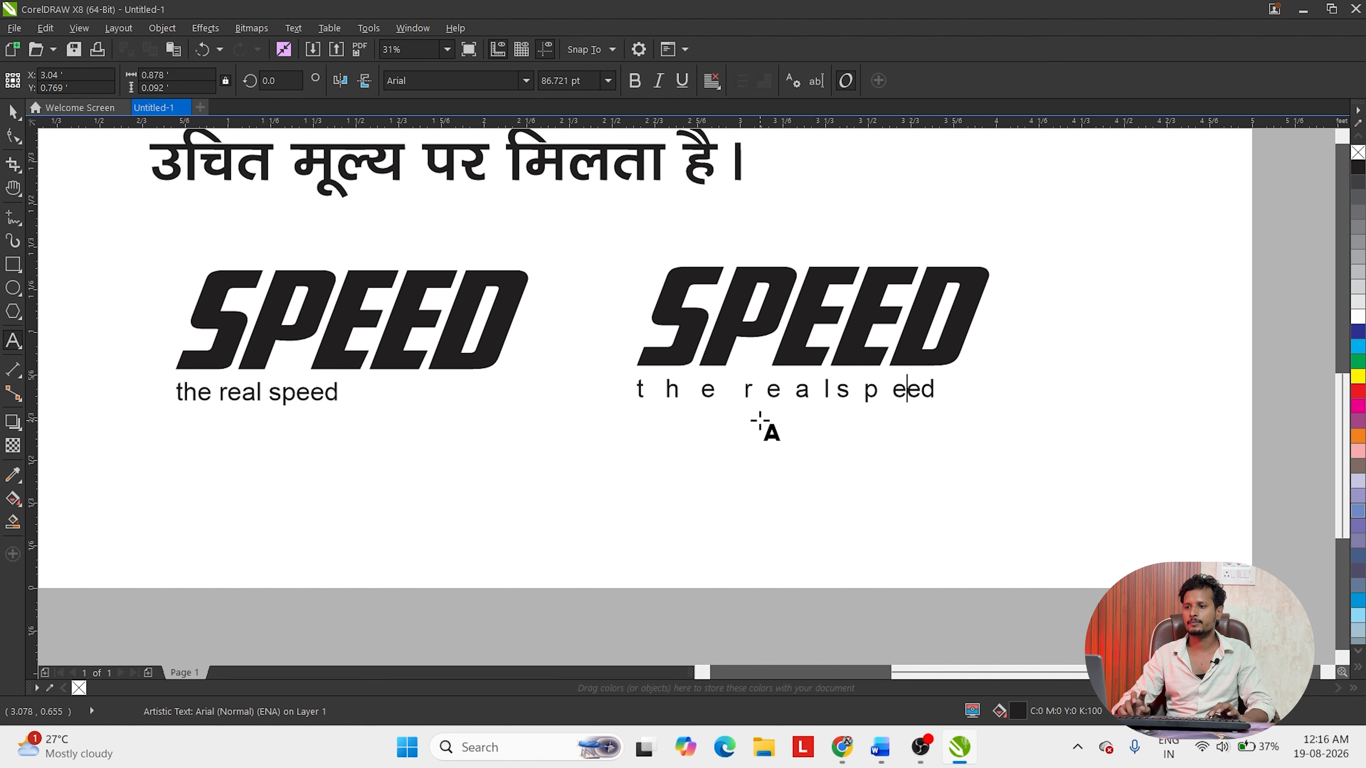
{"action": "key", "text": "Right"}
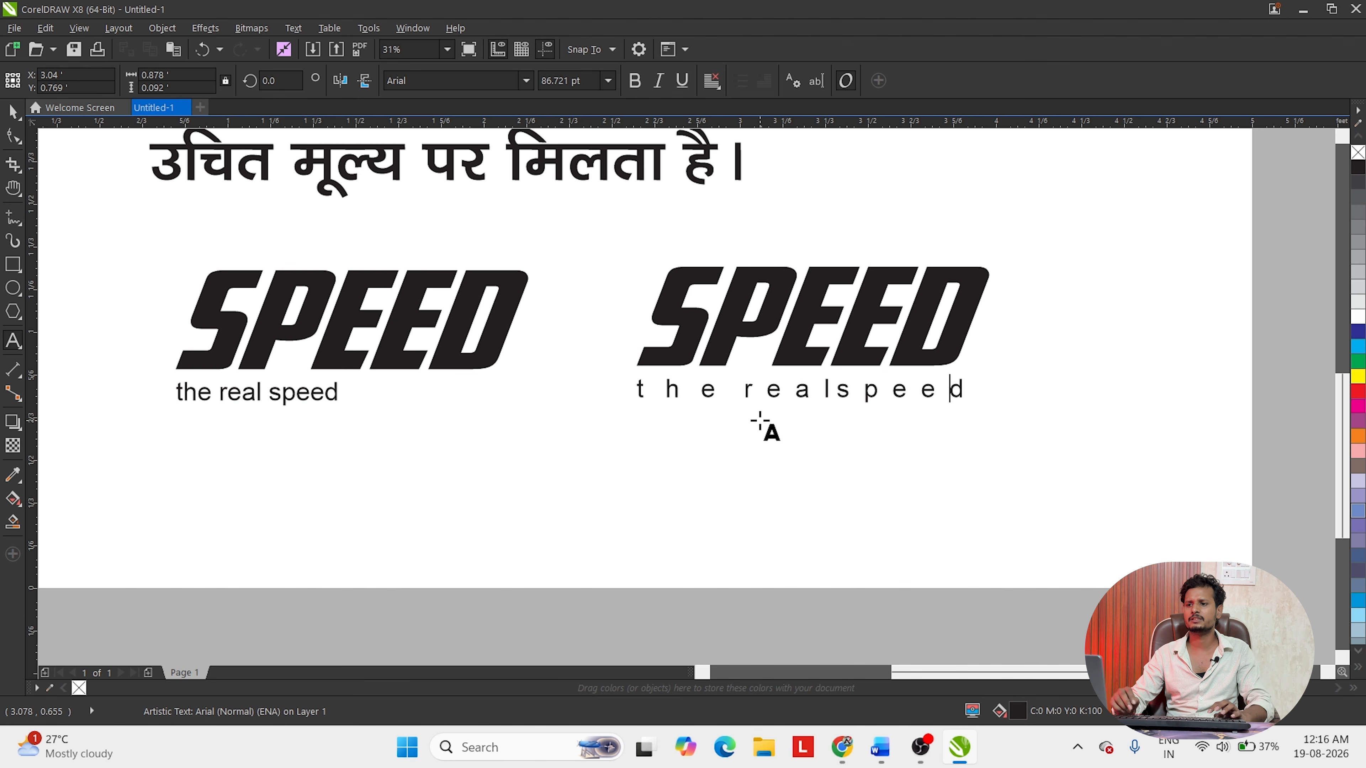
{"action": "key", "text": "ctrl+space"}
{"action": "left_click", "coordinate": [774, 464]}
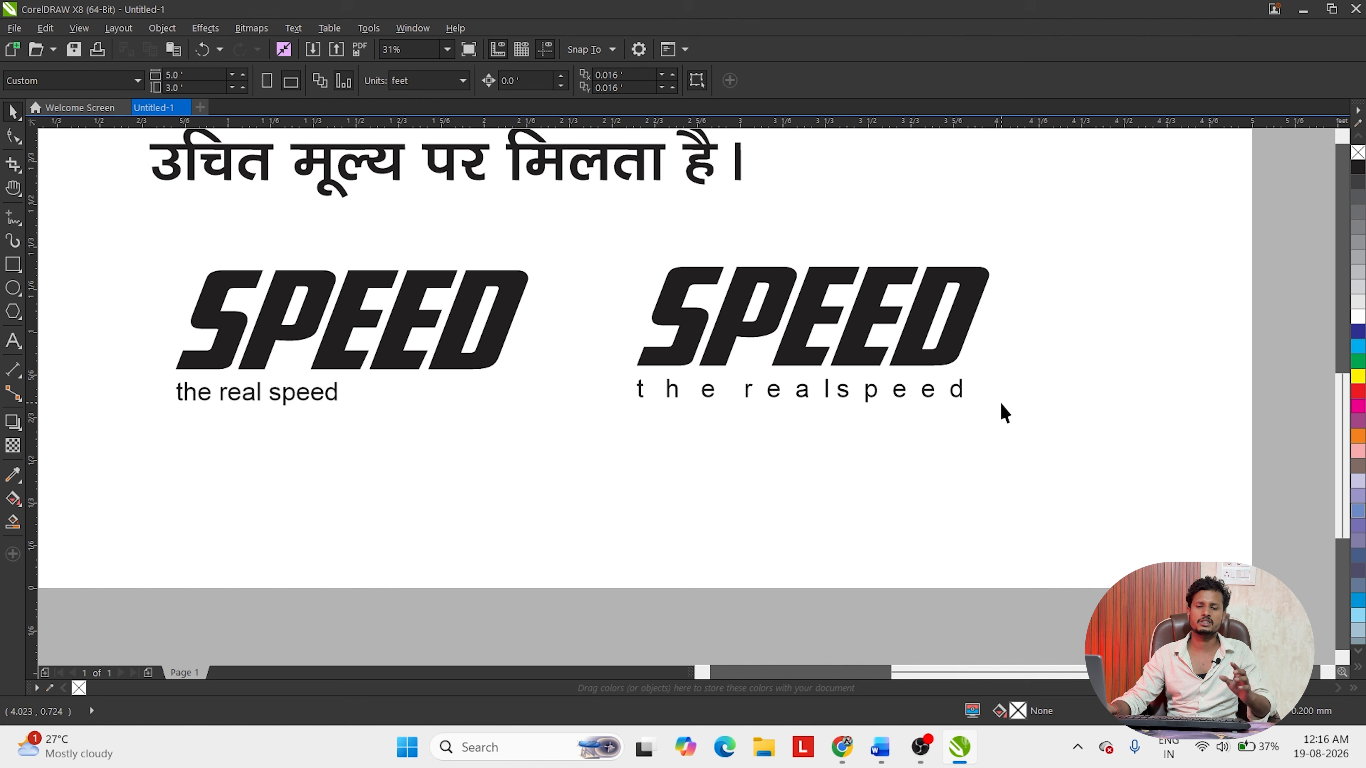
- Widen the letter spacing of the original "the real speed" tagline to nearly the width of "SPEED" with the Shape tool, and deselect it
{"action": "left_click", "coordinate": [335, 409]}
{"action": "left_click", "coordinate": [16, 172]}
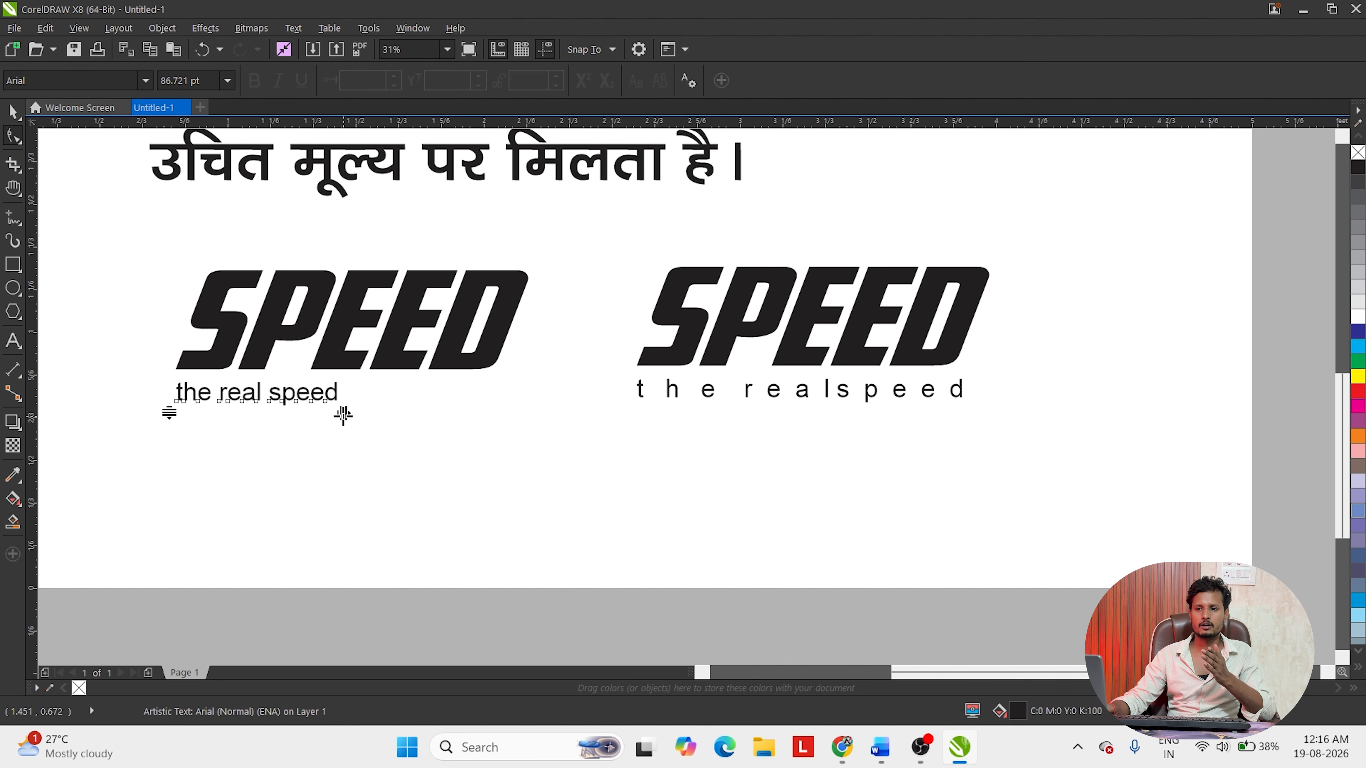
{"action": "left_click_drag", "start_coordinate": [343, 416], "coordinate": [489, 448]}
{"action": "key", "text": "ctrl+z"}
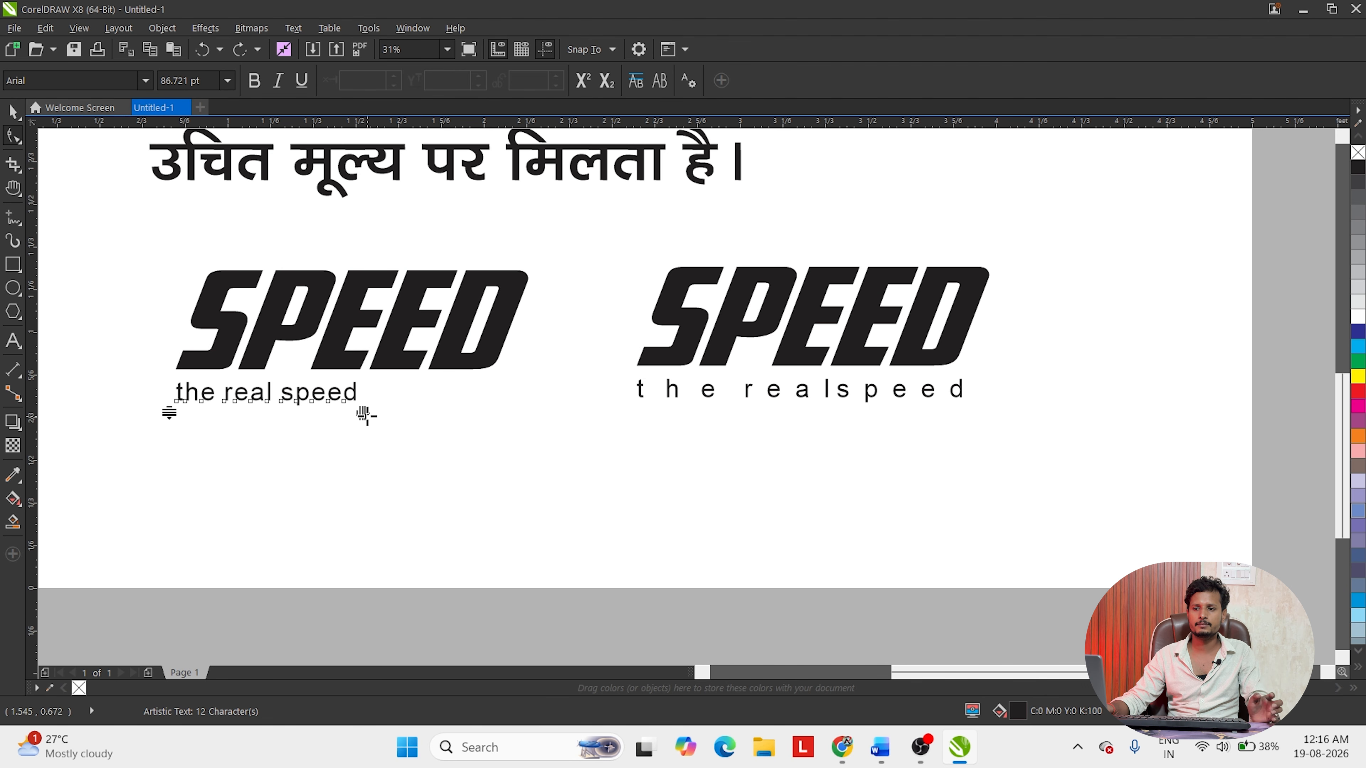
{"action": "left_click_drag", "start_coordinate": [366, 416], "coordinate": [546, 417]}
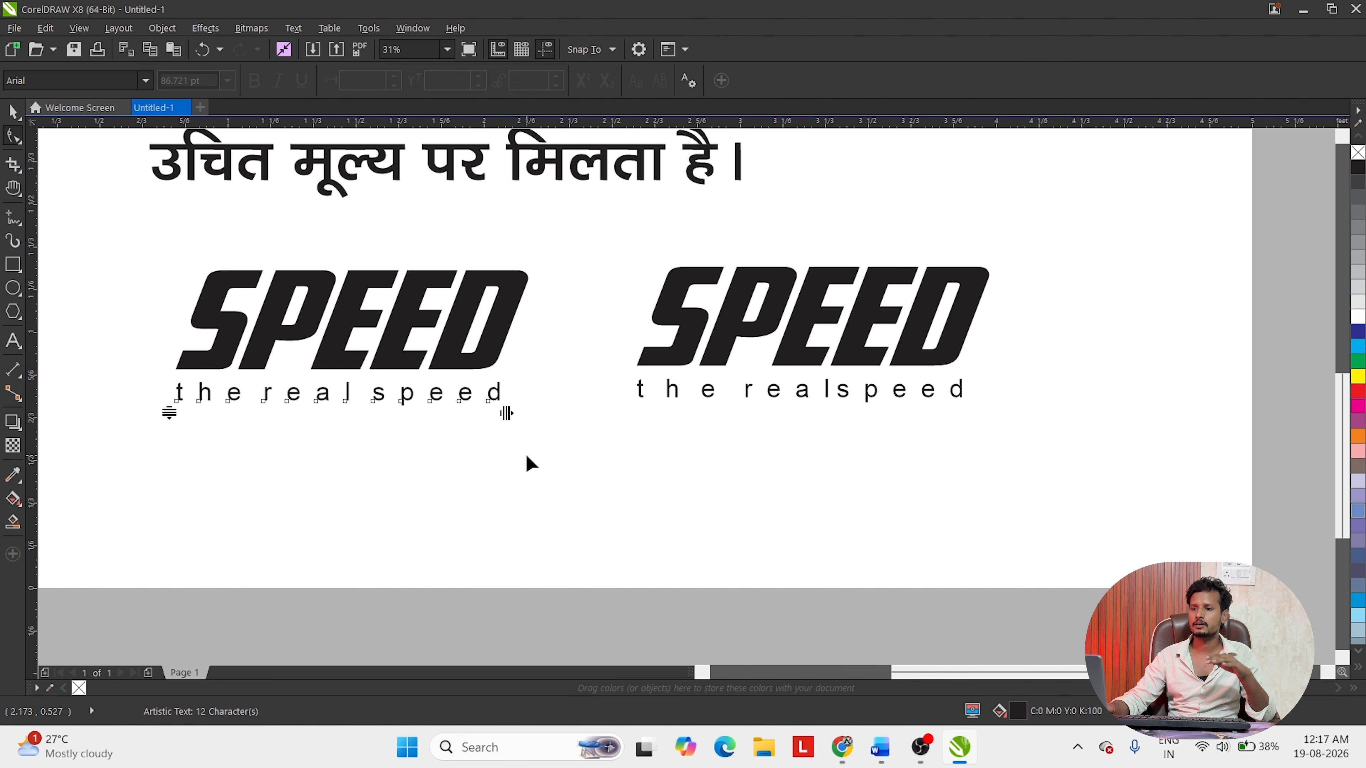
{"action": "key", "text": "space"}
{"action": "left_click", "coordinate": [543, 482]}
- Delete both copies of "SPEED" together with their taglines
{"action": "scroll", "coordinate": [398, 477], "scroll_direction": "down", "scroll_amount": 2}
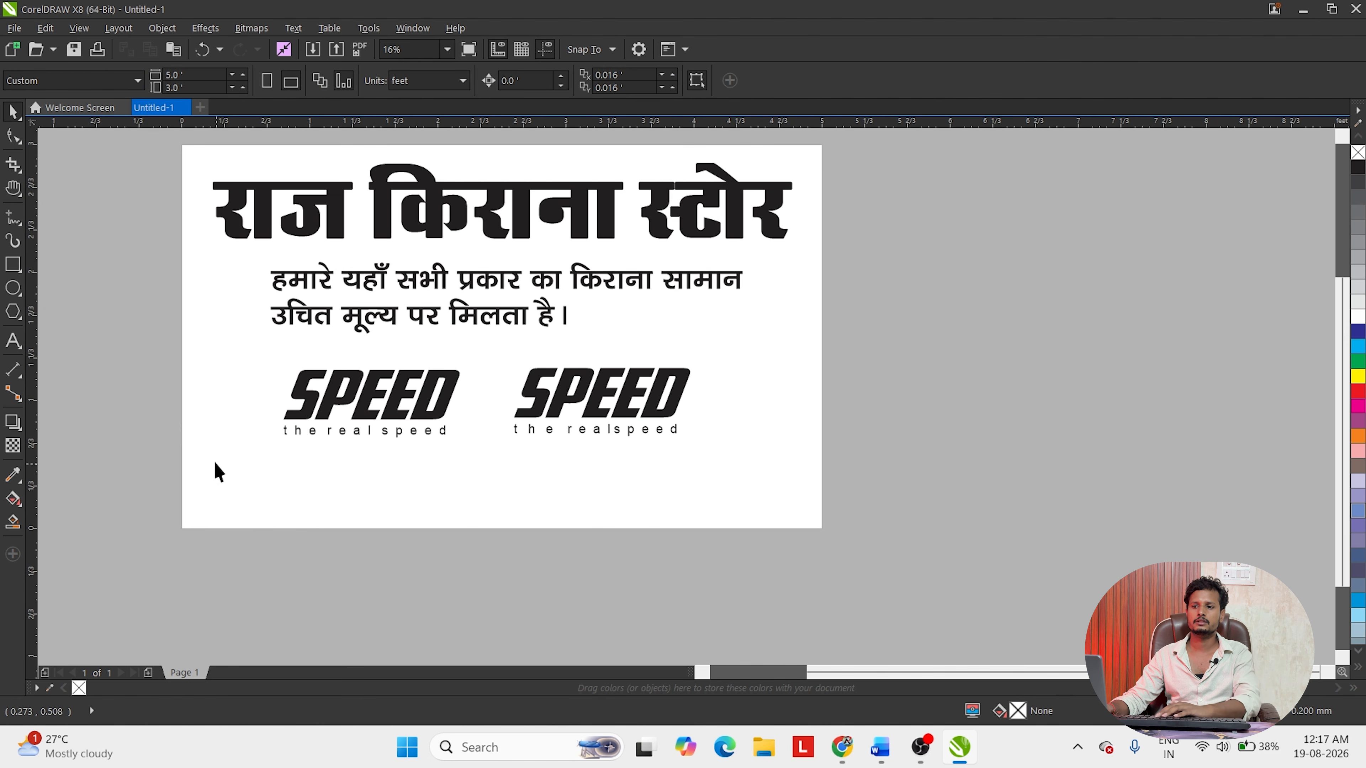
{"action": "left_click_drag", "start_coordinate": [215, 463], "coordinate": [796, 326]}
{"action": "key", "text": "Delete"}
- Move the two-line Hindi text slightly up and left to about X 2.484', Y 1.848'
{"action": "scroll", "coordinate": [461, 259], "scroll_direction": "up", "scroll_amount": 1}
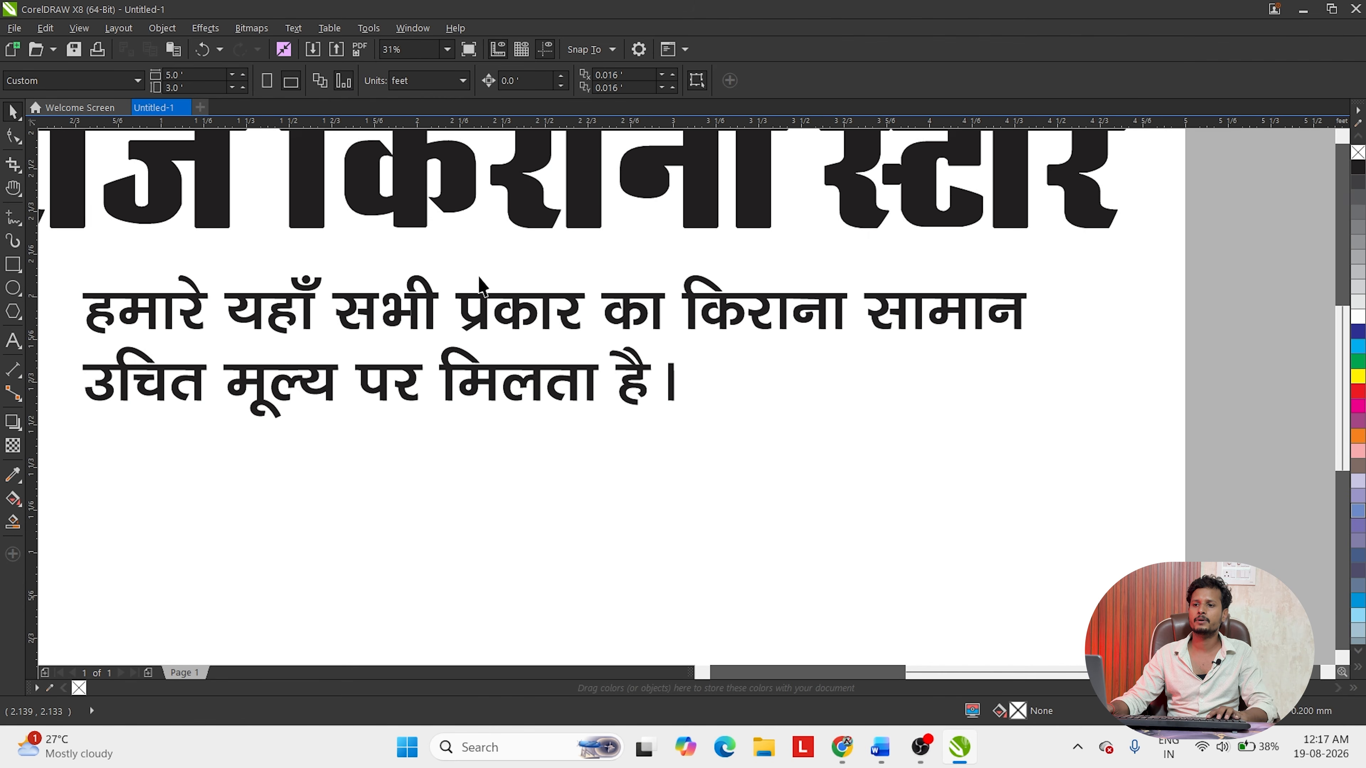
{"action": "scroll", "coordinate": [482, 317], "scroll_direction": "down", "scroll_amount": 1}
{"action": "left_click_drag", "start_coordinate": [481, 271], "coordinate": [489, 353]}
{"action": "mouse_move", "coordinate": [503, 414]}
{"action": "left_mouse_down"}
{"action": "mouse_move", "coordinate": [468, 410]}
{"action": "mouse_move", "coordinate": [496, 408]}
{"action": "left_mouse_up"}
- Try adjusting the line spacing of the two-line Hindi text with the Shape tool, and deselect the text
{"action": "left_click", "coordinate": [13, 135]}
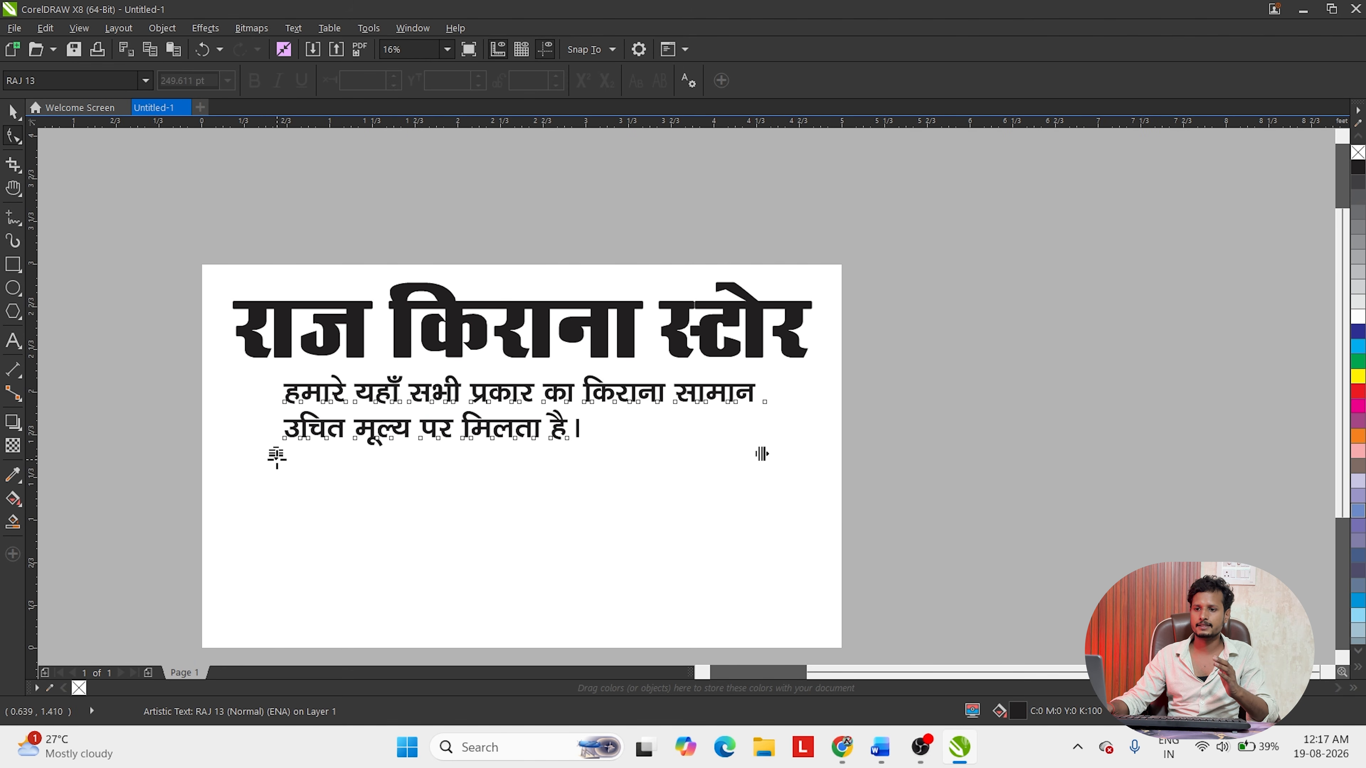
{"action": "mouse_move", "coordinate": [275, 455]}
{"action": "left_mouse_down"}
{"action": "mouse_move", "coordinate": [277, 494]}
{"action": "mouse_move", "coordinate": [280, 447]}
{"action": "left_mouse_up"}
{"action": "left_click", "coordinate": [13, 112]}
{"action": "left_click", "coordinate": [14, 136]}
{"action": "key", "text": "space"}
{"action": "key", "text": "Escape"}
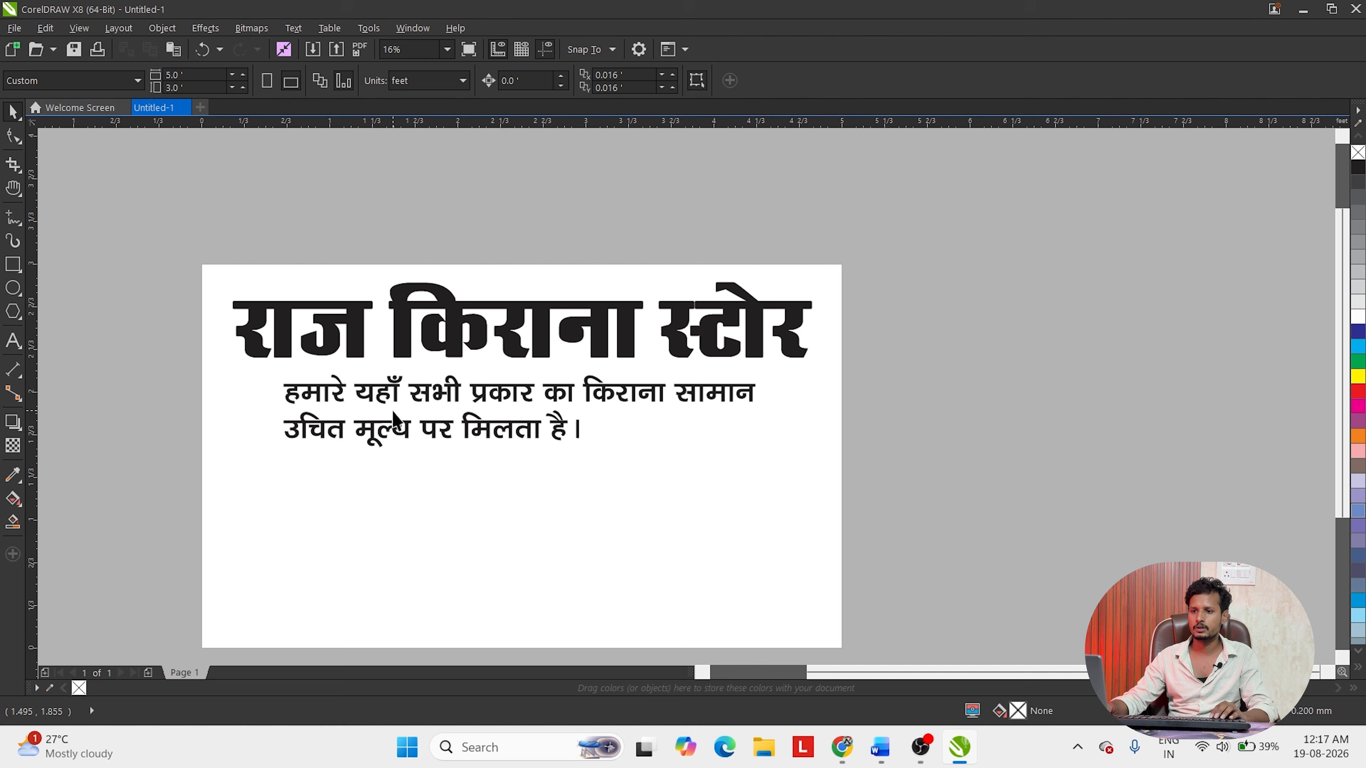
- Try centring the second Hindi line under the first with leading spaces before "उचित", and remove those spaces again
{"action": "double_click", "coordinate": [286, 434]}
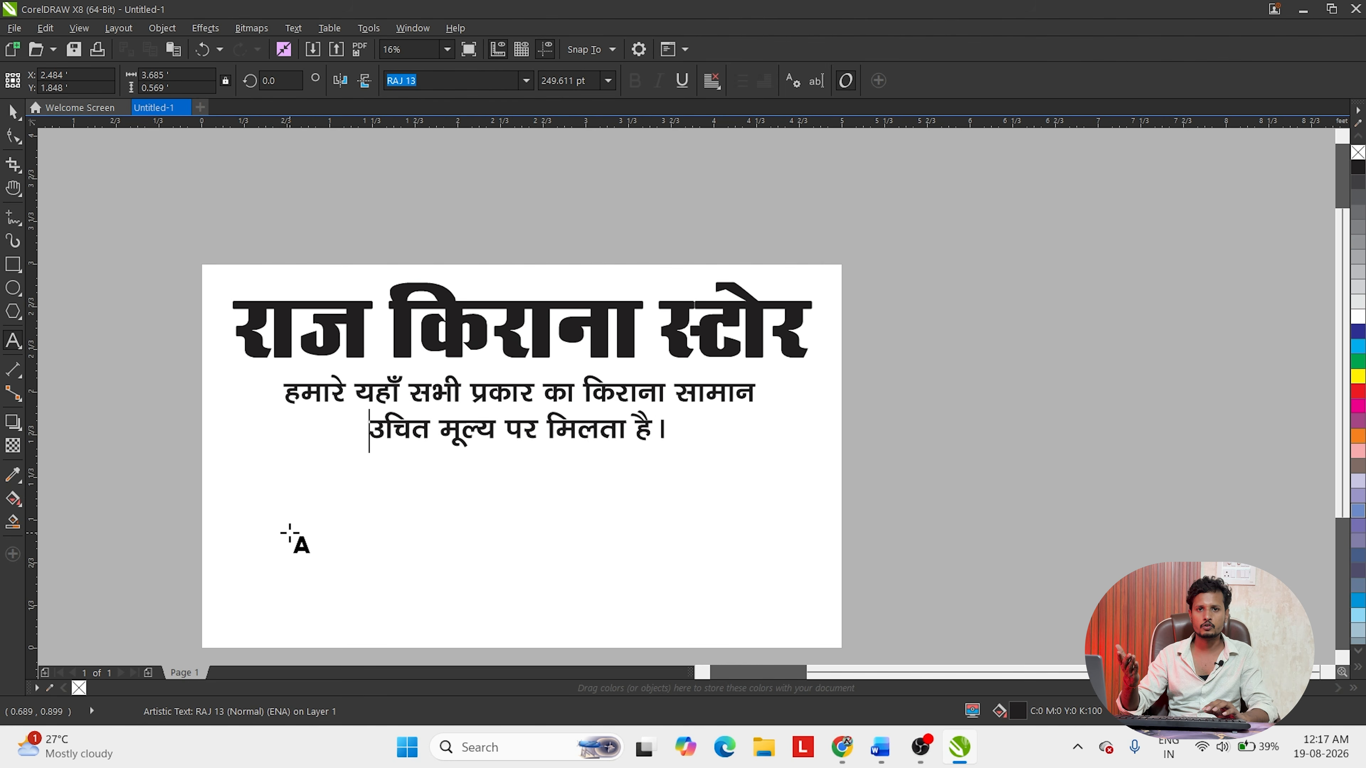
{"action": "key", "text": "ctrl+shift+Left"}
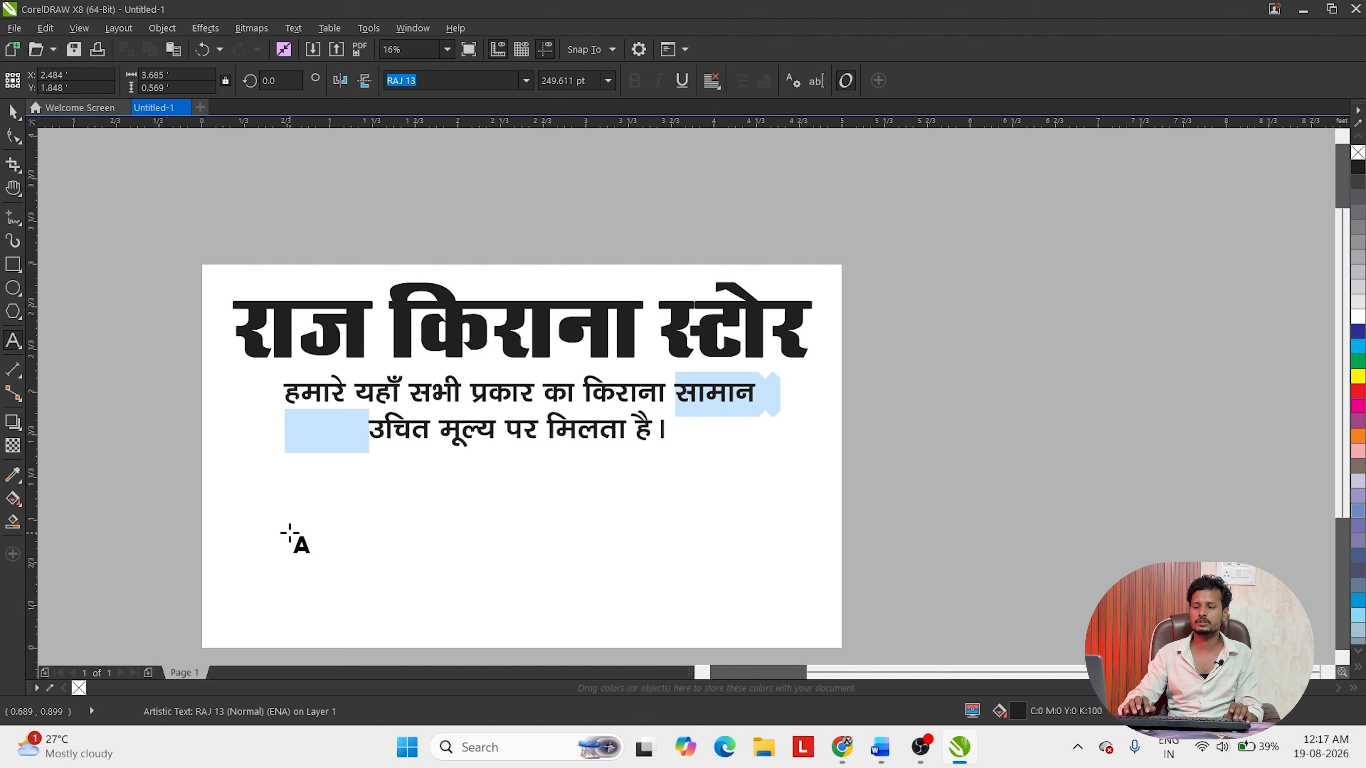
{"action": "key", "text": "Right"}
{"action": "key", "text": "BackSpace"}
{"action": "key", "text": "BackSpace"}
{"action": "key", "text": "BackSpace"}
{"action": "key", "text": "BackSpace"}
{"action": "key", "text": "BackSpace"}
{"action": "key", "text": "BackSpace"}
{"action": "key", "text": "BackSpace"}
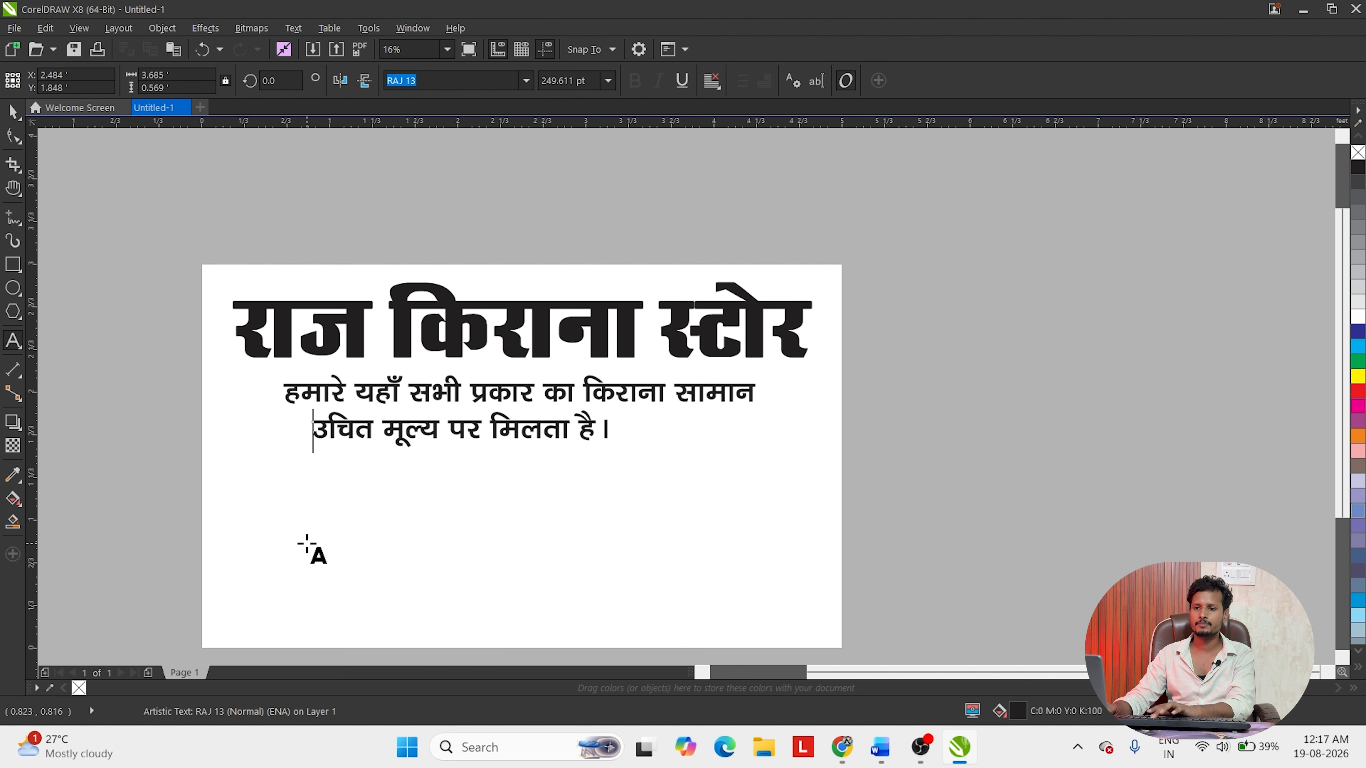
- Set the alignment of the two-line Hindi text to Center and return to the Pick tool
{"action": "left_click", "coordinate": [712, 81]}
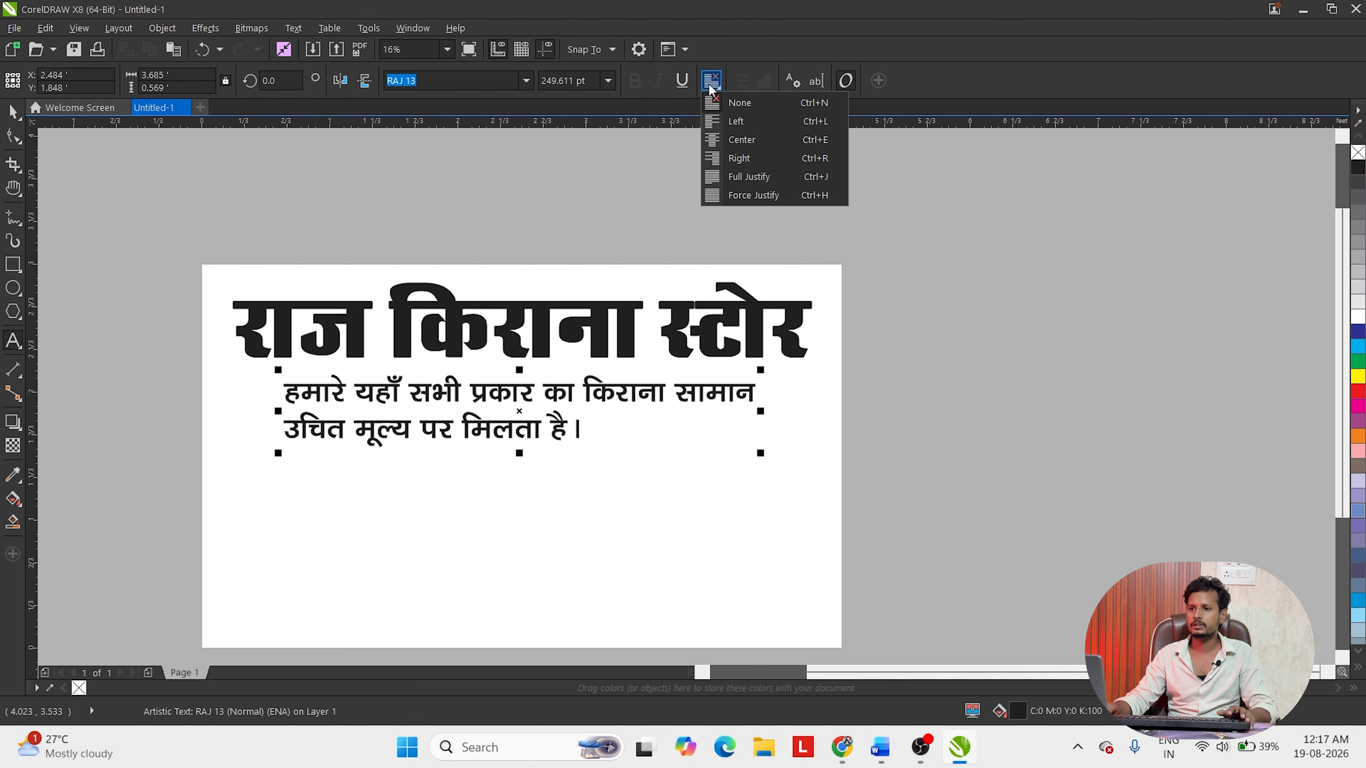
{"action": "left_click", "coordinate": [711, 81]}
{"action": "left_click", "coordinate": [712, 81]}
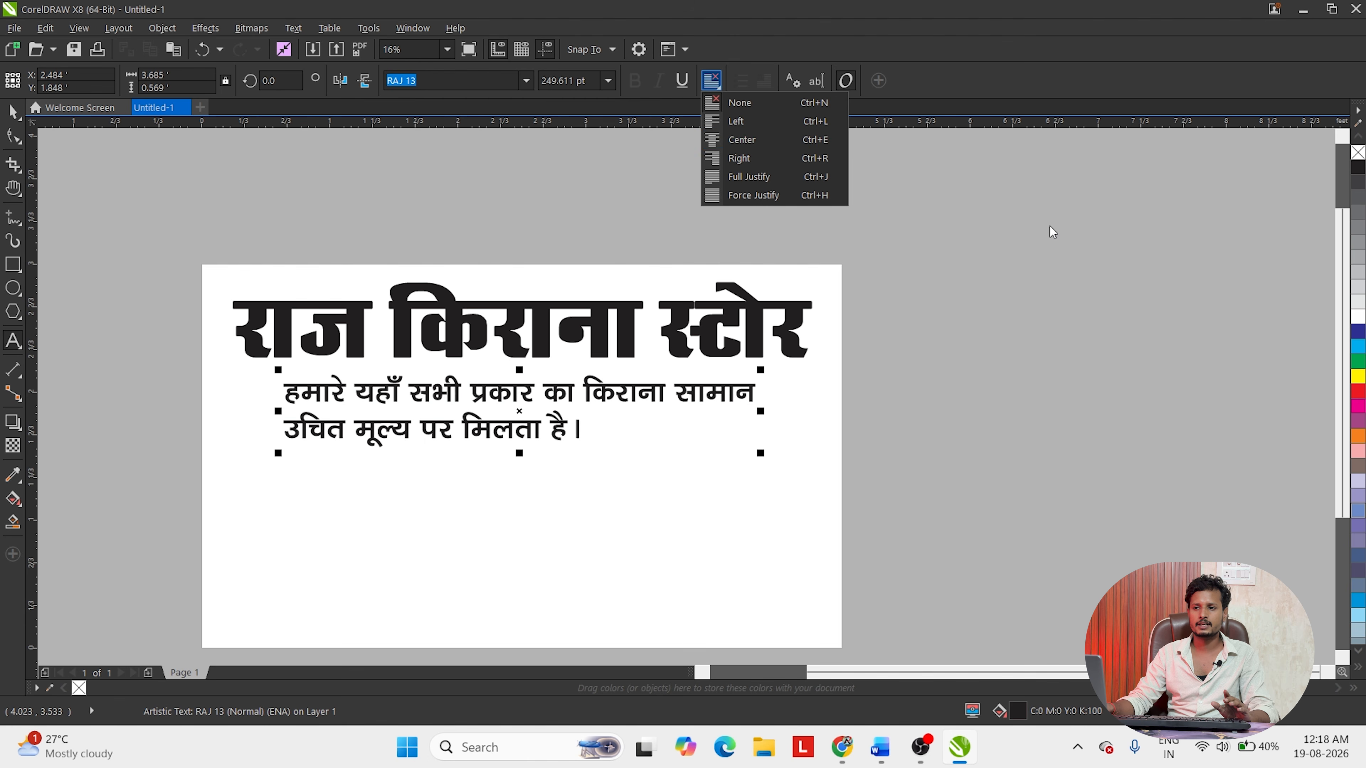
{"action": "left_click", "coordinate": [558, 431]}
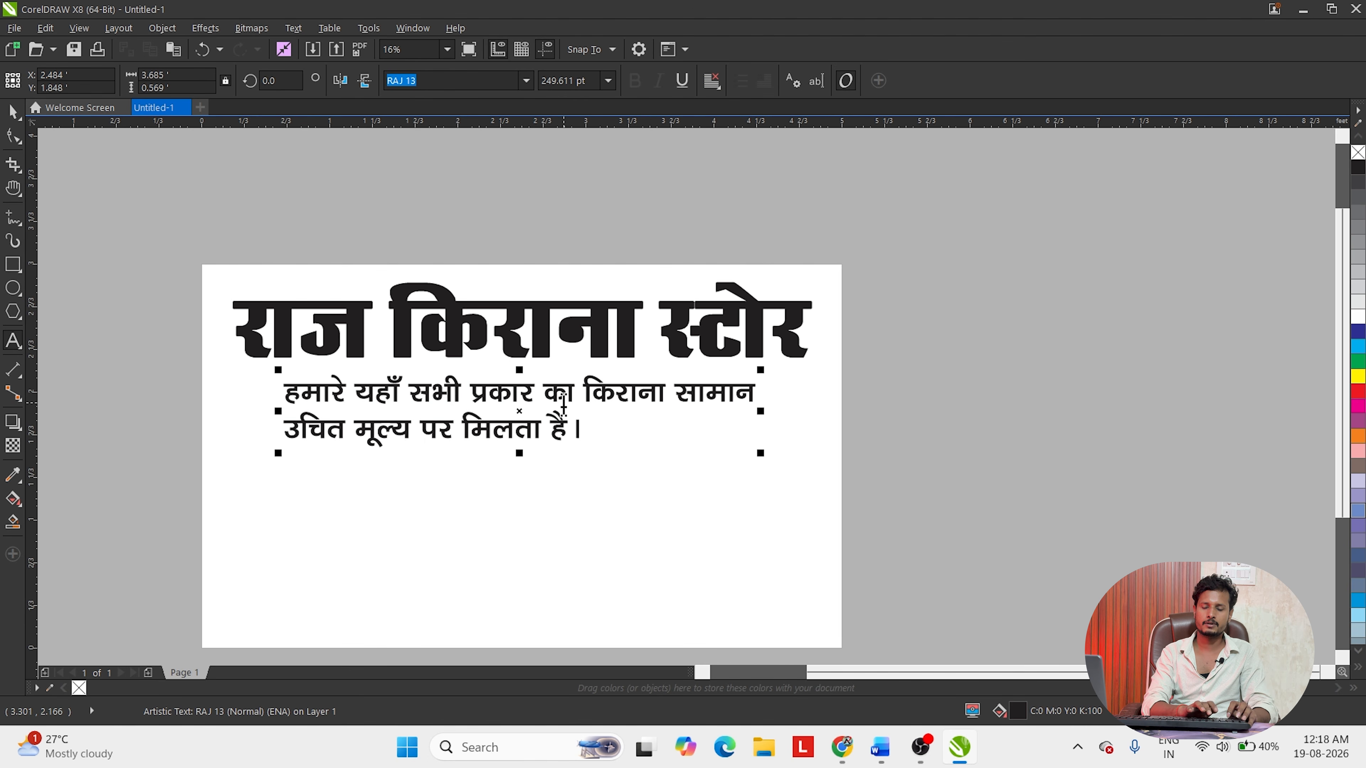
{"action": "key", "text": "ctrl+e"}
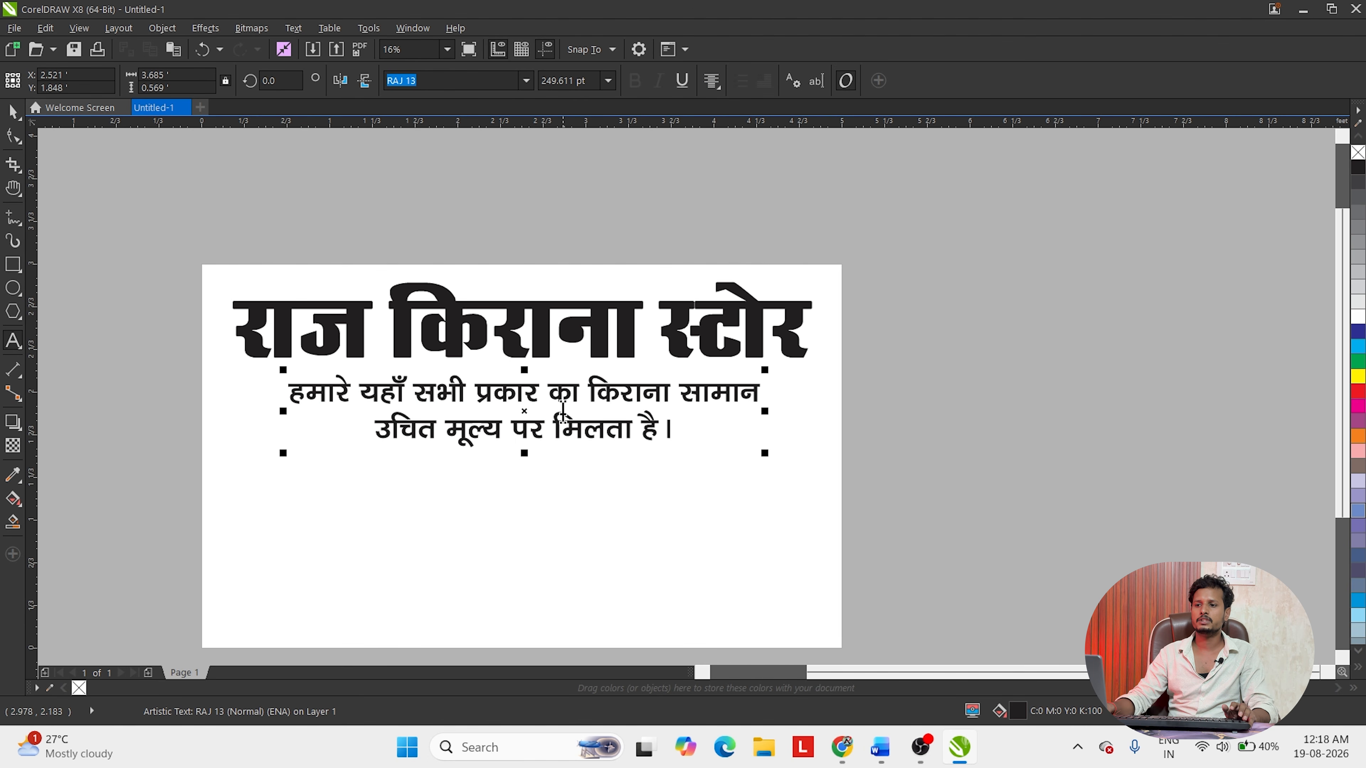
{"action": "left_click", "coordinate": [578, 479]}
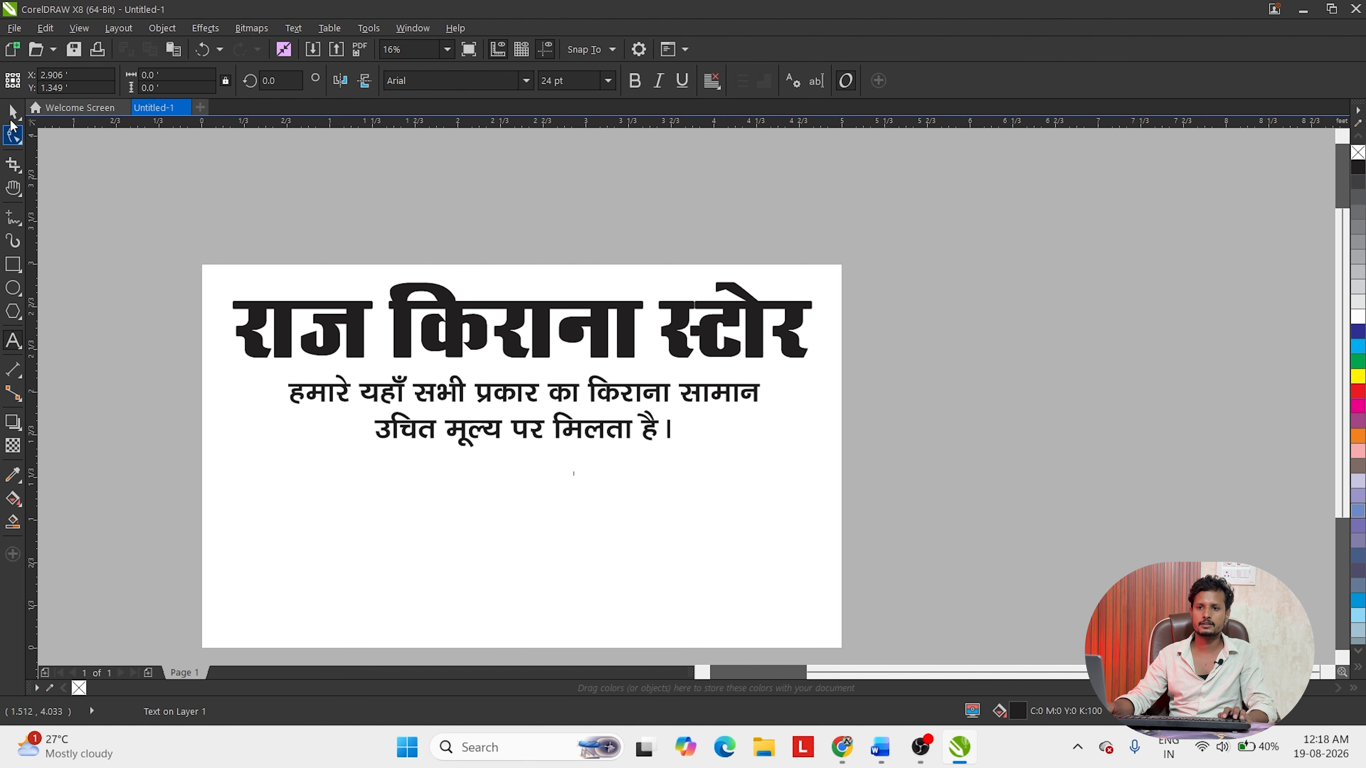
{"action": "left_click", "coordinate": [13, 112]}
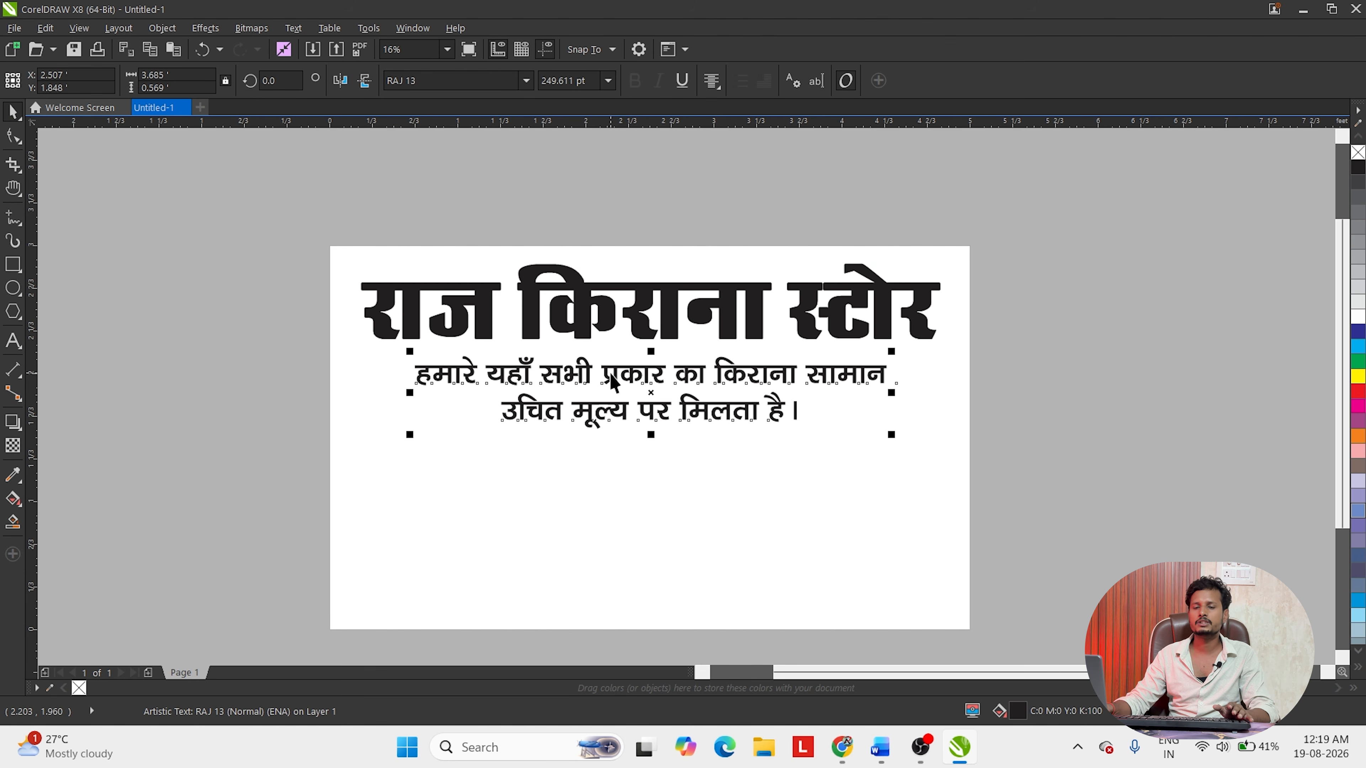
- Change the font of the two-line Hindi text to RAJ 01
{"action": "left_click", "coordinate": [453, 79]}
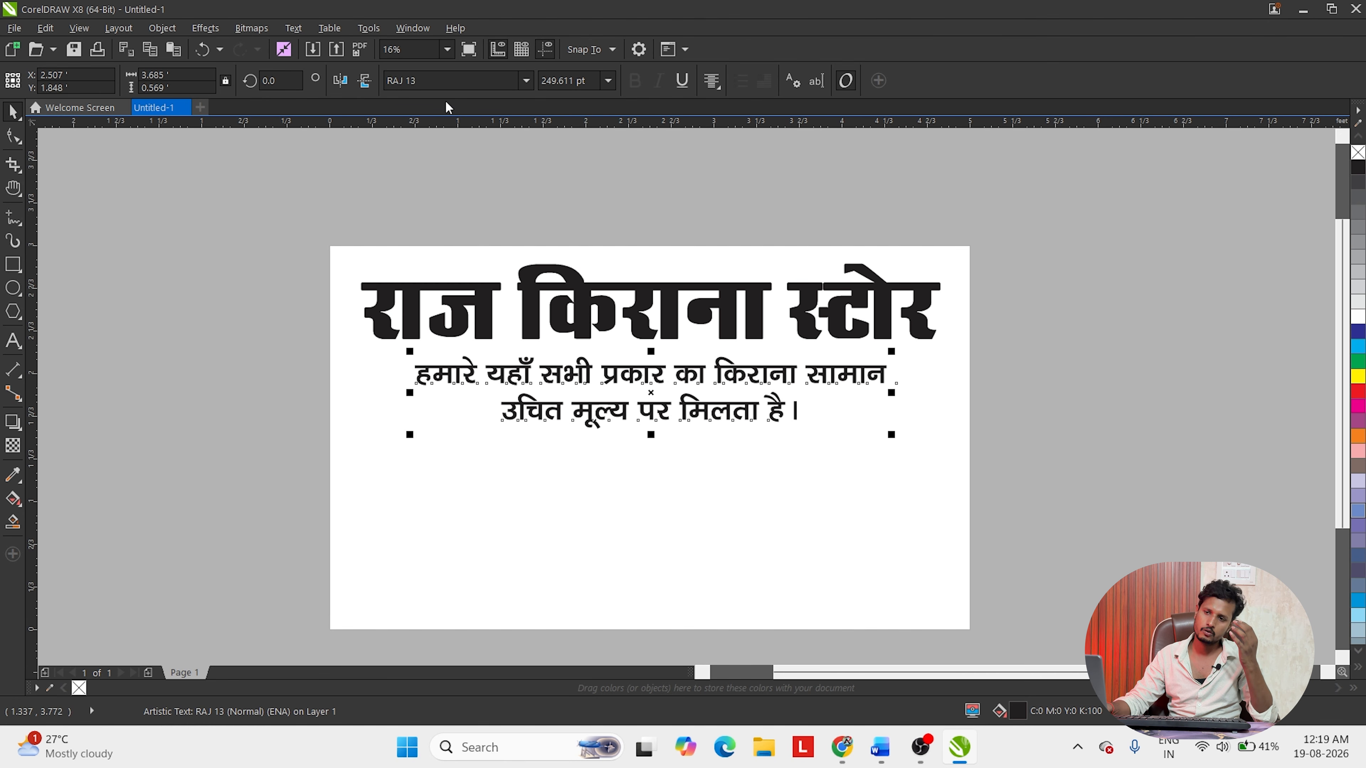
{"action": "left_click", "coordinate": [484, 82]}
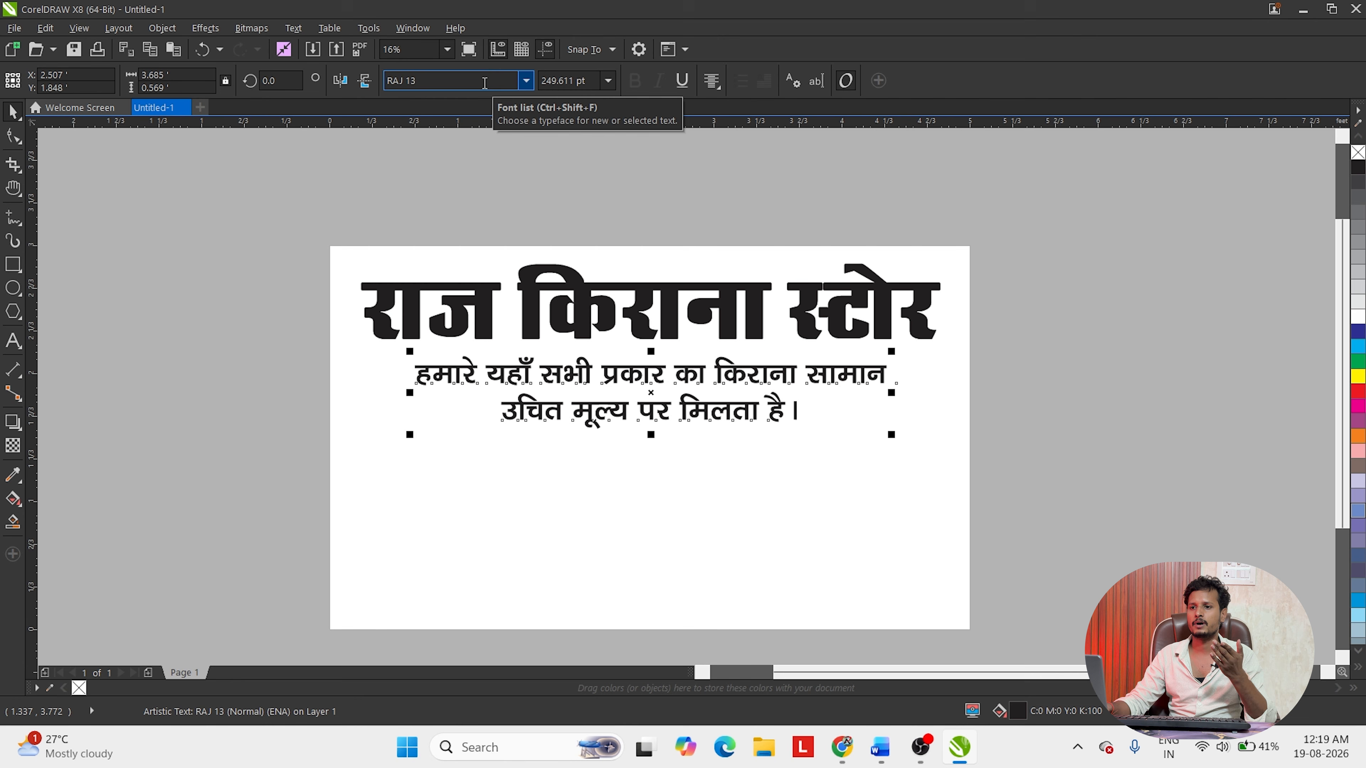
{"action": "left_click", "coordinate": [527, 81]}
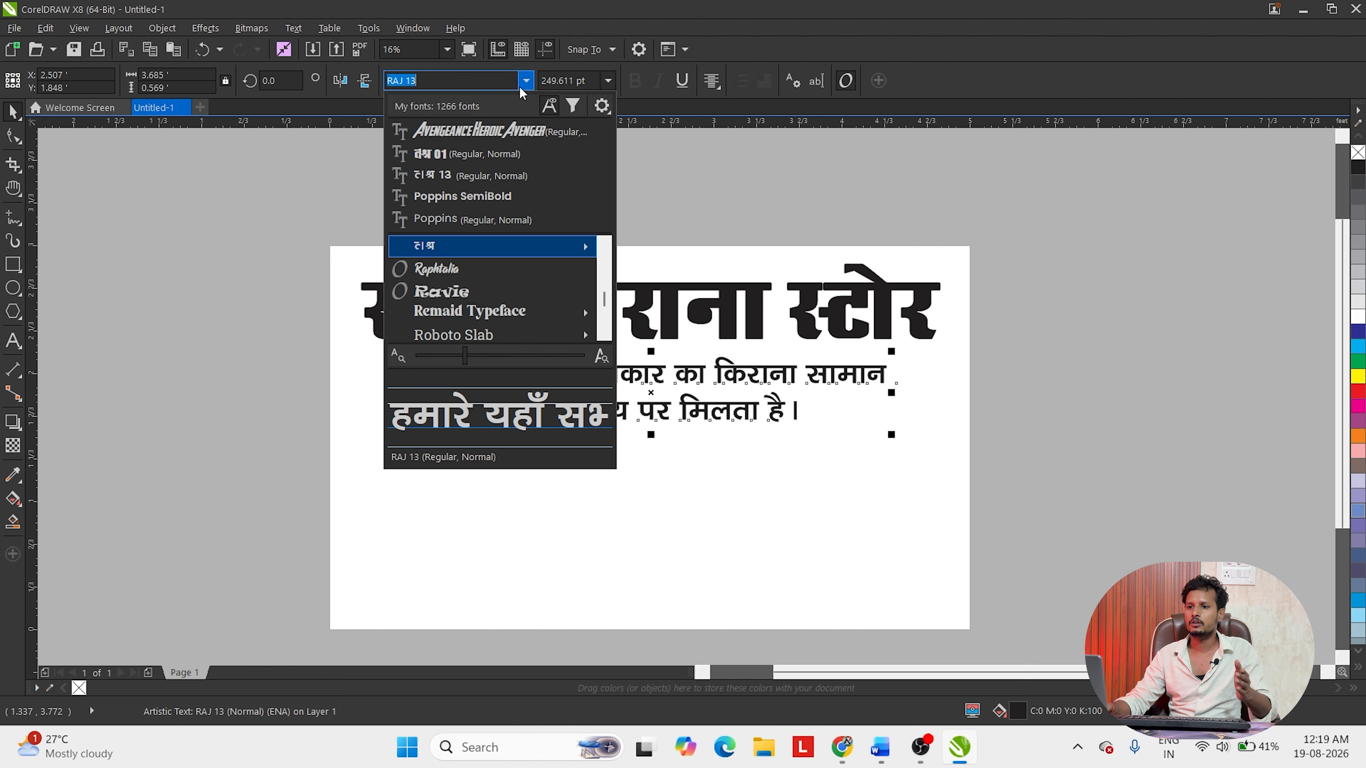
{"action": "scroll", "coordinate": [484, 269], "scroll_direction": "down", "scroll_amount": 1}
{"action": "scroll", "coordinate": [474, 291], "scroll_direction": "up", "scroll_amount": 1}
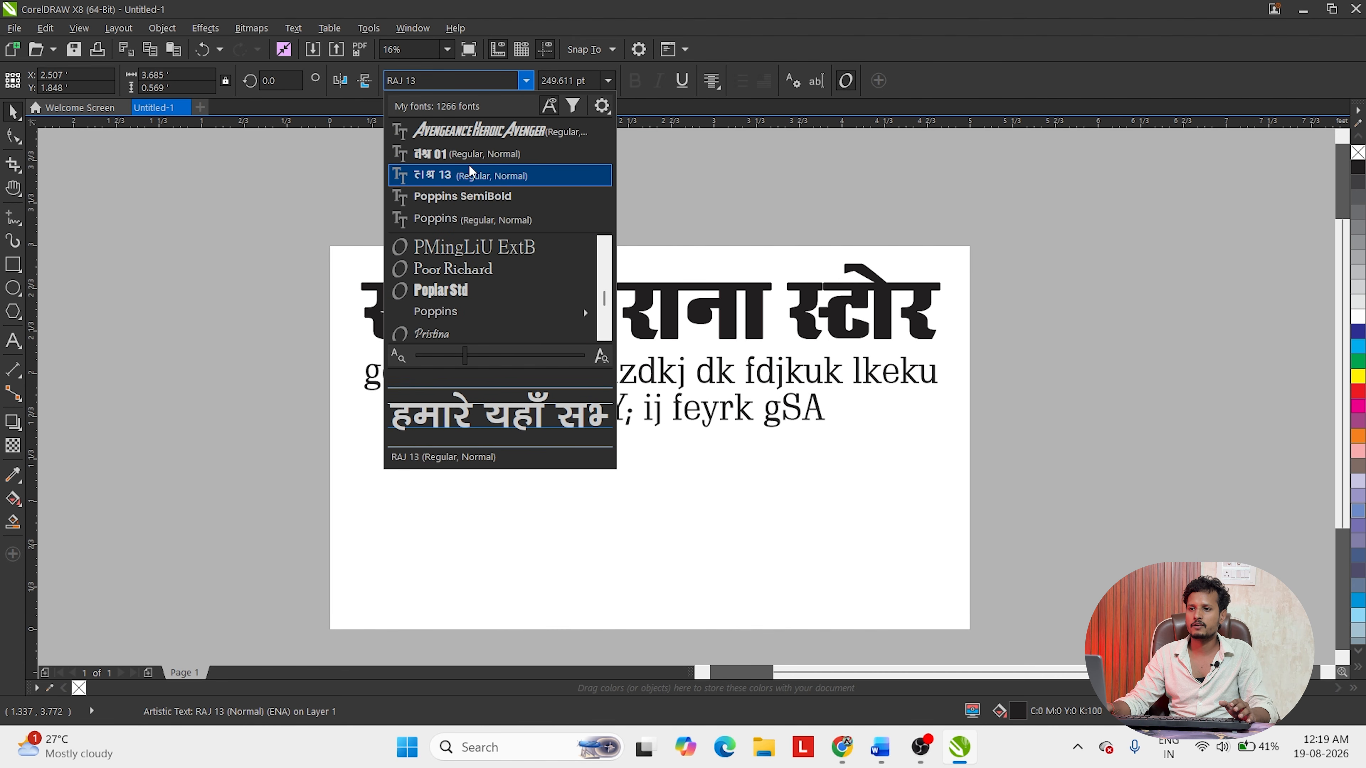
{"action": "left_click", "coordinate": [471, 143]}
- Apply a different, calligraphic-looking font from the RAJ family to the two-line Hindi text and deselect it
{"action": "left_click", "coordinate": [526, 81]}
{"action": "mouse_move", "coordinate": [586, 251]}
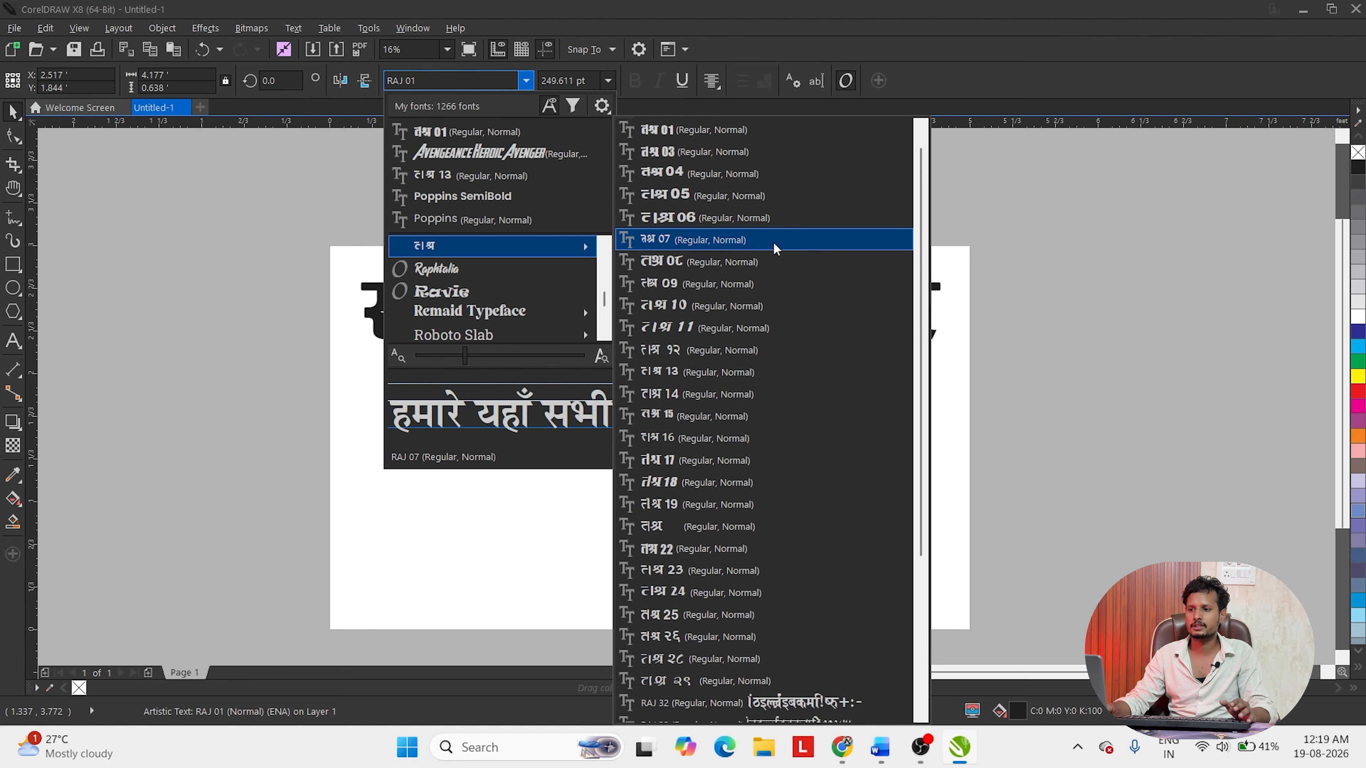
{"action": "scroll", "coordinate": [741, 350], "scroll_direction": "down", "scroll_amount": 3}
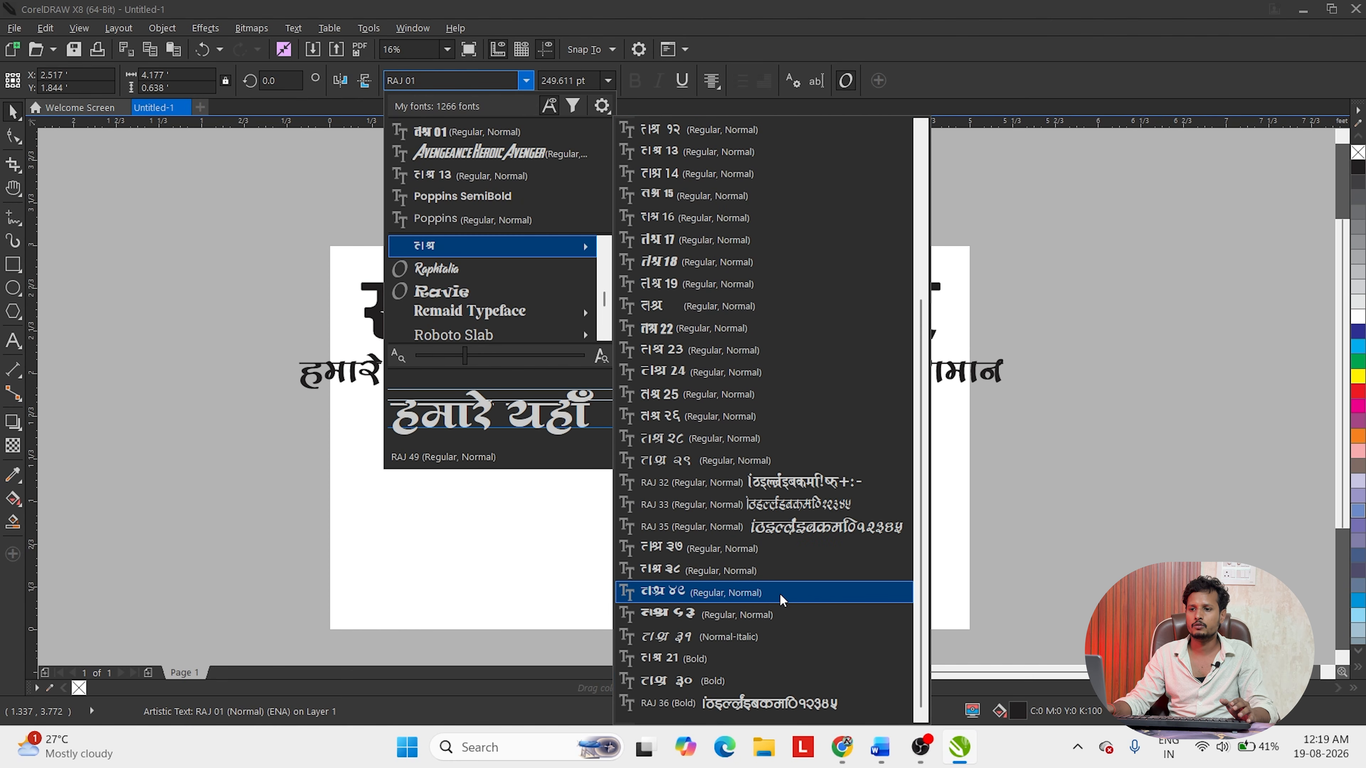
{"action": "left_click", "coordinate": [800, 490]}
{"action": "left_click", "coordinate": [1033, 396]}
- Inspect the heading and the restyled two-line text beneath it, both close up and with the whole page visible
{"action": "scroll", "coordinate": [791, 375], "scroll_direction": "up", "scroll_amount": 1}
{"action": "scroll", "coordinate": [722, 369], "scroll_direction": "down", "scroll_amount": 2}
{"action": "scroll", "coordinate": [714, 361], "scroll_direction": "up", "scroll_amount": 2}
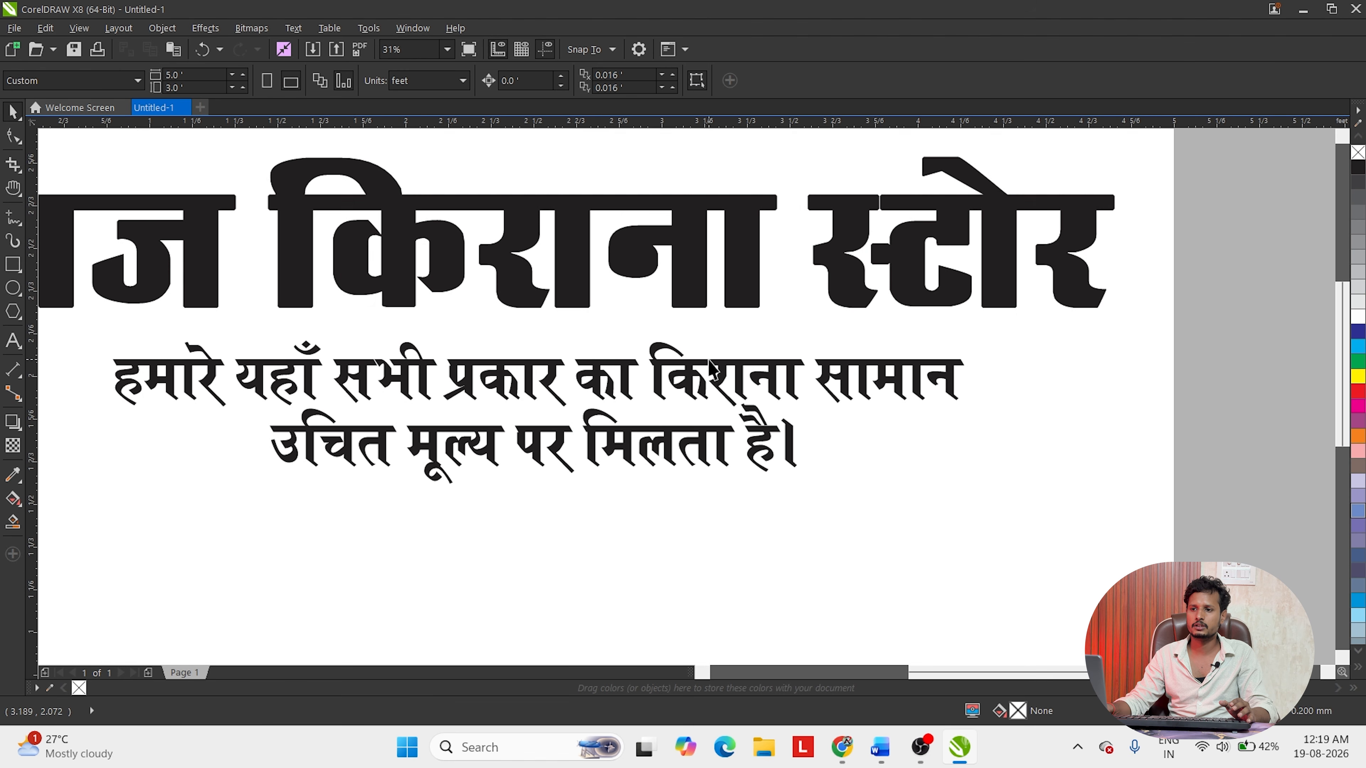
{"action": "scroll", "coordinate": [666, 323], "scroll_direction": "down", "scroll_amount": 1}
{"action": "key", "text": "h"}
{"action": "scroll", "coordinate": [609, 401], "scroll_direction": "up", "scroll_amount": 1}
{"action": "left_click_drag", "start_coordinate": [653, 343], "coordinate": [618, 286]}
{"action": "scroll", "coordinate": [619, 287], "scroll_direction": "down", "scroll_amount": 1}
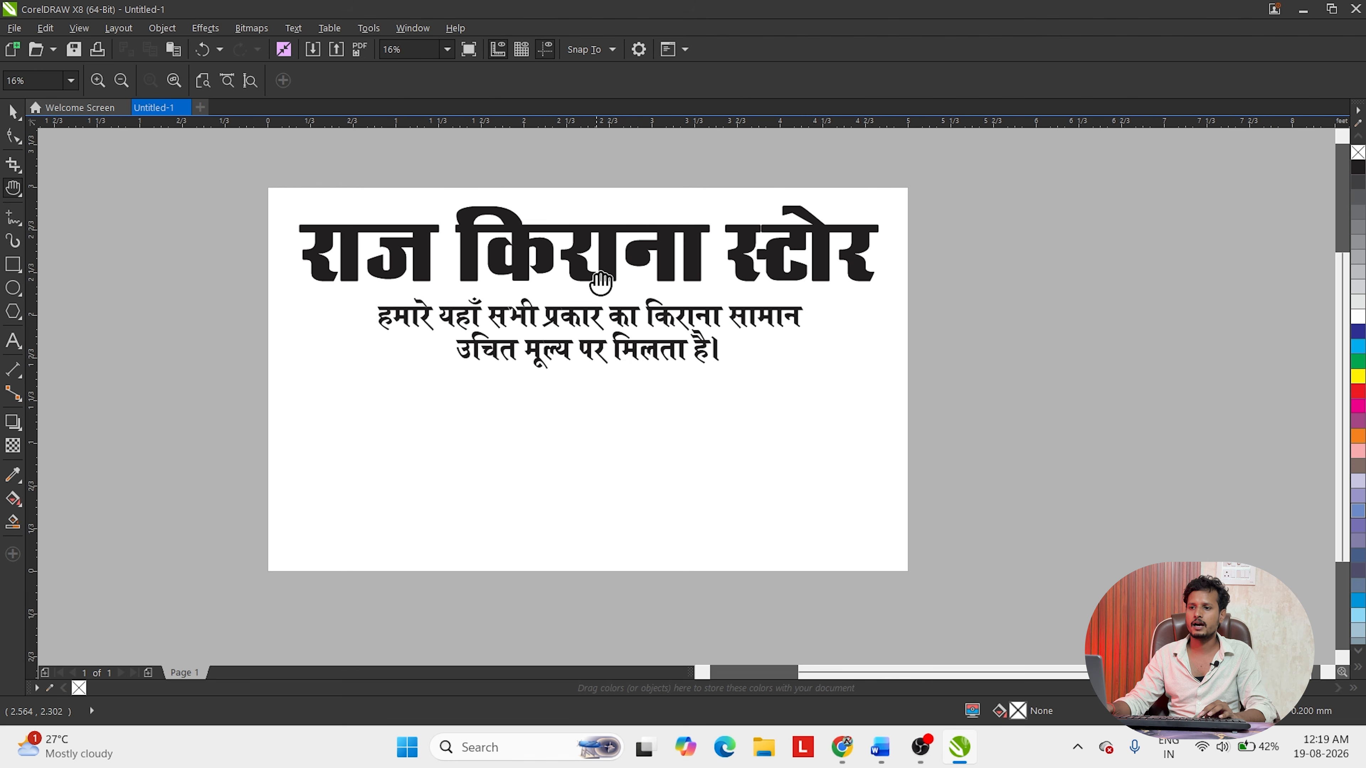
- Try moving the heading slightly up and to the right, and undo the move
{"action": "key", "text": "space"}
{"action": "left_click_drag", "start_coordinate": [585, 241], "coordinate": [608, 226]}
{"action": "key", "text": "Escape"}
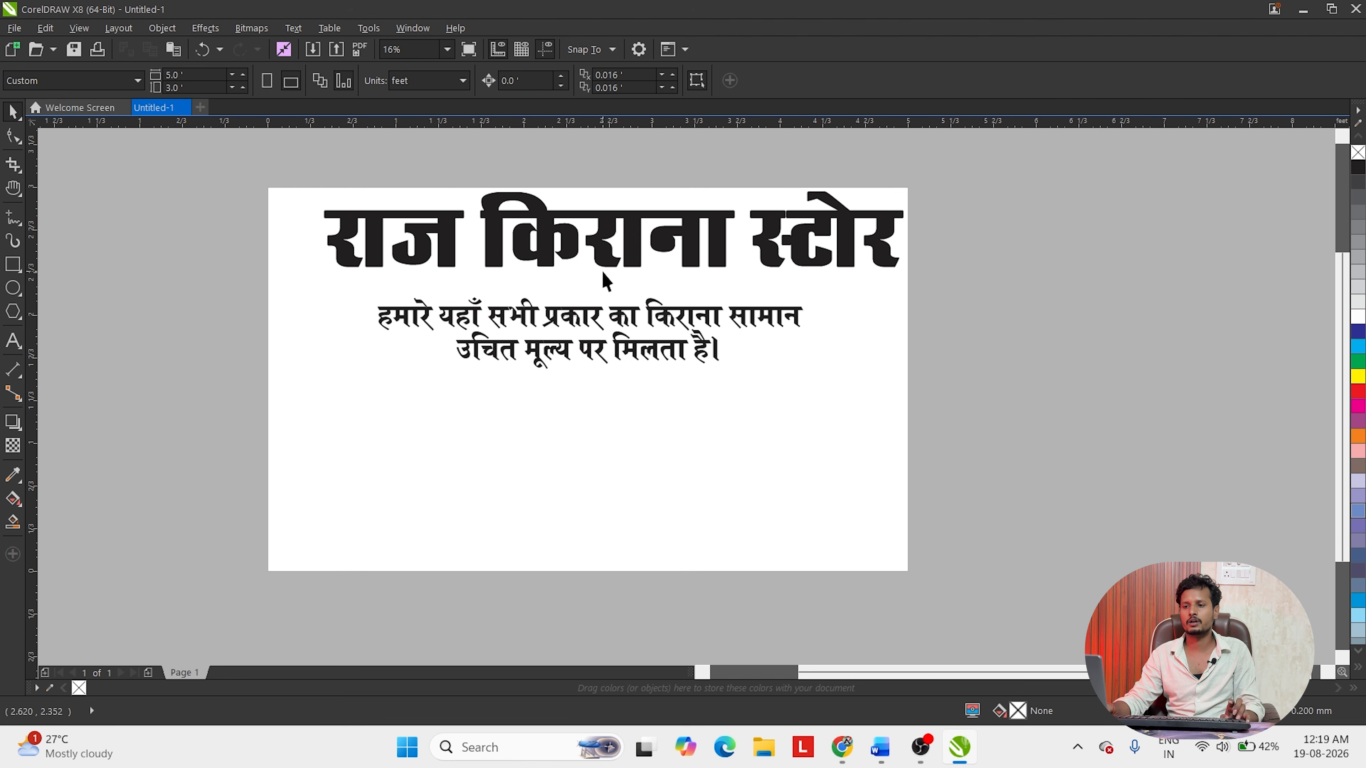
{"action": "key", "text": "ctrl+z"}
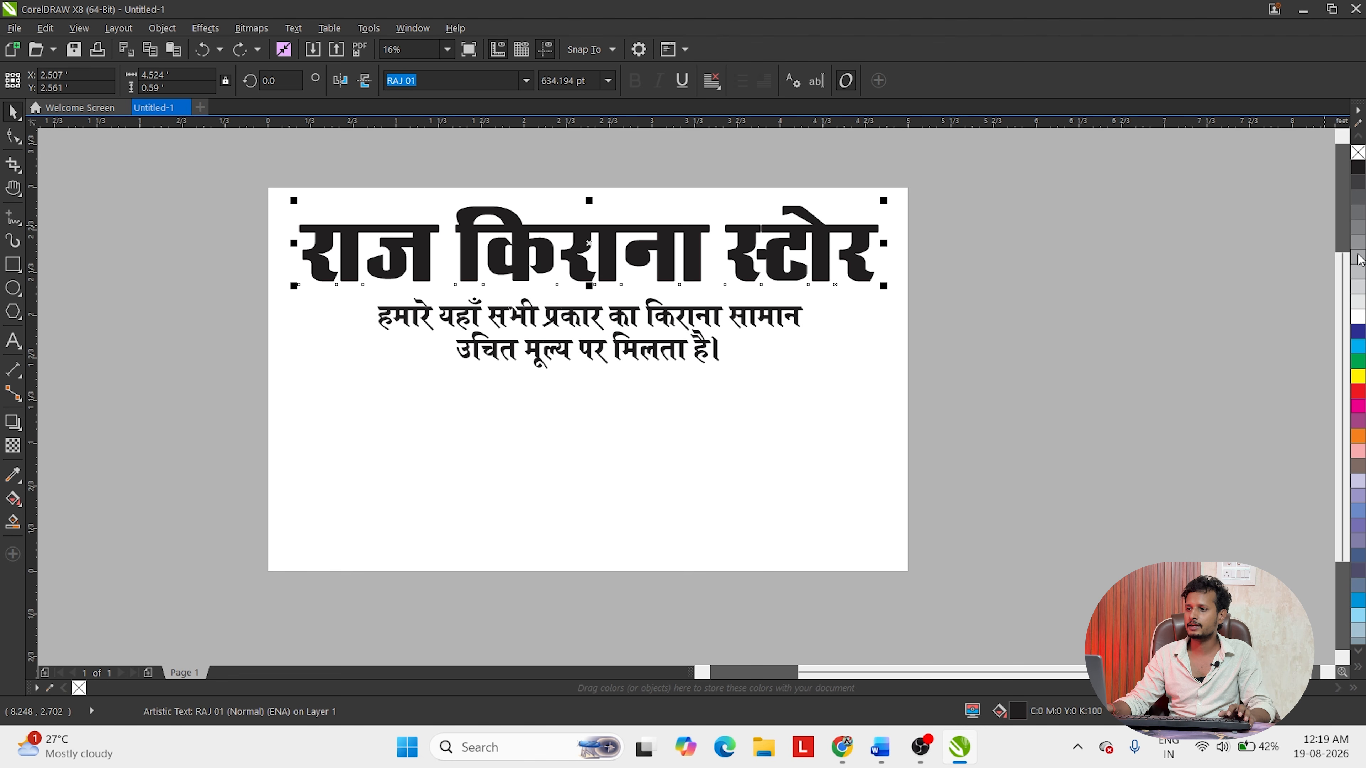
- Fill the heading "राज किराना स्टोर" with red
{"action": "left_click", "coordinate": [1358, 391]}
{"action": "scroll", "coordinate": [600, 237], "scroll_direction": "up", "scroll_amount": 3}
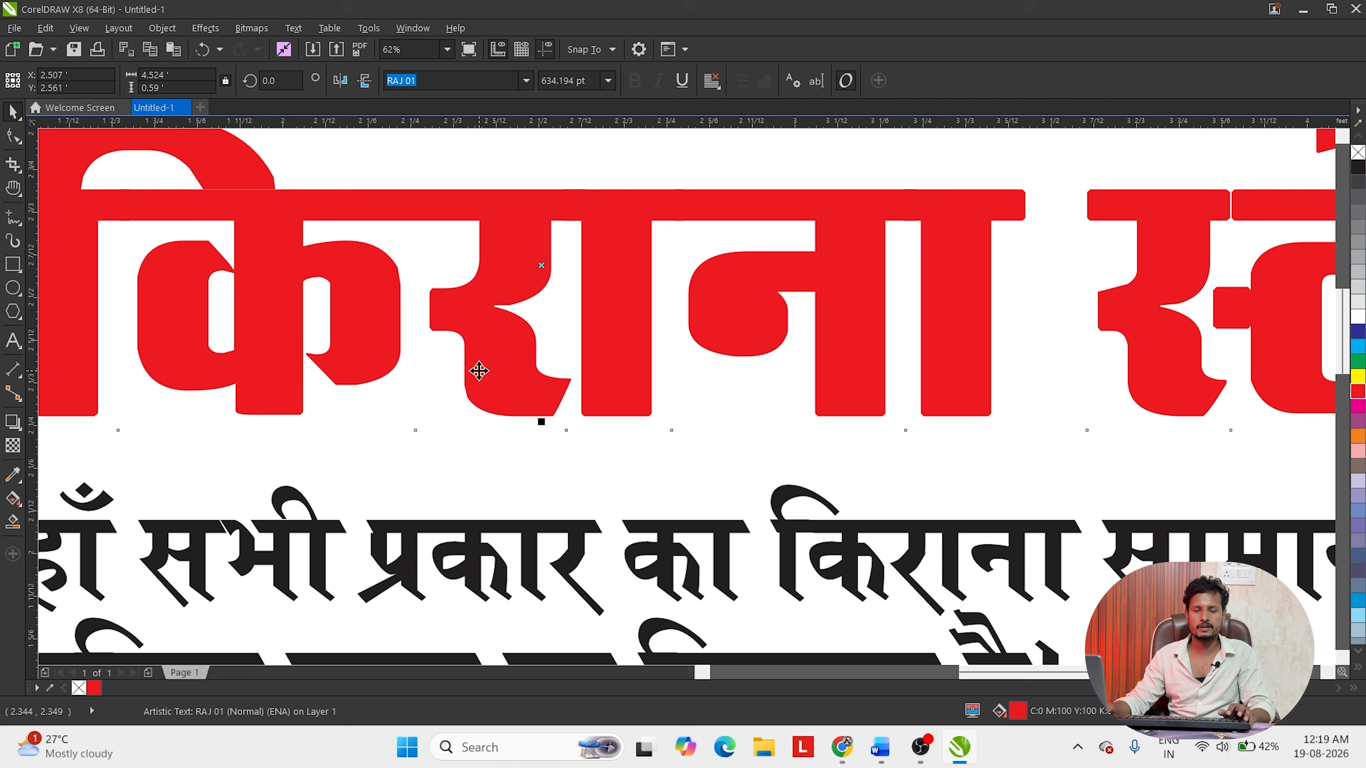
{"action": "scroll", "coordinate": [551, 317], "scroll_direction": "up", "scroll_amount": 4}
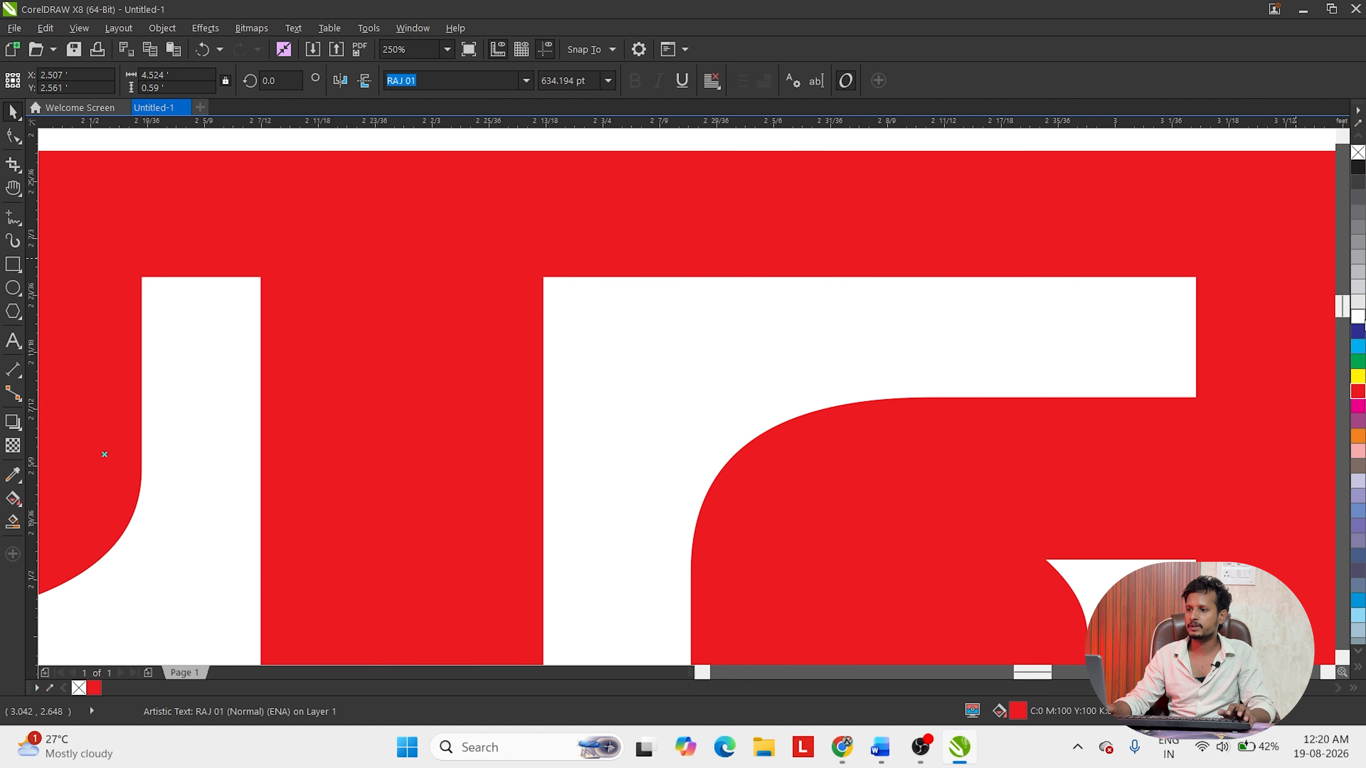
- Try a blue hairline outline on the red heading, examine it up close, and undo the outline
{"action": "right_click", "coordinate": [1362, 332]}
{"action": "scroll", "coordinate": [560, 296], "scroll_direction": "up", "scroll_amount": 10}
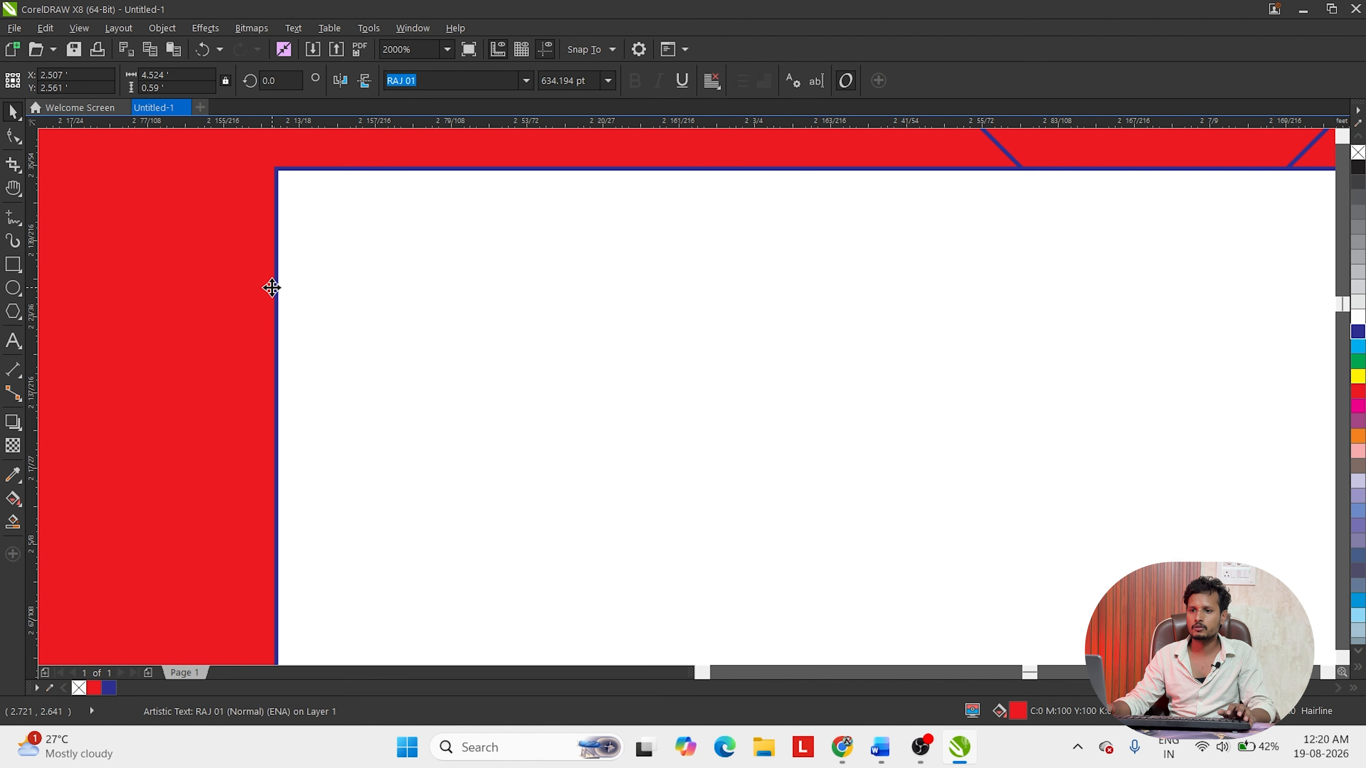
{"action": "scroll", "coordinate": [333, 353], "scroll_direction": "down", "scroll_amount": 9}
{"action": "key", "text": "ctrl+z"}
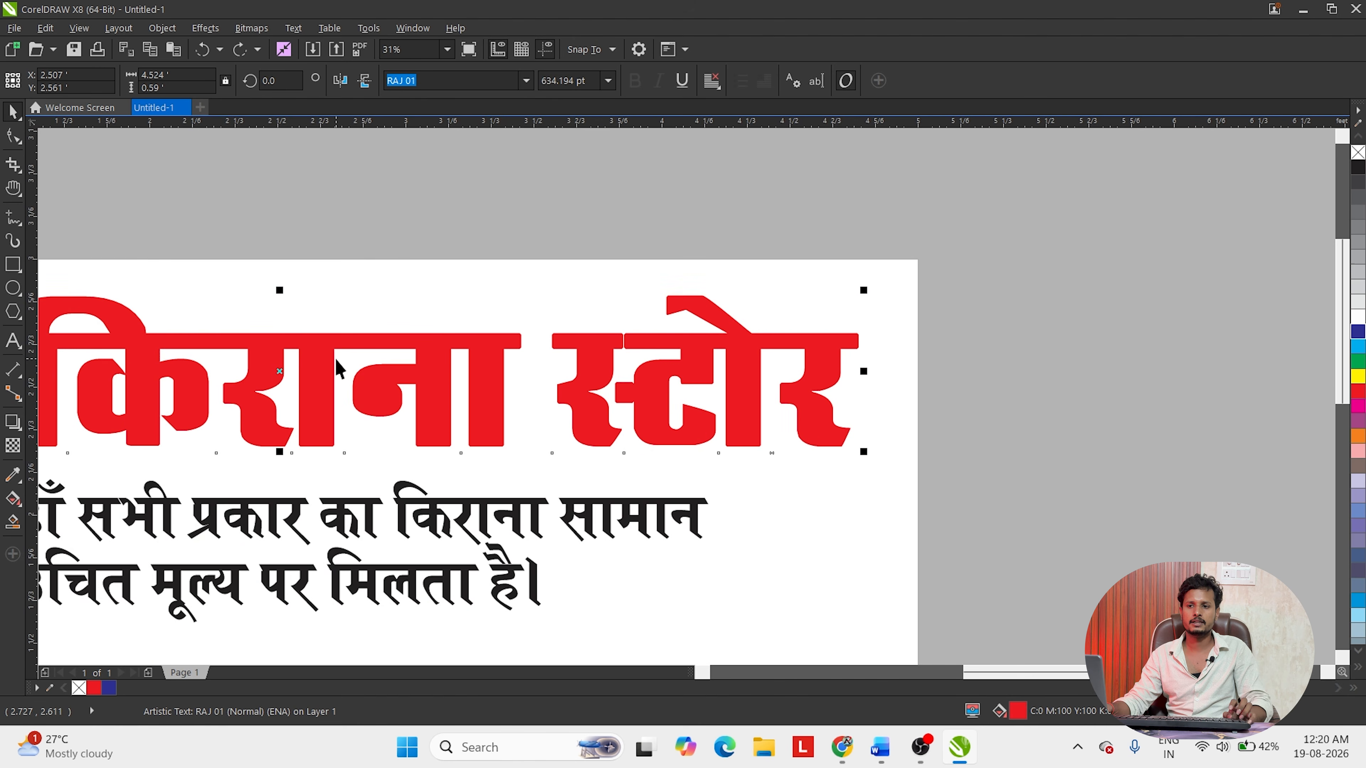
- Fill the two-line text beneath the heading with dark blue
{"action": "scroll", "coordinate": [344, 366], "scroll_direction": "up", "scroll_amount": 3}
{"action": "scroll", "coordinate": [412, 328], "scroll_direction": "down", "scroll_amount": 3}
{"action": "right_click", "coordinate": [495, 401]}
{"action": "key", "text": "Escape"}
{"action": "key", "text": "h"}
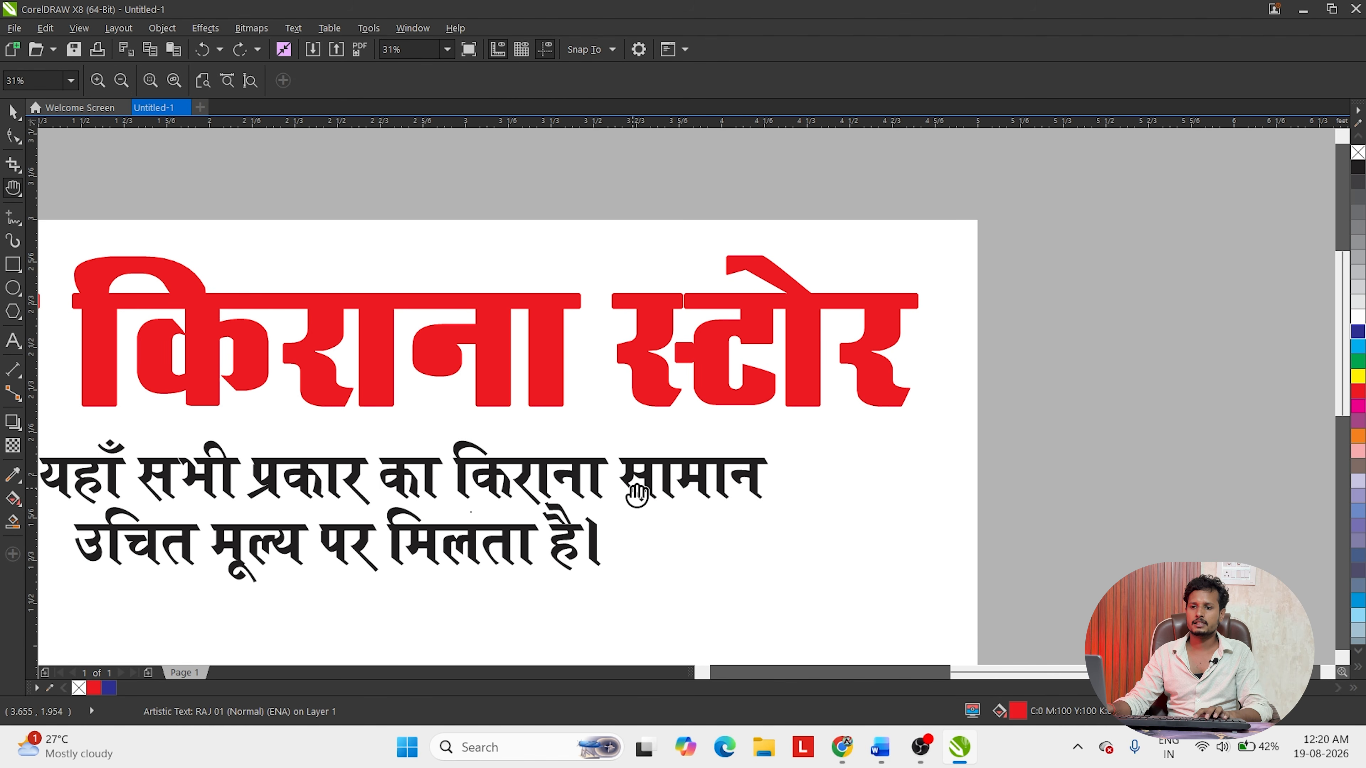
{"action": "left_click_drag", "start_coordinate": [446, 492], "coordinate": [554, 347]}
{"action": "key", "text": "space"}
{"action": "key", "text": "Escape"}
{"action": "left_click", "coordinate": [577, 336]}
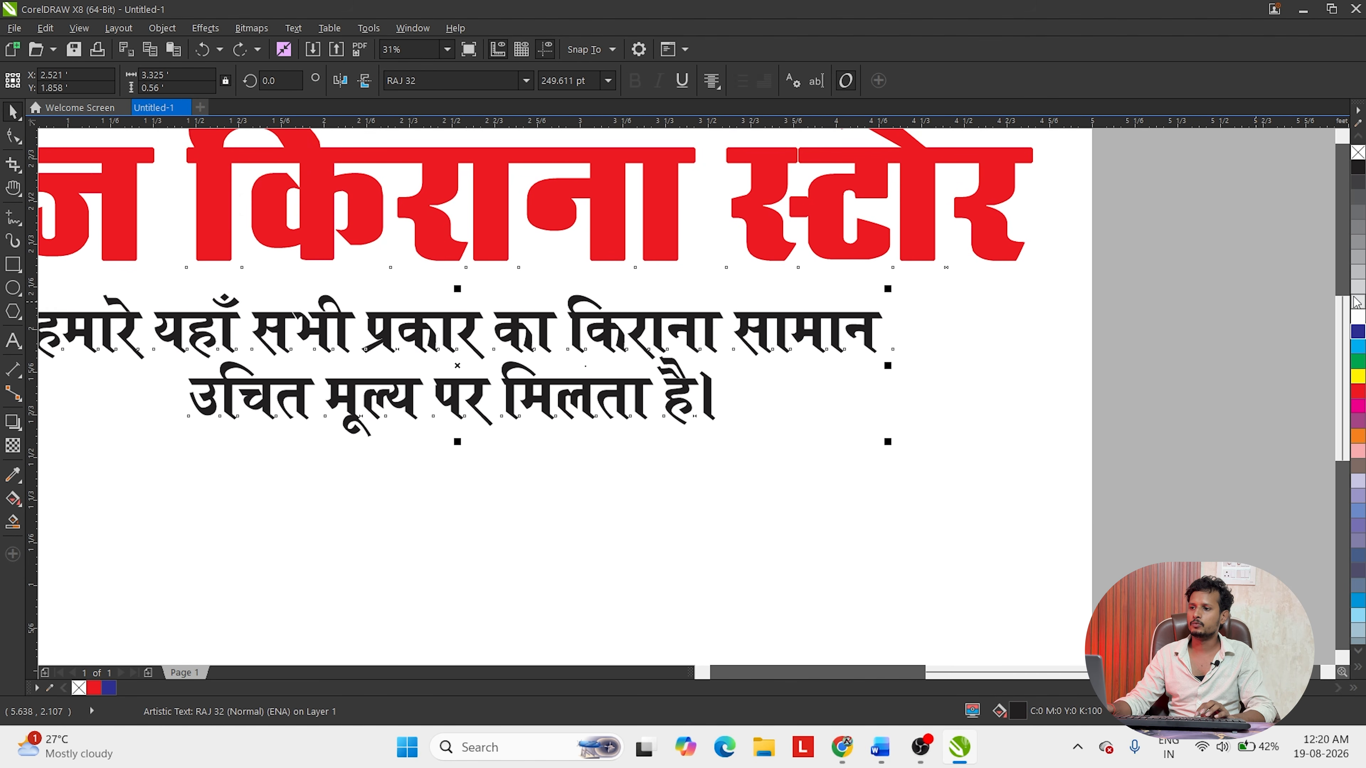
{"action": "left_click", "coordinate": [1358, 332]}
{"action": "scroll", "coordinate": [633, 378], "scroll_direction": "up", "scroll_amount": 1}
{"action": "scroll", "coordinate": [633, 378], "scroll_direction": "down", "scroll_amount": 3}
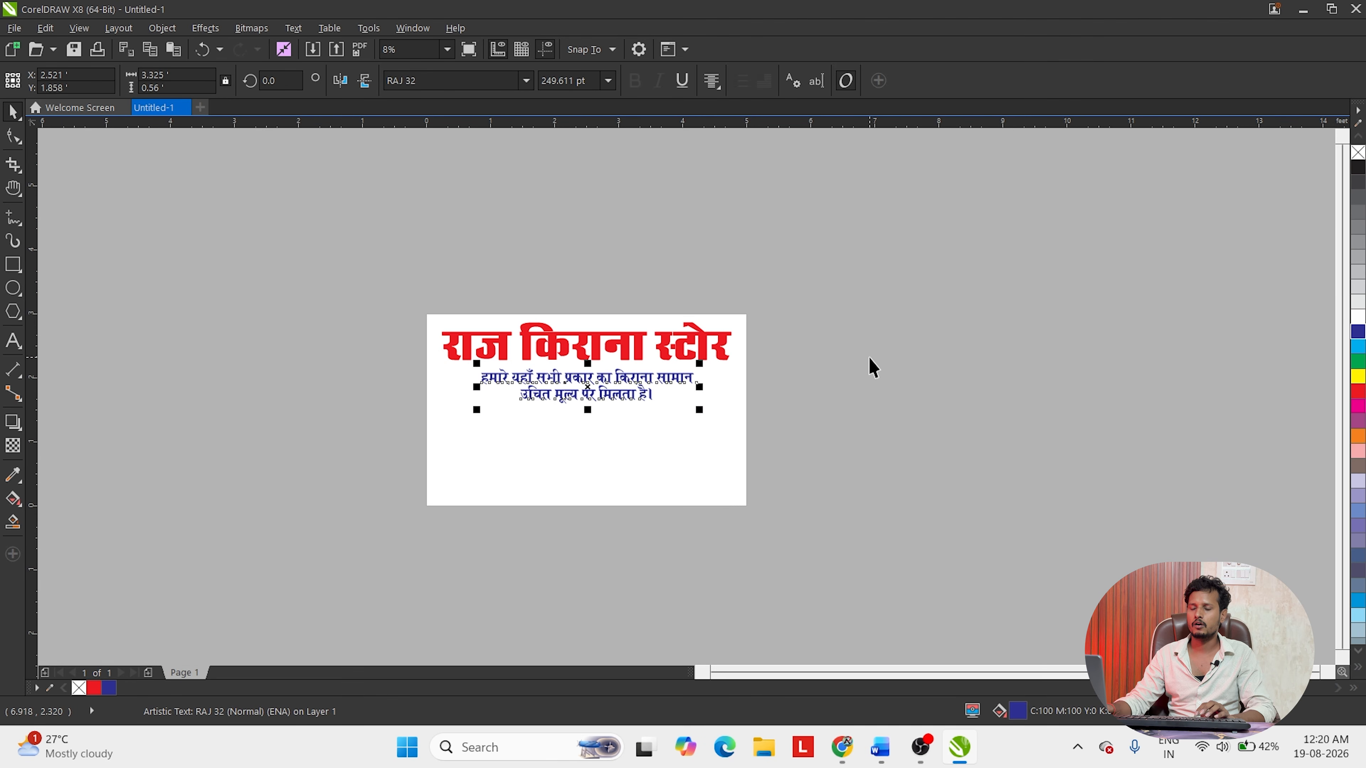
- Give the red heading "राज किराना स्टोर" a dark blue hairline outline
{"action": "left_click", "coordinate": [870, 360]}
{"action": "scroll", "coordinate": [589, 366], "scroll_direction": "up", "scroll_amount": 2}
{"action": "scroll", "coordinate": [589, 299], "scroll_direction": "up", "scroll_amount": 4}
{"action": "left_click", "coordinate": [588, 305]}
{"action": "scroll", "coordinate": [592, 306], "scroll_direction": "up", "scroll_amount": 3}
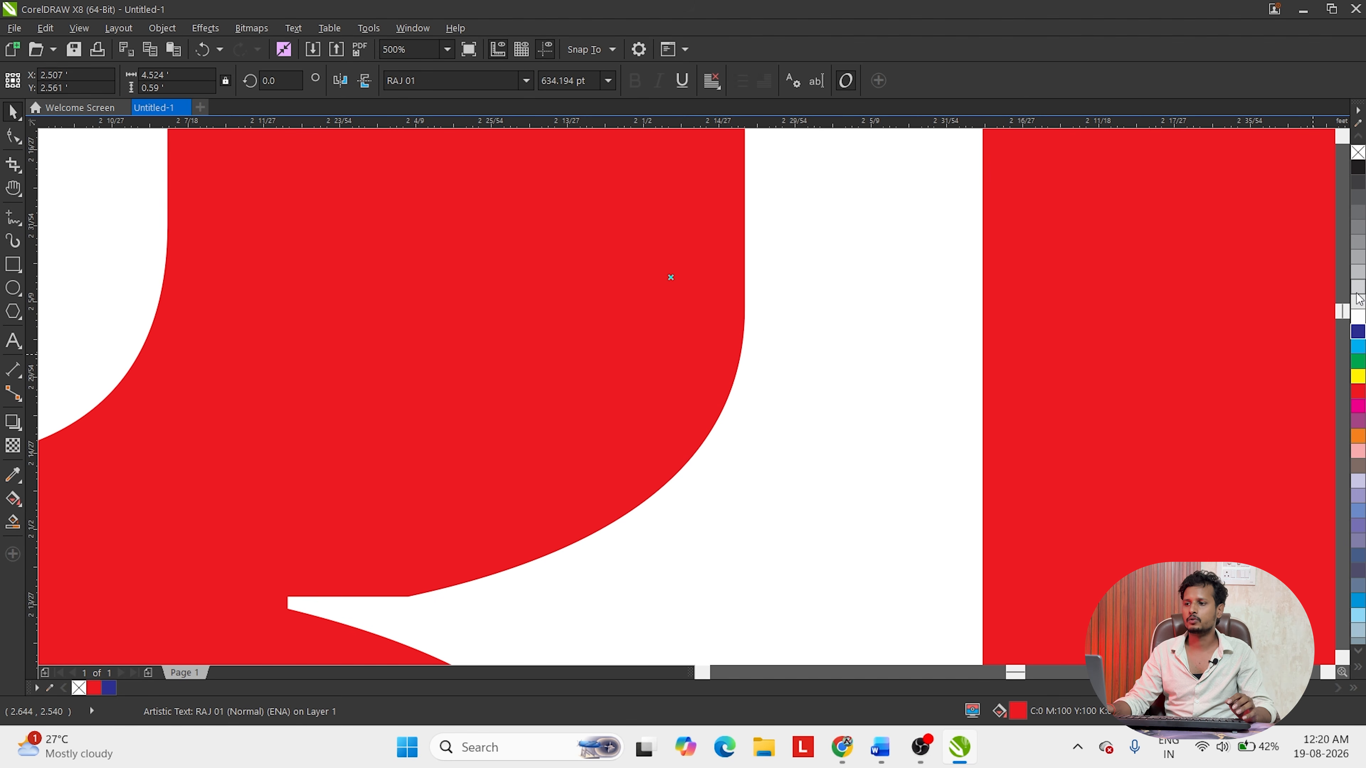
{"action": "scroll", "coordinate": [802, 552], "scroll_direction": "down", "scroll_amount": 5}
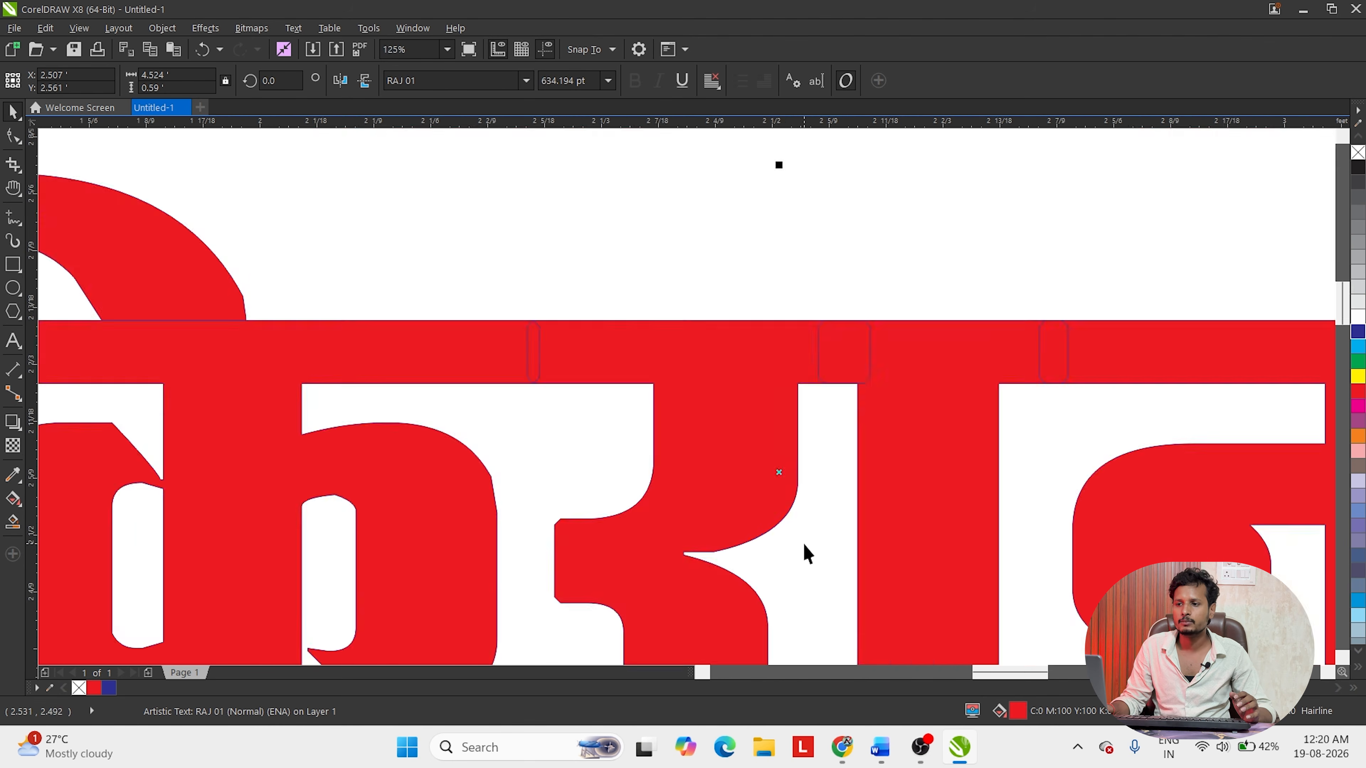
- Examine the hairline outline where neighbouring letters of the heading overlap
{"action": "scroll", "coordinate": [441, 431], "scroll_direction": "up", "scroll_amount": 7}
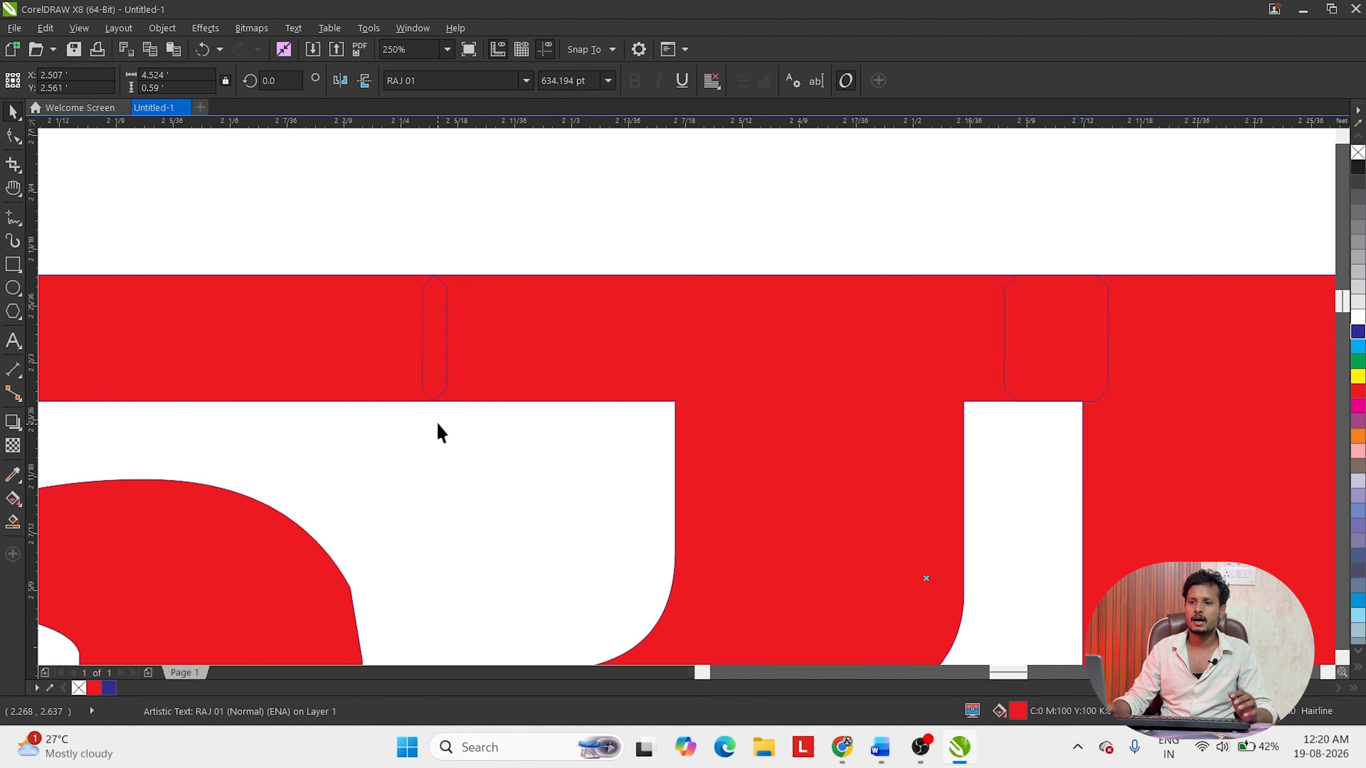
{"action": "scroll", "coordinate": [424, 421], "scroll_direction": "down", "scroll_amount": 2}
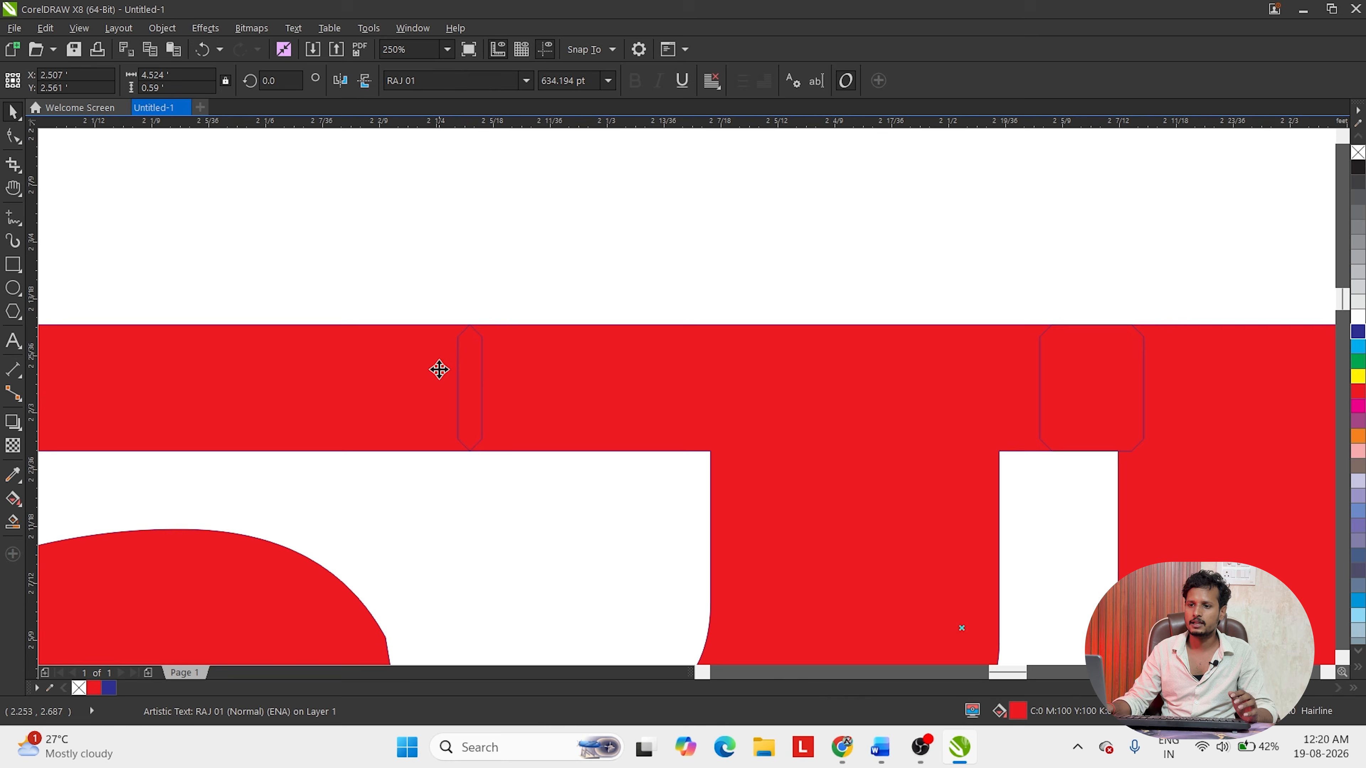
{"action": "scroll", "coordinate": [613, 381], "scroll_direction": "down", "scroll_amount": 2}
{"action": "scroll", "coordinate": [593, 387], "scroll_direction": "up", "scroll_amount": 2}
{"action": "scroll", "coordinate": [729, 338], "scroll_direction": "down", "scroll_amount": 3}
{"action": "scroll", "coordinate": [601, 305], "scroll_direction": "up", "scroll_amount": 3}
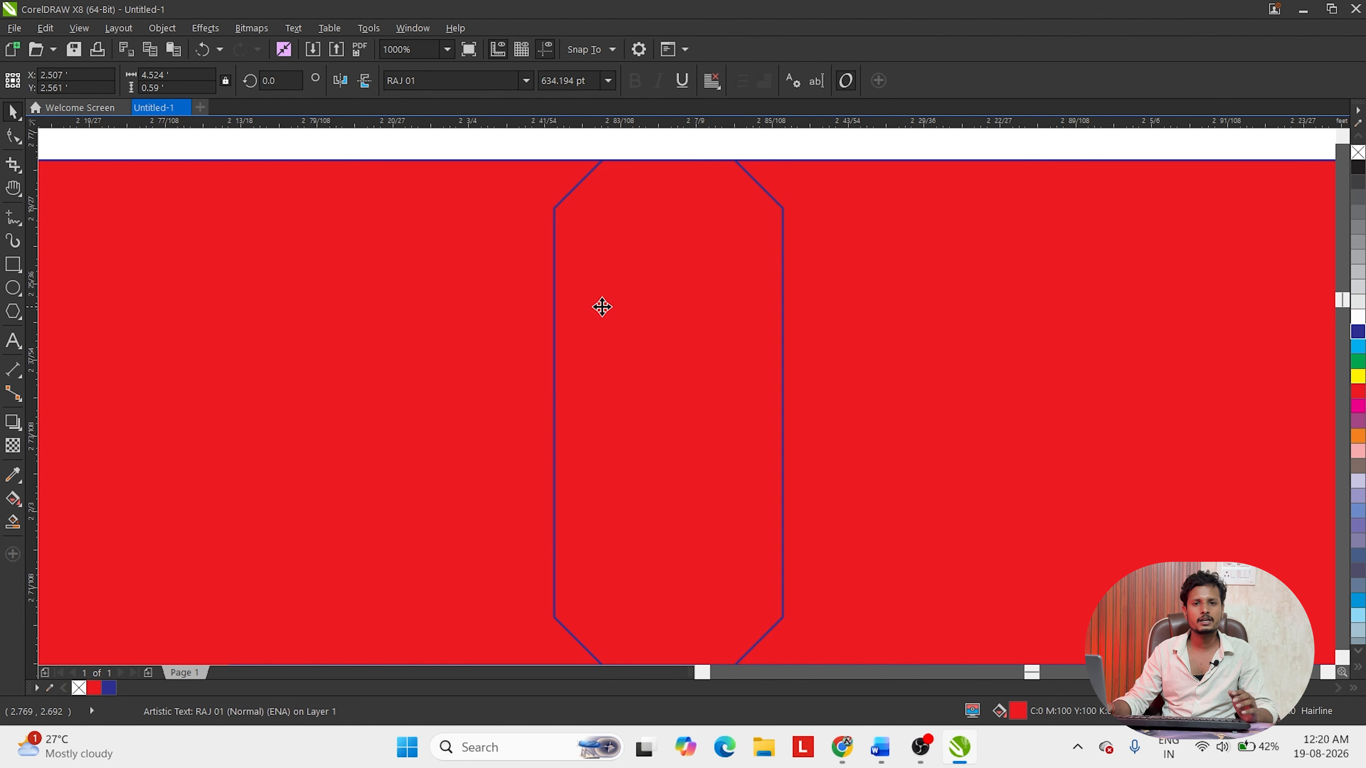
{"action": "scroll", "coordinate": [842, 302], "scroll_direction": "down", "scroll_amount": 5}
{"action": "scroll", "coordinate": [982, 293], "scroll_direction": "up", "scroll_amount": 5}
{"action": "scroll", "coordinate": [720, 357], "scroll_direction": "down", "scroll_amount": 3}
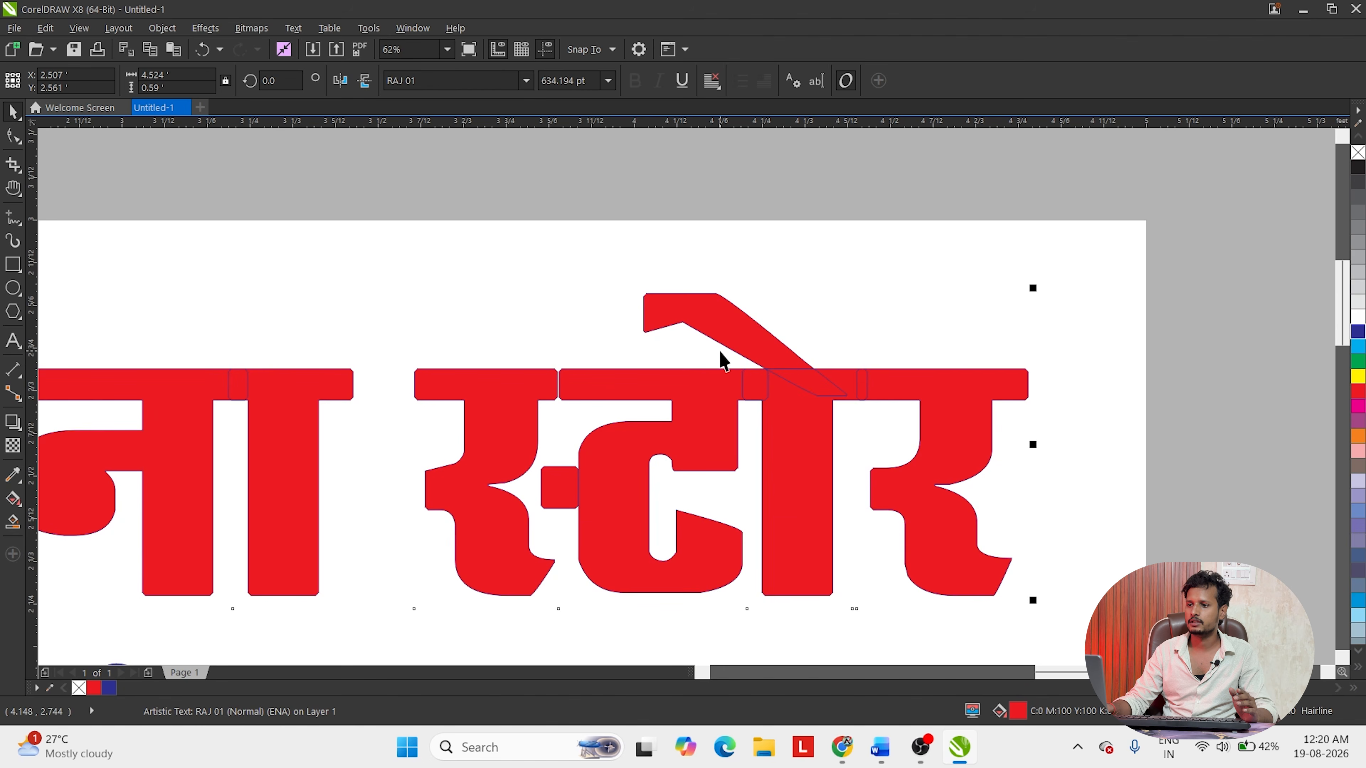
{"action": "scroll", "coordinate": [845, 378], "scroll_direction": "up", "scroll_amount": 2}
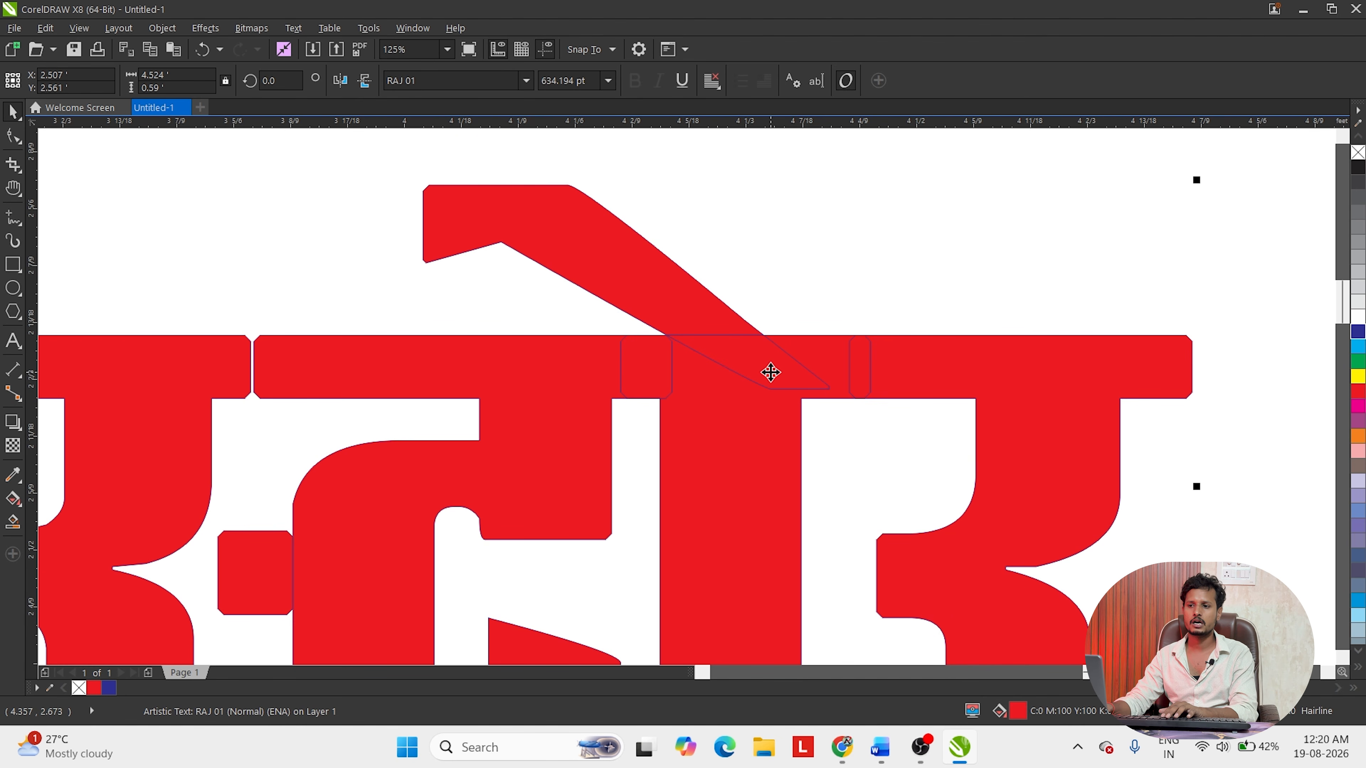
- Set the heading's outline to round corners and round line caps, behind the fill and scaling with the object
{"action": "left_click", "coordinate": [766, 380]}
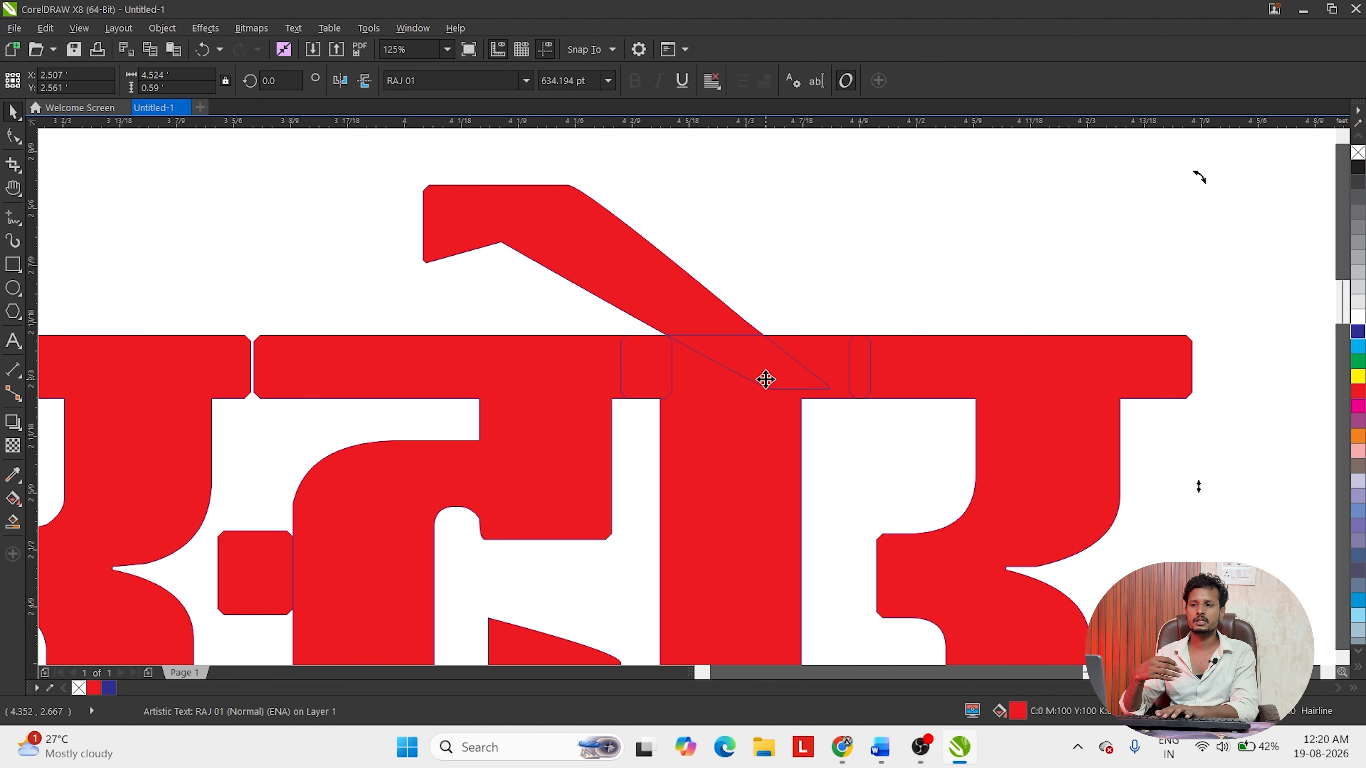
{"action": "key", "text": "F12"}
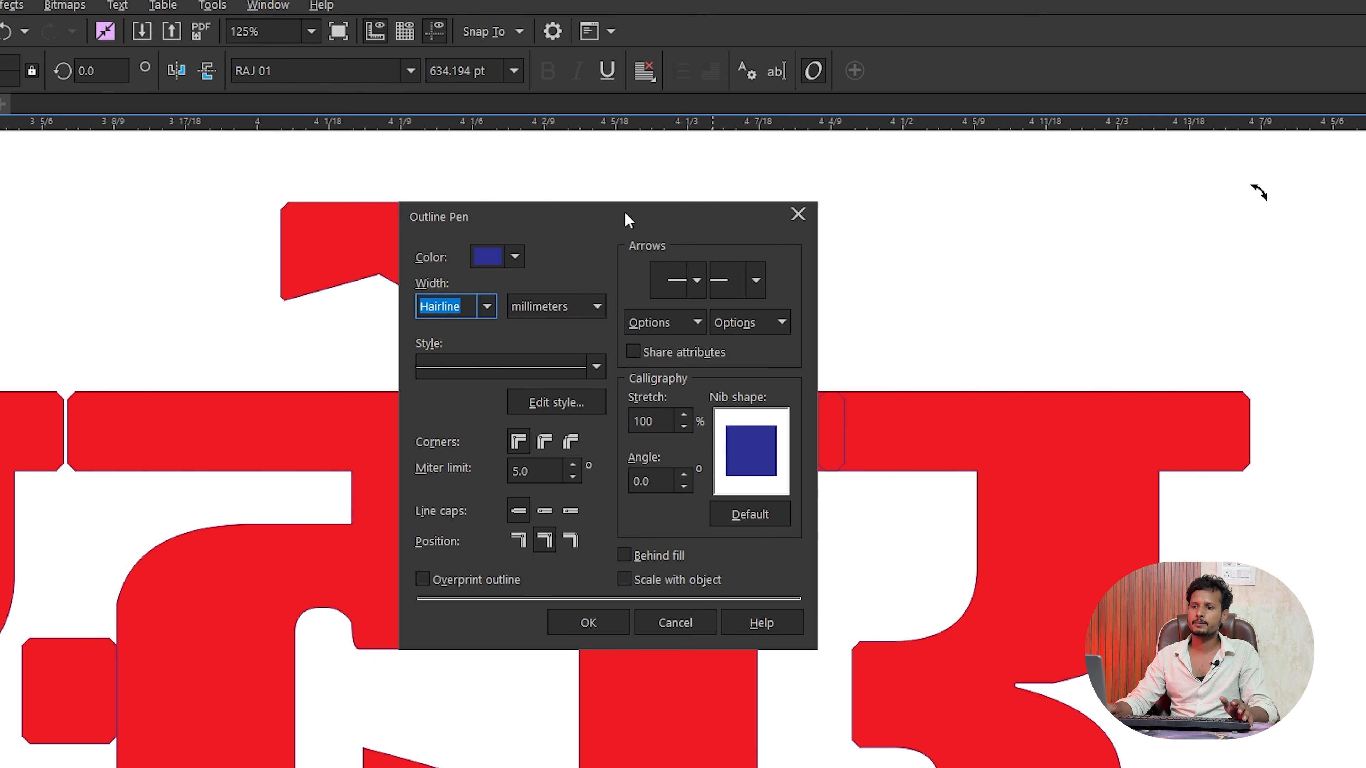
{"action": "left_click_drag", "start_coordinate": [629, 219], "coordinate": [717, 180]}
{"action": "left_click", "coordinate": [633, 405]}
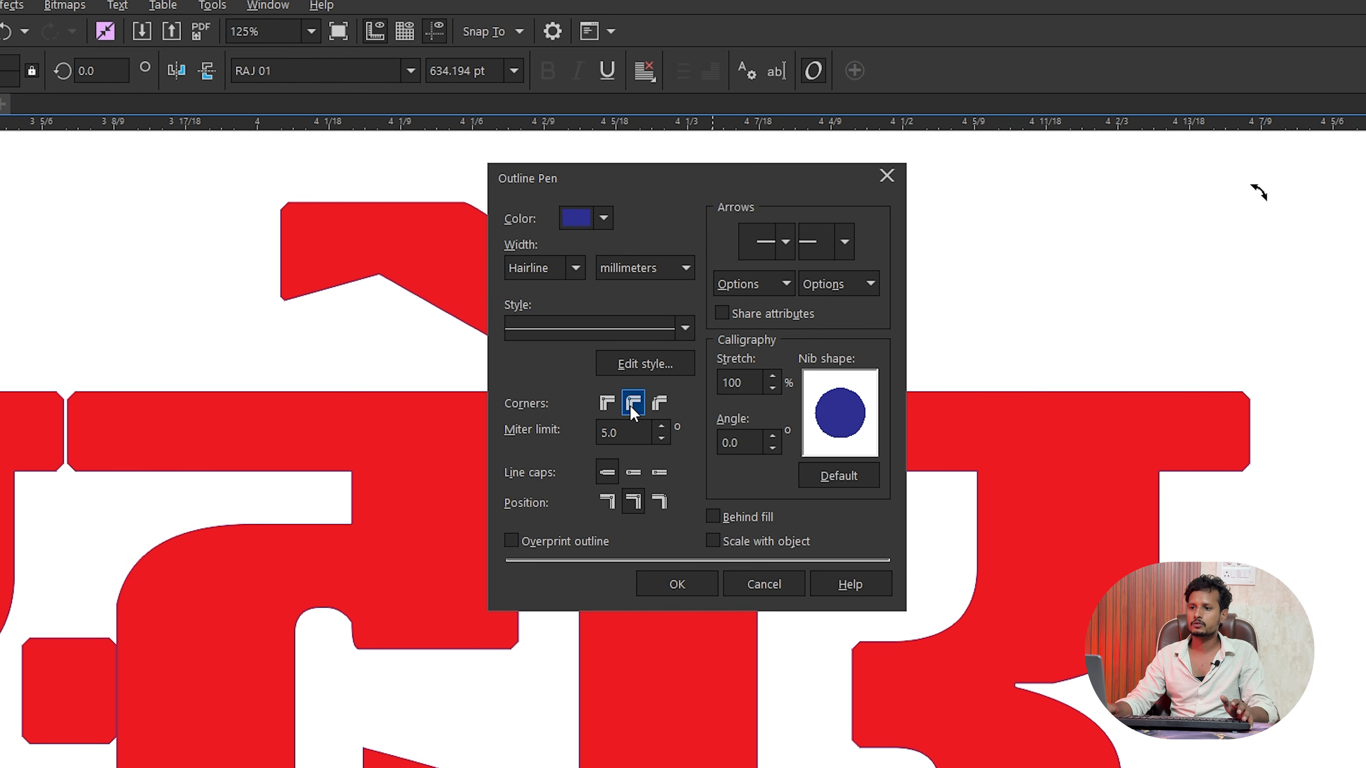
{"action": "left_click", "coordinate": [633, 472]}
{"action": "left_click", "coordinate": [713, 517]}
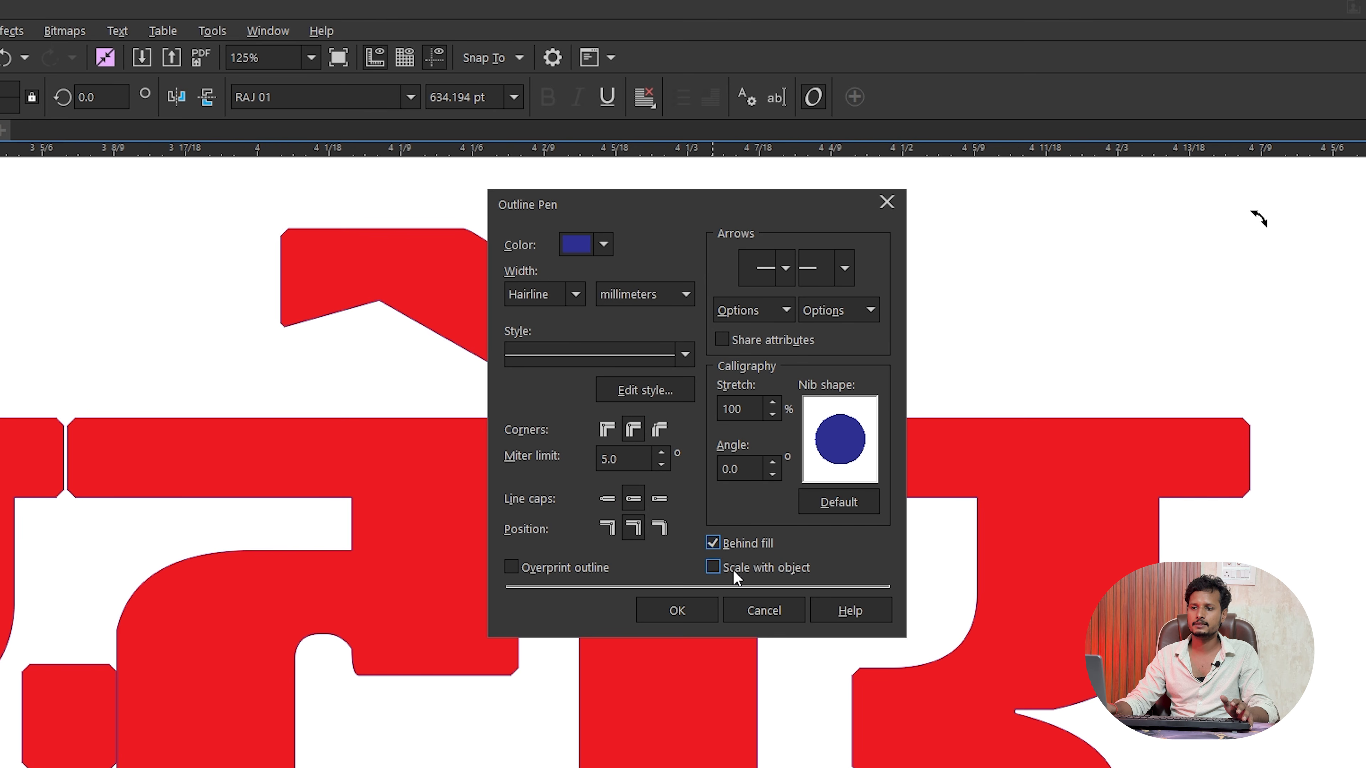
{"action": "left_click", "coordinate": [758, 572]}
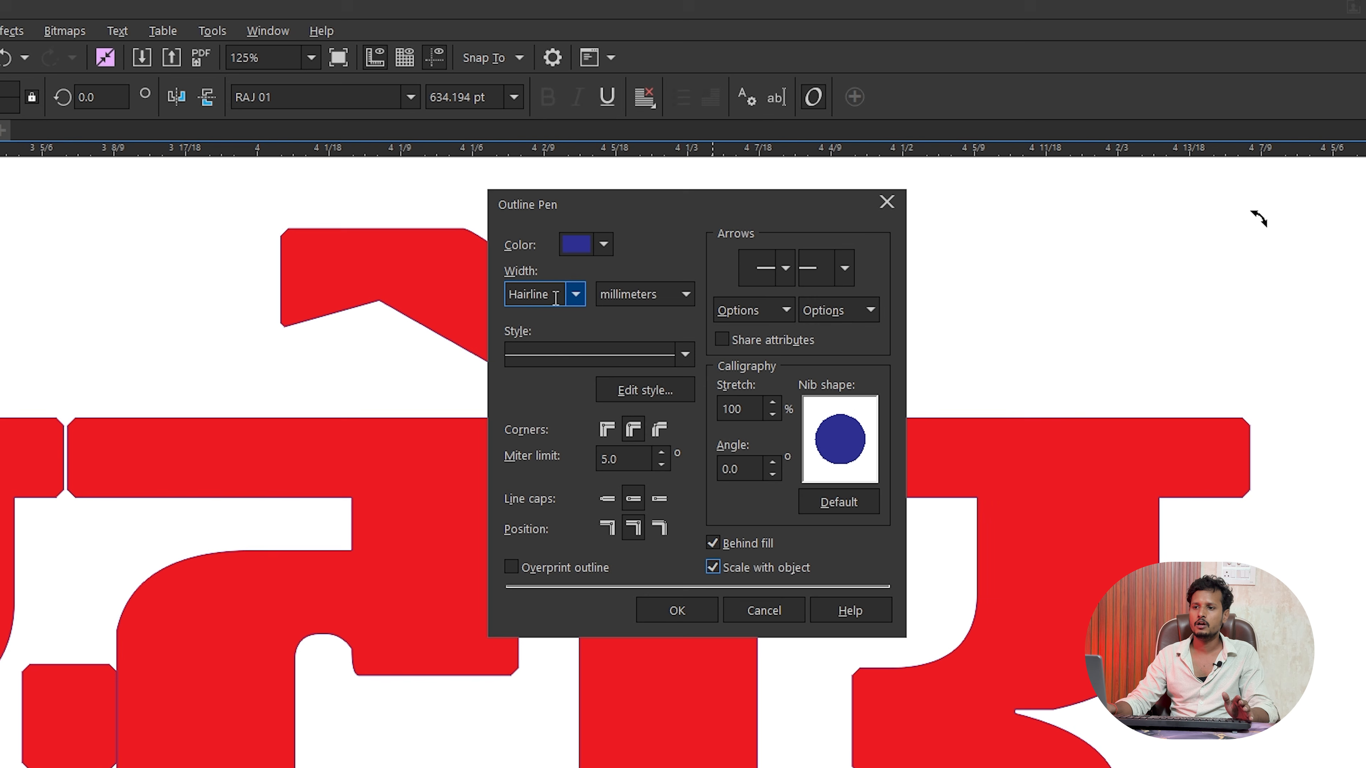
- Set the heading's outline width to 10.0 mm and apply the outline settings
{"action": "left_click", "coordinate": [577, 297]}
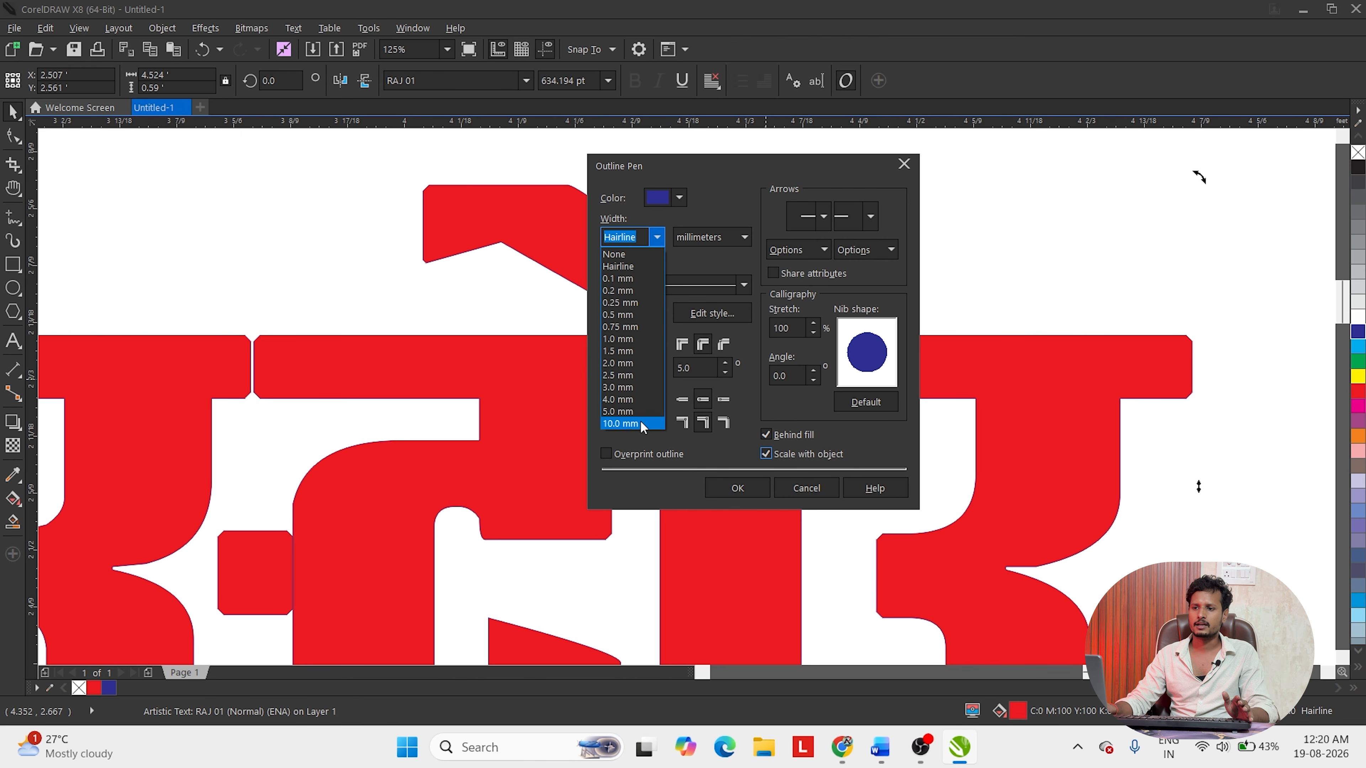
{"action": "left_click", "coordinate": [644, 424]}
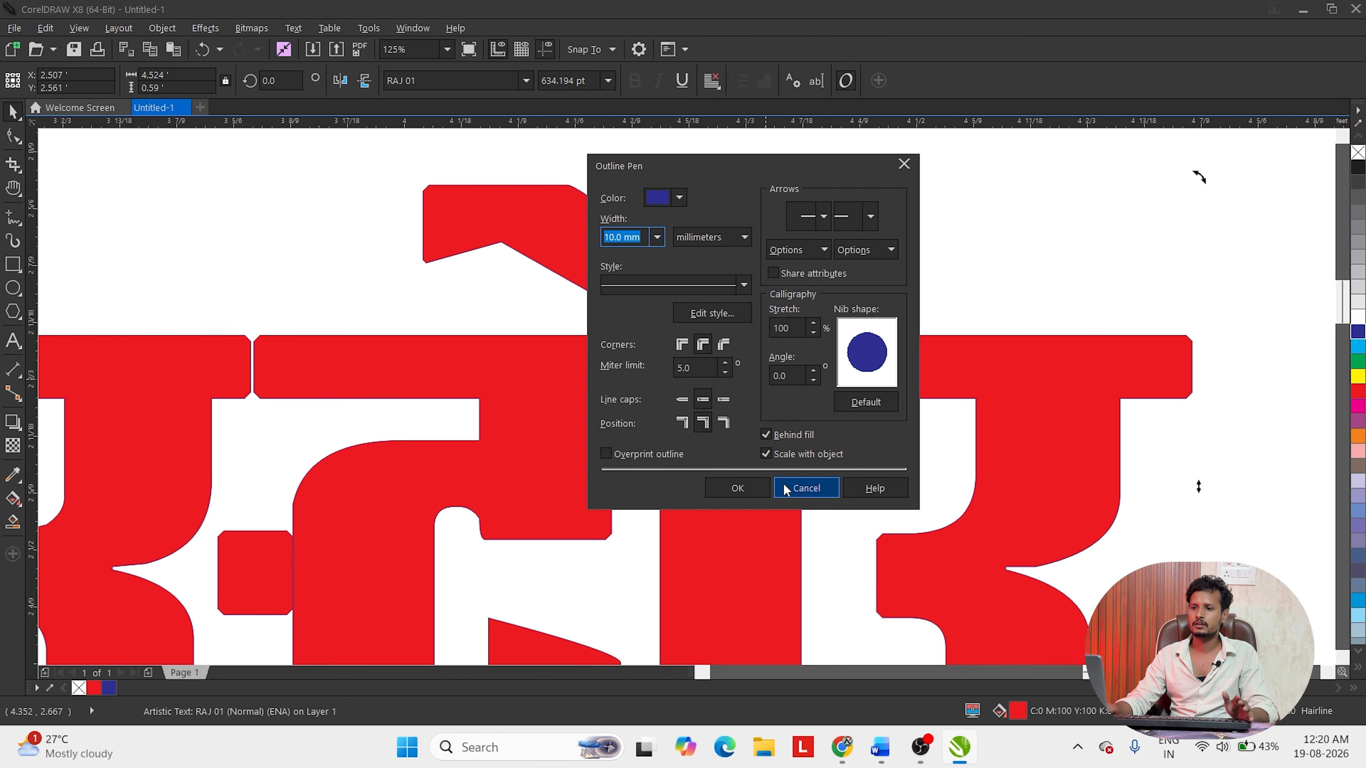
{"action": "left_click", "coordinate": [750, 488]}
- Inspect the heading's thick blue outline across the whole design and up close, including the joins in "स्टोर"
{"action": "scroll", "coordinate": [264, 405], "scroll_direction": "down", "scroll_amount": 5}
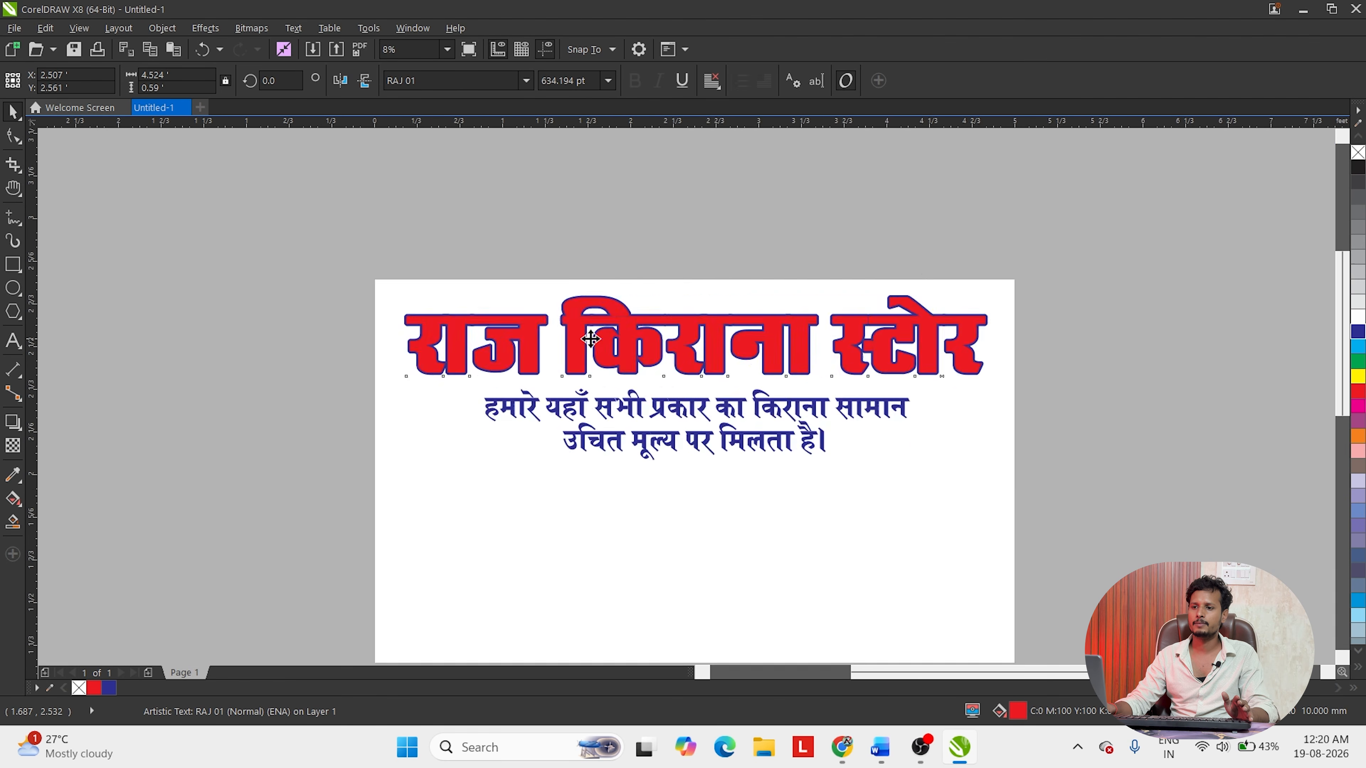
{"action": "scroll", "coordinate": [487, 300], "scroll_direction": "up", "scroll_amount": 3}
{"action": "scroll", "coordinate": [603, 268], "scroll_direction": "up", "scroll_amount": 1}
{"action": "scroll", "coordinate": [796, 291], "scroll_direction": "down", "scroll_amount": 2}
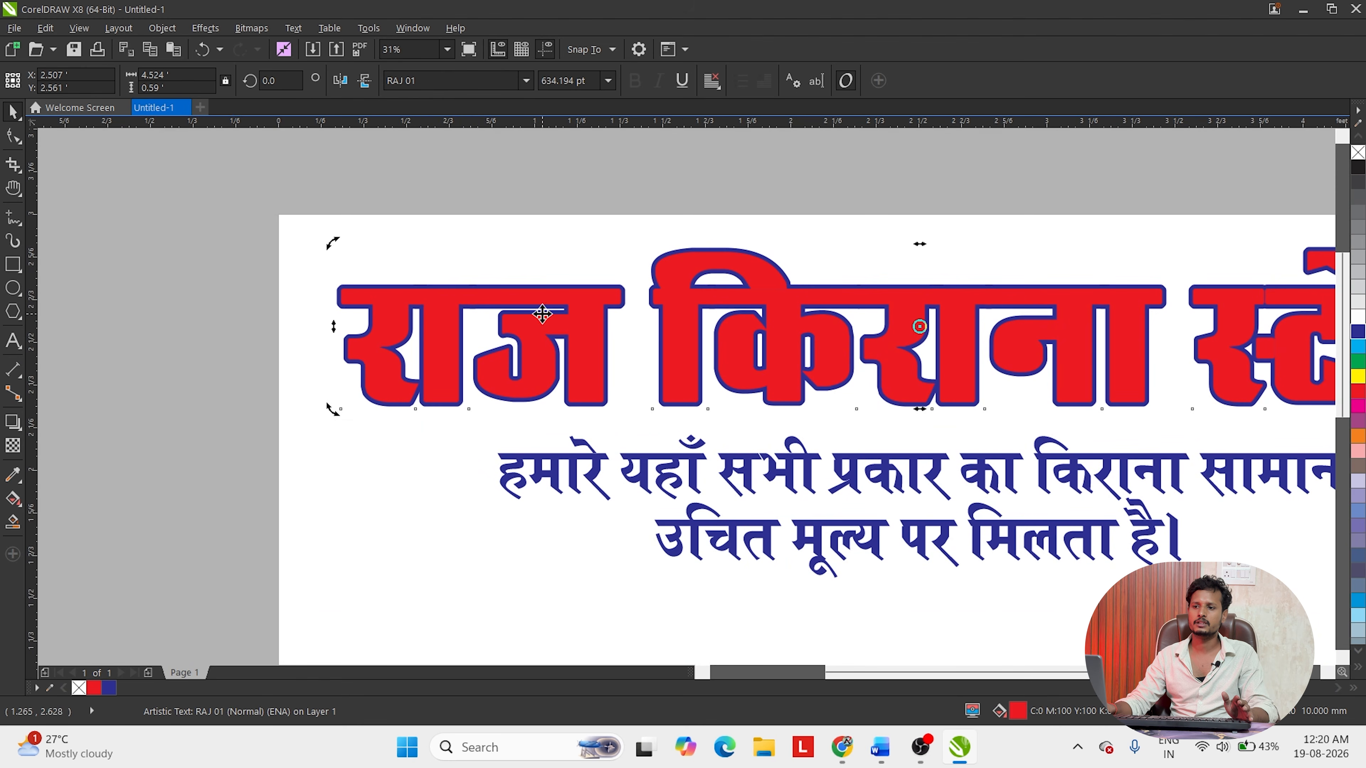
{"action": "scroll", "coordinate": [458, 287], "scroll_direction": "up", "scroll_amount": 2}
{"action": "scroll", "coordinate": [371, 368], "scroll_direction": "down", "scroll_amount": 2}
{"action": "scroll", "coordinate": [466, 358], "scroll_direction": "up", "scroll_amount": 3}
{"action": "scroll", "coordinate": [507, 375], "scroll_direction": "down", "scroll_amount": 3}
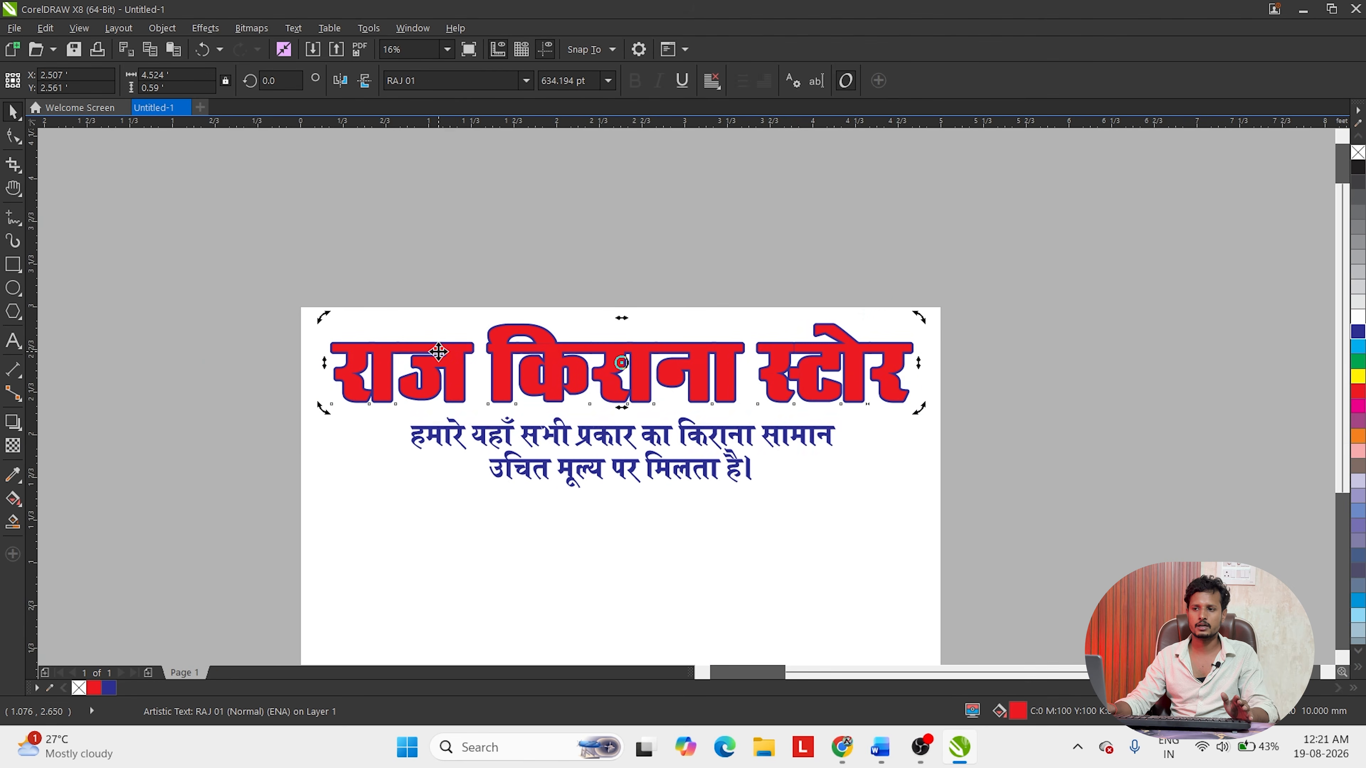
{"action": "scroll", "coordinate": [817, 387], "scroll_direction": "up", "scroll_amount": 3}
{"action": "scroll", "coordinate": [477, 398], "scroll_direction": "up", "scroll_amount": 1}
{"action": "scroll", "coordinate": [478, 398], "scroll_direction": "up", "scroll_amount": 1}
{"action": "scroll", "coordinate": [485, 283], "scroll_direction": "down", "scroll_amount": 2}
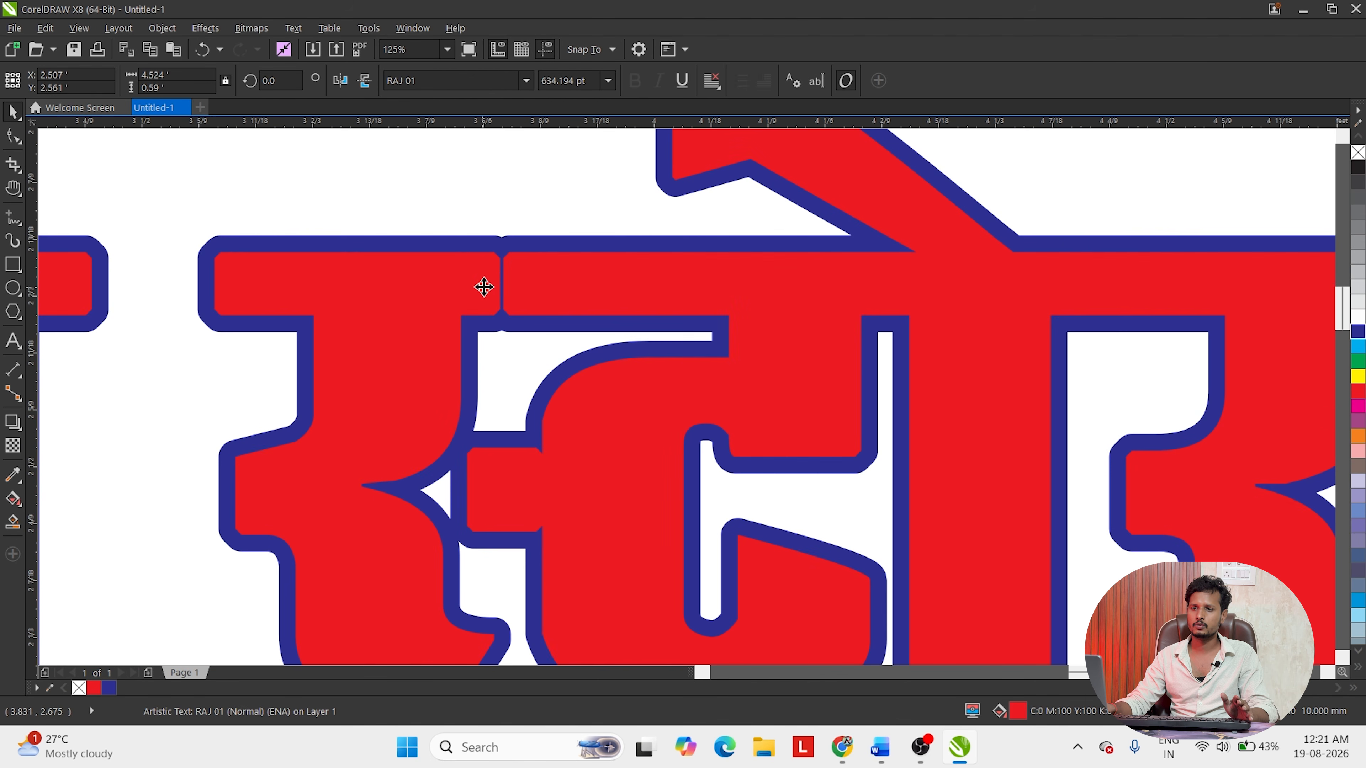
{"action": "scroll", "coordinate": [506, 310], "scroll_direction": "down", "scroll_amount": 1}
{"action": "scroll", "coordinate": [500, 281], "scroll_direction": "up", "scroll_amount": 1}
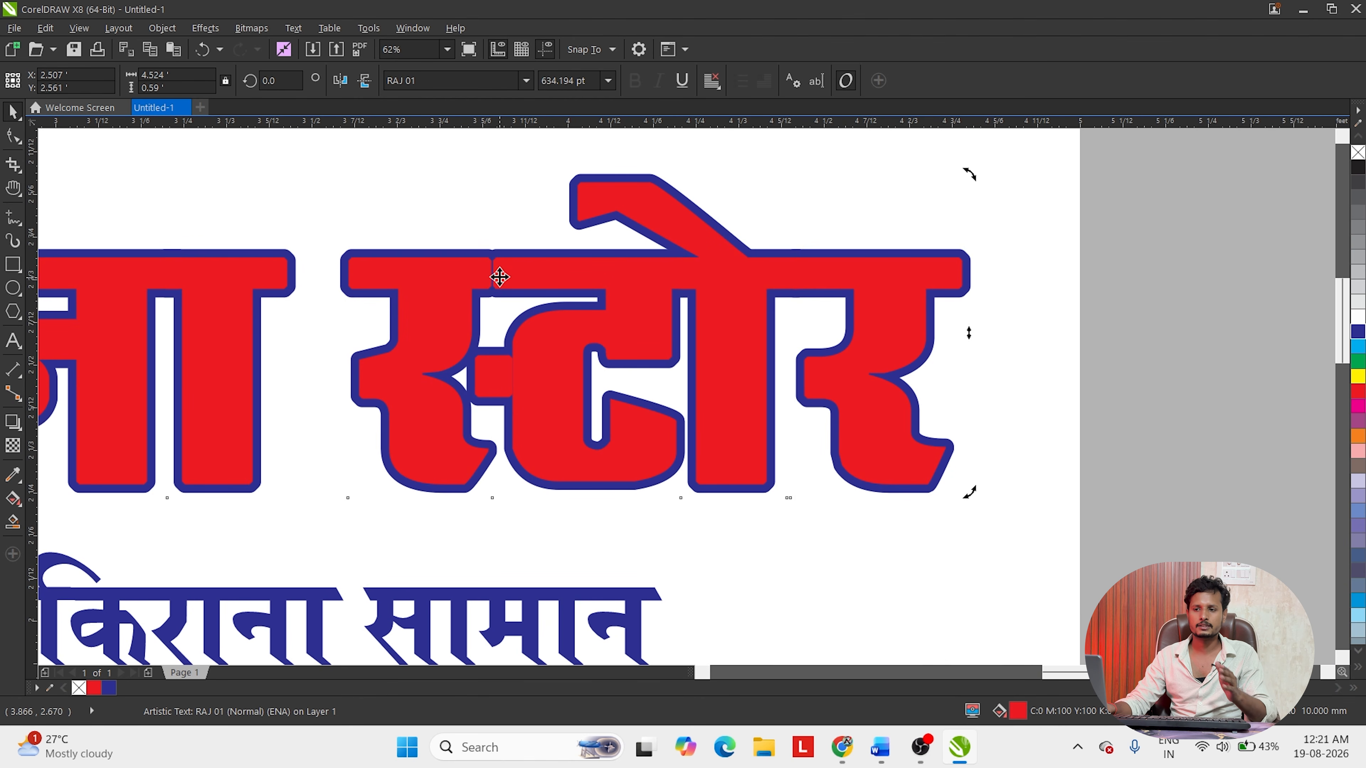
{"action": "scroll", "coordinate": [483, 272], "scroll_direction": "up", "scroll_amount": 2}
{"action": "scroll", "coordinate": [483, 272], "scroll_direction": "down", "scroll_amount": 2}
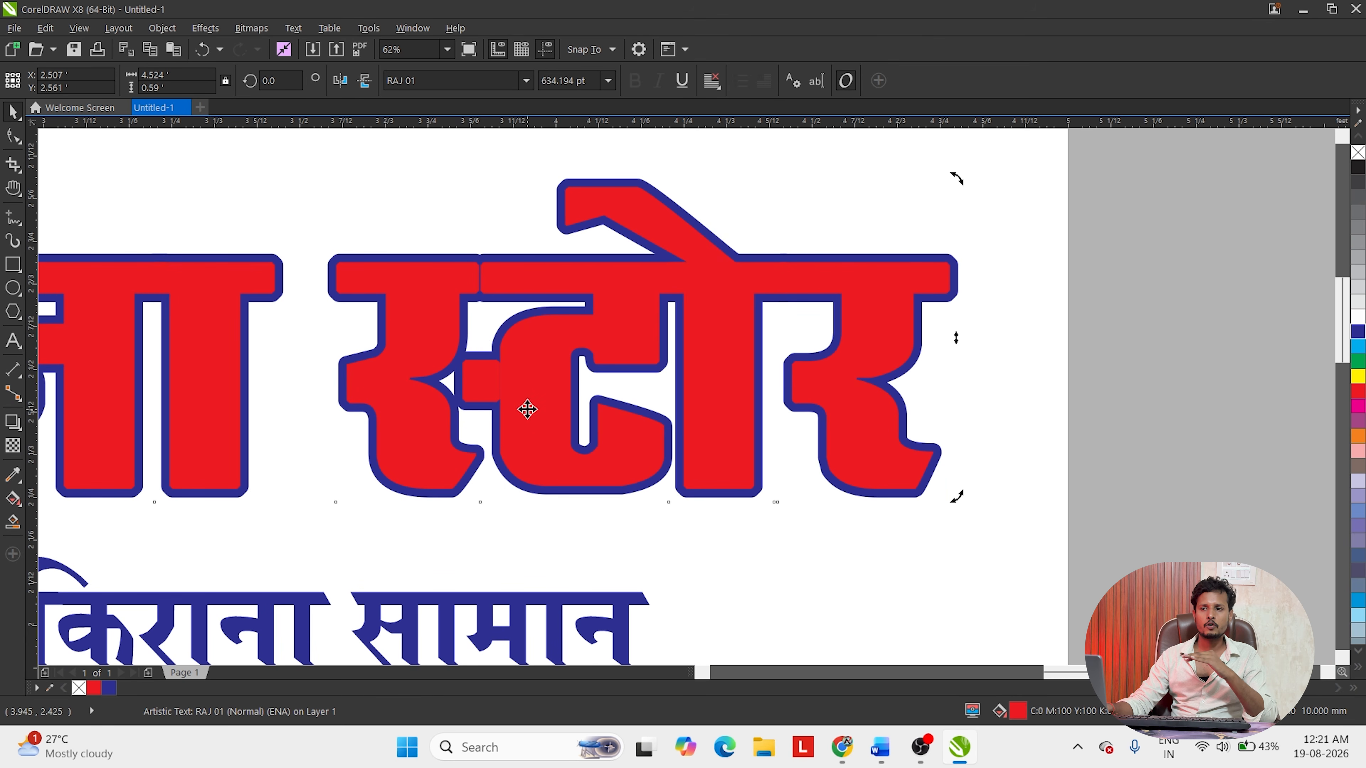
- Duplicate the heading just above the original and change the copy's font to RAJ 13
{"action": "scroll", "coordinate": [548, 428], "scroll_direction": "down", "scroll_amount": 1}
{"action": "left_click_drag", "start_coordinate": [474, 383], "coordinate": [486, 228]}
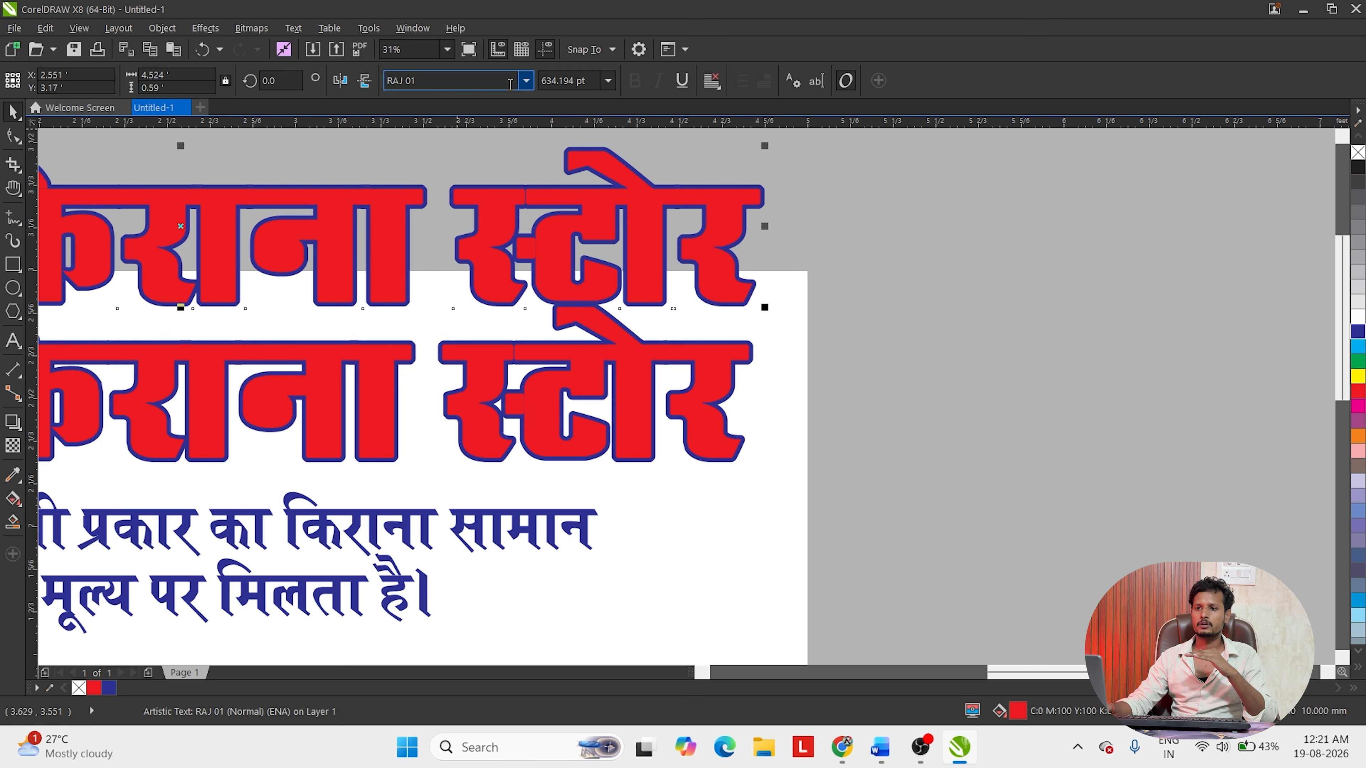
{"action": "left_click", "coordinate": [526, 80]}
{"action": "left_click", "coordinate": [506, 246]}
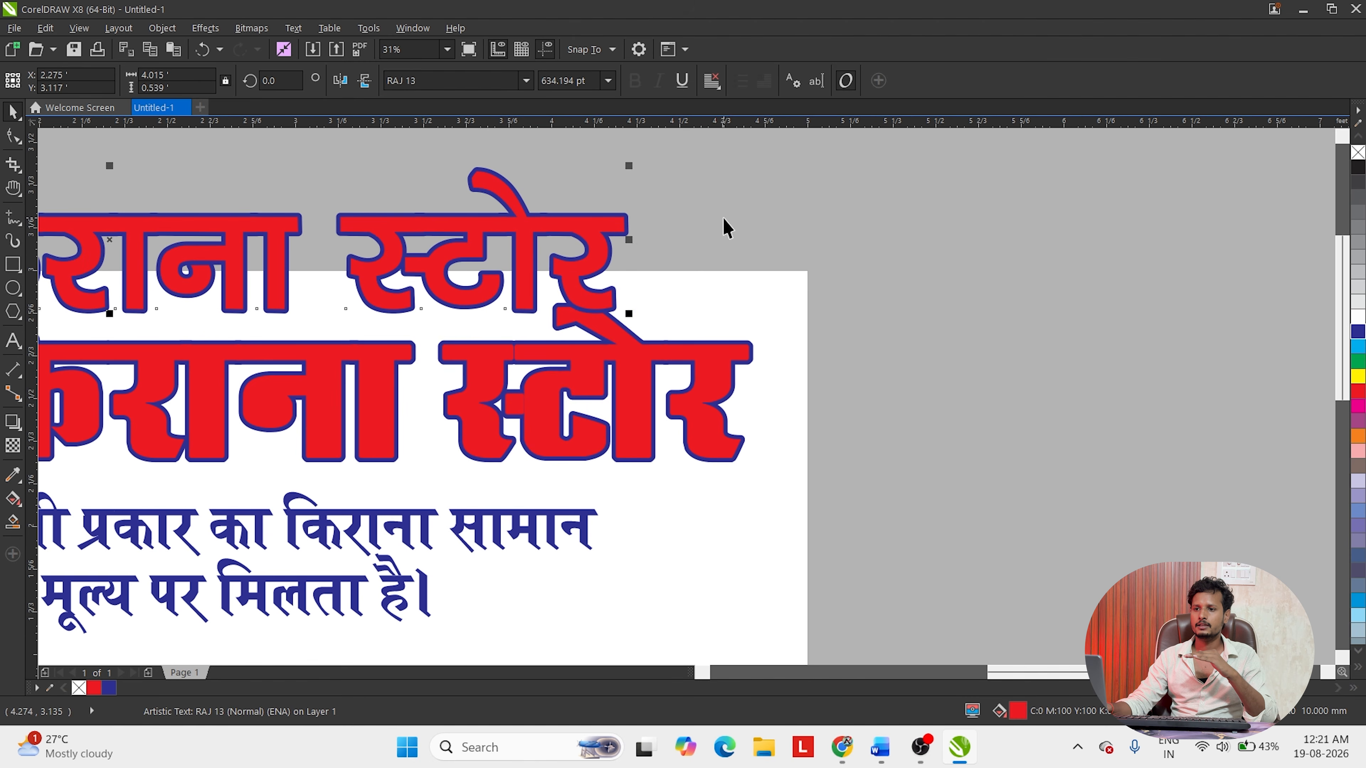
{"action": "left_click", "coordinate": [725, 220]}
- Examine the letter joins of the RAJ 13 copy, and move the copy further up, clear of the original heading
{"action": "scroll", "coordinate": [375, 234], "scroll_direction": "up", "scroll_amount": 2}
{"action": "scroll", "coordinate": [573, 211], "scroll_direction": "up", "scroll_amount": 1}
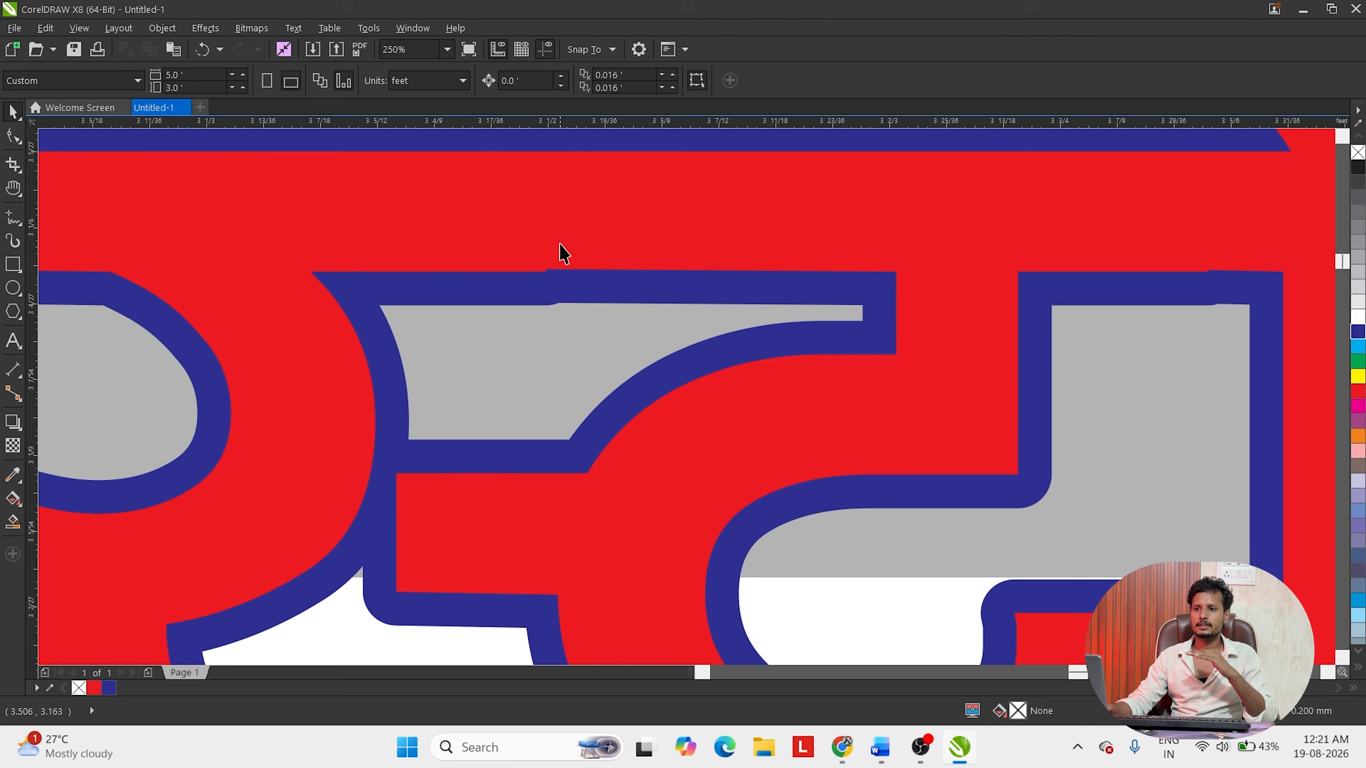
{"action": "scroll", "coordinate": [536, 302], "scroll_direction": "up", "scroll_amount": 1}
{"action": "scroll", "coordinate": [555, 272], "scroll_direction": "down", "scroll_amount": 5}
{"action": "scroll", "coordinate": [555, 272], "scroll_direction": "up", "scroll_amount": 6}
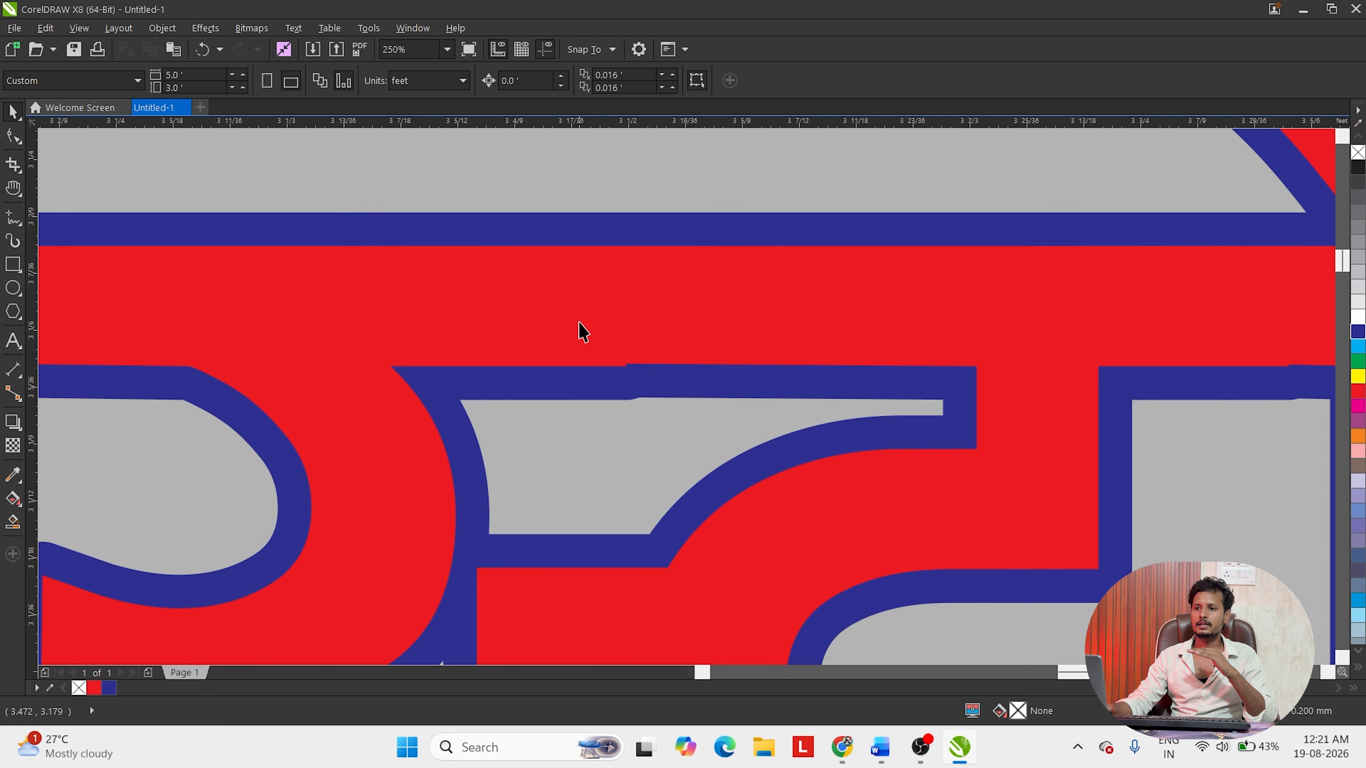
{"action": "scroll", "coordinate": [613, 275], "scroll_direction": "down", "scroll_amount": 4}
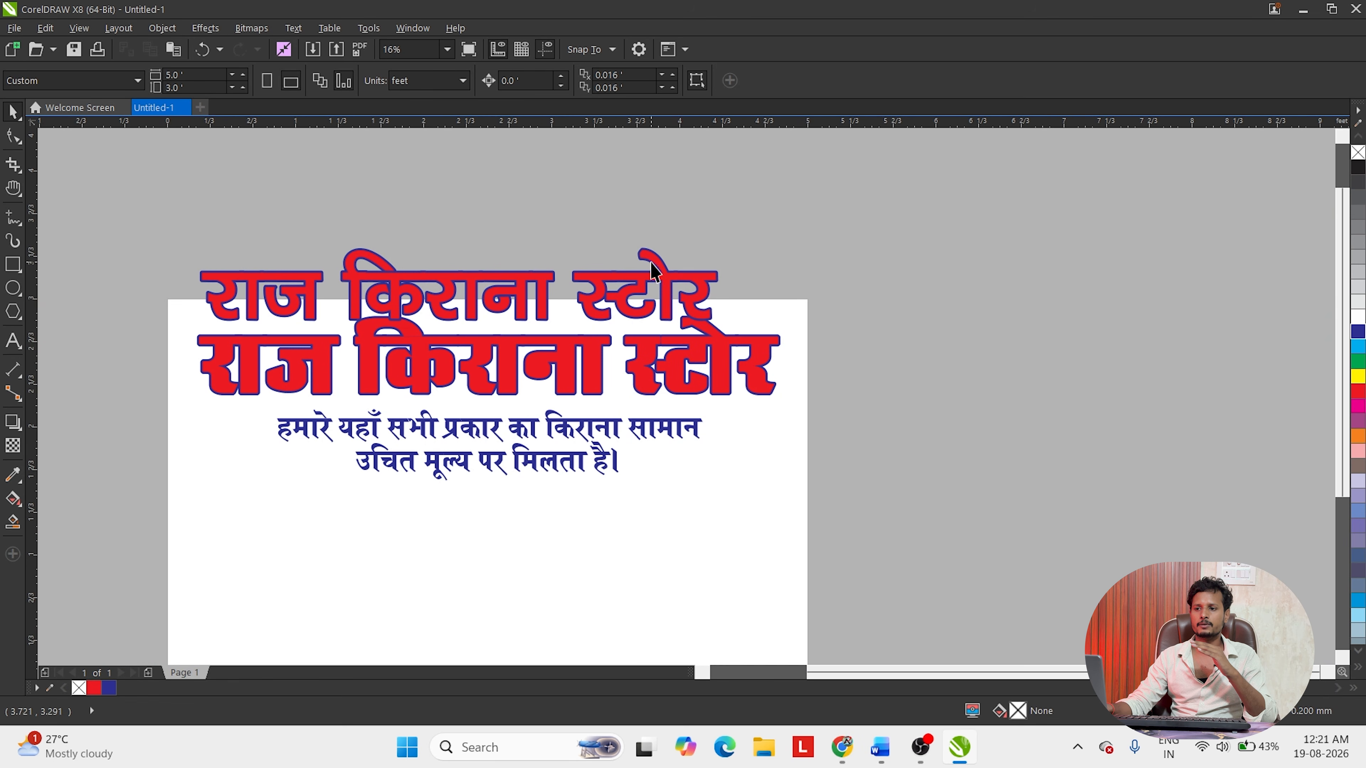
{"action": "left_click_drag", "start_coordinate": [669, 305], "coordinate": [677, 246]}
- Examine the joins between the letters of "स्टोर" in the original RAJ 01 heading
{"action": "scroll", "coordinate": [668, 386], "scroll_direction": "up", "scroll_amount": 2}
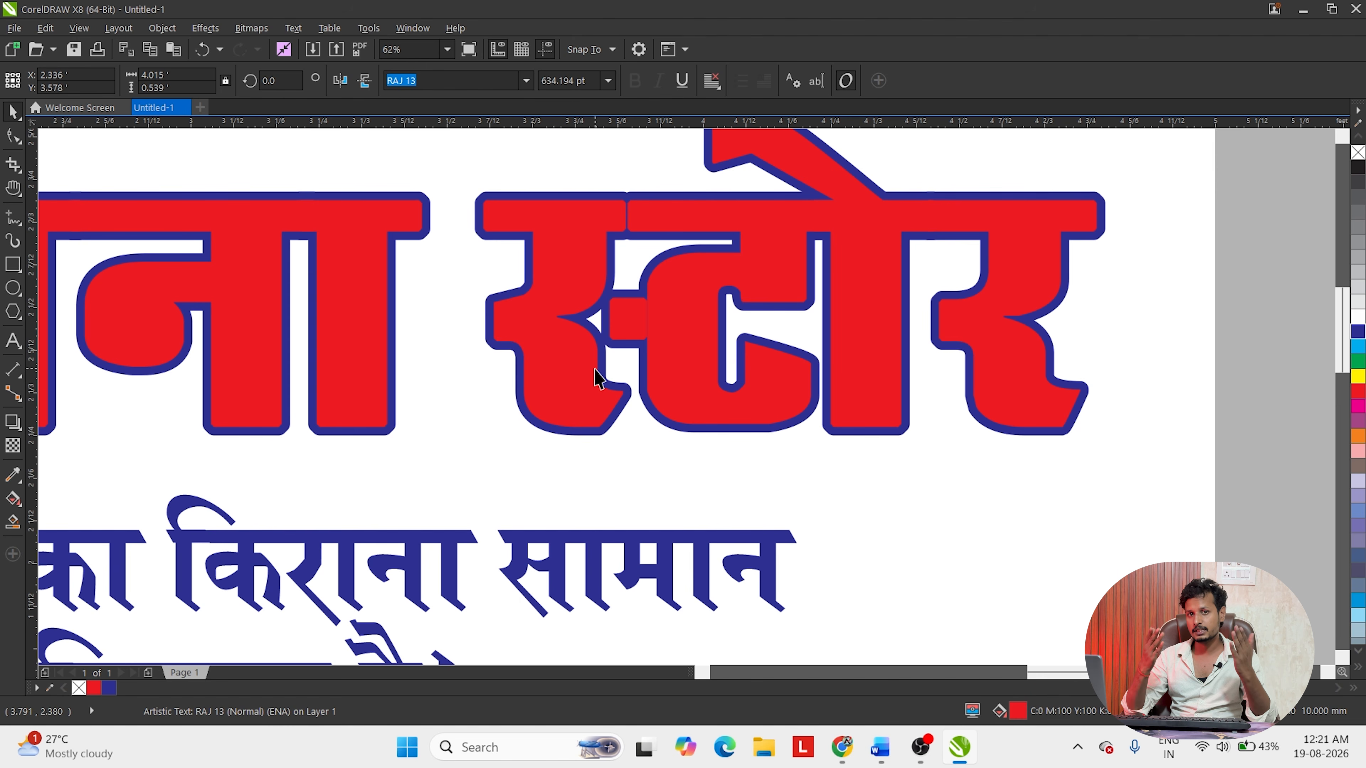
{"action": "left_click", "coordinate": [551, 383]}
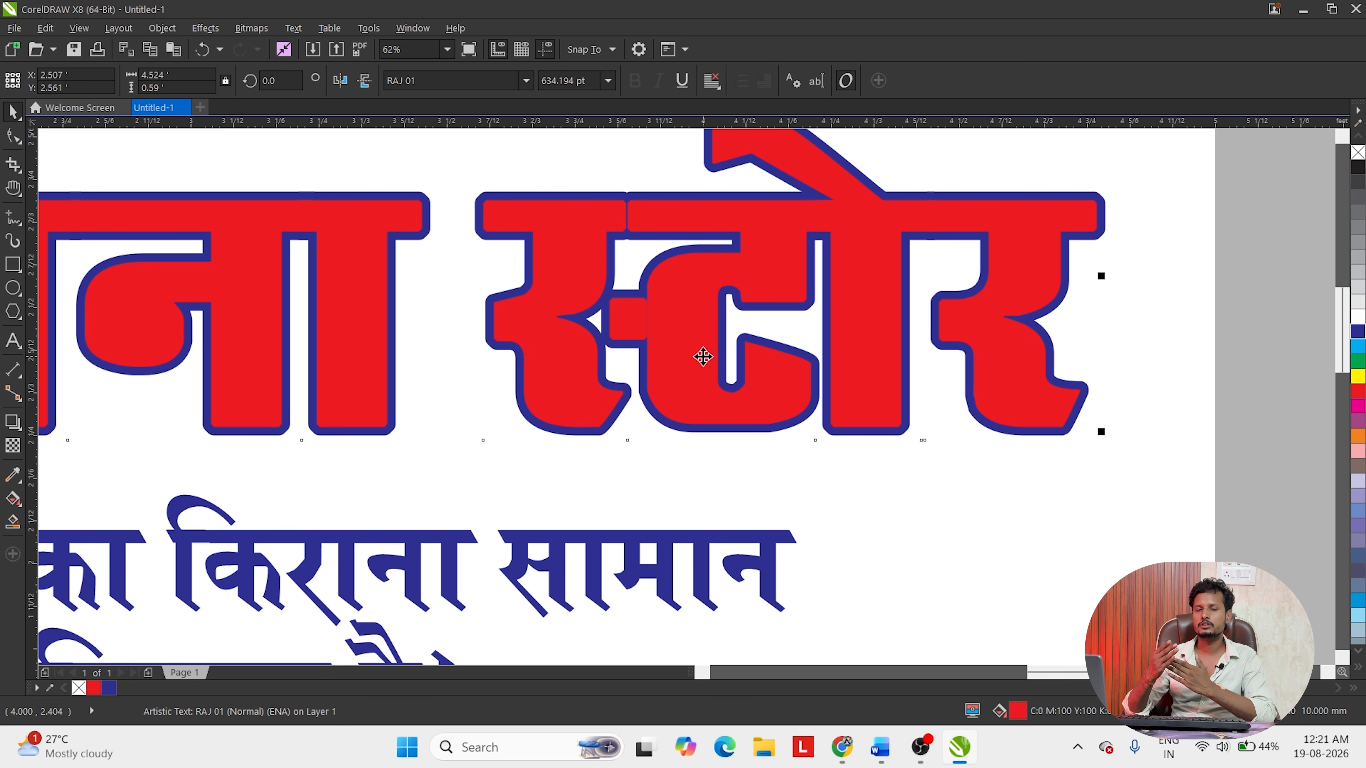
{"action": "scroll", "coordinate": [610, 195], "scroll_direction": "up", "scroll_amount": 3}
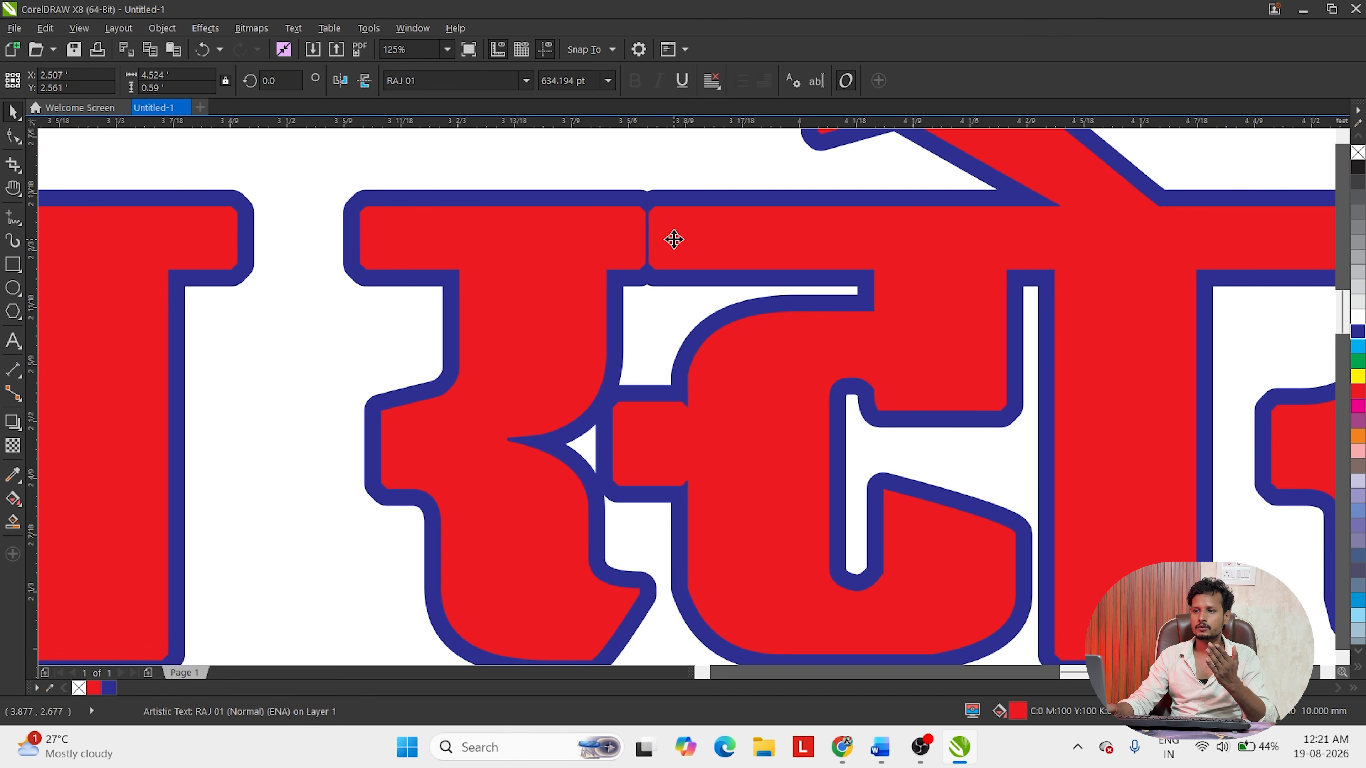
{"action": "scroll", "coordinate": [654, 240], "scroll_direction": "up", "scroll_amount": 4}
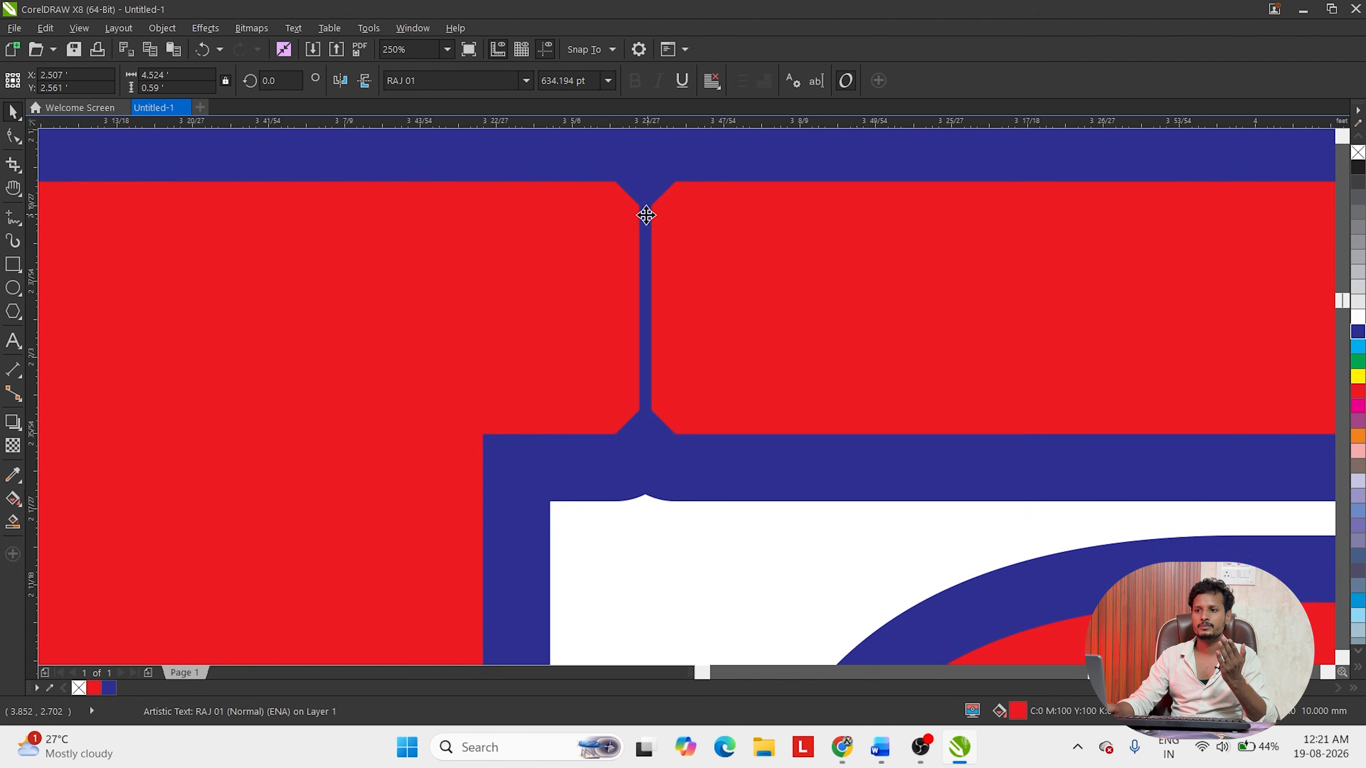
{"action": "scroll", "coordinate": [687, 198], "scroll_direction": "down", "scroll_amount": 3}
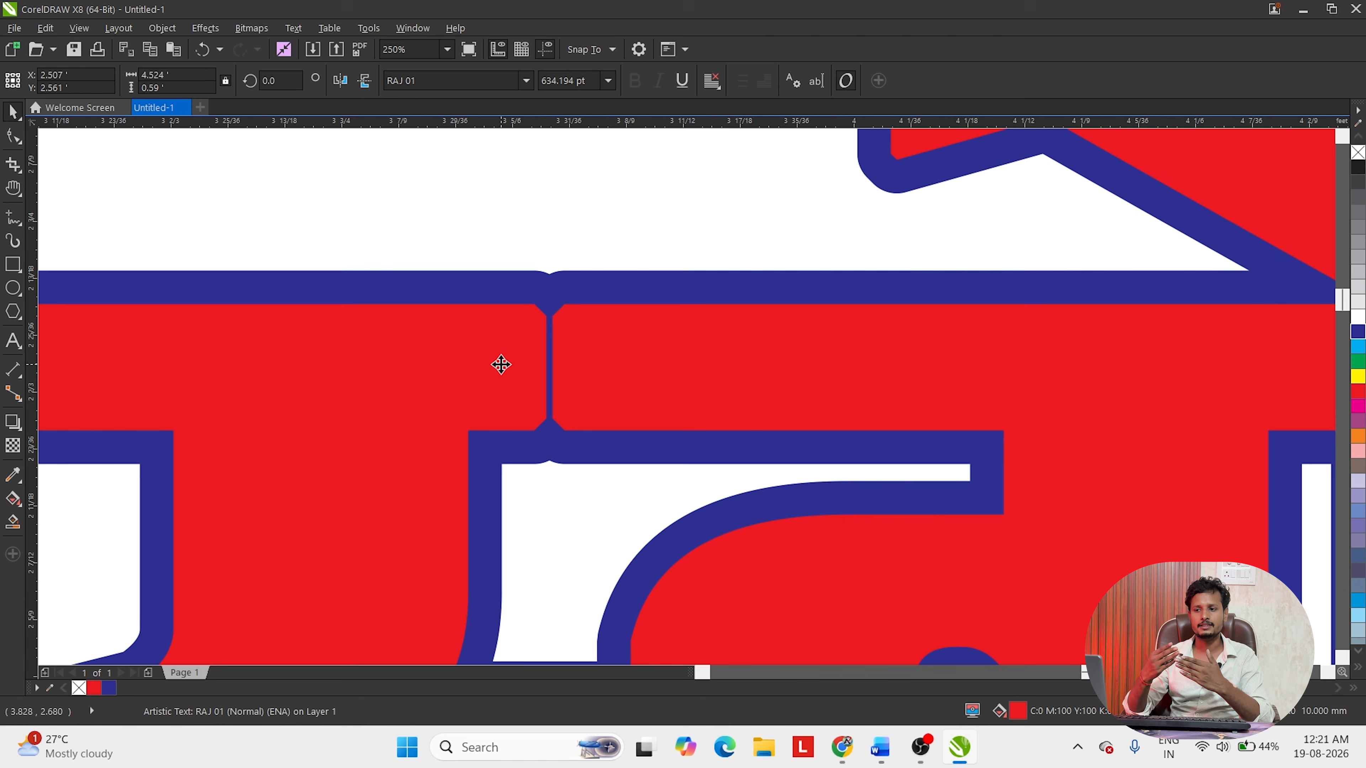
{"action": "scroll", "coordinate": [311, 262], "scroll_direction": "down", "scroll_amount": 2}
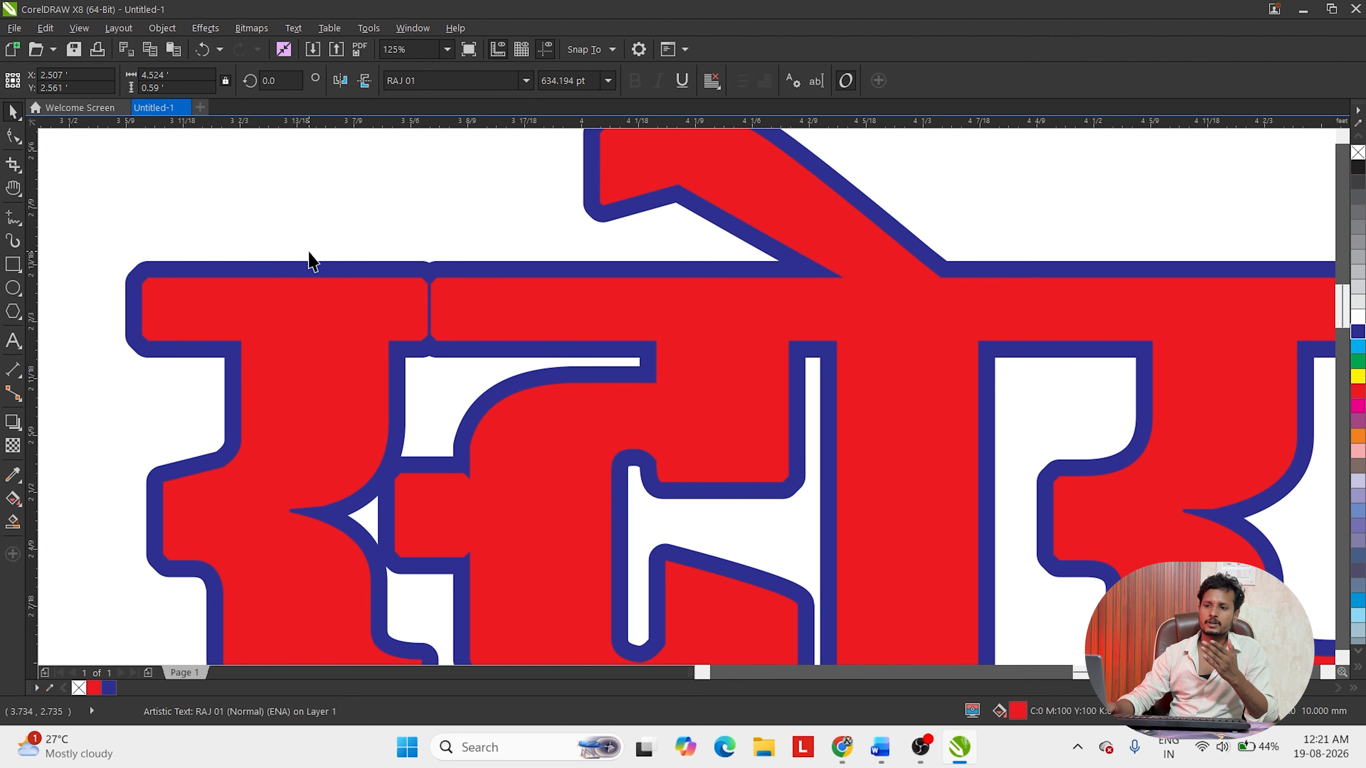
{"action": "scroll", "coordinate": [311, 263], "scroll_direction": "down", "scroll_amount": 2}
{"action": "scroll", "coordinate": [467, 290], "scroll_direction": "up", "scroll_amount": 3}
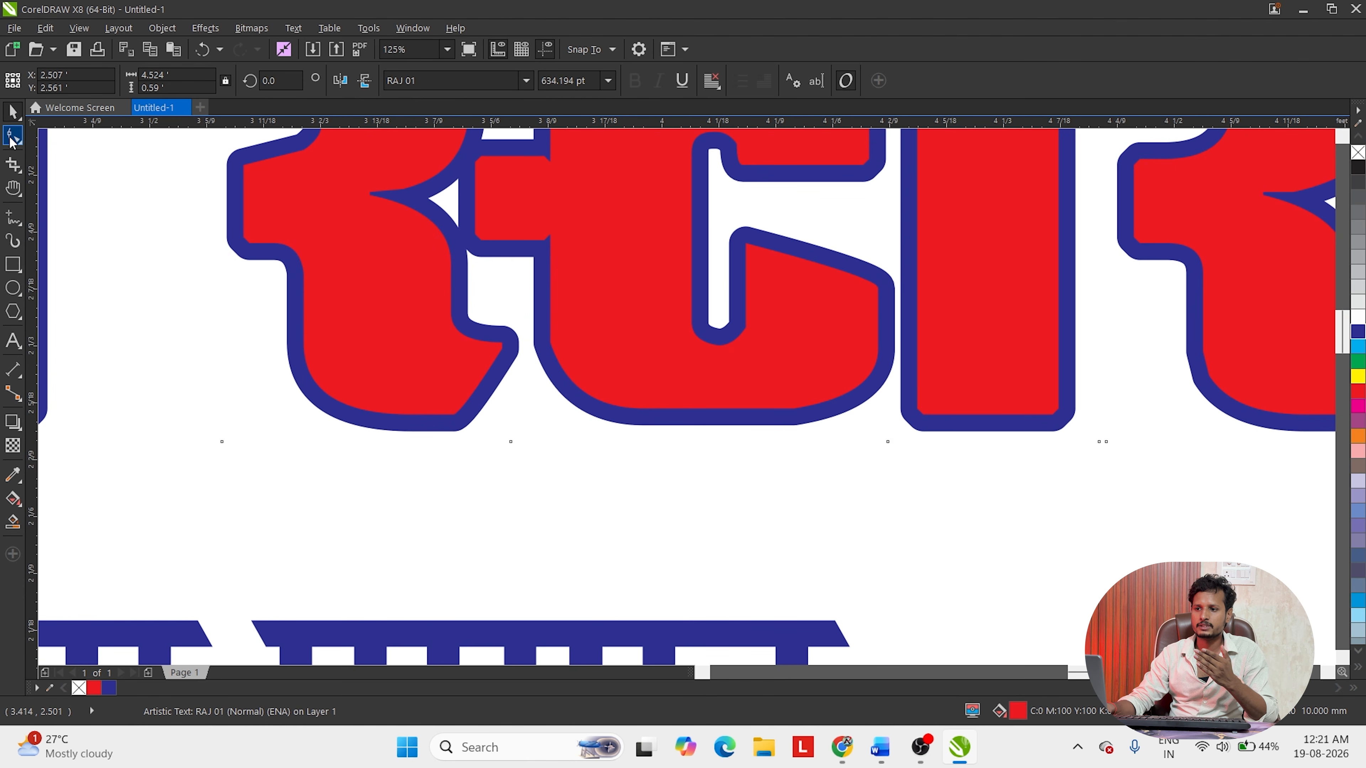
- Try to move the half-letter "स्" of "स्टोर" in the original heading down and towards "किराना", and undo the move
{"action": "left_click", "coordinate": [12, 139]}
{"action": "scroll", "coordinate": [819, 467], "scroll_direction": "up", "scroll_amount": 3}
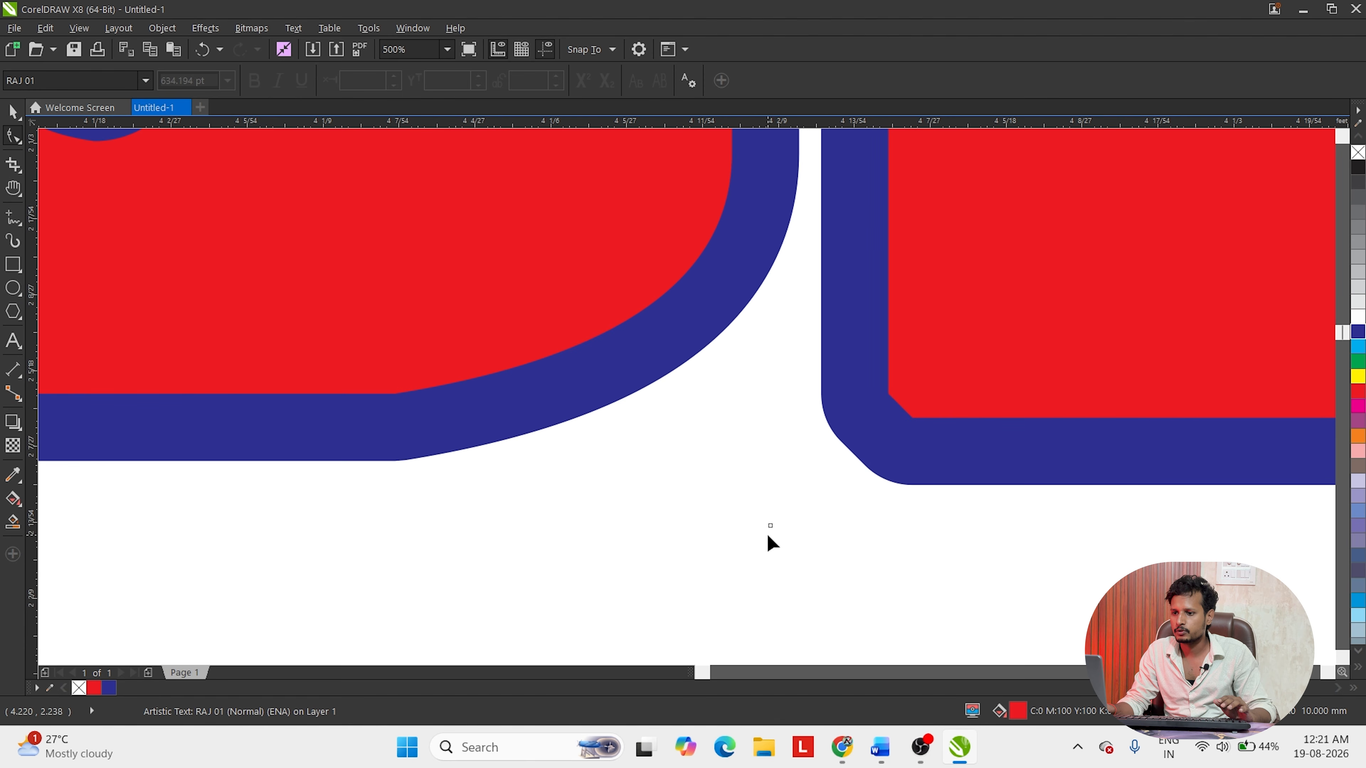
{"action": "scroll", "coordinate": [768, 535], "scroll_direction": "down", "scroll_amount": 6}
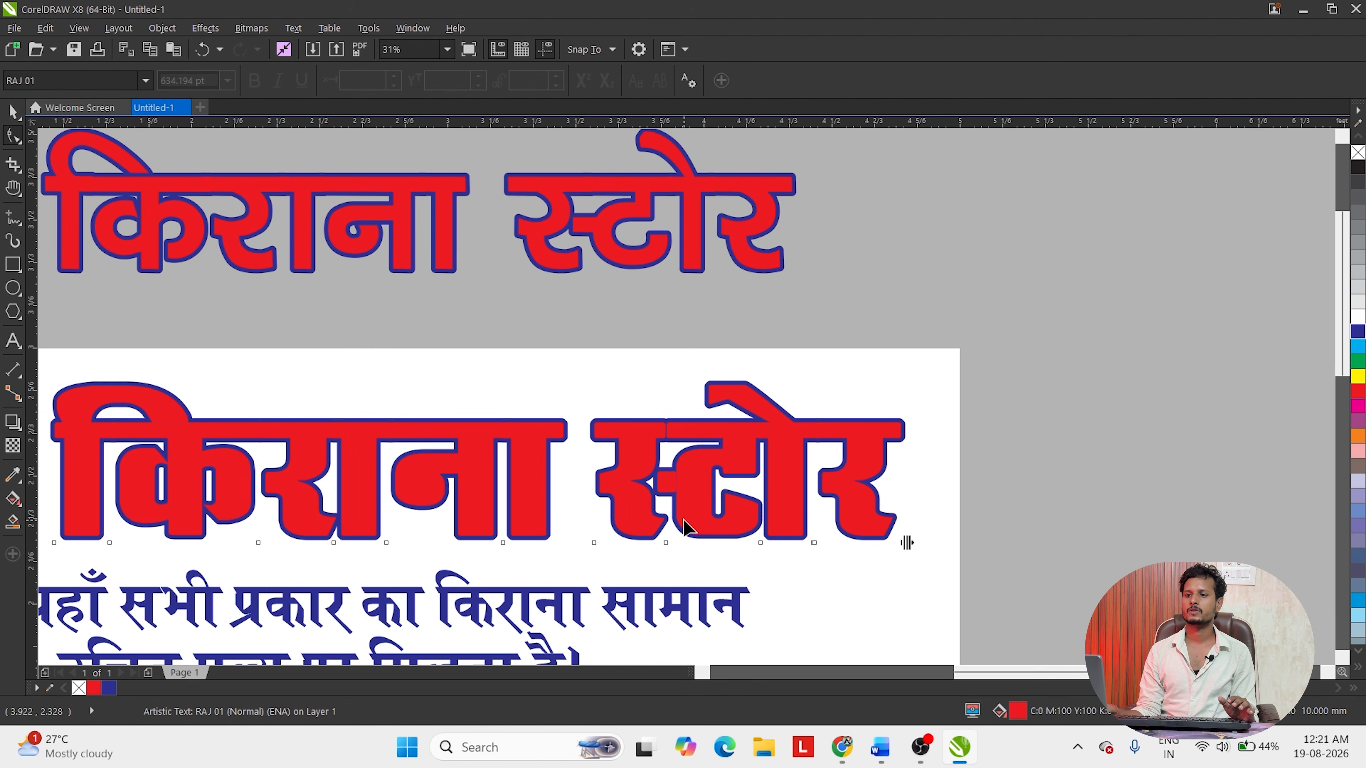
{"action": "scroll", "coordinate": [638, 563], "scroll_direction": "up", "scroll_amount": 3}
{"action": "scroll", "coordinate": [646, 551], "scroll_direction": "down", "scroll_amount": 3}
{"action": "scroll", "coordinate": [643, 563], "scroll_direction": "up", "scroll_amount": 2}
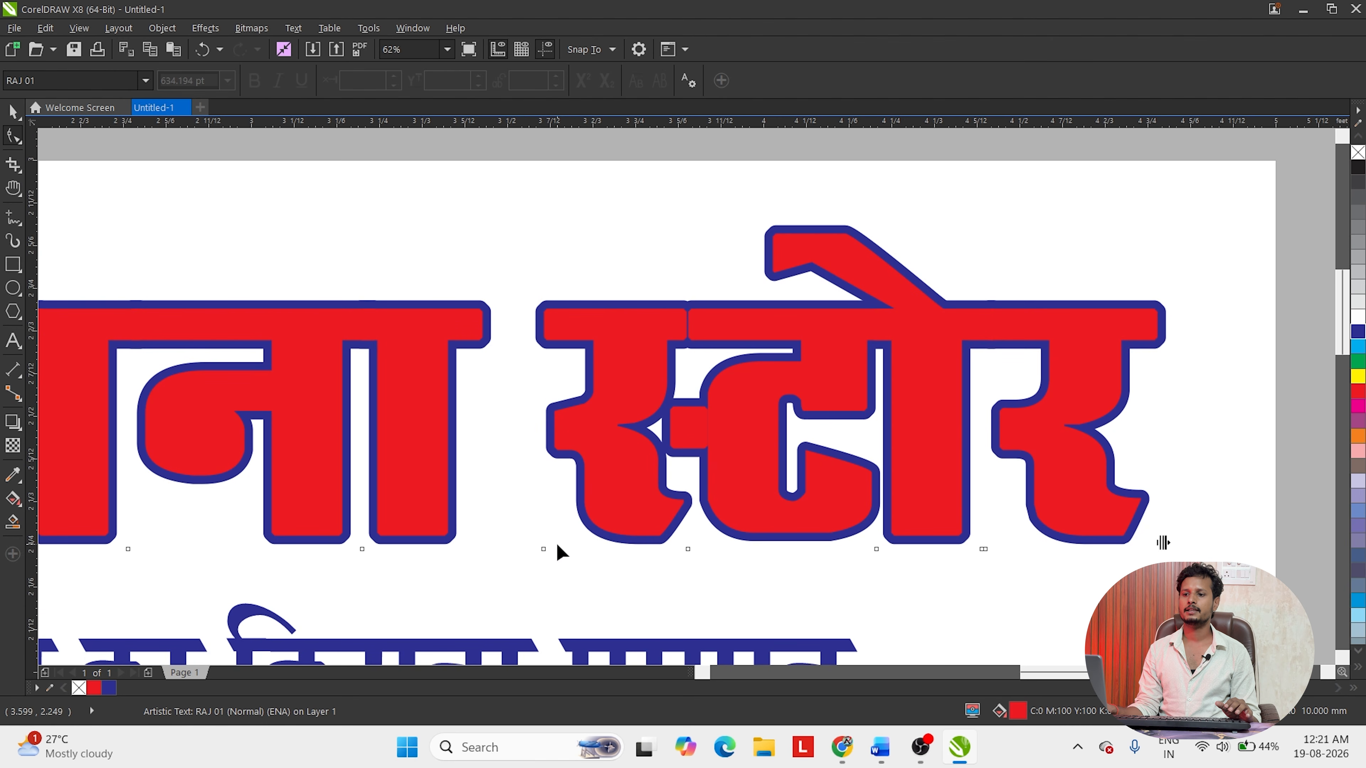
{"action": "left_click_drag", "start_coordinate": [557, 545], "coordinate": [503, 597]}
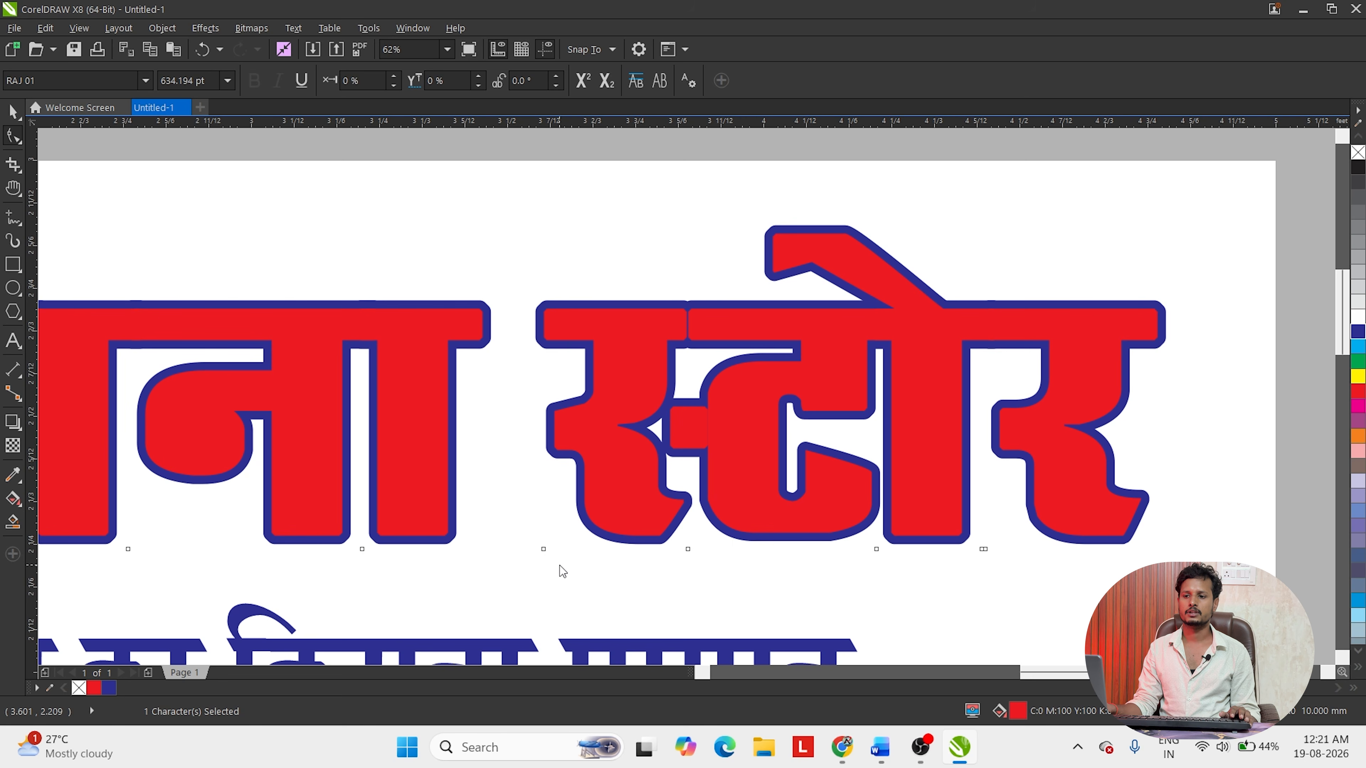
{"action": "left_click", "coordinate": [517, 600]}
{"action": "left_click_drag", "start_coordinate": [578, 510], "coordinate": [450, 606]}
{"action": "key", "text": "ctrl+z"}
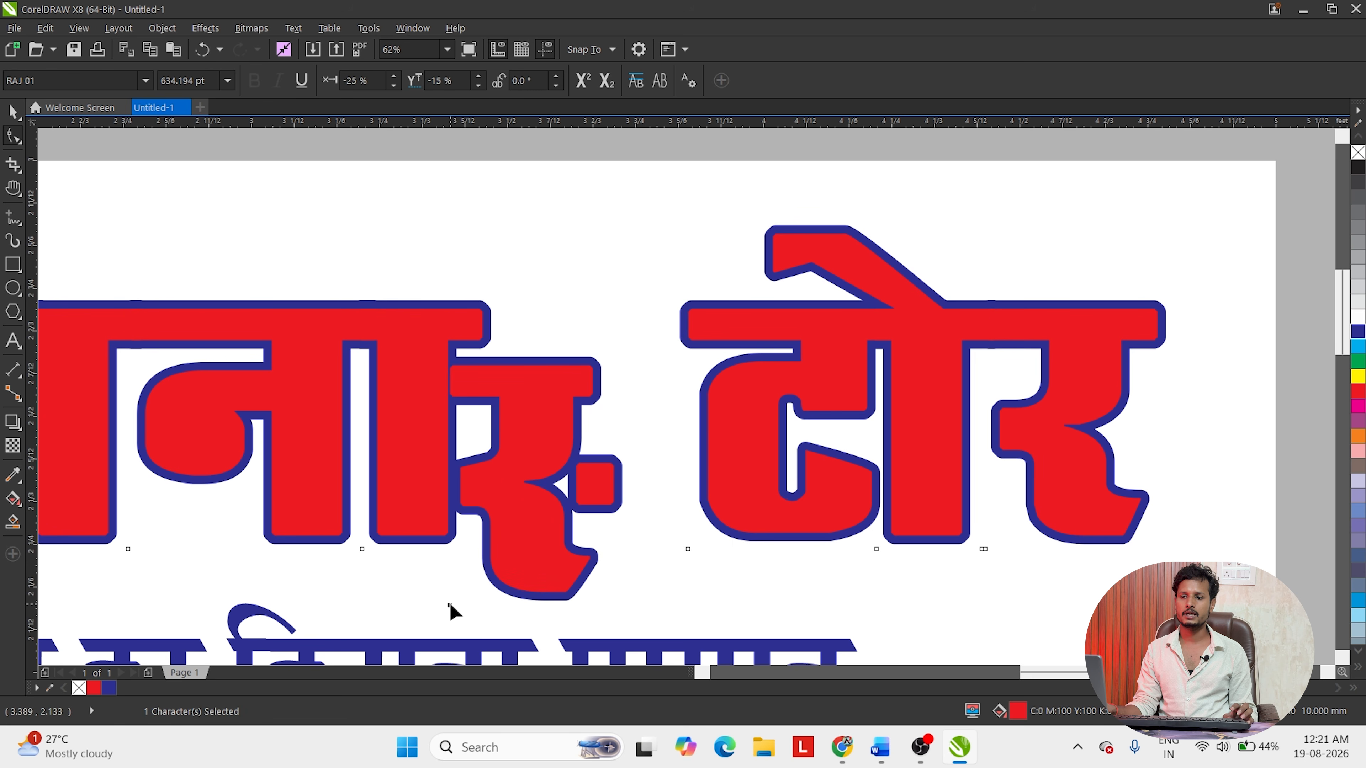
{"action": "key", "text": "ctrl+z"}
- Shift the half-letter "स्" of "स्टोर" horizontally by 1% towards "टो" to close the gap in the top line
{"action": "left_click_drag", "start_coordinate": [537, 512], "coordinate": [627, 610]}
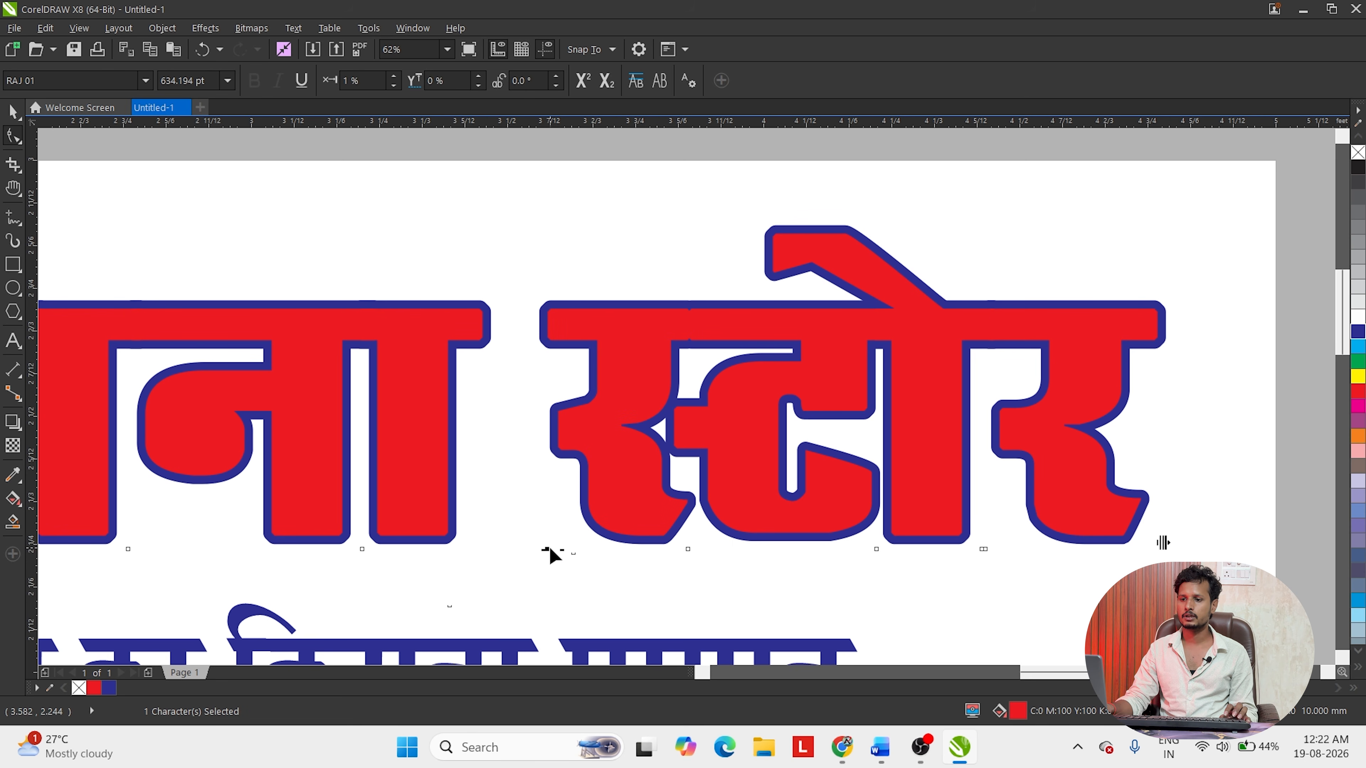
{"action": "left_click_drag", "start_coordinate": [529, 538], "coordinate": [550, 558]}
{"action": "left_click", "coordinate": [731, 343]}
- Inspect the repaired join in the top line of "स्टोर" up close and in the overall heading
{"action": "scroll", "coordinate": [696, 403], "scroll_direction": "down", "scroll_amount": 2}
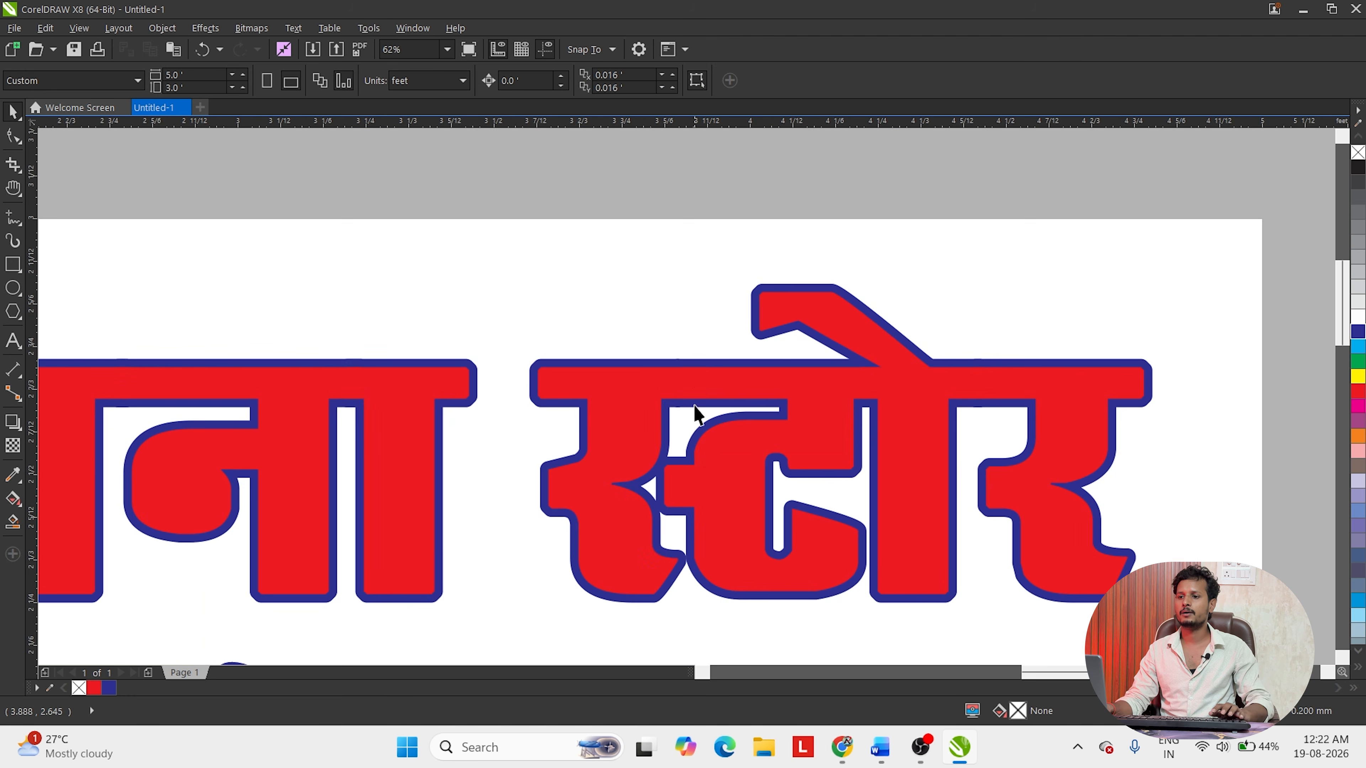
{"action": "scroll", "coordinate": [686, 364], "scroll_direction": "up", "scroll_amount": 2}
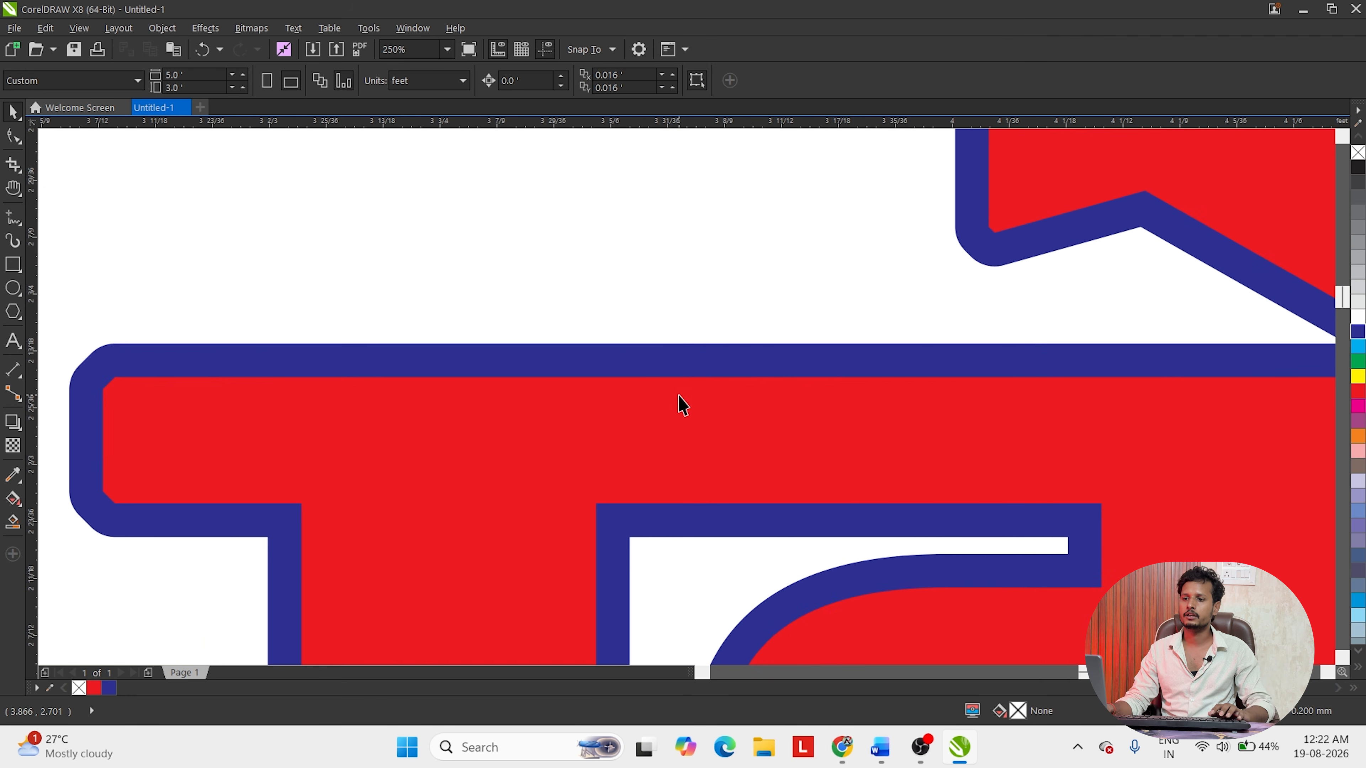
{"action": "scroll", "coordinate": [698, 338], "scroll_direction": "down", "scroll_amount": 3}
{"action": "scroll", "coordinate": [694, 358], "scroll_direction": "up", "scroll_amount": 2}
{"action": "scroll", "coordinate": [694, 377], "scroll_direction": "down", "scroll_amount": 2}
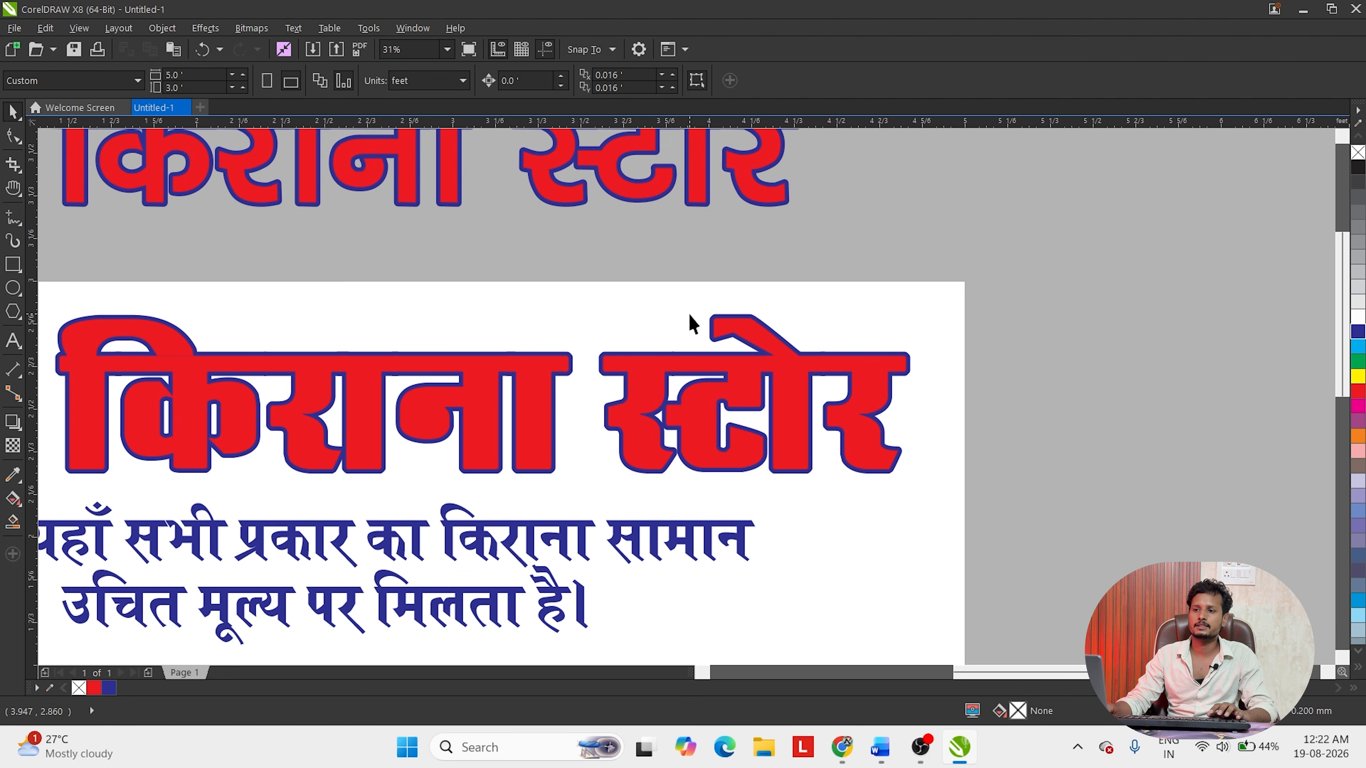
{"action": "scroll", "coordinate": [687, 361], "scroll_direction": "up", "scroll_amount": 2}
{"action": "scroll", "coordinate": [595, 375], "scroll_direction": "down", "scroll_amount": 3}
{"action": "scroll", "coordinate": [705, 300], "scroll_direction": "up", "scroll_amount": 3}
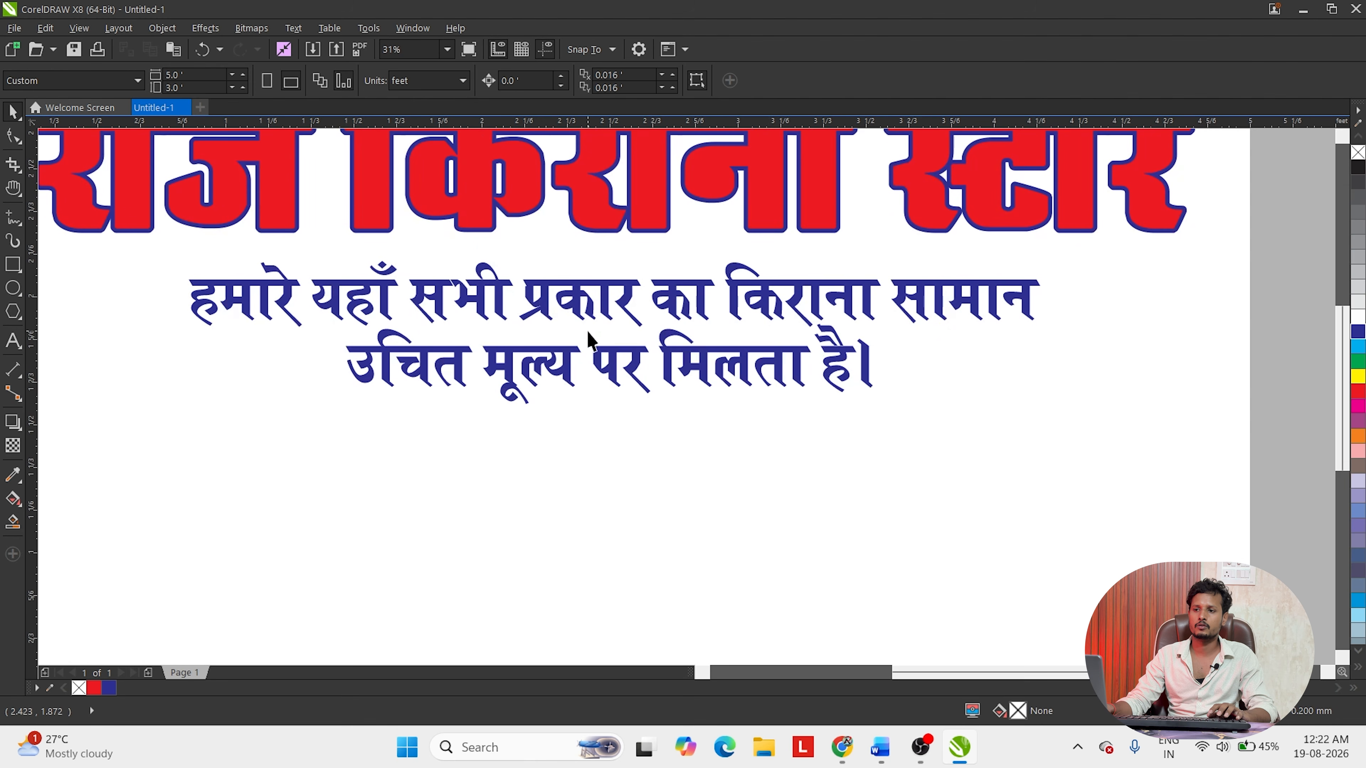
- Shift the "ा" stroke of "राज" in the original heading horizontally by 3%, away from the overlapping "र"
{"action": "left_click", "coordinate": [307, 332]}
{"action": "scroll", "coordinate": [307, 332], "scroll_direction": "up", "scroll_amount": 3}
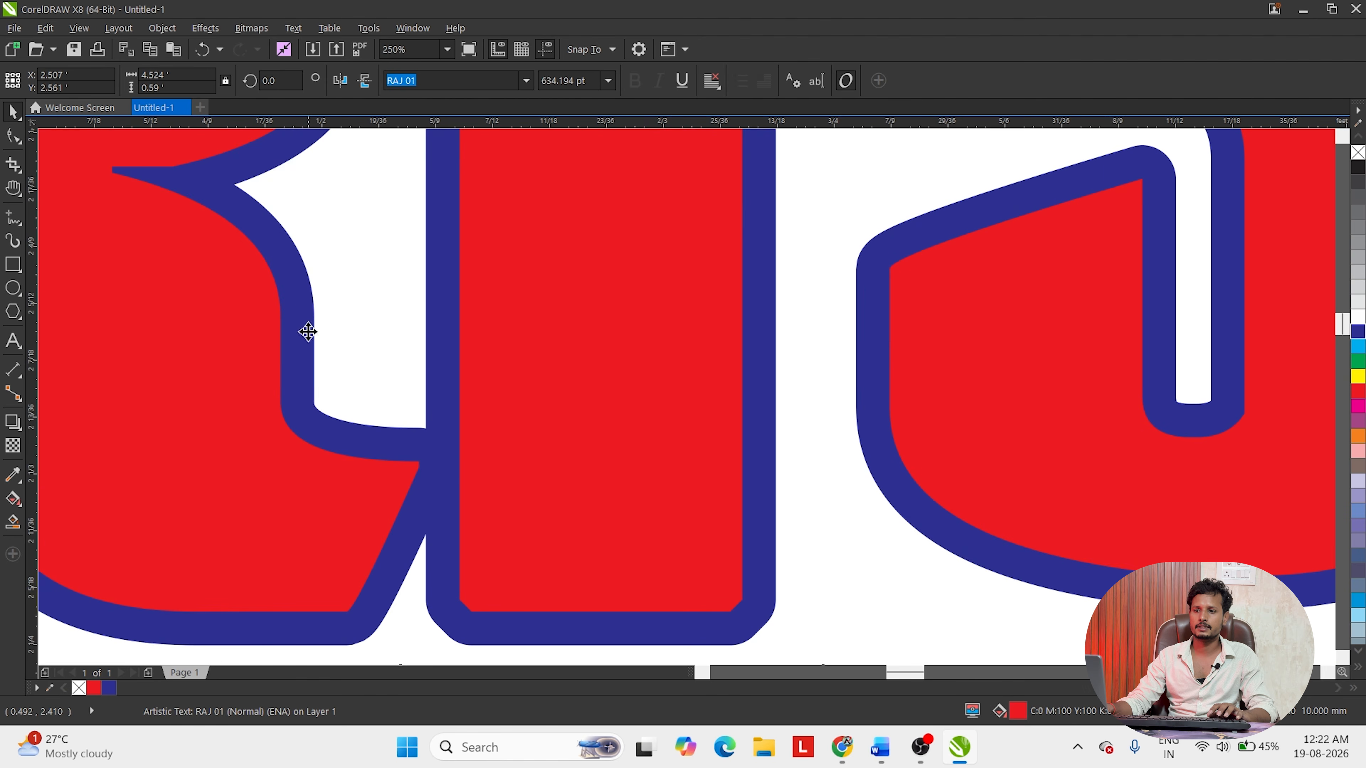
{"action": "scroll", "coordinate": [447, 481], "scroll_direction": "down", "scroll_amount": 2}
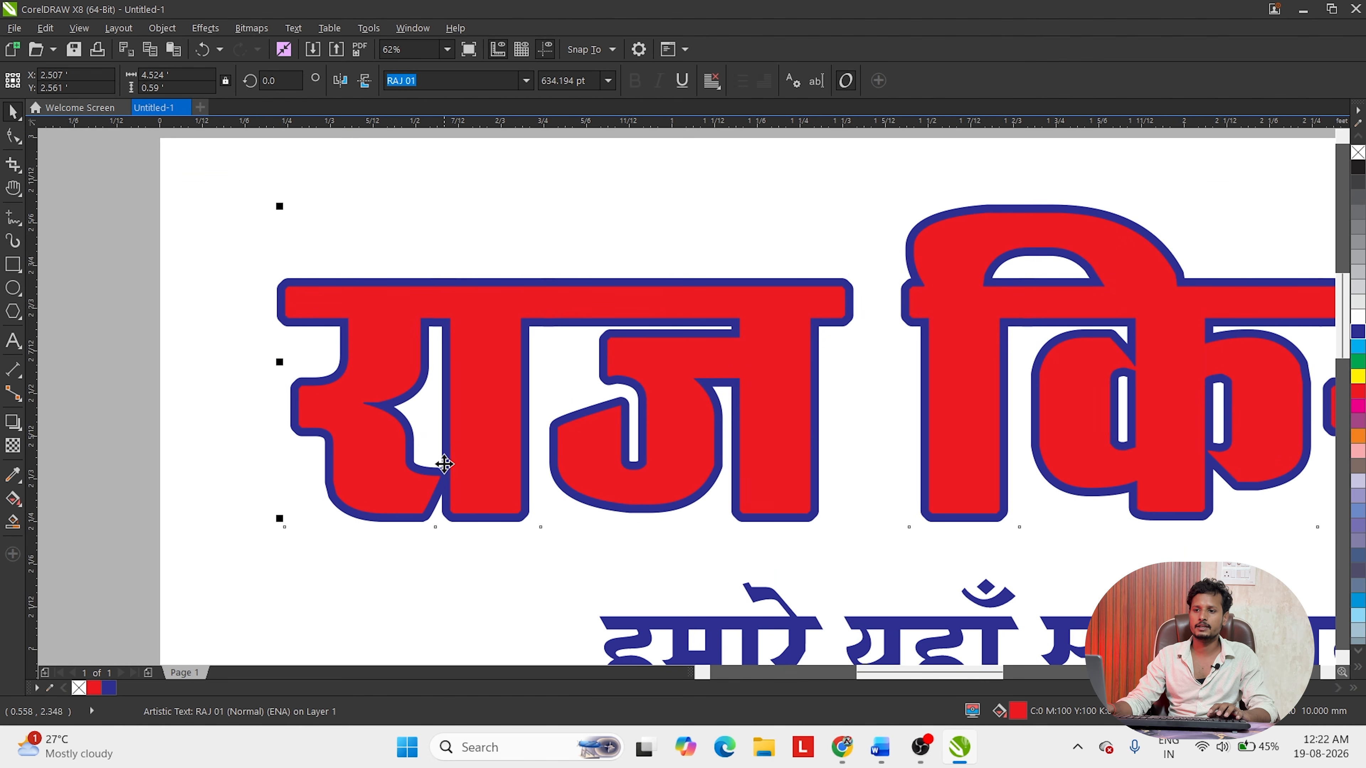
{"action": "scroll", "coordinate": [435, 514], "scroll_direction": "up", "scroll_amount": 2}
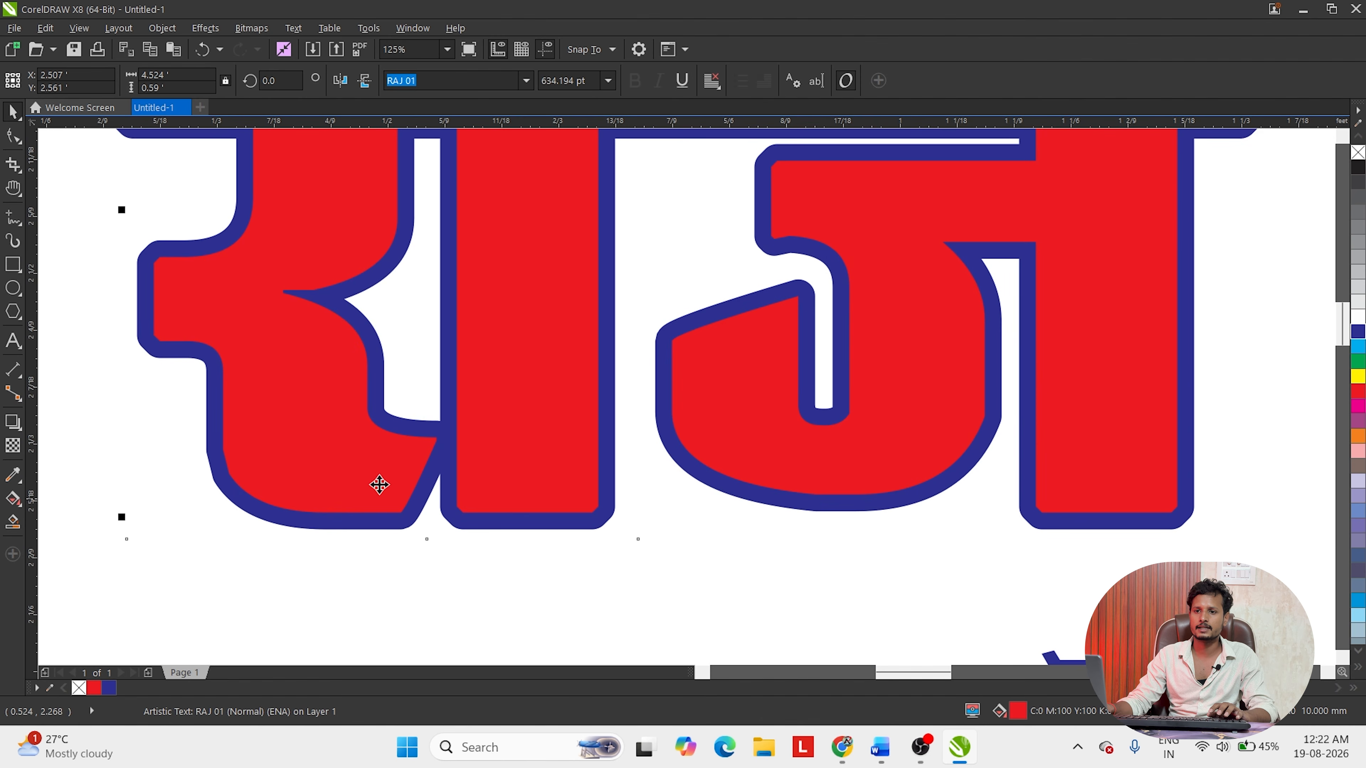
{"action": "left_click", "coordinate": [18, 142]}
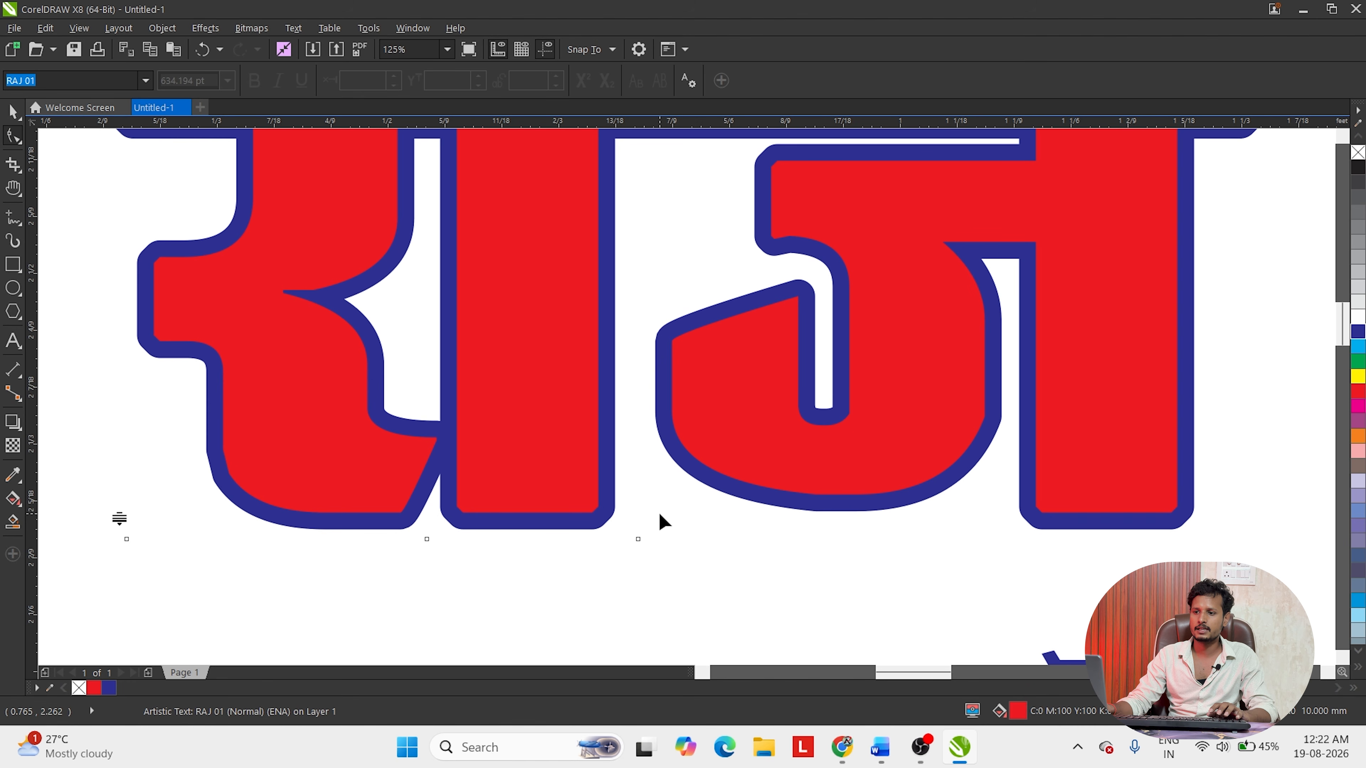
{"action": "left_click", "coordinate": [637, 539]}
{"action": "scroll", "coordinate": [625, 580], "scroll_direction": "down", "scroll_amount": 2}
{"action": "scroll", "coordinate": [591, 565], "scroll_direction": "up", "scroll_amount": 4}
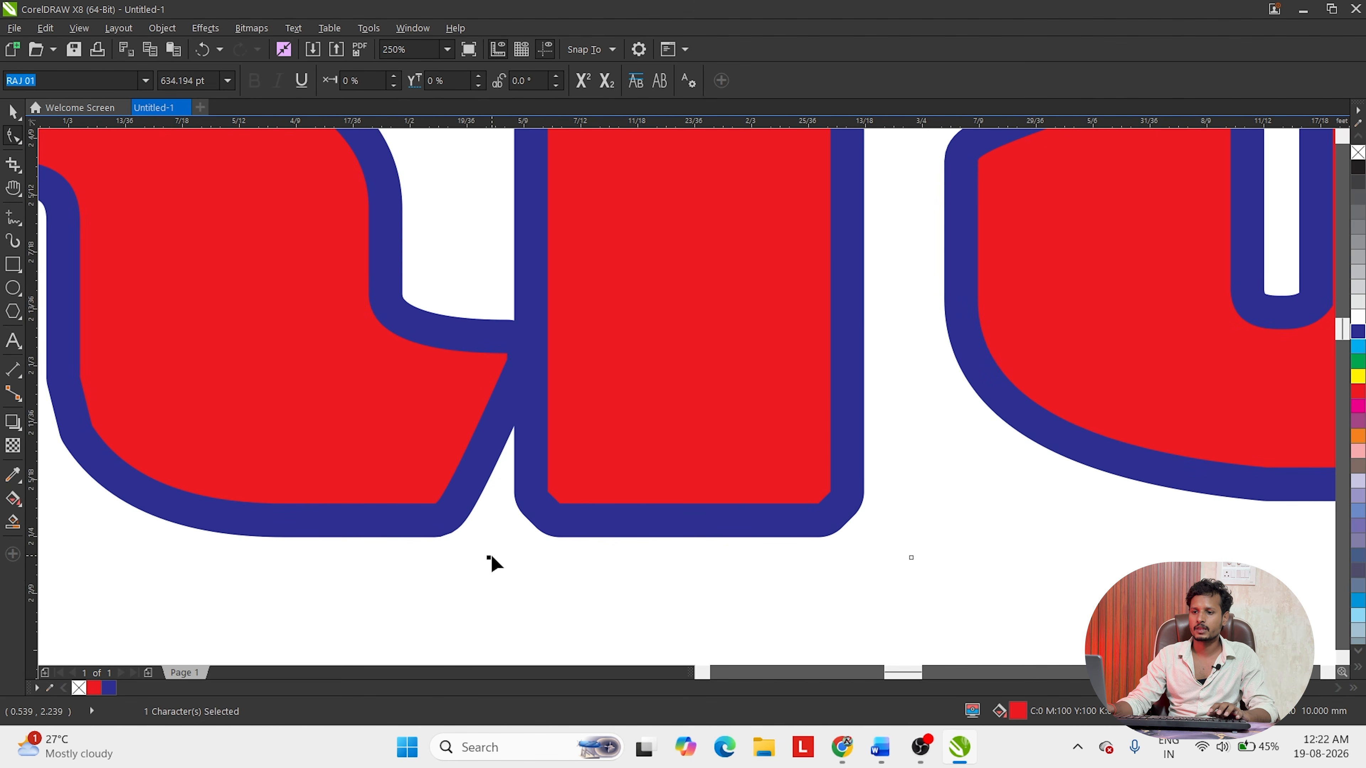
{"action": "scroll", "coordinate": [491, 562], "scroll_direction": "down", "scroll_amount": 2}
{"action": "scroll", "coordinate": [491, 571], "scroll_direction": "up", "scroll_amount": 2}
{"action": "scroll", "coordinate": [494, 592], "scroll_direction": "down", "scroll_amount": 1}
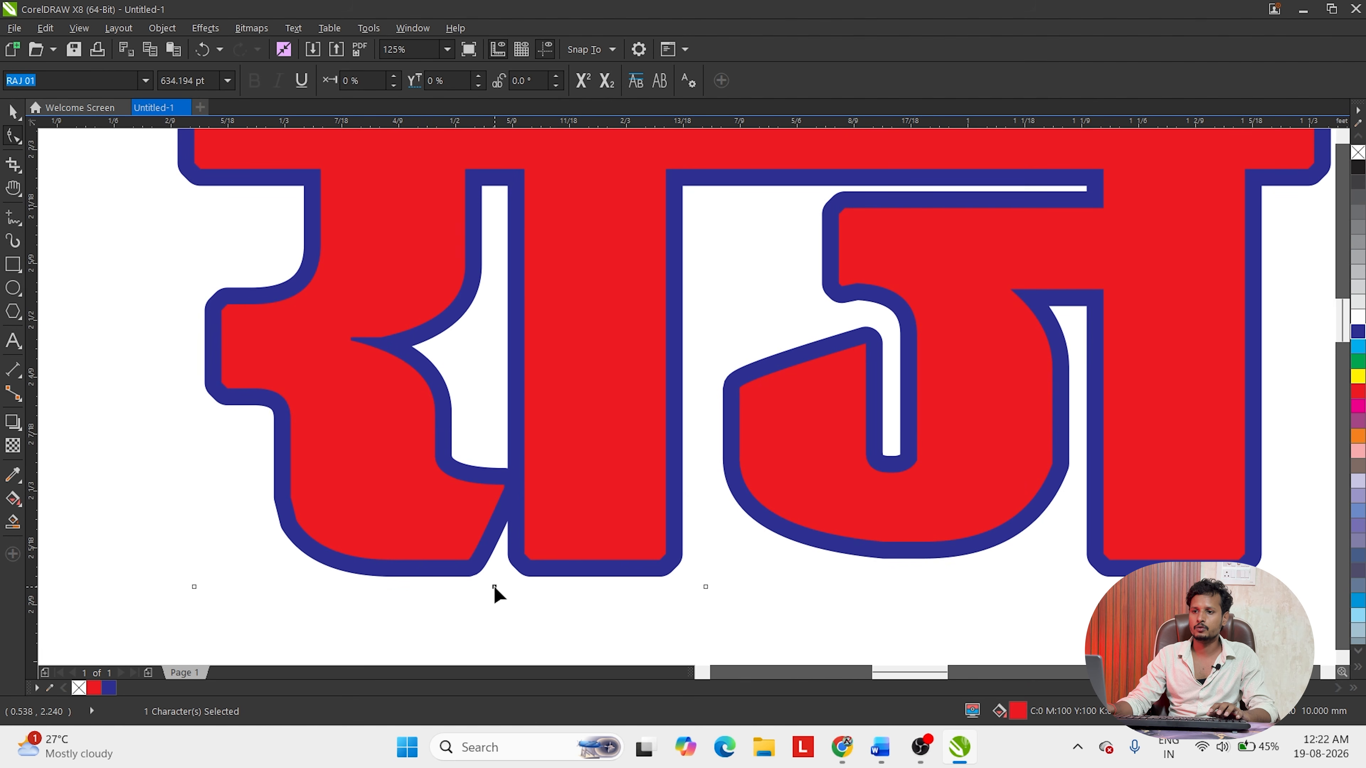
{"action": "left_click_drag", "start_coordinate": [494, 589], "coordinate": [561, 610]}
{"action": "scroll", "coordinate": [600, 599], "scroll_direction": "down", "scroll_amount": 1}
{"action": "scroll", "coordinate": [556, 584], "scroll_direction": "up", "scroll_amount": 1}
{"action": "scroll", "coordinate": [559, 589], "scroll_direction": "down", "scroll_amount": 1}
{"action": "scroll", "coordinate": [645, 606], "scroll_direction": "down", "scroll_amount": 1}
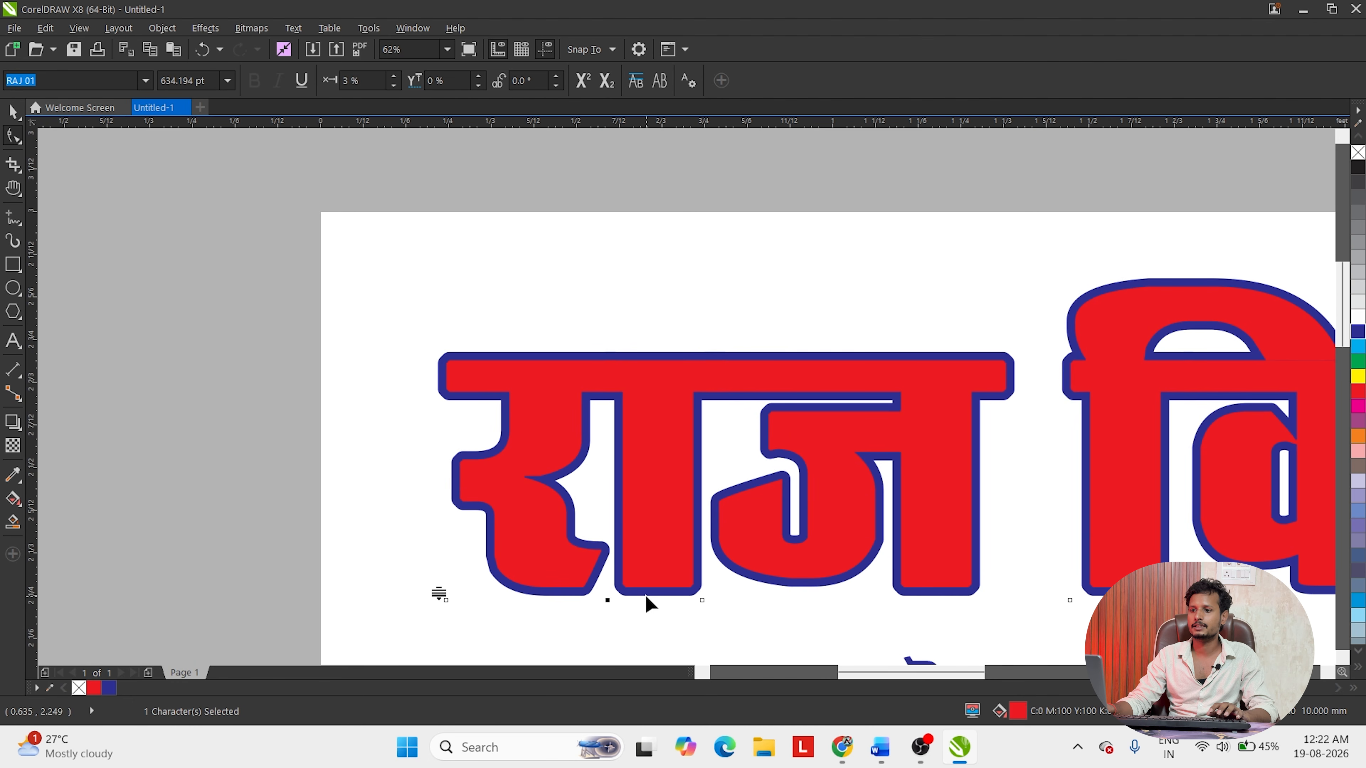
{"action": "key", "text": "space"}
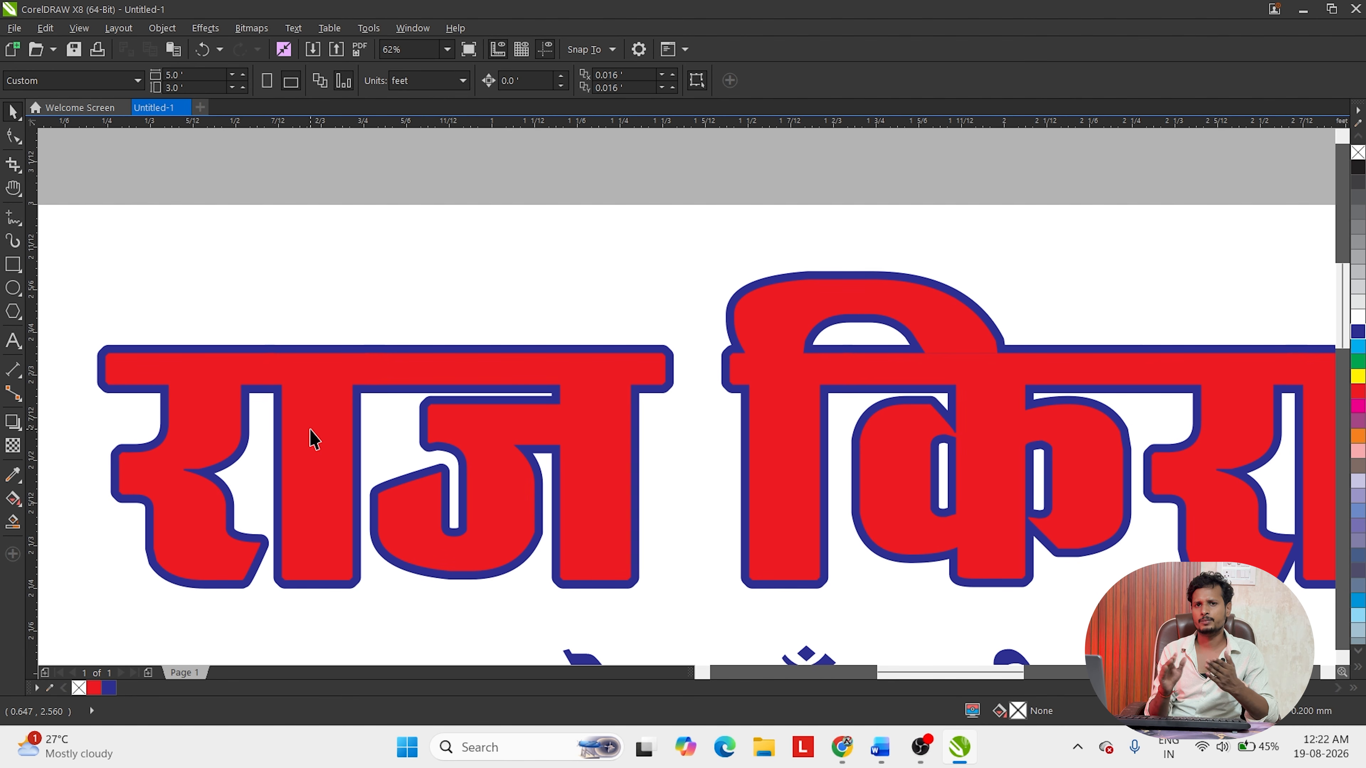
- Preview other fonts on the original heading and keep RAJ 01
{"action": "scroll", "coordinate": [310, 440], "scroll_direction": "down", "scroll_amount": 5}
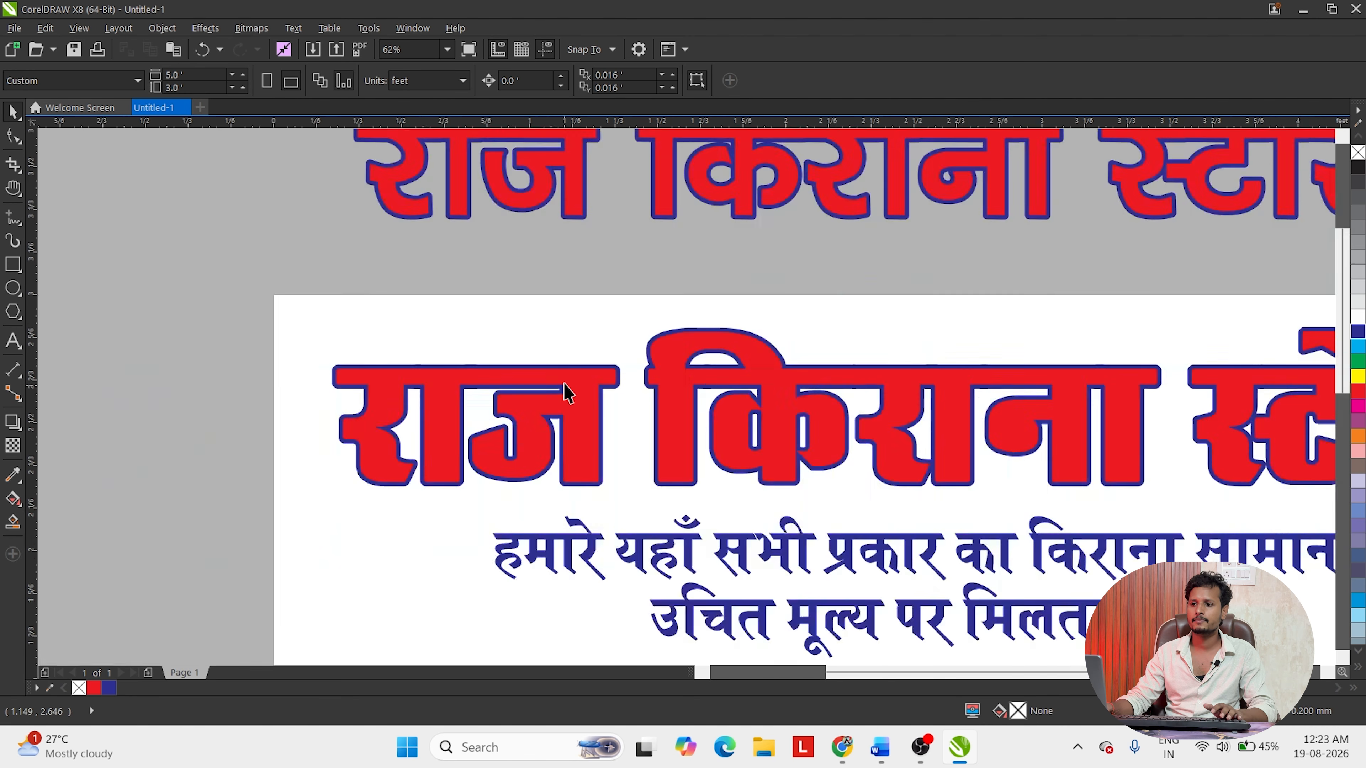
{"action": "left_click", "coordinate": [758, 328]}
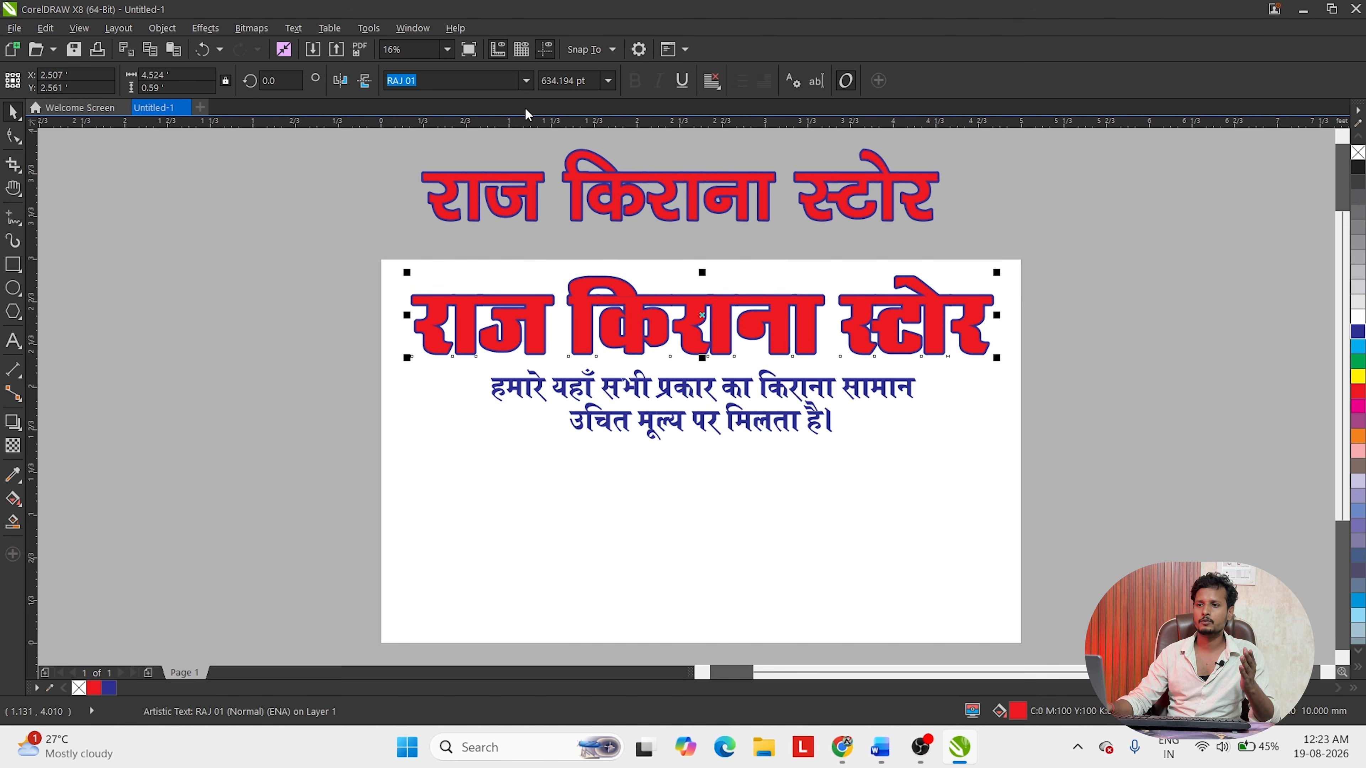
{"action": "left_click", "coordinate": [527, 80]}
{"action": "scroll", "coordinate": [499, 314], "scroll_direction": "down", "scroll_amount": 3}
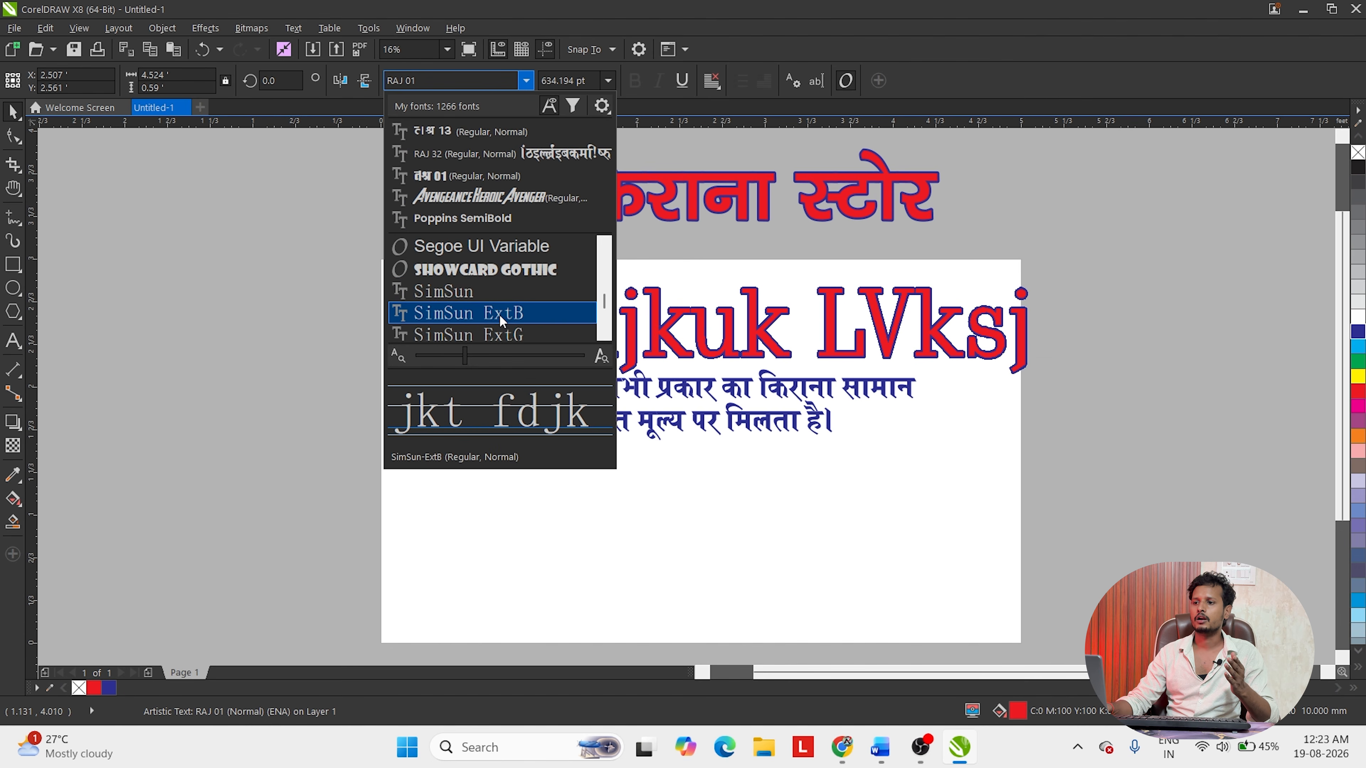
{"action": "left_click", "coordinate": [1220, 268]}
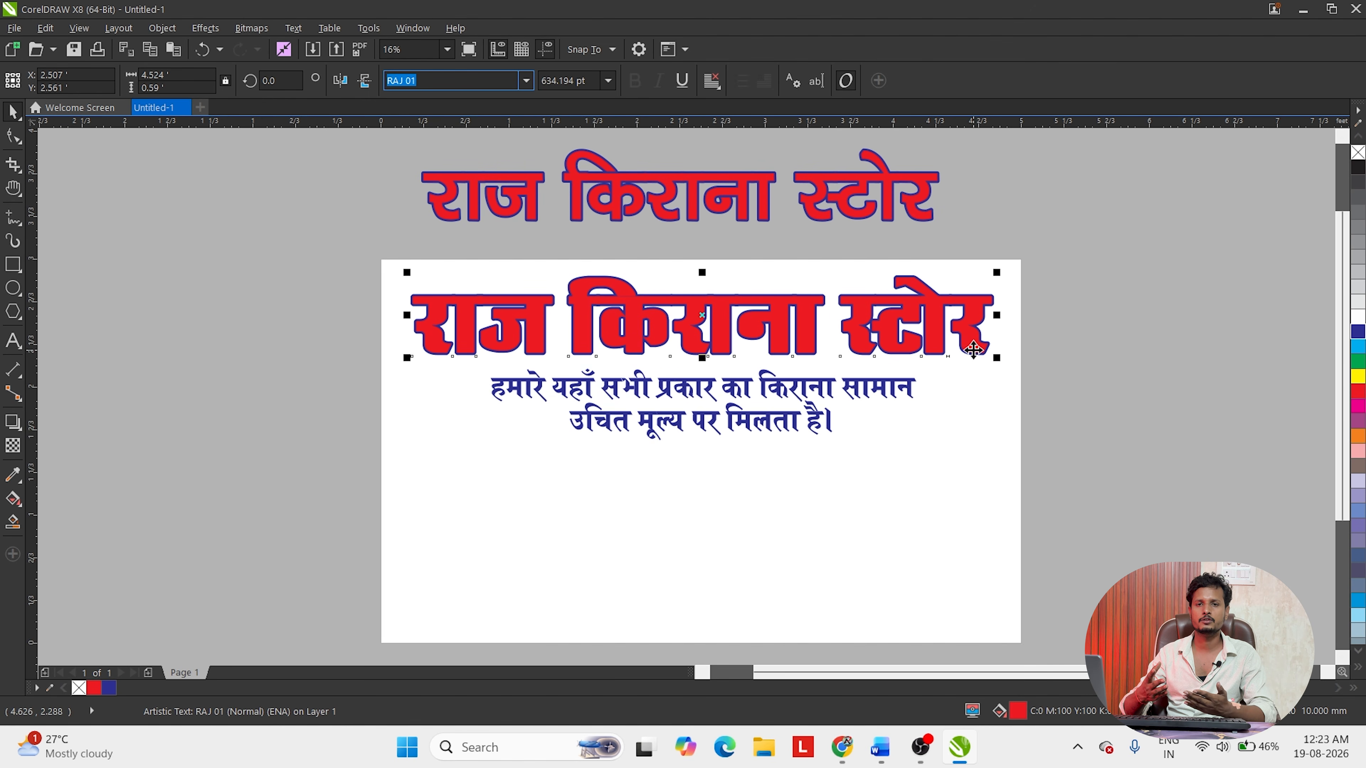
- Move the original heading below the two-line tagline and give it a white-to-cyan blended shadow extending downwards behind the red letters
{"action": "left_click_drag", "start_coordinate": [699, 339], "coordinate": [647, 404]}
{"action": "key", "text": "h"}
{"action": "key", "text": "space"}
{"action": "left_click", "coordinate": [1216, 207]}
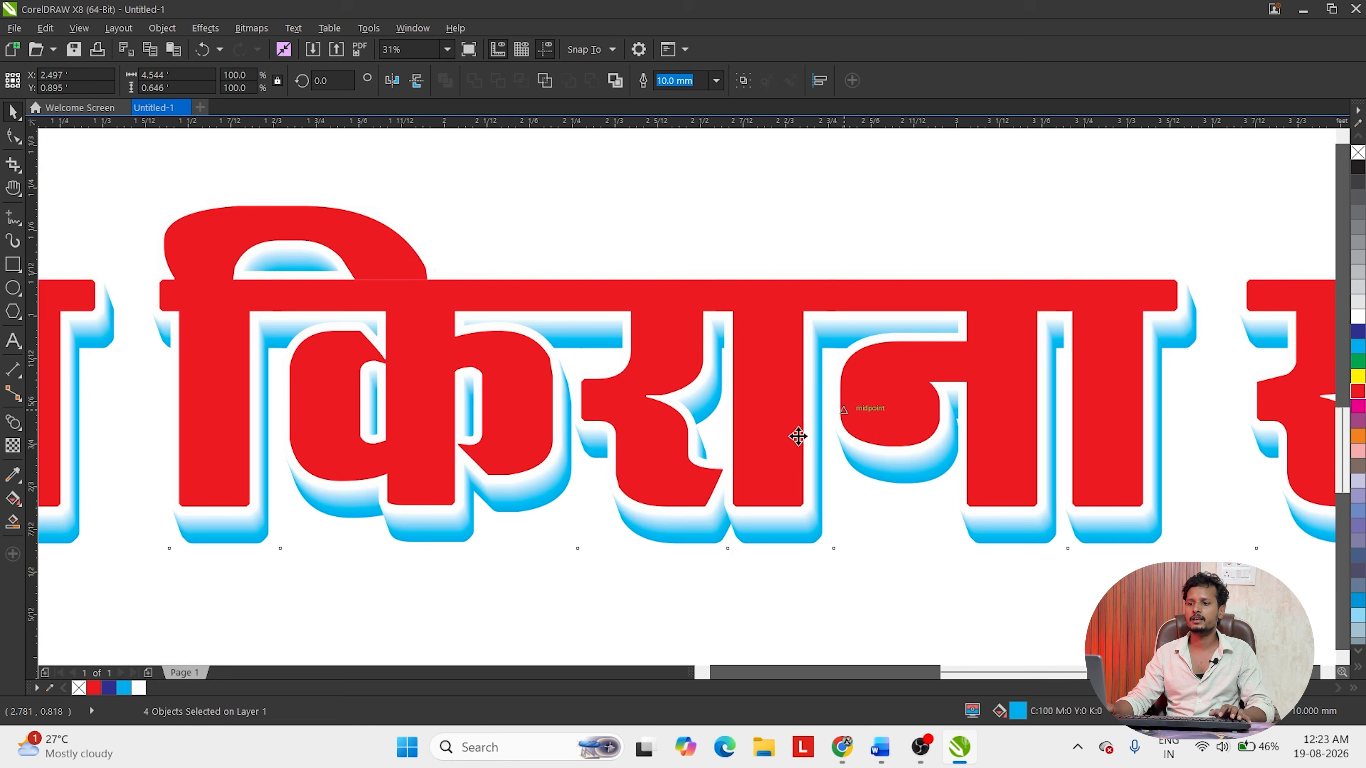
{"action": "scroll", "coordinate": [650, 329], "scroll_direction": "down", "scroll_amount": 6}
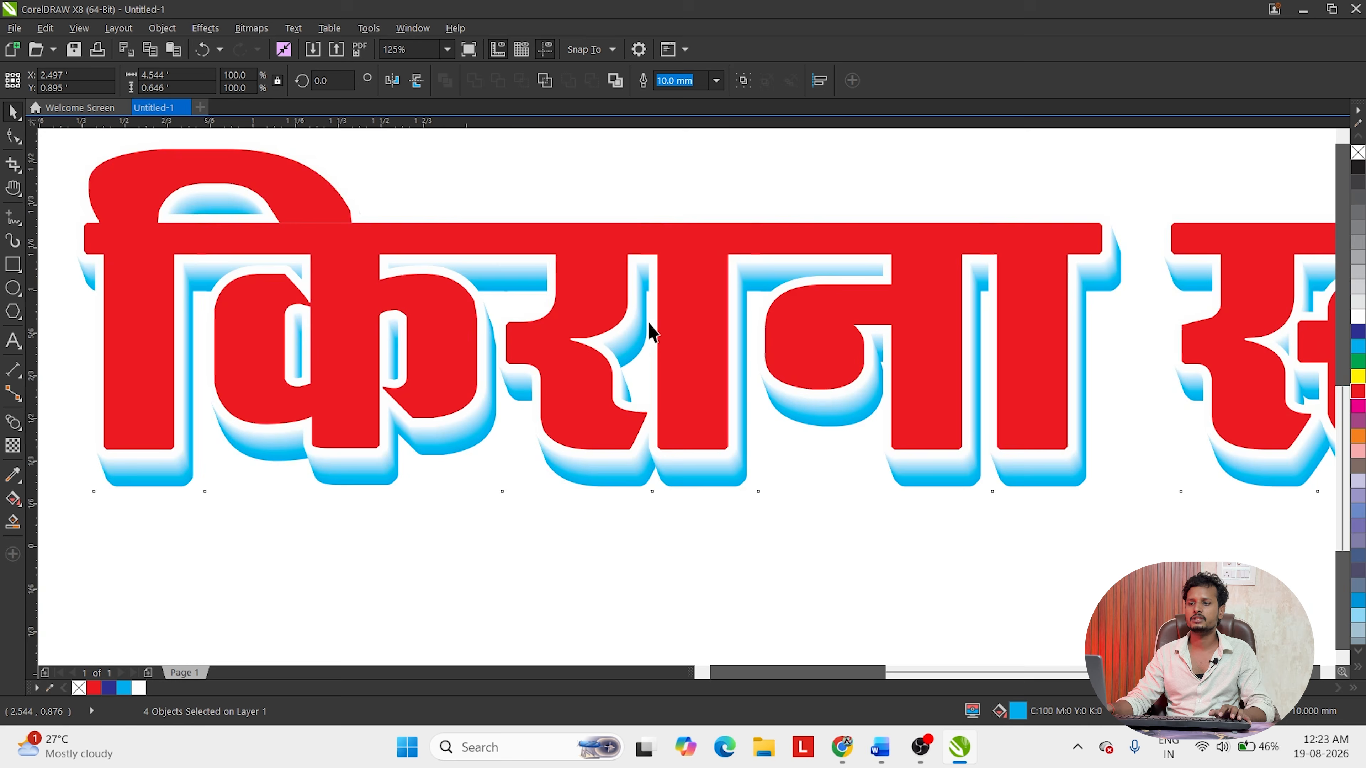
{"action": "scroll", "coordinate": [633, 334], "scroll_direction": "up", "scroll_amount": 2}
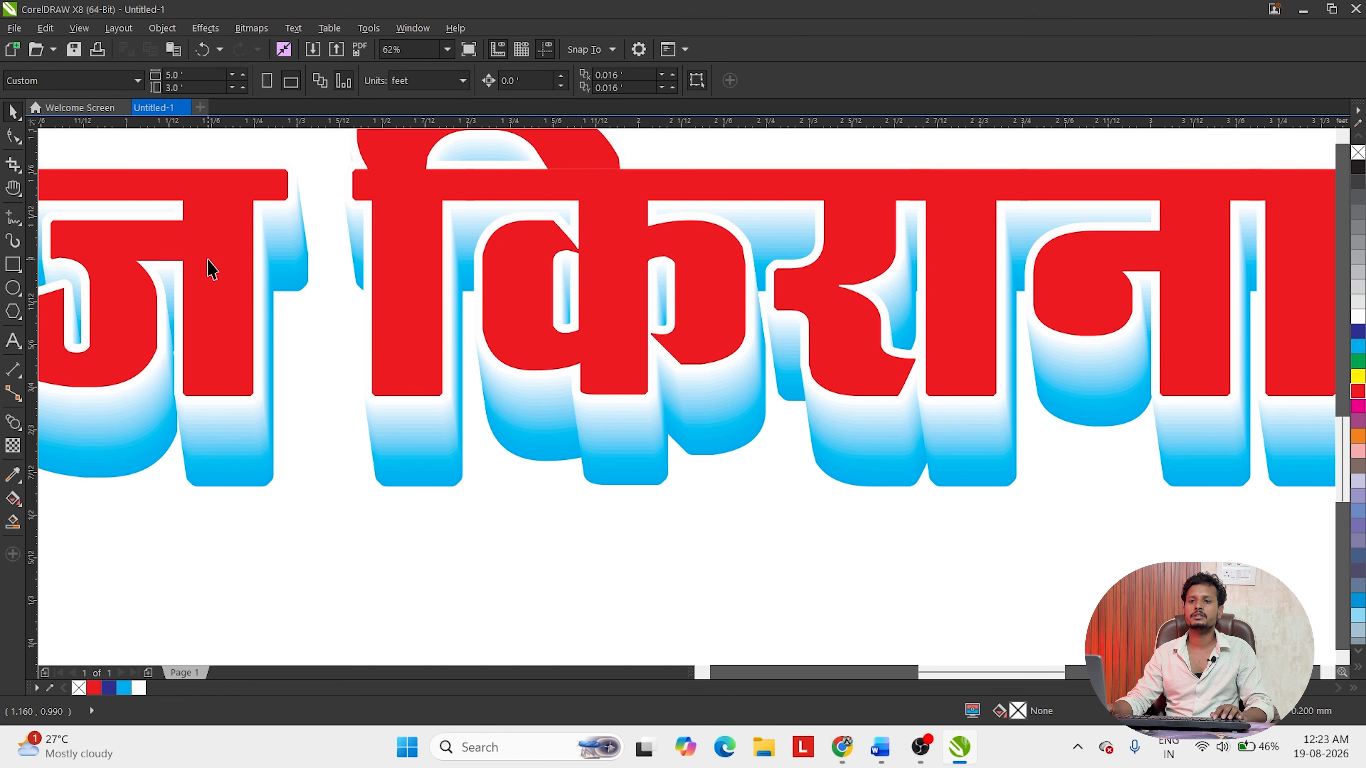
{"action": "scroll", "coordinate": [508, 442], "scroll_direction": "down", "scroll_amount": 2}
- Separate the red heading from its blended shadow, placing the shadow right of the page and the plain red text near the page bottom
{"action": "left_click", "coordinate": [855, 425]}
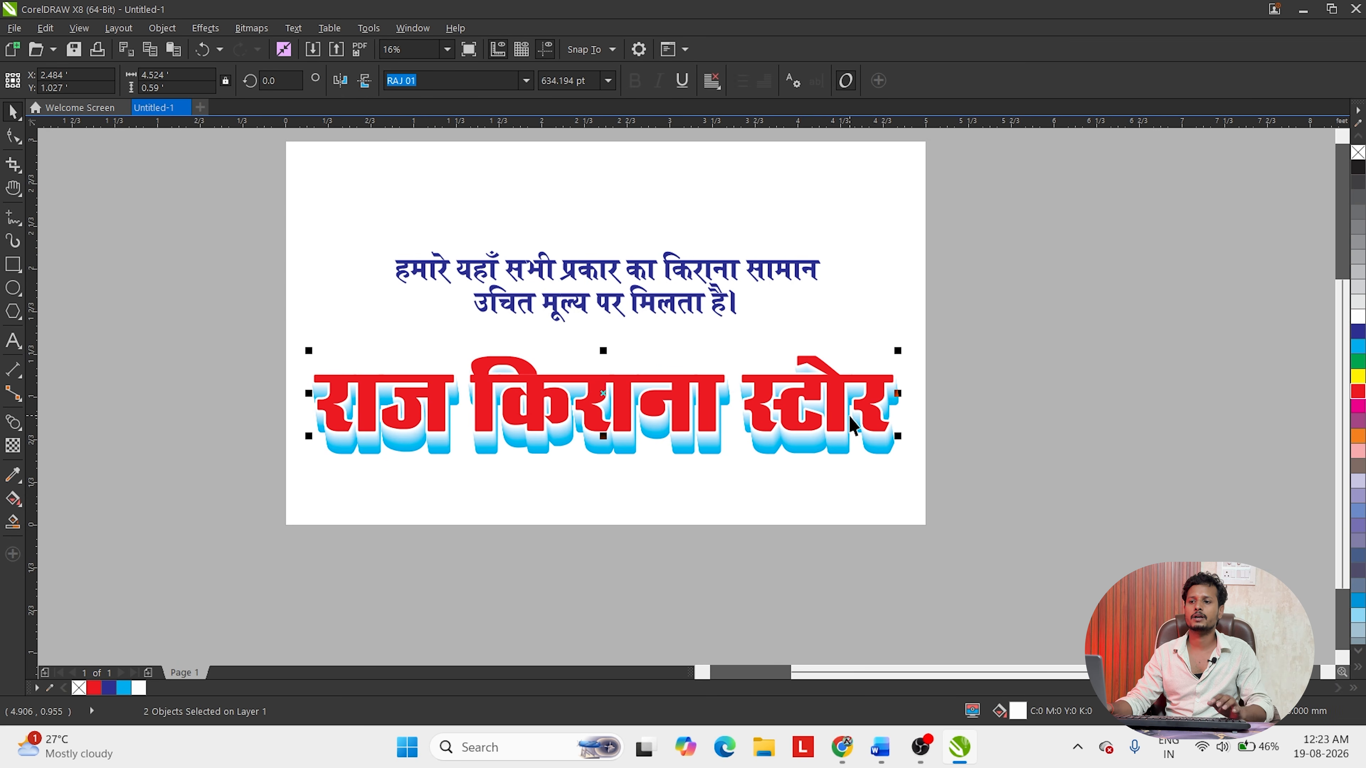
{"action": "left_click_drag", "start_coordinate": [218, 350], "coordinate": [1065, 456]}
{"action": "left_click_drag", "start_coordinate": [646, 408], "coordinate": [1210, 293]}
{"action": "left_click", "coordinate": [1126, 470]}
{"action": "left_click_drag", "start_coordinate": [1063, 276], "coordinate": [490, 438]}
{"action": "scroll", "coordinate": [489, 445], "scroll_direction": "up", "scroll_amount": 2}
{"action": "scroll", "coordinate": [484, 447], "scroll_direction": "down", "scroll_amount": 2}
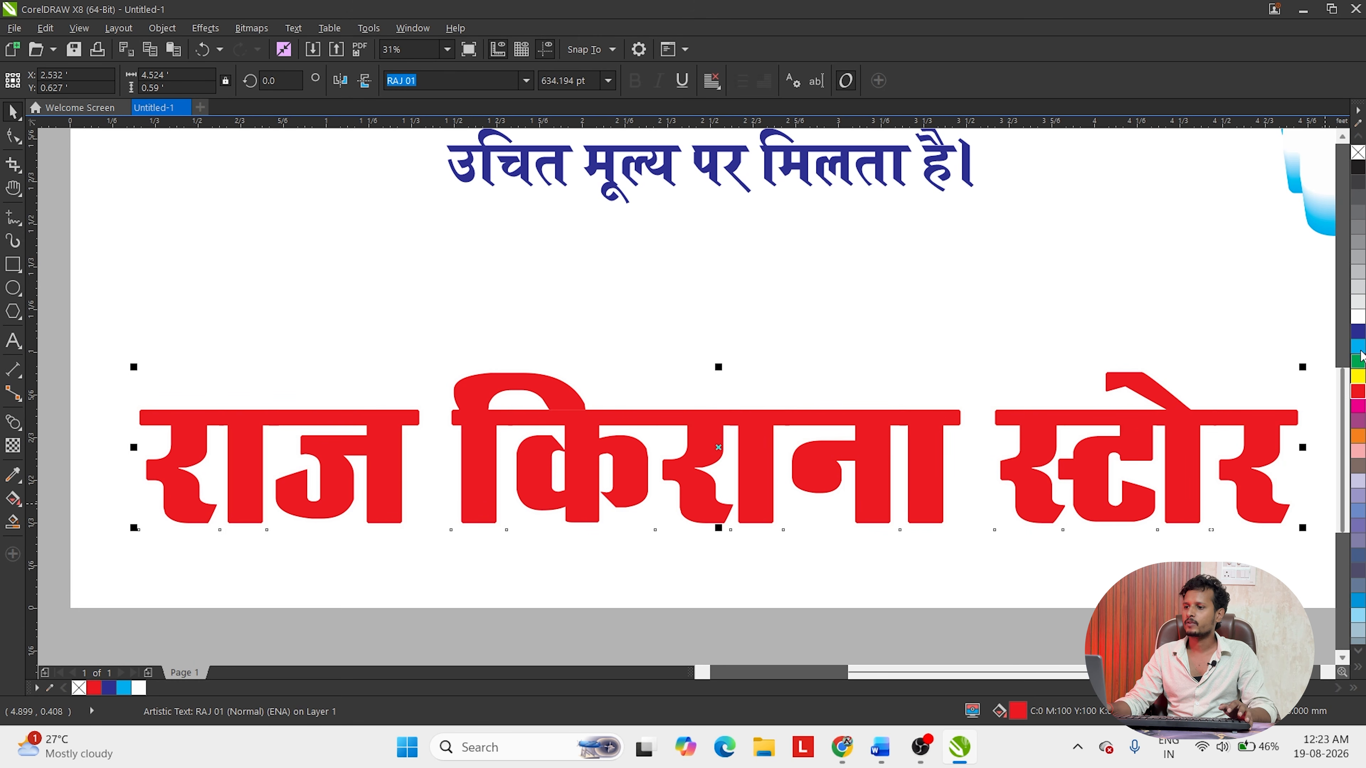
- Give the plain red heading near the page bottom a dark blue fill and a matching dark blue outline
{"action": "left_click", "coordinate": [1356, 336]}
{"action": "right_click", "coordinate": [1357, 336]}
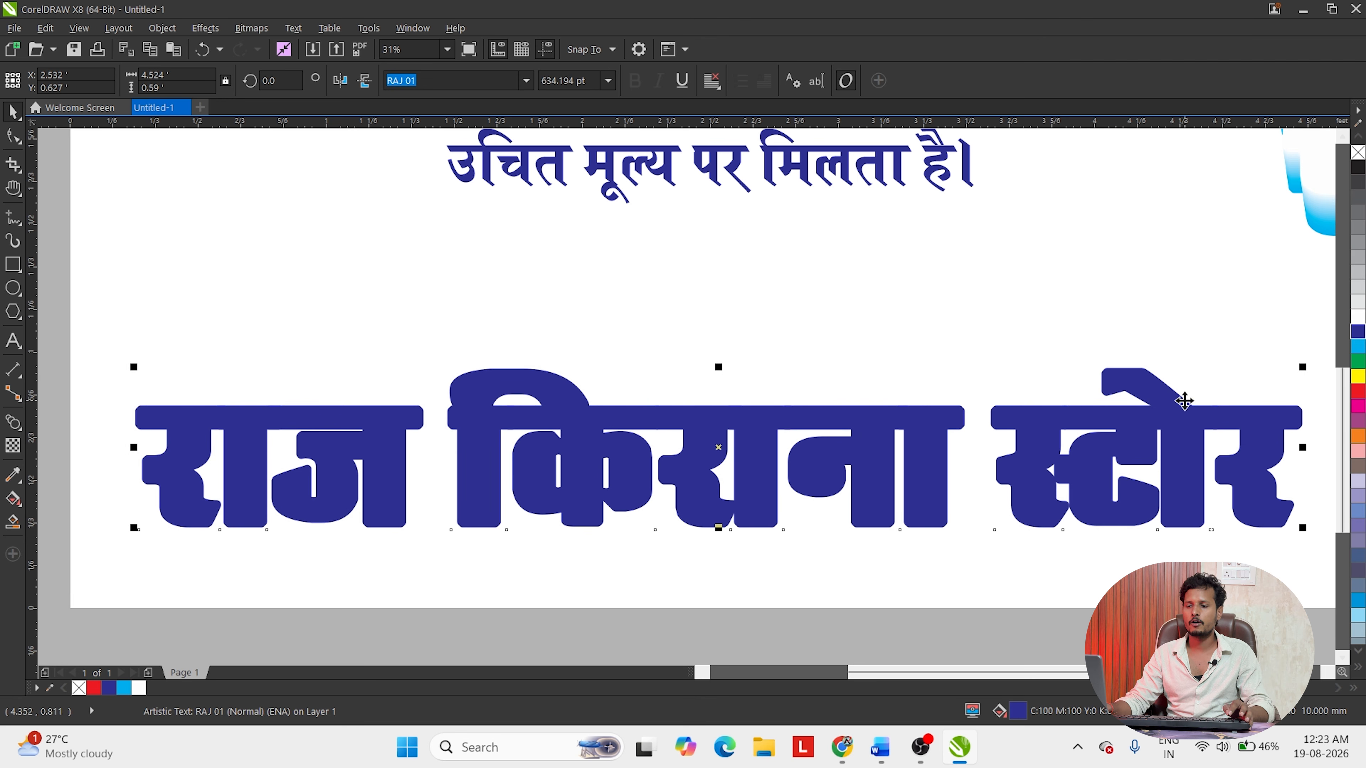
{"action": "key", "text": "ctrl+z"}
{"action": "scroll", "coordinate": [772, 443], "scroll_direction": "down", "scroll_amount": 4}
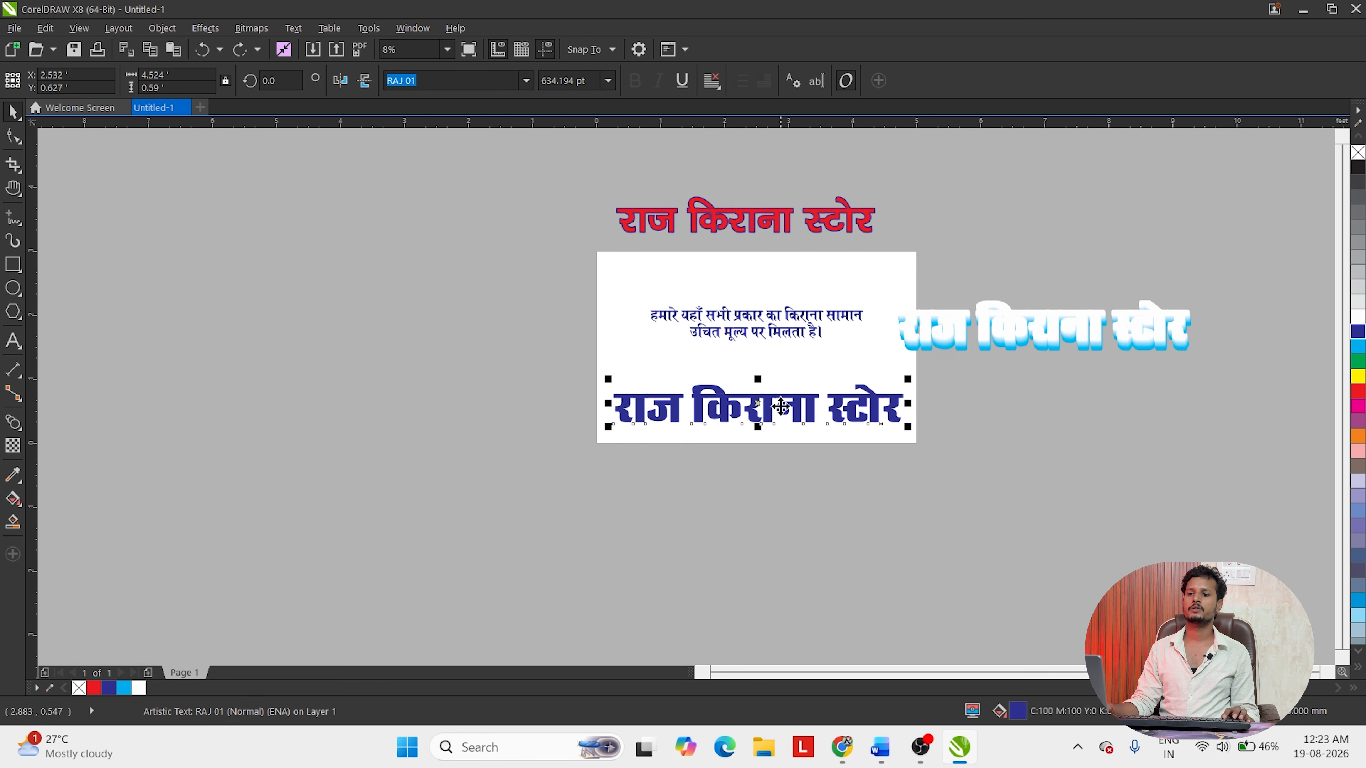
{"action": "scroll", "coordinate": [793, 449], "scroll_direction": "up", "scroll_amount": 5}
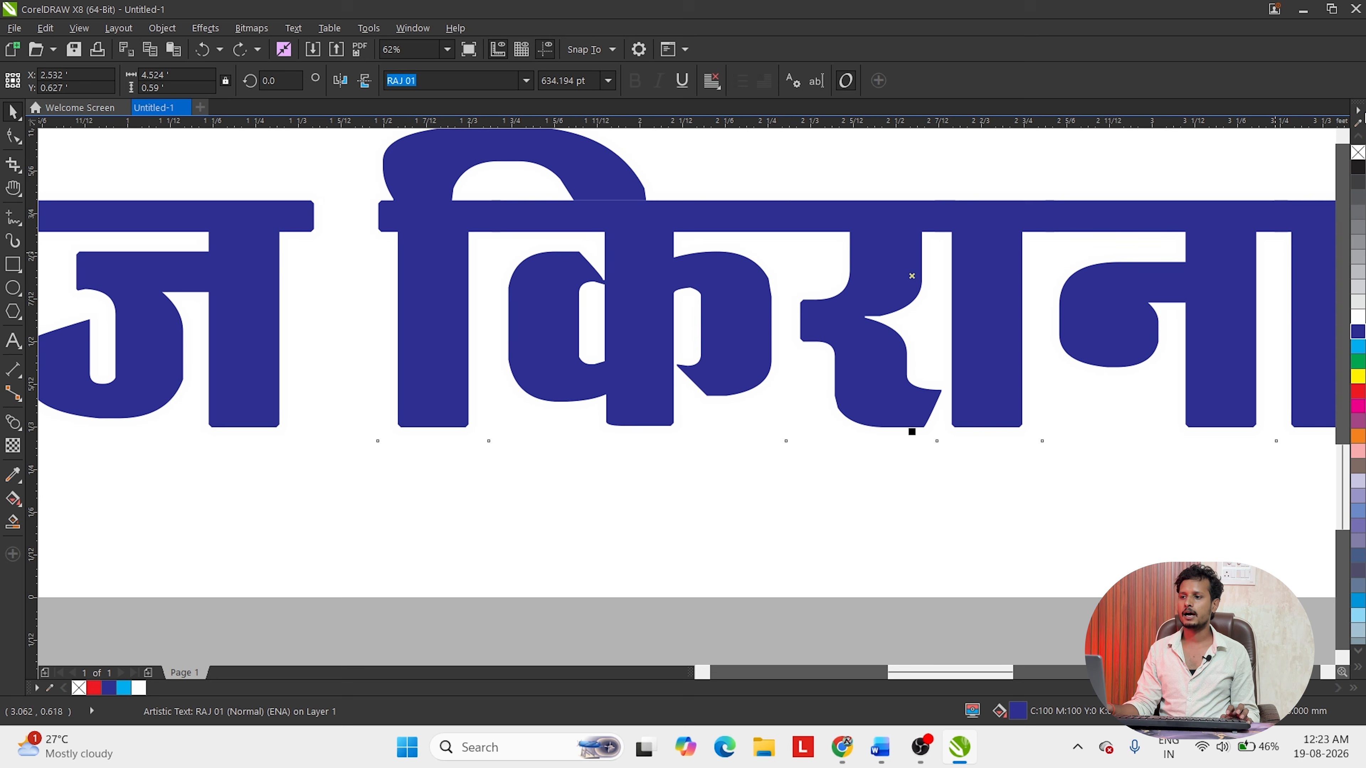
{"action": "right_click", "coordinate": [1357, 333]}
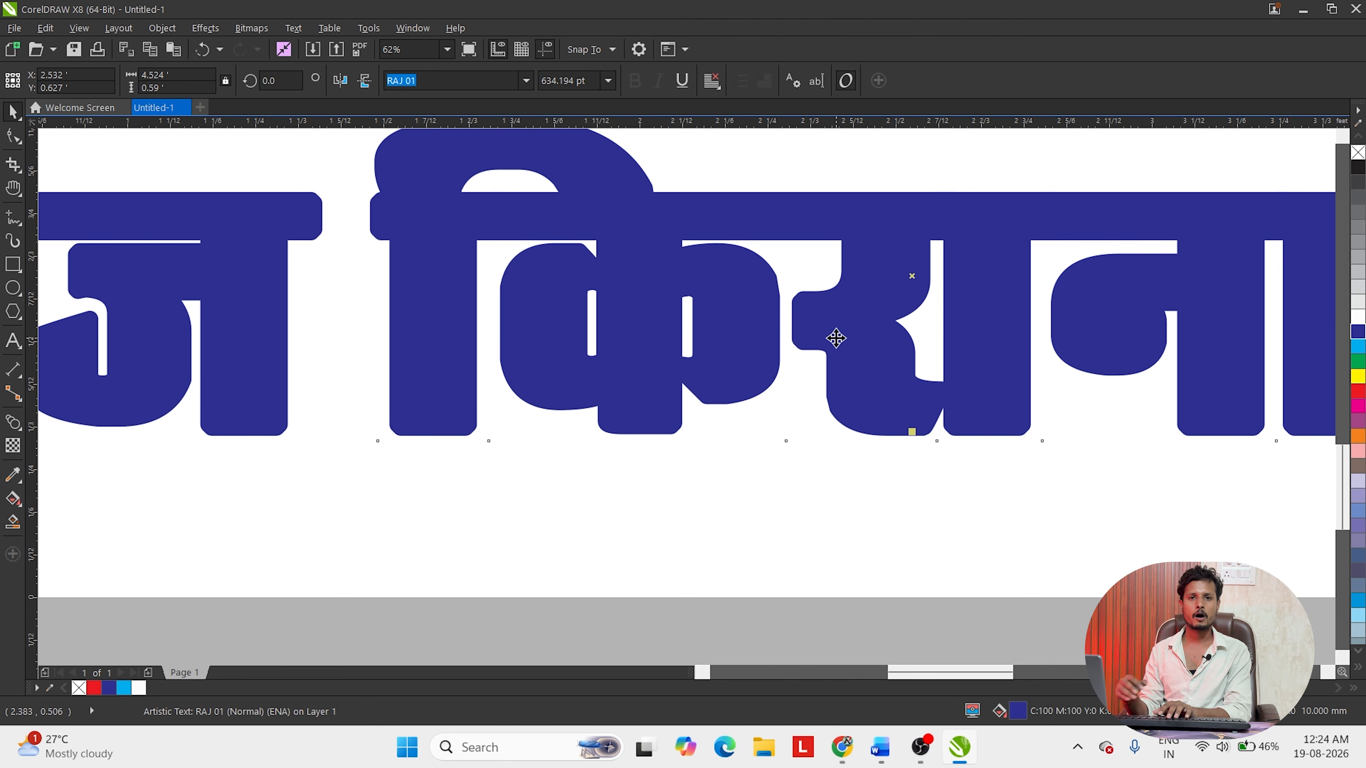
- Set the outline width of the dark blue heading to 5 mm
{"action": "key", "text": "F11"}
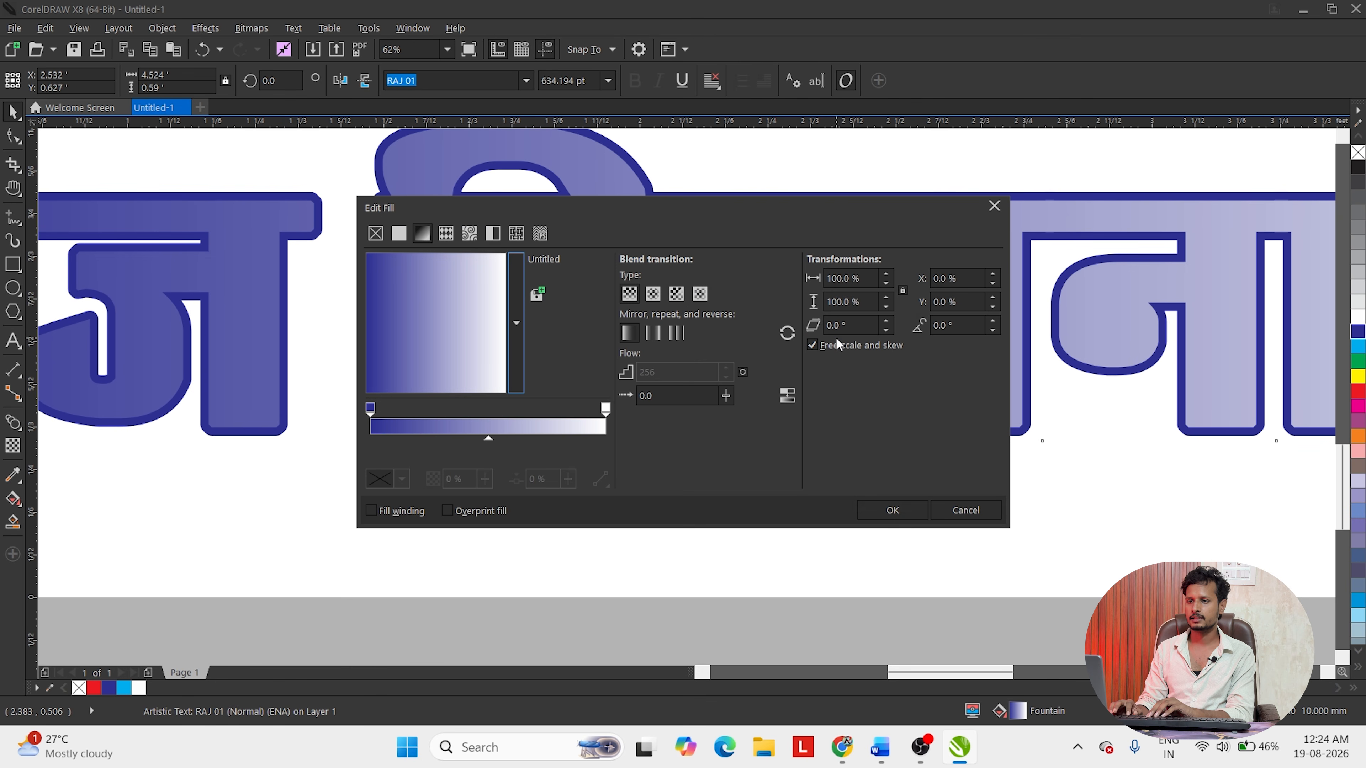
{"action": "key", "text": "Escape"}
{"action": "key", "text": "F12"}
{"action": "type", "text": "5"}
{"action": "key", "text": "Return"}
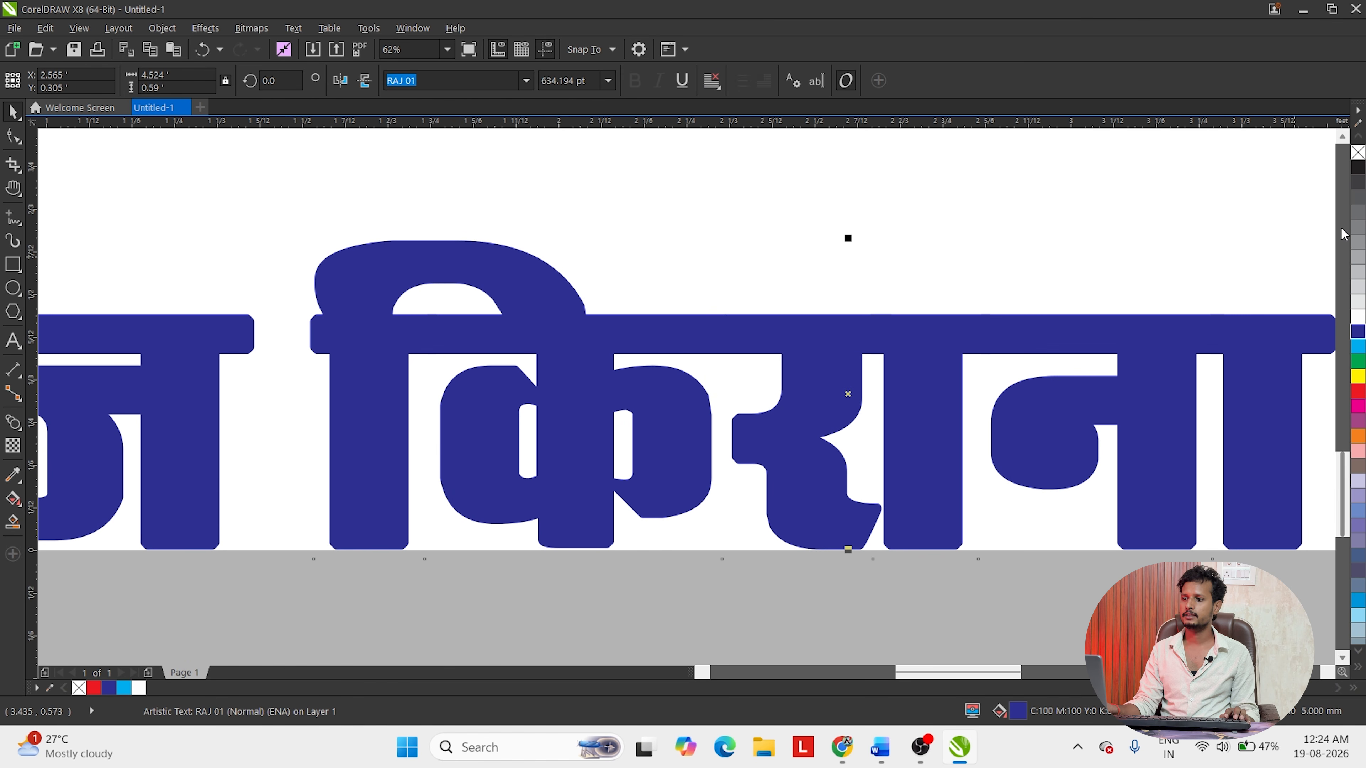
- Try a white fill on the dark blue heading, and undo it
{"action": "left_click", "coordinate": [1358, 317]}
{"action": "key", "text": "ctrl+z"}
{"action": "scroll", "coordinate": [839, 397], "scroll_direction": "down", "scroll_amount": 2}
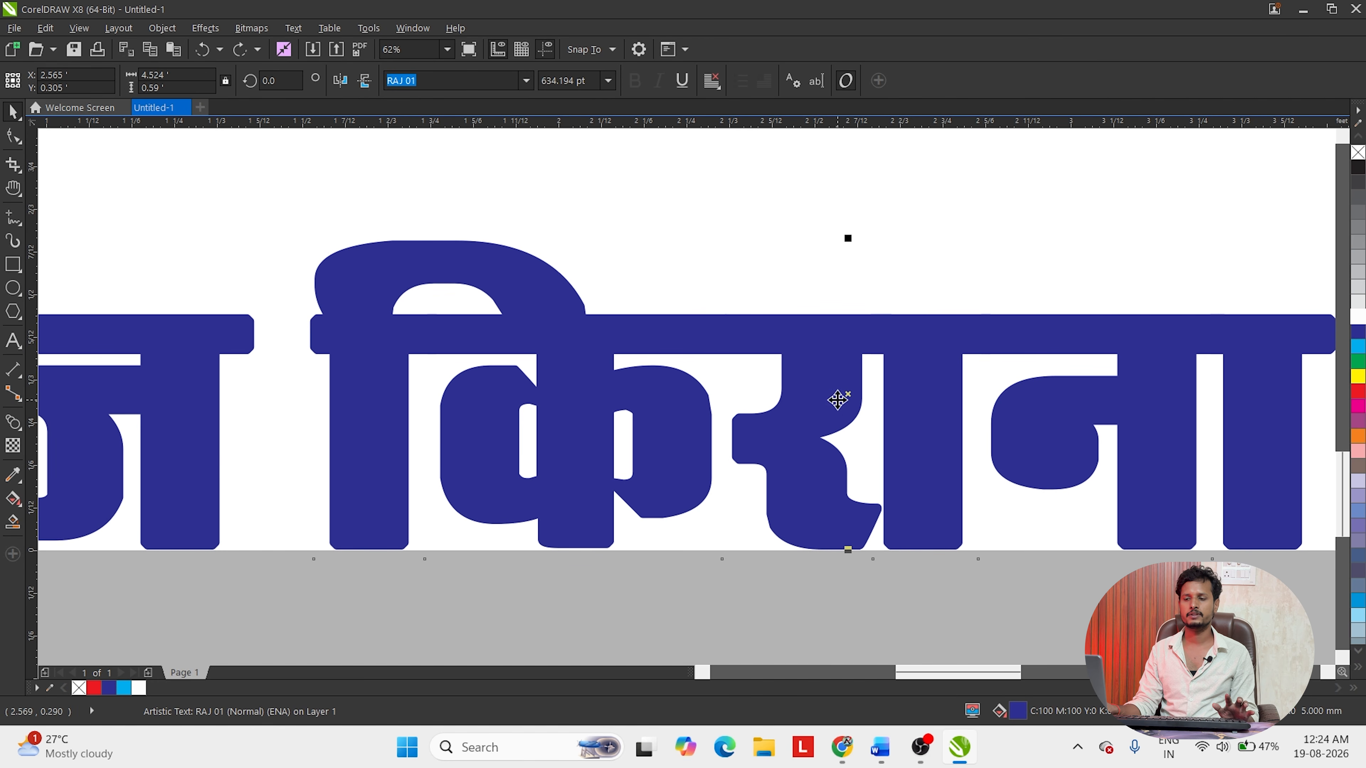
{"action": "scroll", "coordinate": [784, 434], "scroll_direction": "up", "scroll_amount": 4}
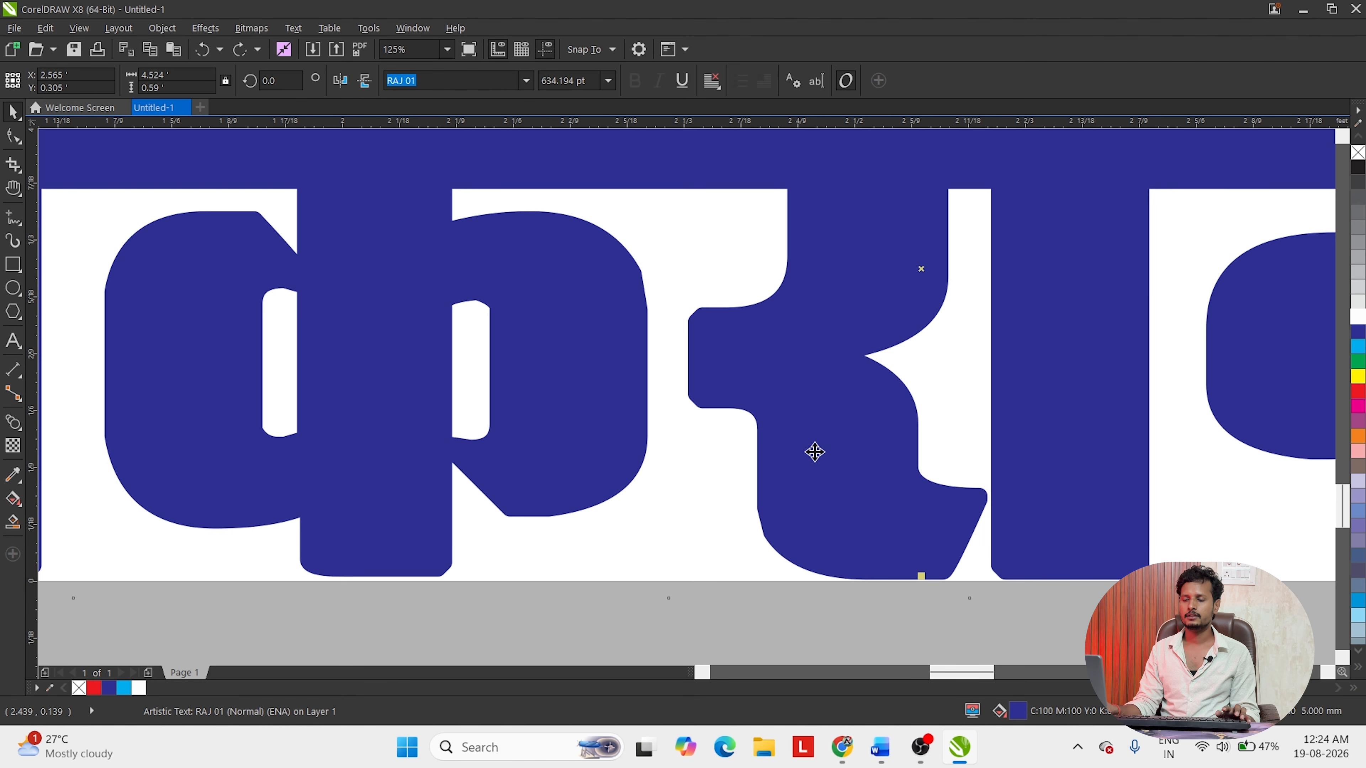
- Place a duplicate of the dark blue heading slightly above and to the left of the original
{"action": "scroll", "coordinate": [815, 451], "scroll_direction": "down", "scroll_amount": 4}
{"action": "left_click", "coordinate": [731, 366]}
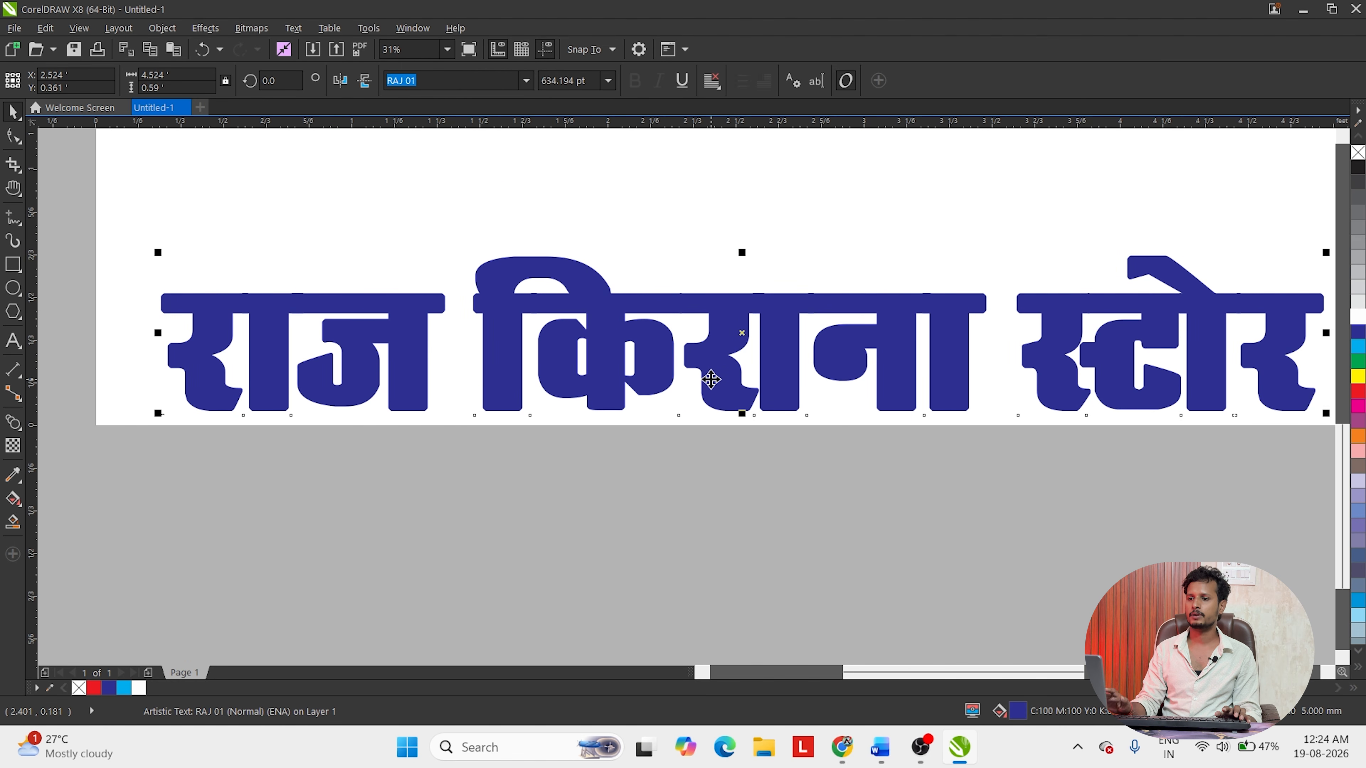
{"action": "left_click_drag", "start_coordinate": [711, 380], "coordinate": [696, 304]}
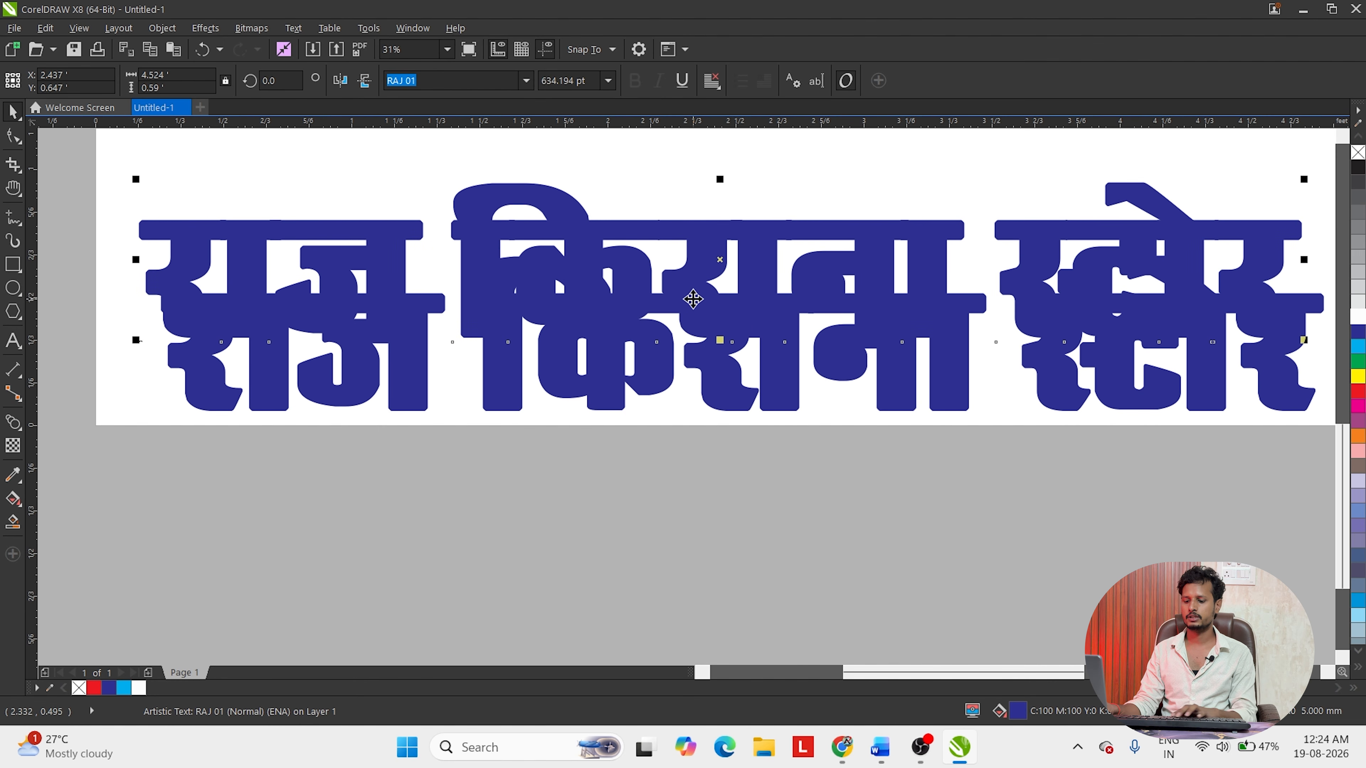
{"action": "key", "text": "ctrl+z"}
{"action": "left_click_drag", "start_coordinate": [713, 366], "coordinate": [707, 338]}
{"action": "right_click", "coordinate": [707, 338]}
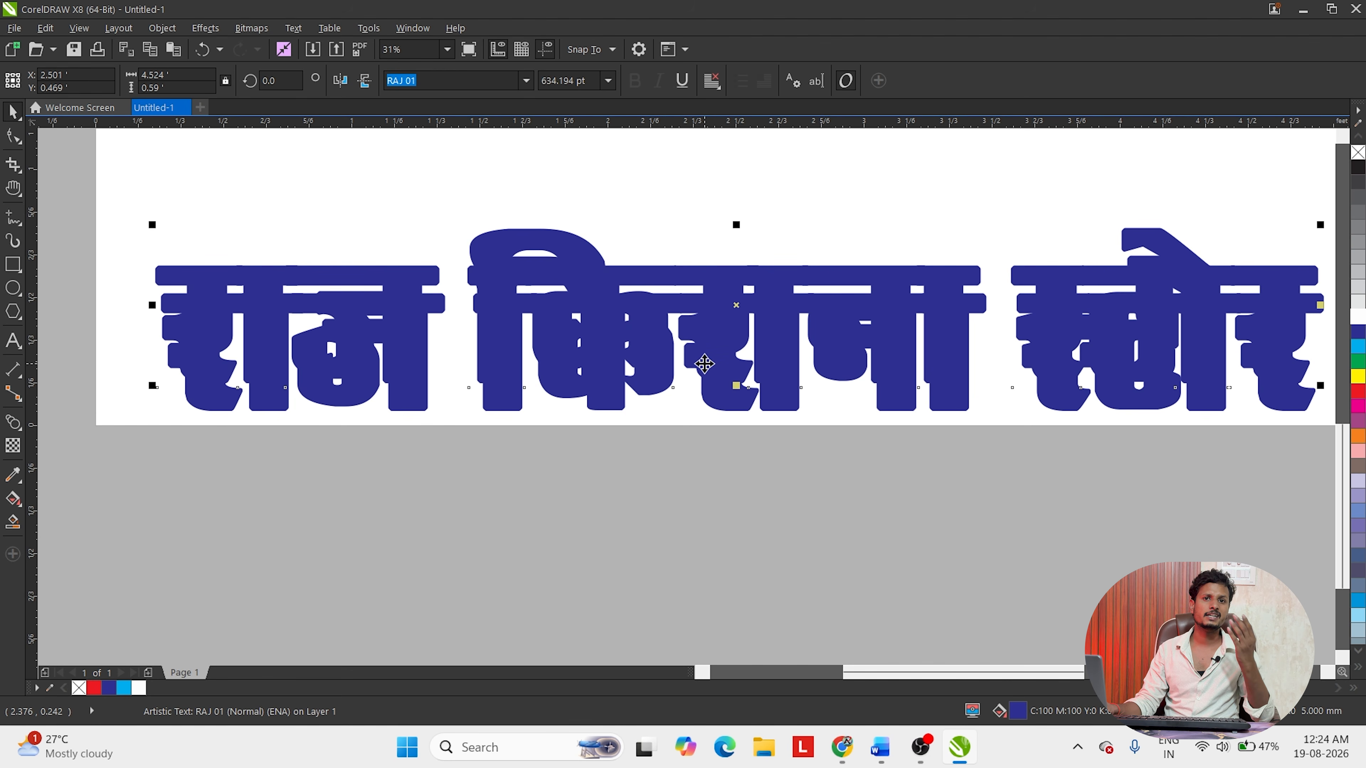
- Try cyan and red as the upper heading copy's colour, and settle on magenta
{"action": "scroll", "coordinate": [717, 336], "scroll_direction": "up", "scroll_amount": 3}
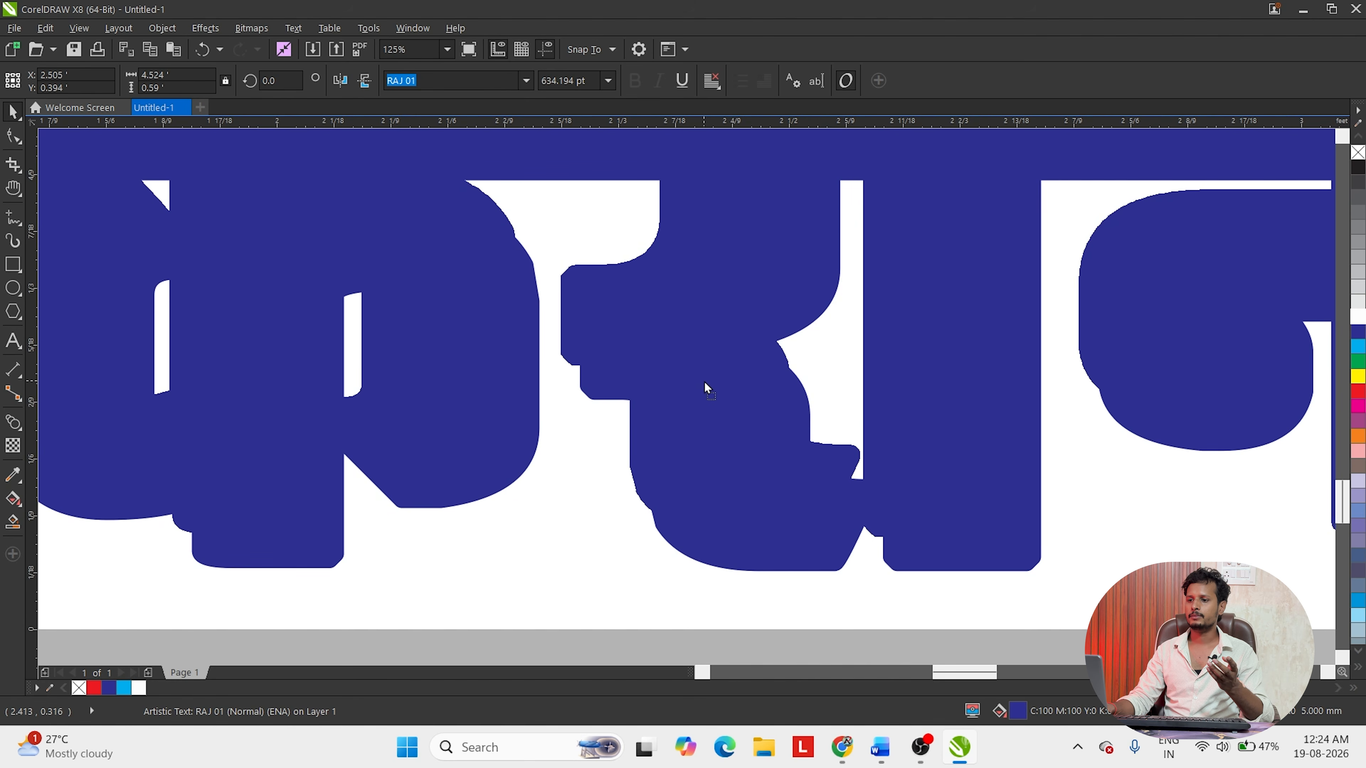
{"action": "left_click", "coordinate": [1356, 347]}
{"action": "scroll", "coordinate": [725, 400], "scroll_direction": "down", "scroll_amount": 2}
{"action": "scroll", "coordinate": [714, 411], "scroll_direction": "up", "scroll_amount": 1}
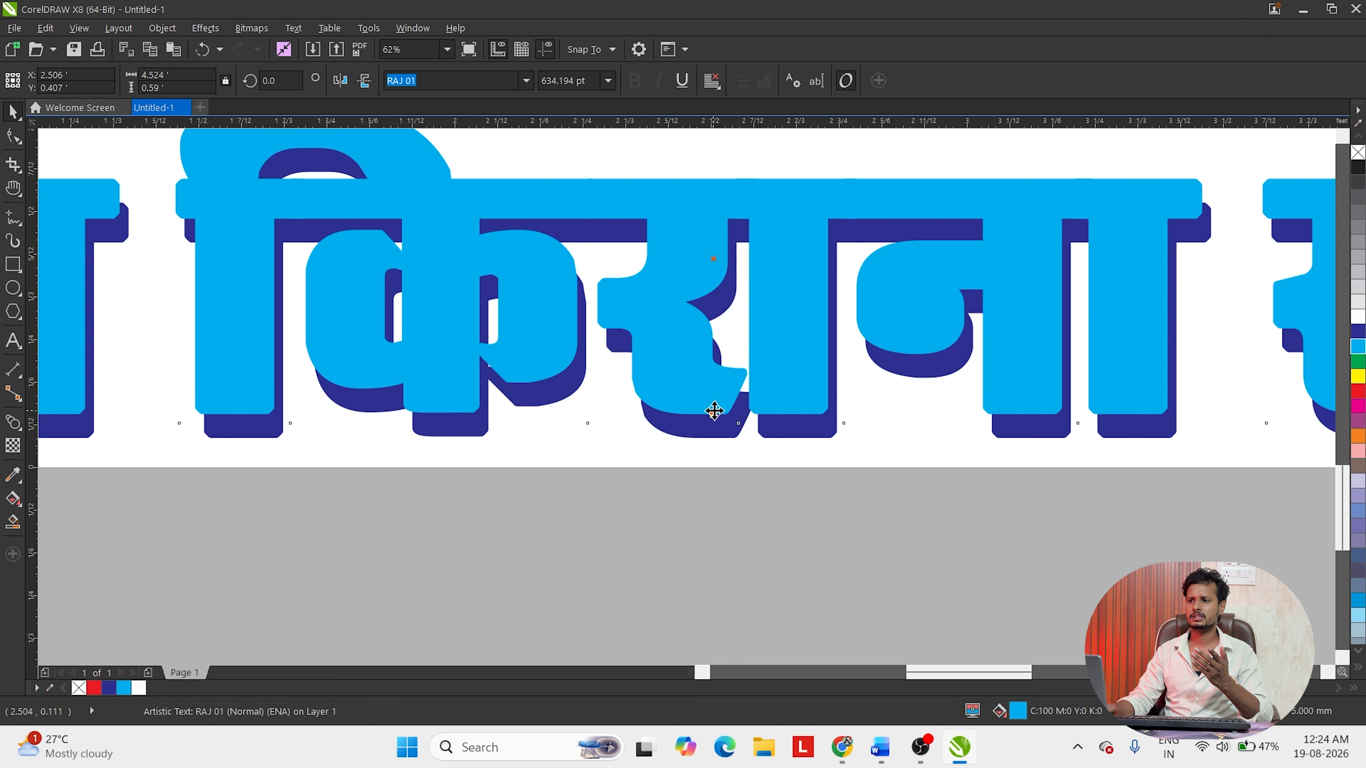
{"action": "left_click", "coordinate": [1359, 393]}
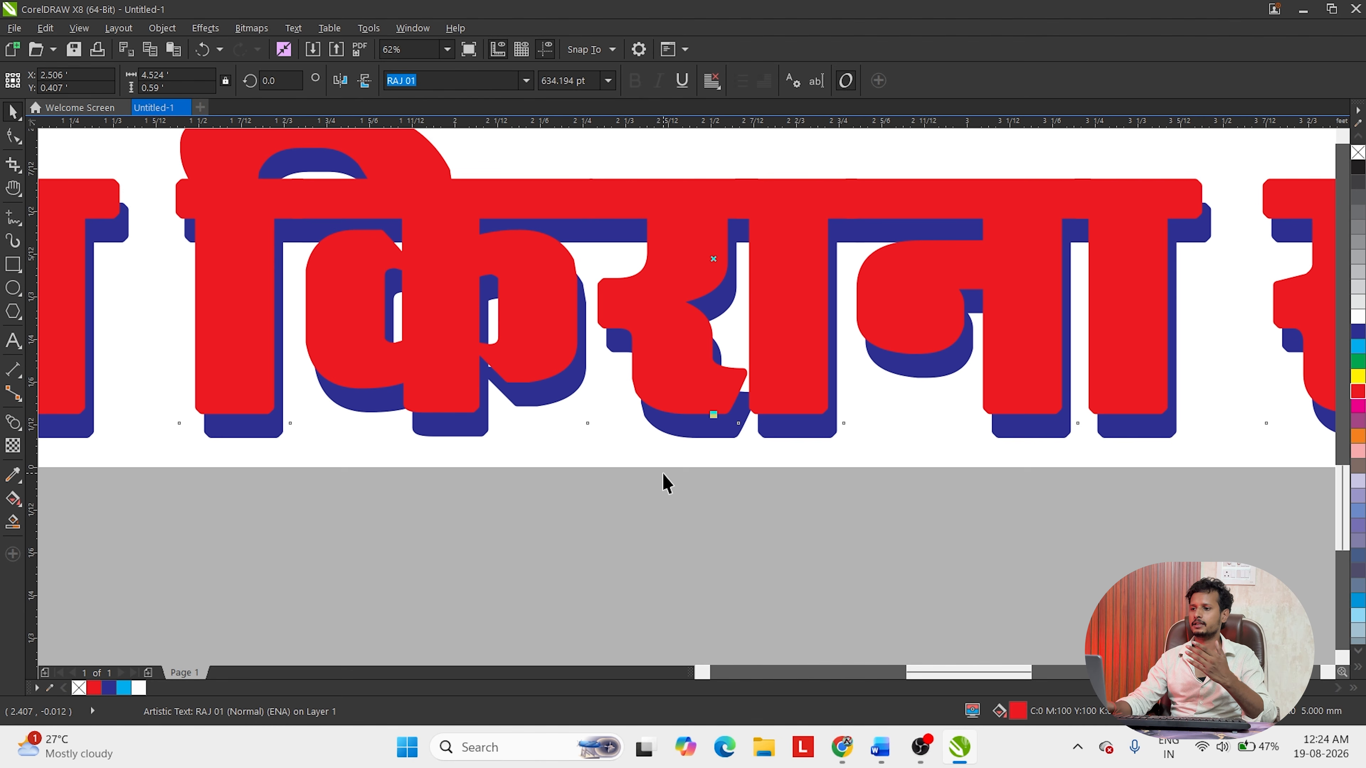
{"action": "left_click", "coordinate": [1358, 407]}
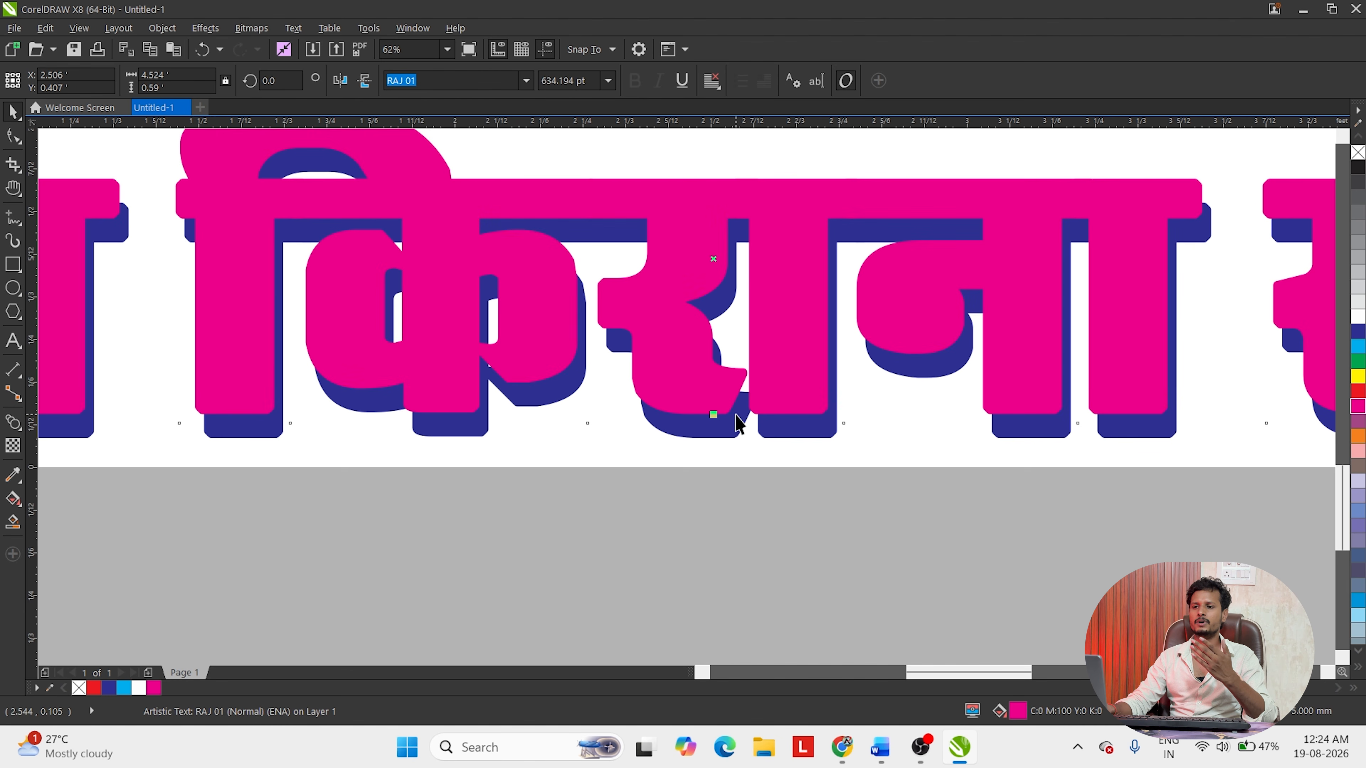
{"action": "scroll", "coordinate": [651, 396], "scroll_direction": "up", "scroll_amount": 3}
{"action": "scroll", "coordinate": [695, 479], "scroll_direction": "down", "scroll_amount": 4}
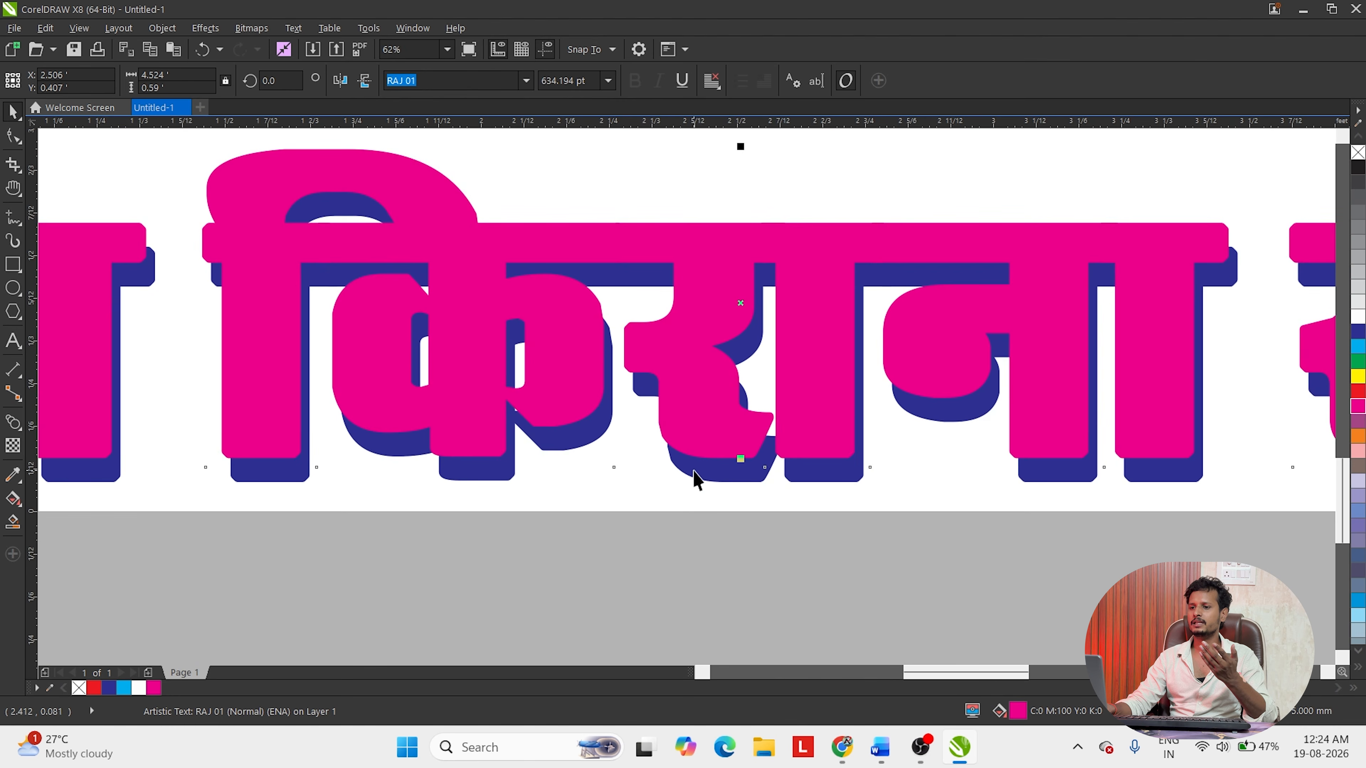
- Shift the magenta heading copy slightly up and right, centring it at about X 2.52 ft, Y 0.49 ft above the dark blue heading
{"action": "scroll", "coordinate": [701, 448], "scroll_direction": "up", "scroll_amount": 3}
{"action": "mouse_move", "coordinate": [717, 430]}
{"action": "left_mouse_down"}
{"action": "mouse_move", "coordinate": [750, 430]}
{"action": "mouse_move", "coordinate": [739, 426]}
{"action": "left_mouse_up"}
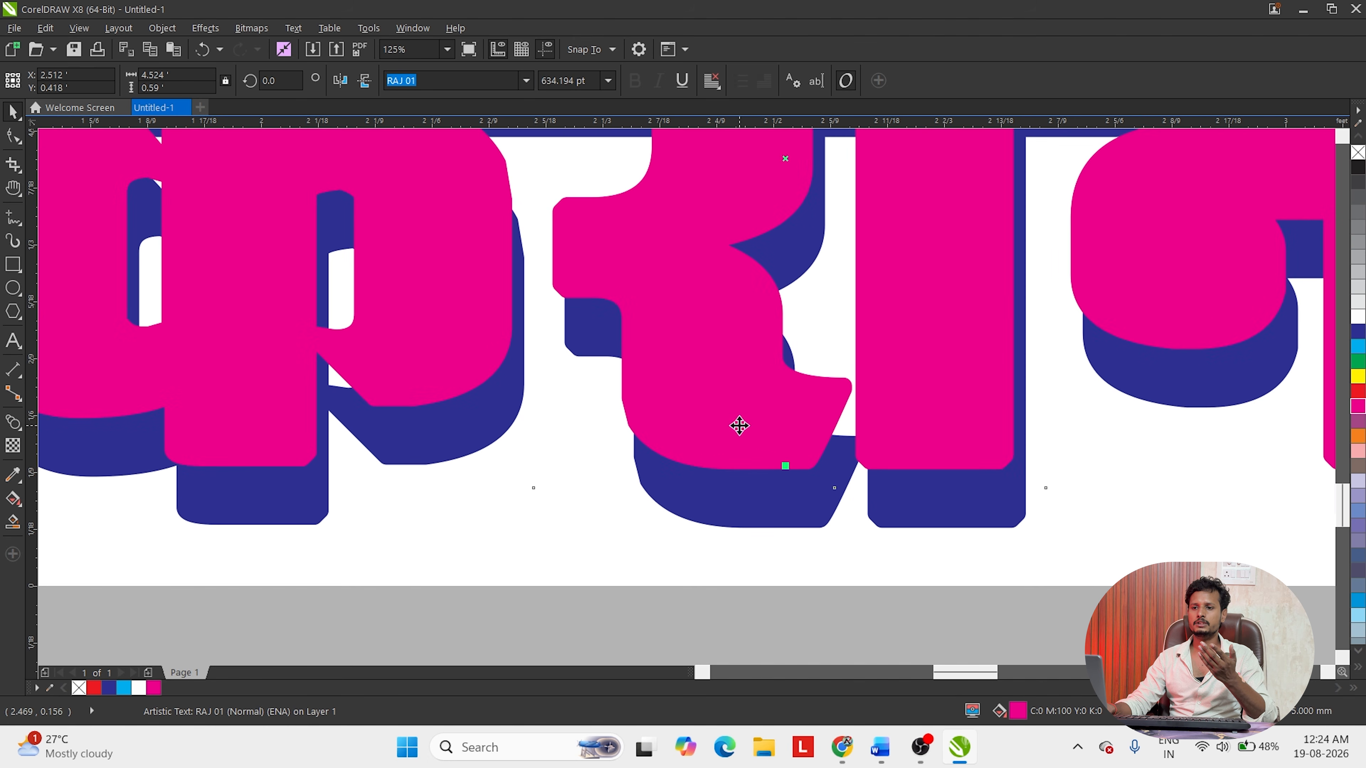
{"action": "scroll", "coordinate": [740, 425], "scroll_direction": "down", "scroll_amount": 1}
{"action": "left_click", "coordinate": [823, 573]}
{"action": "scroll", "coordinate": [669, 420], "scroll_direction": "down", "scroll_amount": 2}
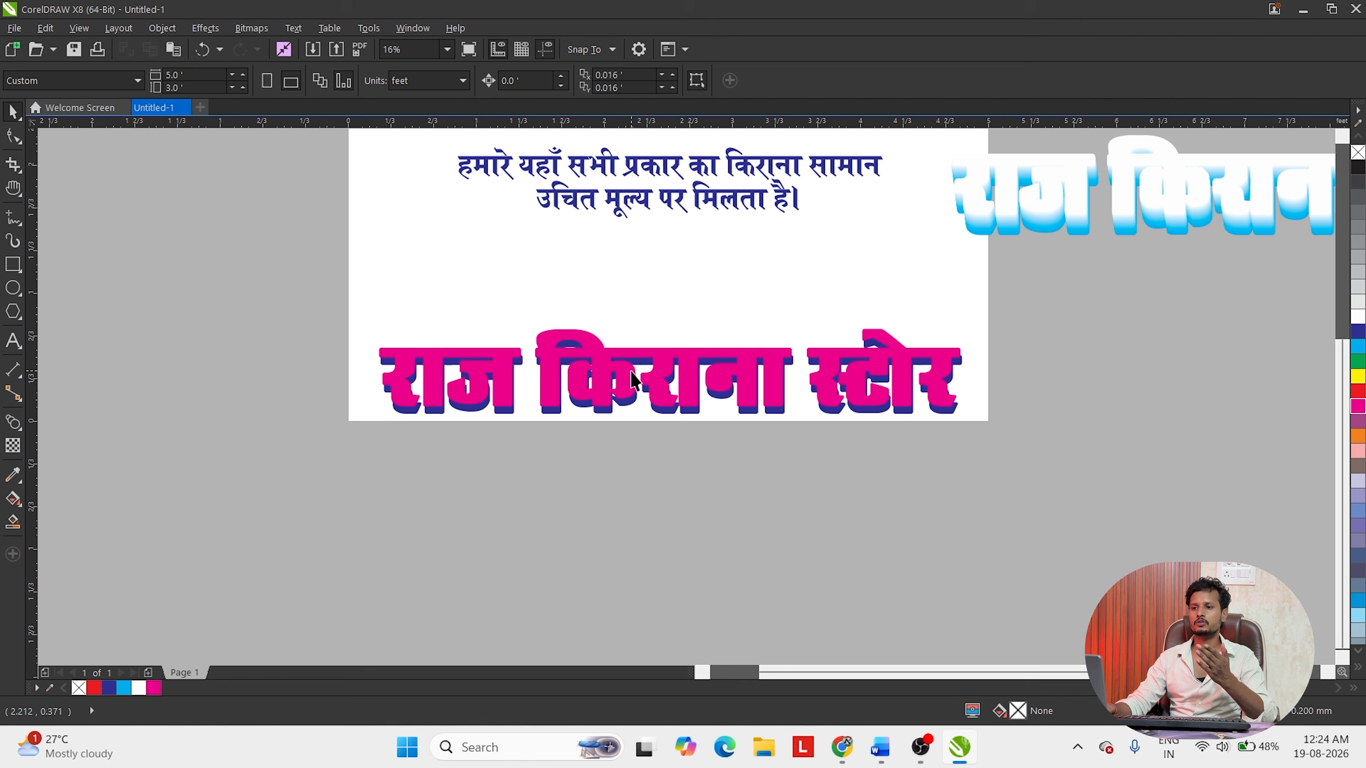
{"action": "left_click_drag", "start_coordinate": [635, 380], "coordinate": [706, 381]}
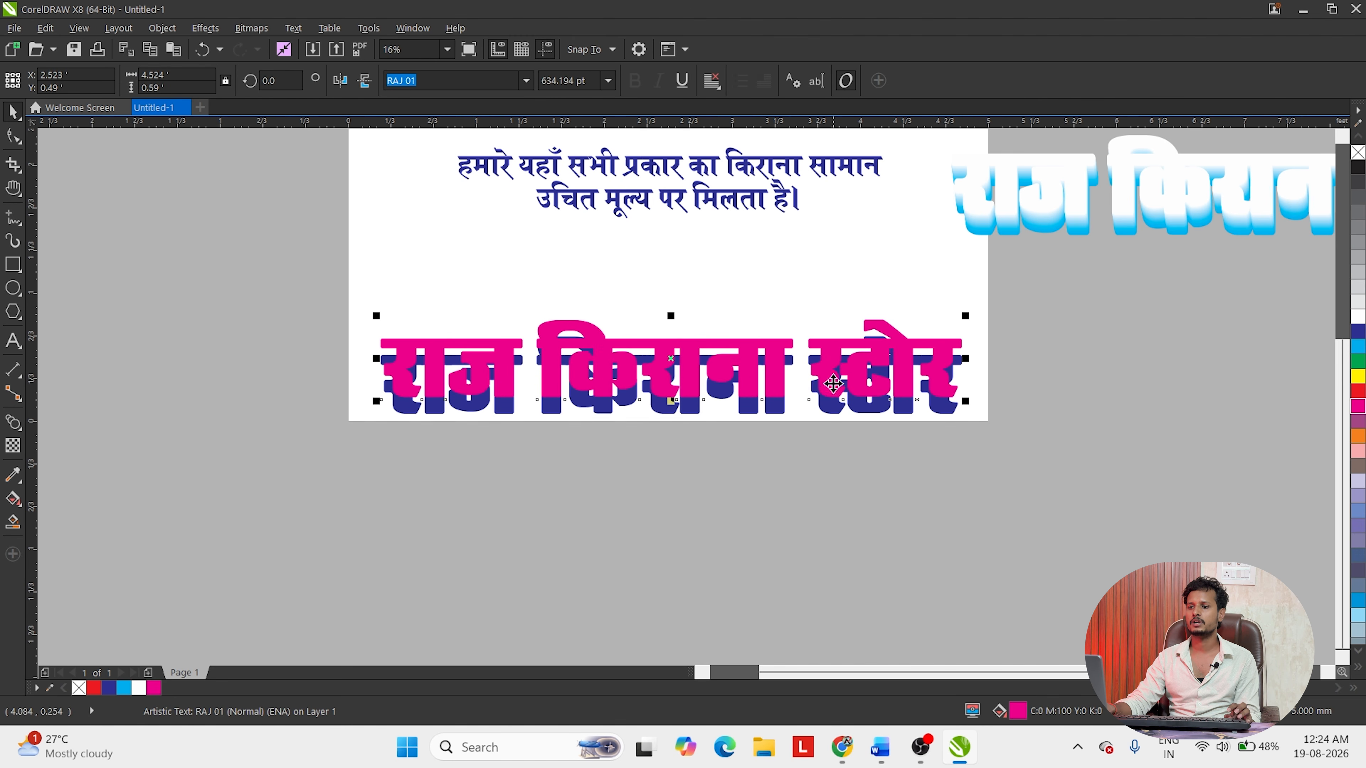
{"action": "scroll", "coordinate": [833, 383], "scroll_direction": "up", "scroll_amount": 3}
{"action": "scroll", "coordinate": [804, 379], "scroll_direction": "down", "scroll_amount": 3}
- Stretch the magenta heading to about 5.18 ft wide and 0.62 ft high, larger than the dark blue one behind it
{"action": "left_click_drag", "start_coordinate": [1044, 344], "coordinate": [1085, 347]}
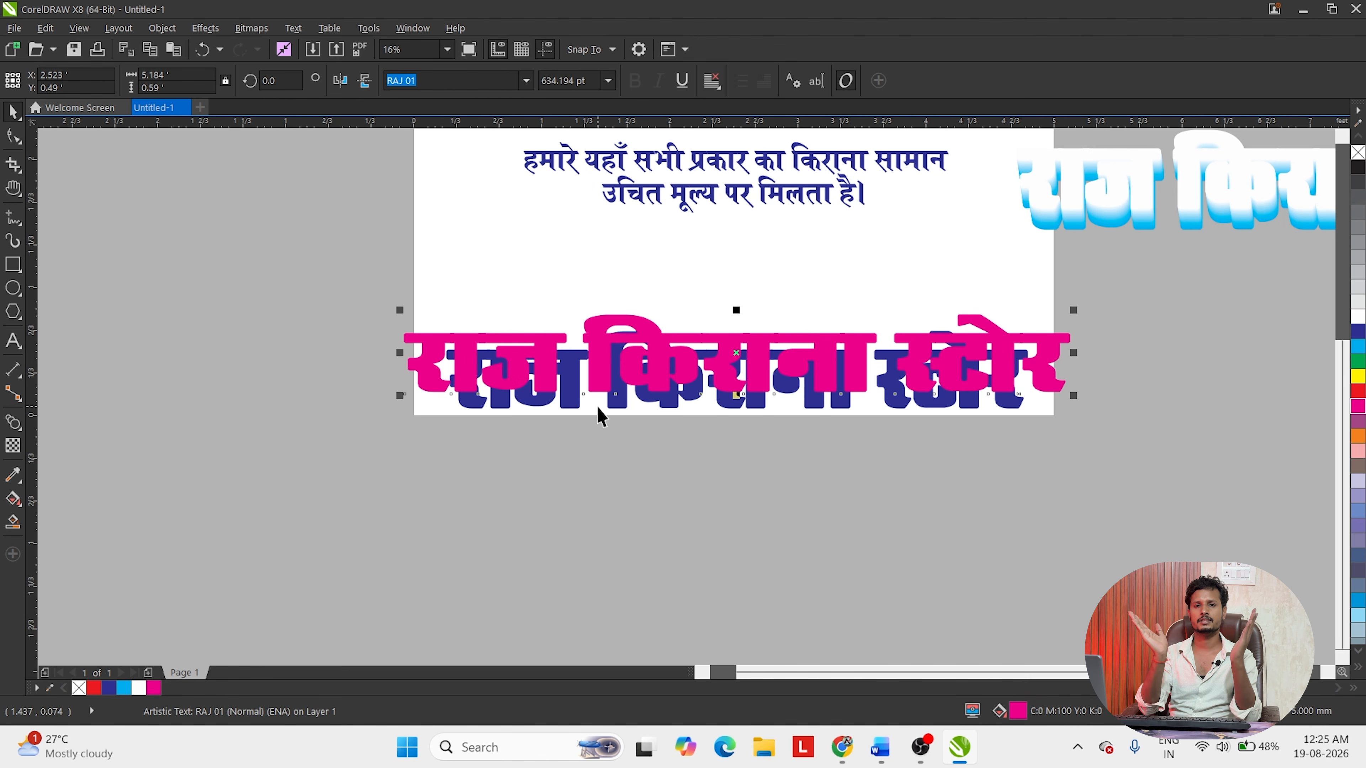
{"action": "scroll", "coordinate": [749, 373], "scroll_direction": "up", "scroll_amount": 2}
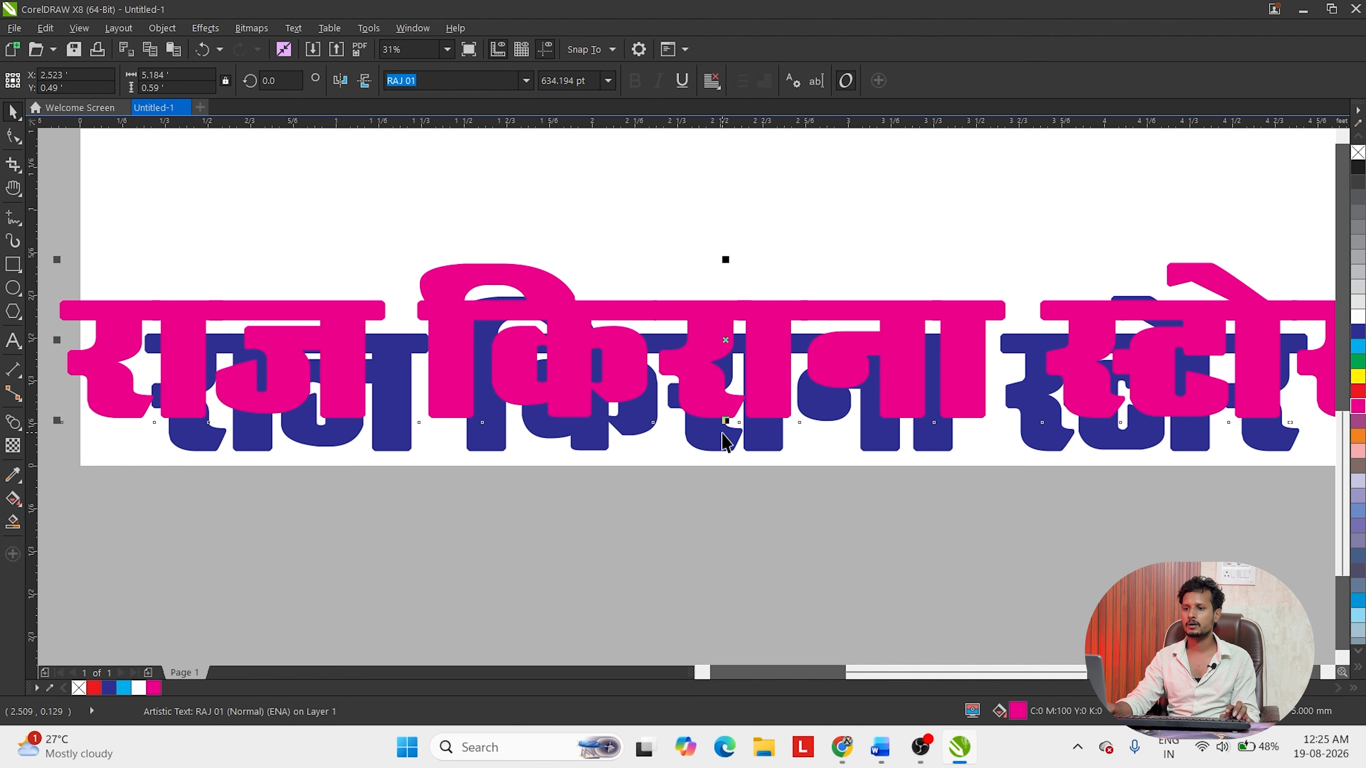
{"action": "left_click_drag", "start_coordinate": [723, 423], "coordinate": [723, 432]}
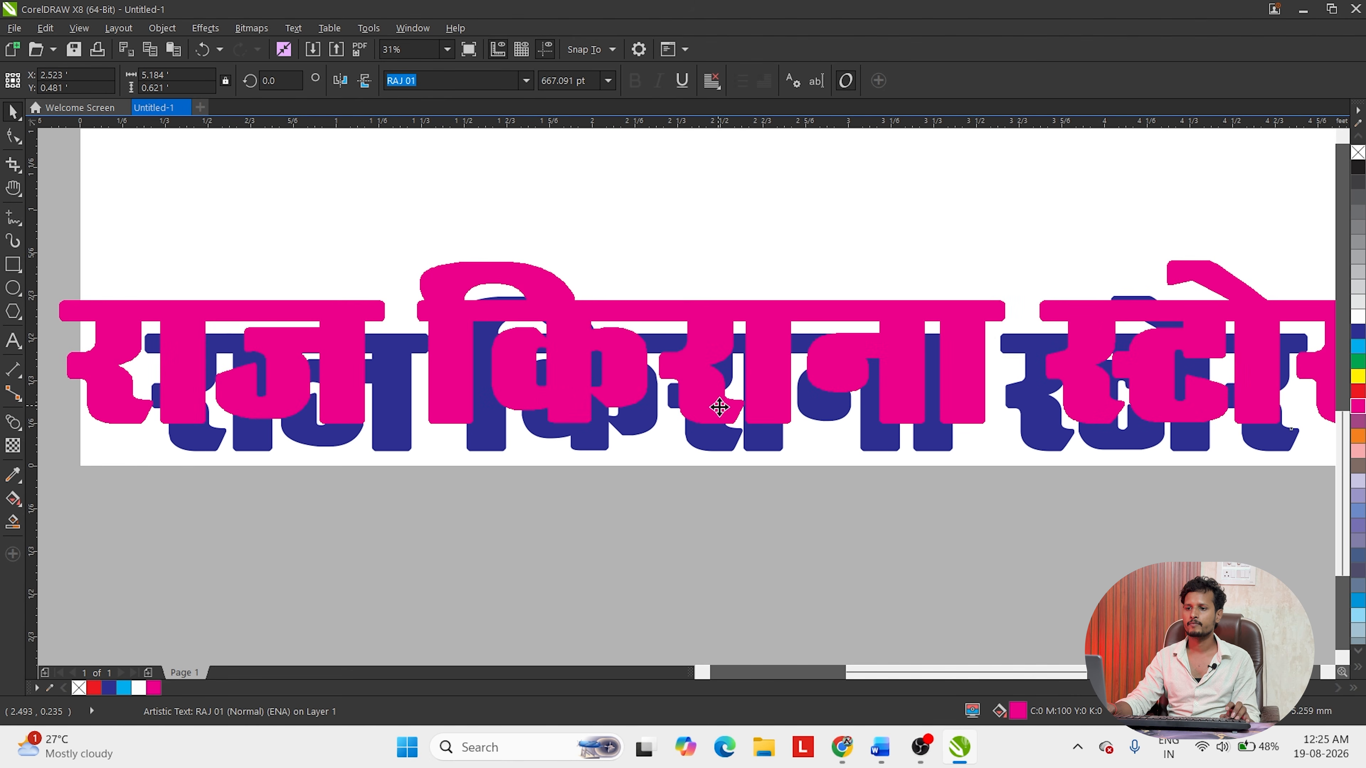
{"action": "scroll", "coordinate": [704, 425], "scroll_direction": "up", "scroll_amount": 4}
{"action": "scroll", "coordinate": [600, 428], "scroll_direction": "down", "scroll_amount": 4}
{"action": "scroll", "coordinate": [574, 421], "scroll_direction": "up", "scroll_amount": 4}
{"action": "scroll", "coordinate": [554, 399], "scroll_direction": "down", "scroll_amount": 4}
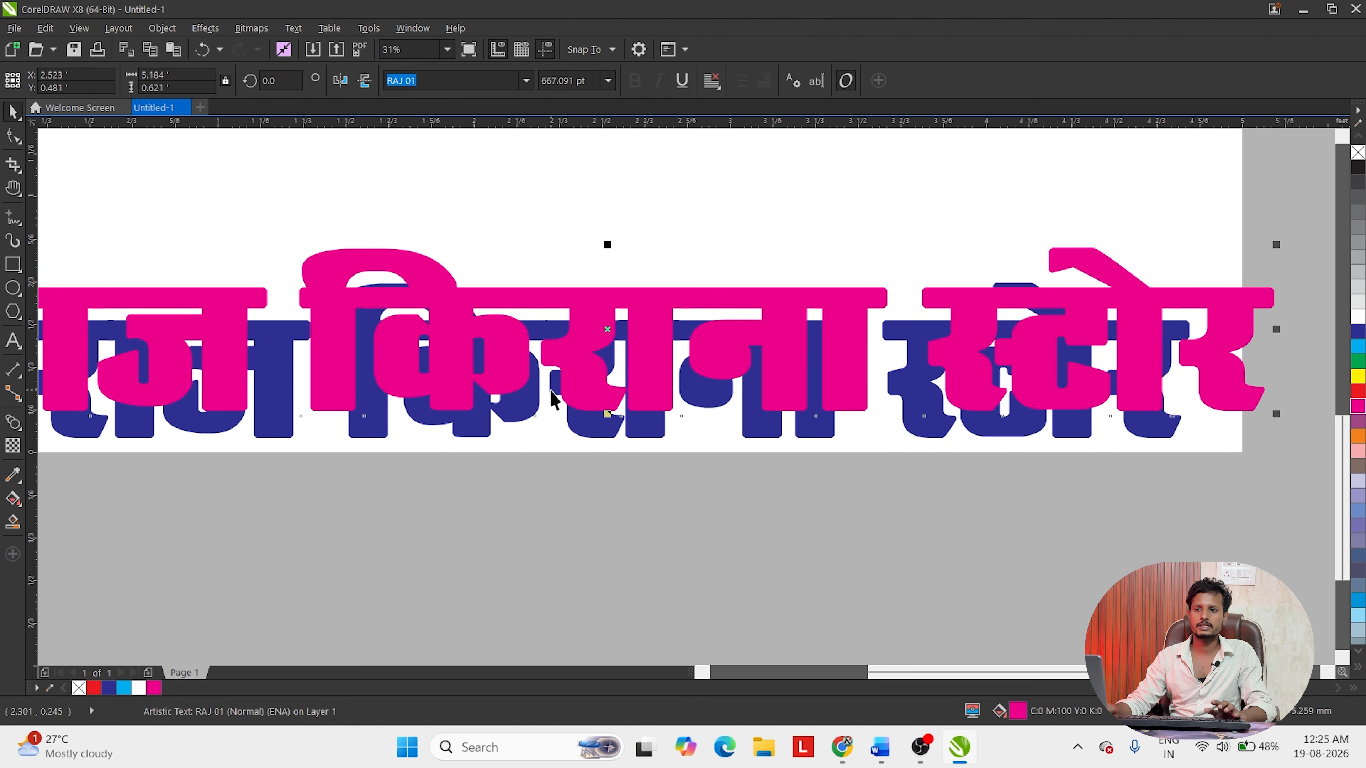
- Blend the magenta heading into the dark blue heading with 20 steps to form a gradient shadow
{"action": "left_click", "coordinate": [20, 430]}
{"action": "scroll", "coordinate": [670, 464], "scroll_direction": "up", "scroll_amount": 2}
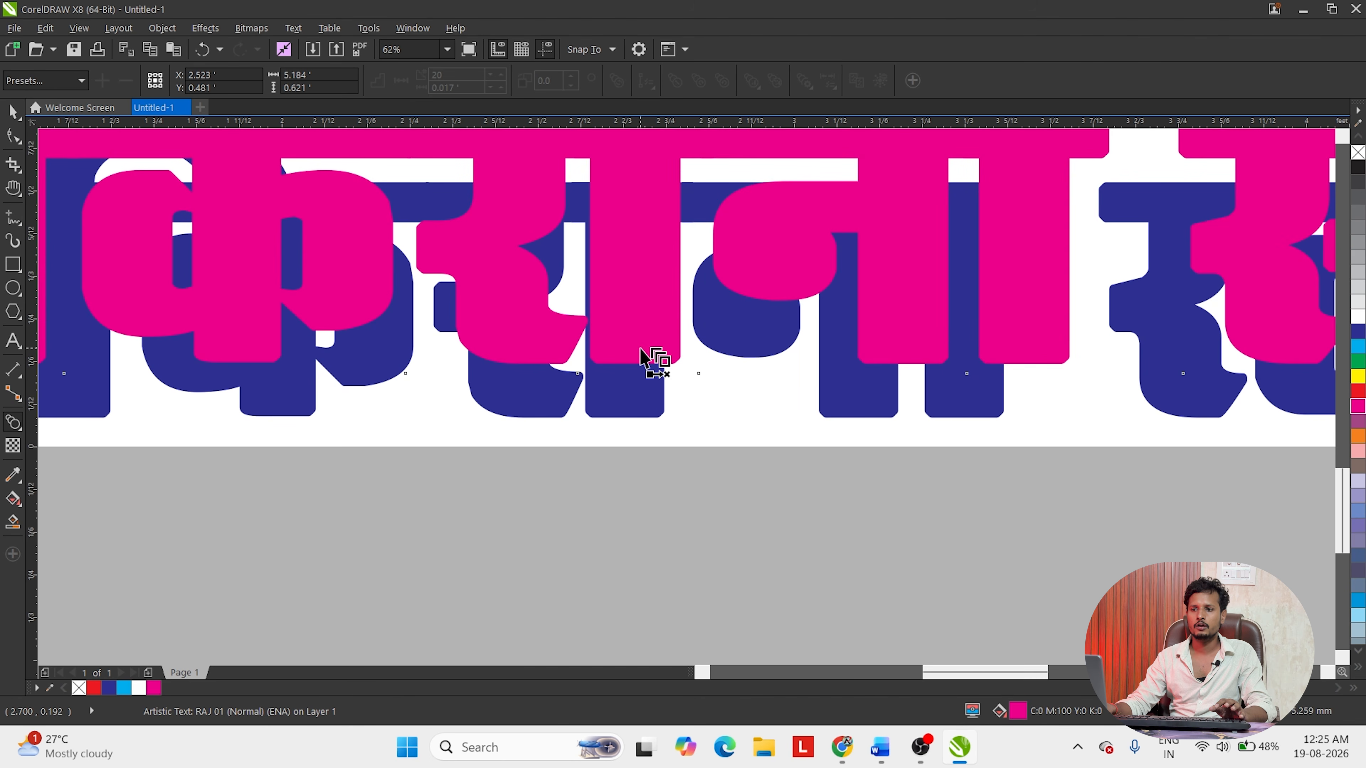
{"action": "left_click_drag", "start_coordinate": [601, 343], "coordinate": [633, 419]}
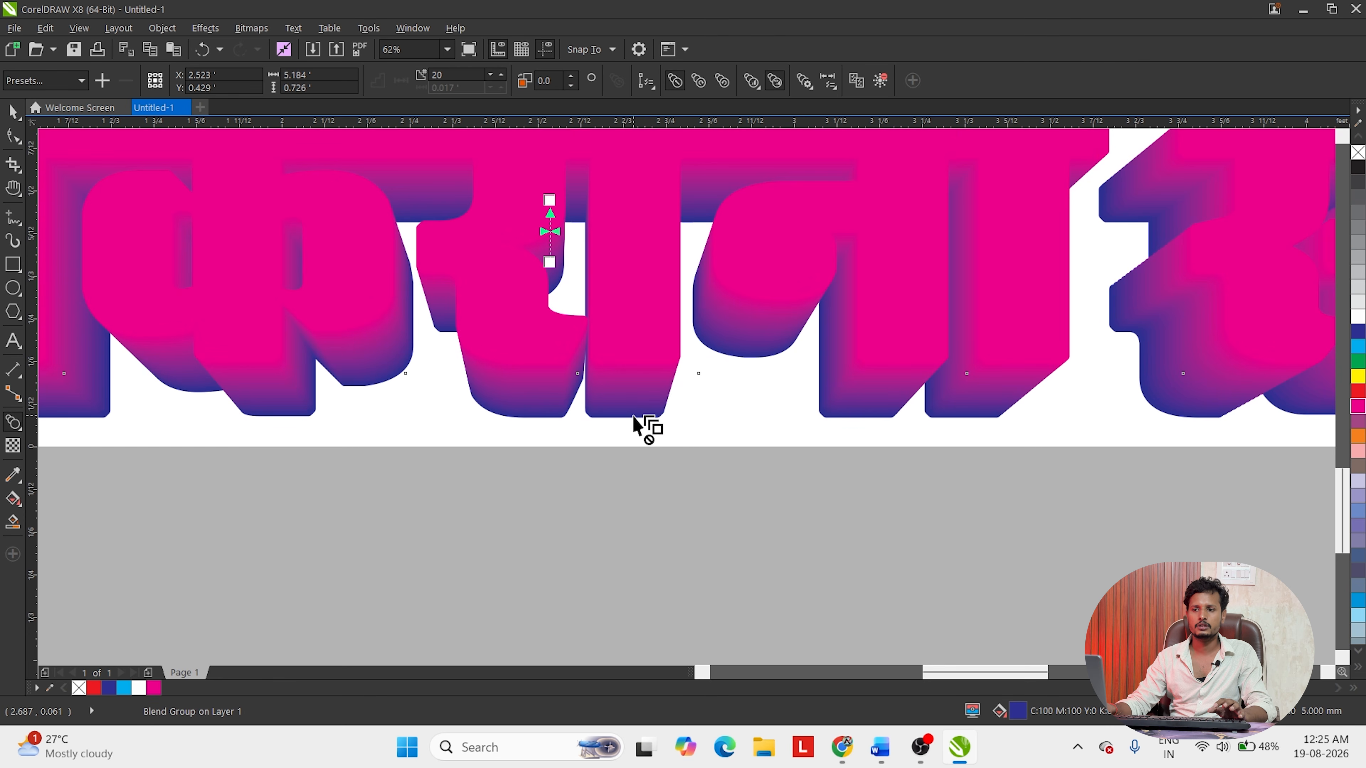
{"action": "scroll", "coordinate": [626, 398], "scroll_direction": "down", "scroll_amount": 4}
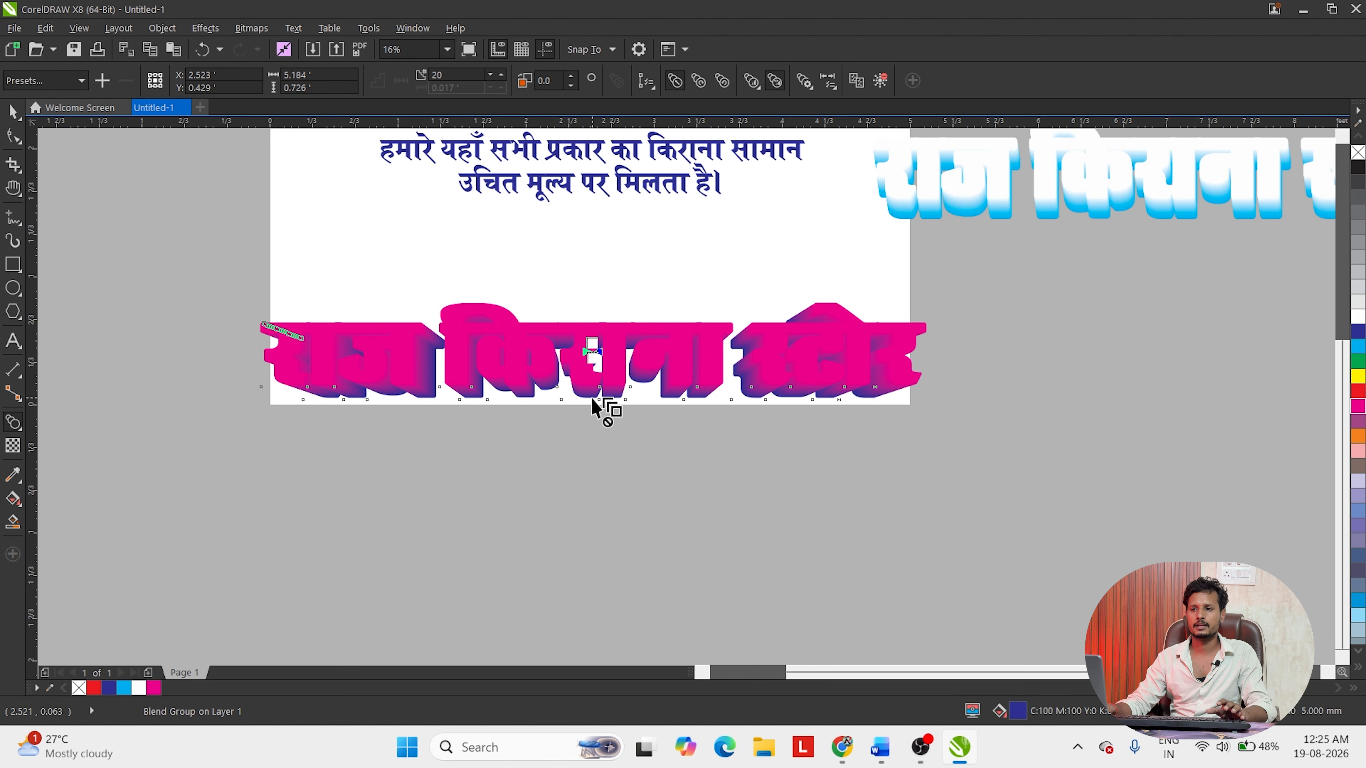
{"action": "key", "text": "space"}
{"action": "left_click", "coordinate": [598, 464]}
{"action": "scroll", "coordinate": [709, 350], "scroll_direction": "up", "scroll_amount": 2}
{"action": "scroll", "coordinate": [651, 383], "scroll_direction": "down", "scroll_amount": 2}
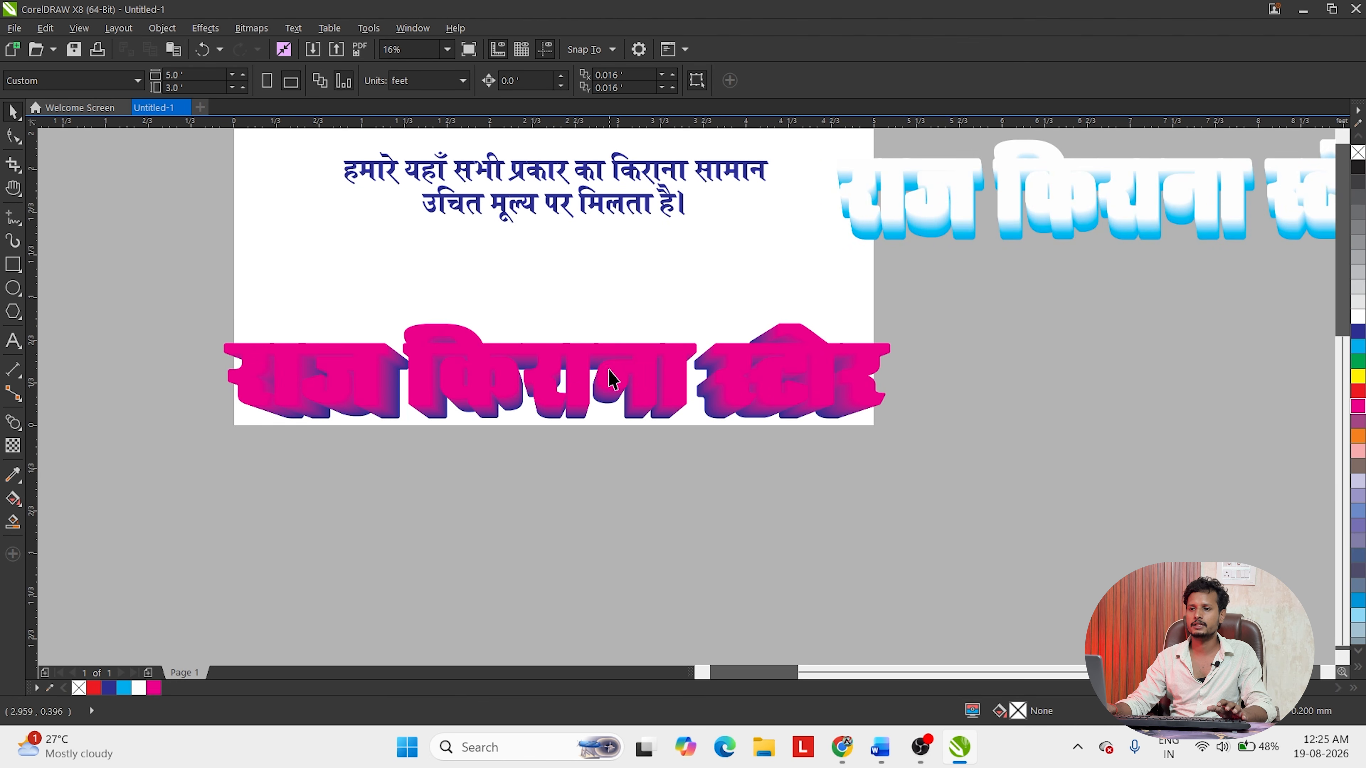
- Try moving the blend's magenta control text farther up, first toward the right and back to the left, to deepen the shadow
{"action": "left_click", "coordinate": [613, 379]}
{"action": "scroll", "coordinate": [553, 353], "scroll_direction": "up", "scroll_amount": 1}
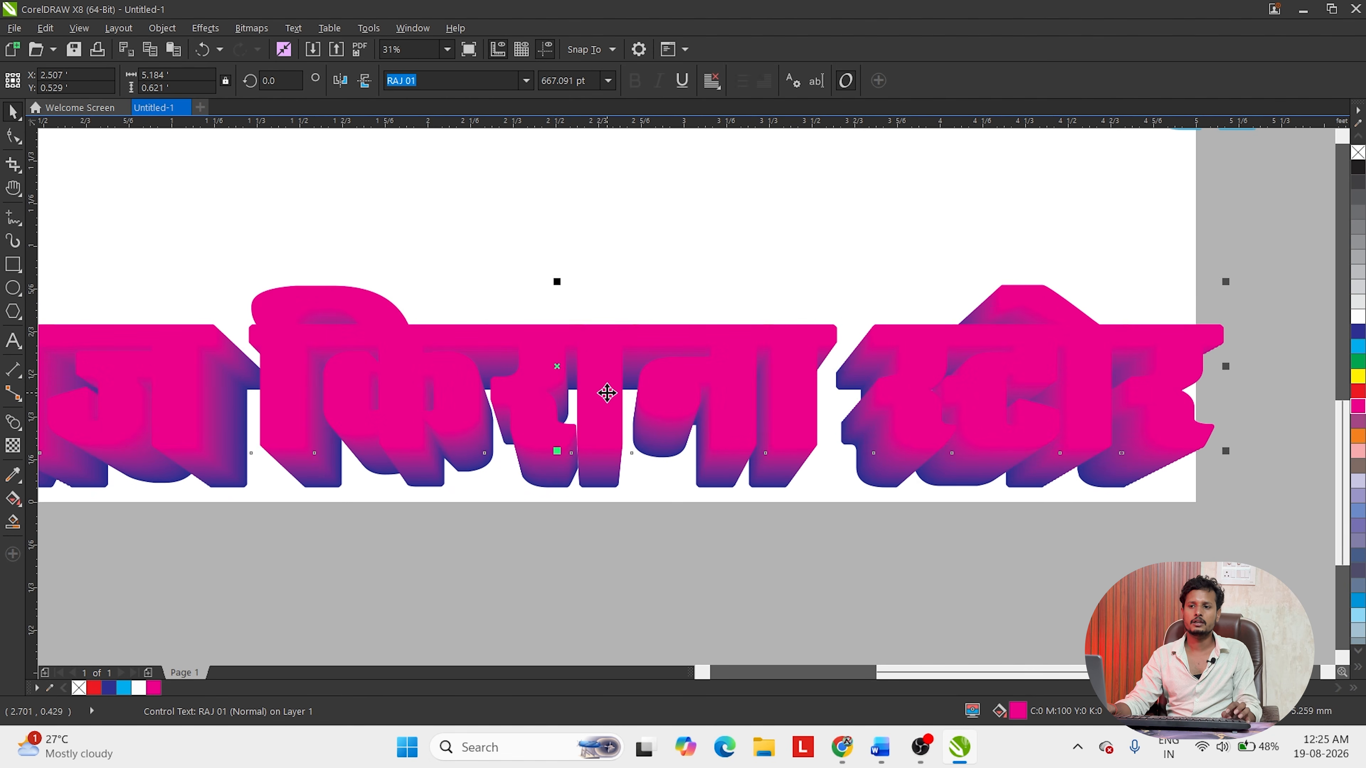
{"action": "left_click", "coordinate": [640, 495]}
{"action": "scroll", "coordinate": [624, 463], "scroll_direction": "down", "scroll_amount": 2}
{"action": "left_click", "coordinate": [618, 451]}
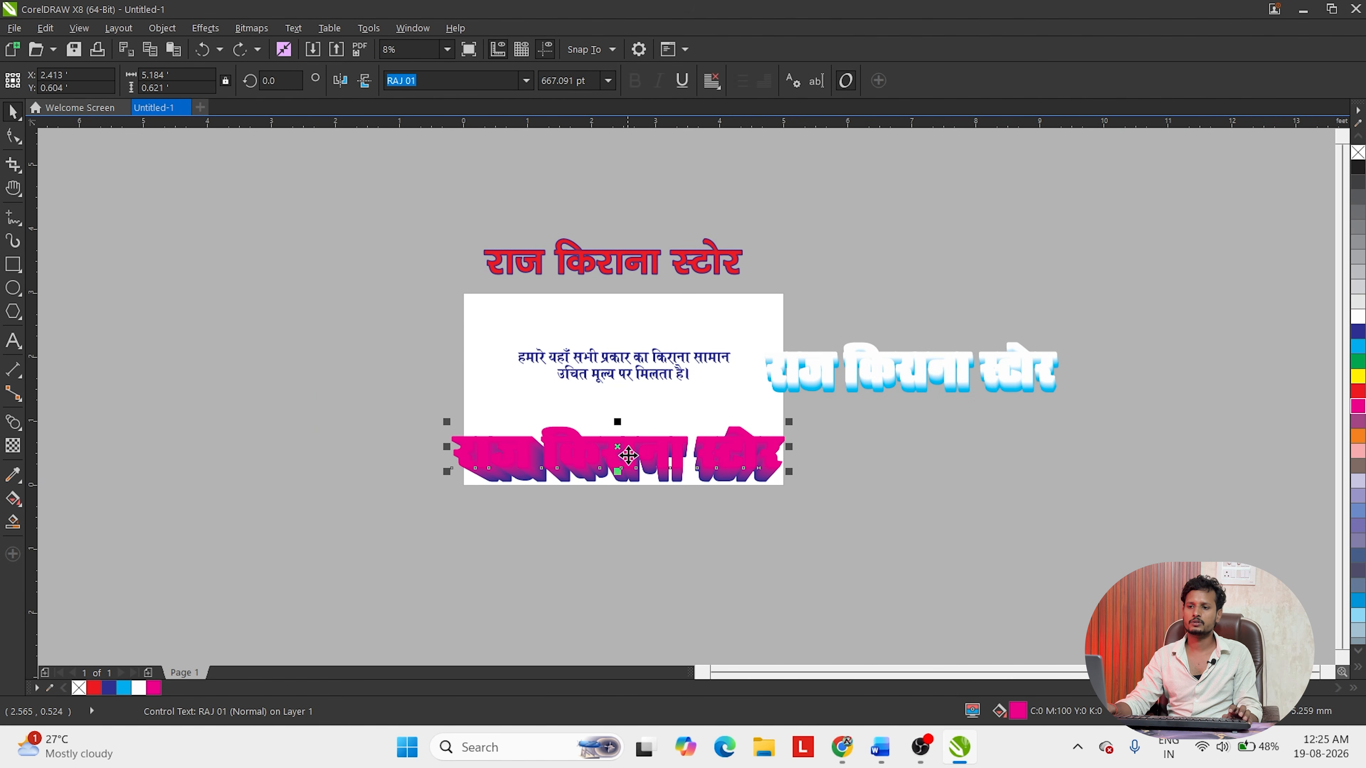
{"action": "scroll", "coordinate": [622, 453], "scroll_direction": "up", "scroll_amount": 2}
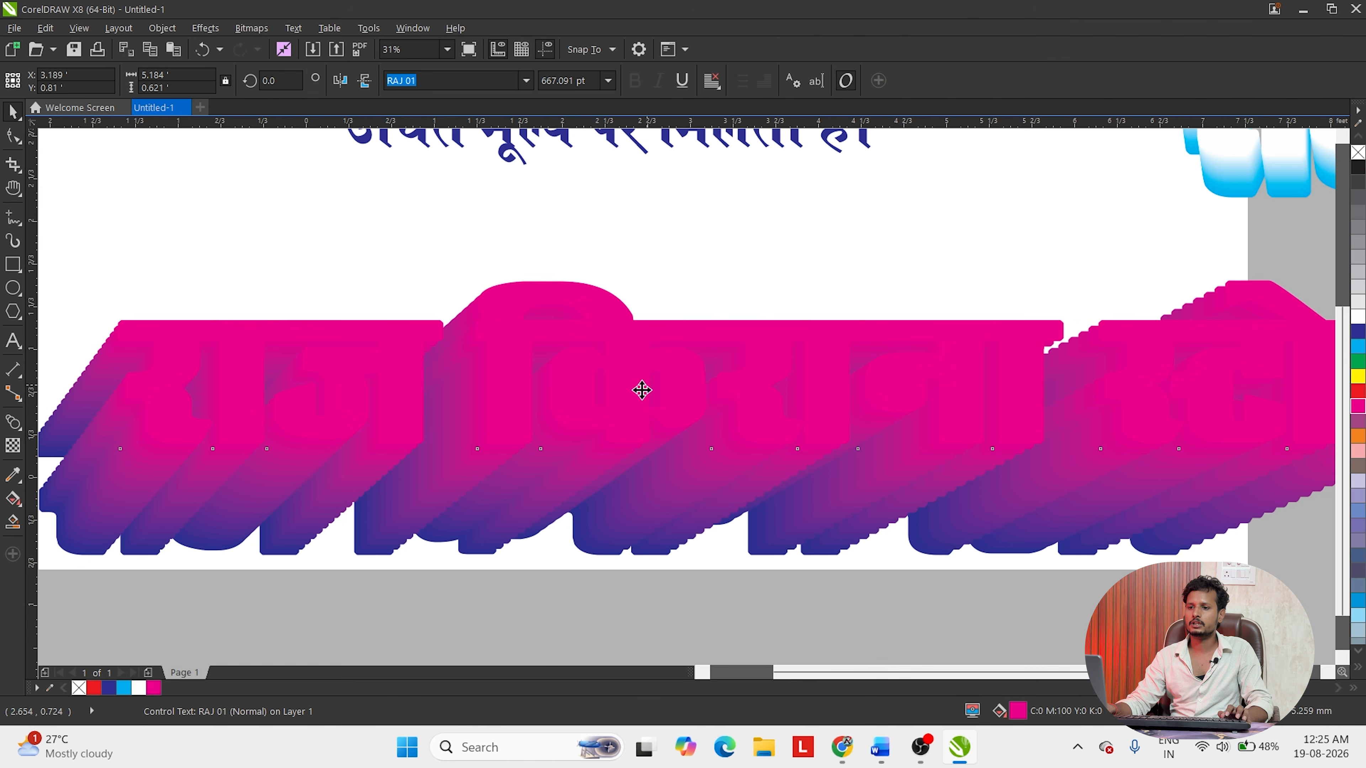
{"action": "scroll", "coordinate": [696, 387], "scroll_direction": "down", "scroll_amount": 2}
{"action": "scroll", "coordinate": [665, 387], "scroll_direction": "up", "scroll_amount": 2}
{"action": "left_click_drag", "start_coordinate": [665, 387], "coordinate": [472, 462]}
{"action": "scroll", "coordinate": [489, 463], "scroll_direction": "down", "scroll_amount": 2}
{"action": "scroll", "coordinate": [462, 466], "scroll_direction": "up", "scroll_amount": 2}
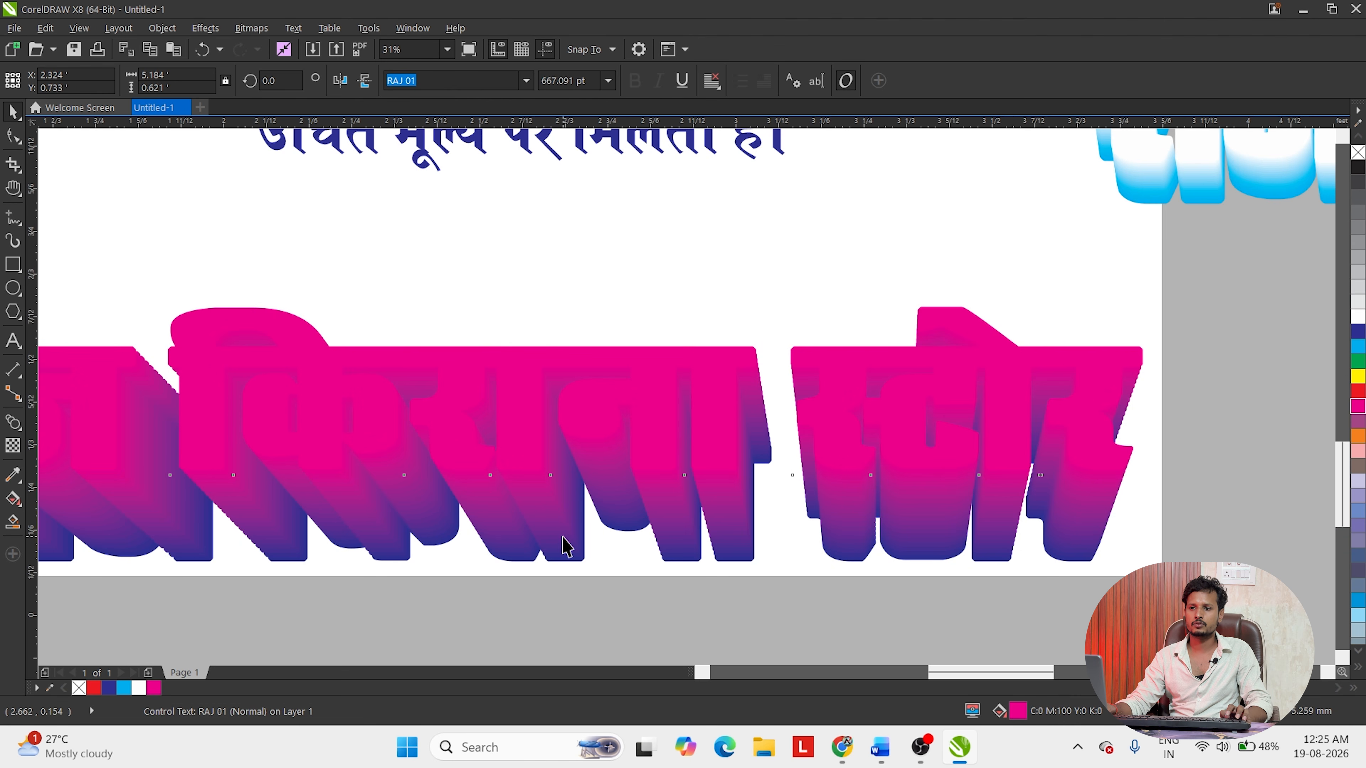
- Set the number of blend steps in the magenta heading's shadow to 100
{"action": "scroll", "coordinate": [567, 538], "scroll_direction": "up", "scroll_amount": 4}
{"action": "scroll", "coordinate": [536, 385], "scroll_direction": "down", "scroll_amount": 1}
{"action": "scroll", "coordinate": [765, 464], "scroll_direction": "up", "scroll_amount": 2}
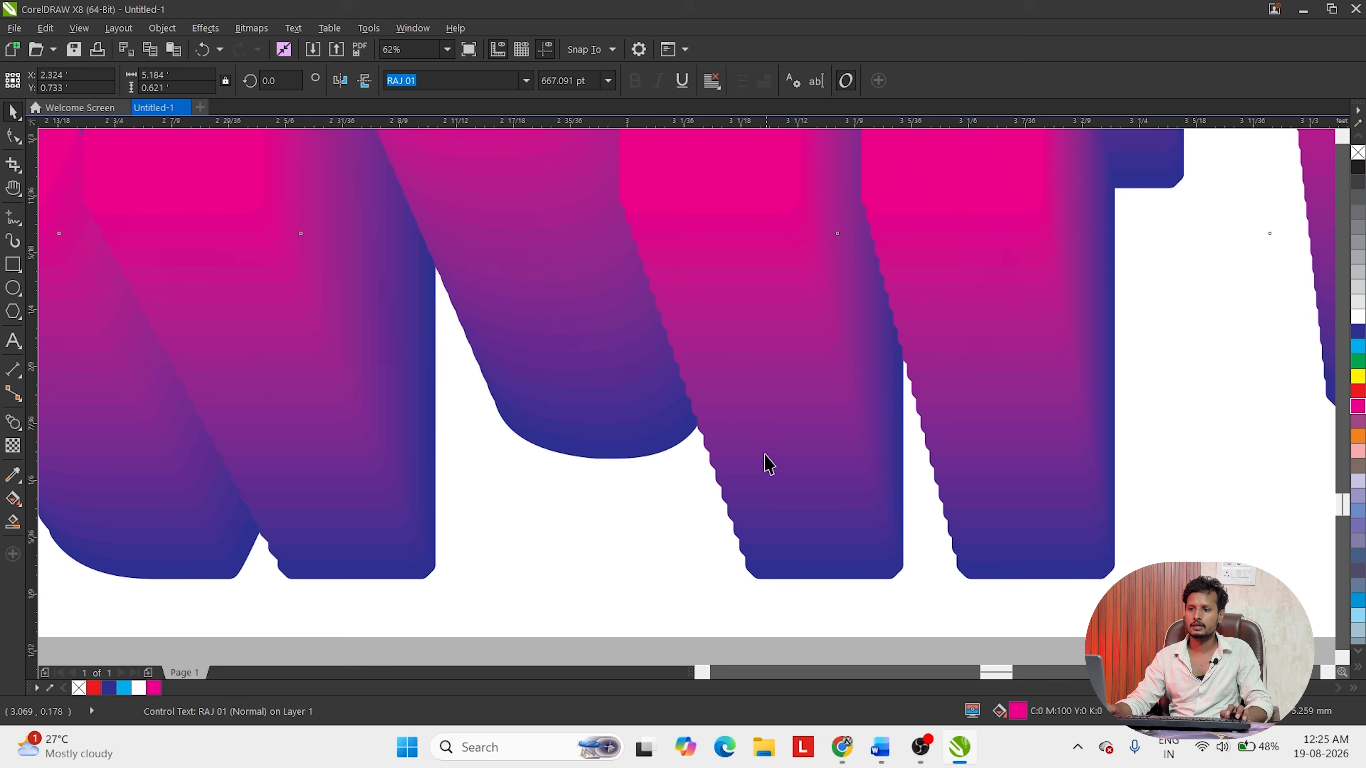
{"action": "scroll", "coordinate": [681, 578], "scroll_direction": "down", "scroll_amount": 3}
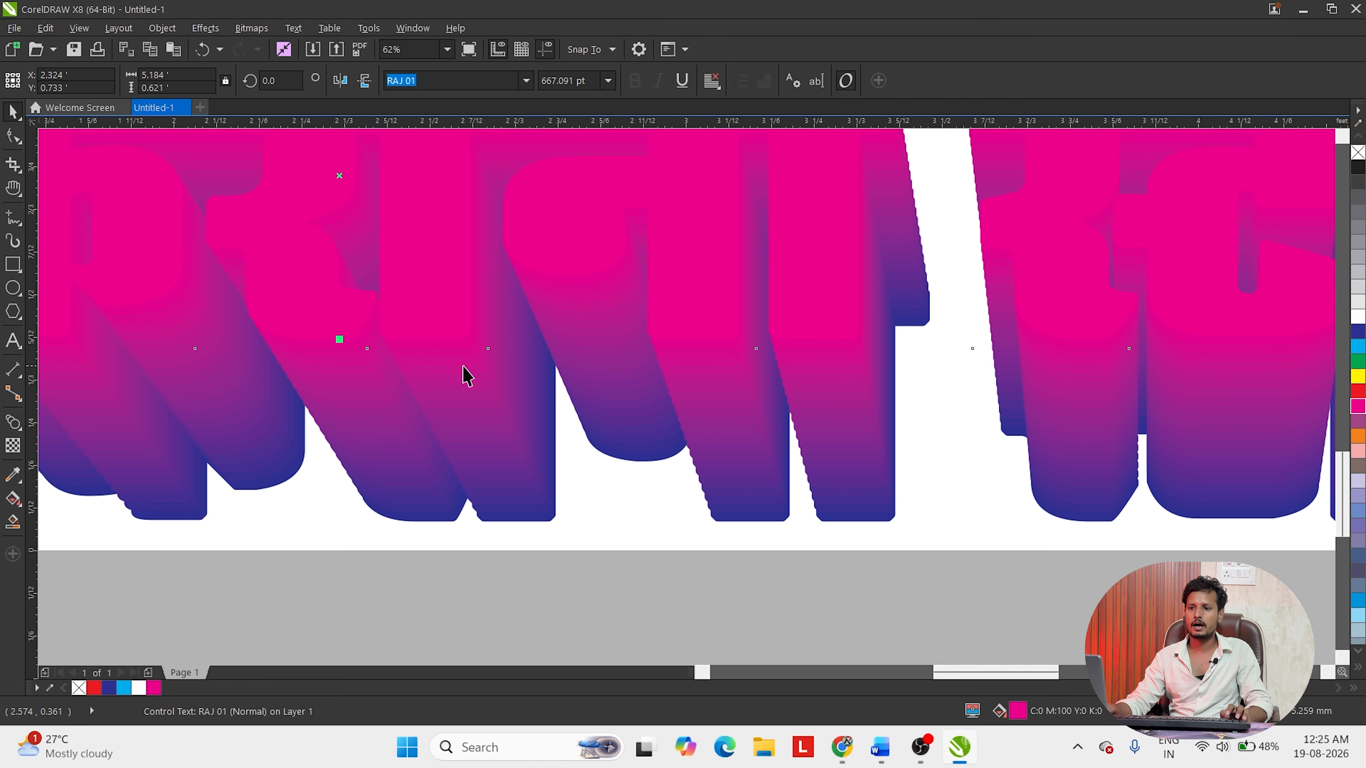
{"action": "left_click", "coordinate": [467, 377]}
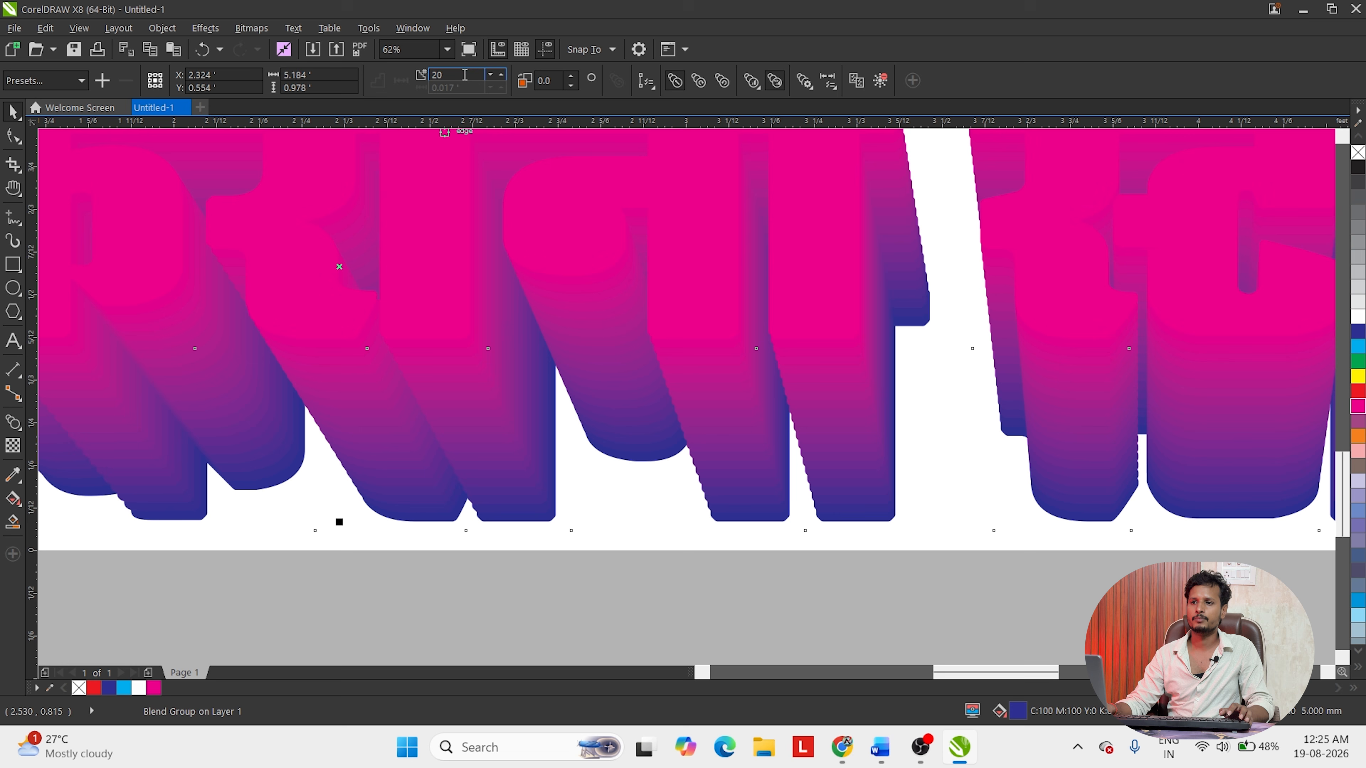
{"action": "type", "text": "100"}
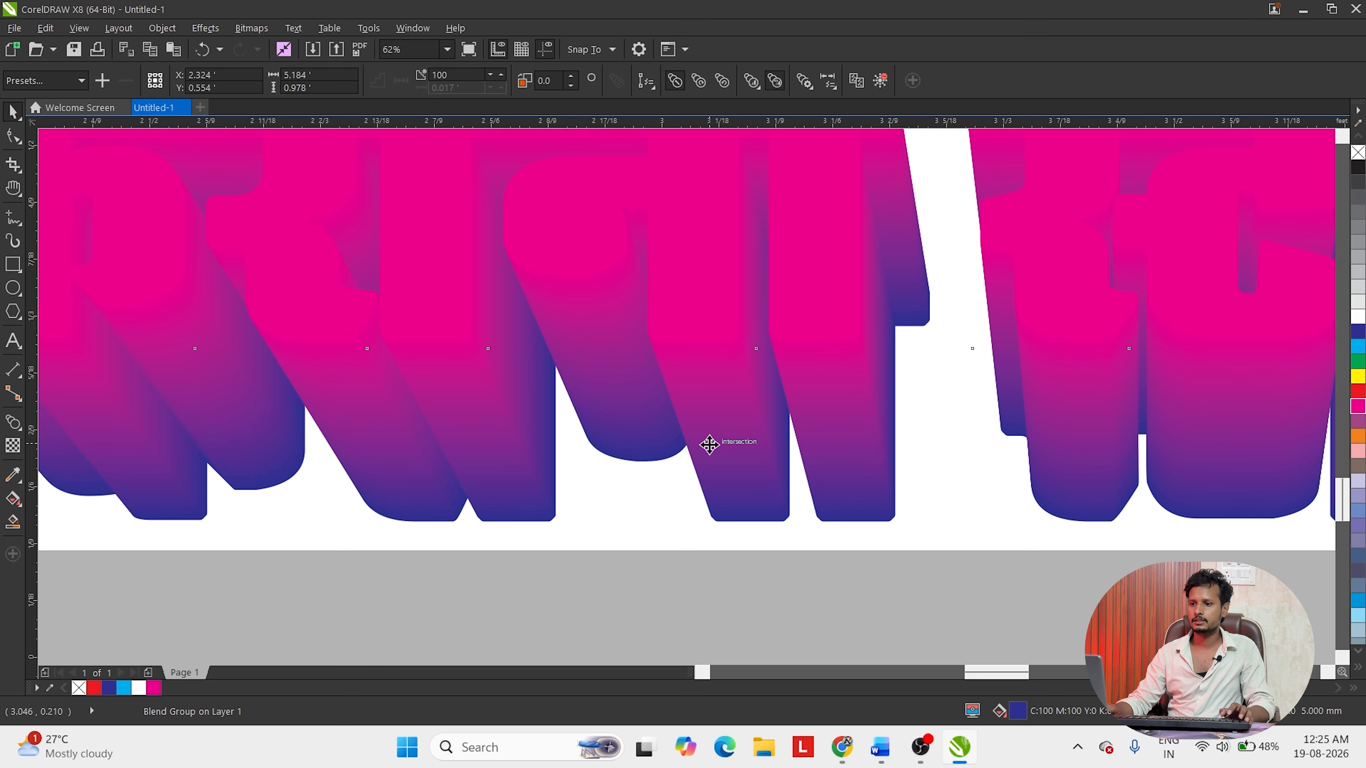
{"action": "scroll", "coordinate": [707, 446], "scroll_direction": "up", "scroll_amount": 5}
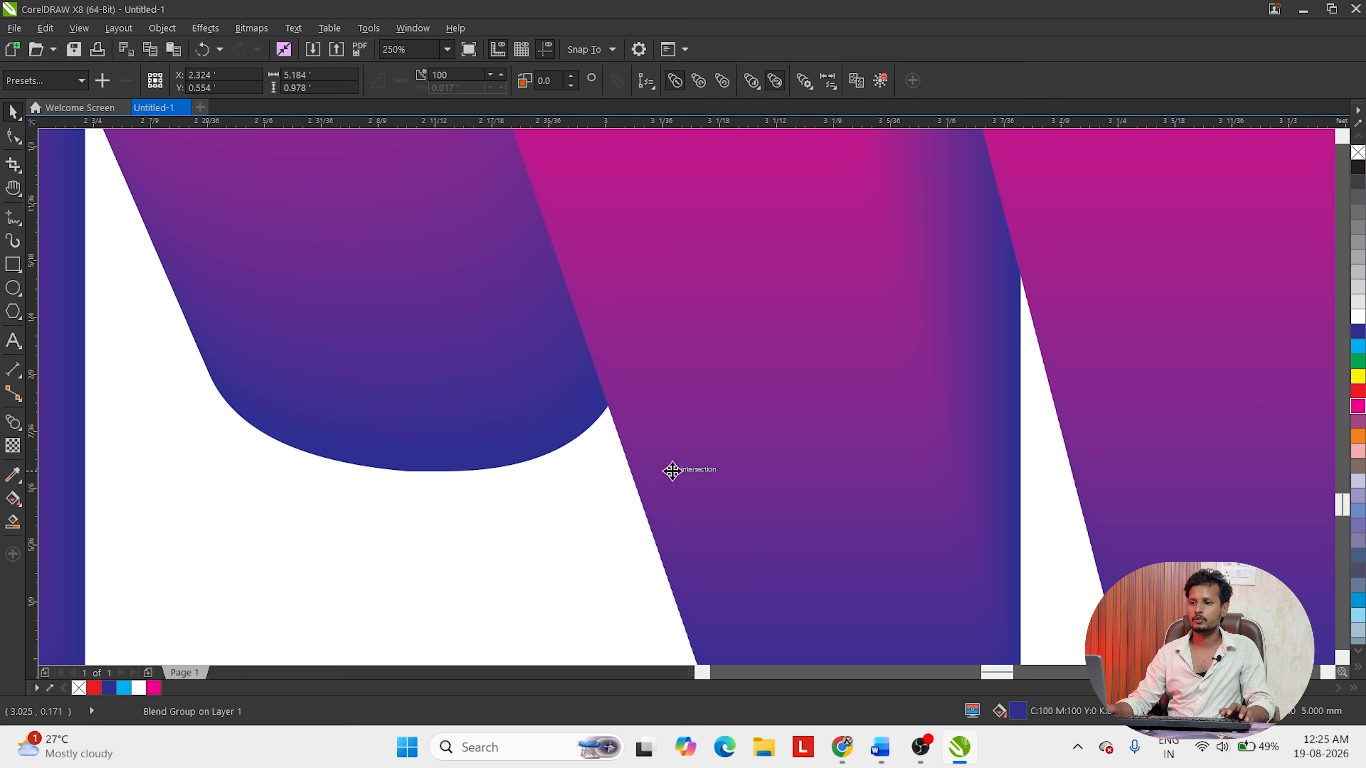
{"action": "scroll", "coordinate": [672, 471], "scroll_direction": "down", "scroll_amount": 7}
{"action": "key", "text": "Escape"}
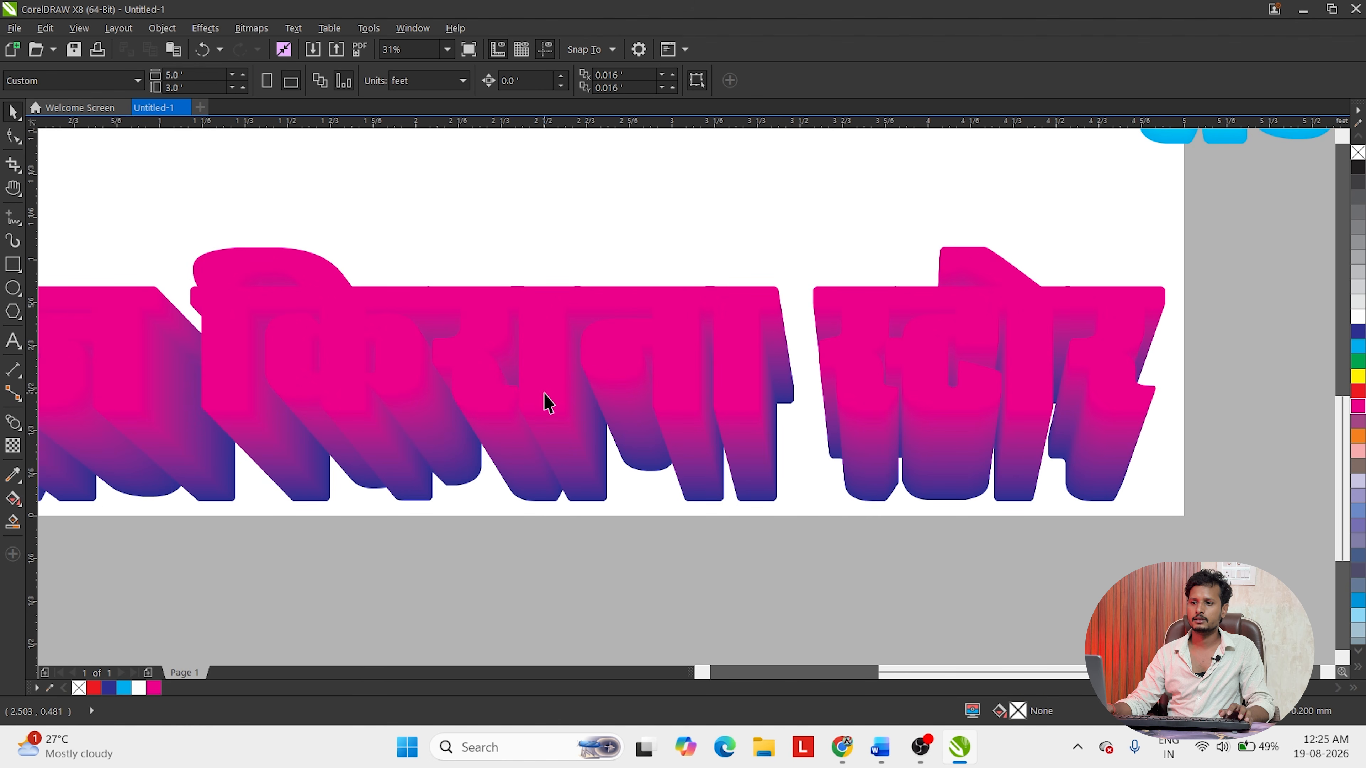
- Move the magenta control text down closer to the dark blue heading, centred at about X 2.39 ft, Y 0.5 ft
{"action": "left_click", "coordinate": [548, 402]}
{"action": "scroll", "coordinate": [629, 541], "scroll_direction": "down", "scroll_amount": 2}
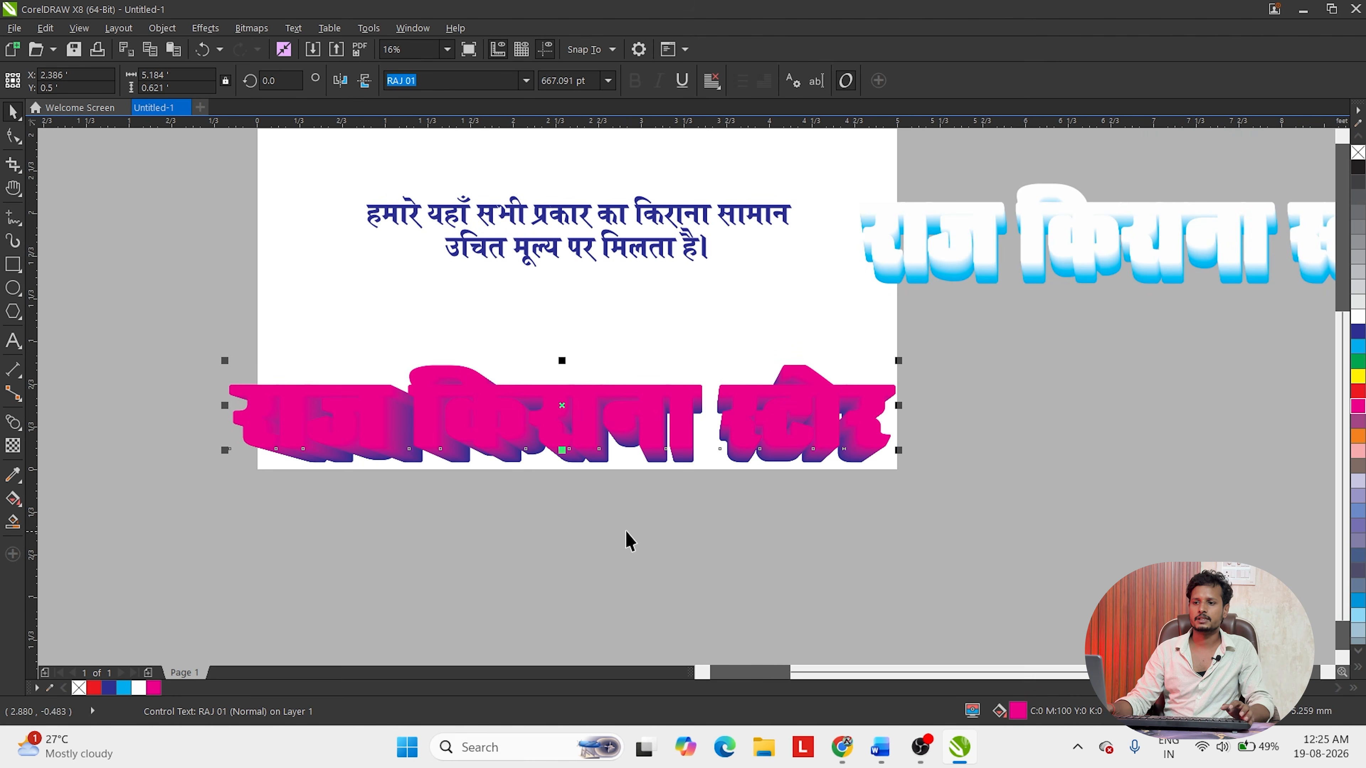
{"action": "left_click", "coordinate": [592, 526]}
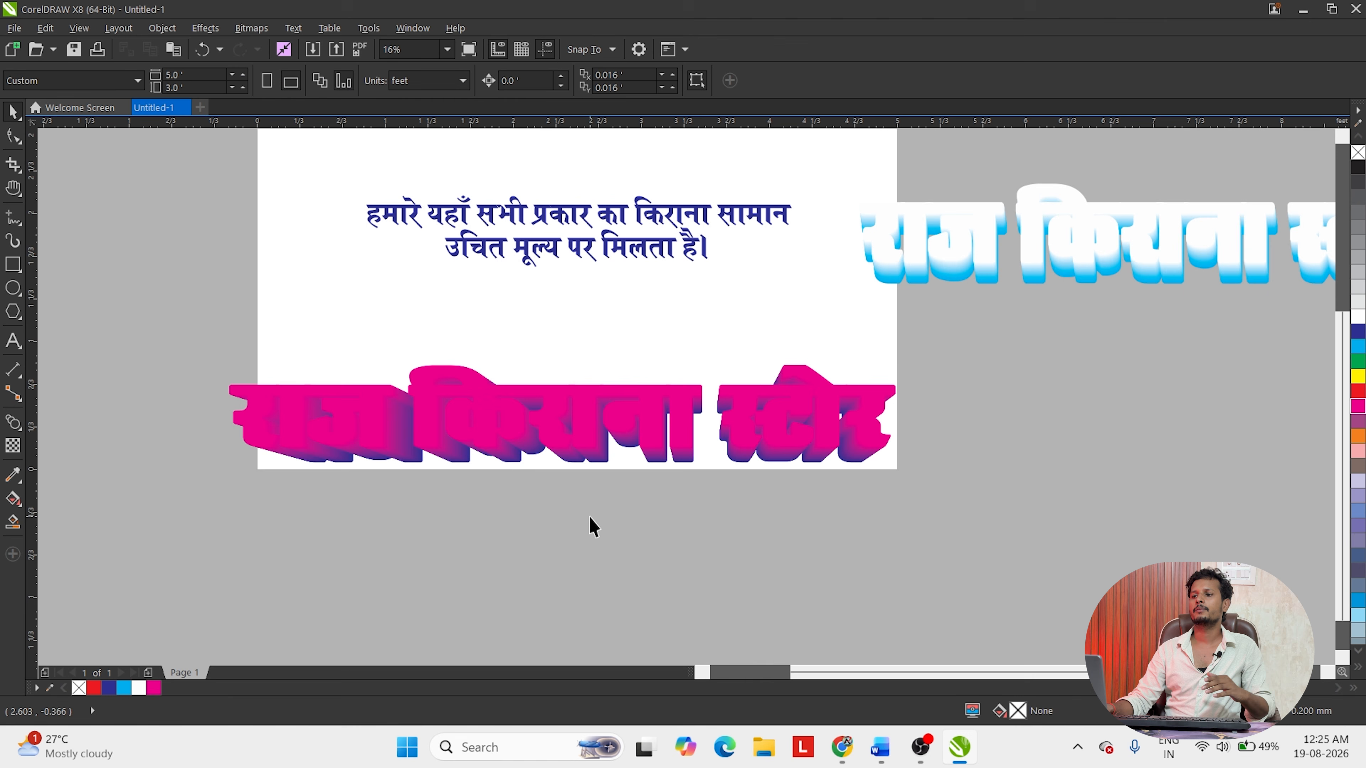
- Break the magenta heading apart from its blended shadow and place the plain text directly above it
{"action": "left_click", "coordinate": [579, 440]}
{"action": "left_click", "coordinate": [596, 359]}
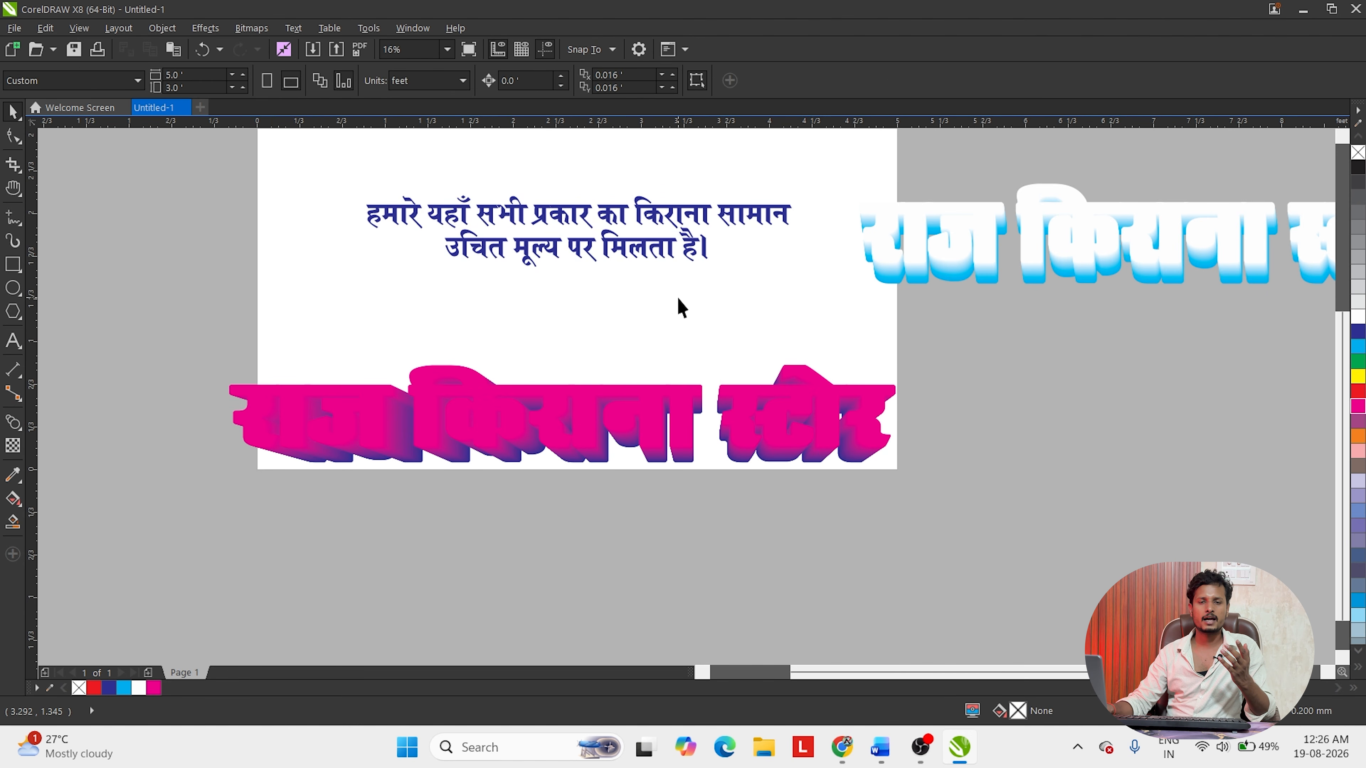
{"action": "left_click", "coordinate": [573, 396]}
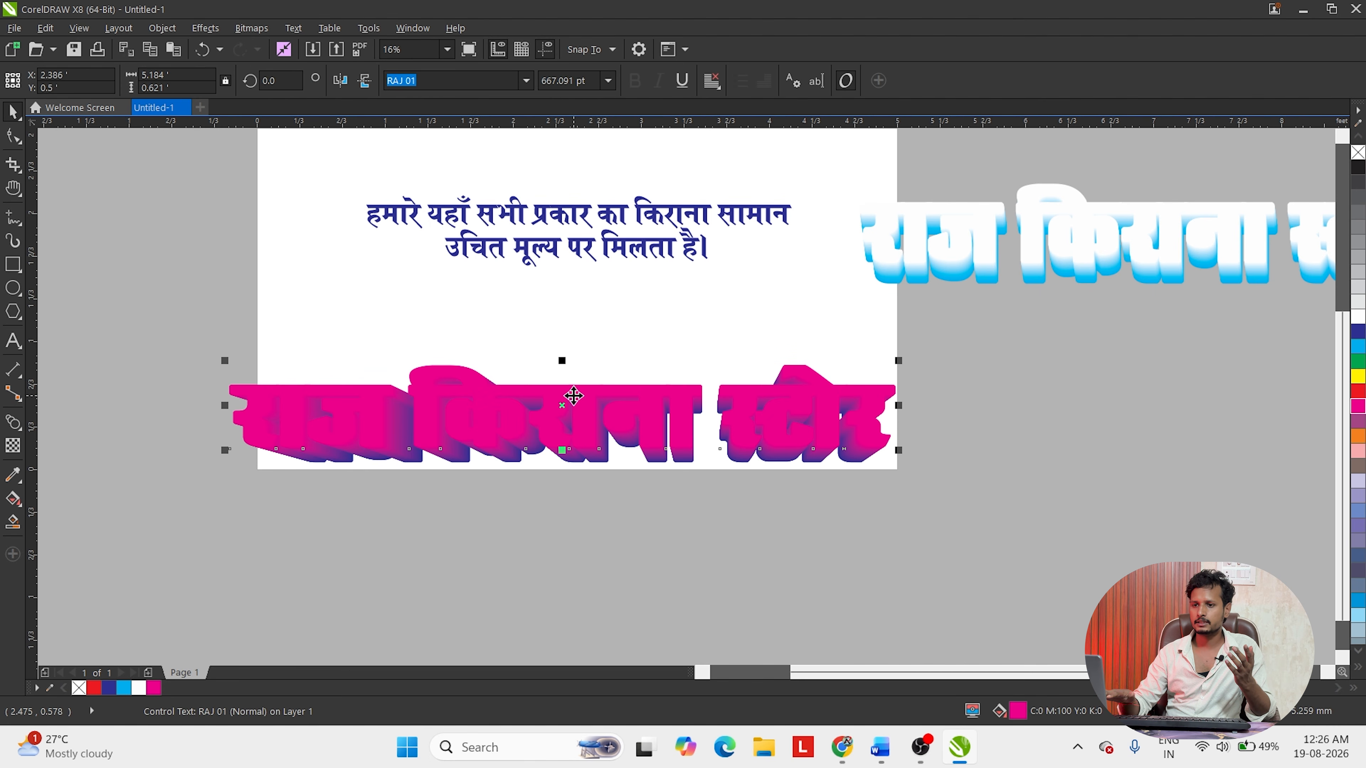
{"action": "left_click", "coordinate": [601, 378]}
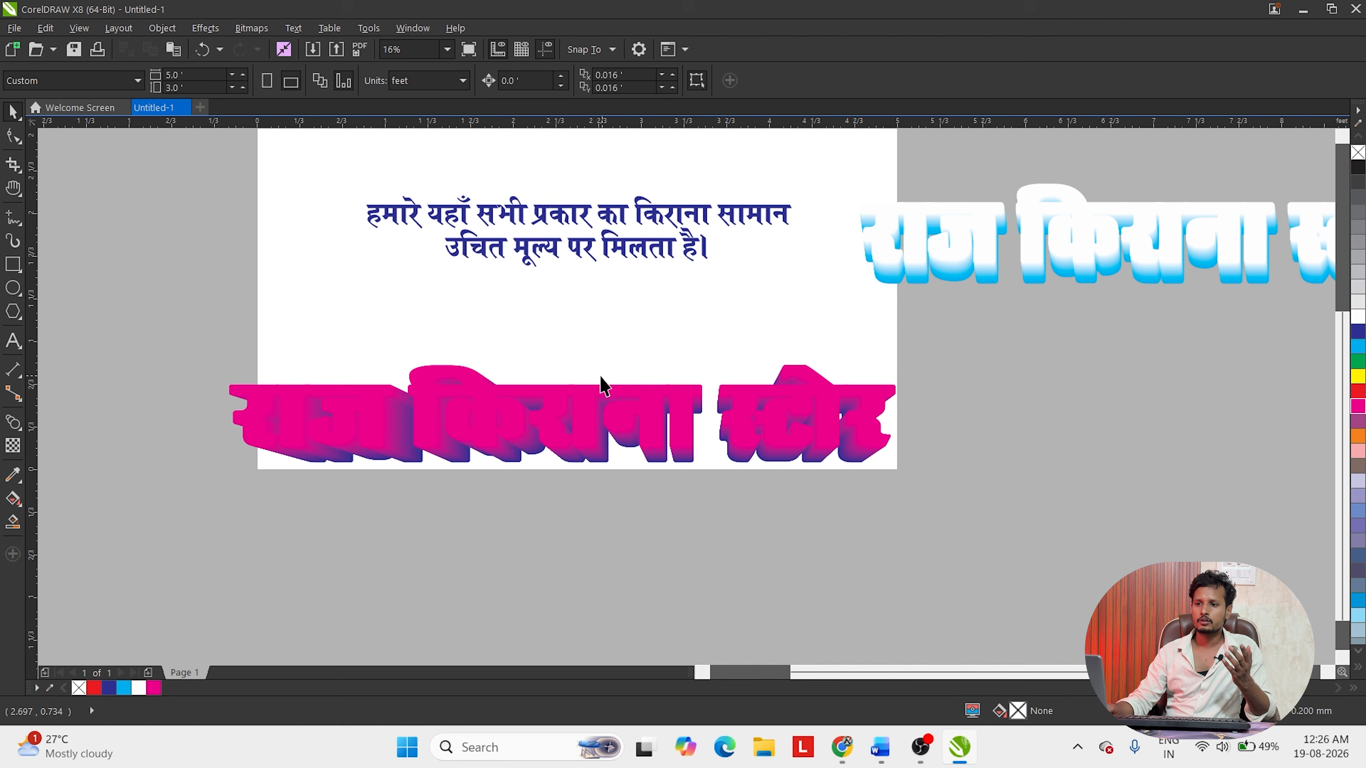
{"action": "left_click_drag", "start_coordinate": [585, 413], "coordinate": [569, 310]}
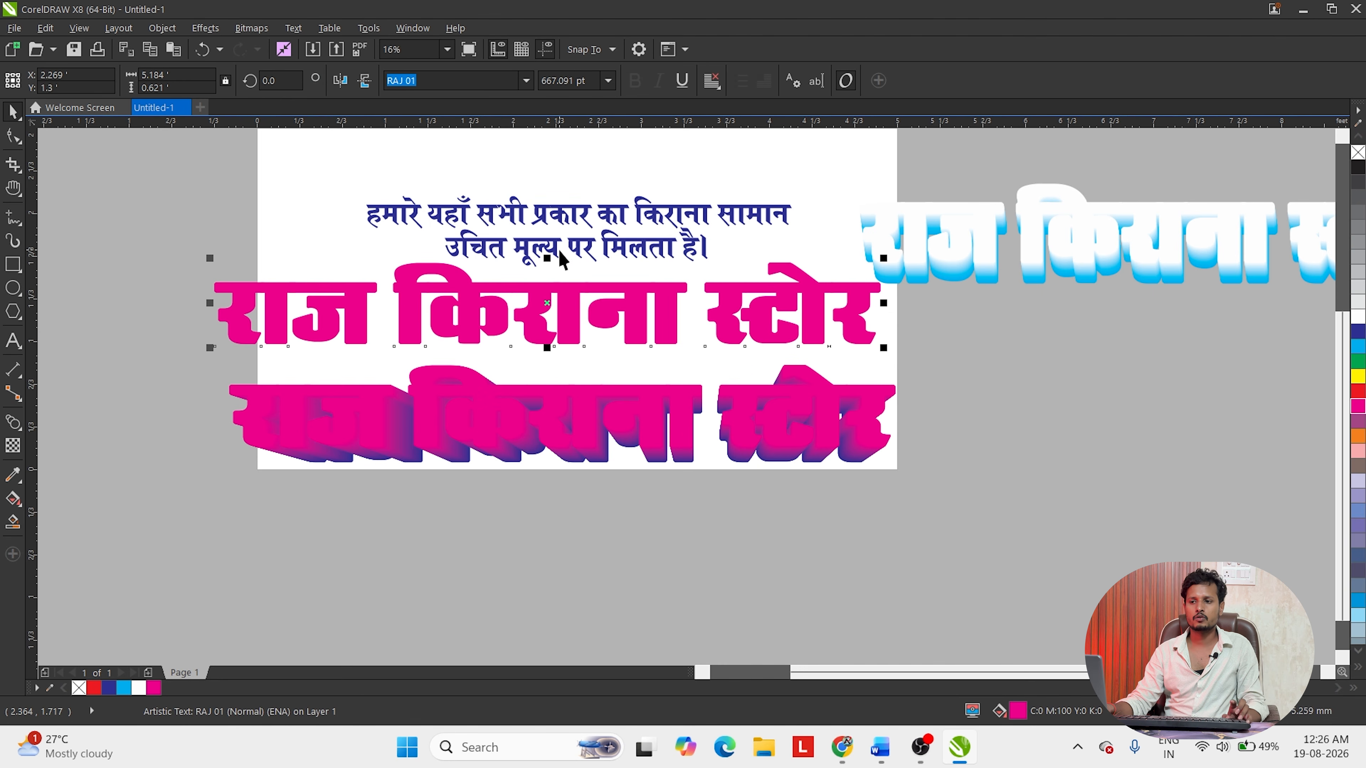
- Undo the plain text's last move, fill the text on the shadow with yellow and give it a dark blue outline
{"action": "key", "text": "ctrl+z"}
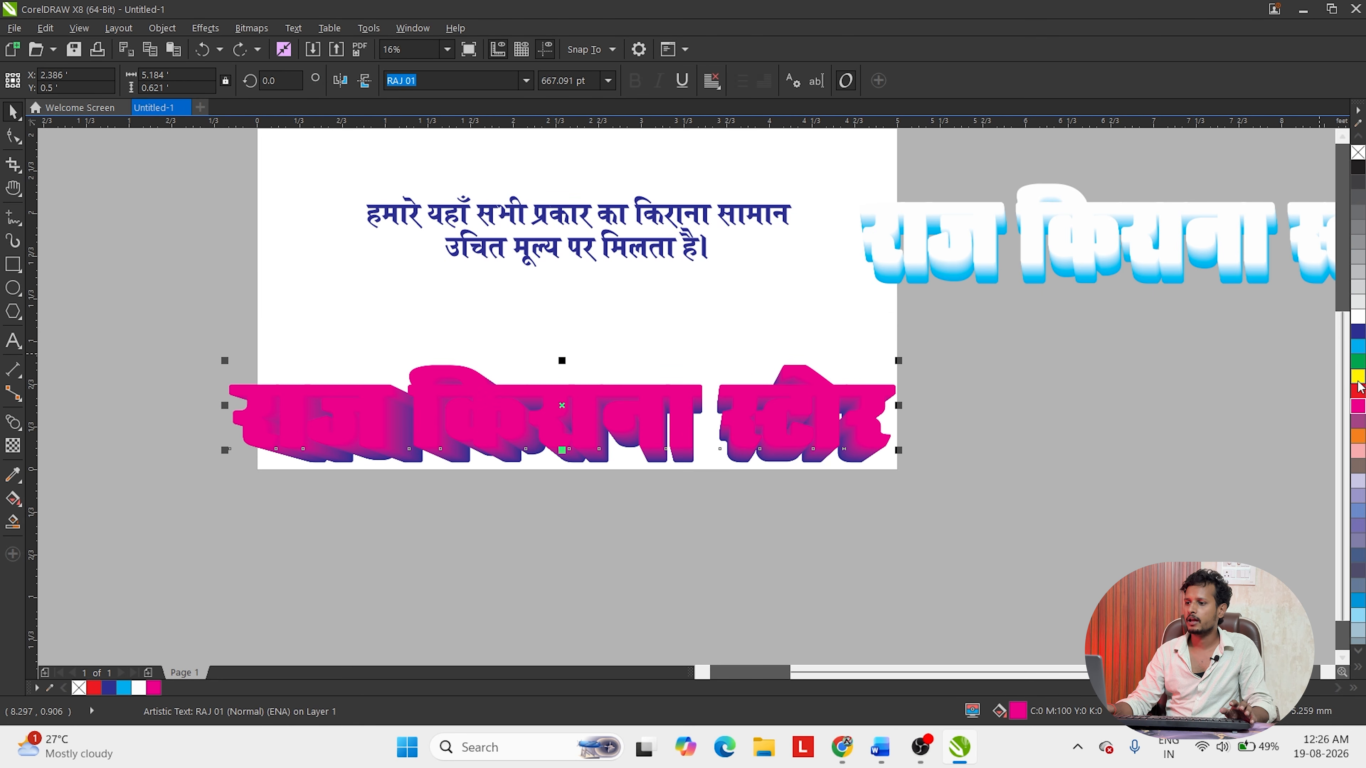
{"action": "left_click", "coordinate": [1359, 378]}
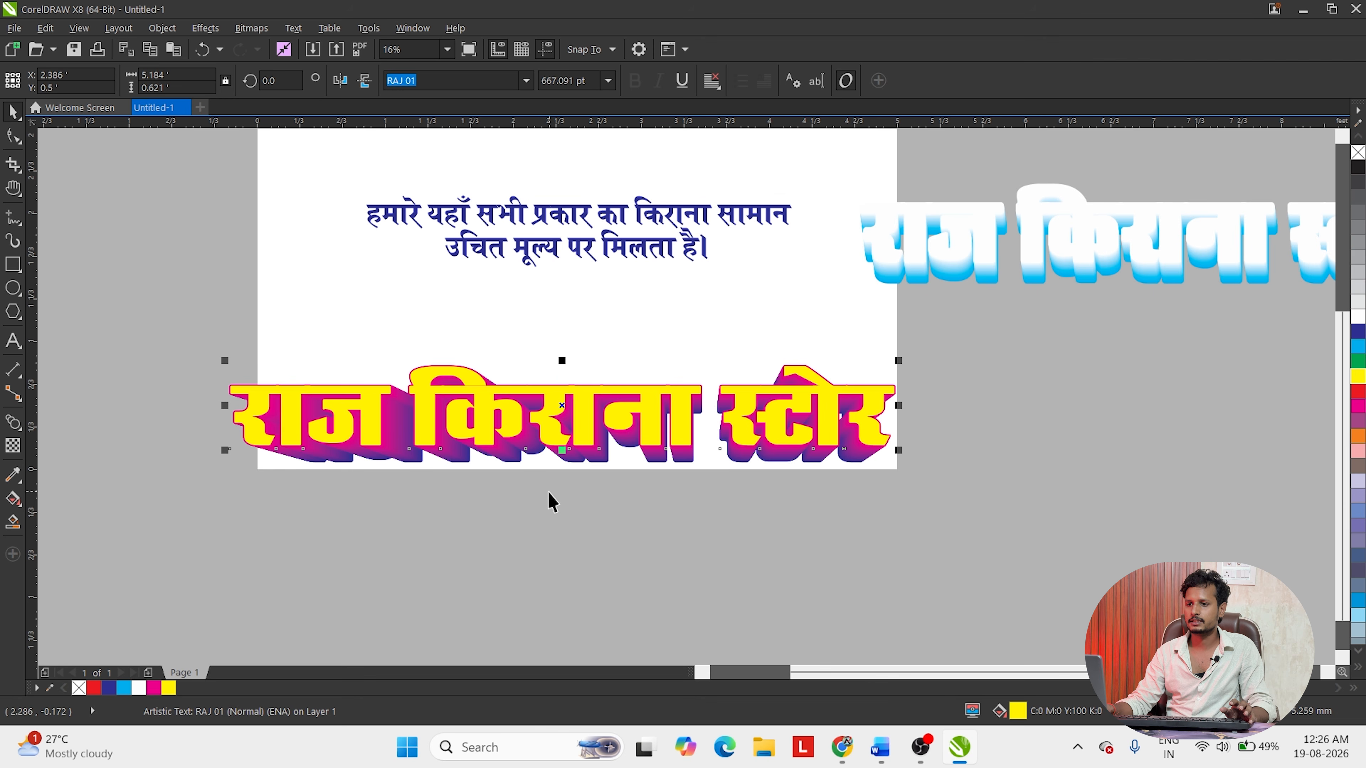
{"action": "scroll", "coordinate": [552, 503], "scroll_direction": "up", "scroll_amount": 2}
{"action": "scroll", "coordinate": [552, 372], "scroll_direction": "up", "scroll_amount": 2}
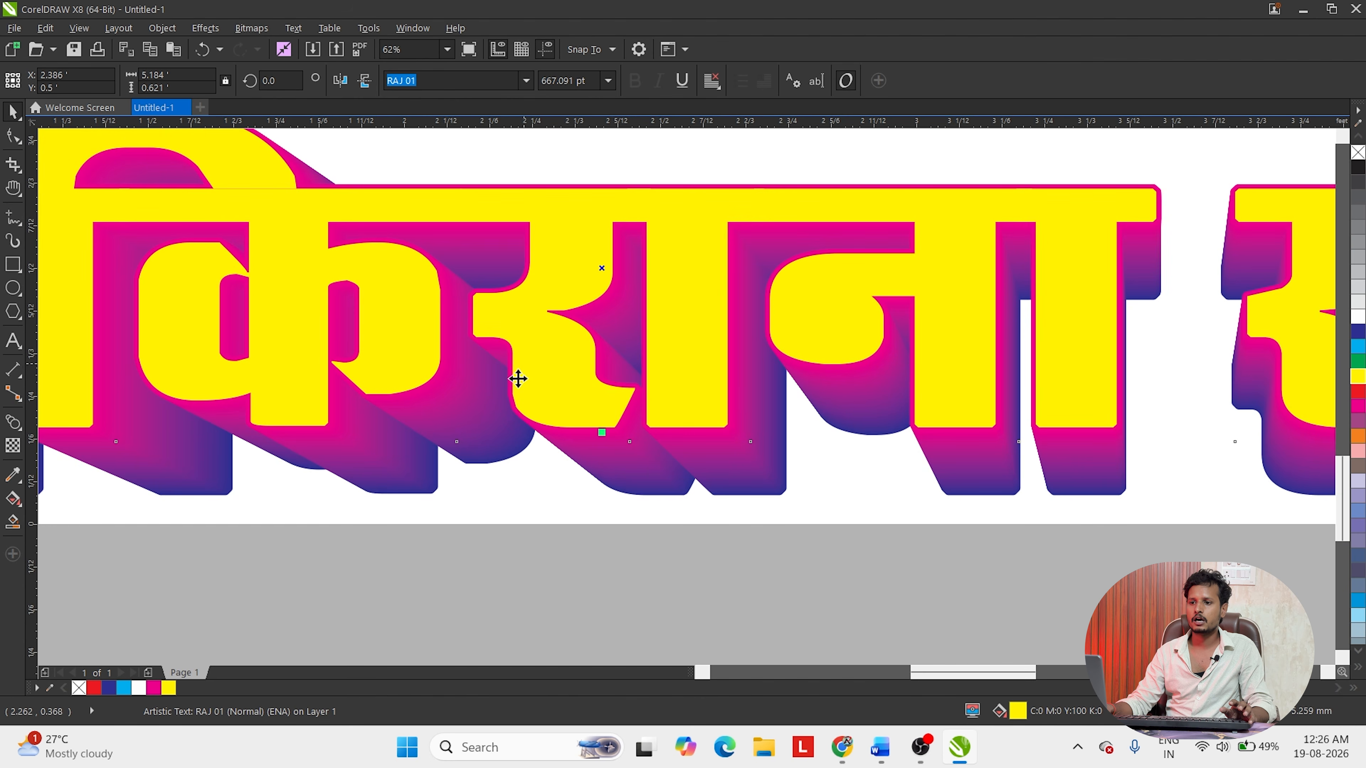
{"action": "right_click", "coordinate": [108, 688]}
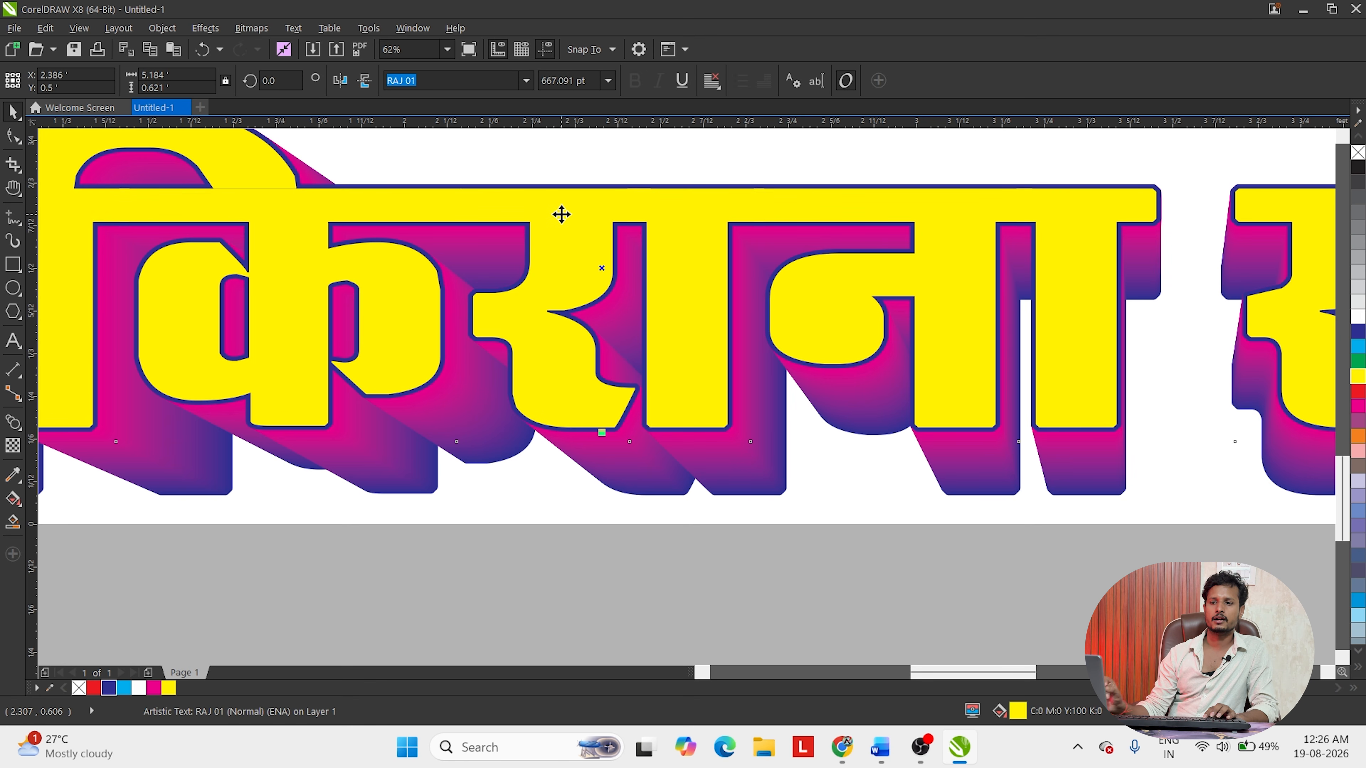
- Apply a vertical interactive fountain fill to the yellow heading, running from yellow at the top to white at the bottom
{"action": "key", "text": "g"}
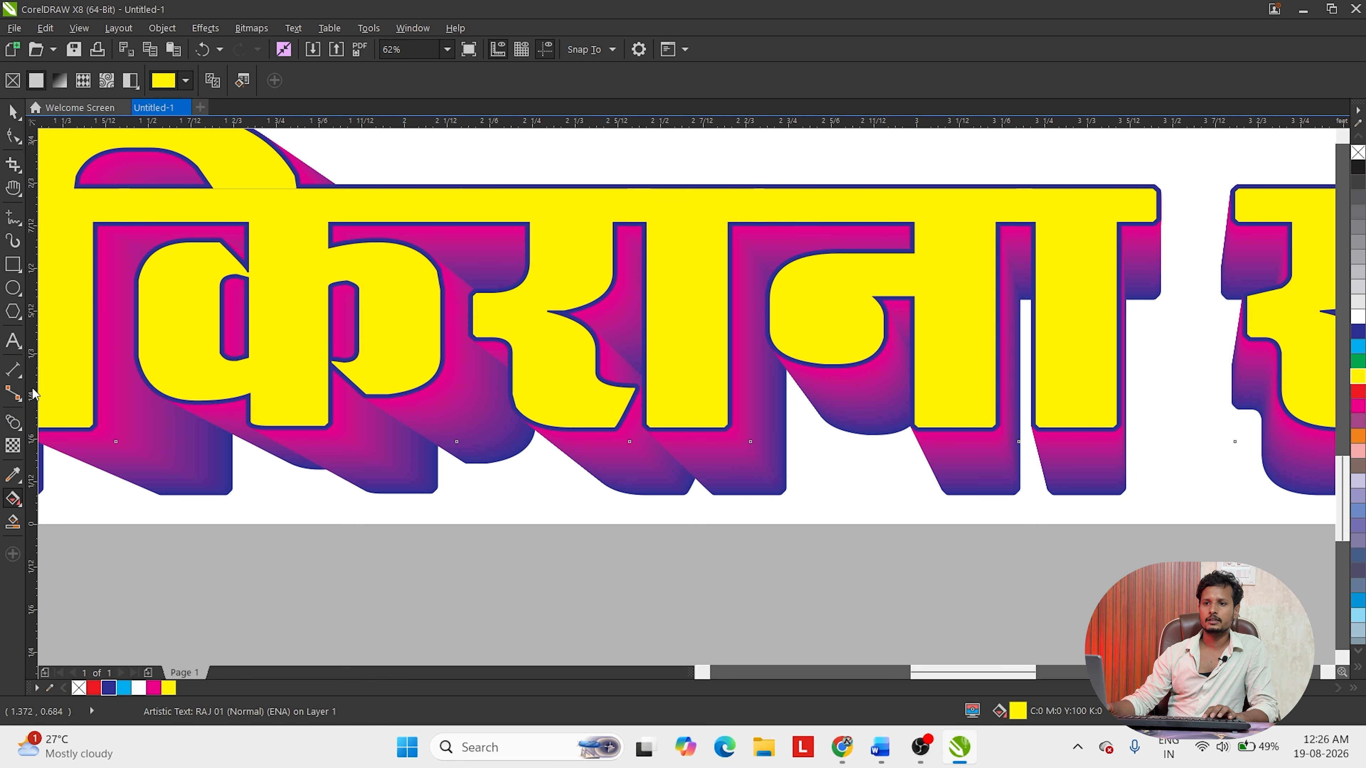
{"action": "left_click", "coordinate": [20, 506]}
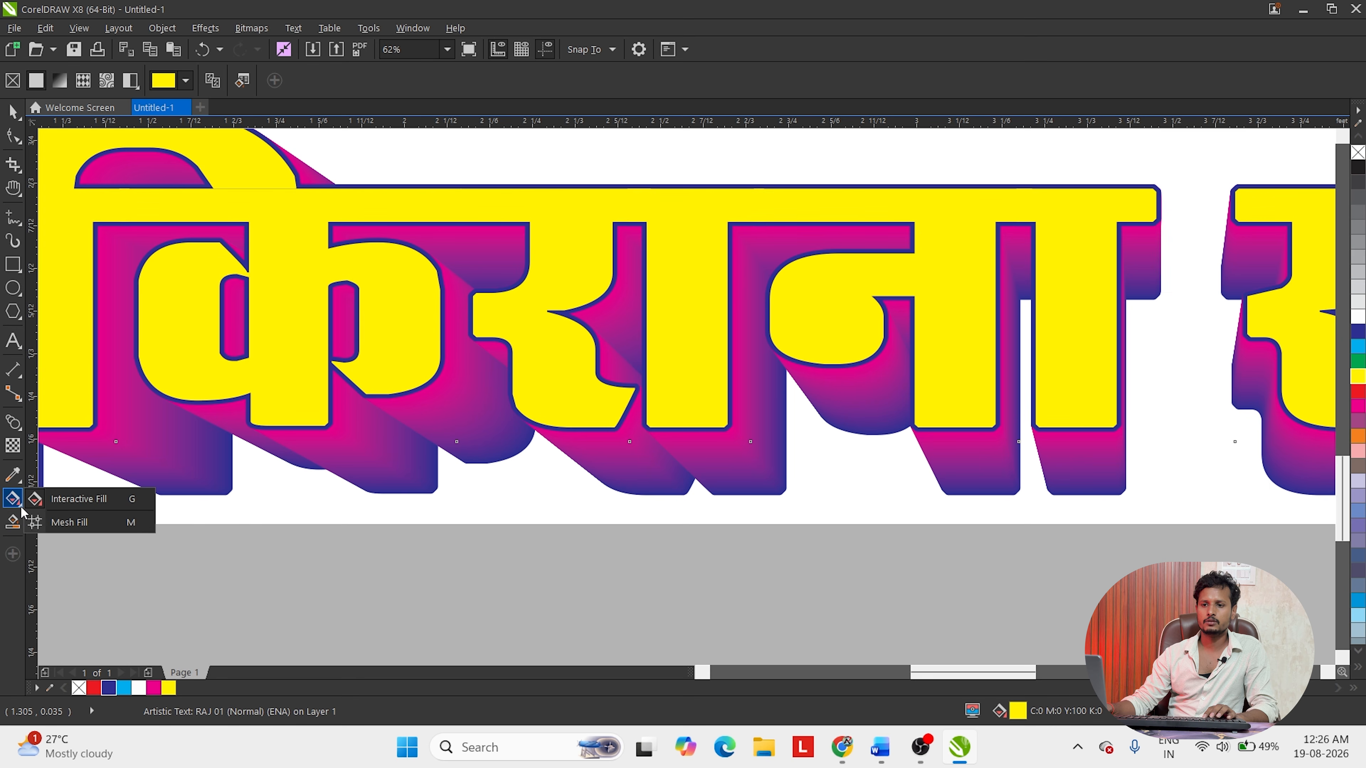
{"action": "left_click", "coordinate": [9, 501]}
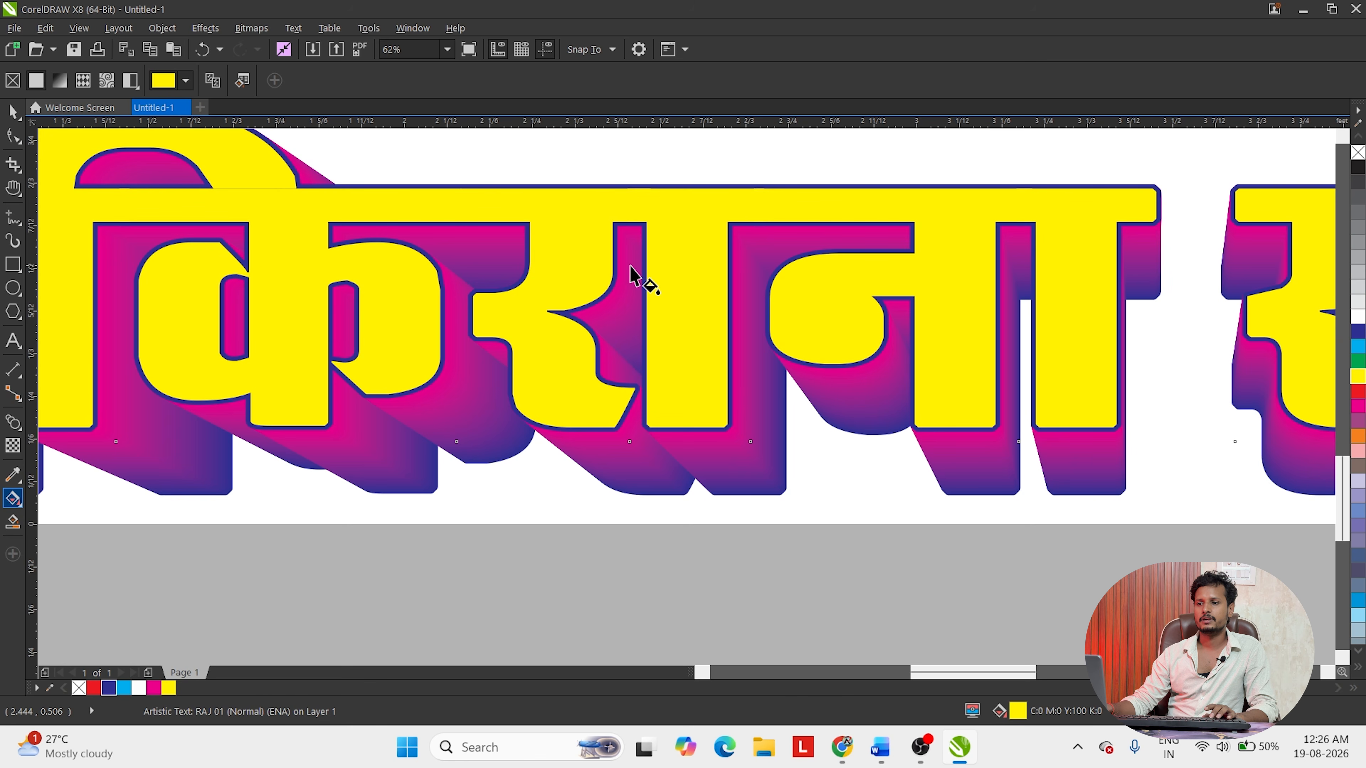
{"action": "left_click_drag", "start_coordinate": [694, 202], "coordinate": [679, 422]}
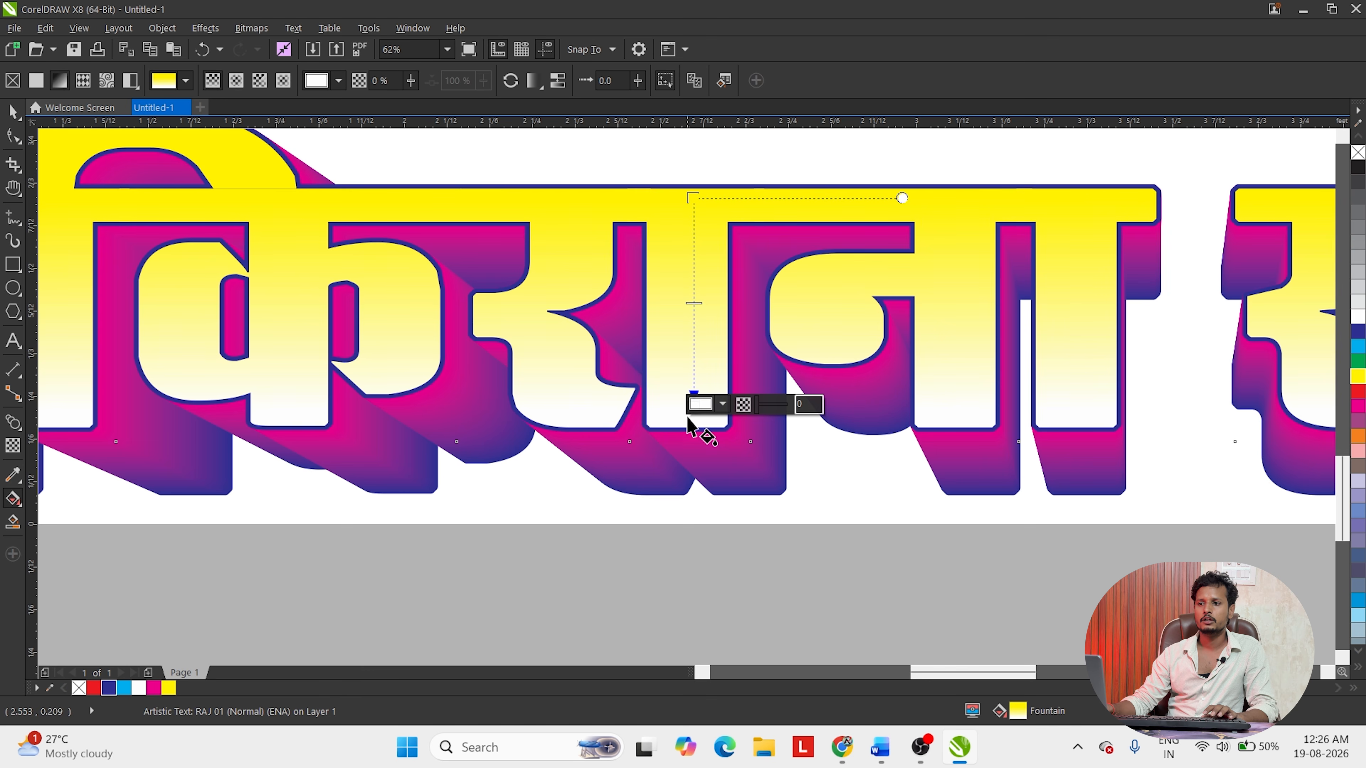
{"action": "scroll", "coordinate": [699, 358], "scroll_direction": "down", "scroll_amount": 2}
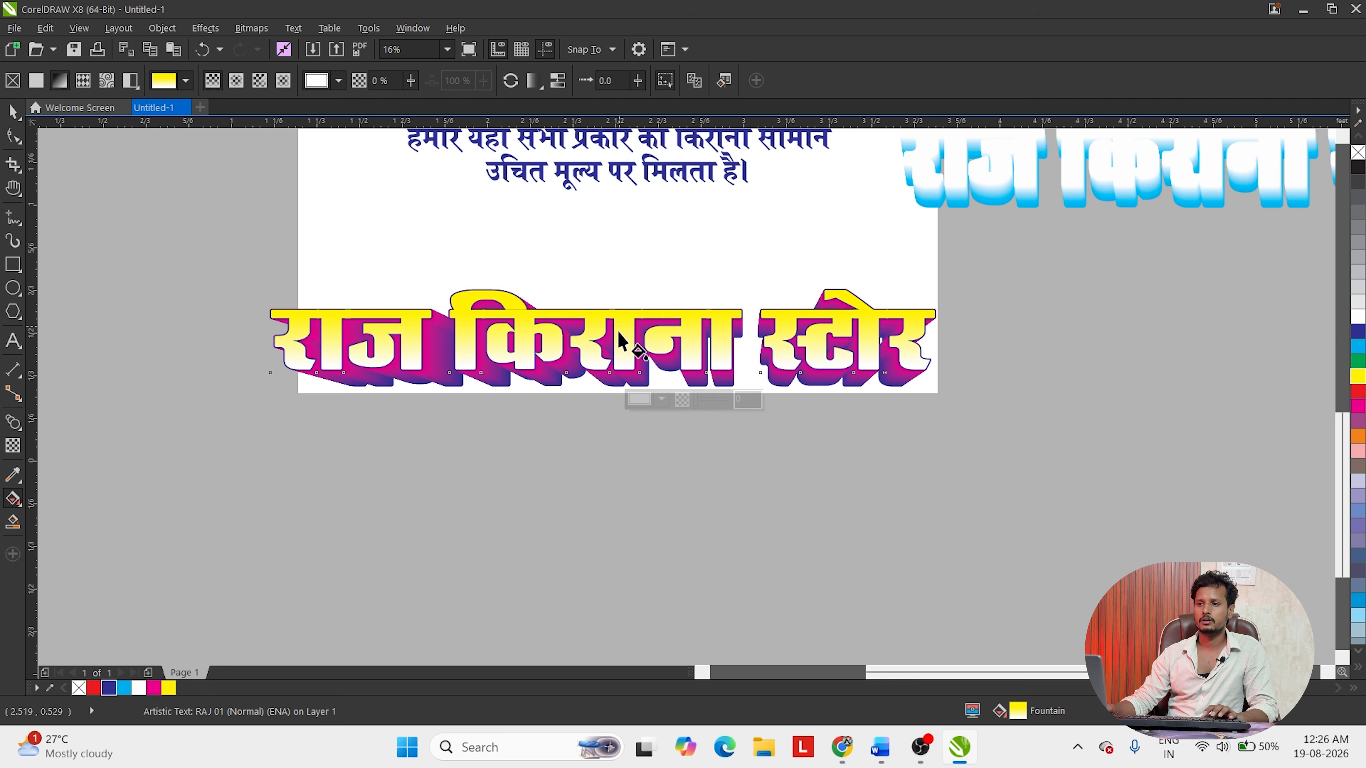
{"action": "scroll", "coordinate": [617, 358], "scroll_direction": "up", "scroll_amount": 2}
{"action": "left_click_drag", "start_coordinate": [646, 370], "coordinate": [648, 344]}
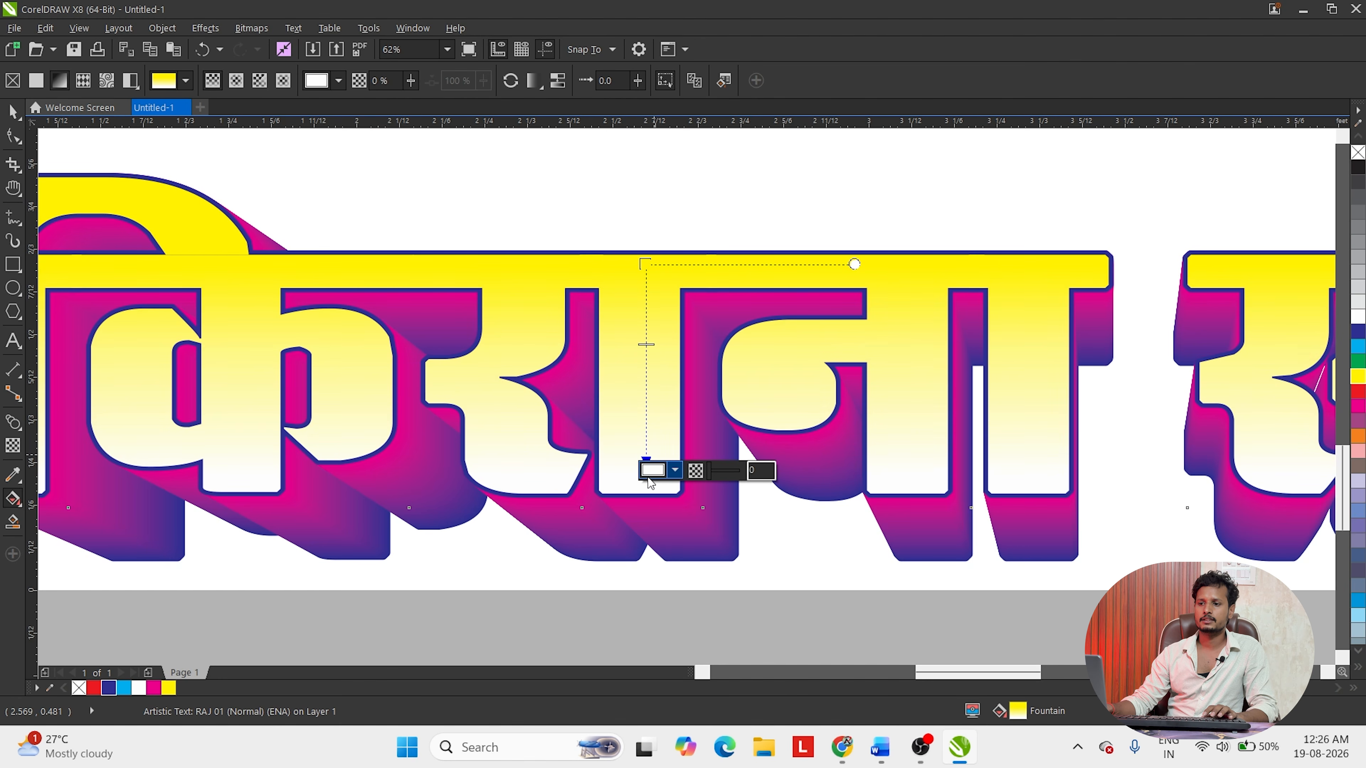
- Select the yellow heading together with its blended shadow and move them off the page
{"action": "scroll", "coordinate": [647, 273], "scroll_direction": "down", "scroll_amount": 3}
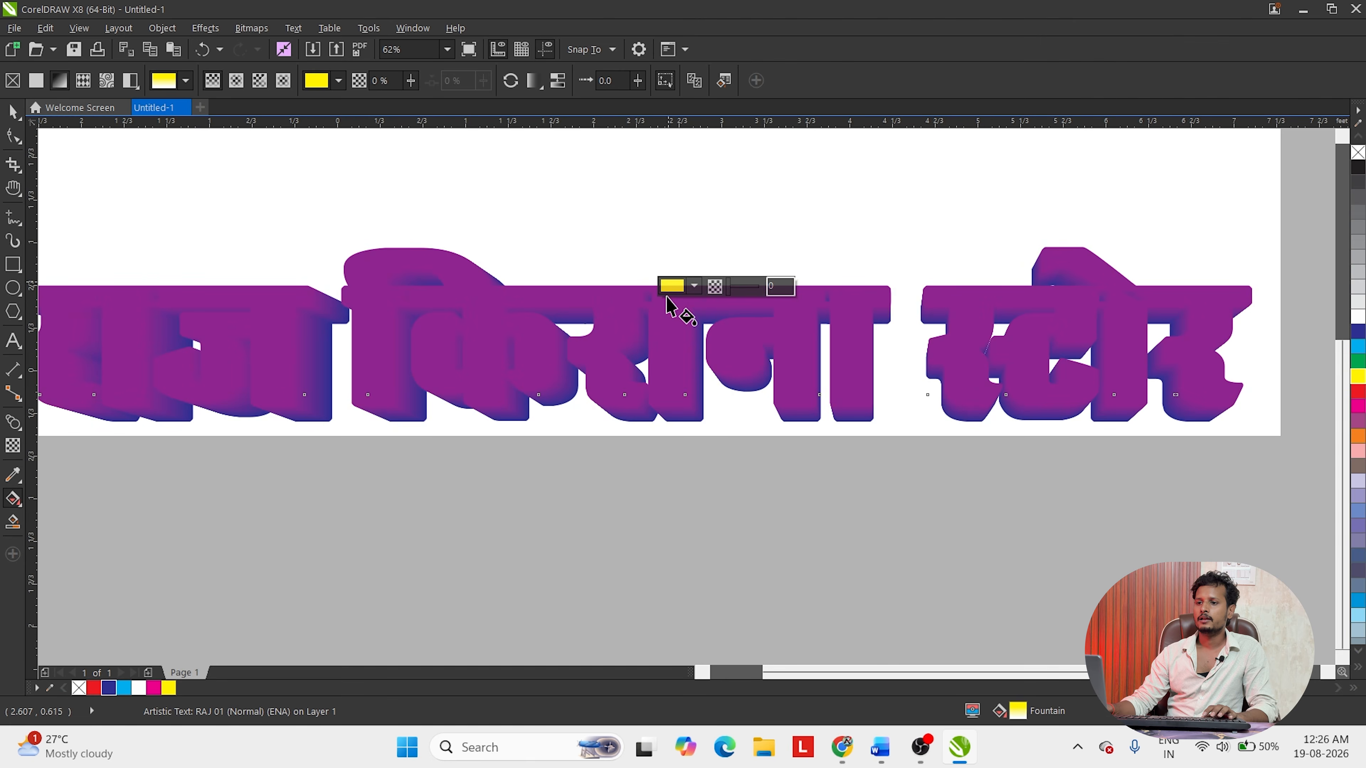
{"action": "key", "text": "space"}
{"action": "left_click_drag", "start_coordinate": [293, 250], "coordinate": [999, 383]}
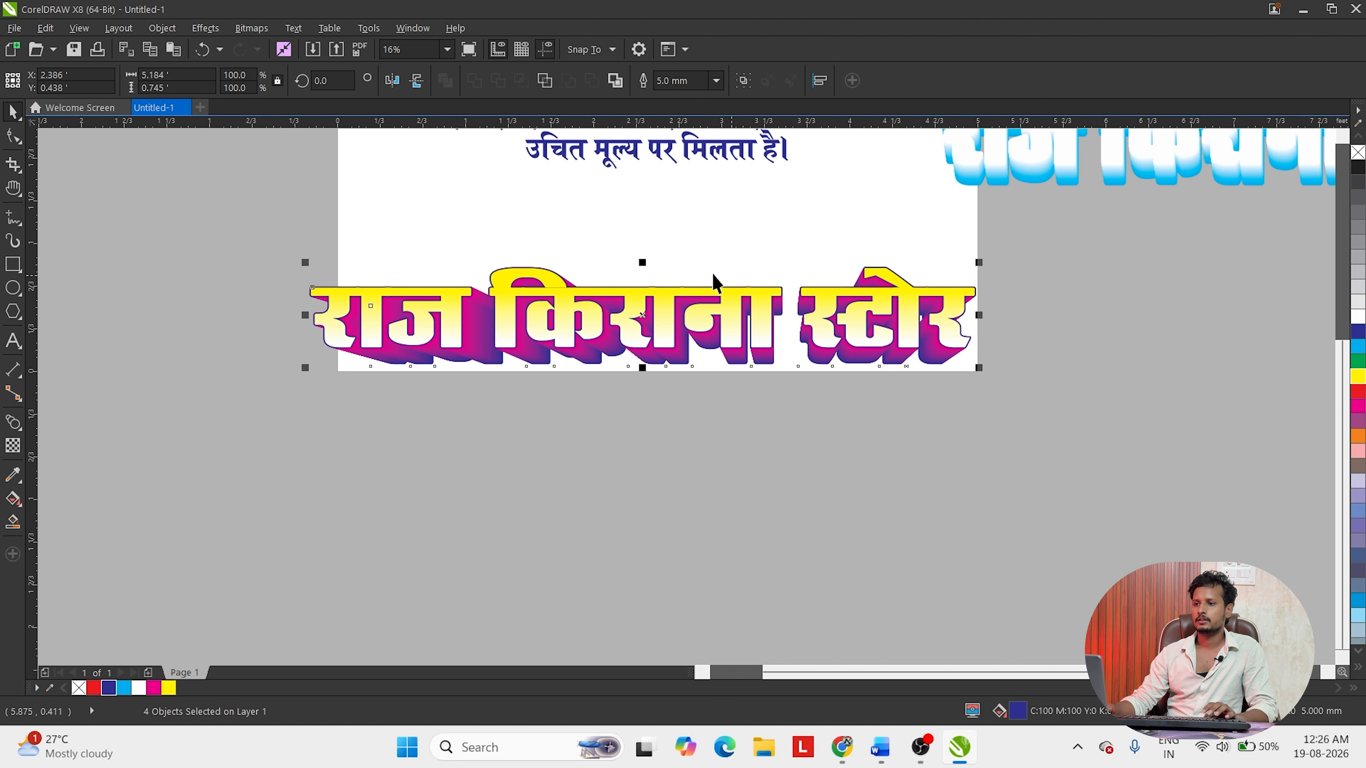
{"action": "left_click_drag", "start_coordinate": [651, 316], "coordinate": [805, 486]}
{"action": "left_click", "coordinate": [437, 389]}
- Select the red heading with the dark blue outline above the page and shift it right to about X 2.57 ft
{"action": "mouse_move", "coordinate": [610, 197]}
{"action": "left_mouse_down"}
{"action": "mouse_move", "coordinate": [581, 229]}
{"action": "mouse_move", "coordinate": [519, 418]}
{"action": "mouse_move", "coordinate": [534, 147]}
{"action": "left_mouse_up"}
{"action": "left_click_drag", "start_coordinate": [599, 324], "coordinate": [494, 549]}
{"action": "left_click_drag", "start_coordinate": [688, 276], "coordinate": [683, 296]}
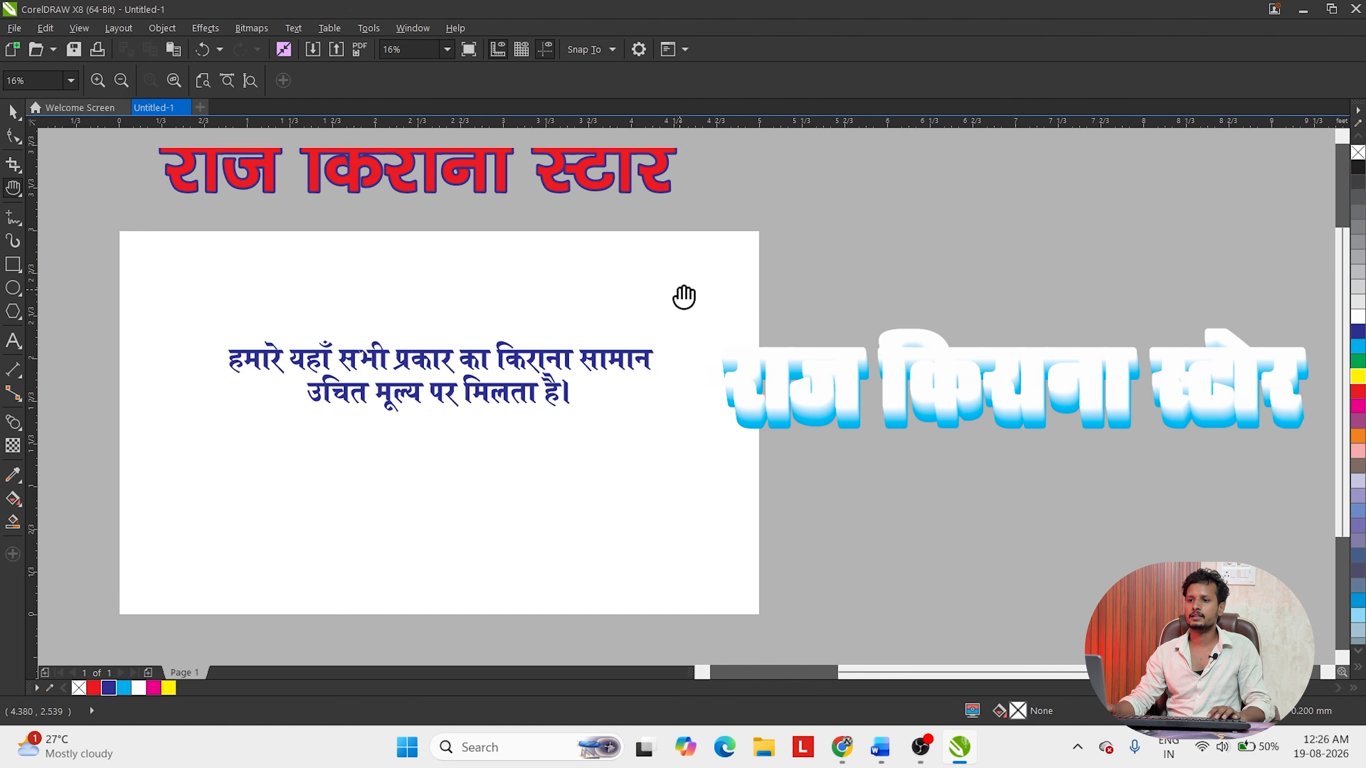
{"action": "left_click_drag", "start_coordinate": [435, 237], "coordinate": [497, 373]}
{"action": "scroll", "coordinate": [504, 291], "scroll_direction": "up", "scroll_amount": 2}
{"action": "left_click", "coordinate": [495, 293]}
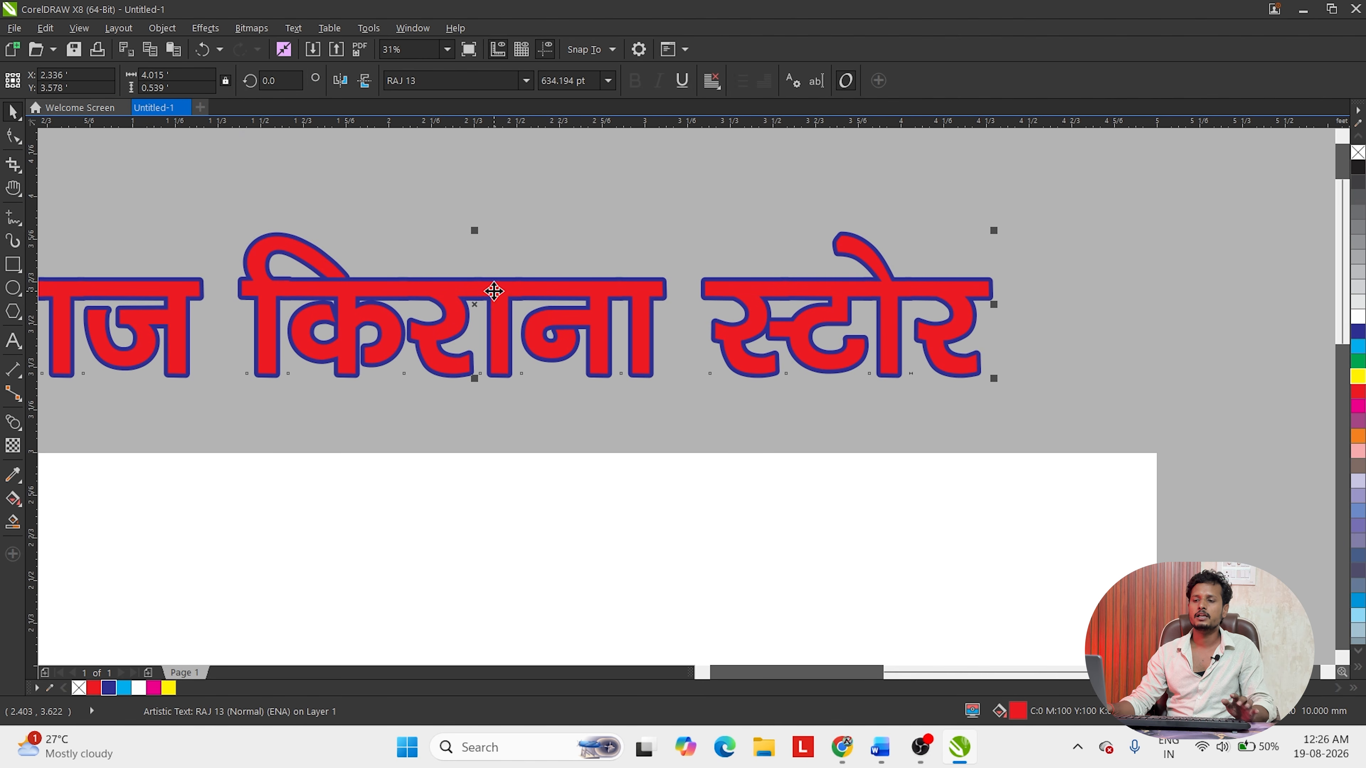
{"action": "left_click_drag", "start_coordinate": [494, 293], "coordinate": [558, 288]}
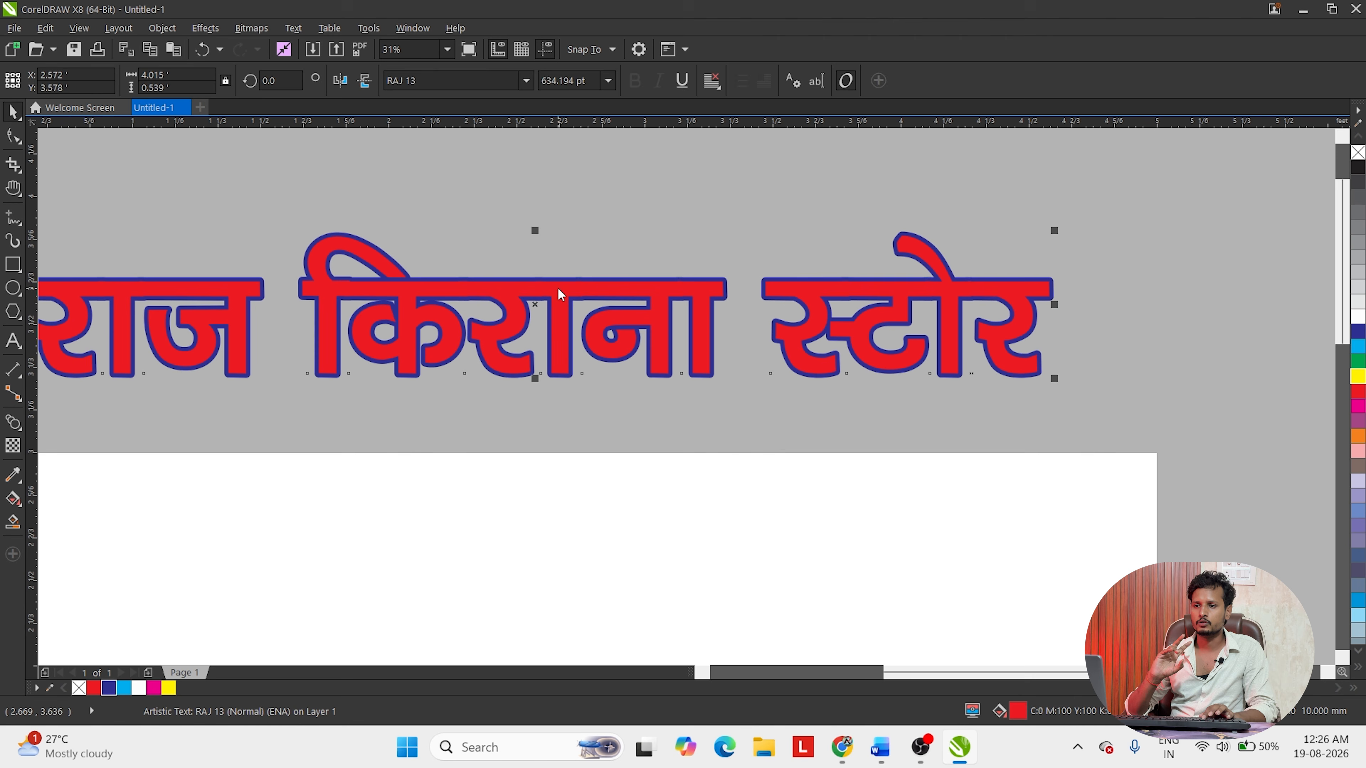
- Apply a vertical interactive fountain fill to the red heading, fading from red at the top to white at the bottom
{"action": "key", "text": "g"}
{"action": "scroll", "coordinate": [505, 288], "scroll_direction": "up", "scroll_amount": 6}
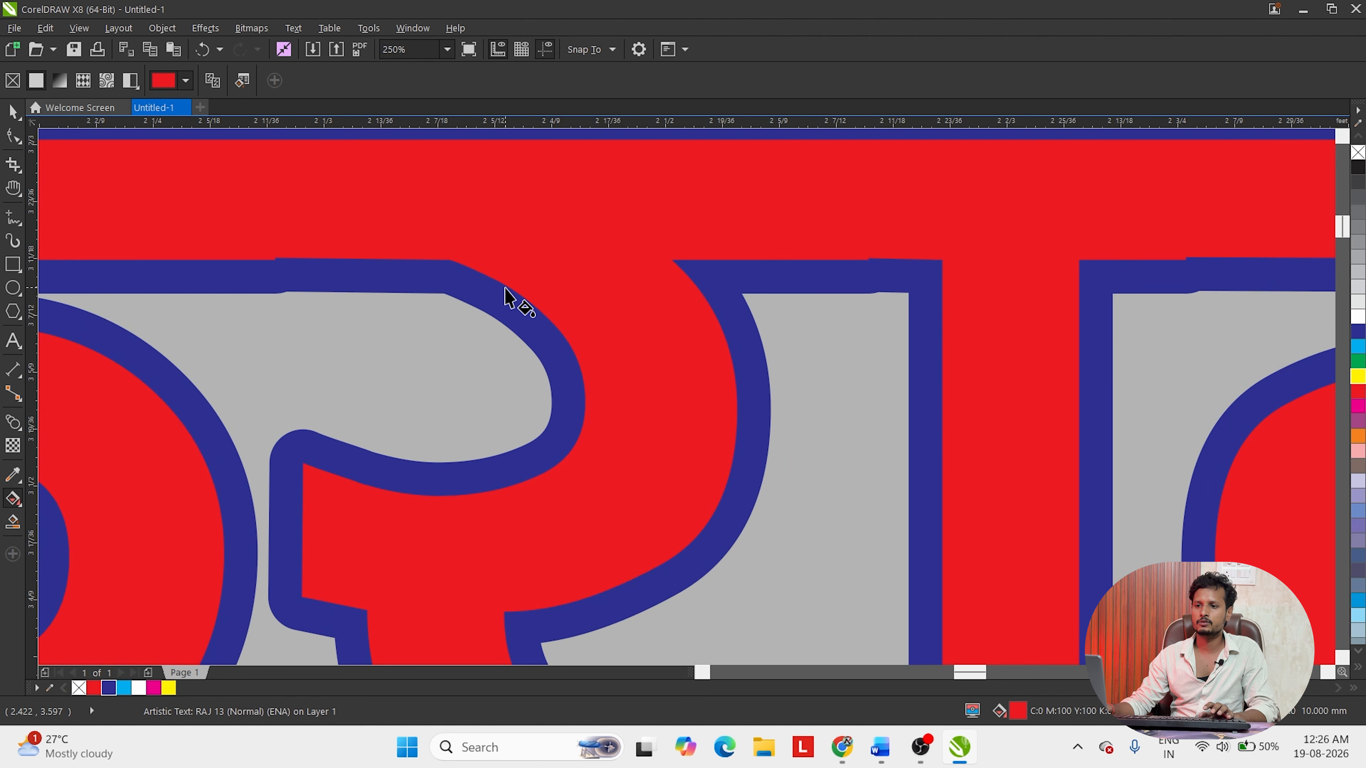
{"action": "scroll", "coordinate": [504, 291], "scroll_direction": "down", "scroll_amount": 5}
{"action": "scroll", "coordinate": [518, 305], "scroll_direction": "up", "scroll_amount": 3}
{"action": "left_click_drag", "start_coordinate": [524, 243], "coordinate": [520, 560]}
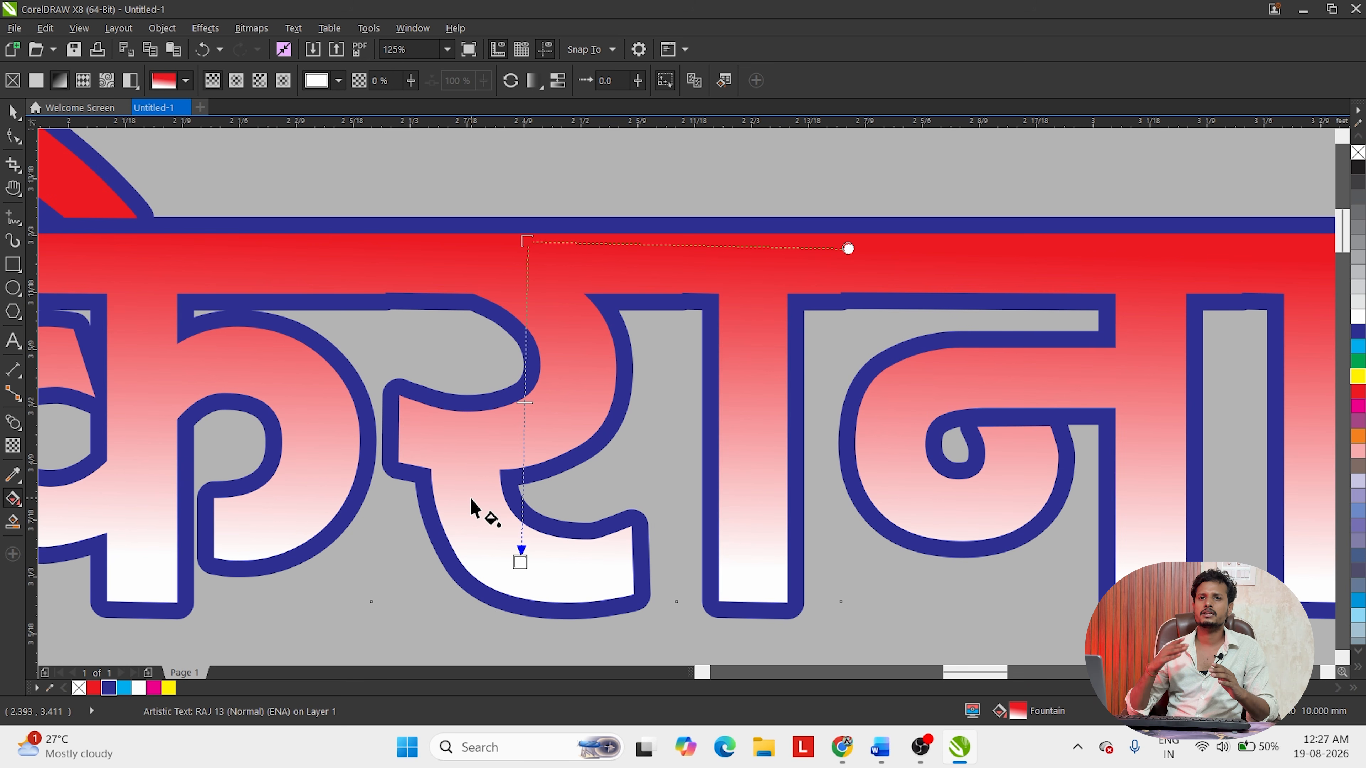
- Recolour the gradient's start node green and its end node blue, placing the end node slightly lower
{"action": "left_click", "coordinate": [525, 239]}
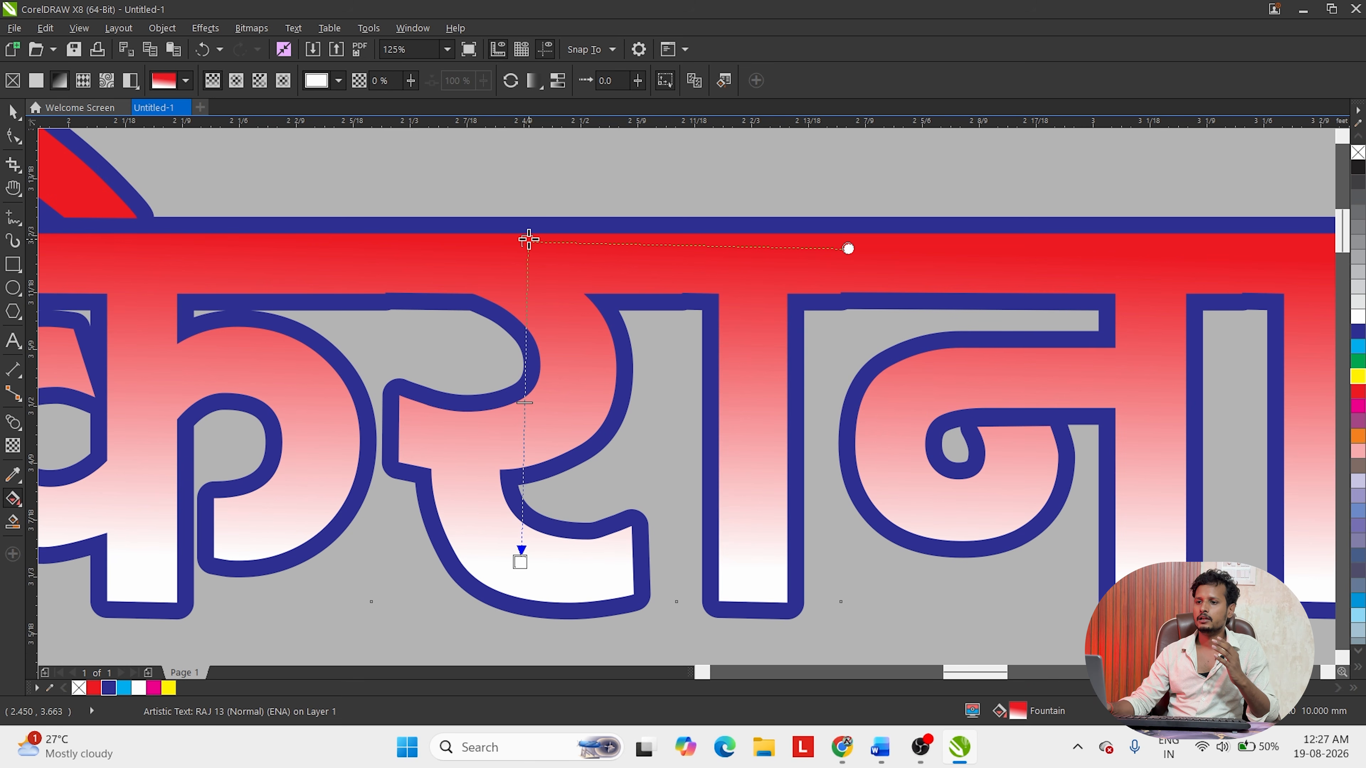
{"action": "left_click", "coordinate": [536, 238]}
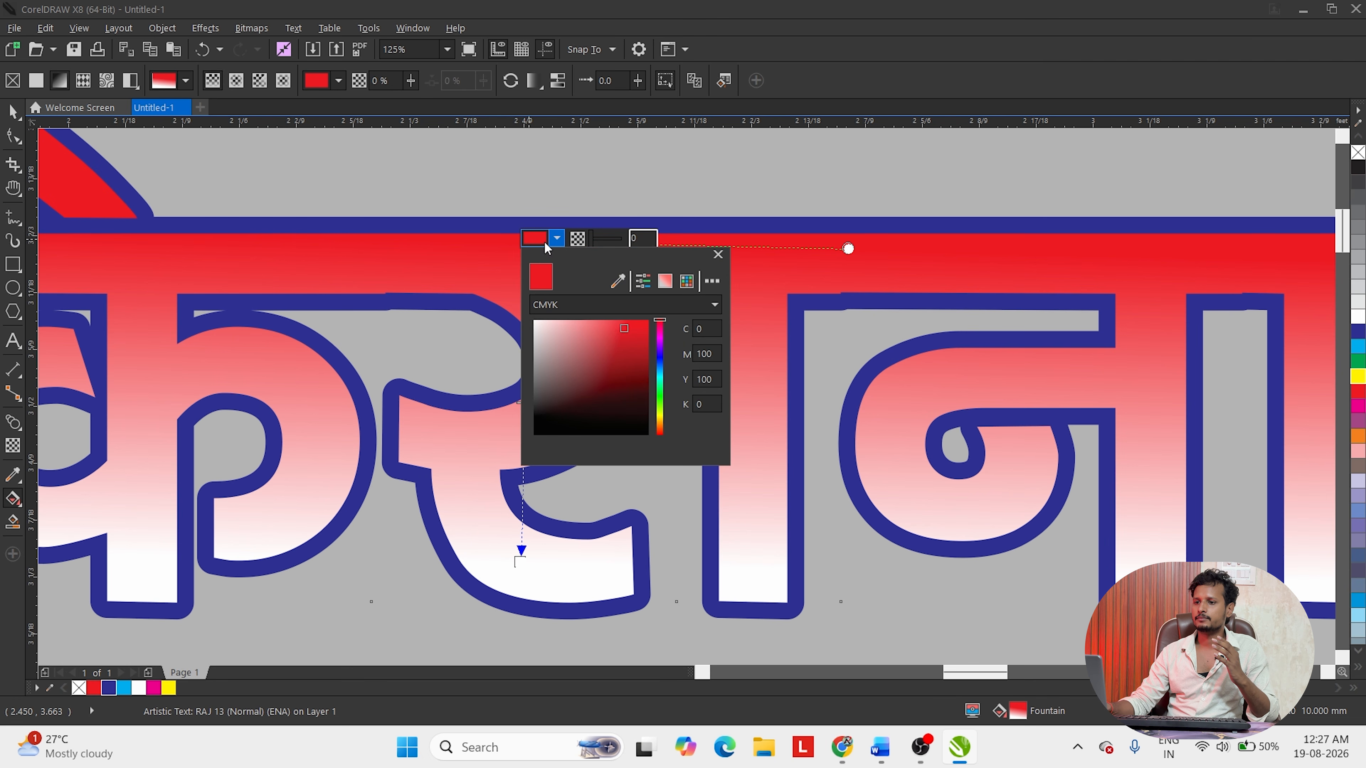
{"action": "left_click", "coordinate": [545, 243]}
{"action": "left_click", "coordinate": [1361, 364]}
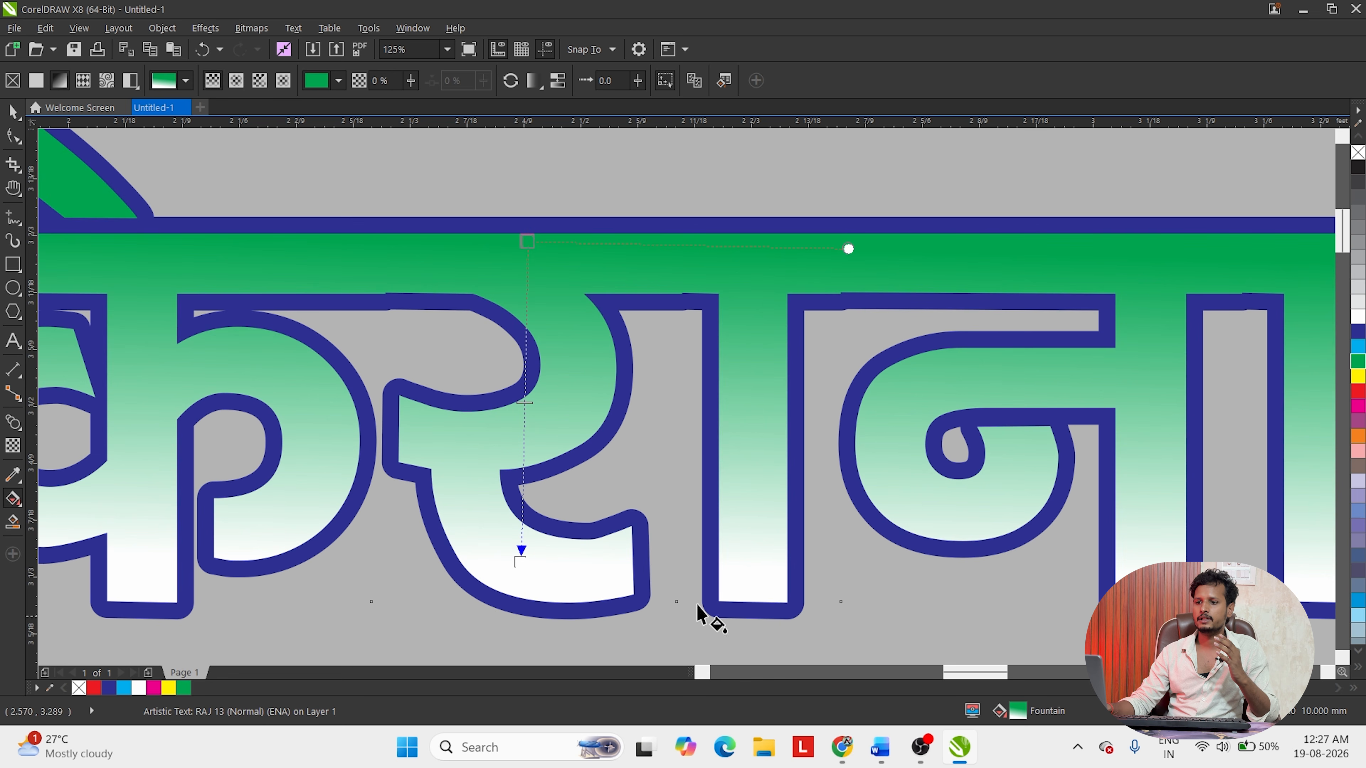
{"action": "left_click_drag", "start_coordinate": [520, 562], "coordinate": [527, 575]}
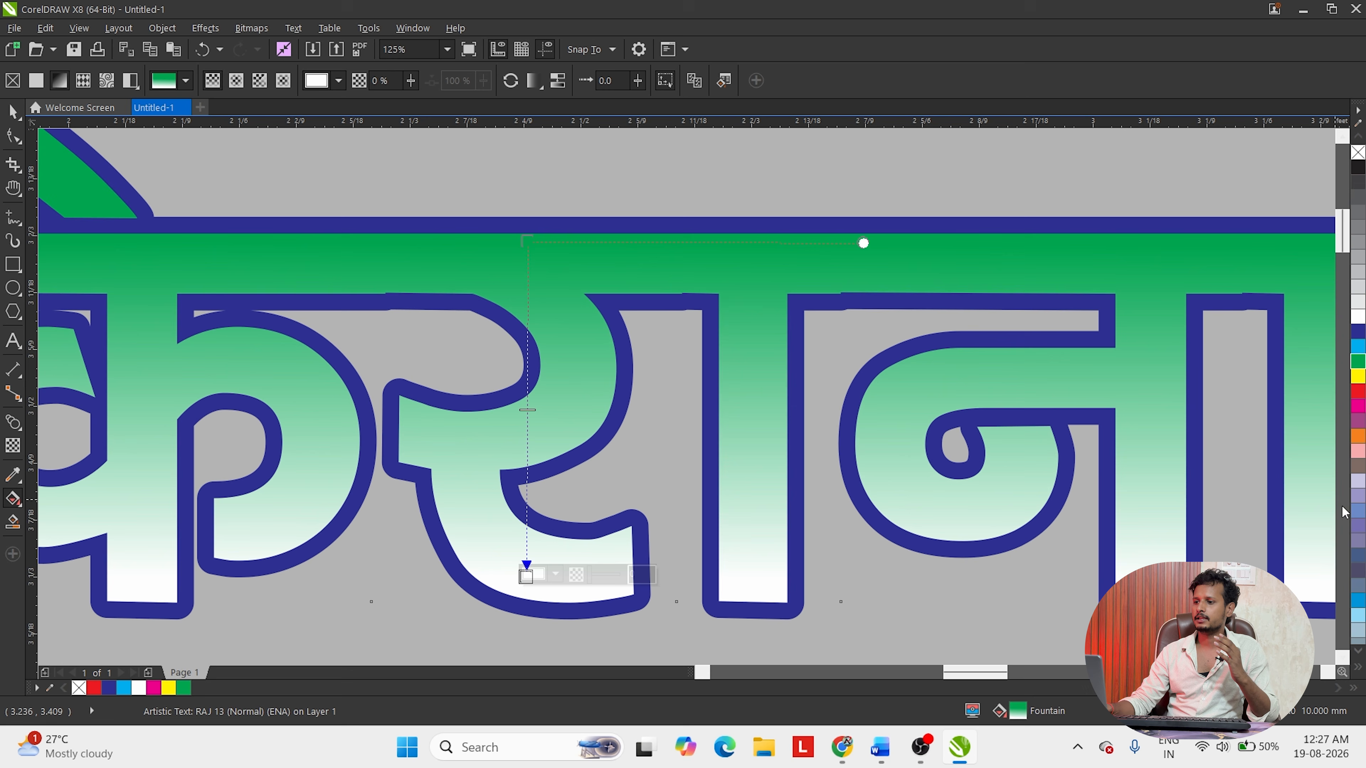
{"action": "left_click", "coordinate": [1359, 602]}
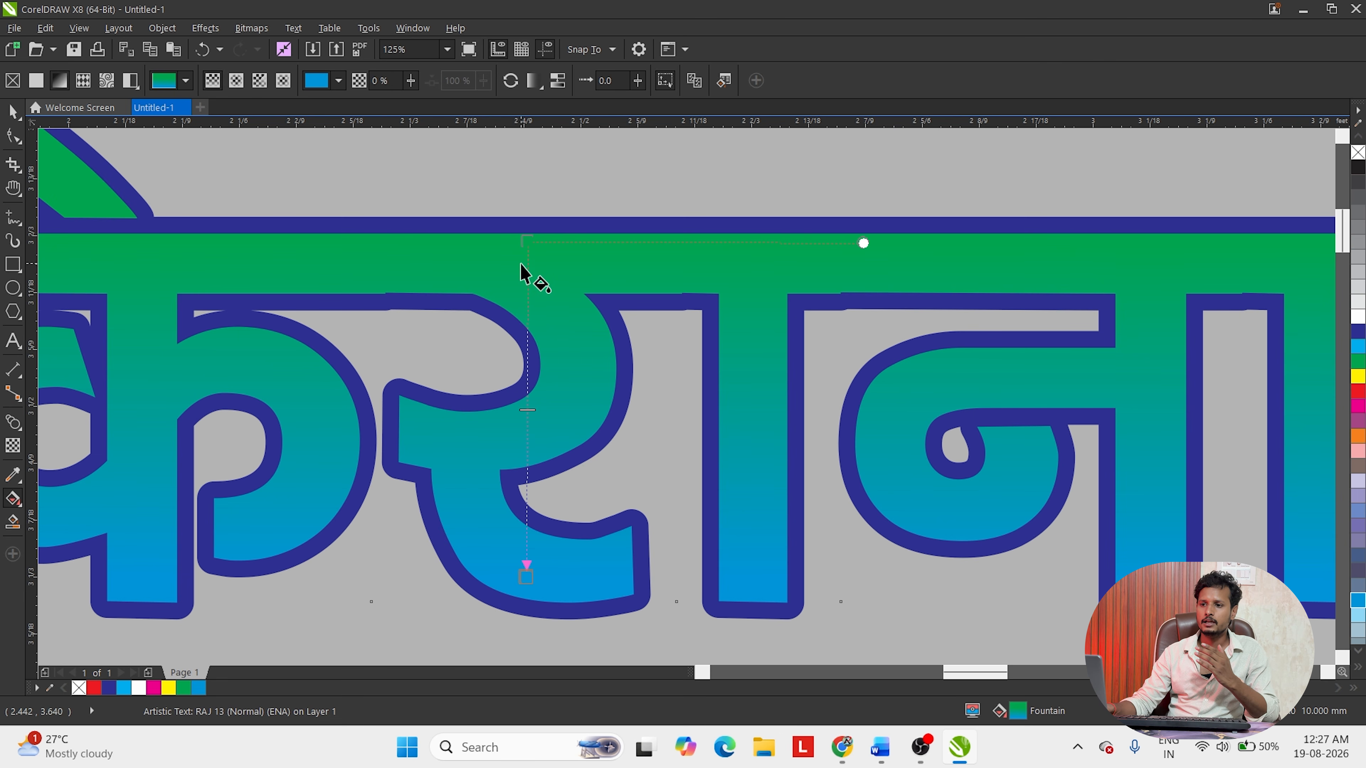
- Add a colour node at 47% along the green-to-blue gradient and make it golden yellow
{"action": "scroll", "coordinate": [537, 436], "scroll_direction": "up", "scroll_amount": 5}
{"action": "scroll", "coordinate": [530, 418], "scroll_direction": "down", "scroll_amount": 3}
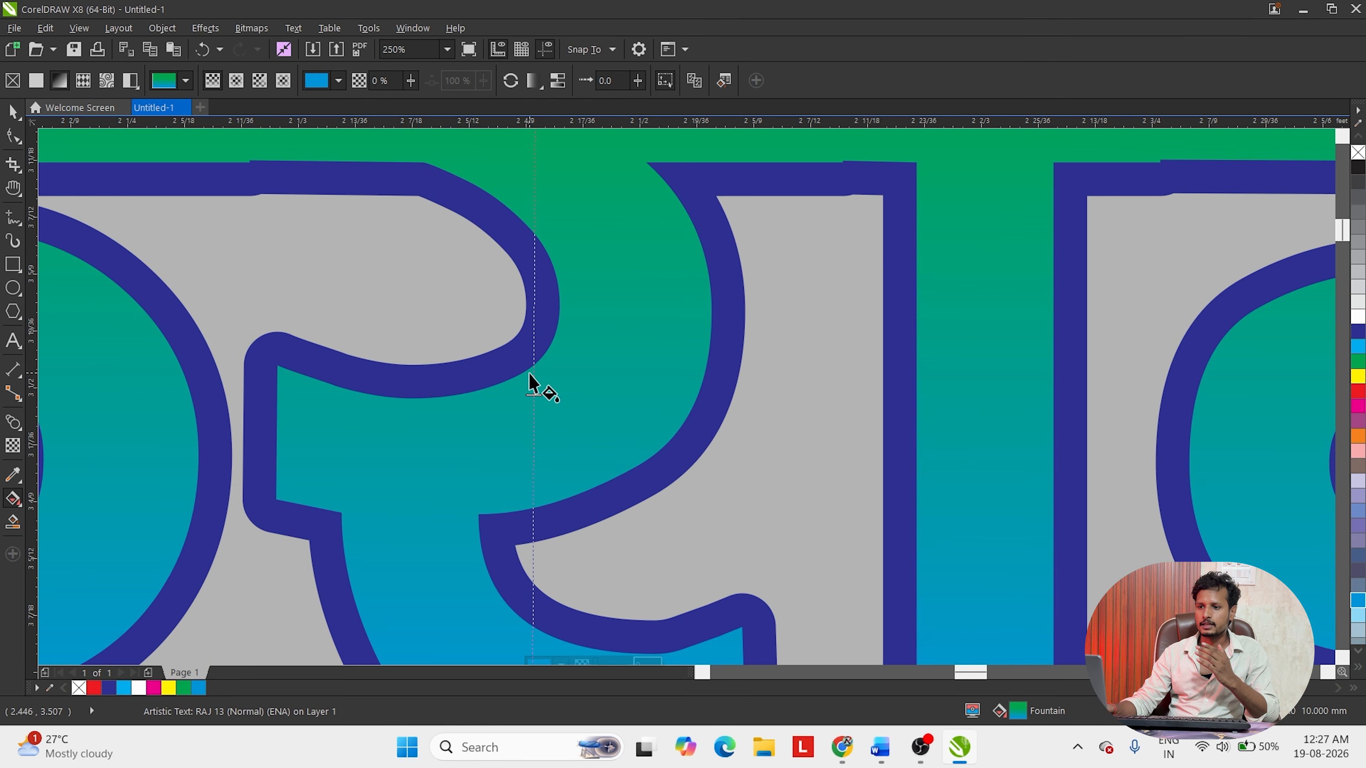
{"action": "double_click", "coordinate": [532, 376]}
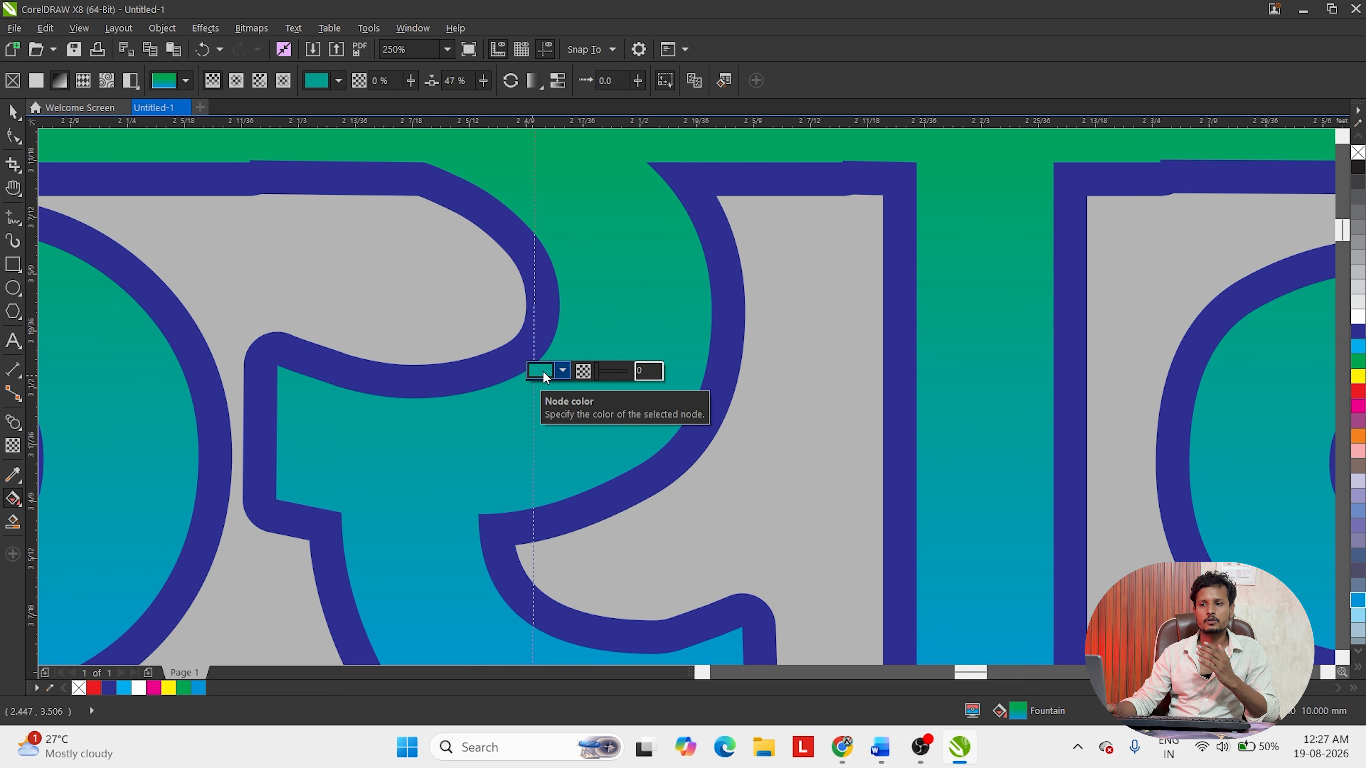
{"action": "left_click", "coordinate": [545, 378]}
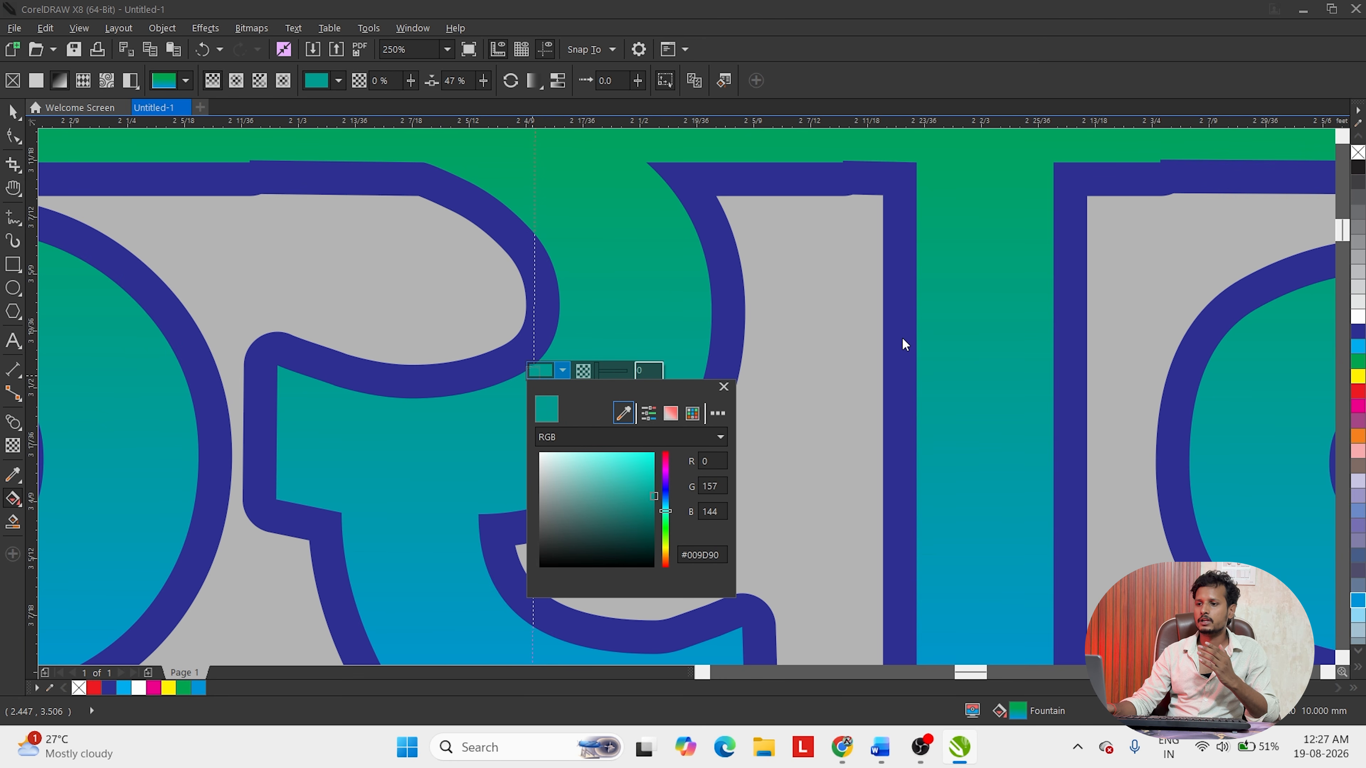
{"action": "left_click_drag", "start_coordinate": [607, 401], "coordinate": [791, 333]}
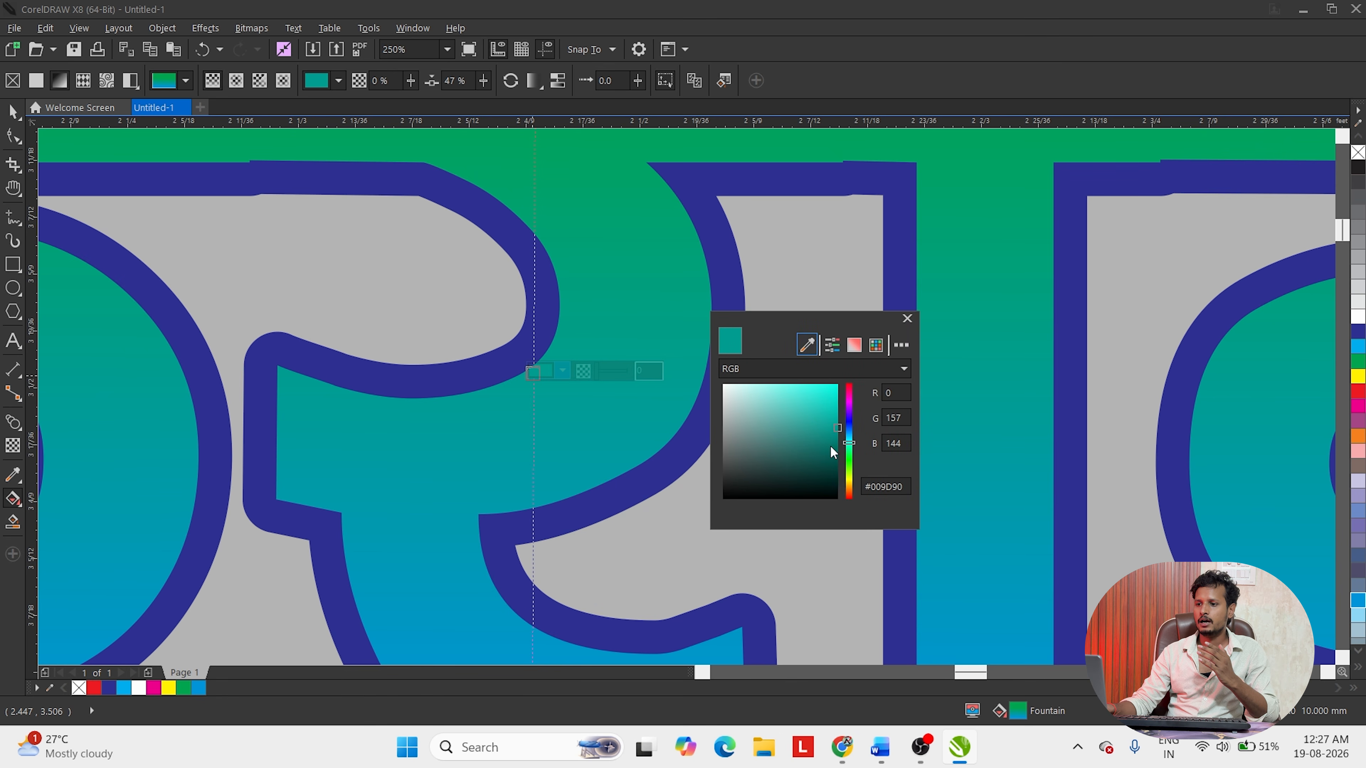
{"action": "left_click", "coordinate": [850, 480]}
{"action": "left_click", "coordinate": [872, 486]}
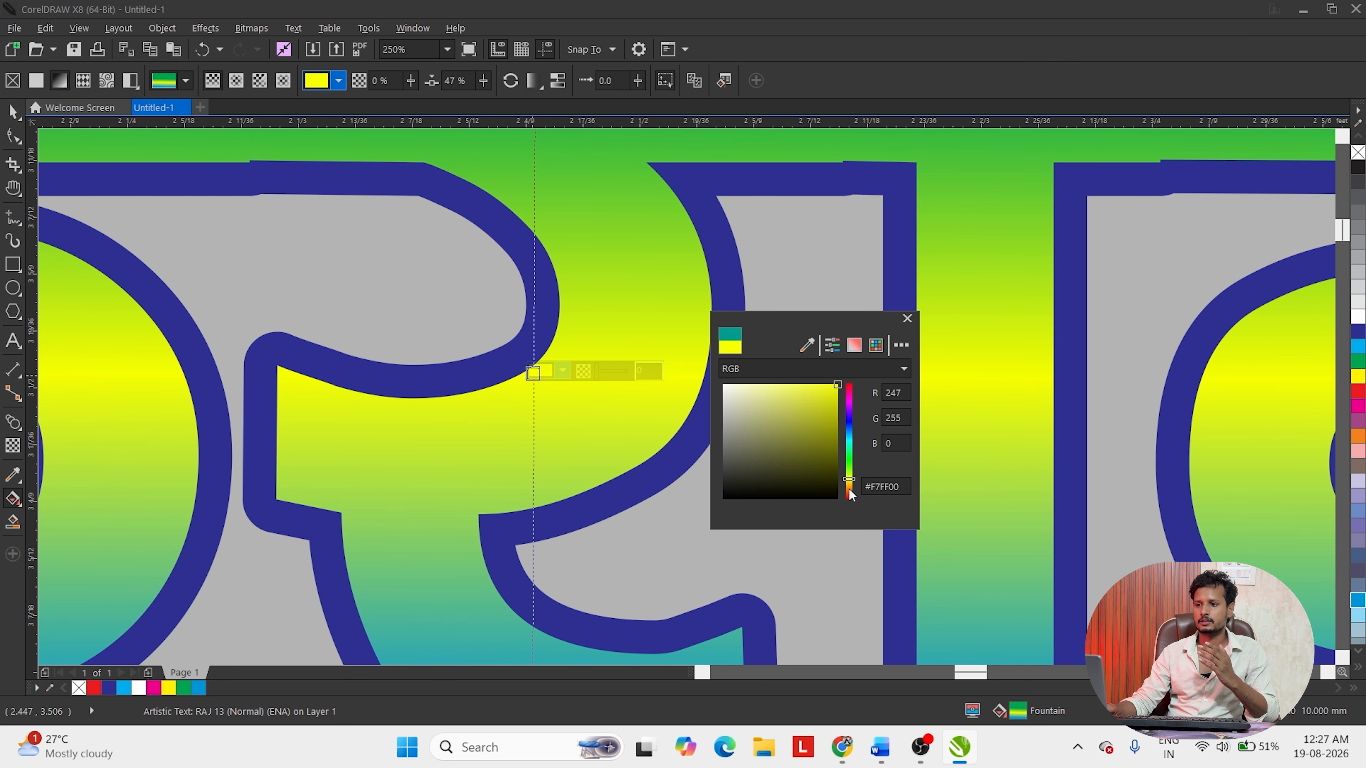
{"action": "left_click_drag", "start_coordinate": [849, 490], "coordinate": [847, 484]}
{"action": "left_click", "coordinate": [907, 319]}
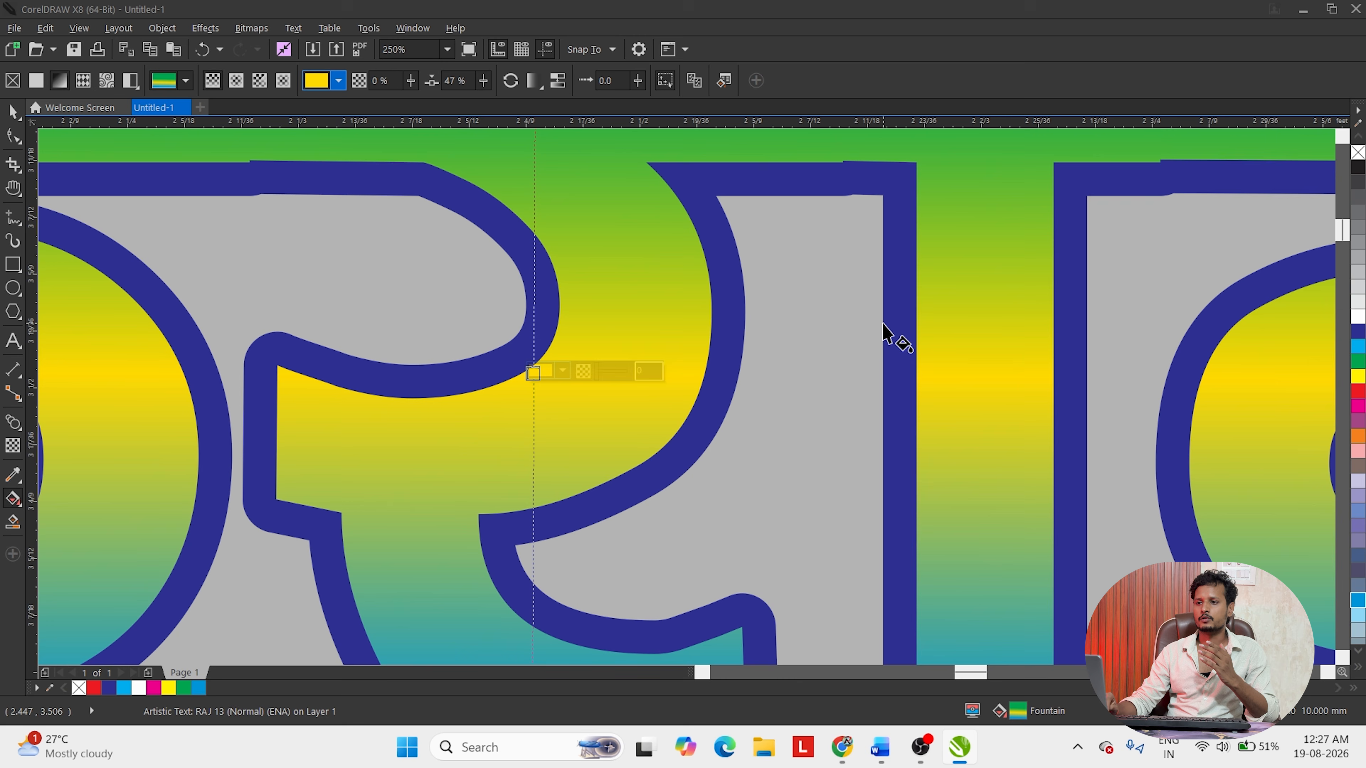
- Extend the gradient's blue end node down to the bottom edge of the letters
{"action": "scroll", "coordinate": [553, 385], "scroll_direction": "down", "scroll_amount": 5}
{"action": "scroll", "coordinate": [571, 377], "scroll_direction": "up", "scroll_amount": 4}
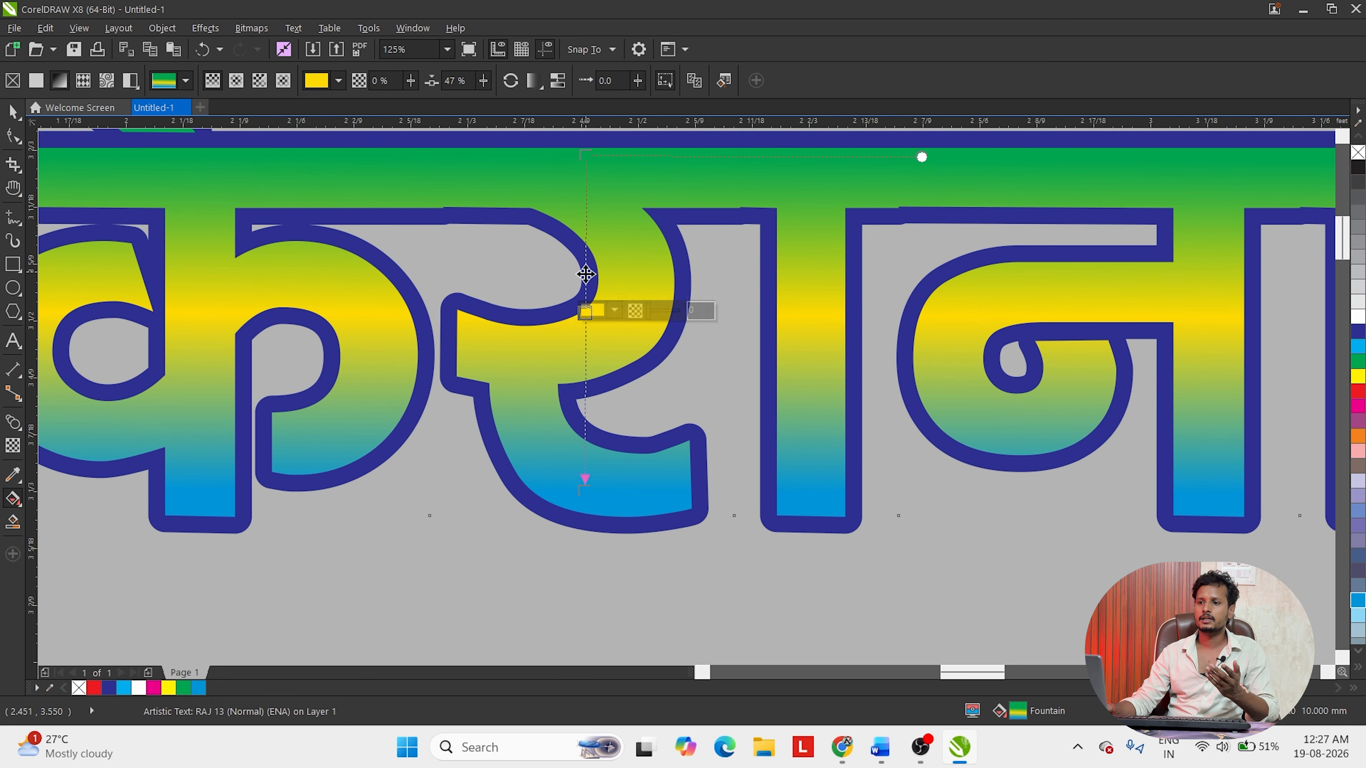
{"action": "left_click_drag", "start_coordinate": [586, 482], "coordinate": [592, 508]}
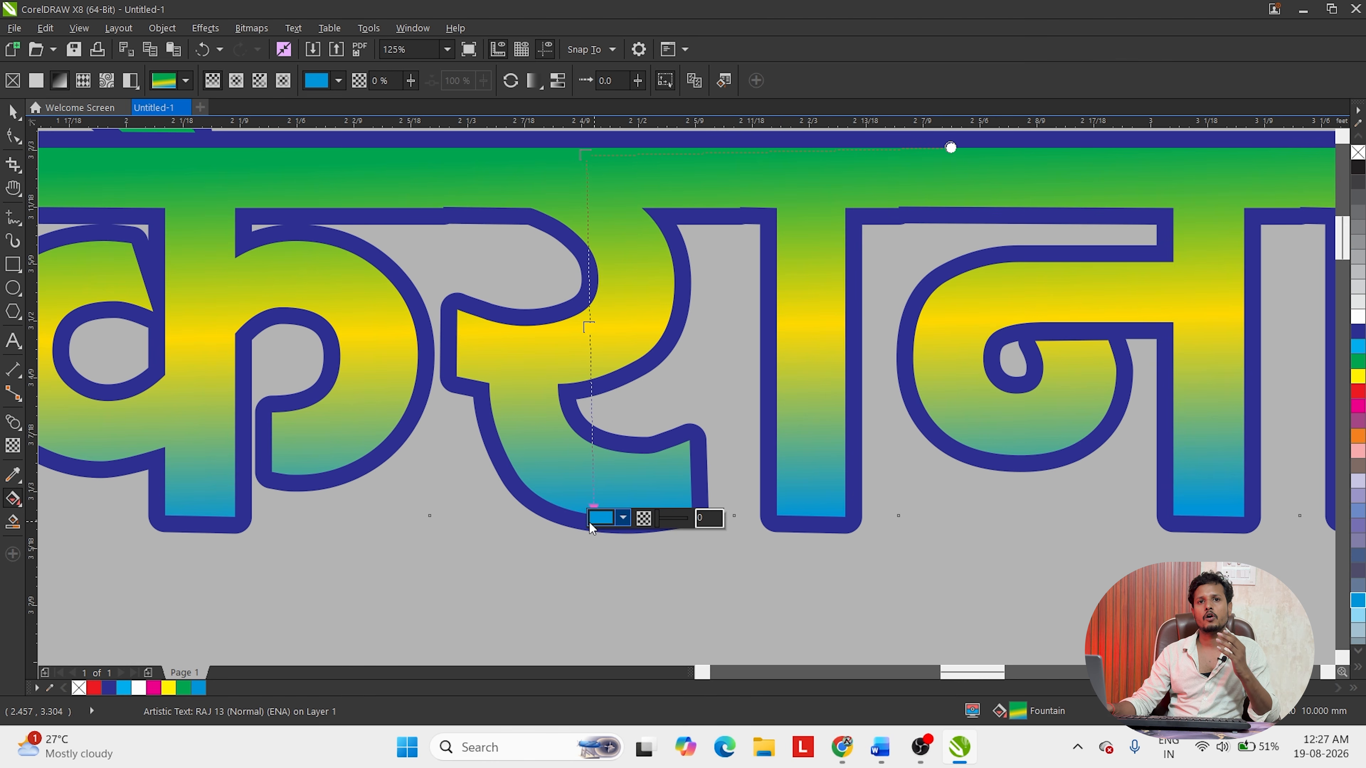
- Add a pure red (#FF0000) colour node at 70% along the gradient, between the yellow and blue nodes
{"action": "scroll", "coordinate": [619, 437], "scroll_direction": "up", "scroll_amount": 4}
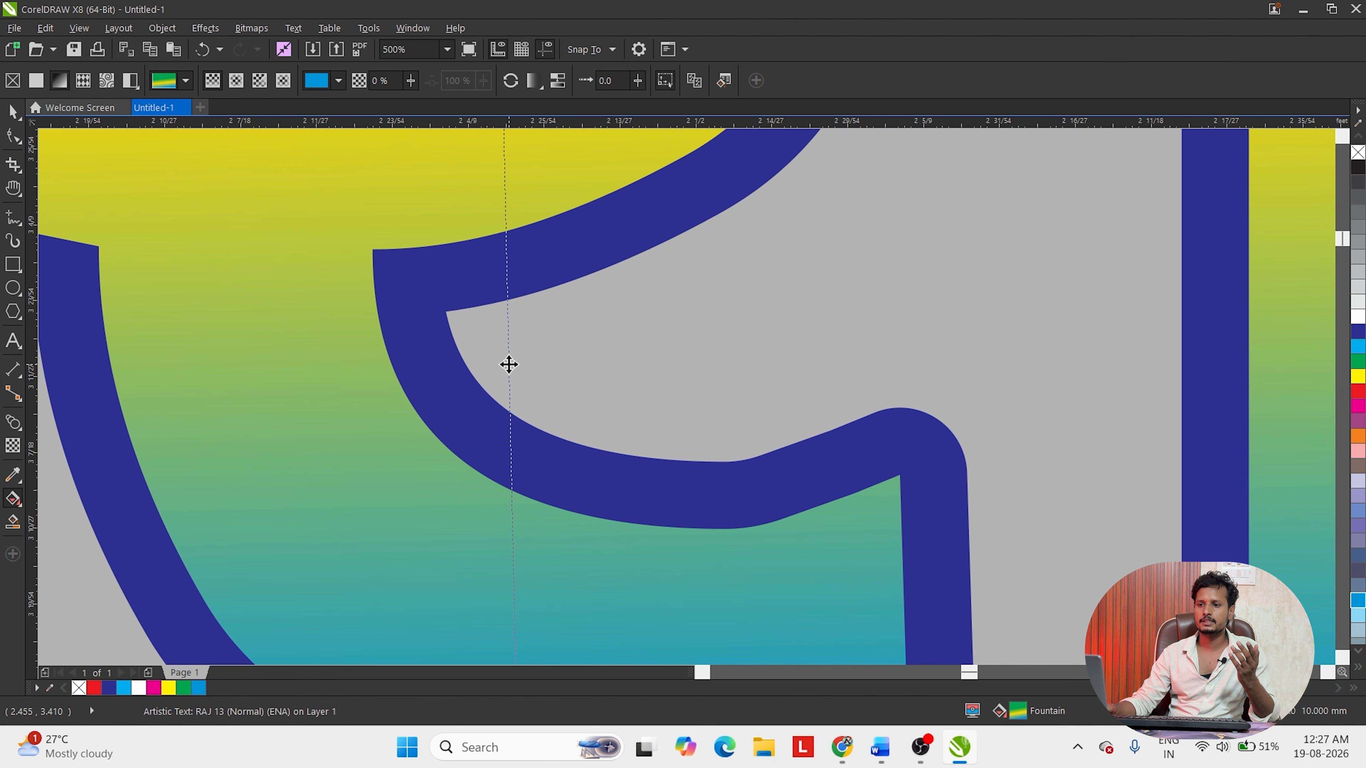
{"action": "double_click", "coordinate": [509, 365]}
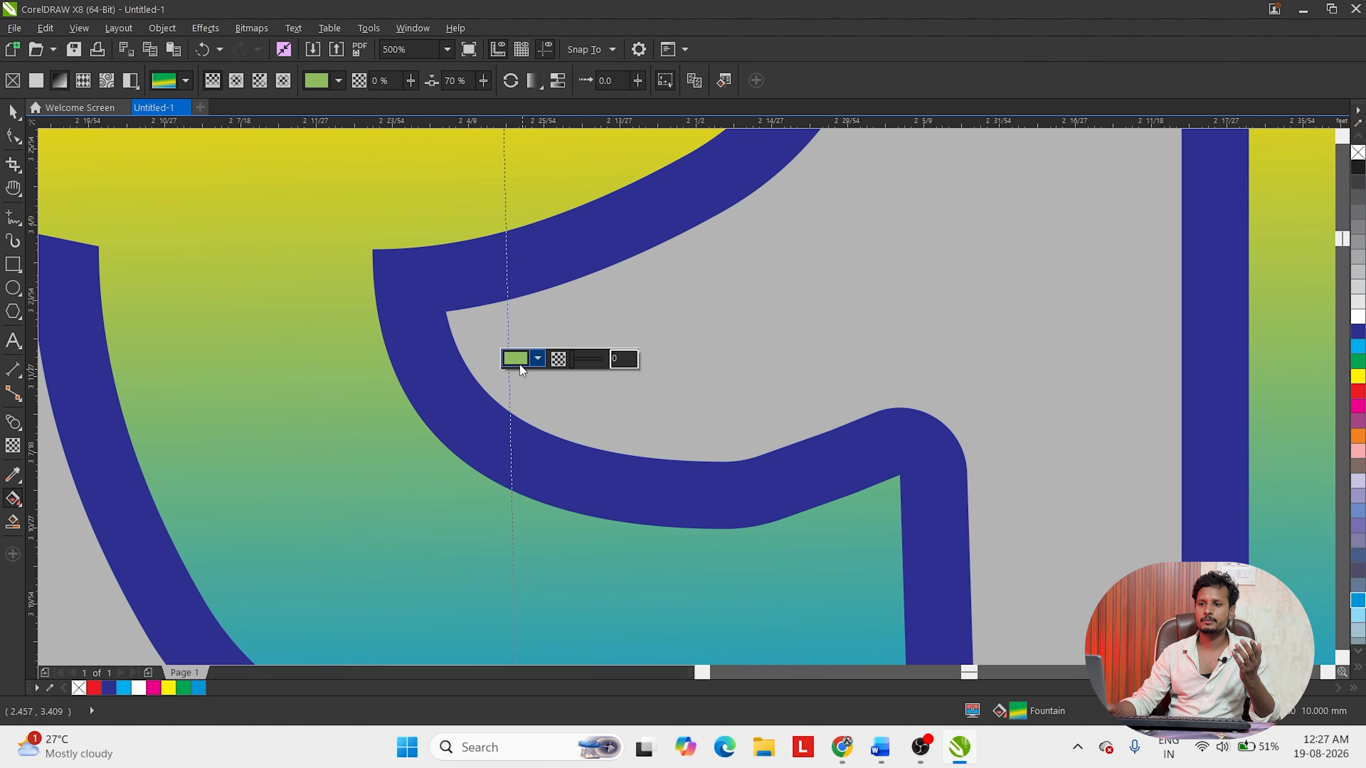
{"action": "left_click", "coordinate": [520, 362]}
{"action": "left_click_drag", "start_coordinate": [572, 468], "coordinate": [656, 401]}
{"action": "left_click", "coordinate": [639, 448]}
{"action": "left_click_drag", "start_coordinate": [642, 453], "coordinate": [711, 389]}
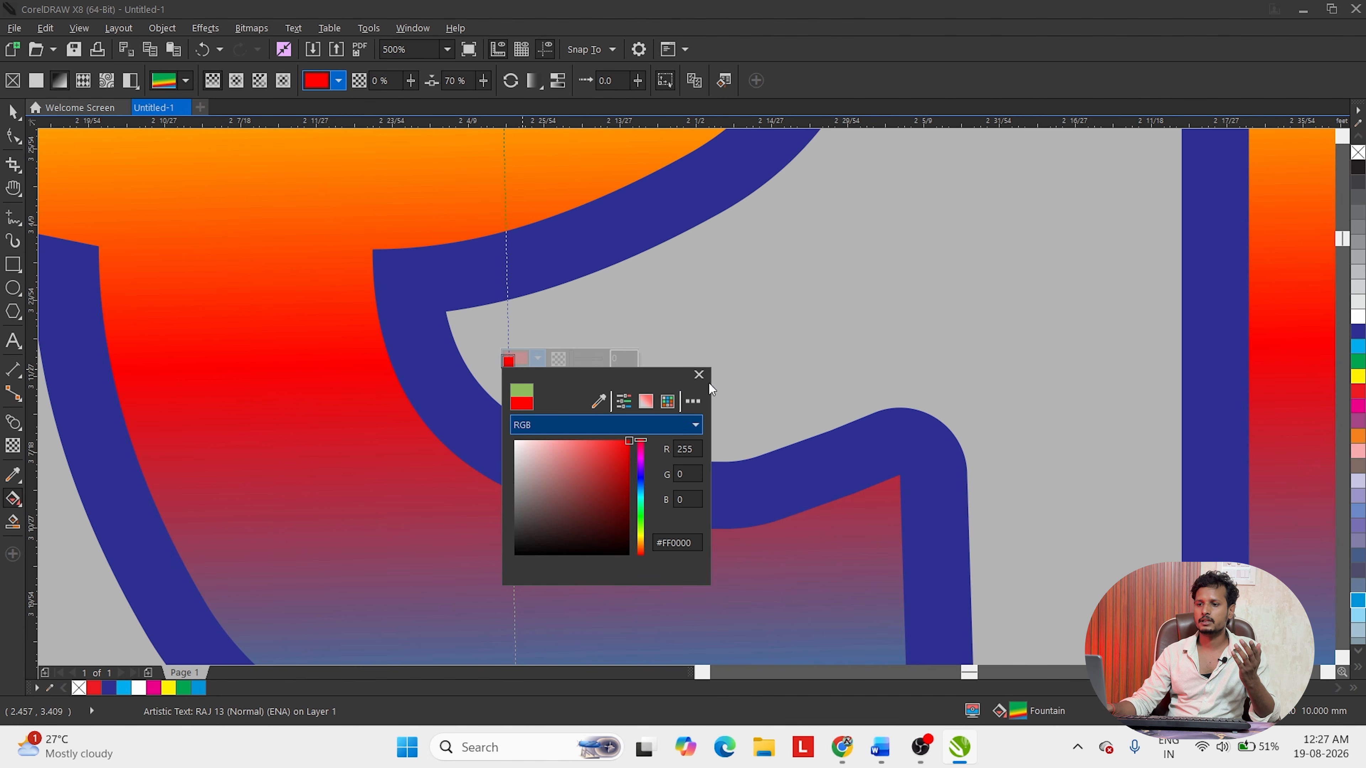
{"action": "left_click", "coordinate": [698, 375]}
{"action": "scroll", "coordinate": [618, 426], "scroll_direction": "down", "scroll_amount": 2}
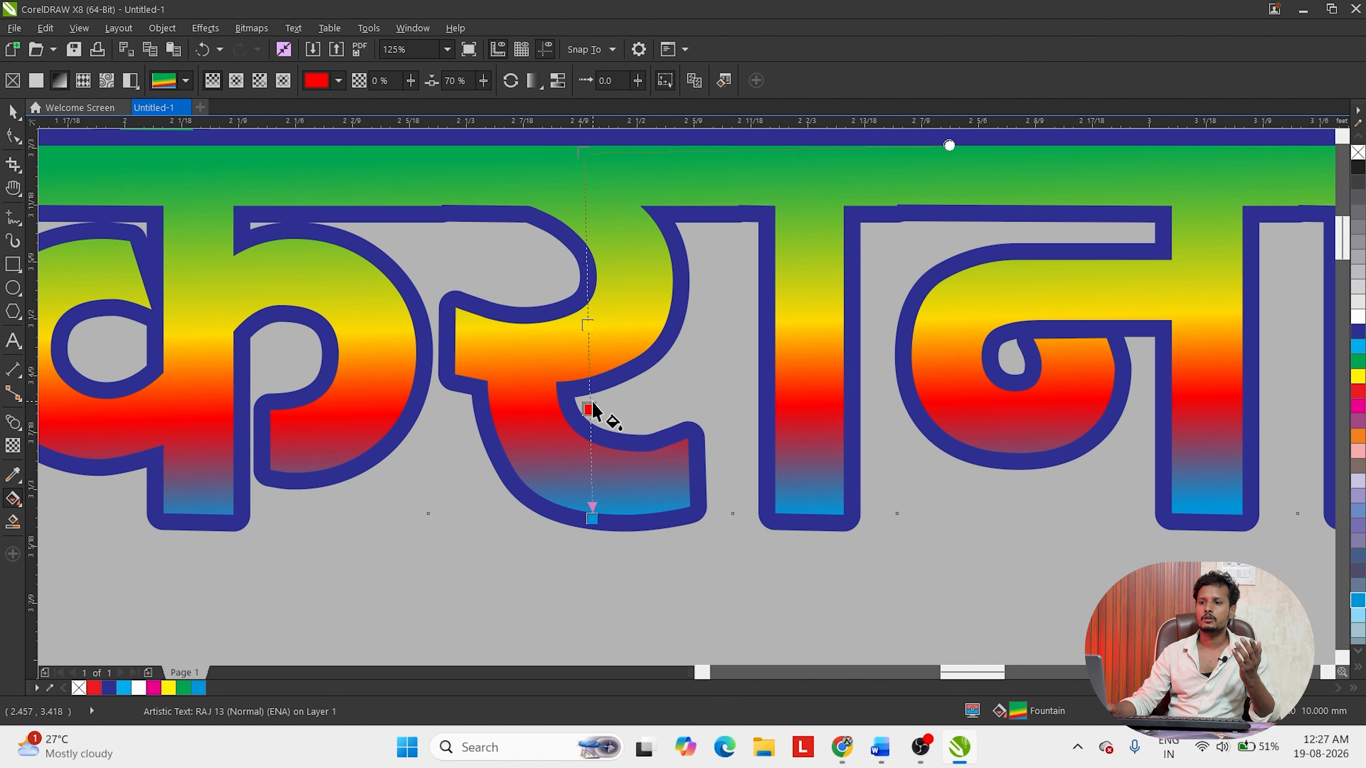
{"action": "left_click_drag", "start_coordinate": [592, 403], "coordinate": [596, 427]}
{"action": "key", "text": "ctrl+z"}
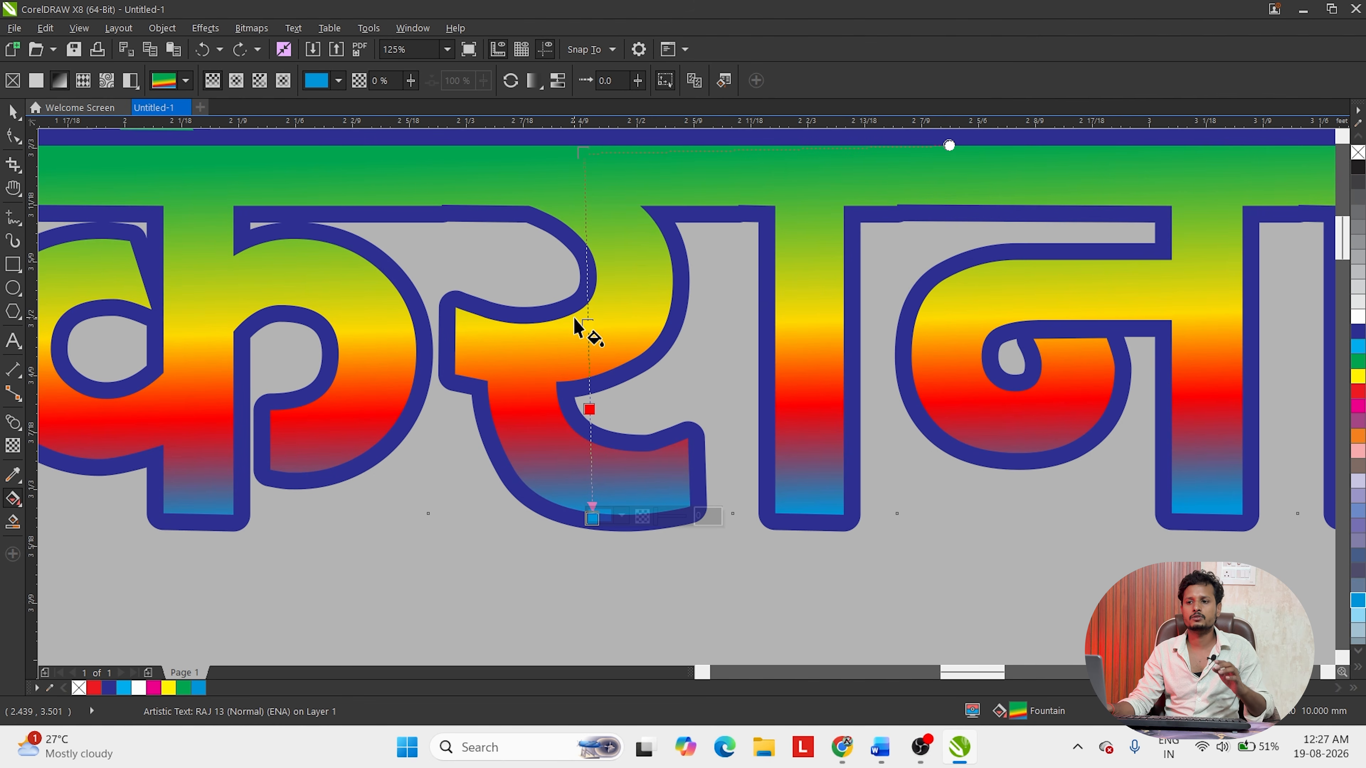
- Move the gradient's yellow colour node up to 15%, near the headline bar of the letters
{"action": "left_click_drag", "start_coordinate": [563, 312], "coordinate": [586, 317]}
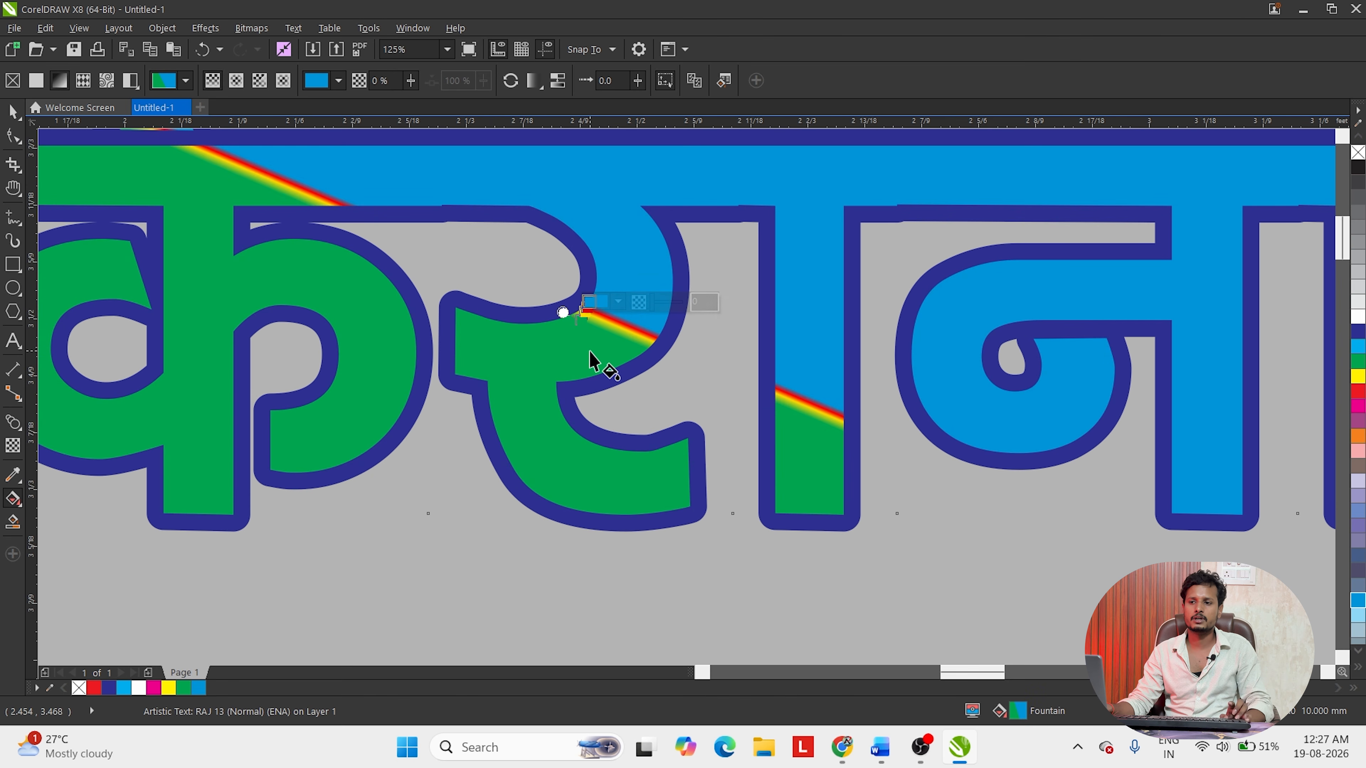
{"action": "key", "text": "ctrl+z"}
{"action": "left_click", "coordinate": [586, 310]}
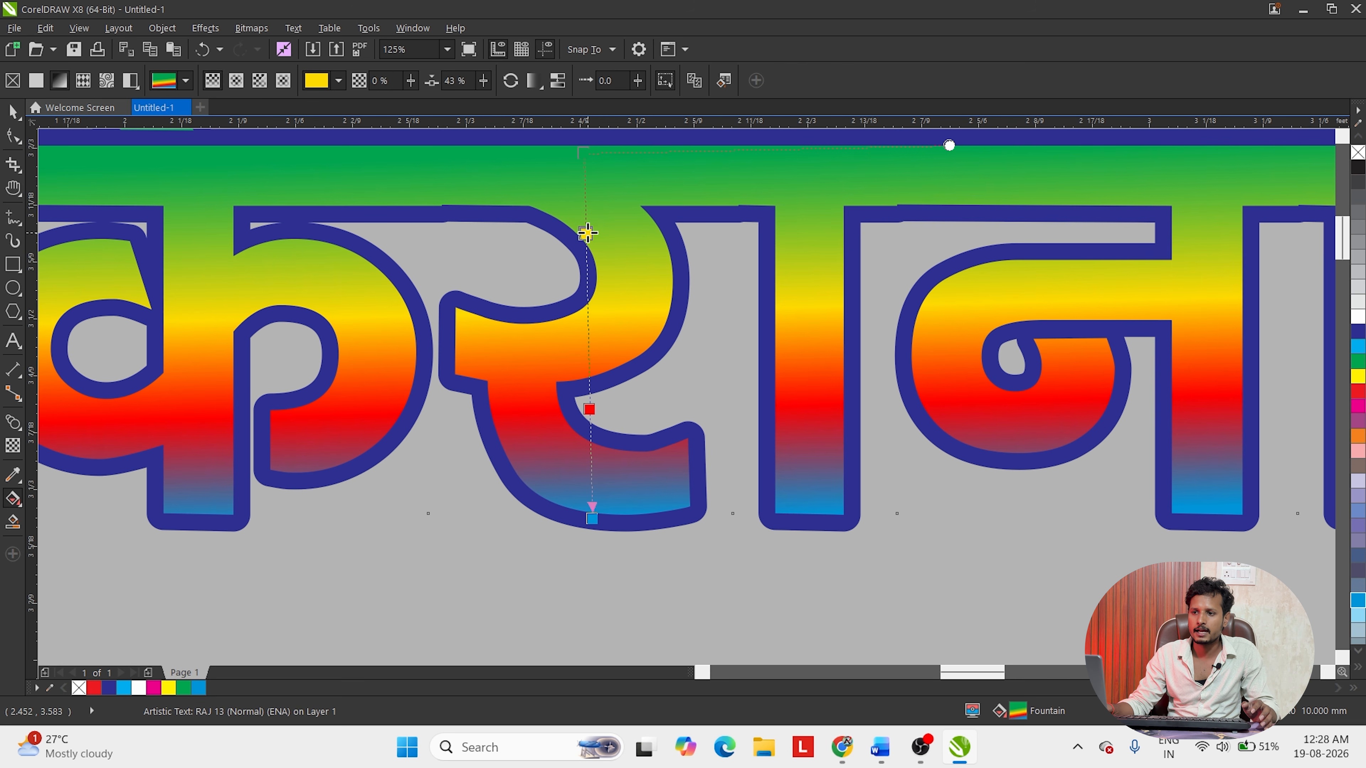
{"action": "left_click_drag", "start_coordinate": [588, 232], "coordinate": [586, 208]}
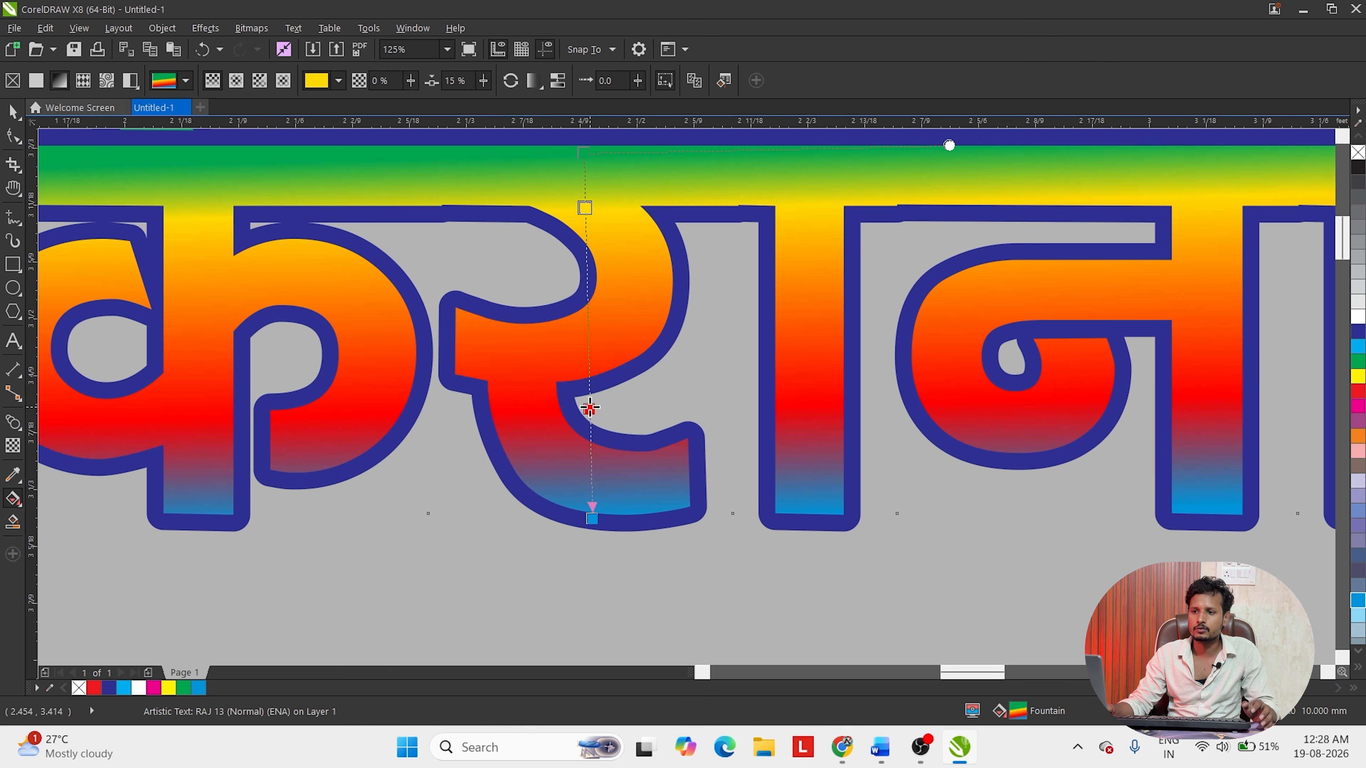
- Extend the gradient's blue end node well below the letters and shift the red colour node down to 61%
{"action": "double_click", "coordinate": [590, 409]}
{"action": "left_click_drag", "start_coordinate": [591, 519], "coordinate": [591, 627]}
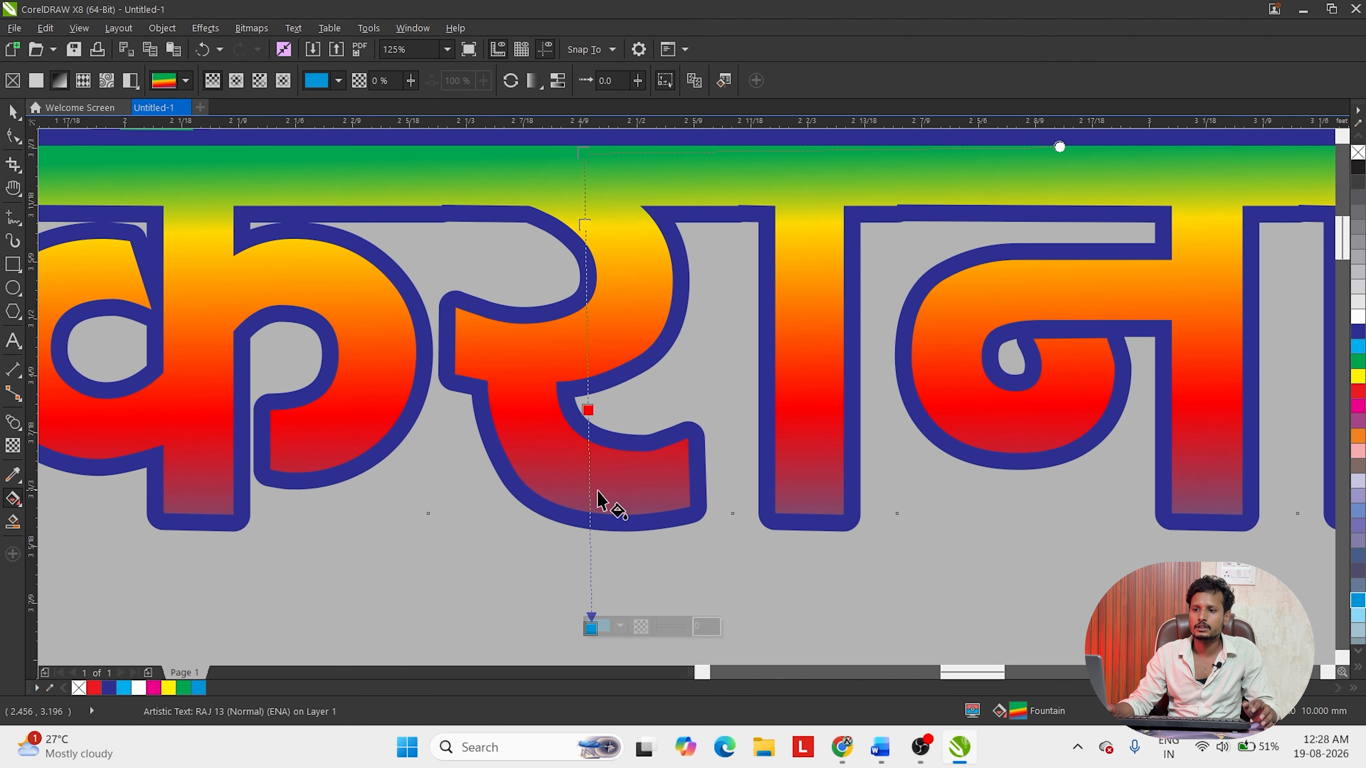
{"action": "left_click_drag", "start_coordinate": [587, 410], "coordinate": [588, 443]}
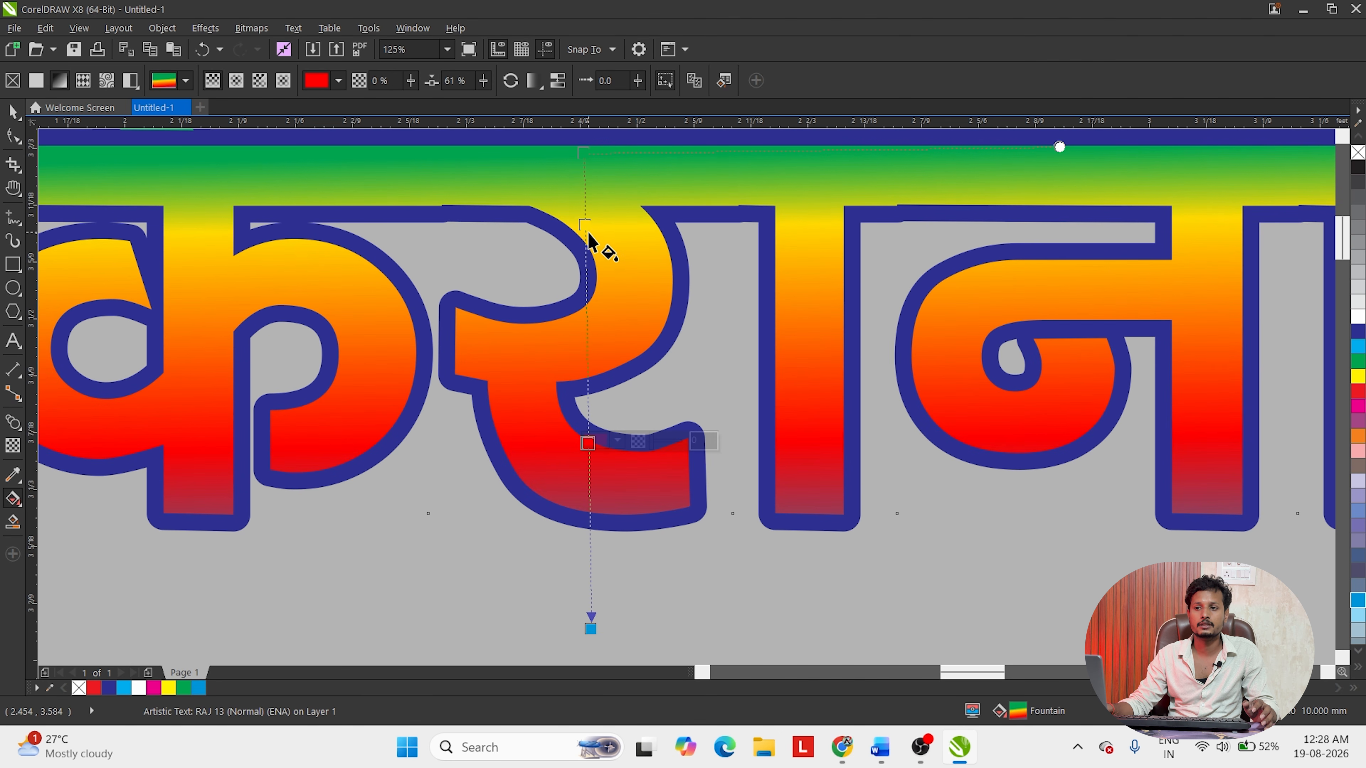
- Shift the multicolour gradient heading slightly down and left above the page, centred at about X 2.461', Y 3.456'
{"action": "scroll", "coordinate": [589, 242], "scroll_direction": "down", "scroll_amount": 5}
{"action": "key", "text": "space"}
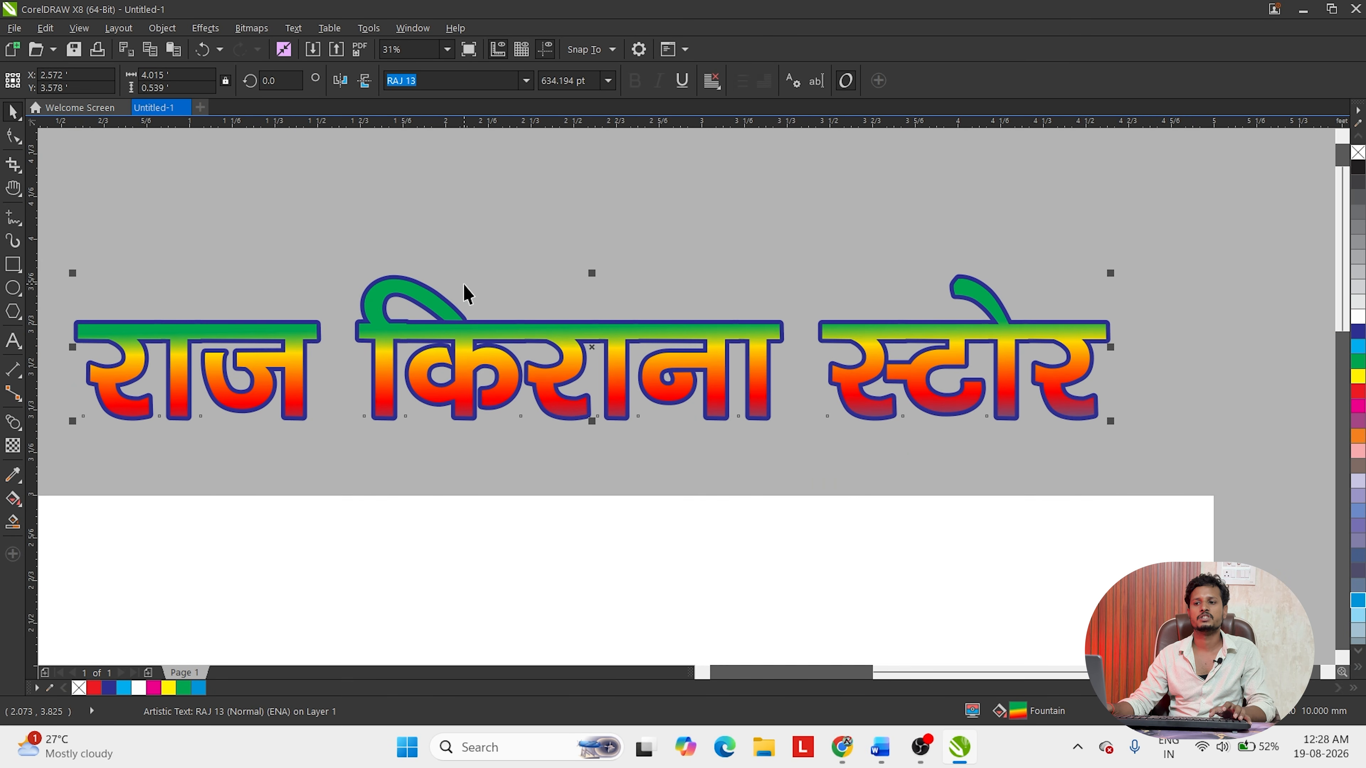
{"action": "left_click", "coordinate": [567, 305]}
{"action": "scroll", "coordinate": [535, 362], "scroll_direction": "up", "scroll_amount": 2}
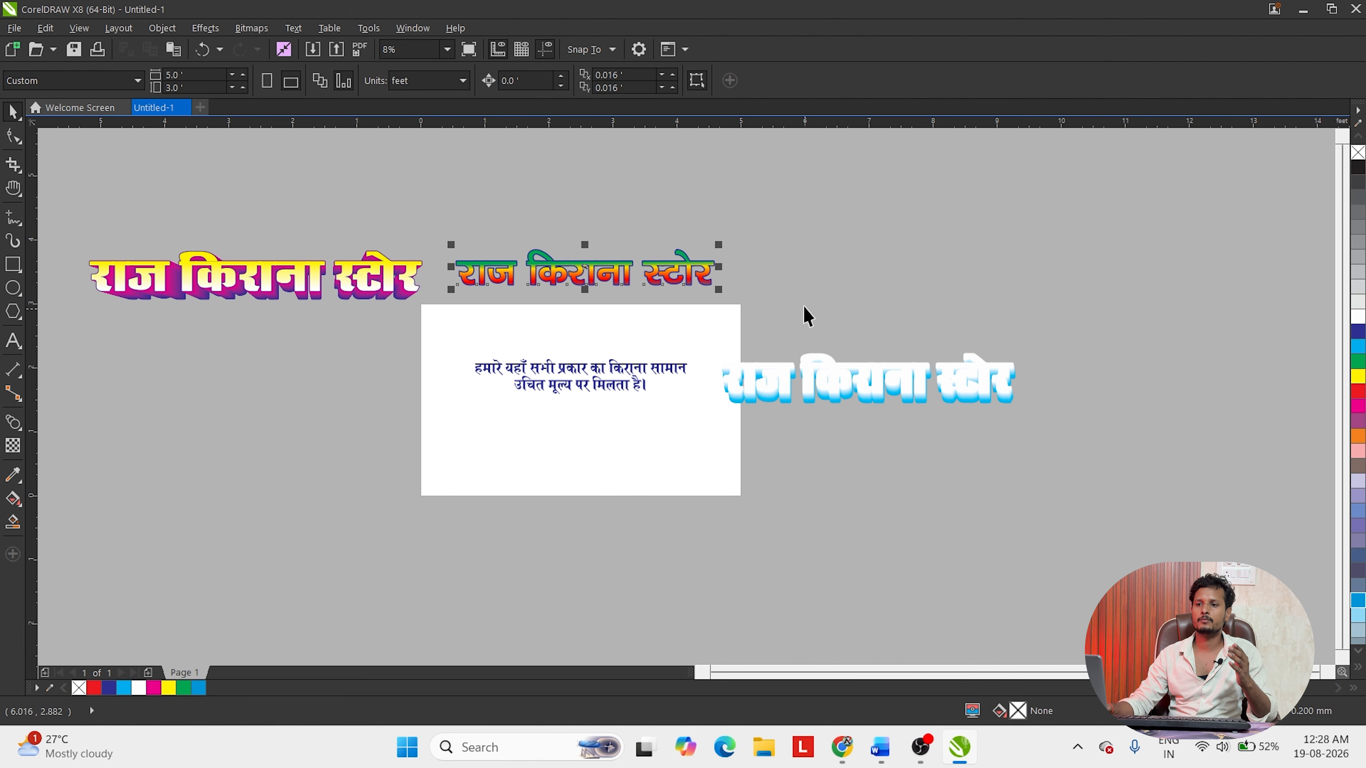
{"action": "left_click", "coordinate": [602, 273]}
{"action": "left_click_drag", "start_coordinate": [602, 273], "coordinate": [594, 281]}
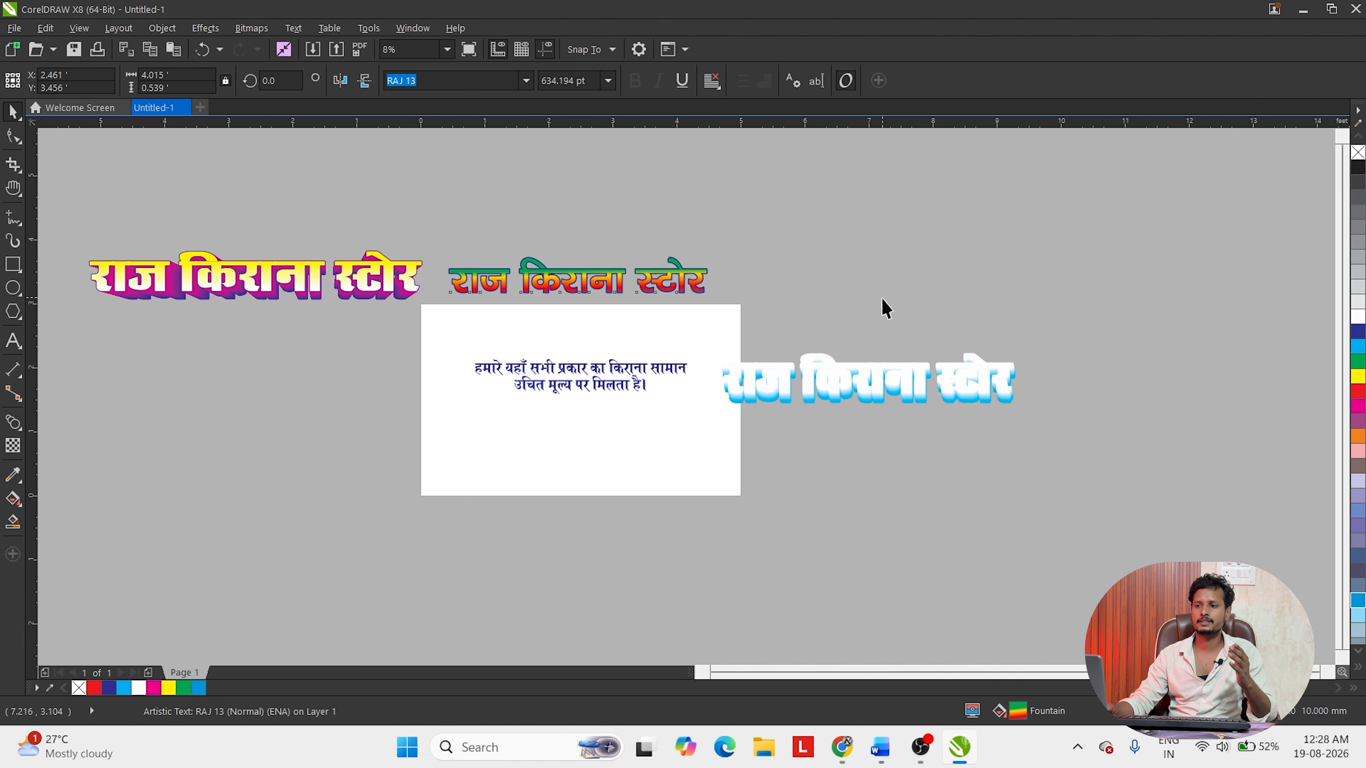
- Move the whole white-and-blue shadowed heading up beside the multicolour heading, clear of the page
{"action": "left_click_drag", "start_coordinate": [1196, 284], "coordinate": [586, 496]}
{"action": "left_click_drag", "start_coordinate": [810, 364], "coordinate": [833, 253]}
{"action": "left_click", "coordinate": [728, 259]}
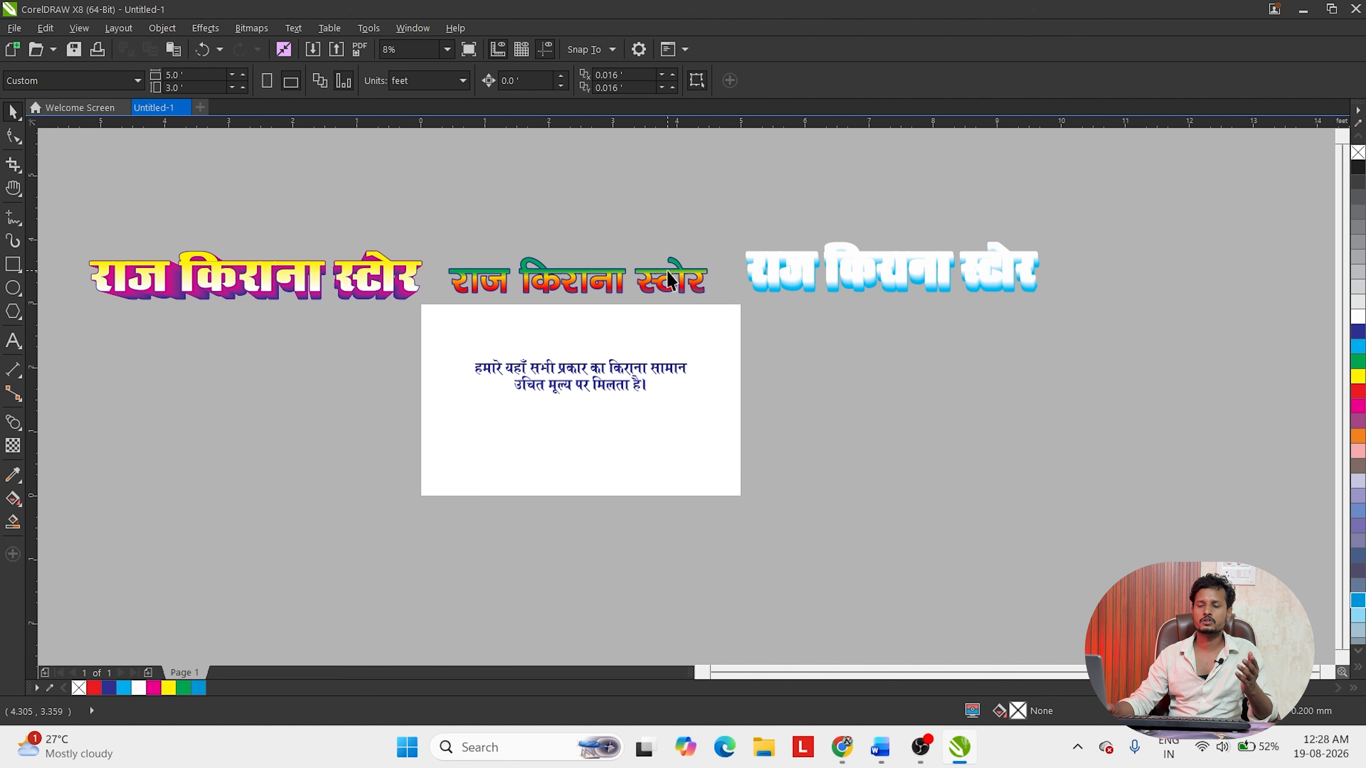
- Move the two-line dark blue Hindi text higher on the page, centred at about X 2.51', Y 2.153'
{"action": "scroll", "coordinate": [642, 249], "scroll_direction": "up", "scroll_amount": 1}
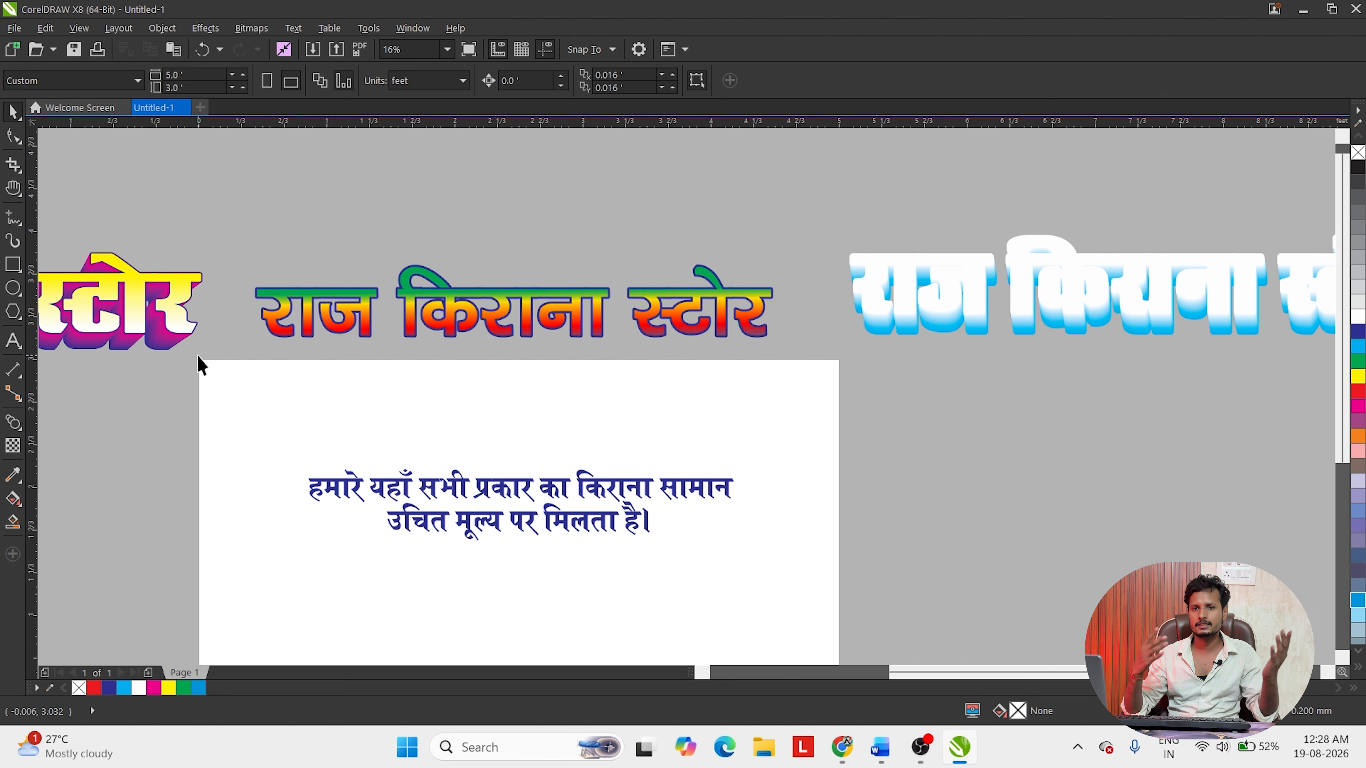
{"action": "key", "text": "h"}
{"action": "left_click_drag", "start_coordinate": [403, 433], "coordinate": [531, 339]}
{"action": "key", "text": "space"}
{"action": "left_click", "coordinate": [558, 386]}
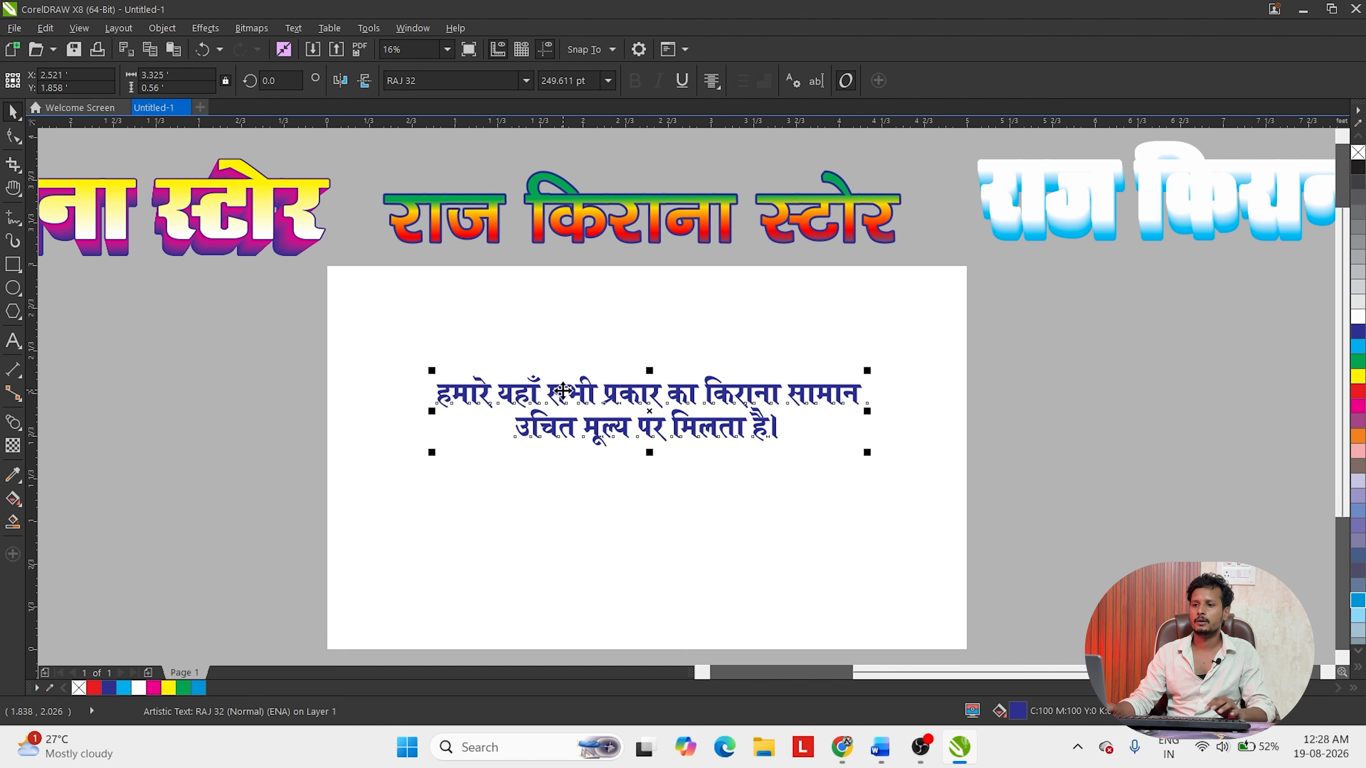
{"action": "left_click", "coordinate": [558, 331]}
{"action": "left_click_drag", "start_coordinate": [633, 399], "coordinate": [639, 363]}
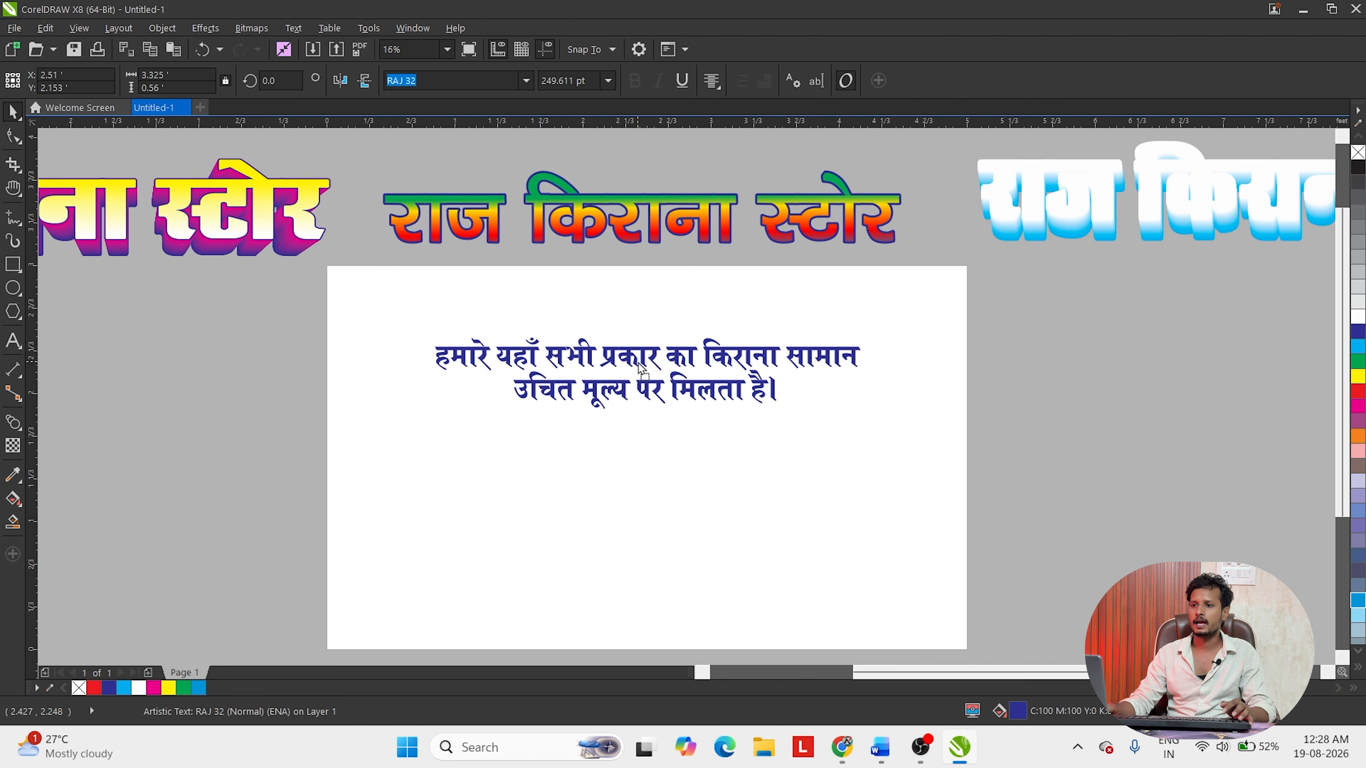
{"action": "left_click", "coordinate": [715, 82]}
{"action": "left_click", "coordinate": [617, 412]}
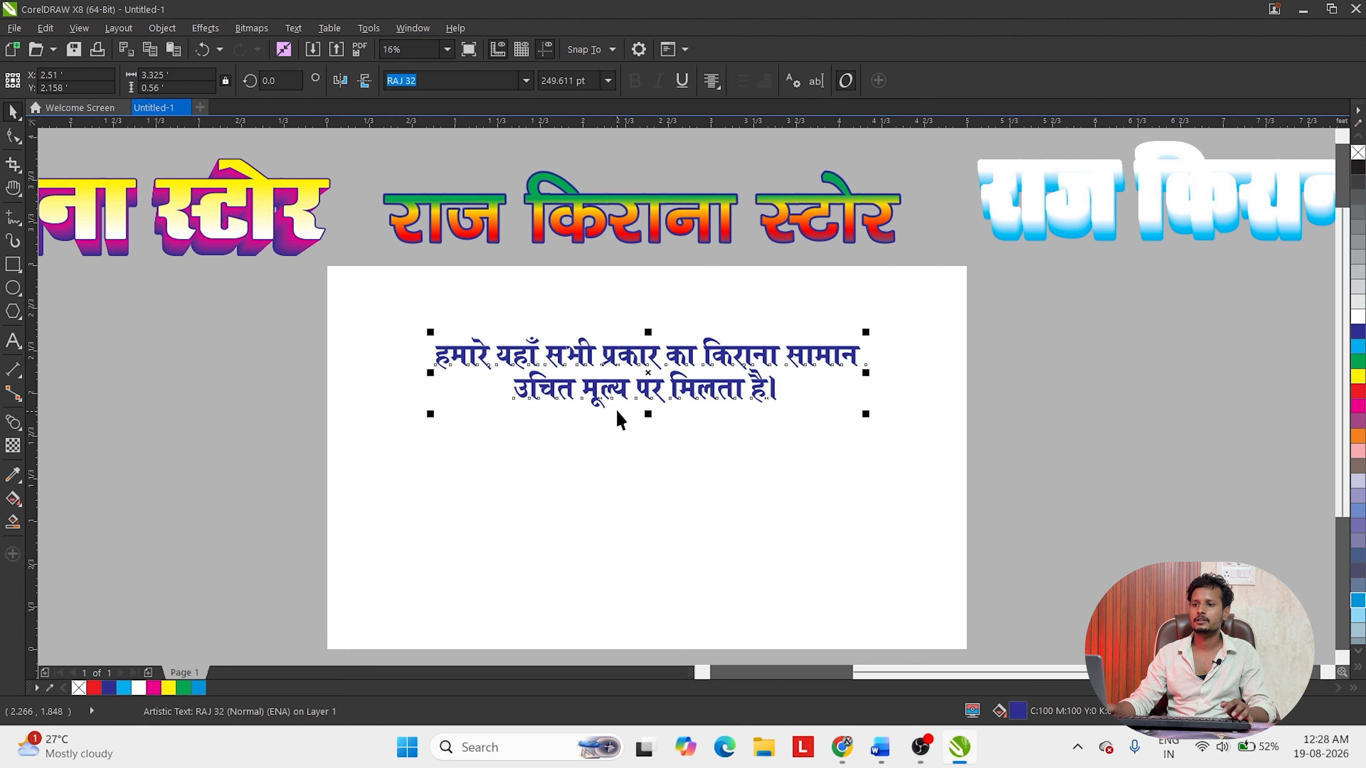
{"action": "left_click", "coordinate": [623, 373]}
{"action": "left_click", "coordinate": [633, 356]}
{"action": "left_click", "coordinate": [391, 371]}
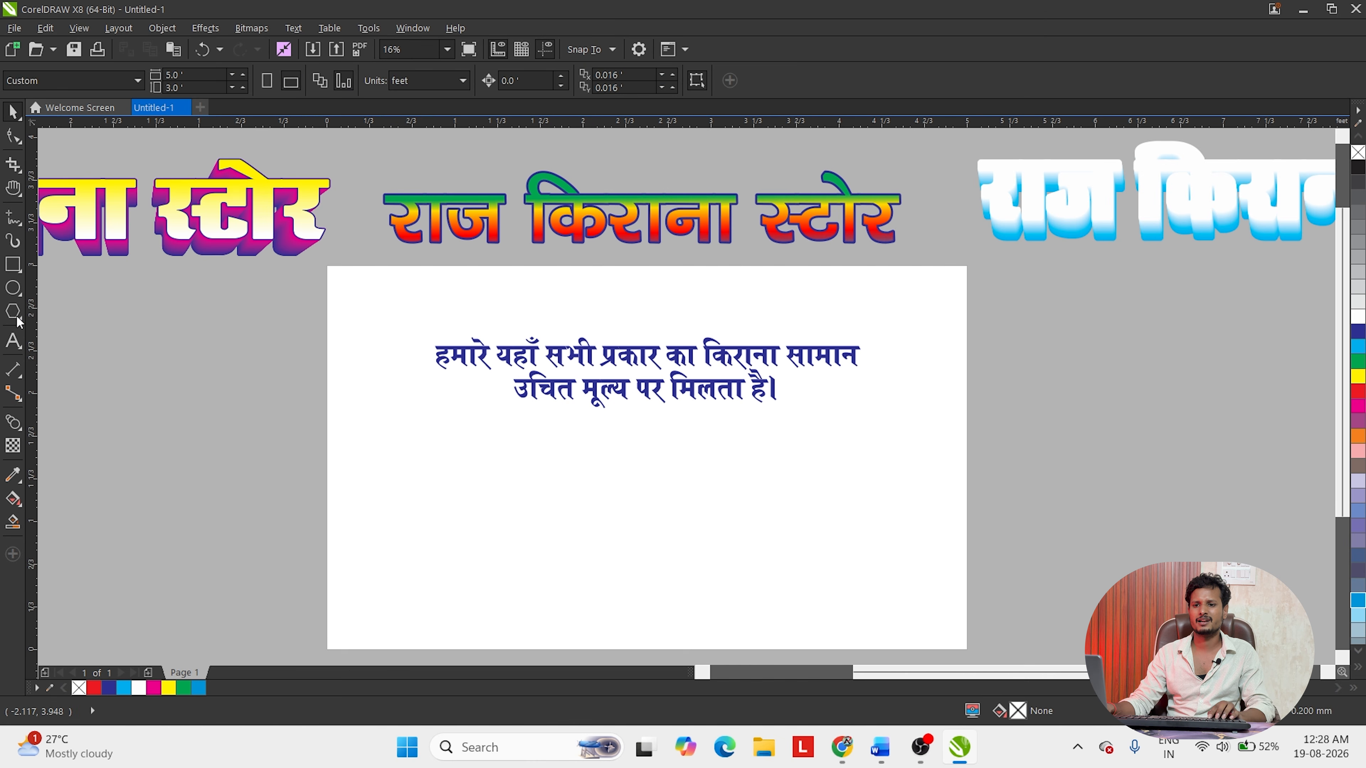
- Add the artistic text "THE EVENT MANAGEMENT TEAM" below the Hindi lines and scale it down to about 184 pt
{"action": "left_click", "coordinate": [13, 342]}
{"action": "left_click", "coordinate": [573, 456]}
{"action": "type", "text": "sdfsfs"}
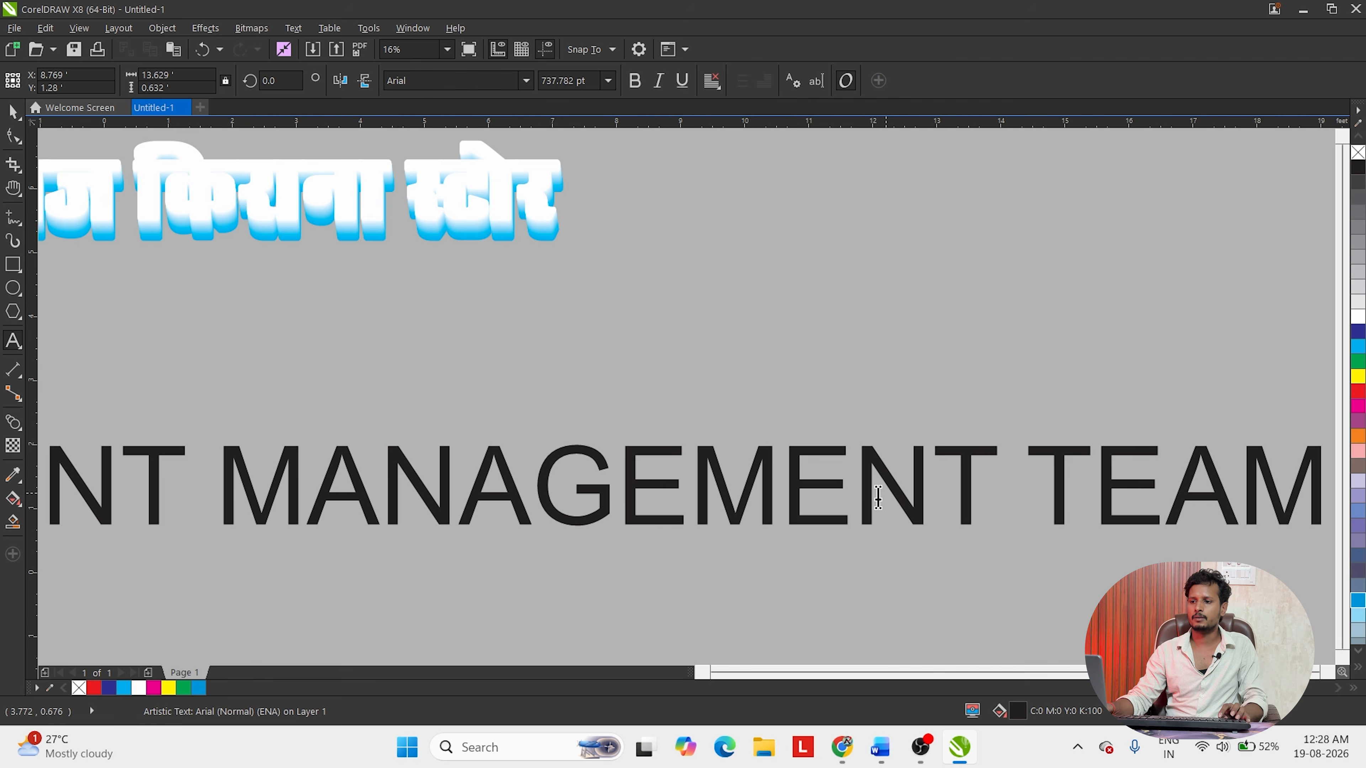
{"action": "scroll", "coordinate": [1007, 519], "scroll_direction": "down", "scroll_amount": 4}
{"action": "key", "text": "ctrl+space"}
{"action": "left_click_drag", "start_coordinate": [1003, 517], "coordinate": [665, 503]}
{"action": "scroll", "coordinate": [622, 507], "scroll_direction": "up", "scroll_amount": 5}
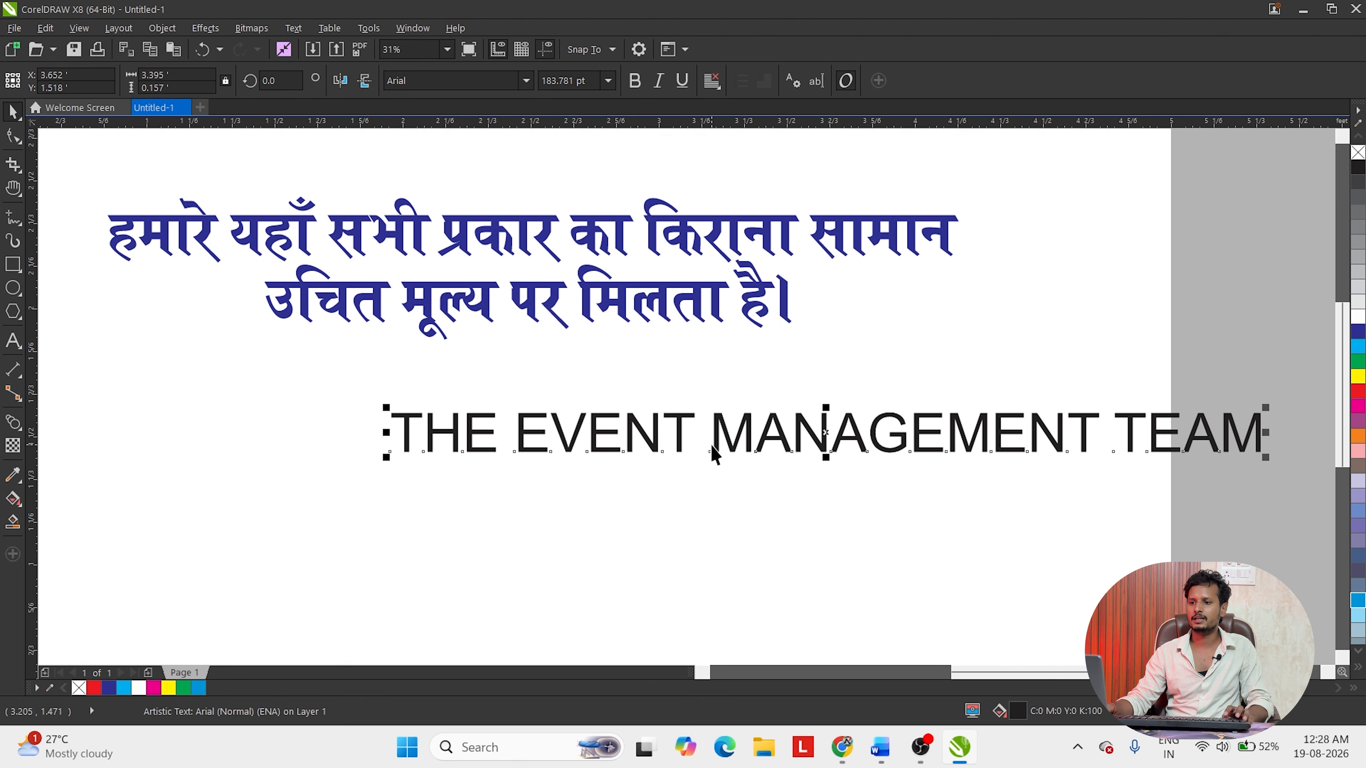
- Underline the "THE EVENT MANAGEMENT TEAM" line and keep it in its original place
{"action": "left_click_drag", "start_coordinate": [722, 442], "coordinate": [640, 445]}
{"action": "left_click", "coordinate": [730, 445]}
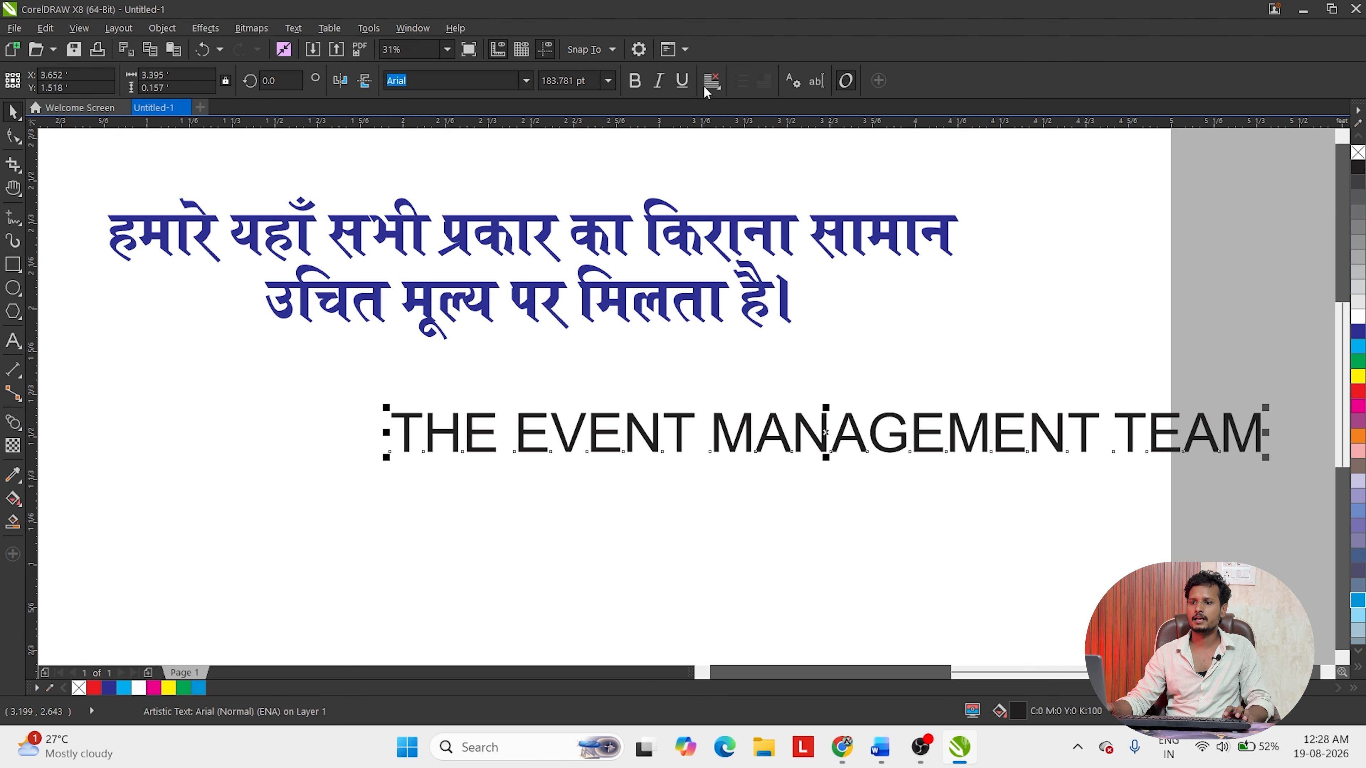
{"action": "left_click", "coordinate": [682, 80]}
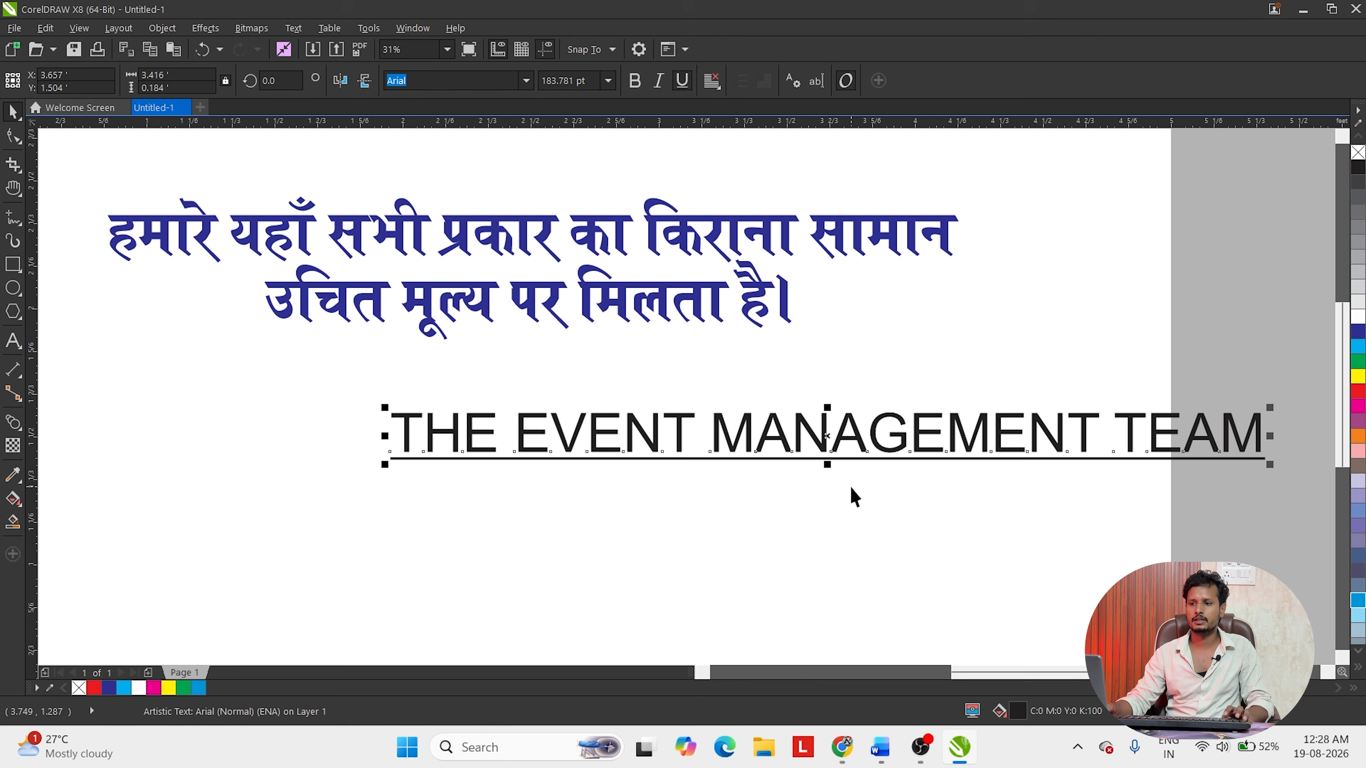
{"action": "left_click", "coordinate": [727, 468]}
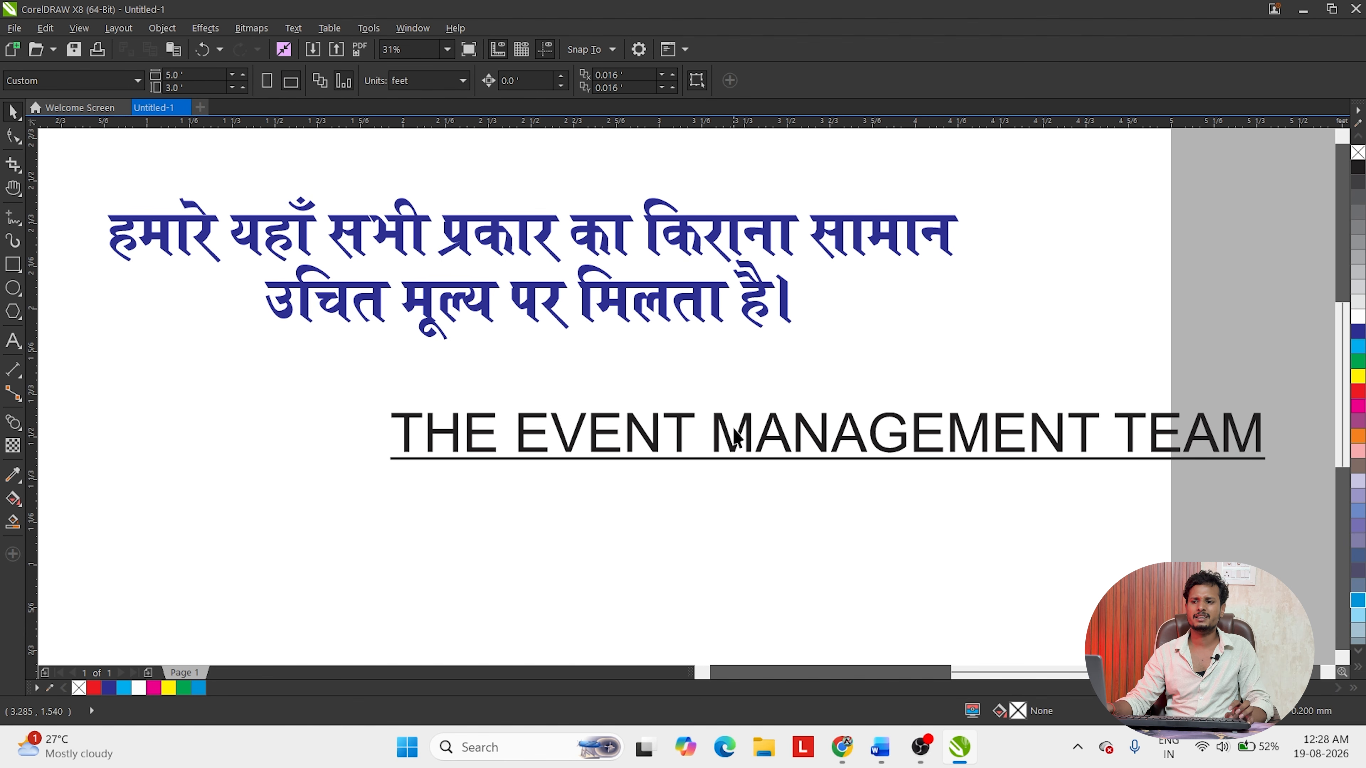
{"action": "left_click_drag", "start_coordinate": [736, 439], "coordinate": [577, 423]}
{"action": "key", "text": "ctrl+z"}
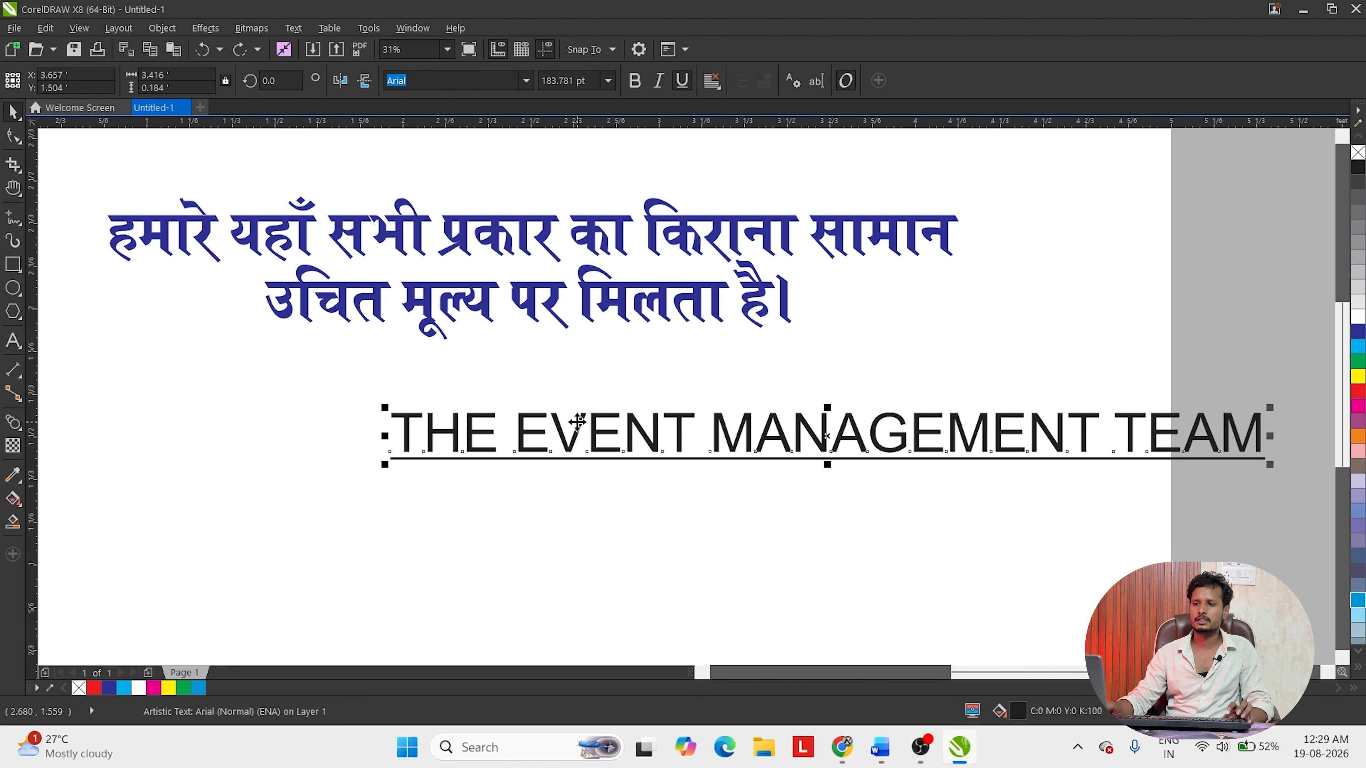
- Try italic and bold formatting one after the other on the underlined English line, removing each style again
{"action": "left_click", "coordinate": [658, 81]}
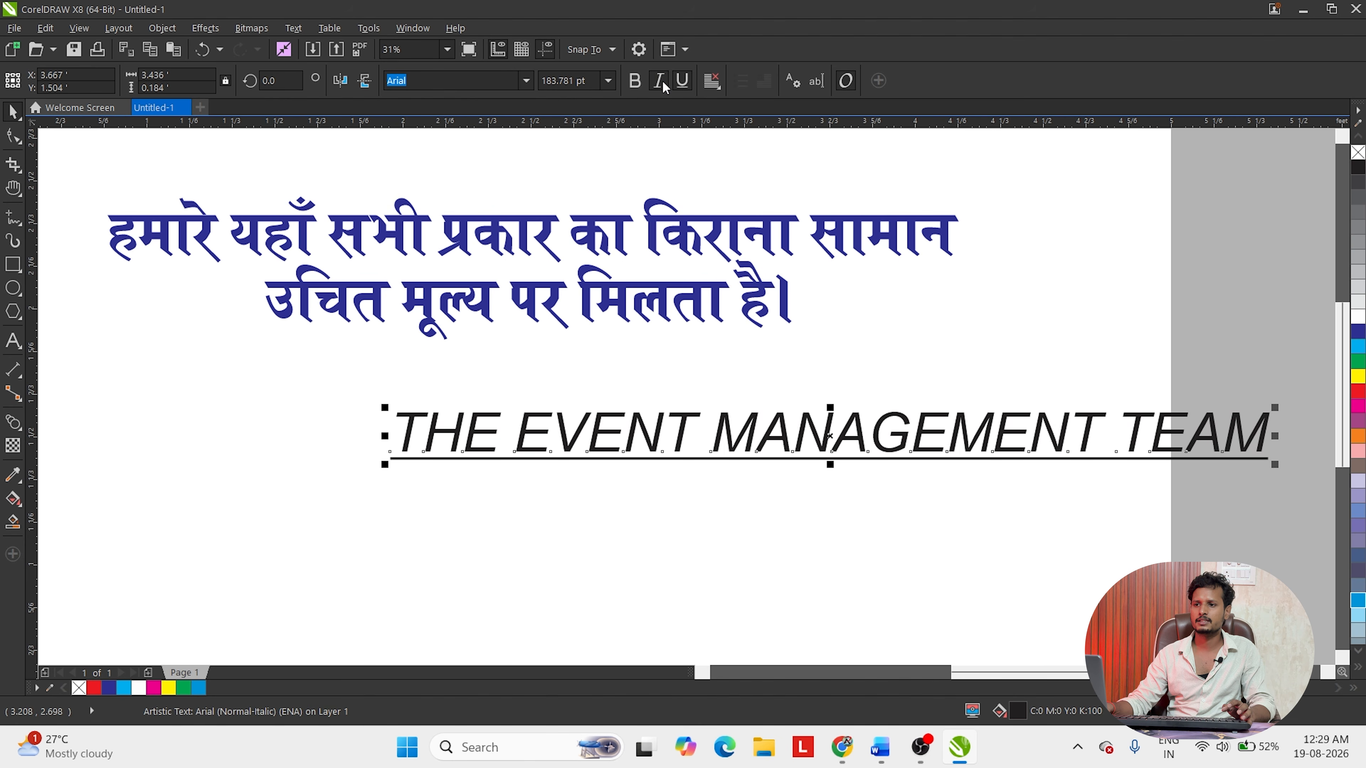
{"action": "left_click", "coordinate": [658, 81]}
{"action": "left_click", "coordinate": [638, 84]}
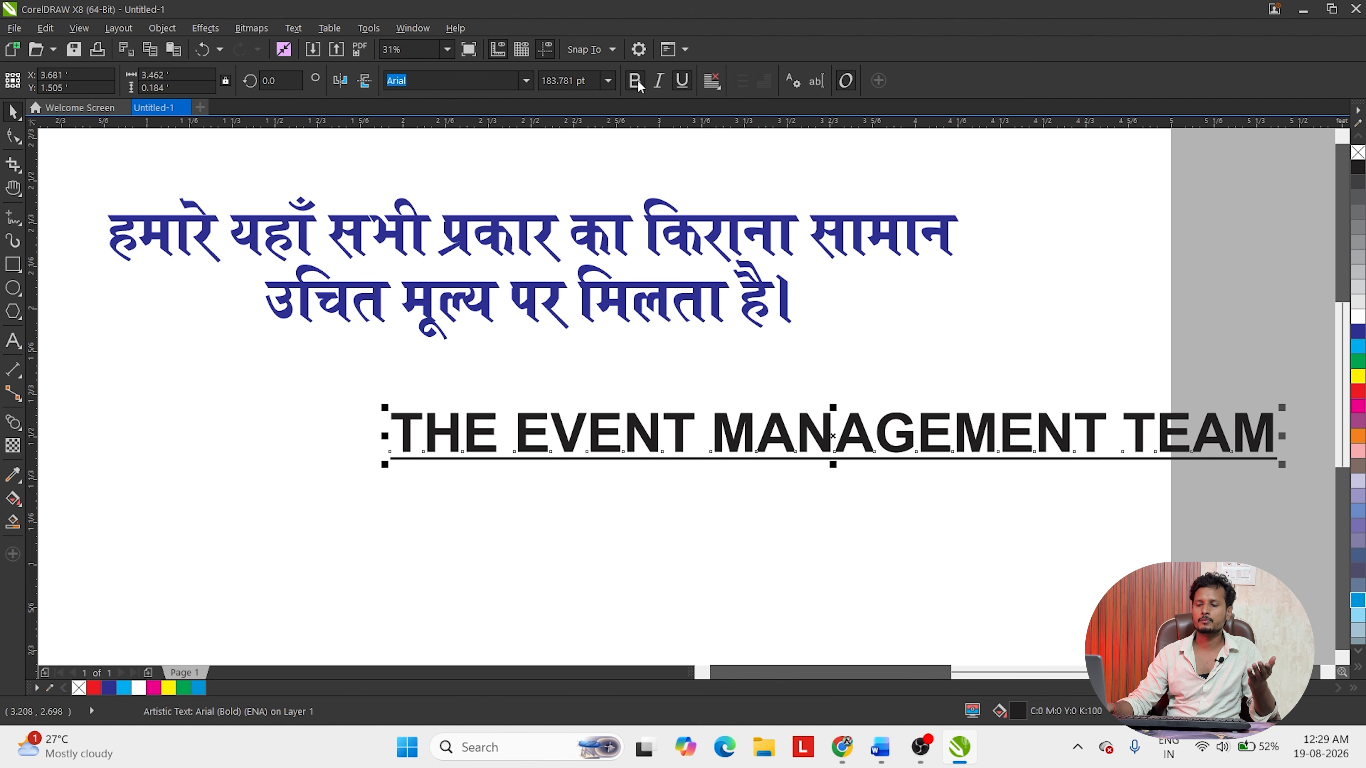
{"action": "left_click", "coordinate": [637, 84]}
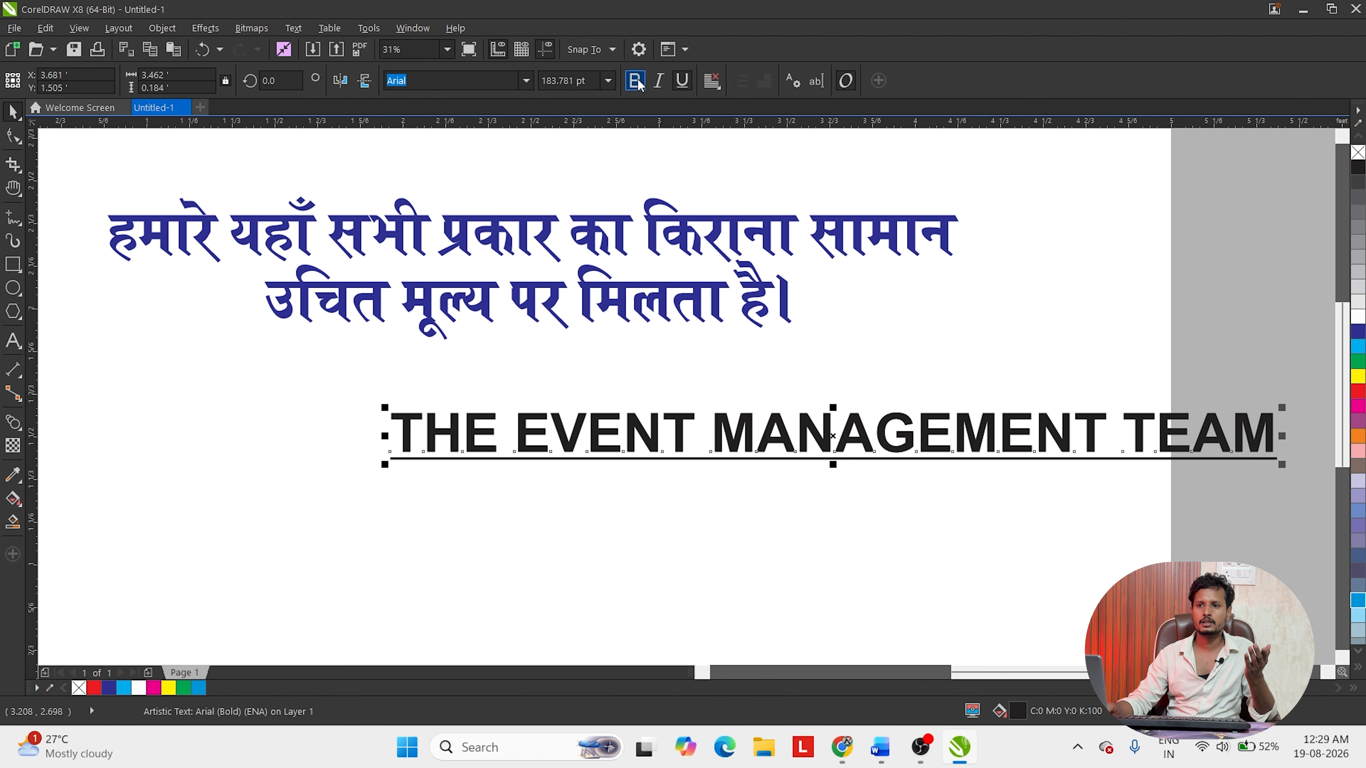
{"action": "left_click", "coordinate": [685, 440]}
{"action": "left_click", "coordinate": [699, 453]}
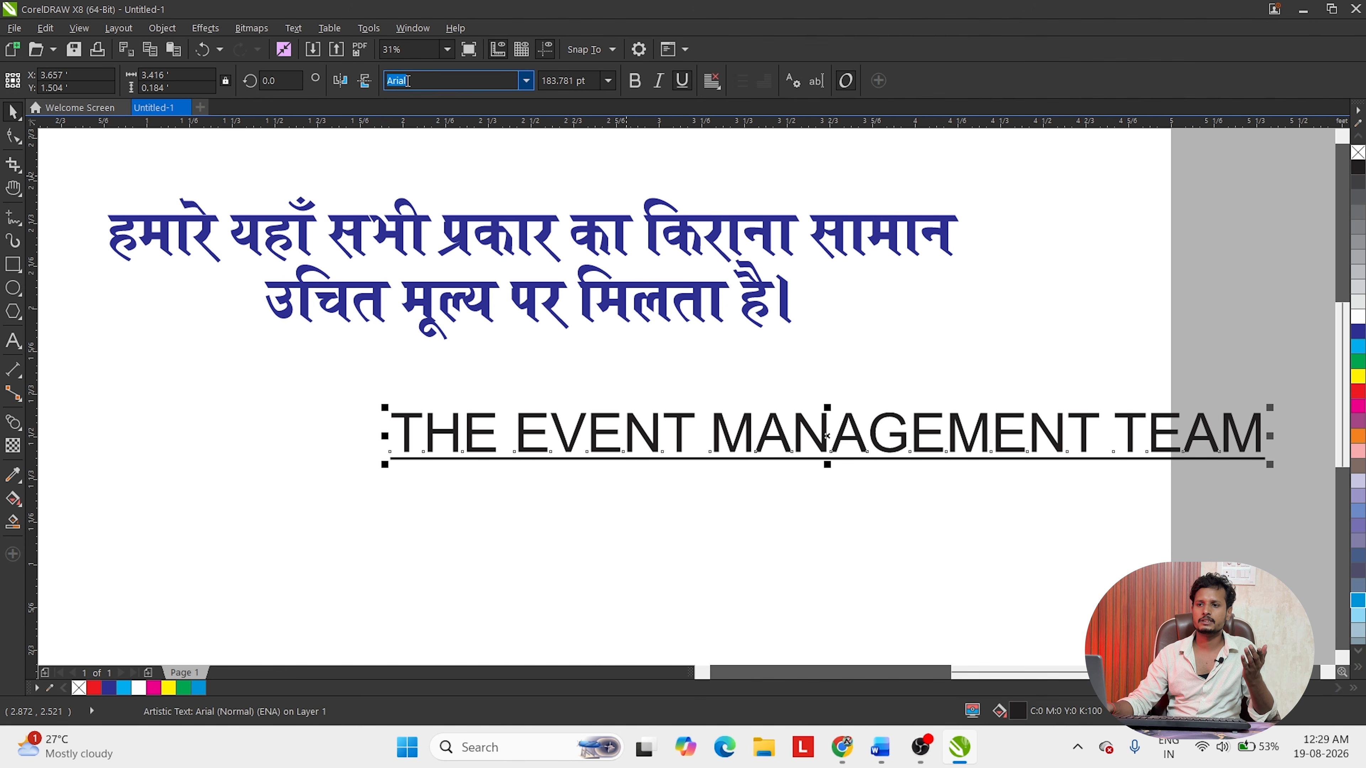
- Preview other fonts, such as Bellina Slant, on the underlined English line
{"action": "left_click", "coordinate": [526, 80]}
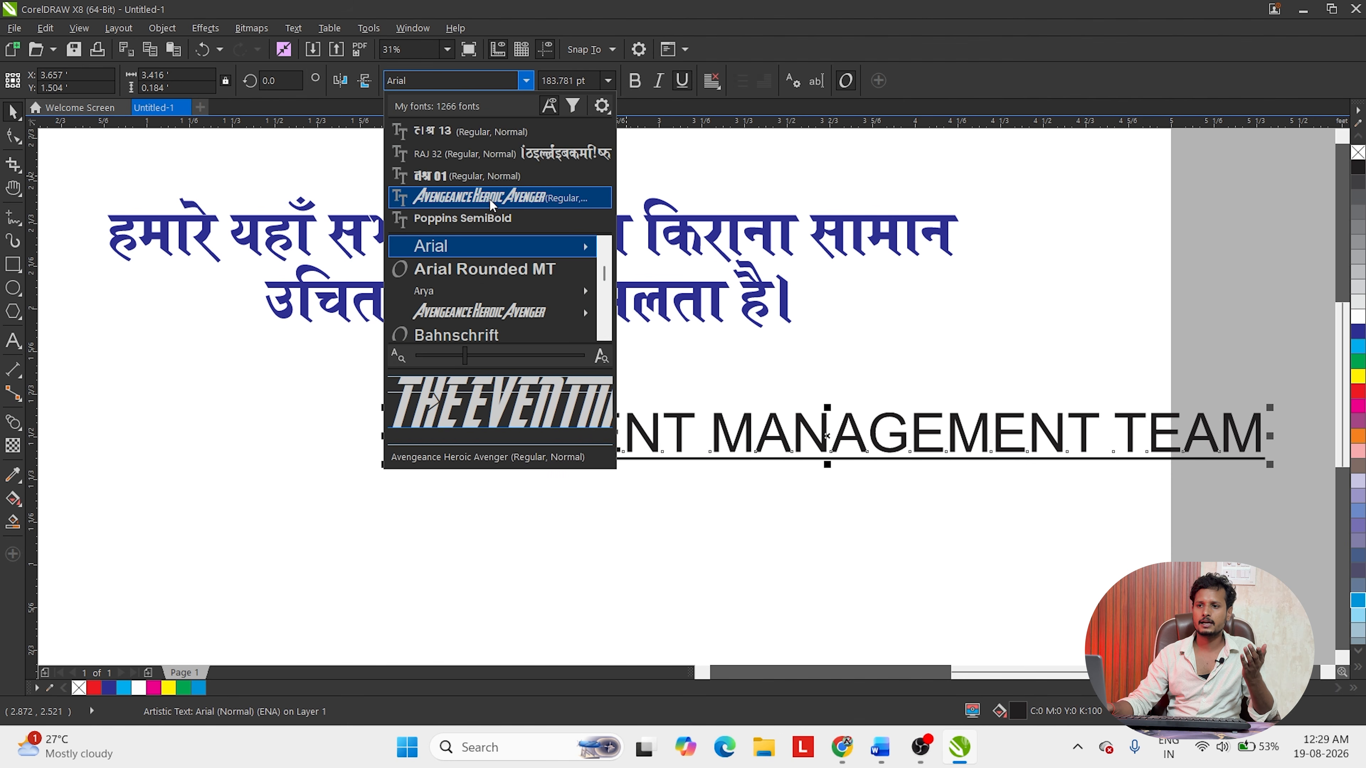
{"action": "scroll", "coordinate": [484, 280], "scroll_direction": "down", "scroll_amount": 3}
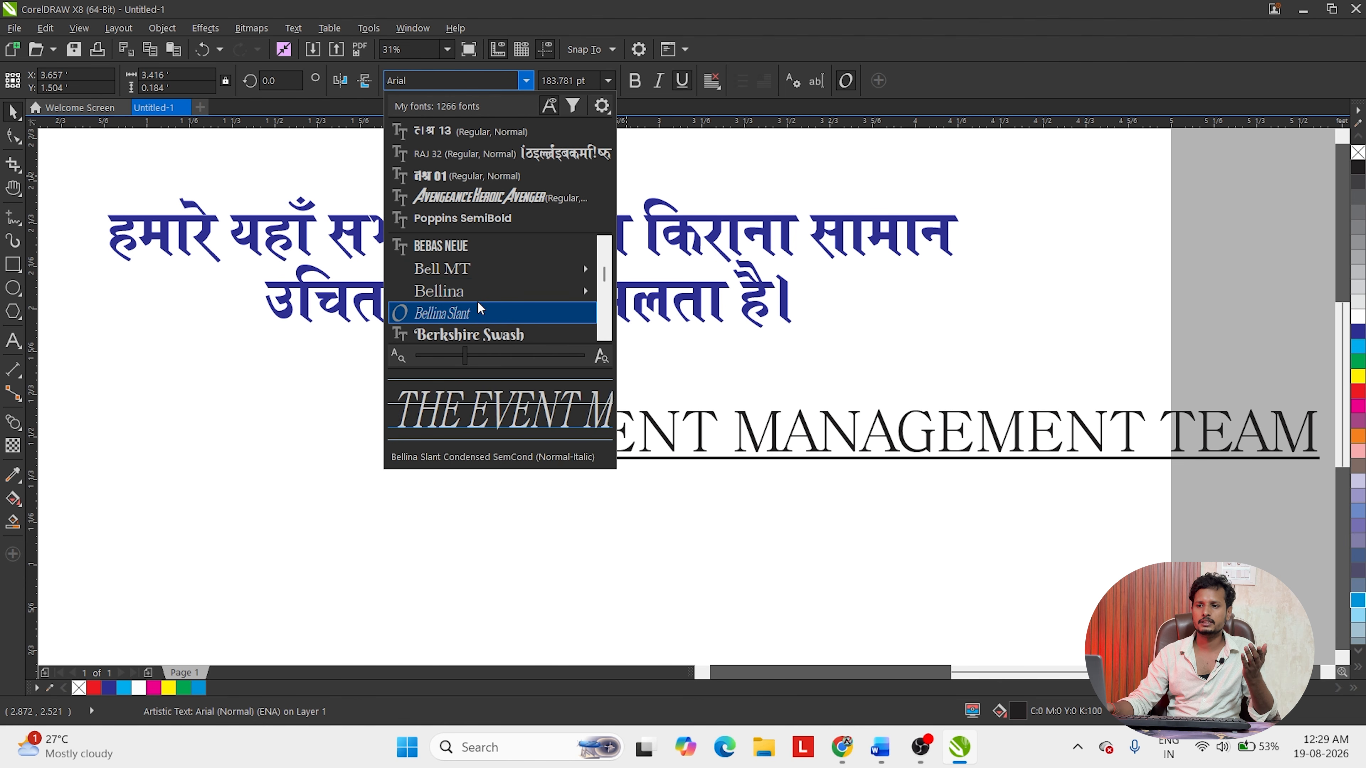
{"action": "scroll", "coordinate": [476, 292], "scroll_direction": "down", "scroll_amount": 2}
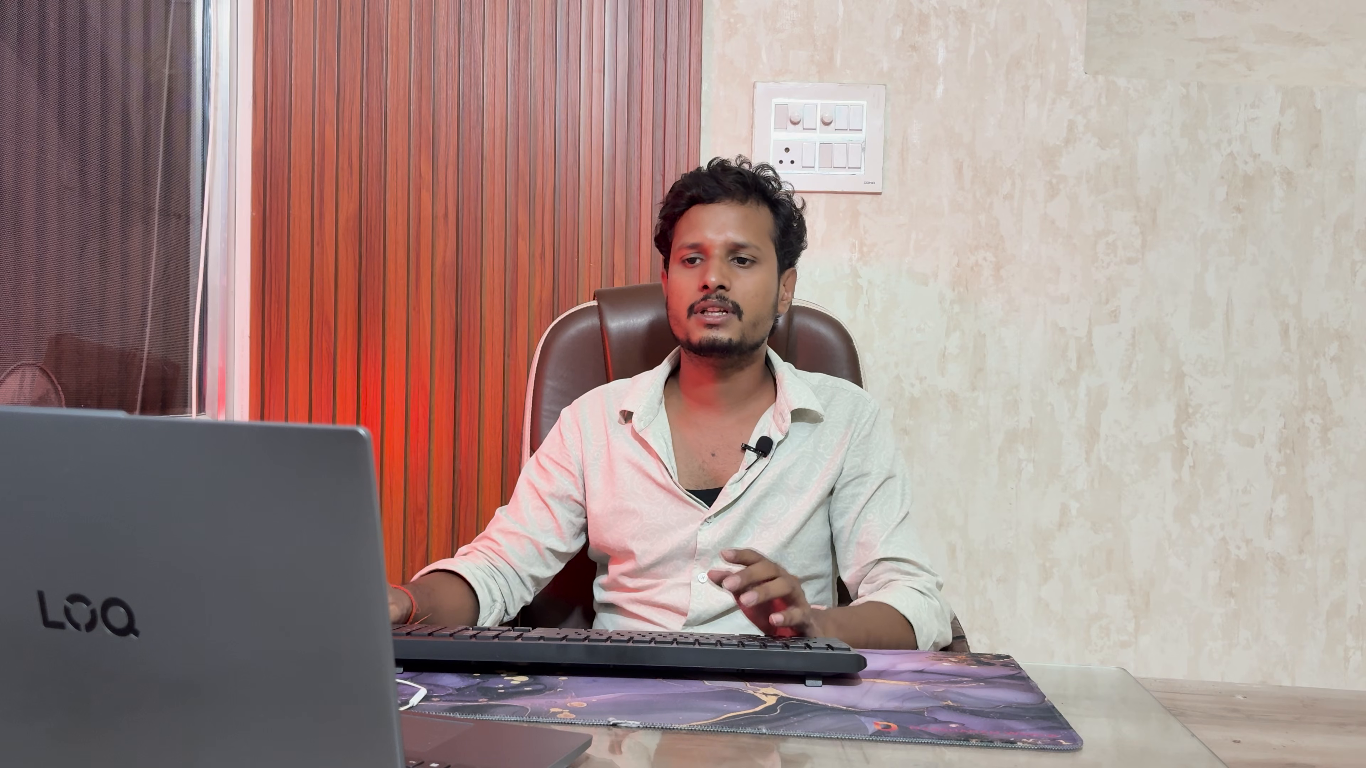
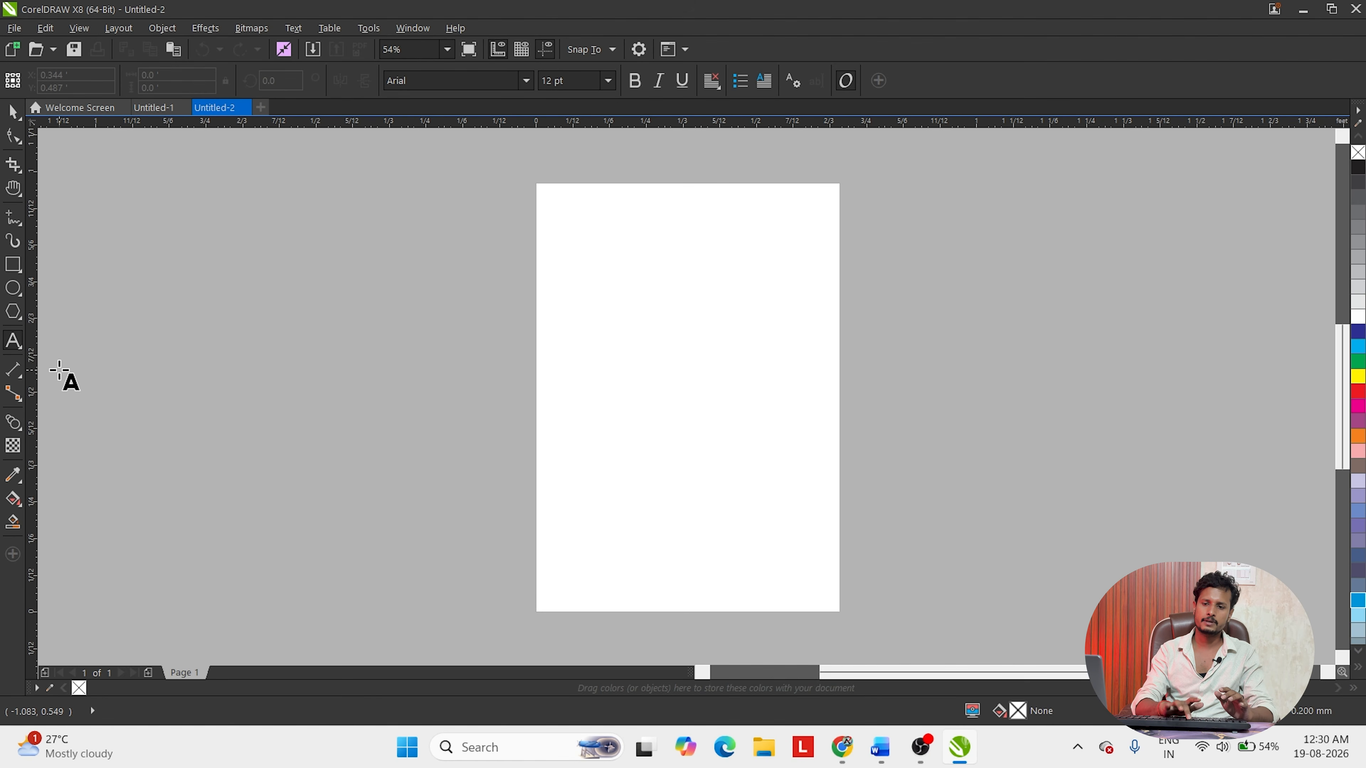
- Place the sample artistic text "ESFSDFSDFSDFSFSF" near the top of the blank A4 page and delete it again
{"action": "left_click", "coordinate": [13, 340]}
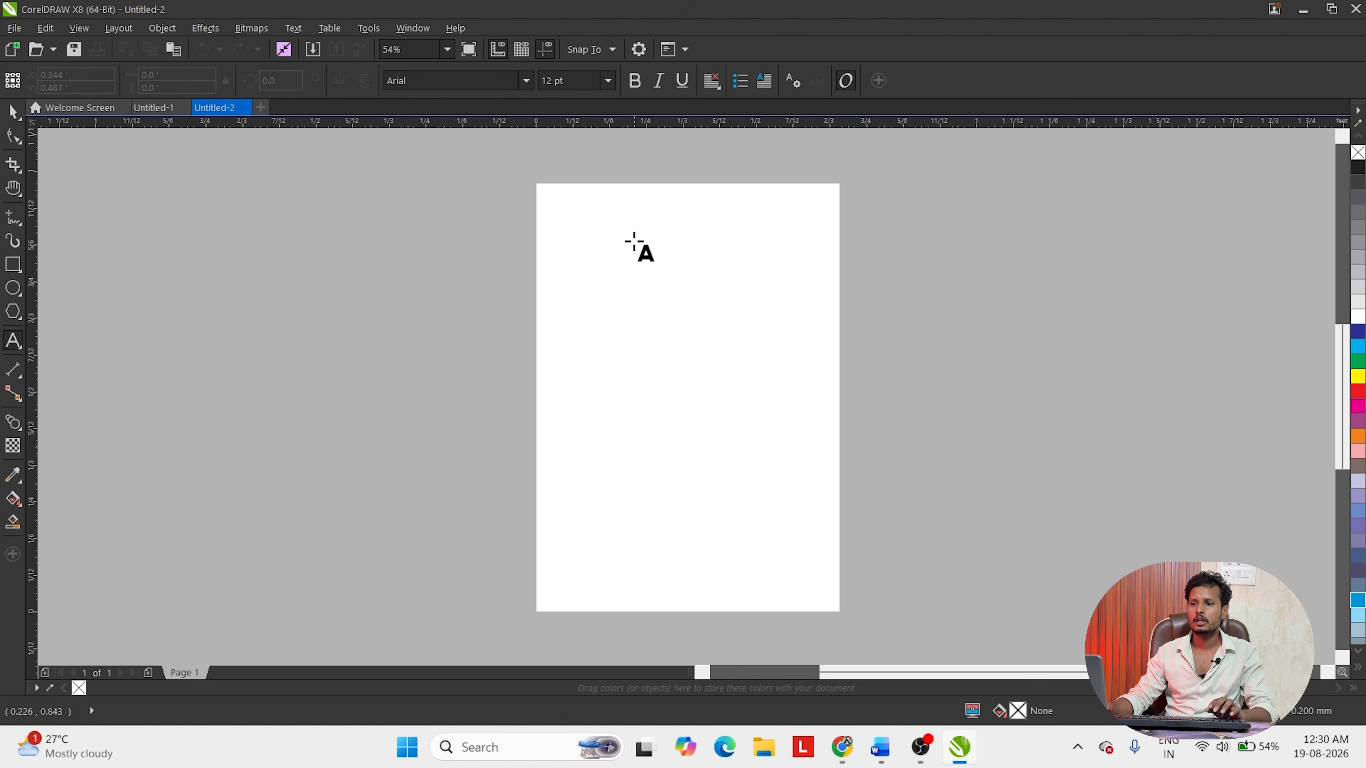
{"action": "left_click", "coordinate": [596, 263]}
{"action": "type", "text": "ESFSDFSDFSDFSFSF"}
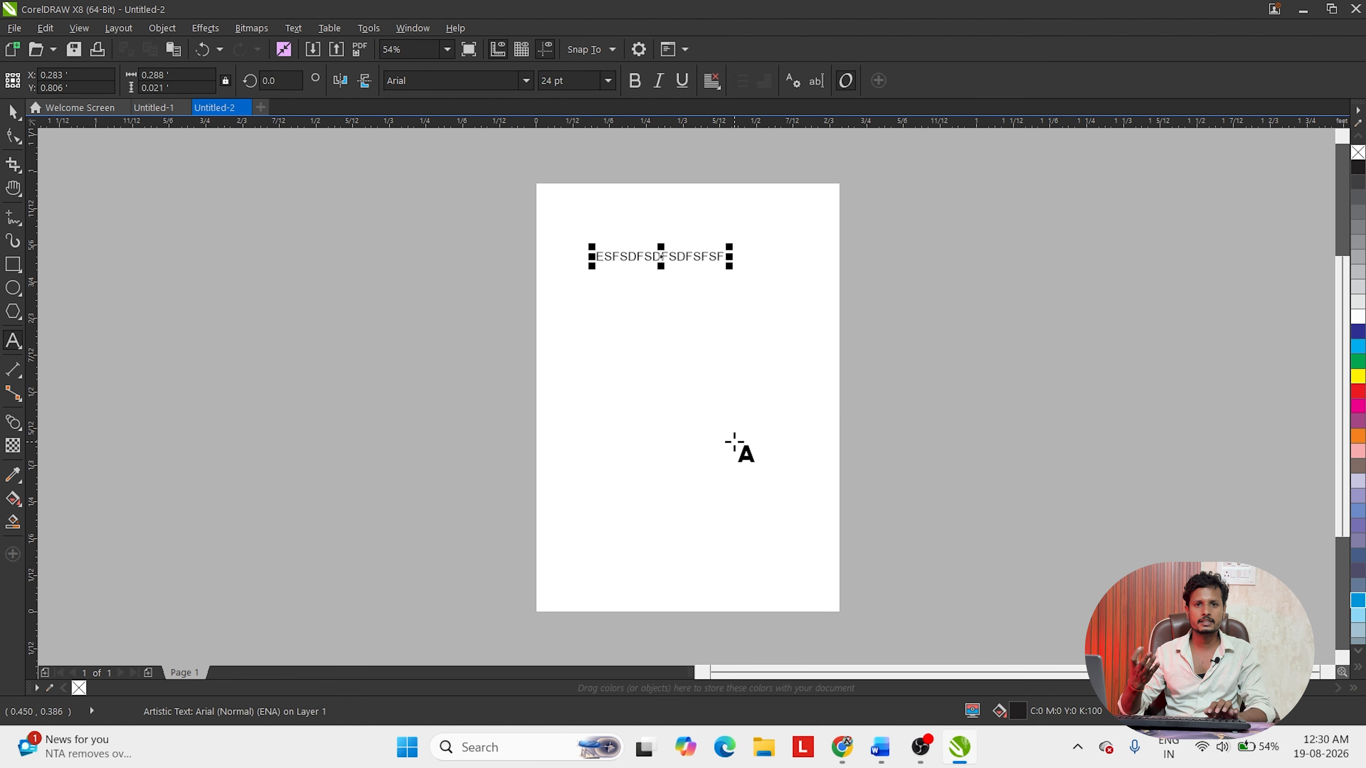
{"action": "key", "text": "ctrl+space"}
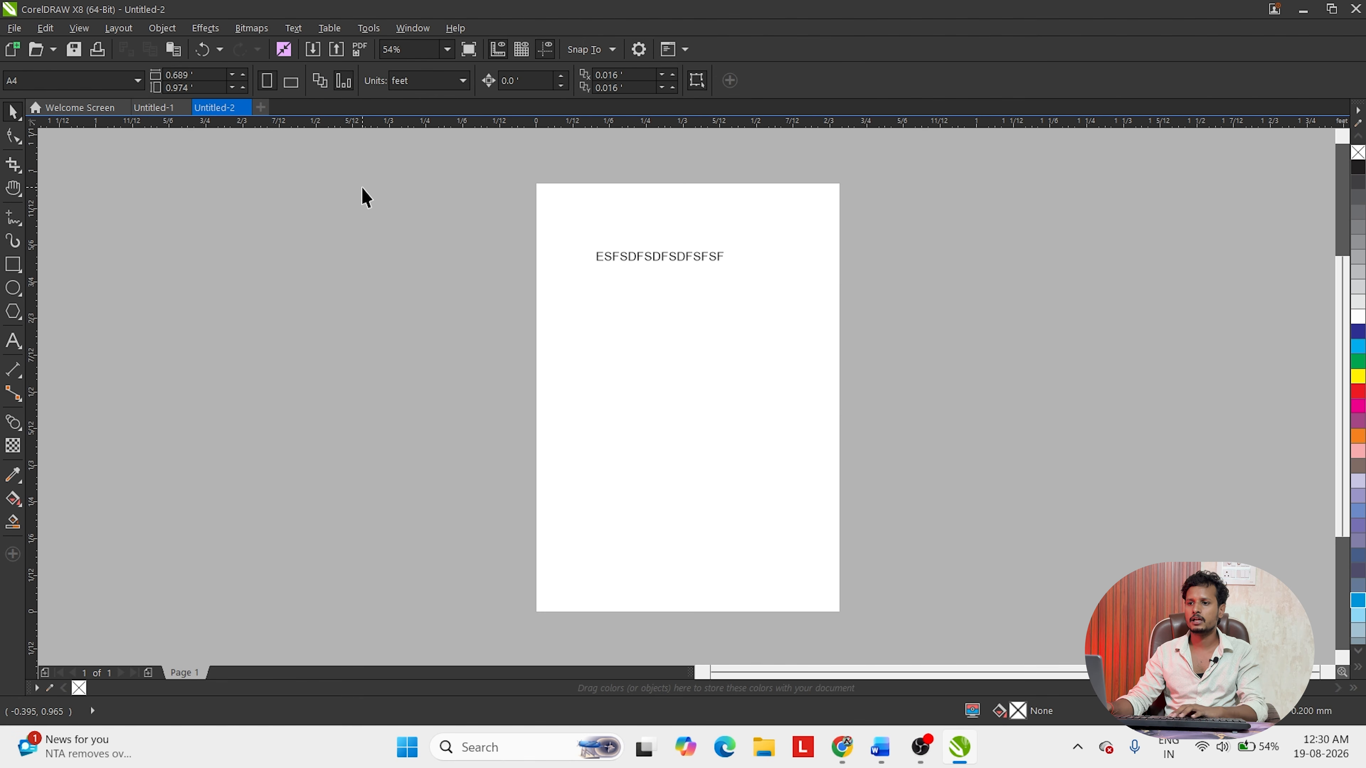
{"action": "left_click_drag", "start_coordinate": [363, 191], "coordinate": [1073, 338]}
{"action": "key", "text": "Delete"}
- Draw a paragraph text frame about 0.63 by 0.927 ft across the page and fill it with "GDGDFGDFGFDGDFGDGMNGLDGNLD"
{"action": "left_click", "coordinate": [13, 342]}
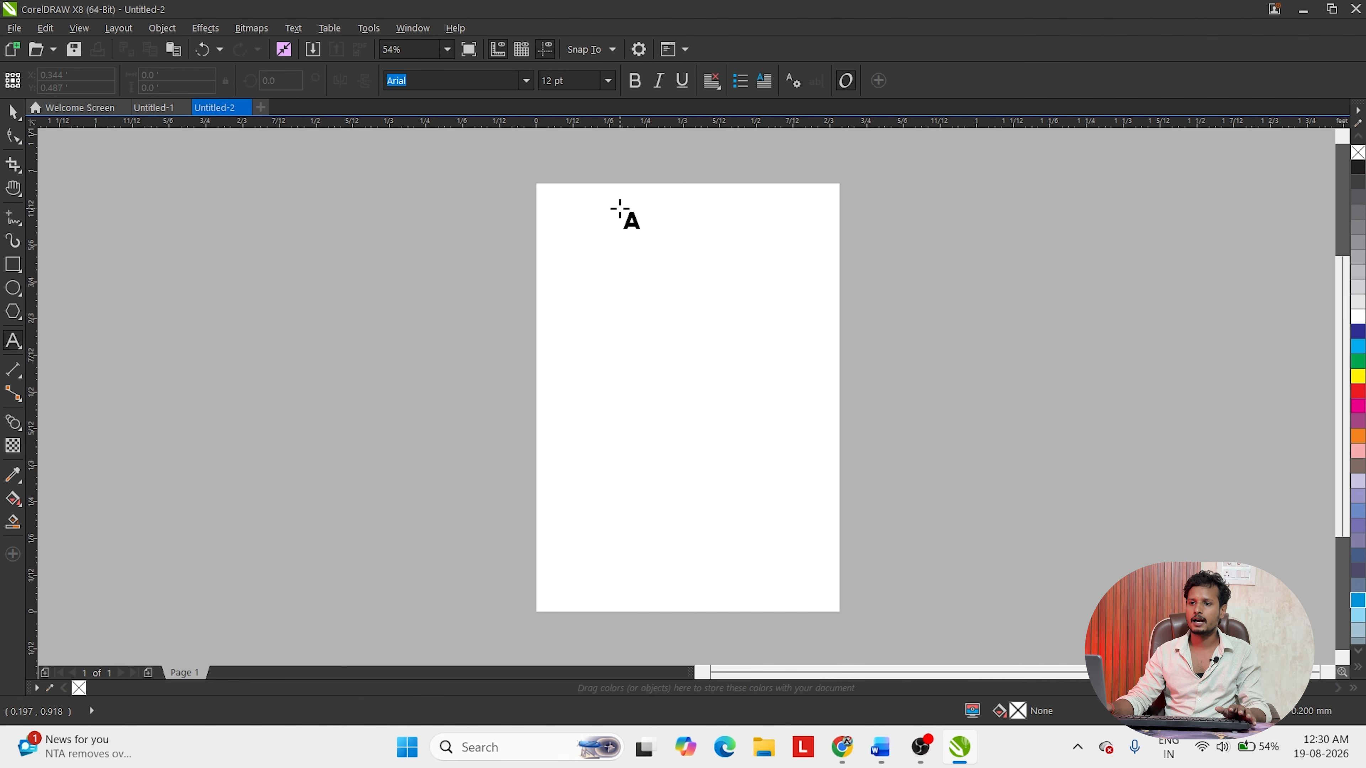
{"action": "left_click_drag", "start_coordinate": [550, 192], "coordinate": [828, 599]}
{"action": "type", "text": "GDGDFGDFGFDGDFGD"}
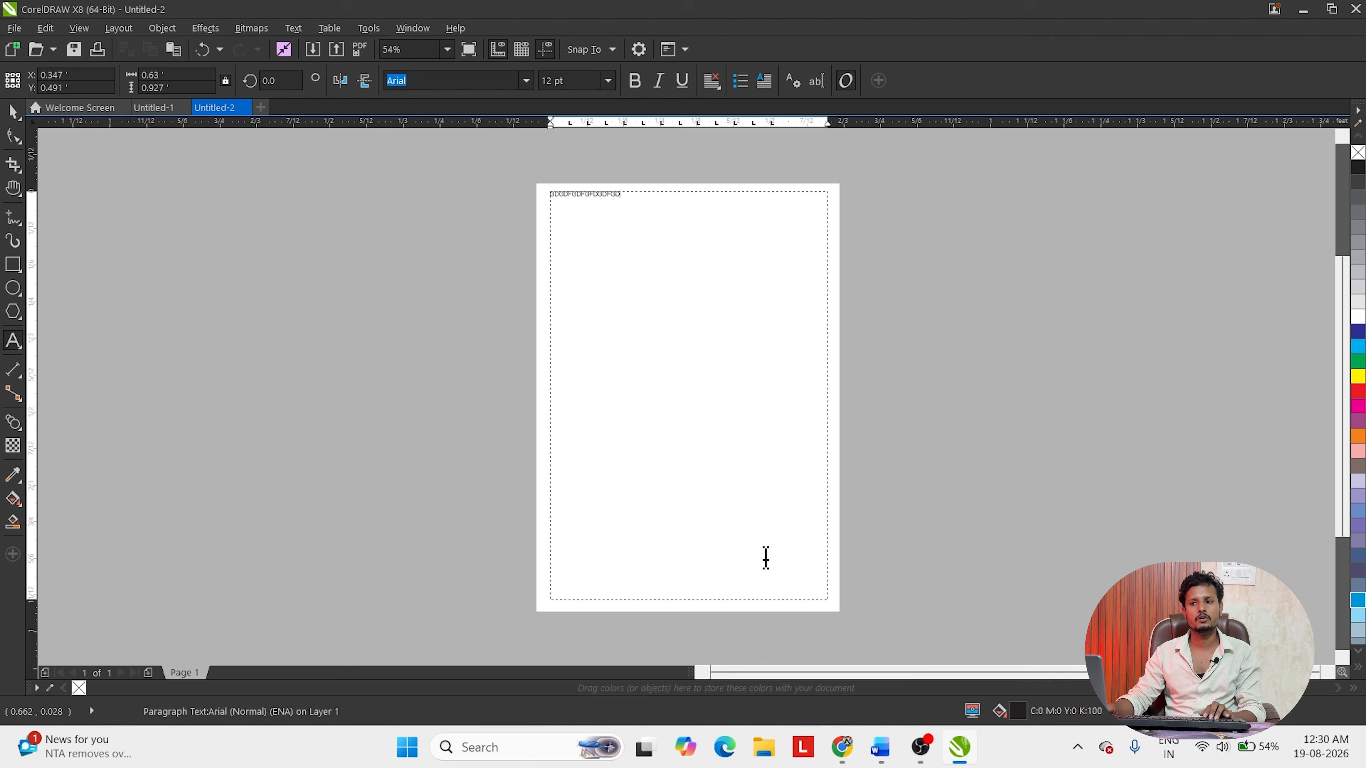
{"action": "type", "text": "GMNGLDGNLD"}
{"action": "scroll", "coordinate": [699, 210], "scroll_direction": "up", "scroll_amount": 3}
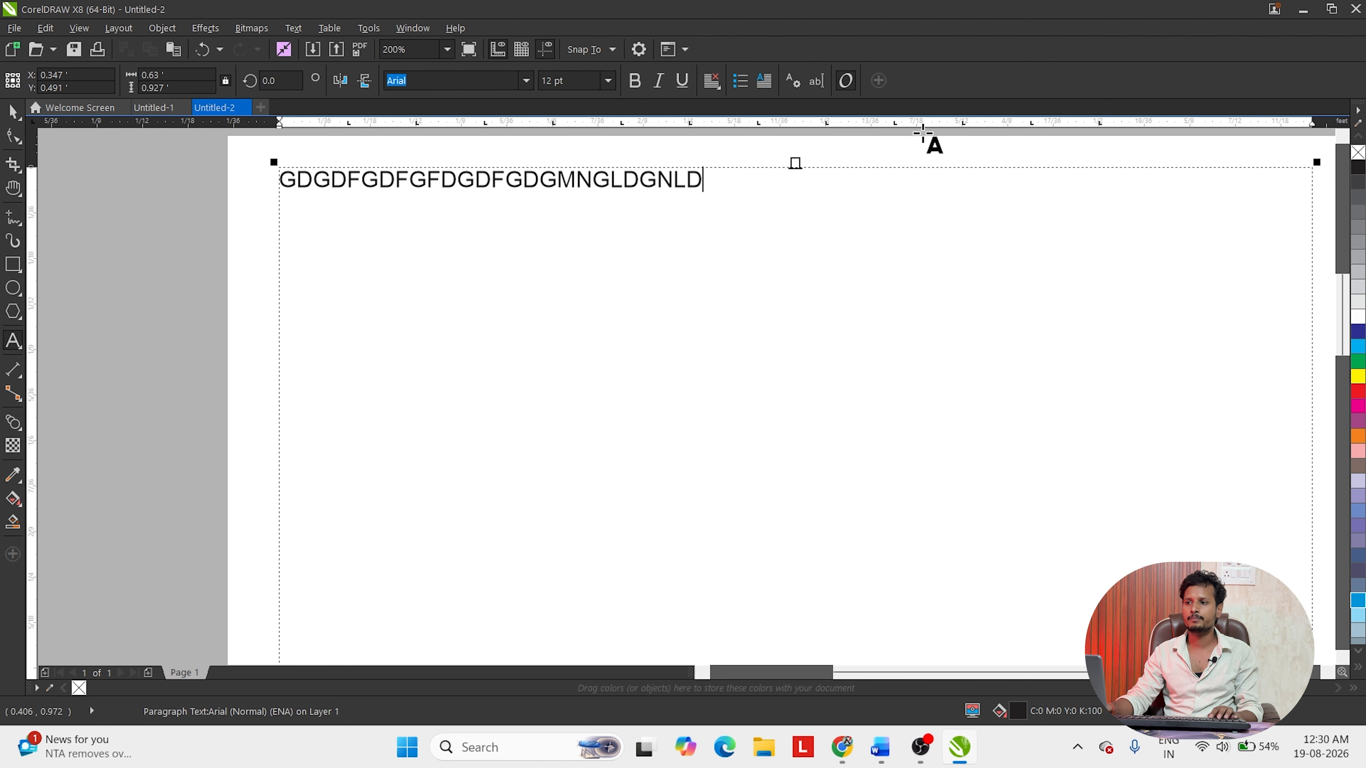
{"action": "scroll", "coordinate": [564, 338], "scroll_direction": "down", "scroll_amount": 4}
{"action": "scroll", "coordinate": [622, 318], "scroll_direction": "up", "scroll_amount": 2}
{"action": "key", "text": "ctrl+space"}
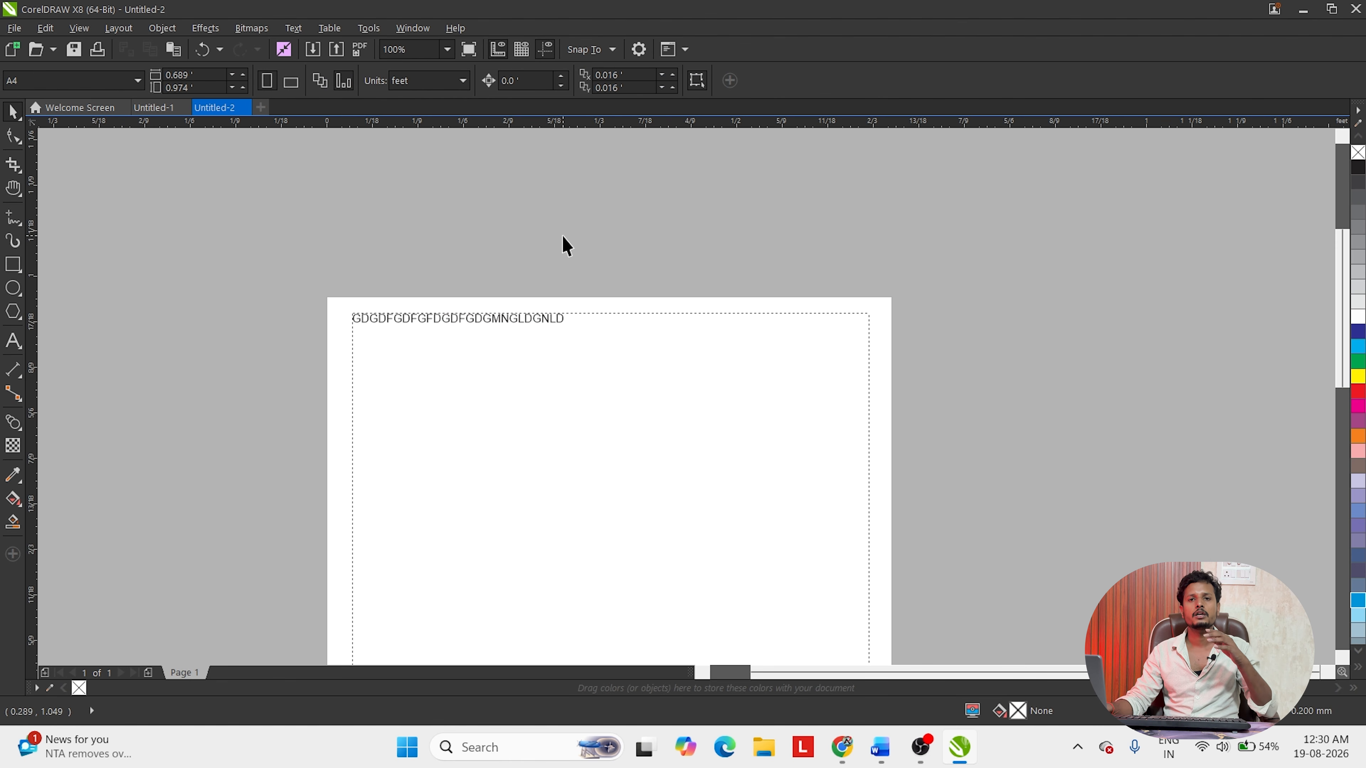
{"action": "scroll", "coordinate": [566, 272], "scroll_direction": "down", "scroll_amount": 2}
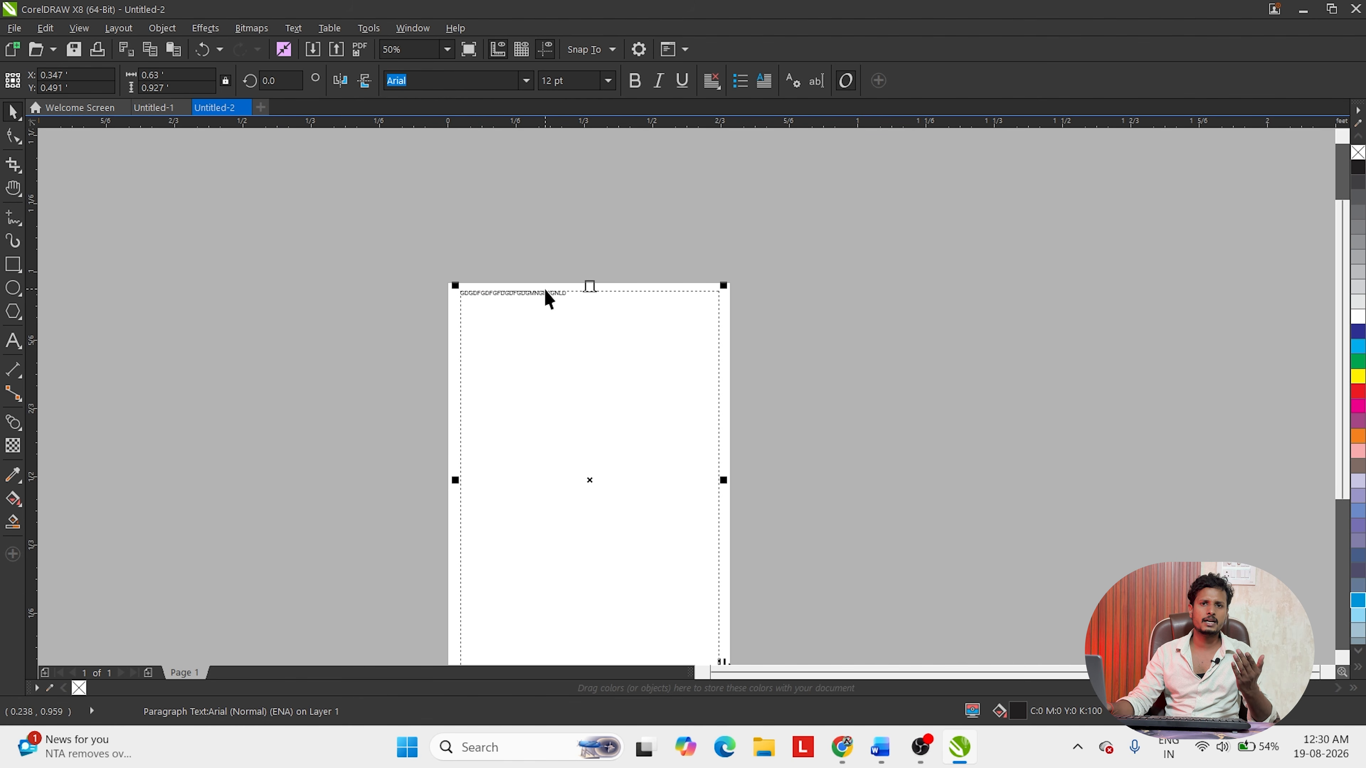
- Replace the placeholder text in the paragraph frame with the heading "ITEM NAME"
{"action": "scroll", "coordinate": [530, 304], "scroll_direction": "up", "scroll_amount": 2}
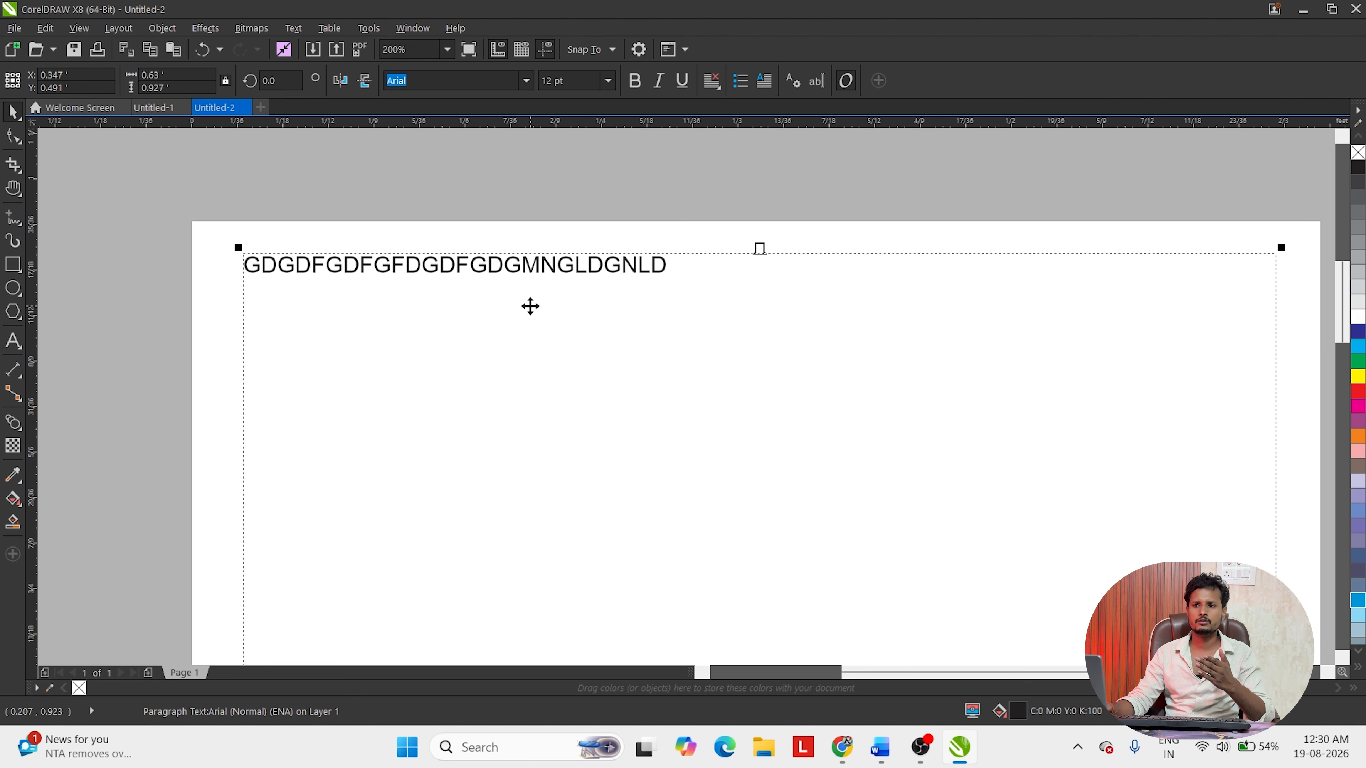
{"action": "left_click", "coordinate": [520, 197]}
{"action": "scroll", "coordinate": [522, 256], "scroll_direction": "down", "scroll_amount": 1}
{"action": "double_click", "coordinate": [521, 258]}
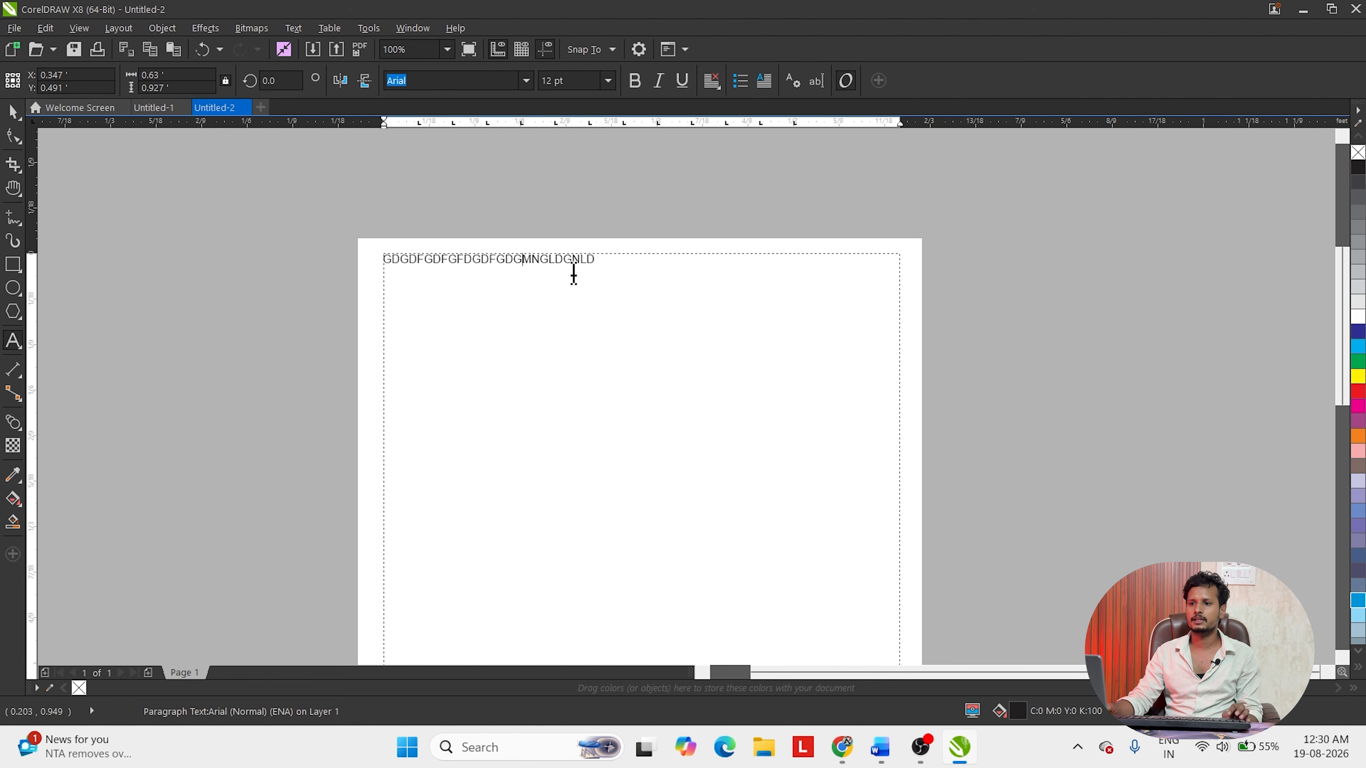
{"action": "key", "text": "ctrl+a"}
{"action": "key", "text": "Delete"}
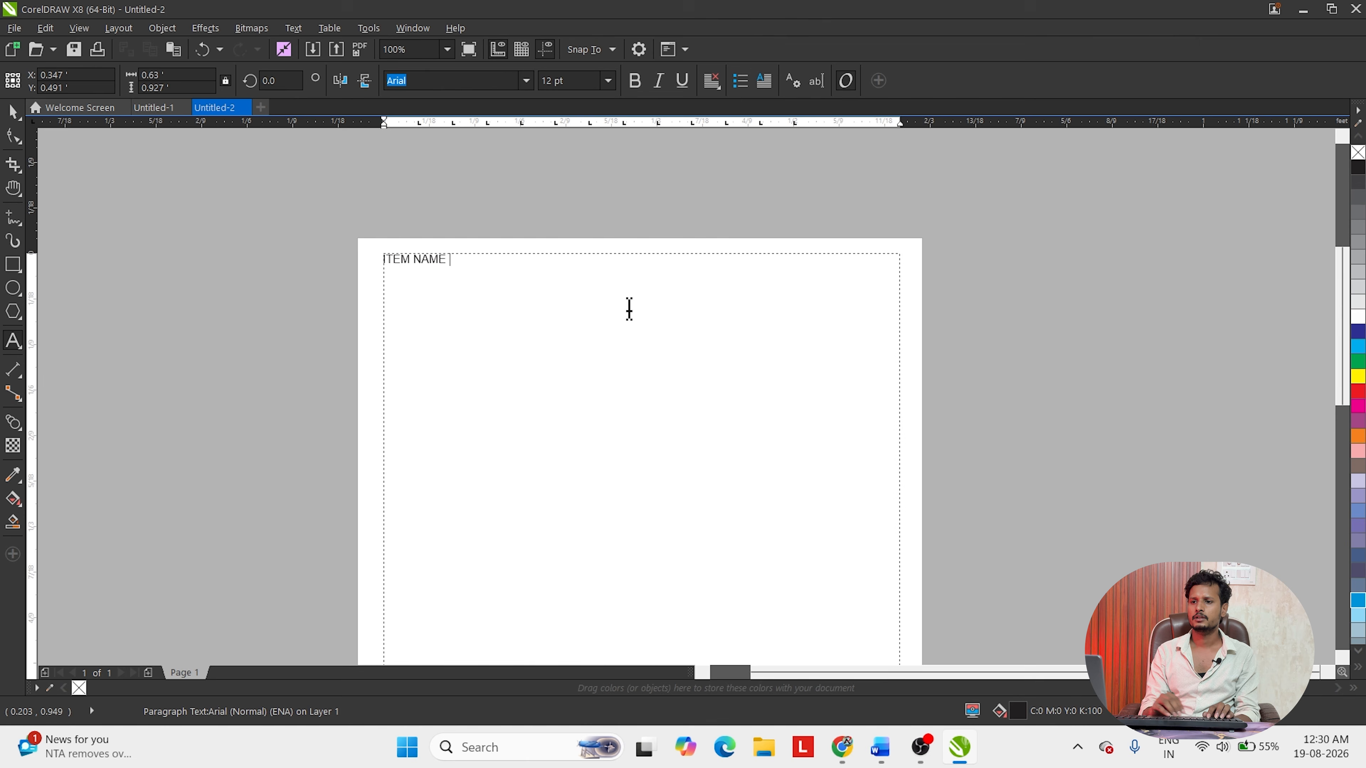
- Add the column headings "PRICE" and "QUANTITY" after "ITEM NAME", spacing them out with tab stops
{"action": "scroll", "coordinate": [577, 257], "scroll_direction": "up", "scroll_amount": 1}
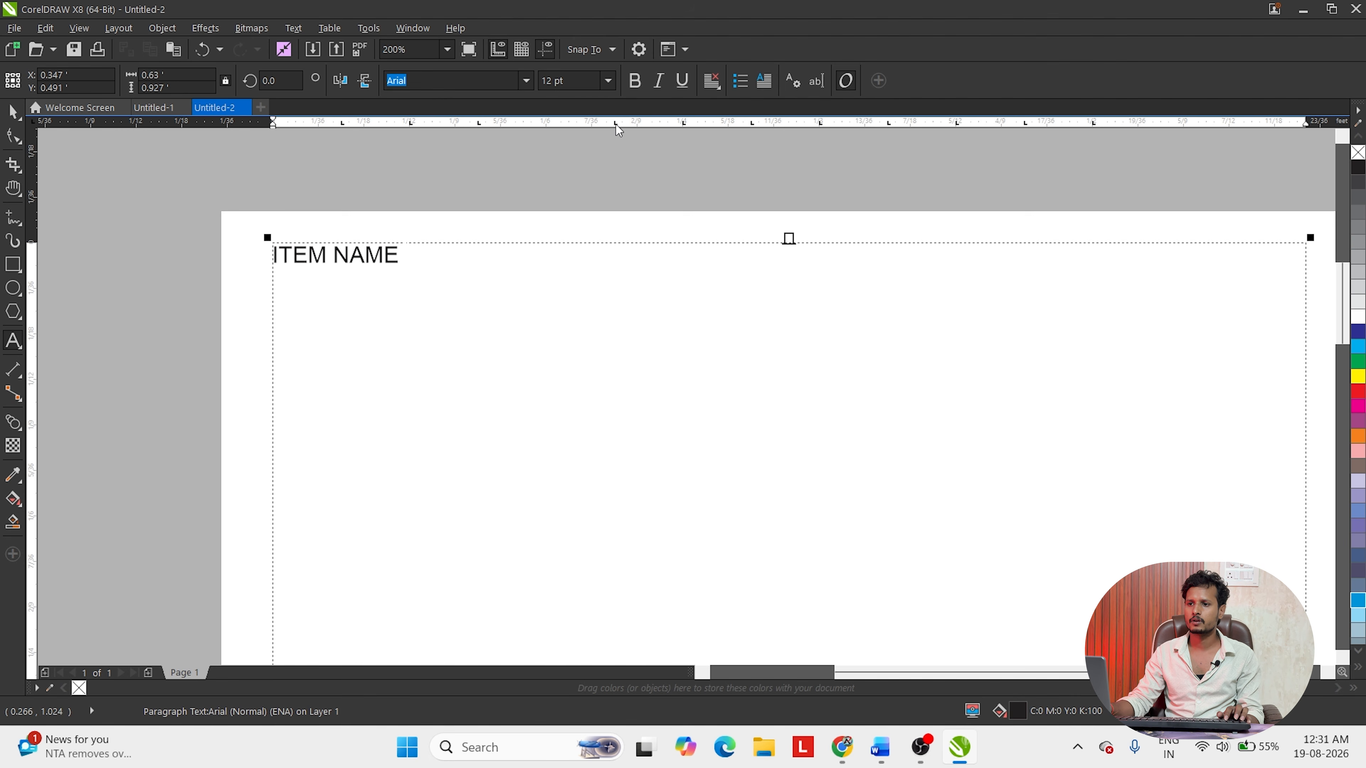
{"action": "key", "text": "Tab"}
{"action": "key", "text": "Tab"}
{"action": "key", "text": "Tab"}
{"action": "key", "text": "Tab"}
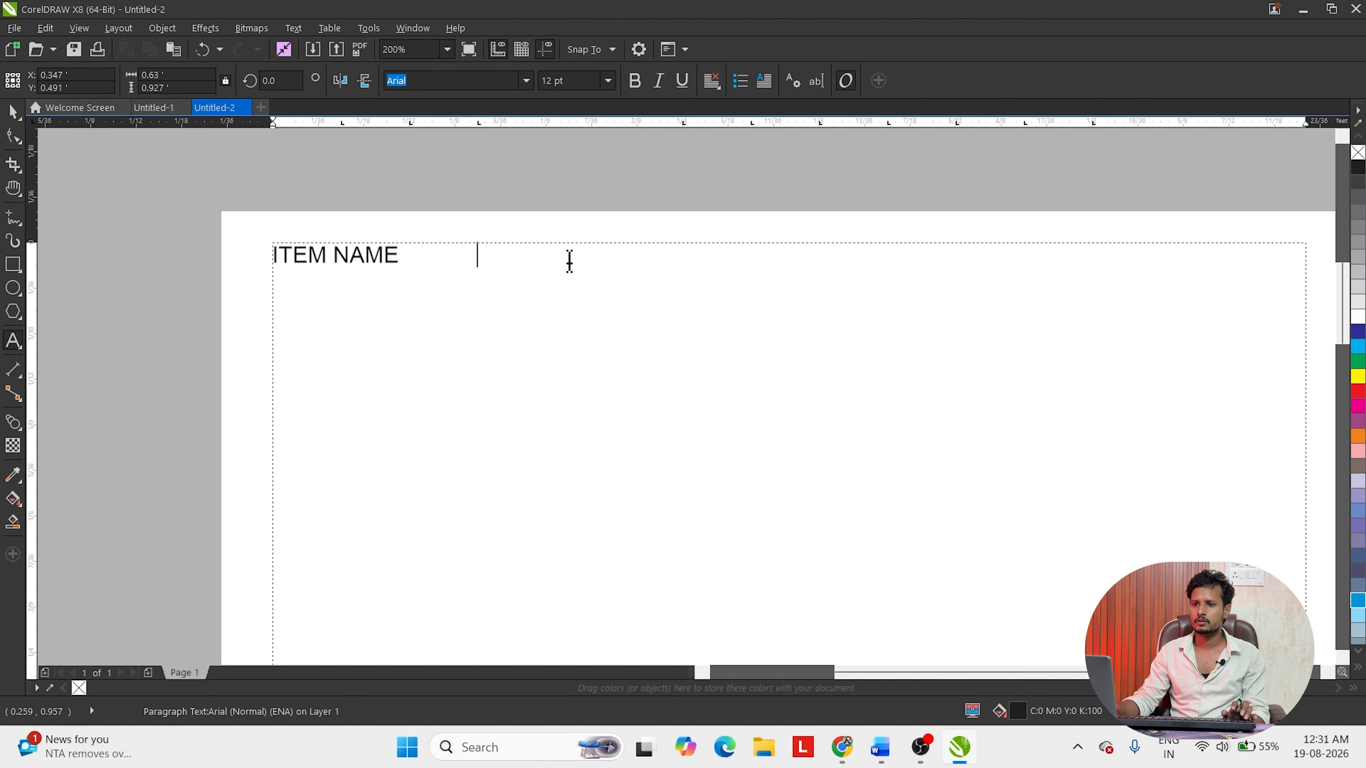
{"action": "type", "text": "PRI"}
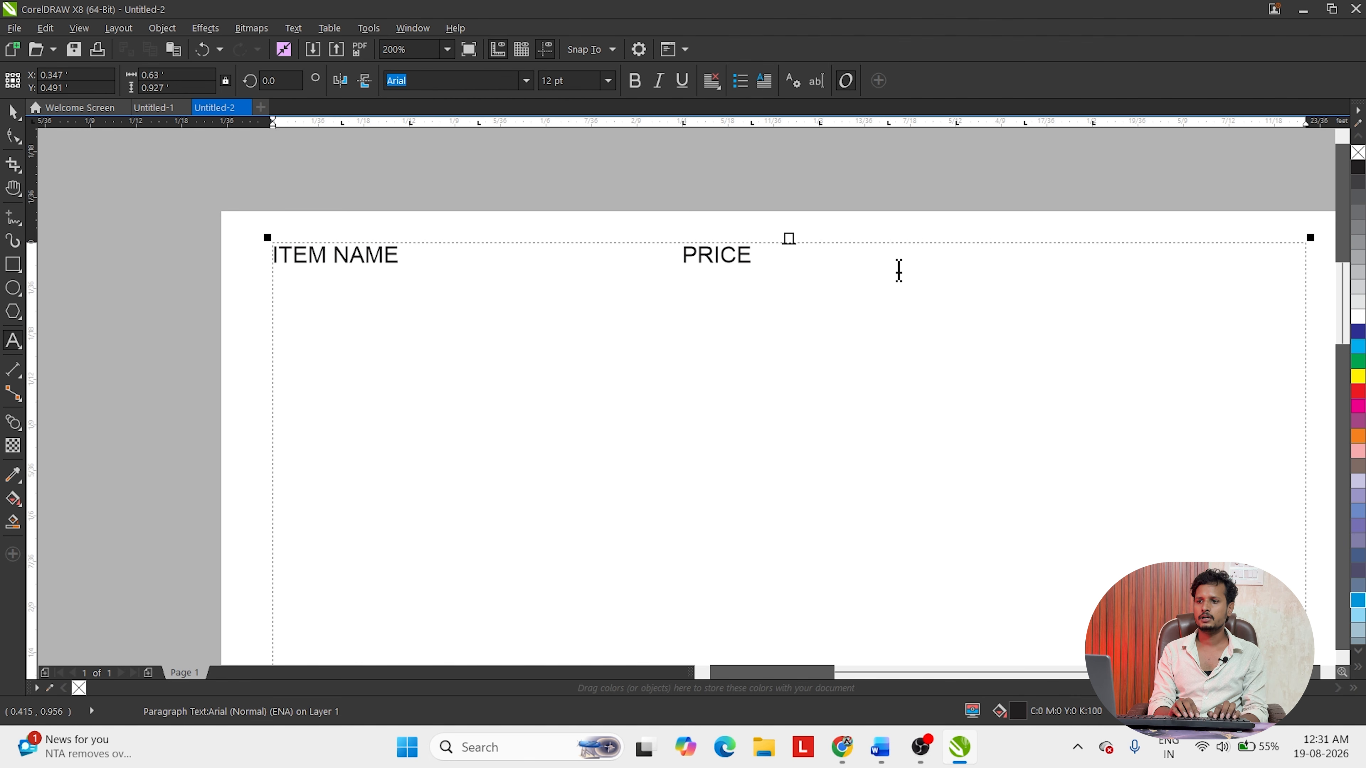
{"action": "type", "text": "CE"}
{"action": "key", "text": "Tab"}
{"action": "type", "text": "QUAL"}
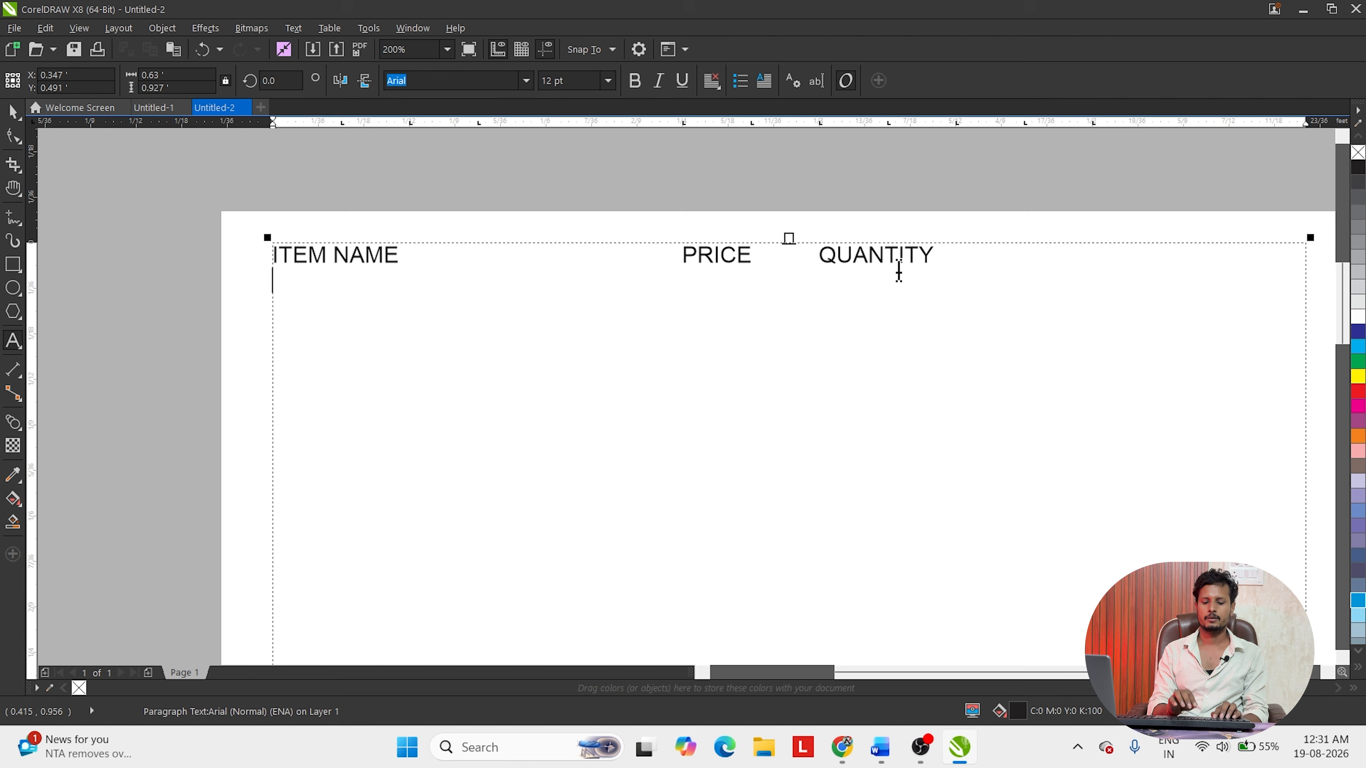
- Enter the first item row under the headings: "BREAD", "10/-" and "5 PIC"
{"action": "key", "text": "Return"}
{"action": "type", "text": "BREAD"}
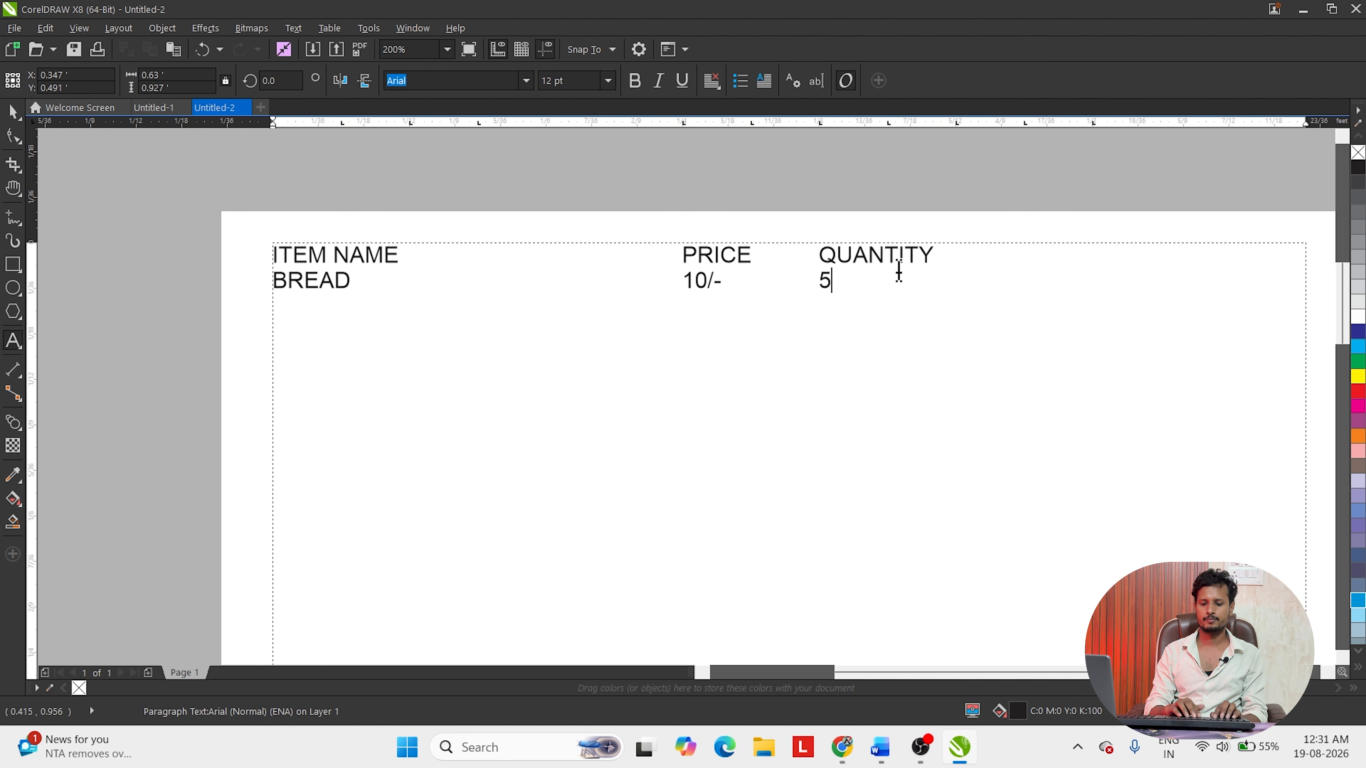
{"action": "type", "text": "PIC"}
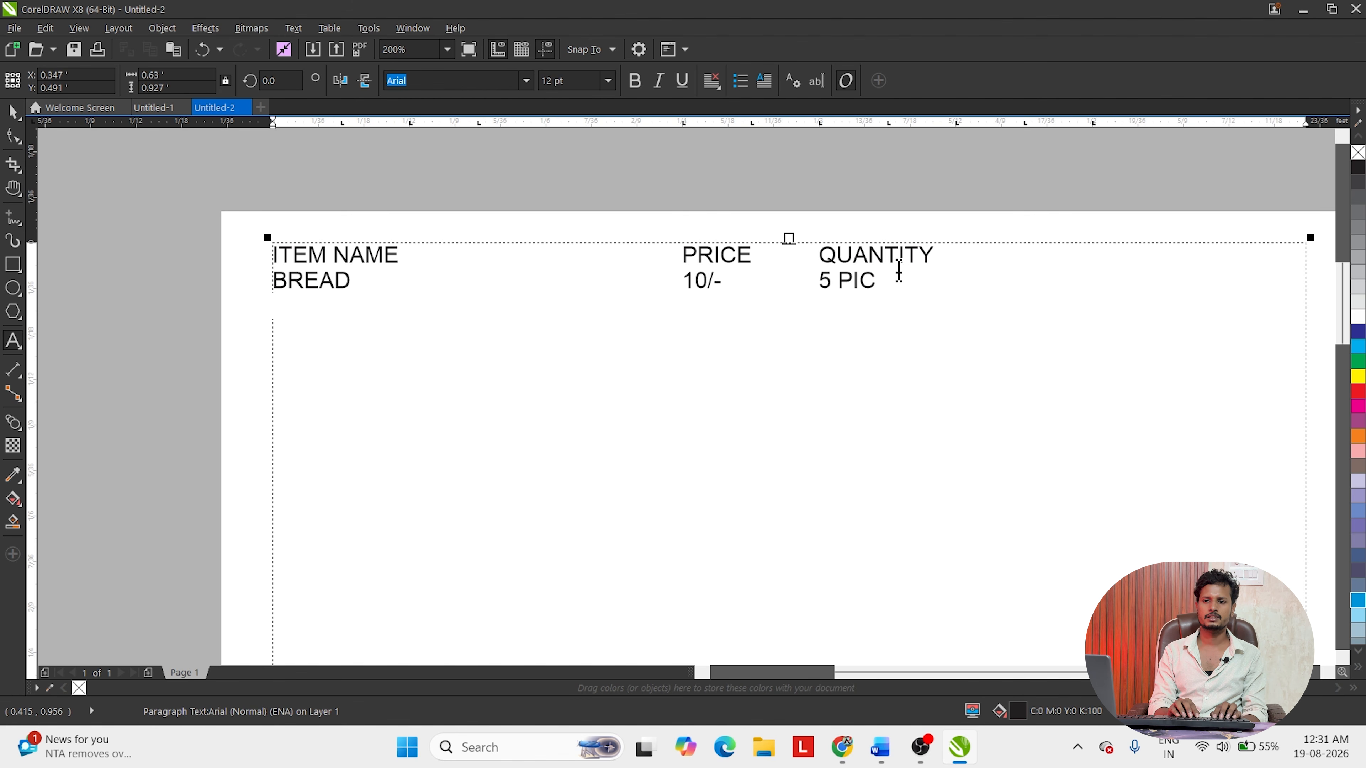
- Enter the second item row below the bread row: "RICE", "20/-" and "1 PLATE"
{"action": "key", "text": "Return"}
{"action": "type", "text": "RICE"}
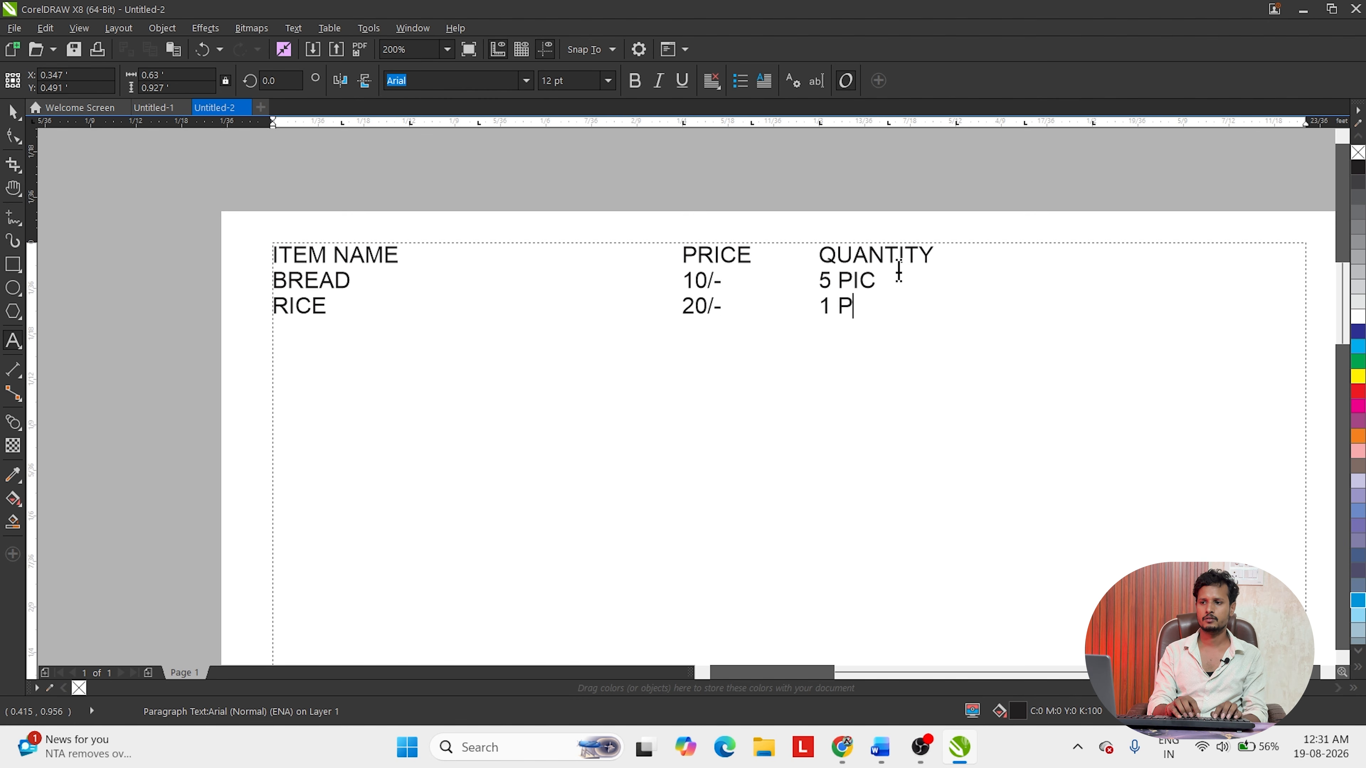
{"action": "type", "text": "LATE"}
- Create a rectangle that exactly matches the A4 page size
{"action": "scroll", "coordinate": [520, 310], "scroll_direction": "down", "scroll_amount": 4}
{"action": "double_click", "coordinate": [13, 265]}
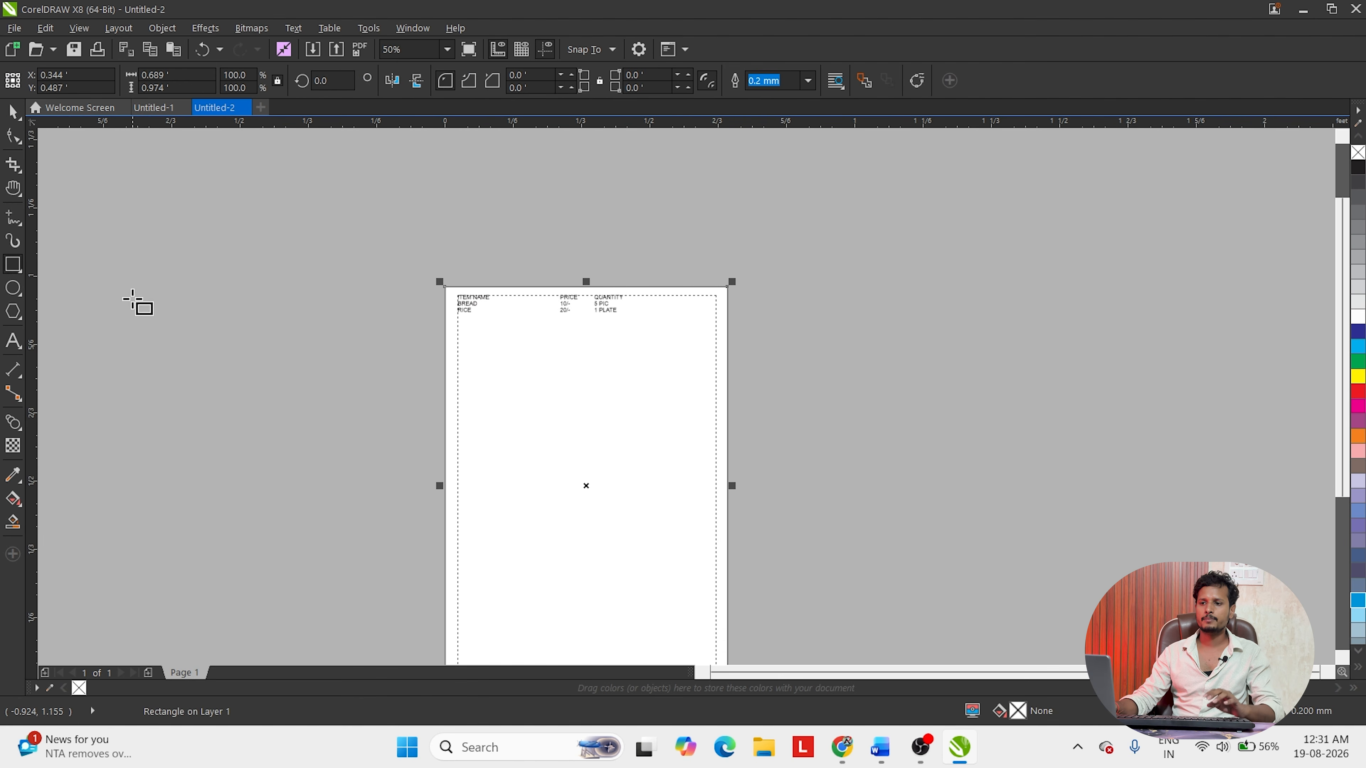
- Move the page-size rectangle straight left off the page to about X -0.485 ft and fill it white
{"action": "key", "text": "space"}
{"action": "left_click_drag", "start_coordinate": [585, 486], "coordinate": [246, 486]}
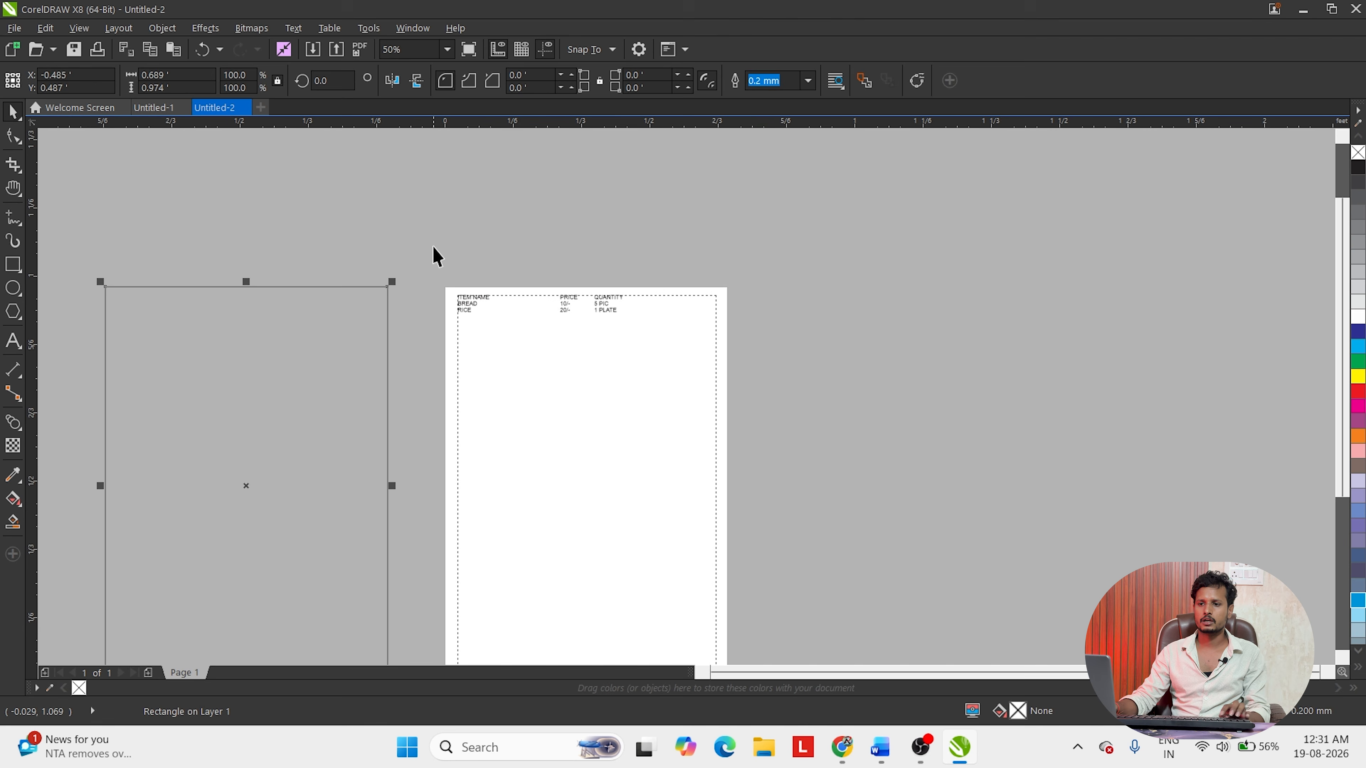
{"action": "key", "text": "h"}
{"action": "left_click_drag", "start_coordinate": [241, 281], "coordinate": [543, 180]}
{"action": "key", "text": "space"}
{"action": "left_click", "coordinate": [548, 227]}
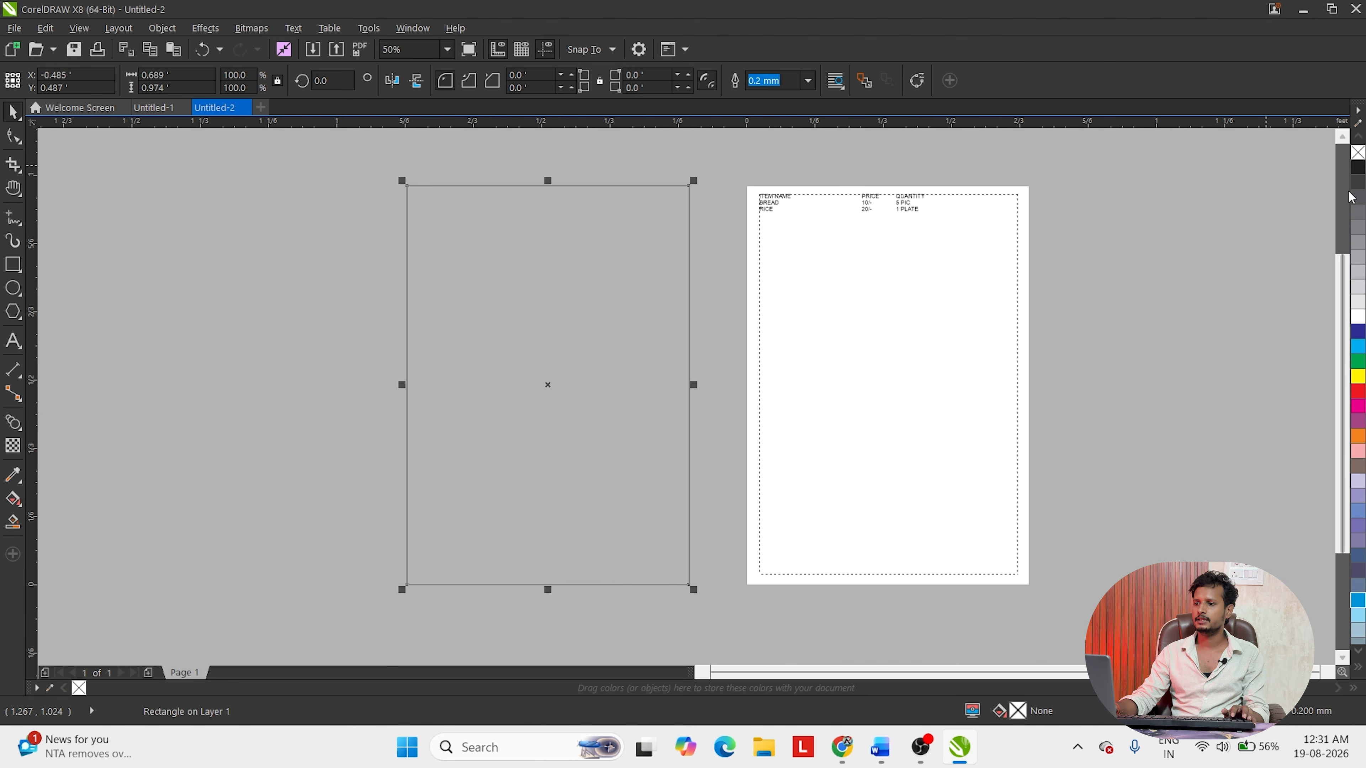
{"action": "left_click", "coordinate": [1358, 322]}
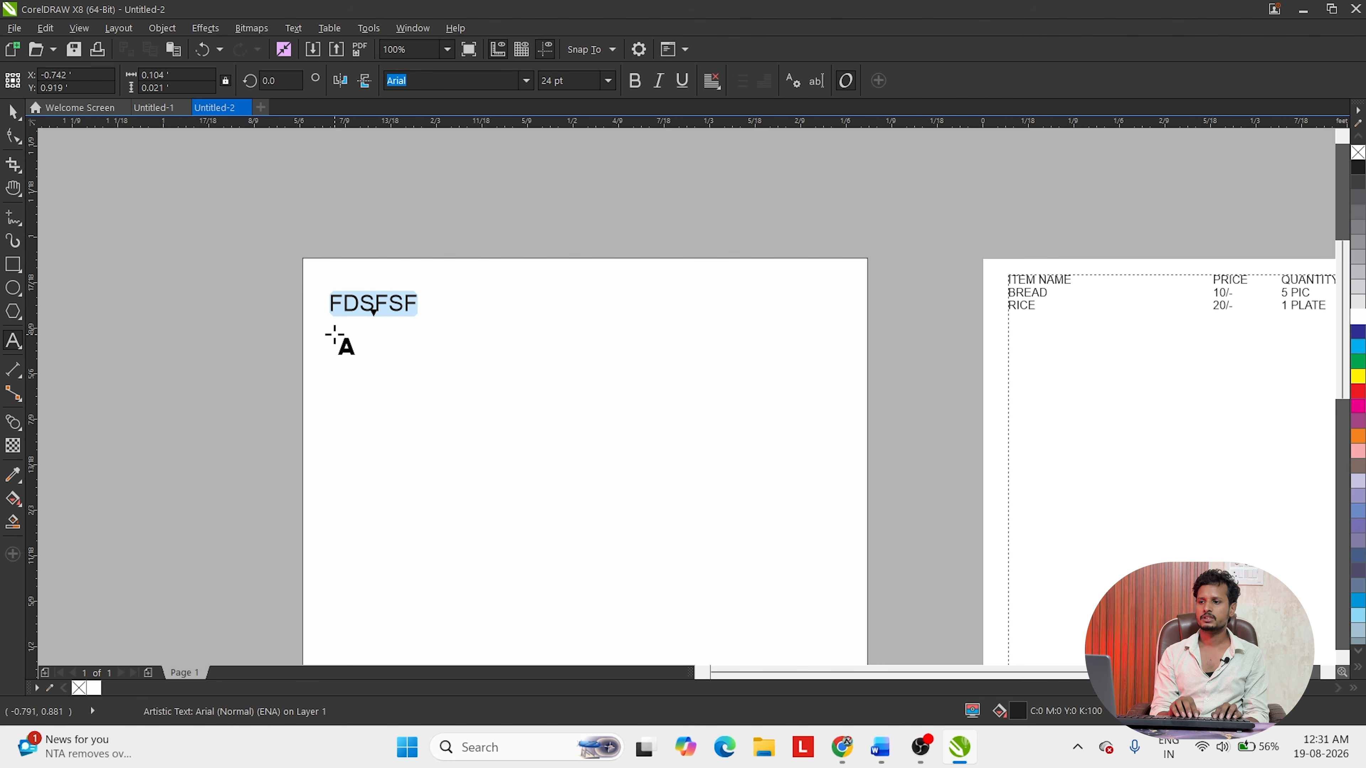
- Enter "ITEM NAME" as 24 pt Arial artistic text near the upper-left corner of the white rectangle
{"action": "type", "text": "ITEM NAME"}
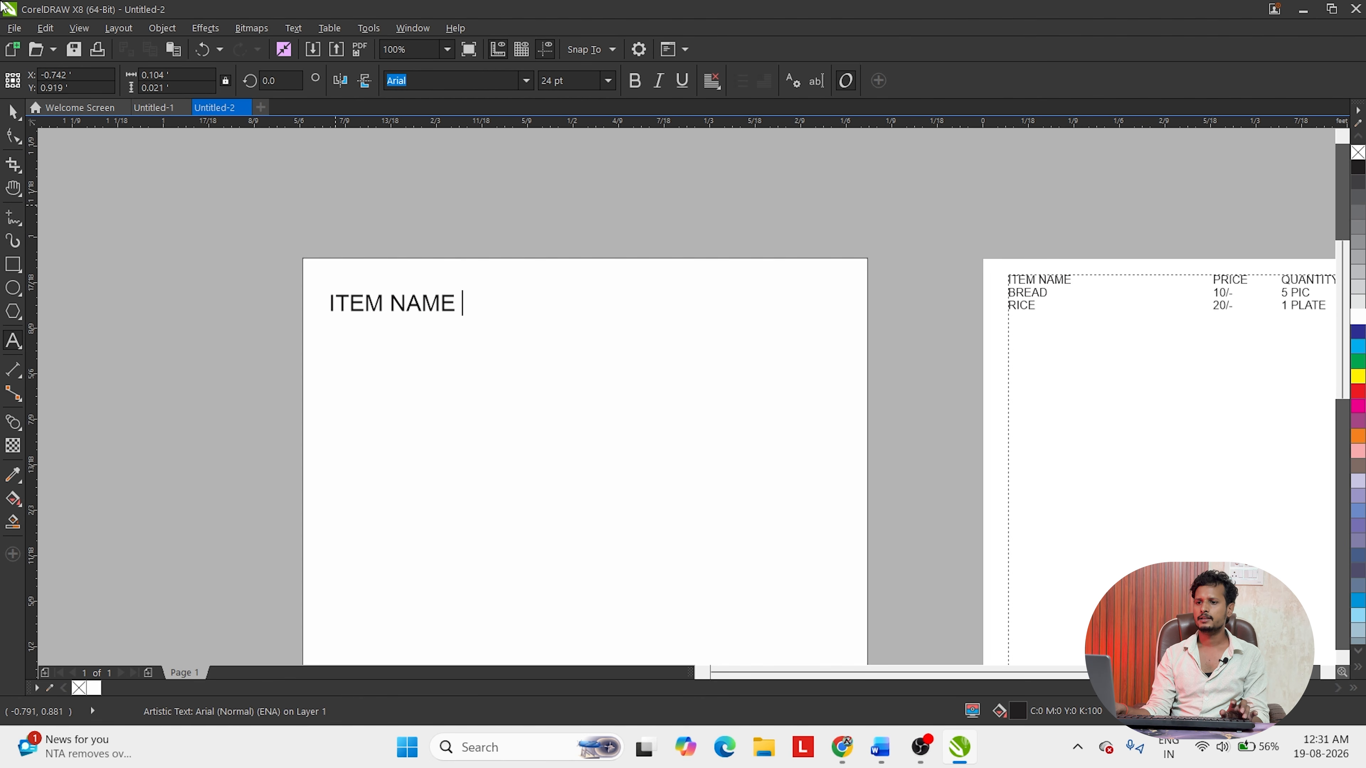
{"action": "left_click", "coordinate": [450, 284]}
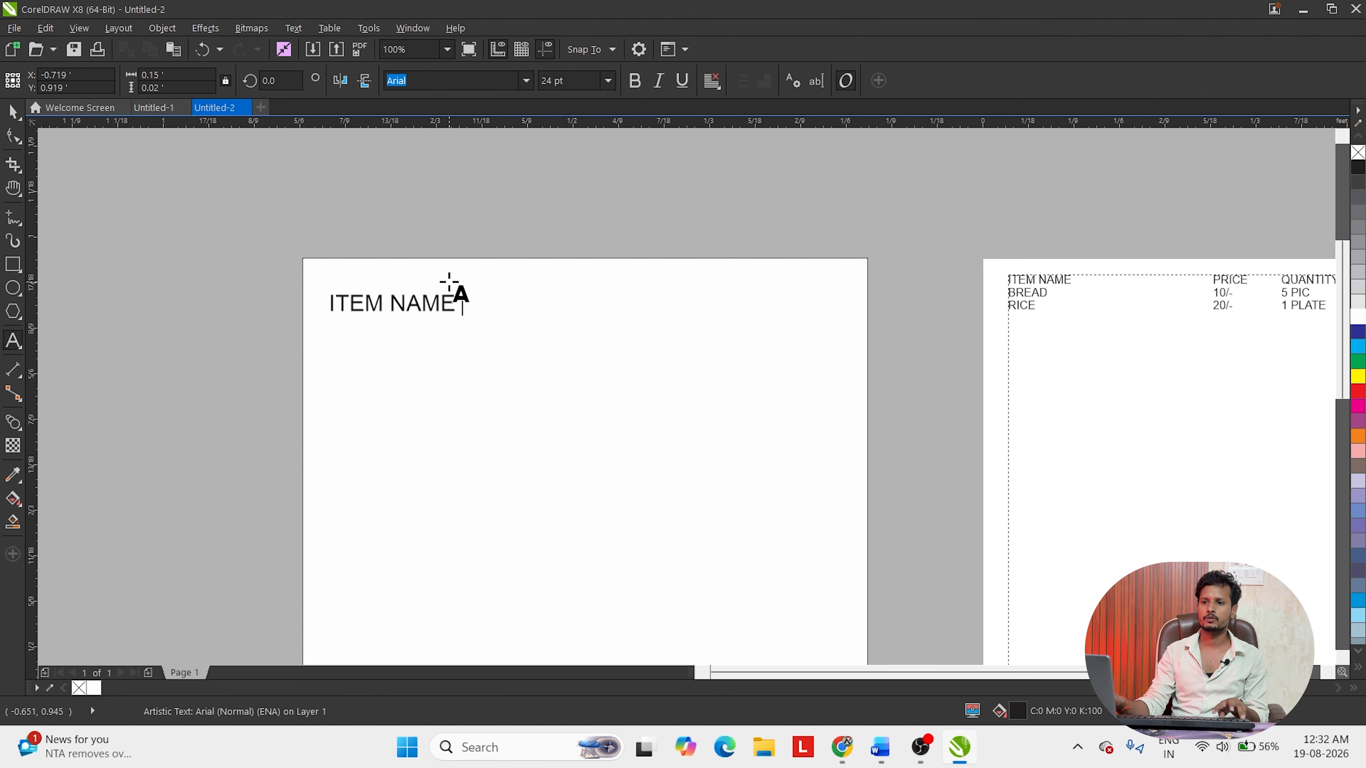
{"action": "key", "text": "ctrl+space"}
{"action": "left_click_drag", "start_coordinate": [195, 266], "coordinate": [854, 452]}
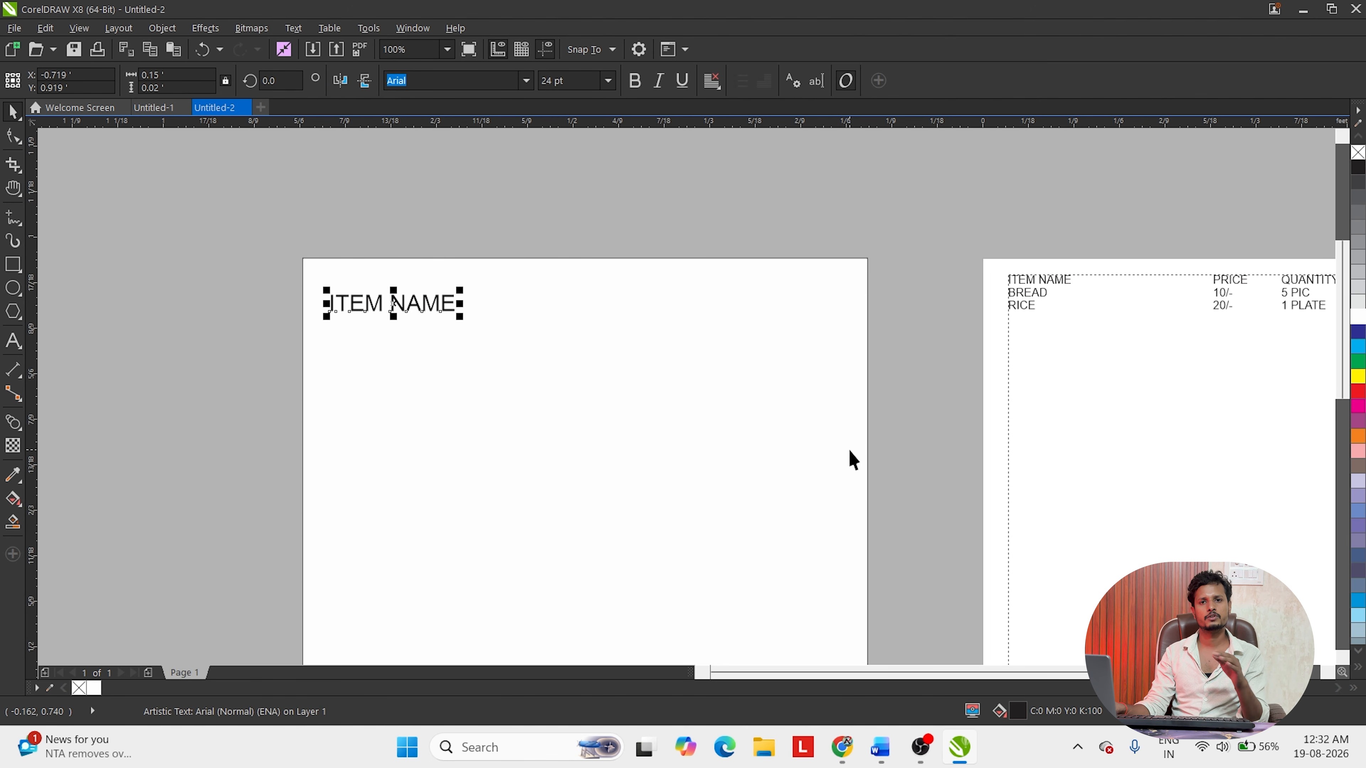
- Add a row below the rice row in the paragraph text with "30" under PRICE and "112VDSSDCVSD" under QUANTITY
{"action": "key", "text": "h"}
{"action": "left_click_drag", "start_coordinate": [933, 356], "coordinate": [384, 360]}
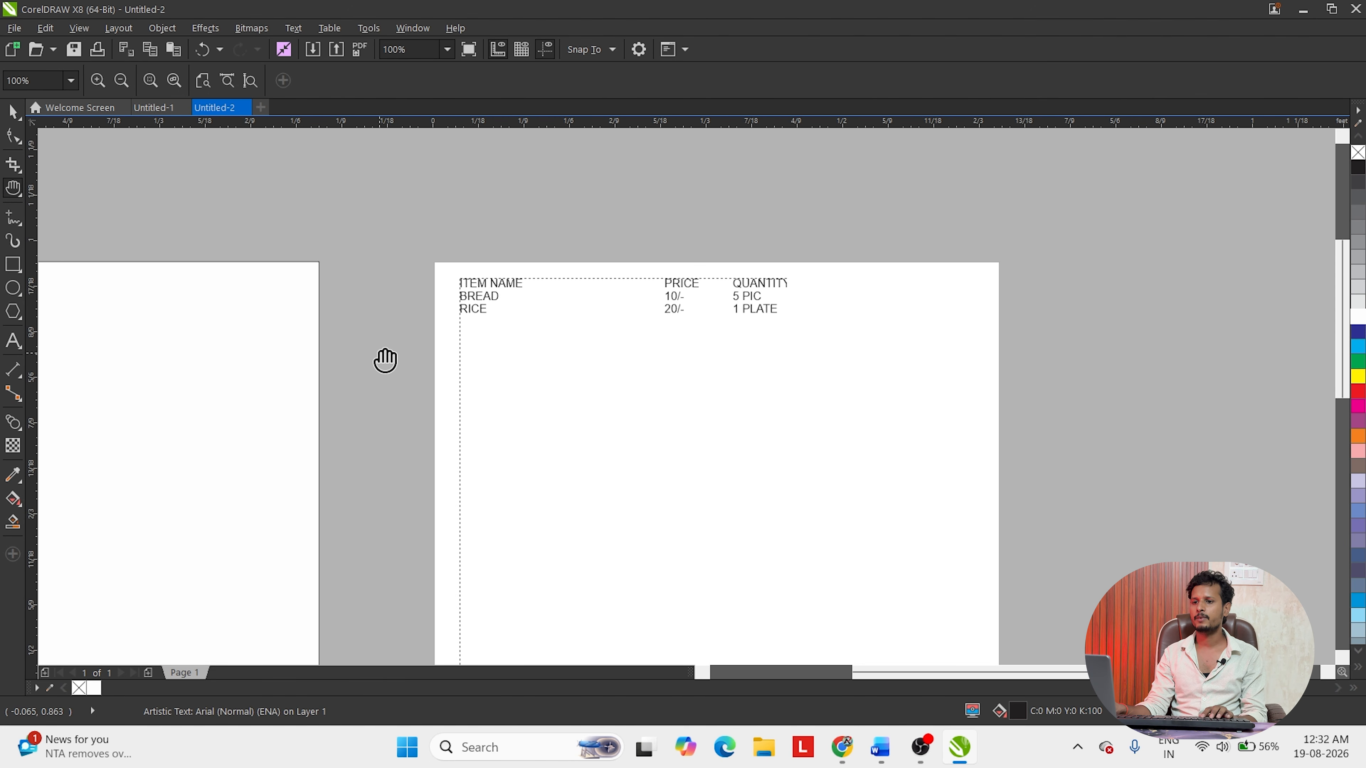
{"action": "scroll", "coordinate": [696, 304], "scroll_direction": "up", "scroll_amount": 2}
{"action": "scroll", "coordinate": [697, 269], "scroll_direction": "down", "scroll_amount": 2}
{"action": "key", "text": "space"}
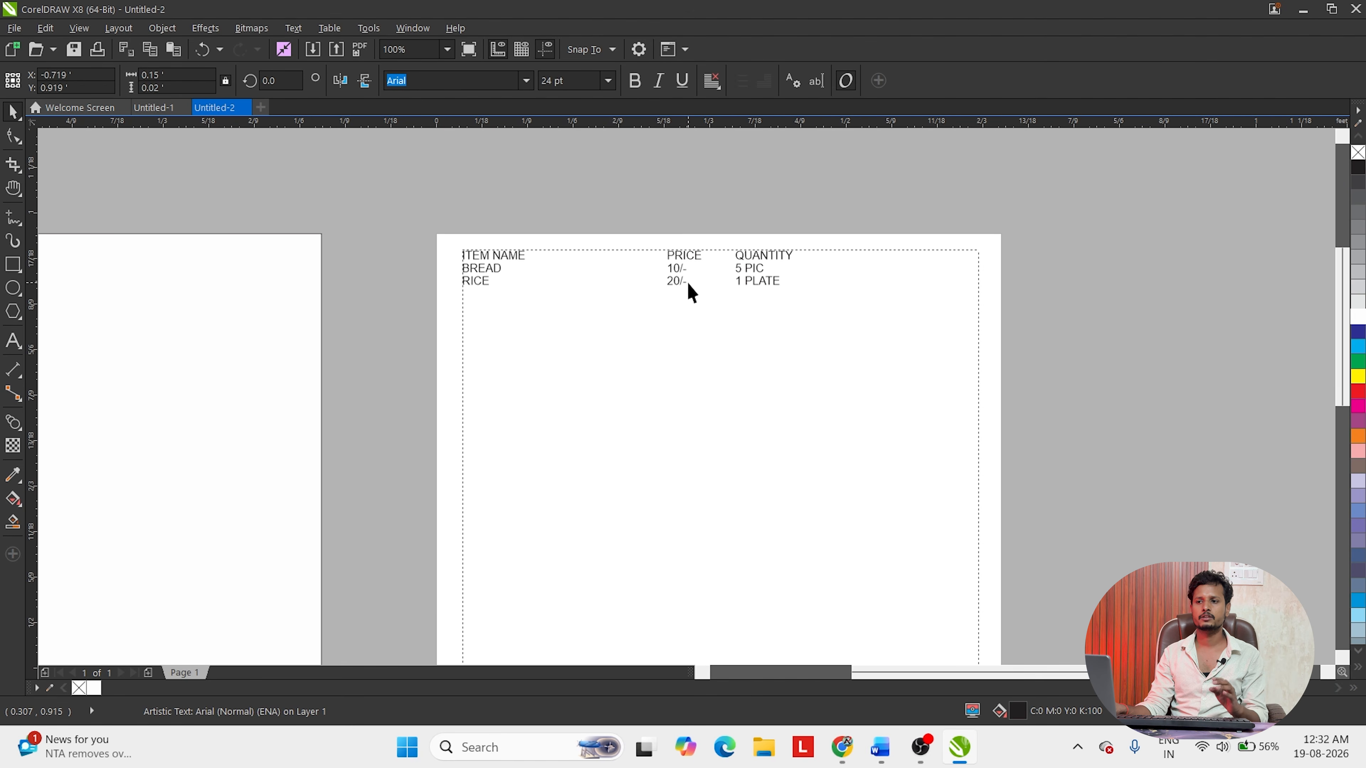
{"action": "double_click", "coordinate": [687, 283]}
{"action": "left_click_drag", "start_coordinate": [737, 282], "coordinate": [825, 291]}
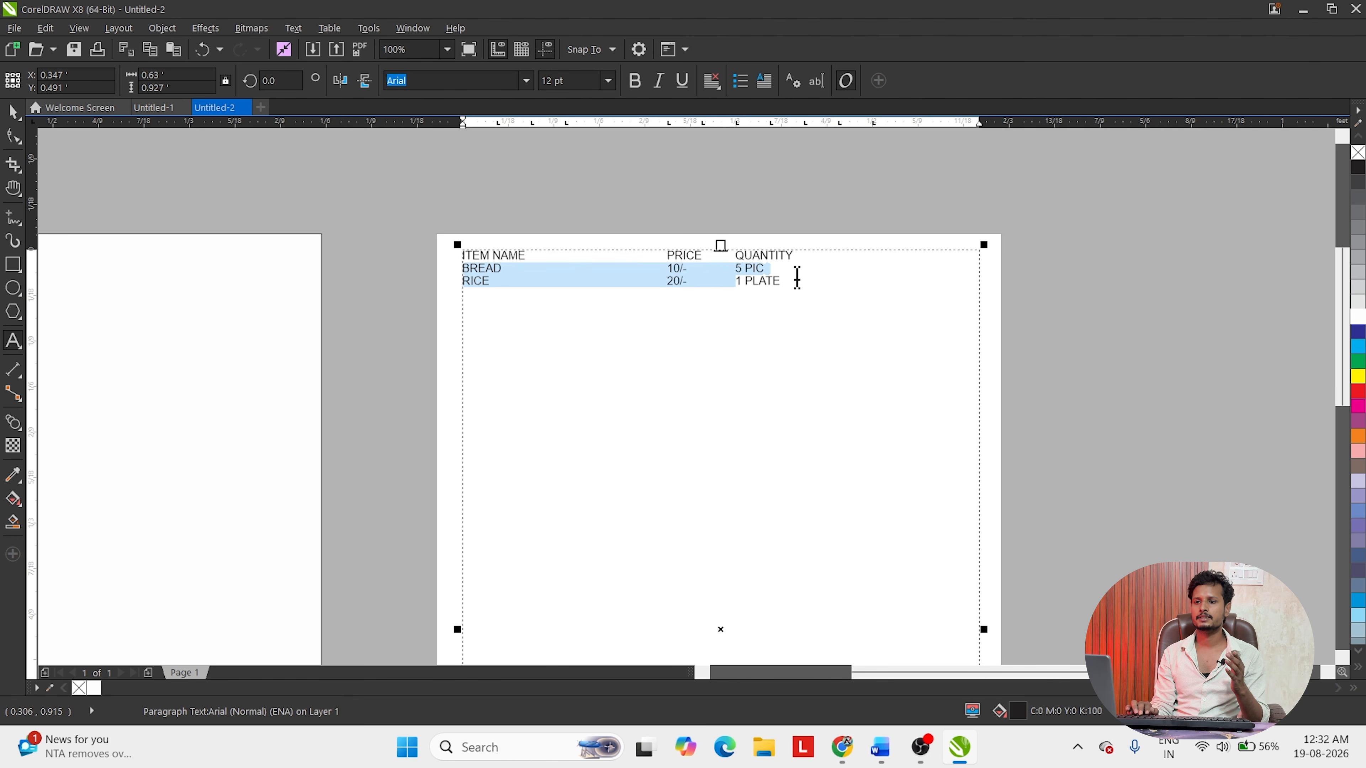
{"action": "left_click", "coordinate": [797, 278]}
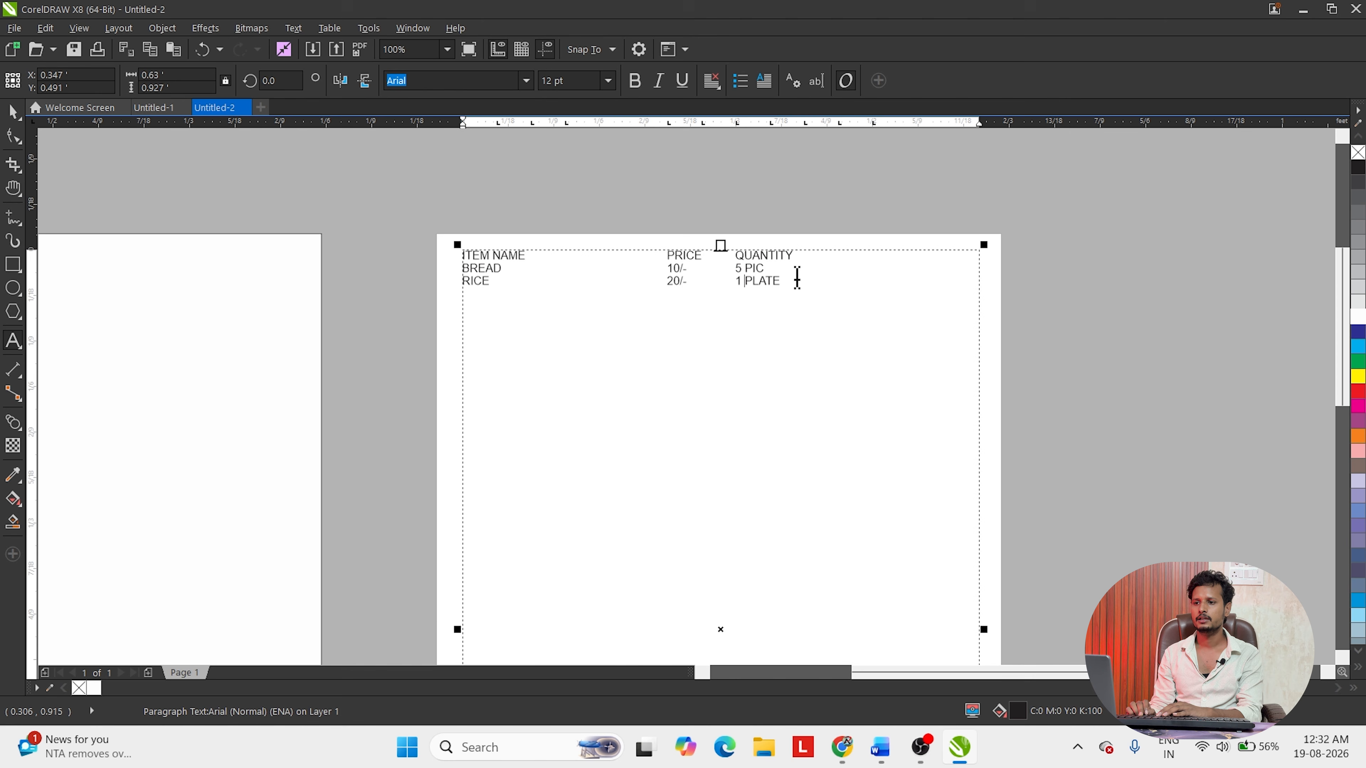
{"action": "key", "text": "Return"}
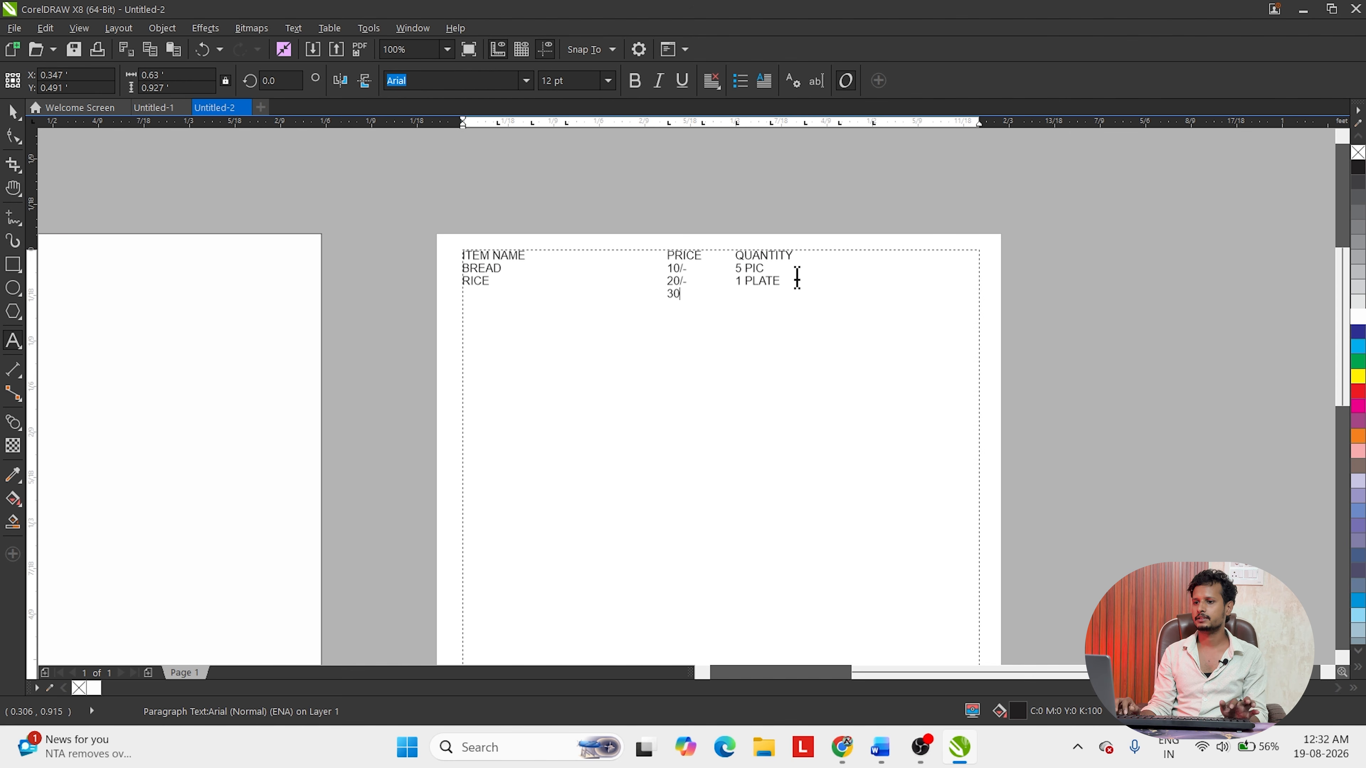
{"action": "key", "text": "Escape"}
{"action": "type", "text": "112VDSSDCVSD"}
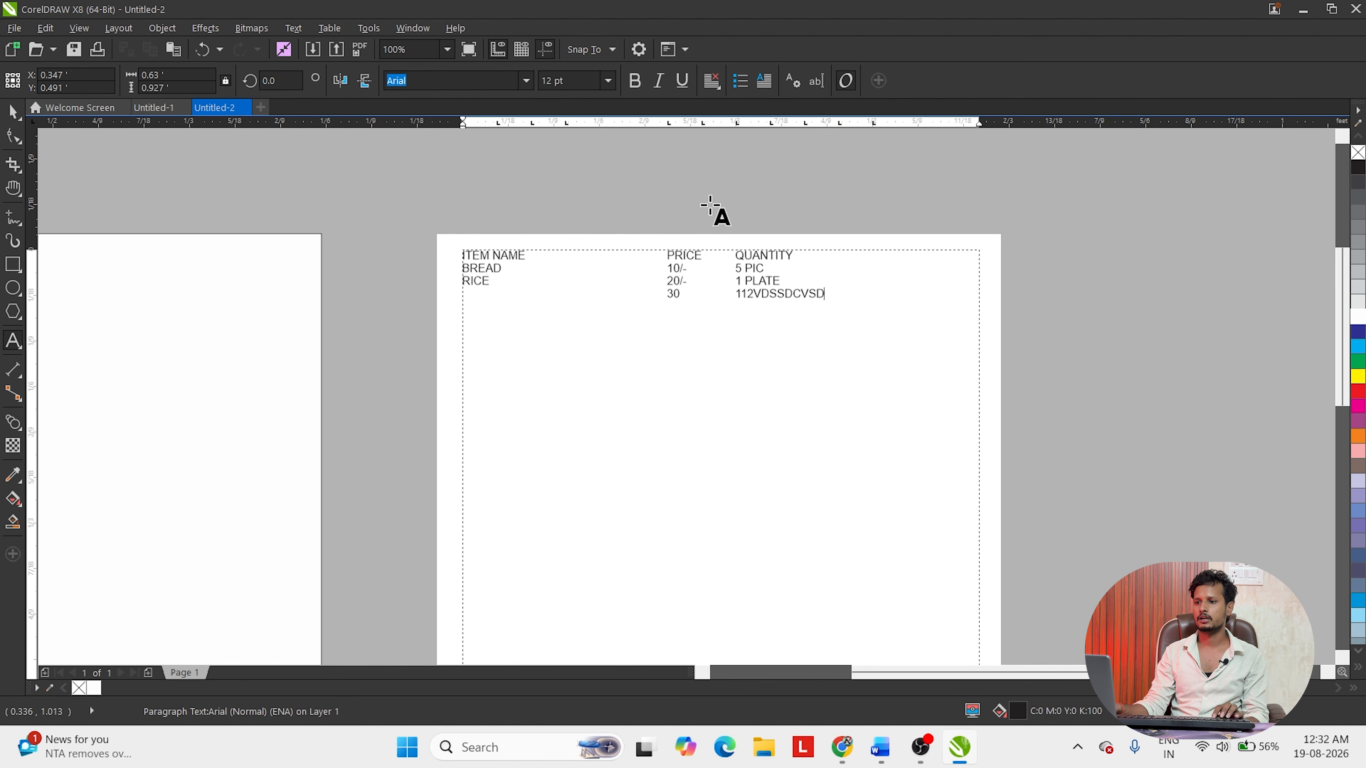
- Place a vertical guideline through the start of the item name column at about X 0.046 ft
{"action": "scroll", "coordinate": [738, 344], "scroll_direction": "up", "scroll_amount": 3}
{"action": "scroll", "coordinate": [452, 376], "scroll_direction": "down", "scroll_amount": 2}
{"action": "scroll", "coordinate": [488, 293], "scroll_direction": "up", "scroll_amount": 1}
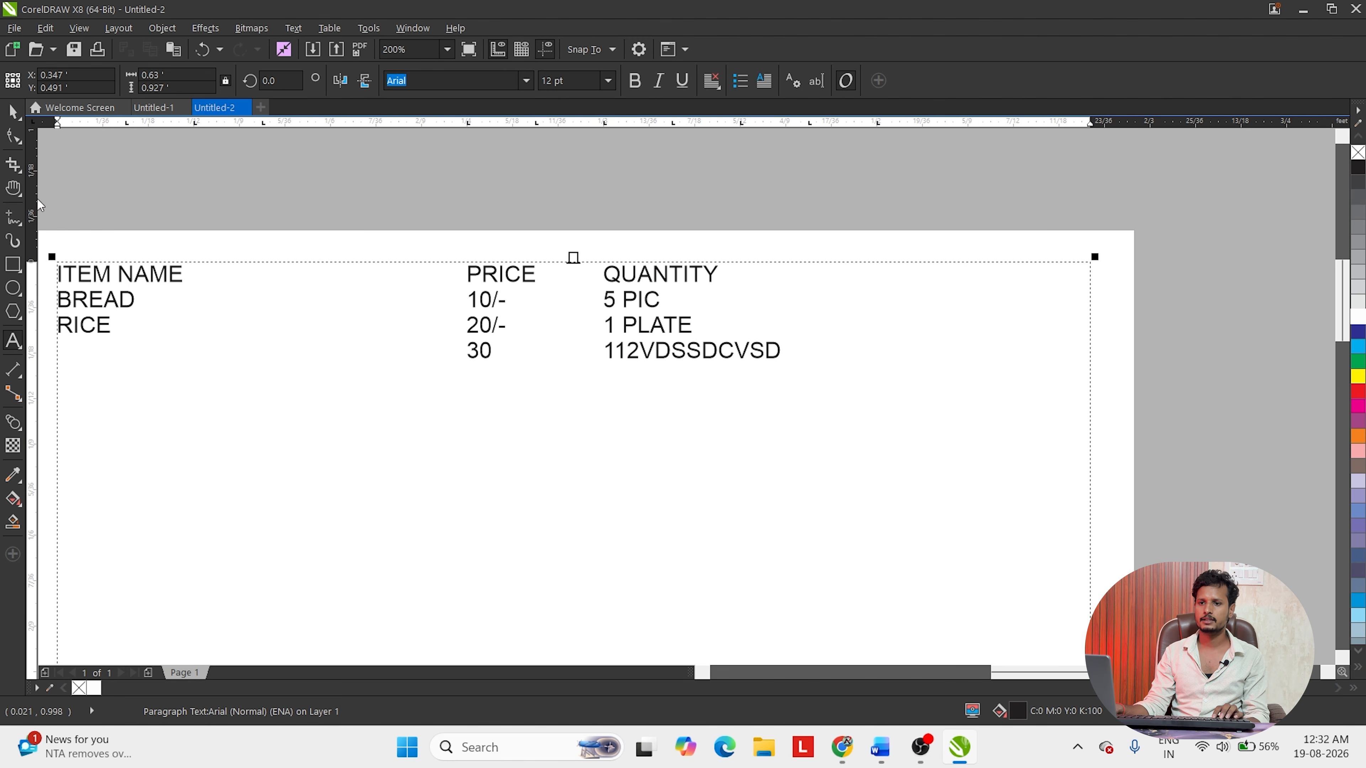
{"action": "left_click_drag", "start_coordinate": [31, 177], "coordinate": [498, 186]}
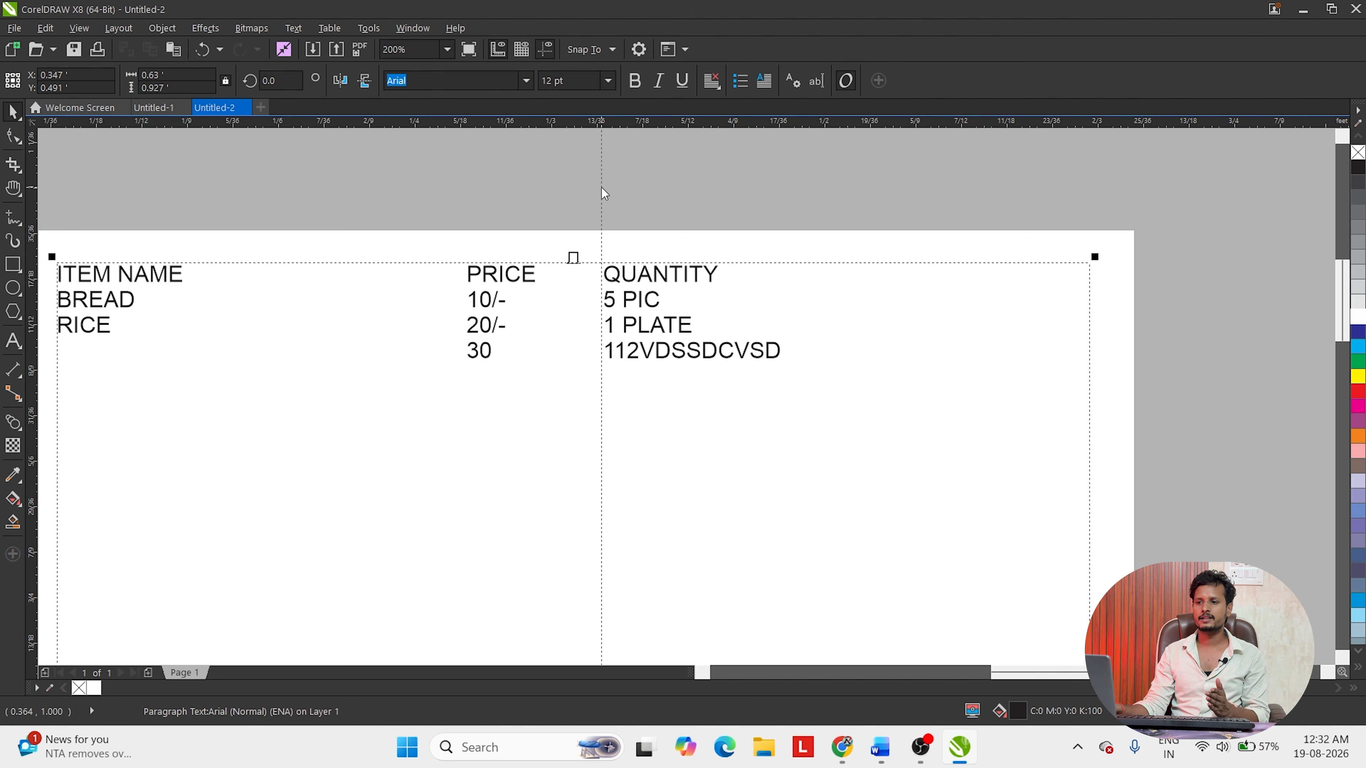
{"action": "left_click", "coordinate": [78, 253]}
{"action": "scroll", "coordinate": [524, 198], "scroll_direction": "down", "scroll_amount": 2}
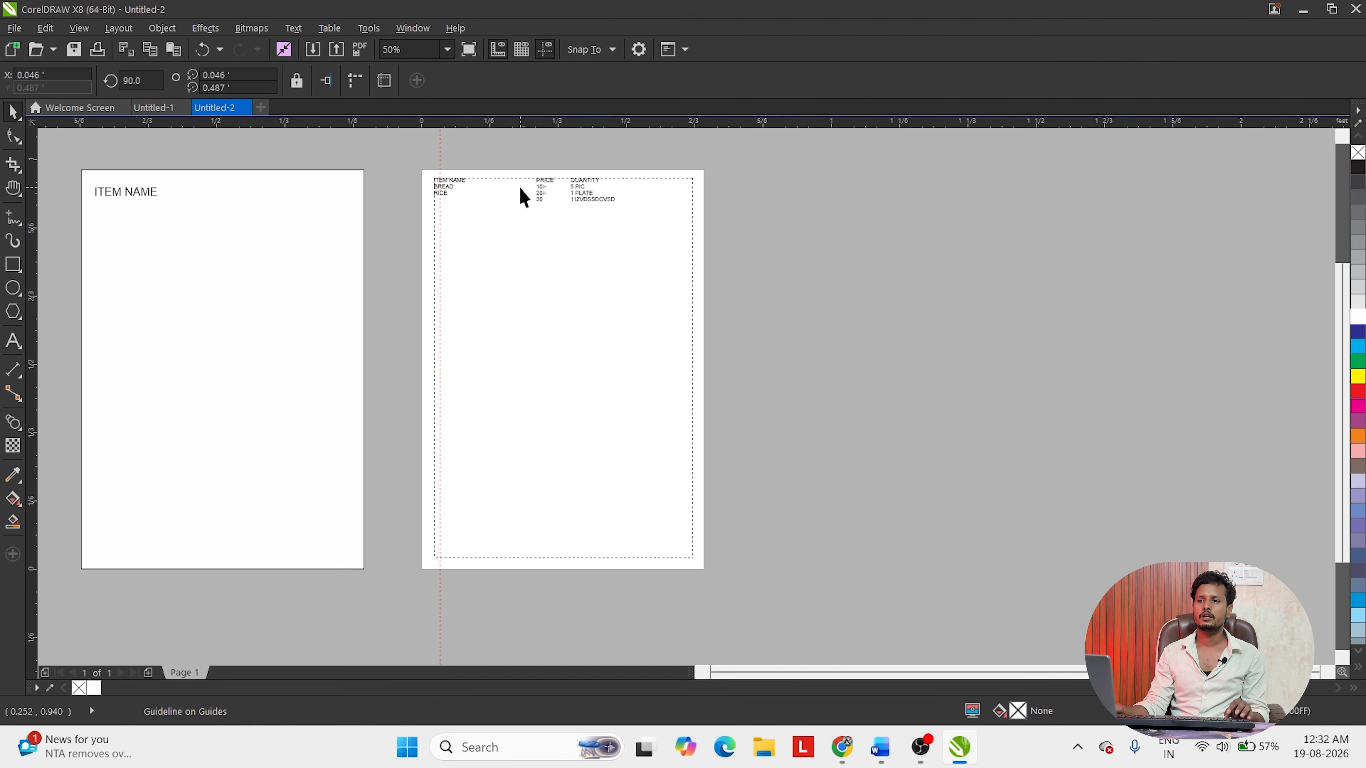
- Delete the white rectangle, the artistic text, the price list and the guideline to clear the document
{"action": "left_click", "coordinate": [375, 147]}
{"action": "left_click_drag", "start_coordinate": [367, 140], "coordinate": [823, 694]}
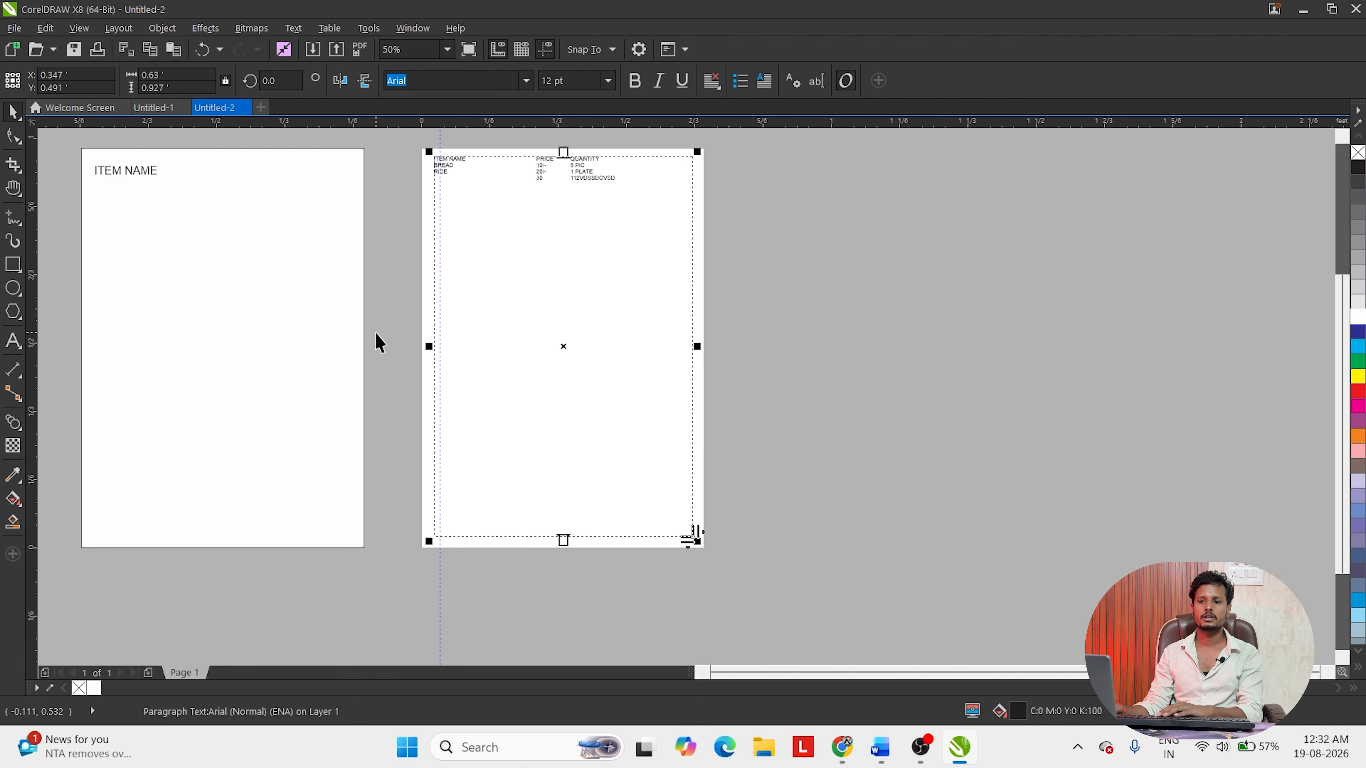
{"action": "key", "text": "Delete"}
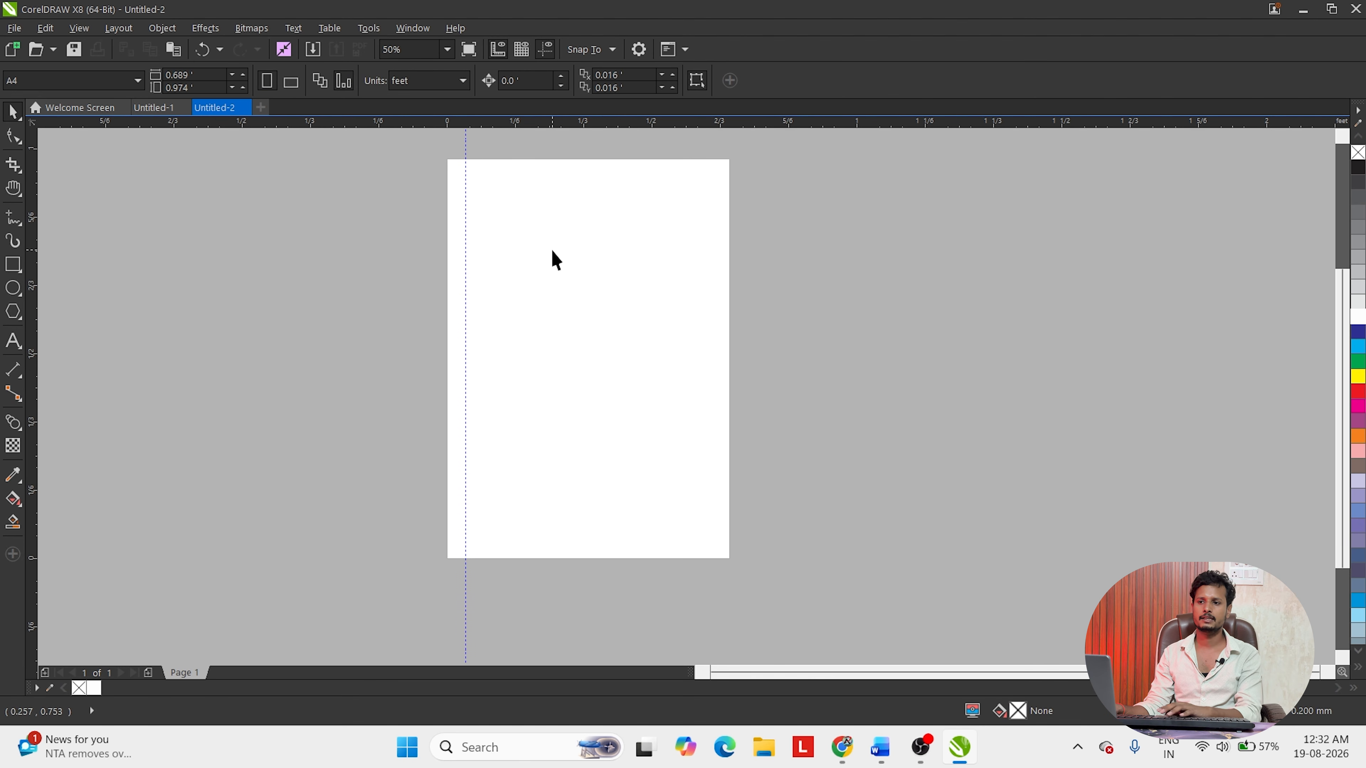
{"action": "scroll", "coordinate": [532, 244], "scroll_direction": "up", "scroll_amount": 2}
{"action": "scroll", "coordinate": [473, 301], "scroll_direction": "down", "scroll_amount": 2}
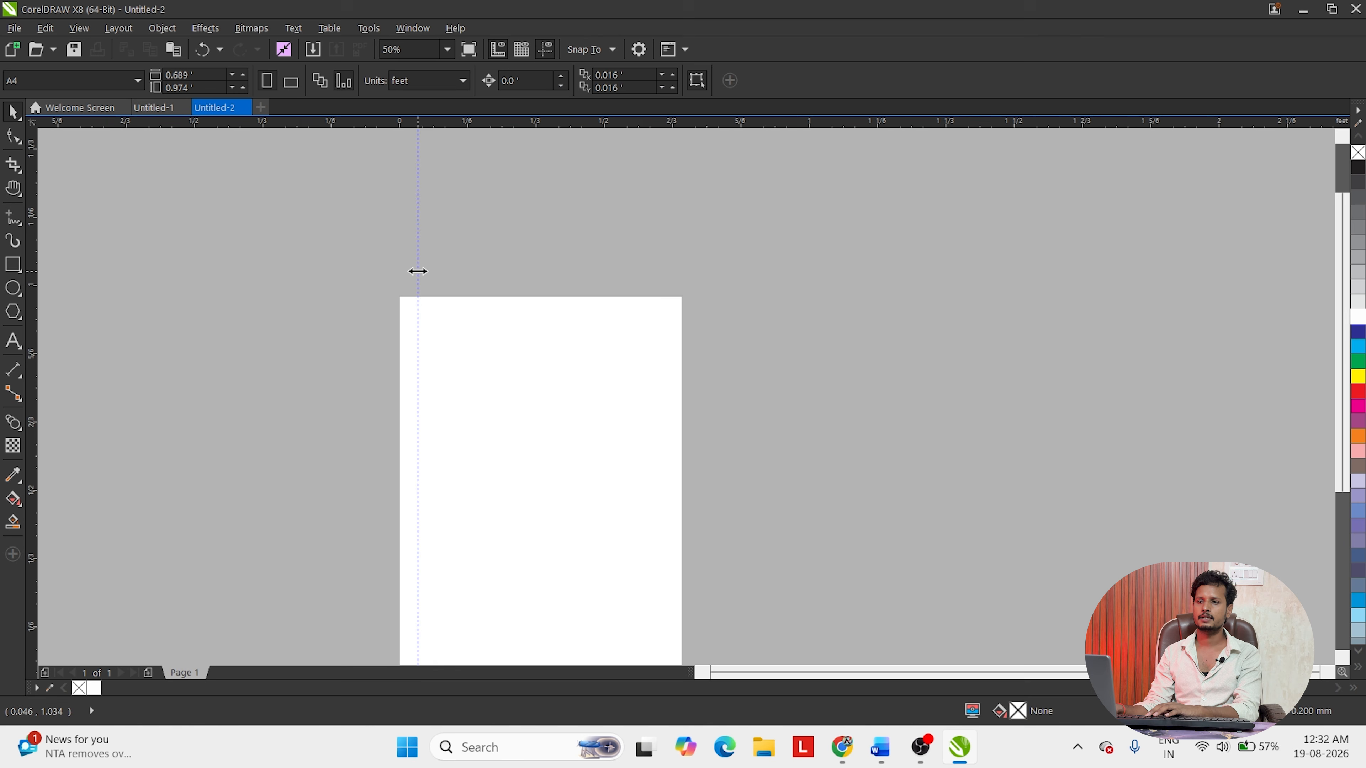
- Switch to Chrome, copy the 1931 portrait from the Mahatma Gandhi Wikipedia article, and return to CorelDRAW
{"action": "left_click", "coordinate": [842, 748]}
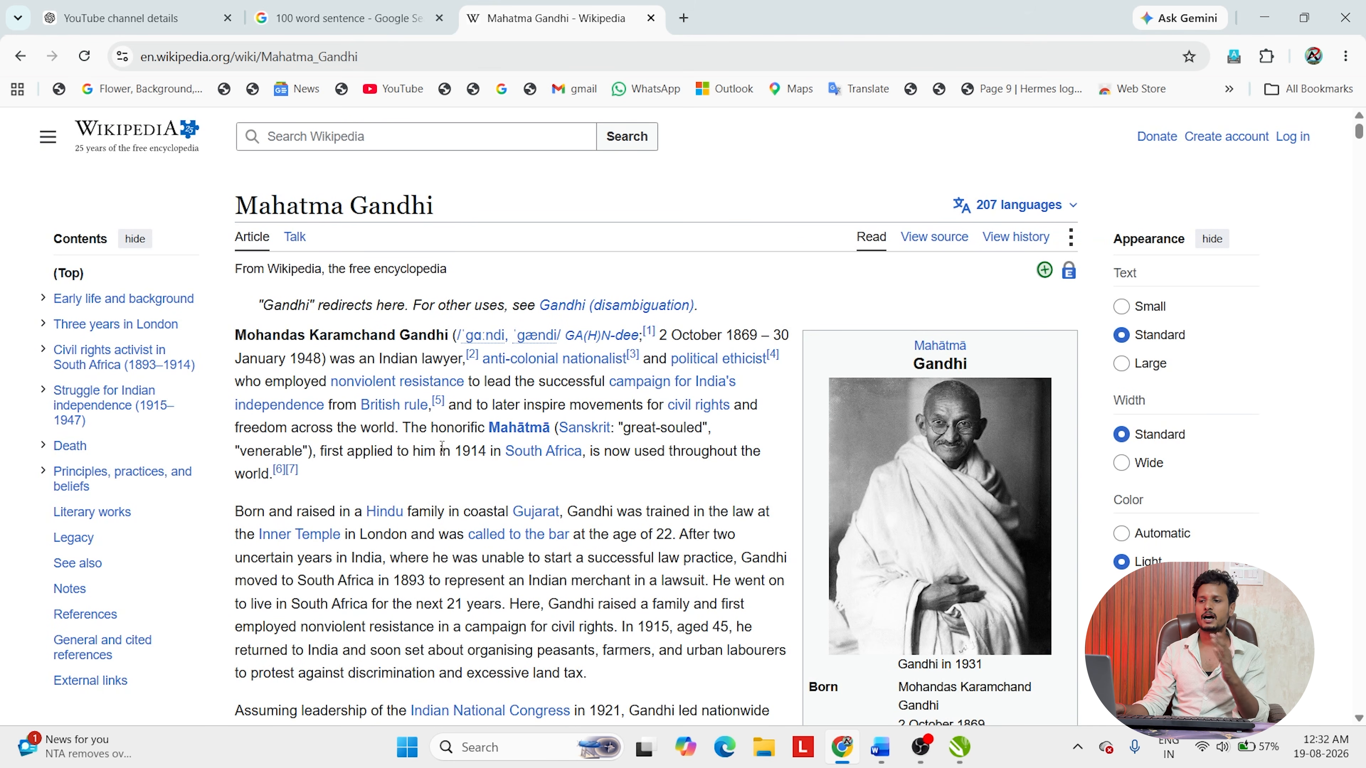
{"action": "scroll", "coordinate": [443, 447], "scroll_direction": "down", "scroll_amount": 2}
{"action": "left_click", "coordinate": [875, 413]}
{"action": "right_click", "coordinate": [662, 218]}
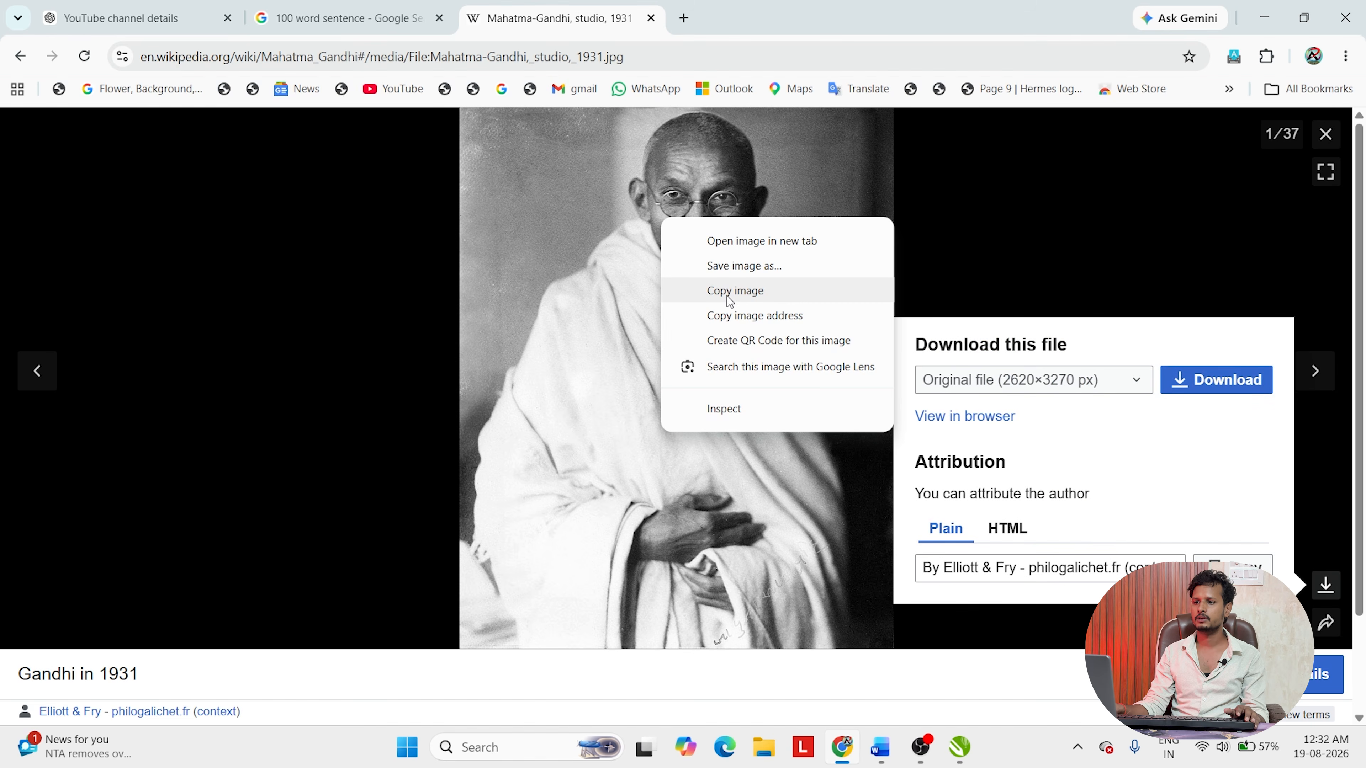
{"action": "left_click", "coordinate": [730, 302]}
{"action": "key", "text": "Escape"}
{"action": "key", "text": "alt+Tab"}
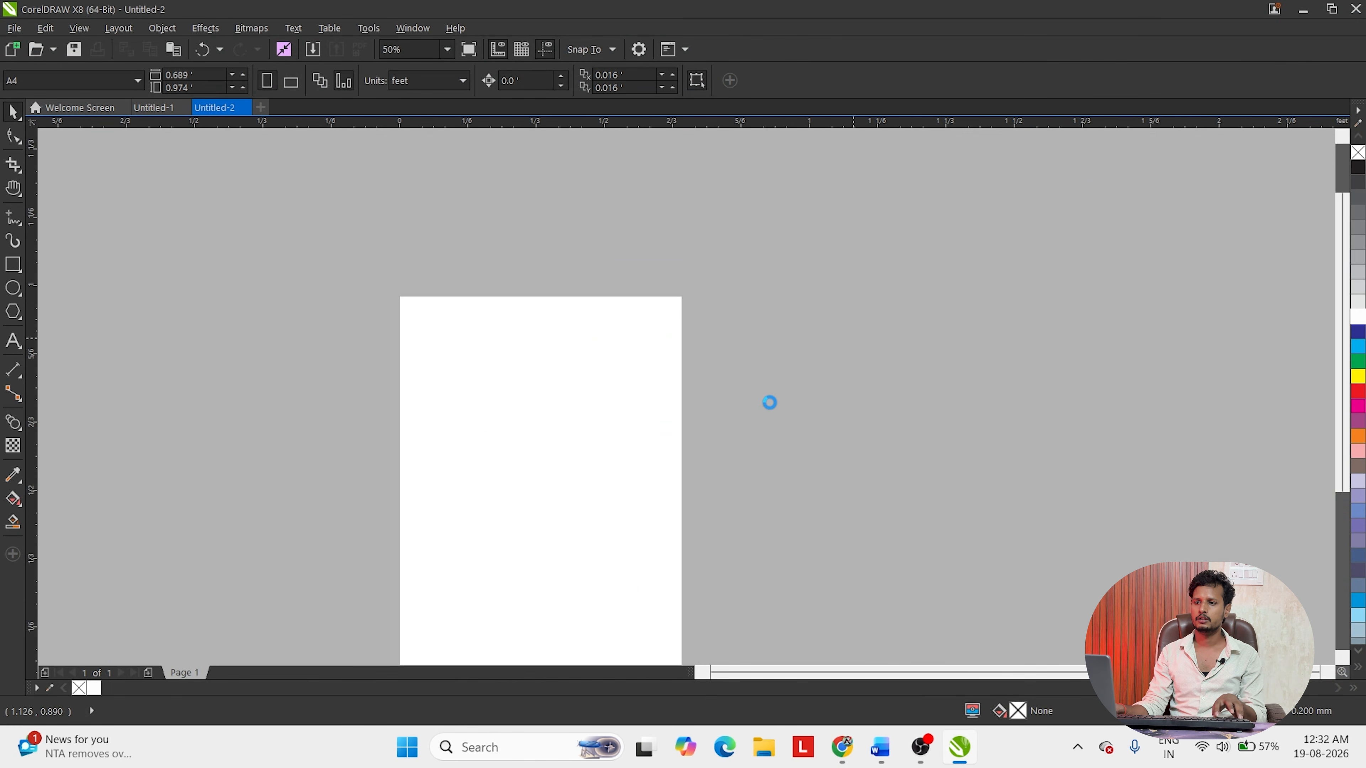
- Paste the copied portrait, shrink it, and place it on the empty area just right of the page
{"action": "key", "text": "ctrl+v"}
{"action": "left_click_drag", "start_coordinate": [441, 247], "coordinate": [760, 249]}
{"action": "left_click_drag", "start_coordinate": [625, 205], "coordinate": [794, 416]}
{"action": "left_click_drag", "start_coordinate": [853, 486], "coordinate": [815, 440]}
{"action": "left_click", "coordinate": [754, 312]}
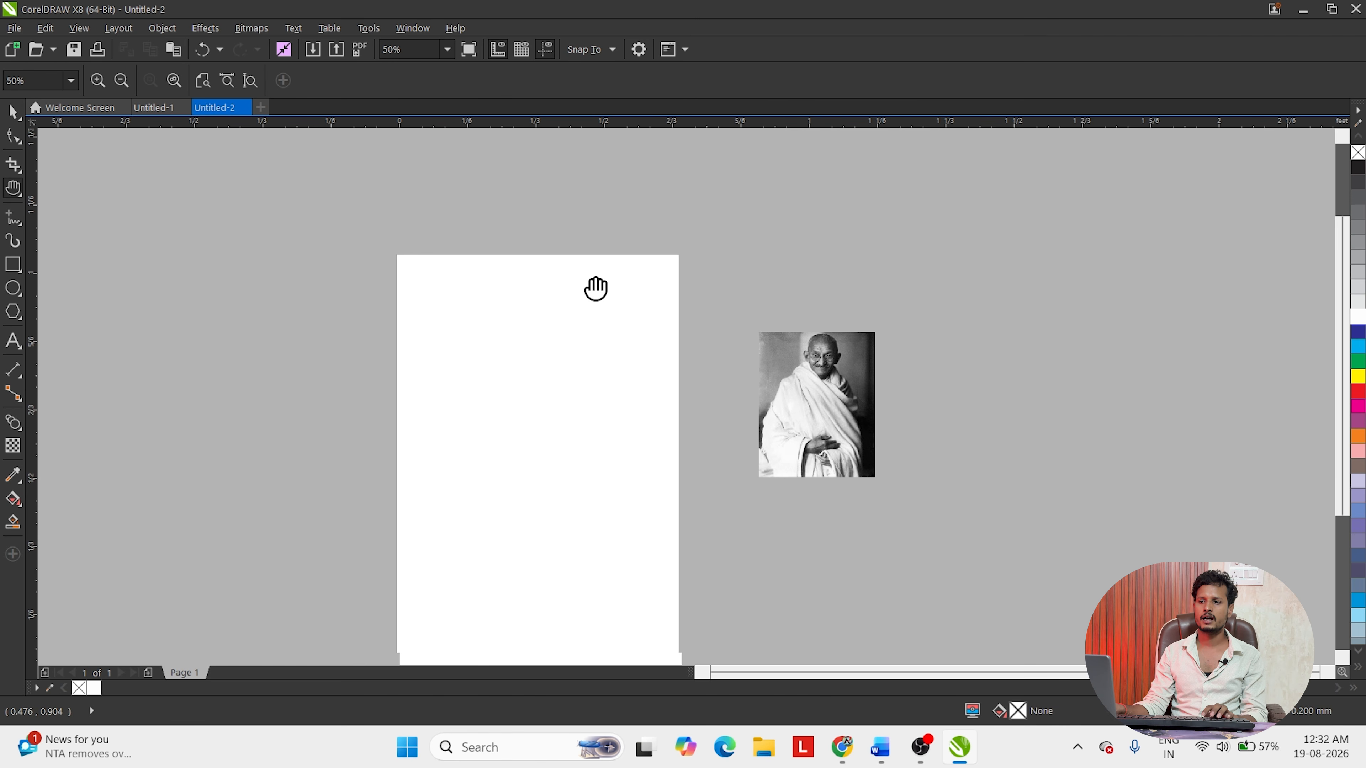
- Switch to Chrome, copy the first two paragraphs of the Mahatma Gandhi article, and return to CorelDRAW
{"action": "left_click", "coordinate": [842, 747]}
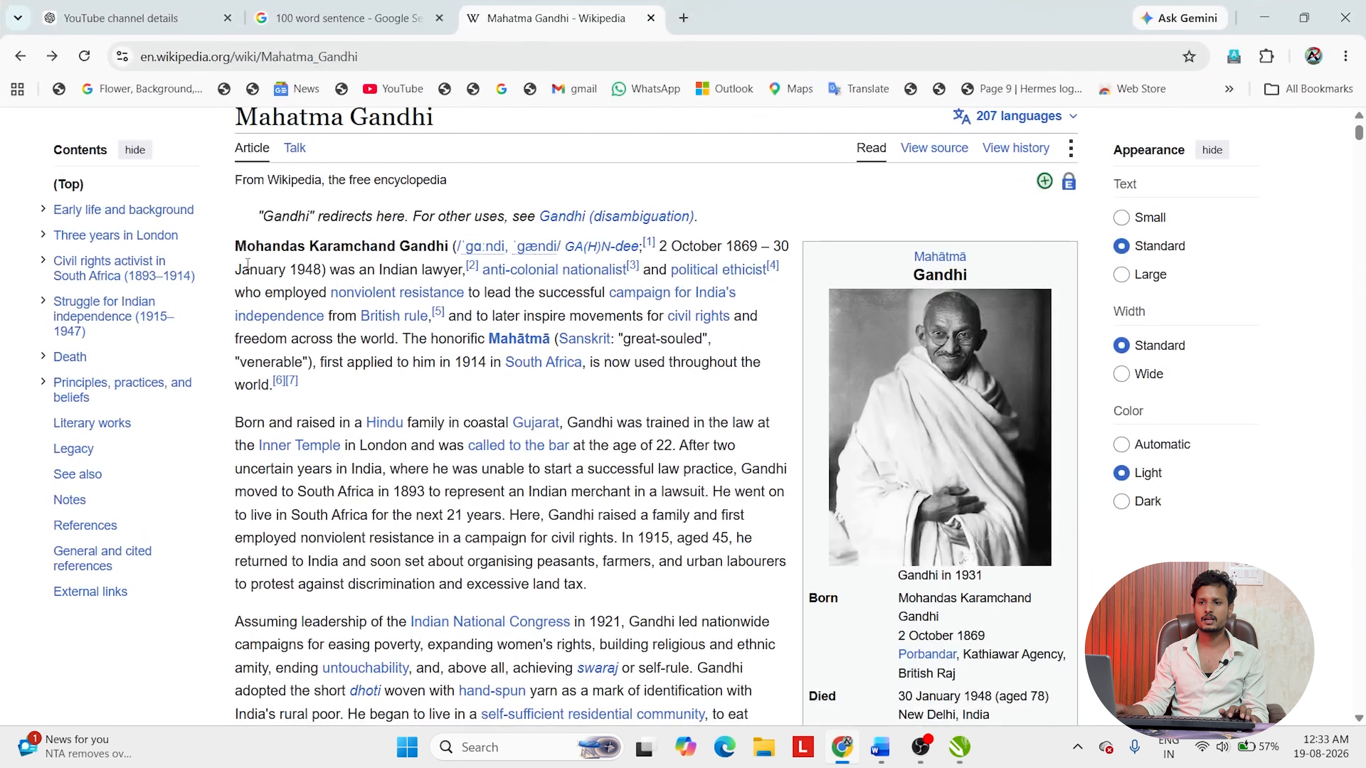
{"action": "left_click_drag", "start_coordinate": [238, 250], "coordinate": [513, 626]}
{"action": "left_click_drag", "start_coordinate": [235, 253], "coordinate": [652, 304]}
{"action": "scroll", "coordinate": [538, 576], "scroll_direction": "down", "scroll_amount": 5}
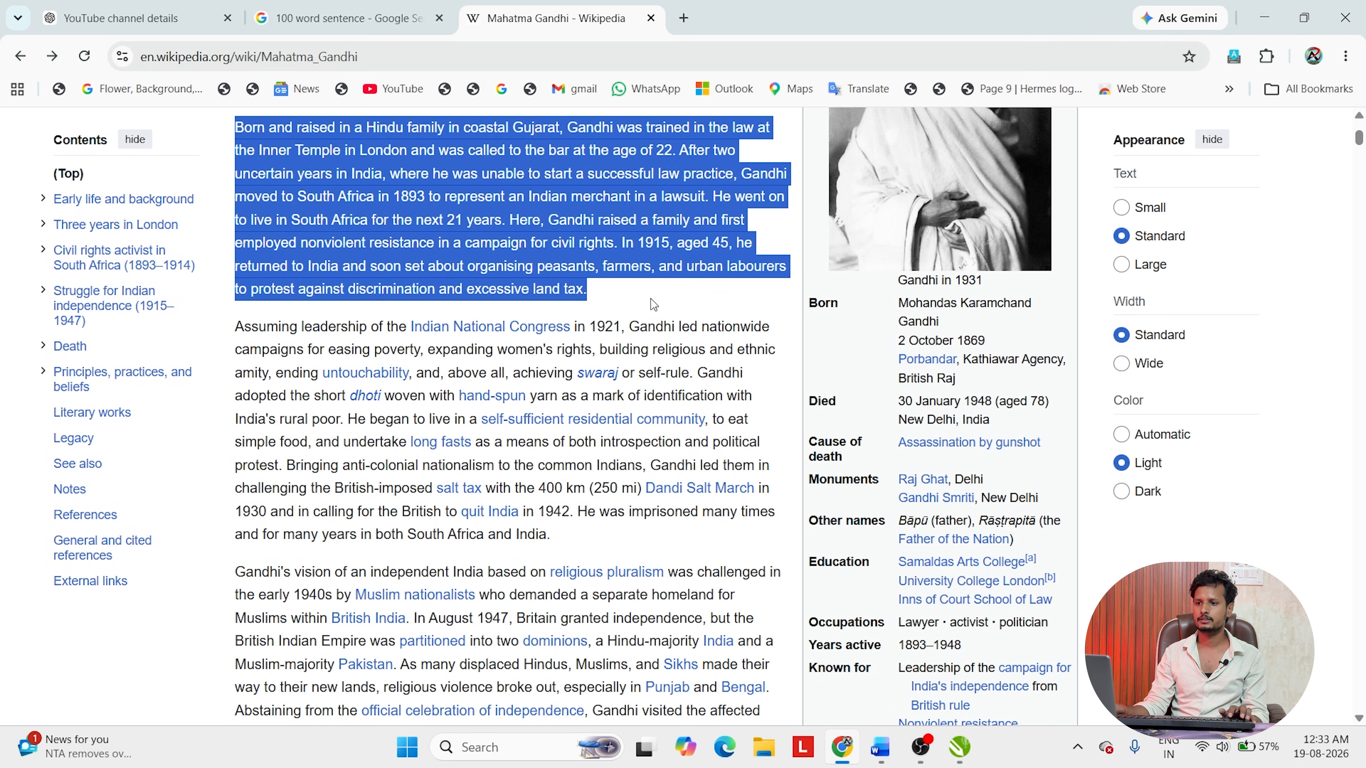
{"action": "left_click", "coordinate": [1265, 17]}
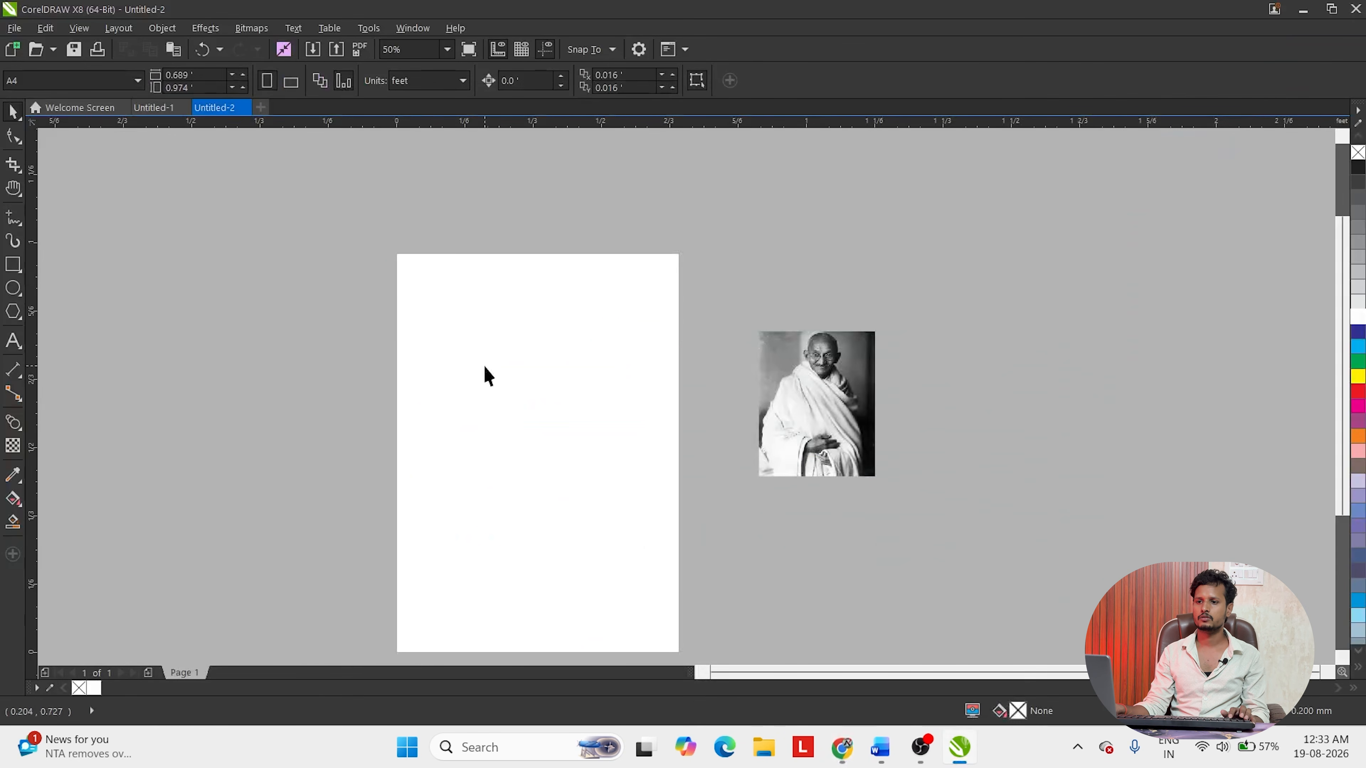
- Try pasting the copied paragraphs as artistic text at the page's upper-left corner, and delete the result
{"action": "left_click", "coordinate": [16, 351]}
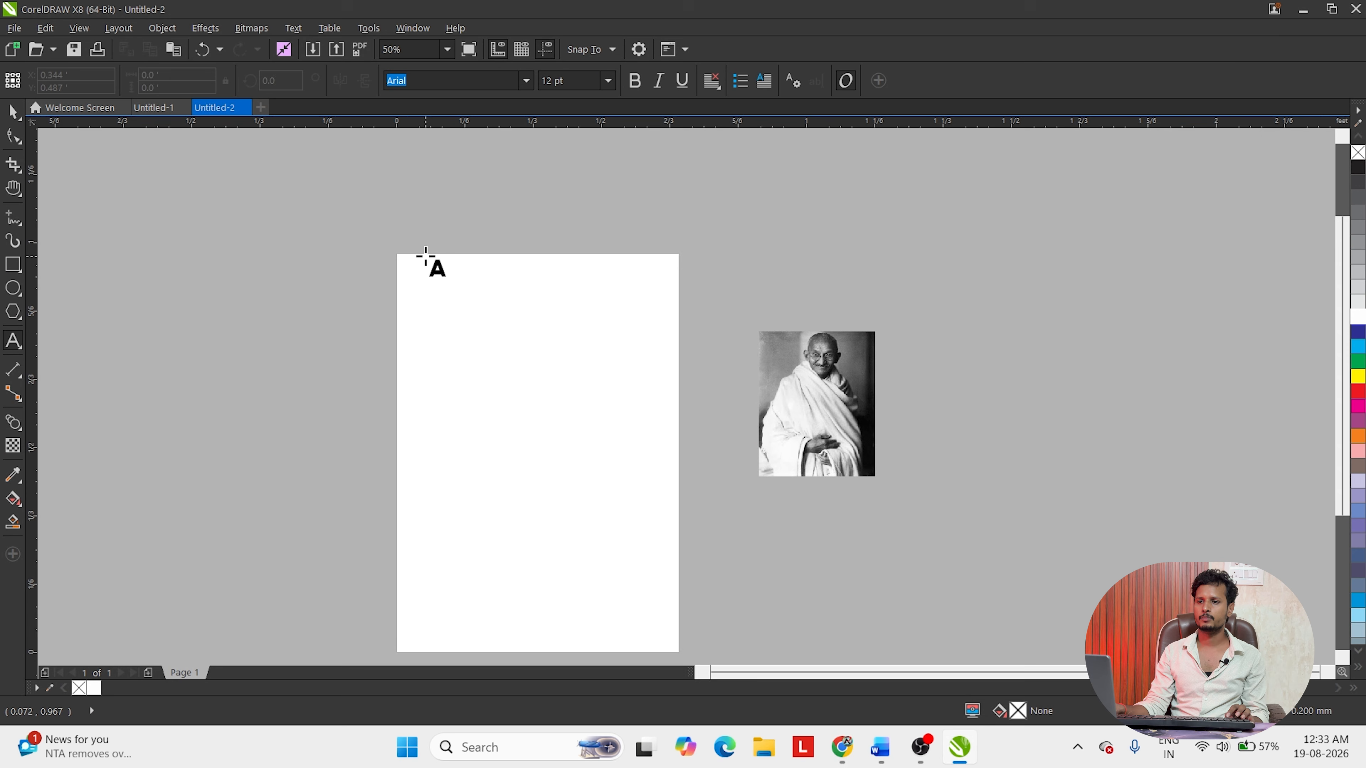
{"action": "left_click", "coordinate": [409, 270]}
{"action": "key", "text": "ctrl+v"}
{"action": "scroll", "coordinate": [818, 337], "scroll_direction": "down", "scroll_amount": 4}
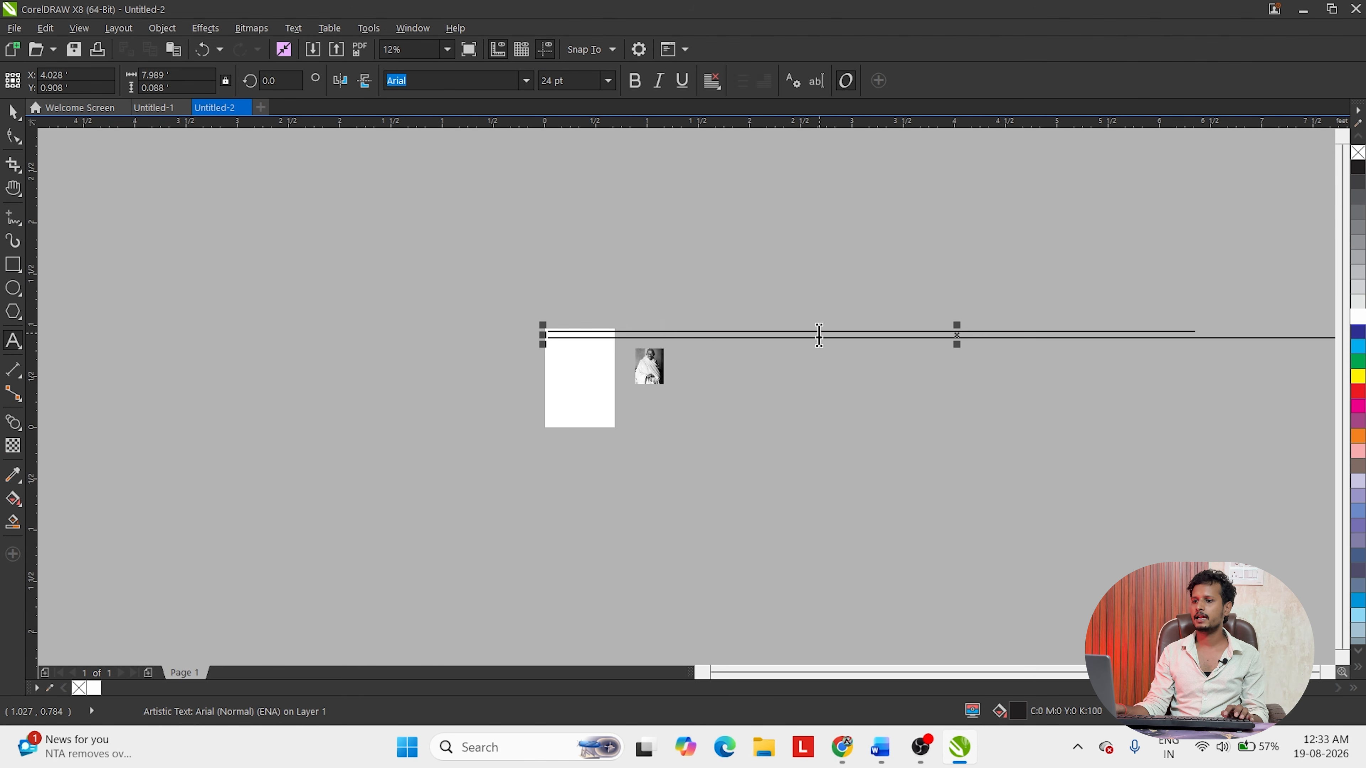
{"action": "scroll", "coordinate": [1036, 348], "scroll_direction": "up", "scroll_amount": 3}
{"action": "scroll", "coordinate": [457, 377], "scroll_direction": "down", "scroll_amount": 2}
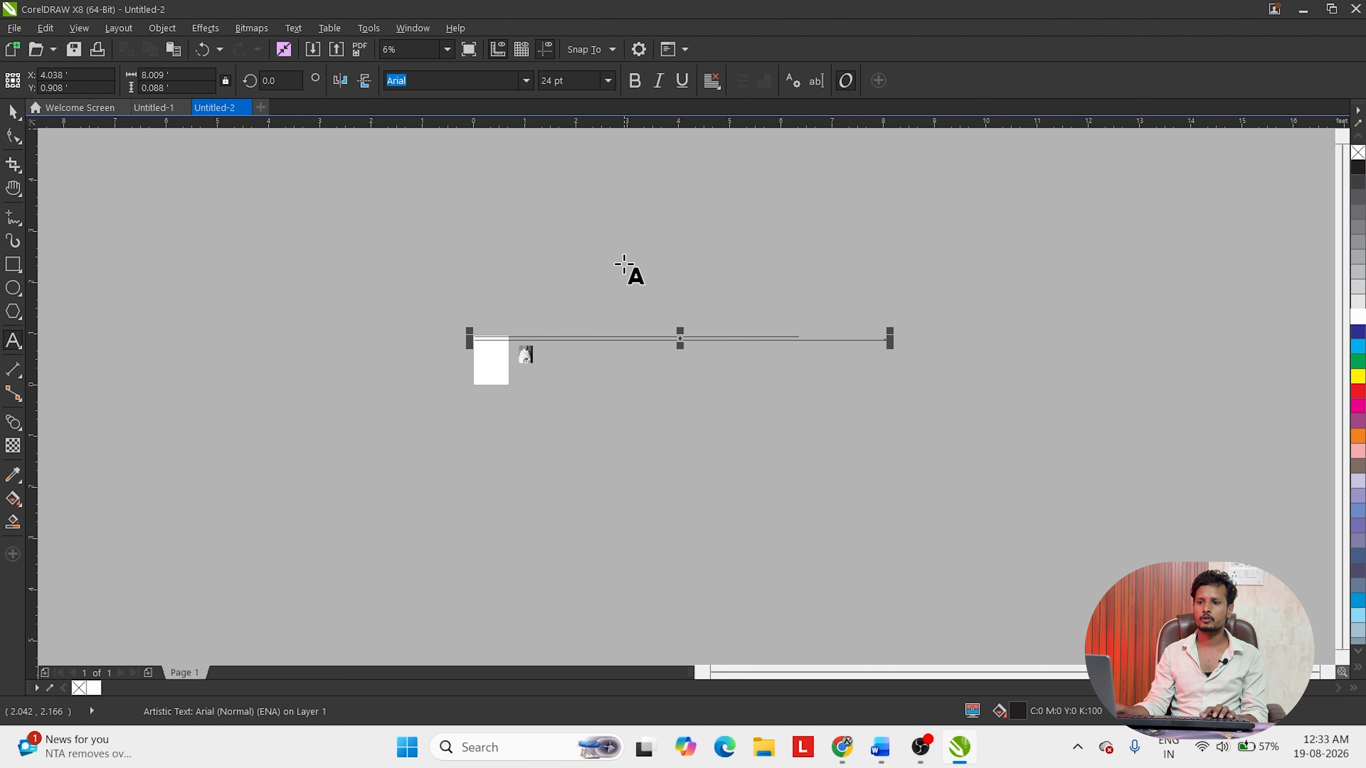
{"action": "scroll", "coordinate": [489, 339], "scroll_direction": "up", "scroll_amount": 2}
{"action": "scroll", "coordinate": [507, 286], "scroll_direction": "up", "scroll_amount": 3}
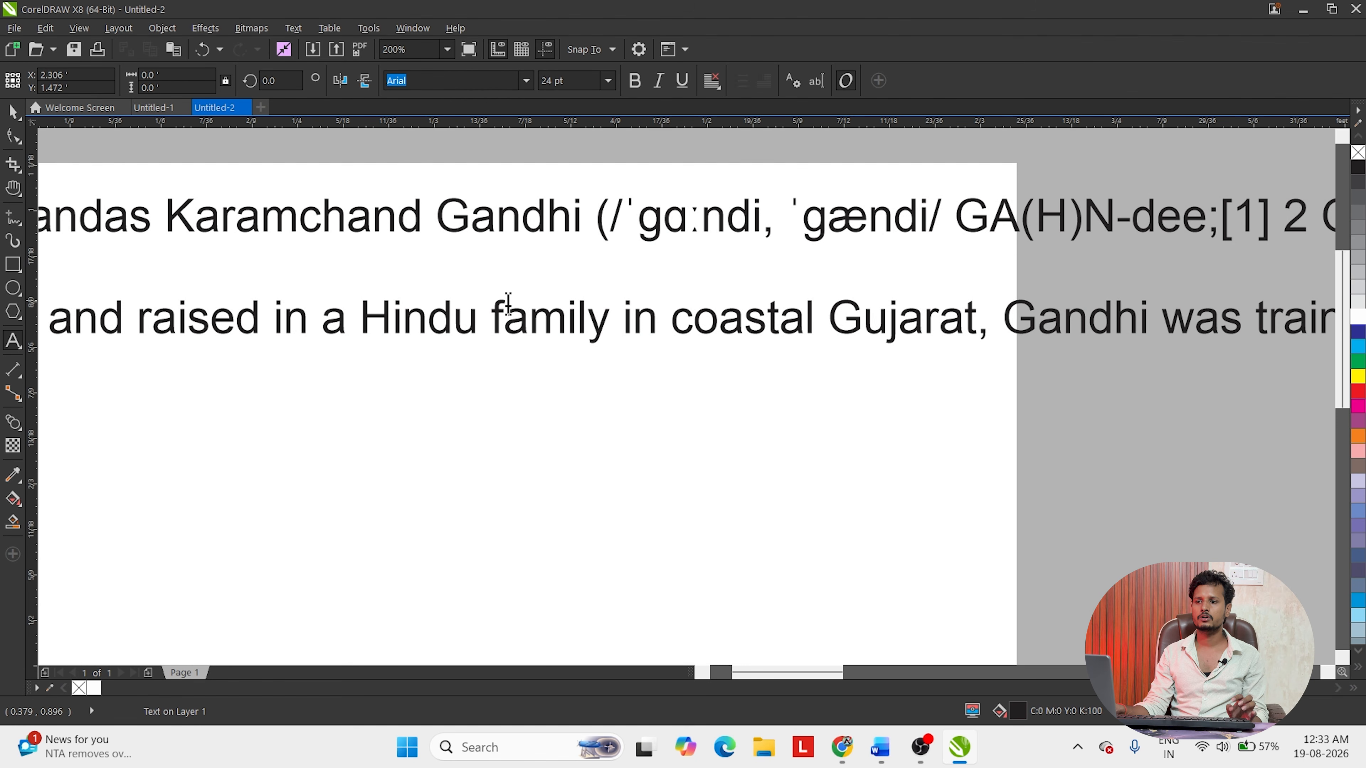
{"action": "scroll", "coordinate": [589, 299], "scroll_direction": "down", "scroll_amount": 2}
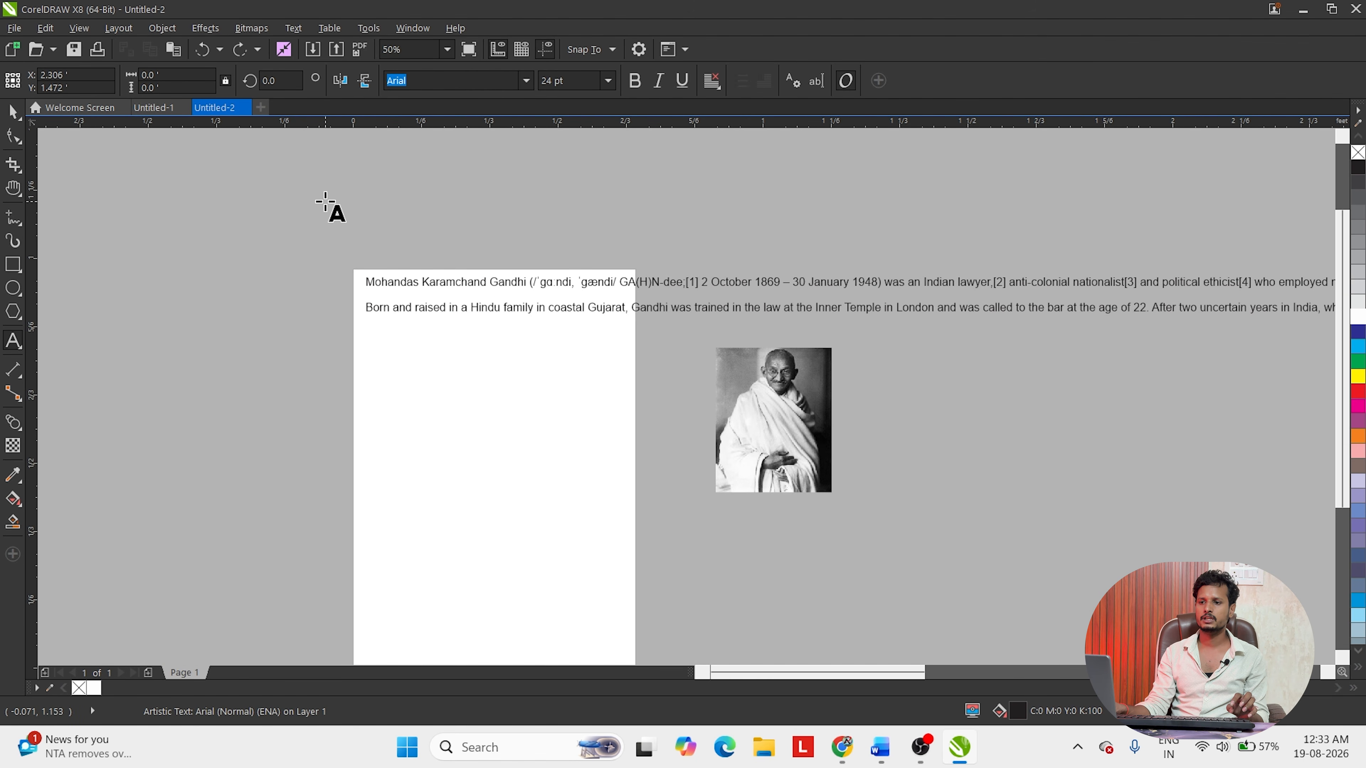
{"action": "key", "text": "Delete"}
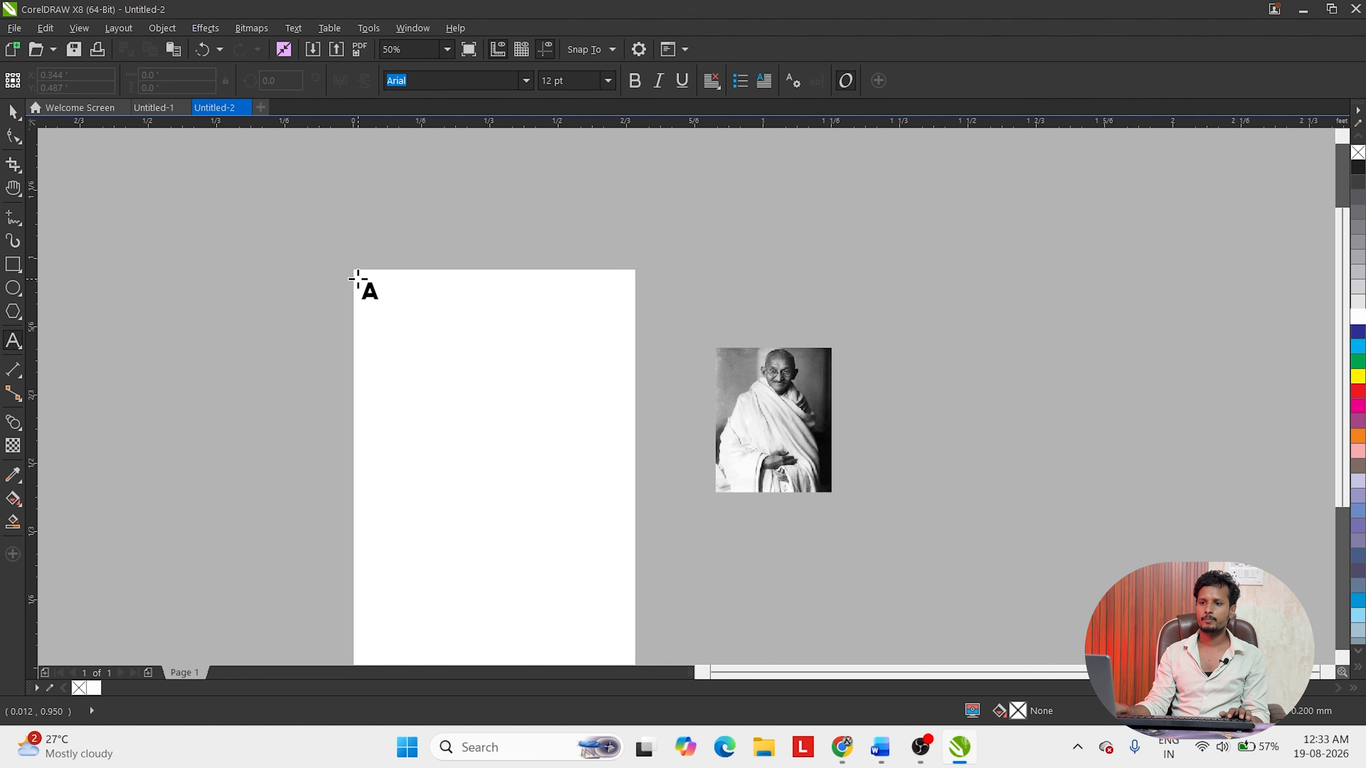
- Draw a paragraph text frame of about 0.66 by 0.93 ft over the page and paste the copied paragraphs into it
{"action": "left_click_drag", "start_coordinate": [358, 279], "coordinate": [628, 555]}
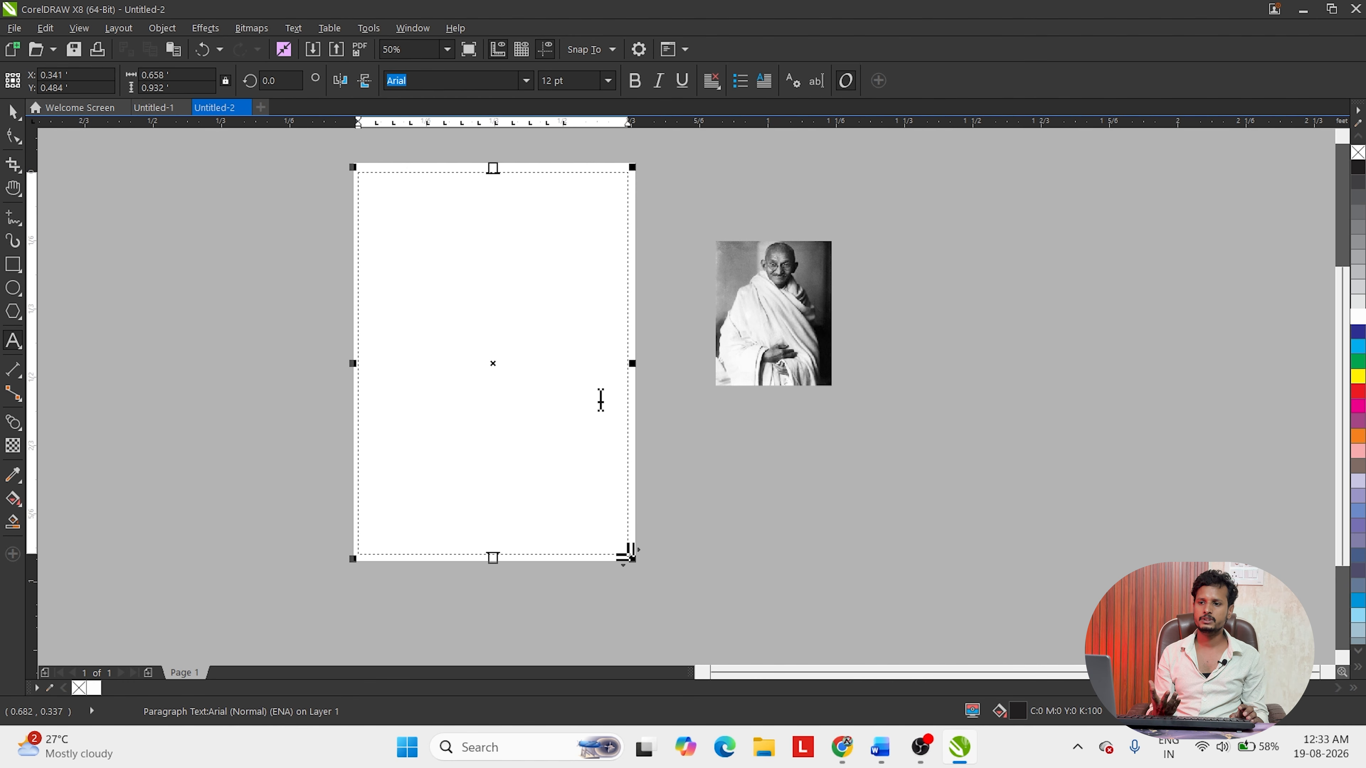
{"action": "key", "text": "ctrl+v"}
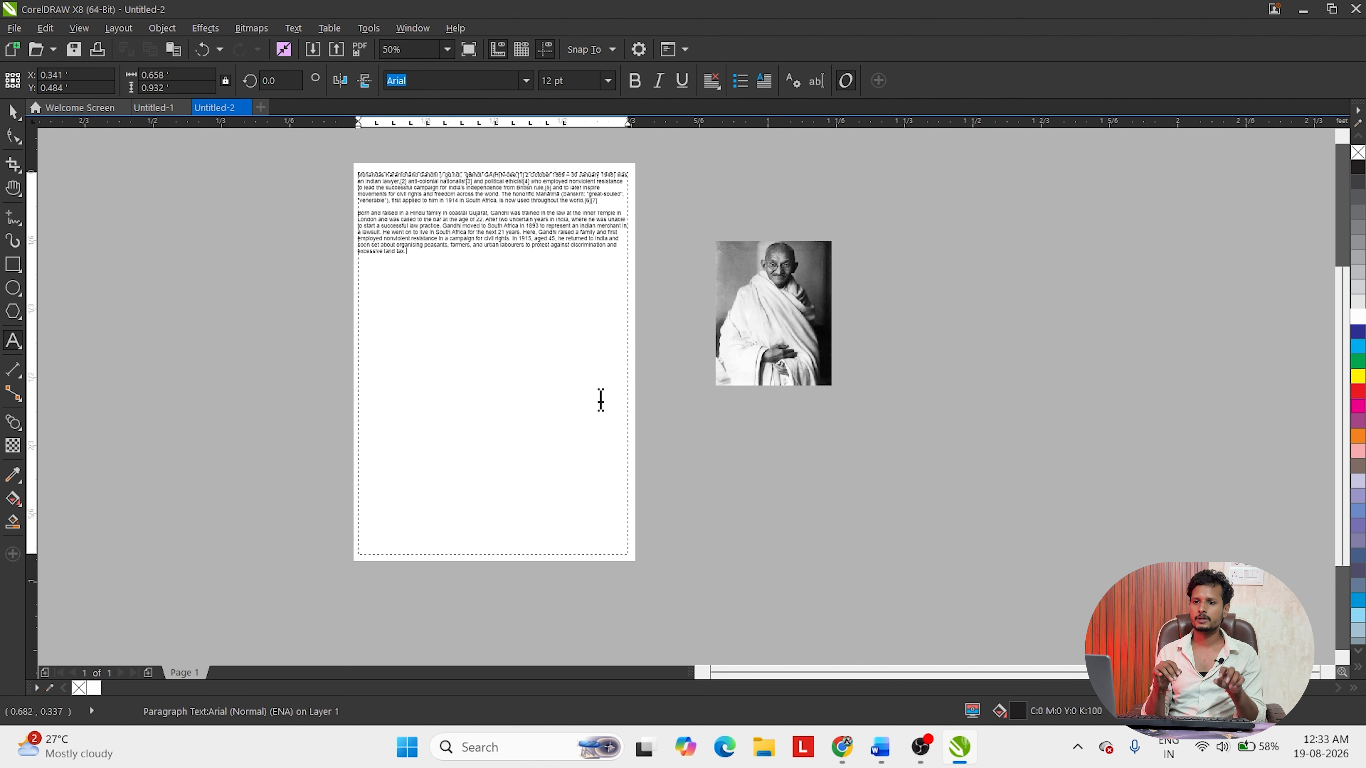
{"action": "scroll", "coordinate": [521, 254], "scroll_direction": "up", "scroll_amount": 2}
{"action": "scroll", "coordinate": [643, 306], "scroll_direction": "down", "scroll_amount": 2}
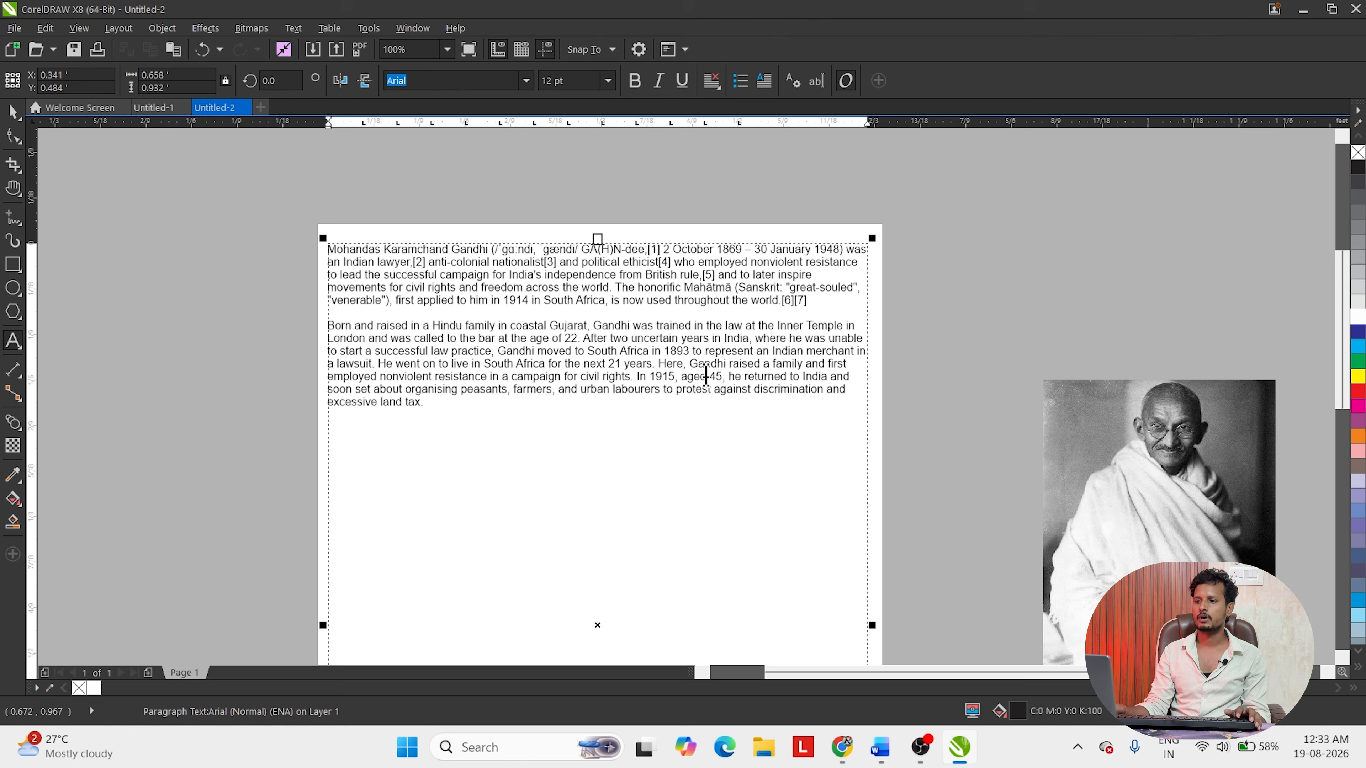
{"action": "scroll", "coordinate": [655, 410], "scroll_direction": "down", "scroll_amount": 2}
{"action": "scroll", "coordinate": [665, 418], "scroll_direction": "up", "scroll_amount": 2}
{"action": "scroll", "coordinate": [674, 378], "scroll_direction": "down", "scroll_amount": 1}
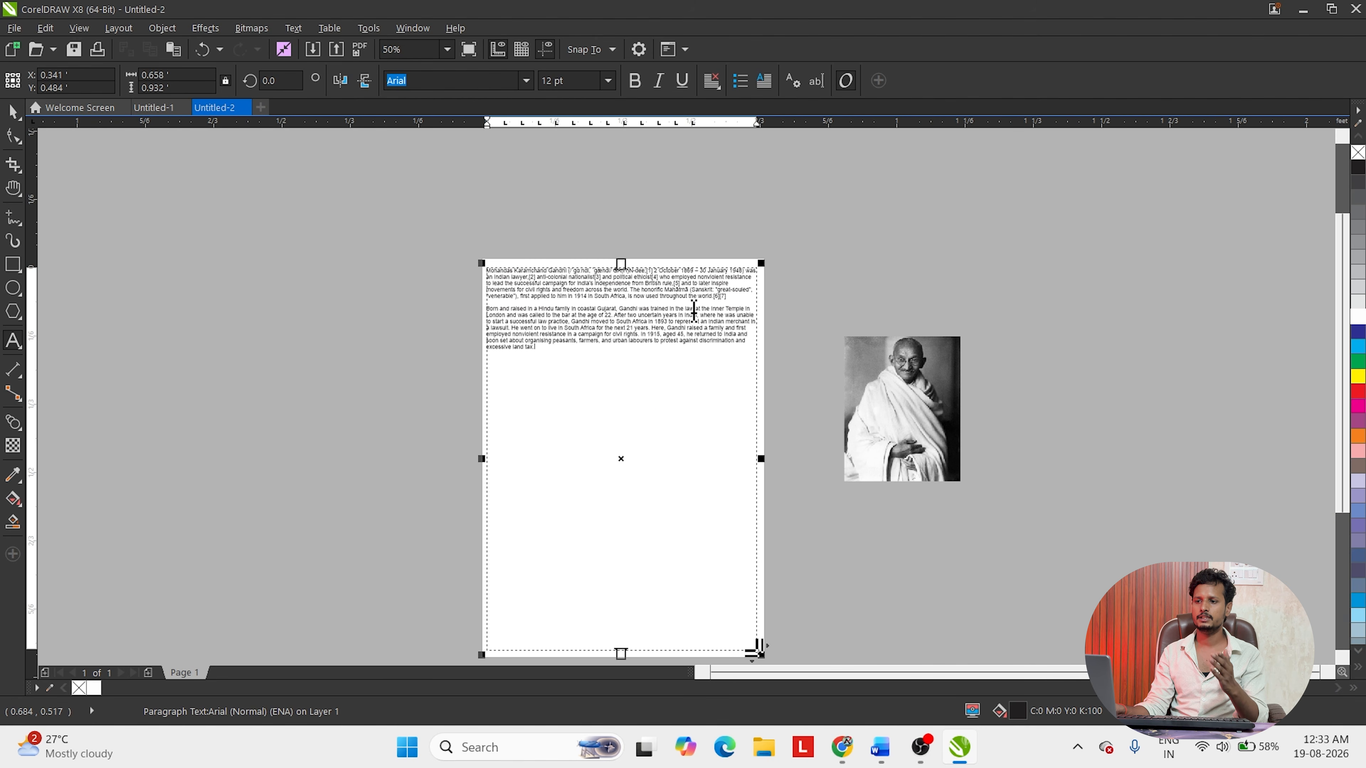
- Try to set the pasted article text to 20 pt while still editing inside the frame
{"action": "left_click", "coordinate": [578, 83]}
{"action": "type", "text": "20"}
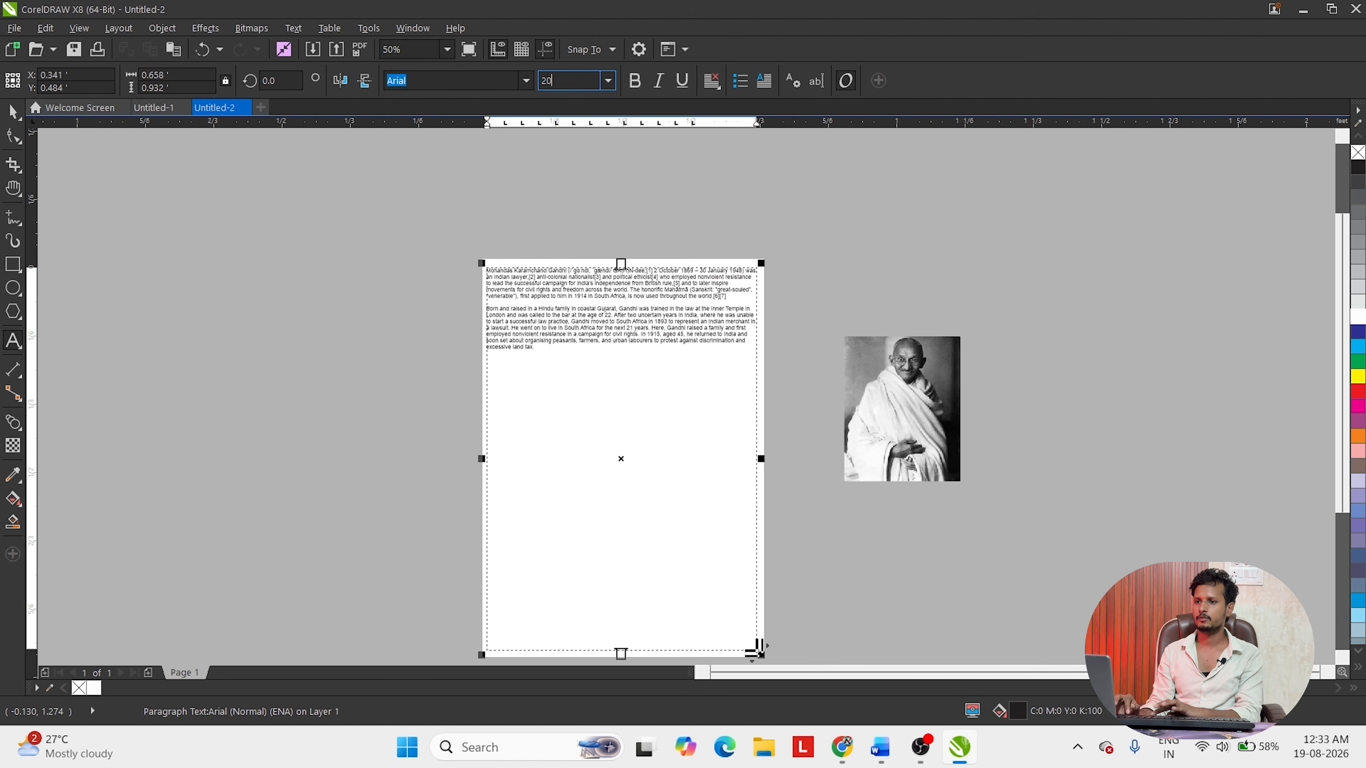
{"action": "key", "text": "Return"}
{"action": "left_click", "coordinate": [13, 111]}
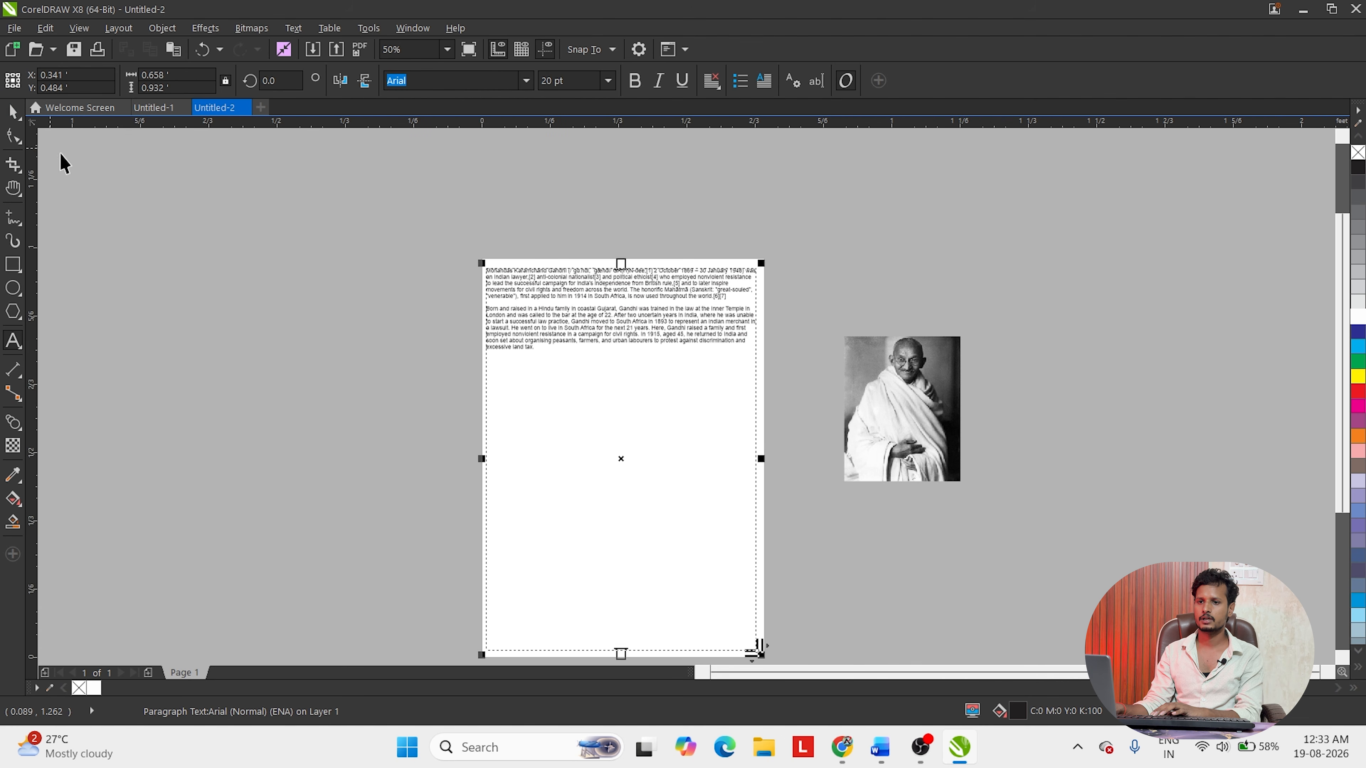
{"action": "left_click", "coordinate": [65, 162]}
- Select the whole article text frame and set its font size to 20 pt
{"action": "left_click", "coordinate": [618, 320]}
{"action": "left_click", "coordinate": [564, 82]}
{"action": "type", "text": "20"}
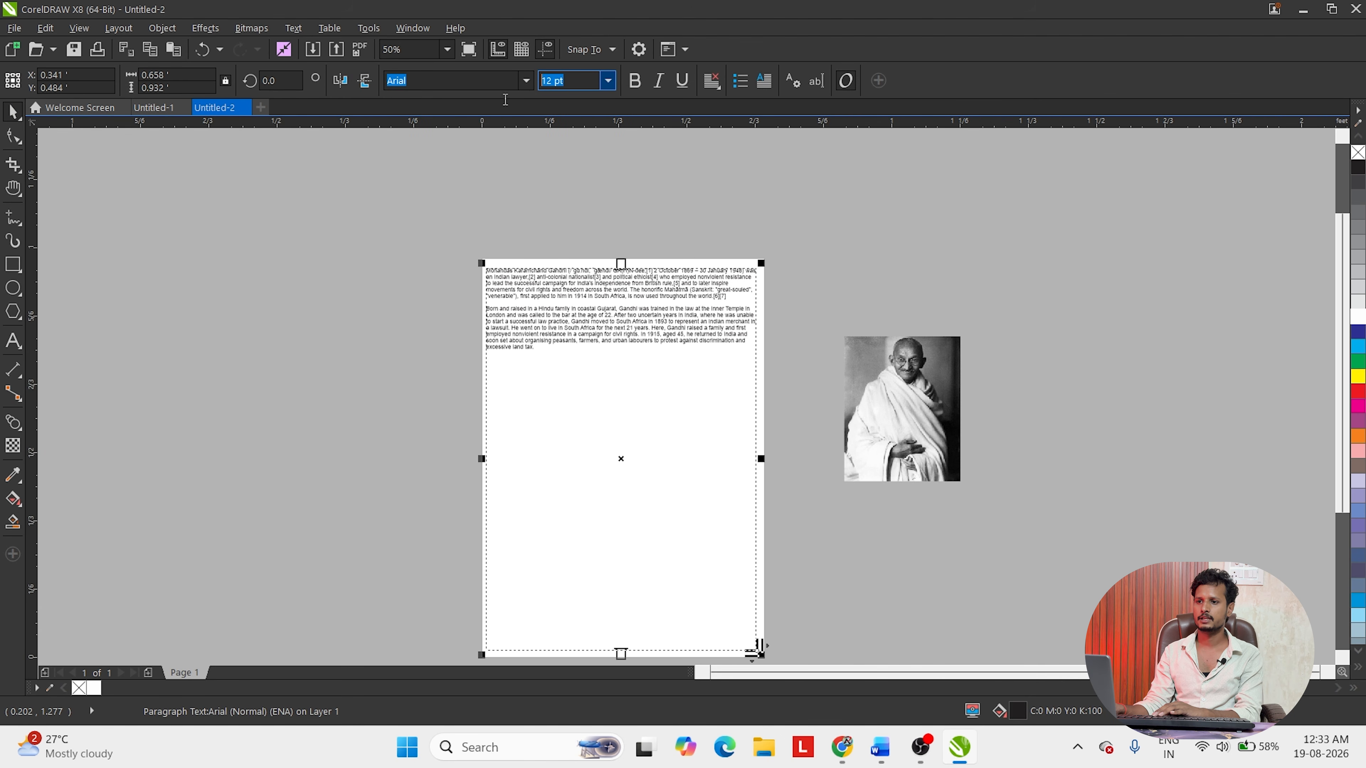
{"action": "key", "text": "Return"}
{"action": "left_click", "coordinate": [371, 141]}
{"action": "scroll", "coordinate": [678, 319], "scroll_direction": "up", "scroll_amount": 2}
{"action": "scroll", "coordinate": [655, 328], "scroll_direction": "down", "scroll_amount": 2}
- Try the Mukta font on the article text, and settle on Poppins instead
{"action": "left_click", "coordinate": [434, 86]}
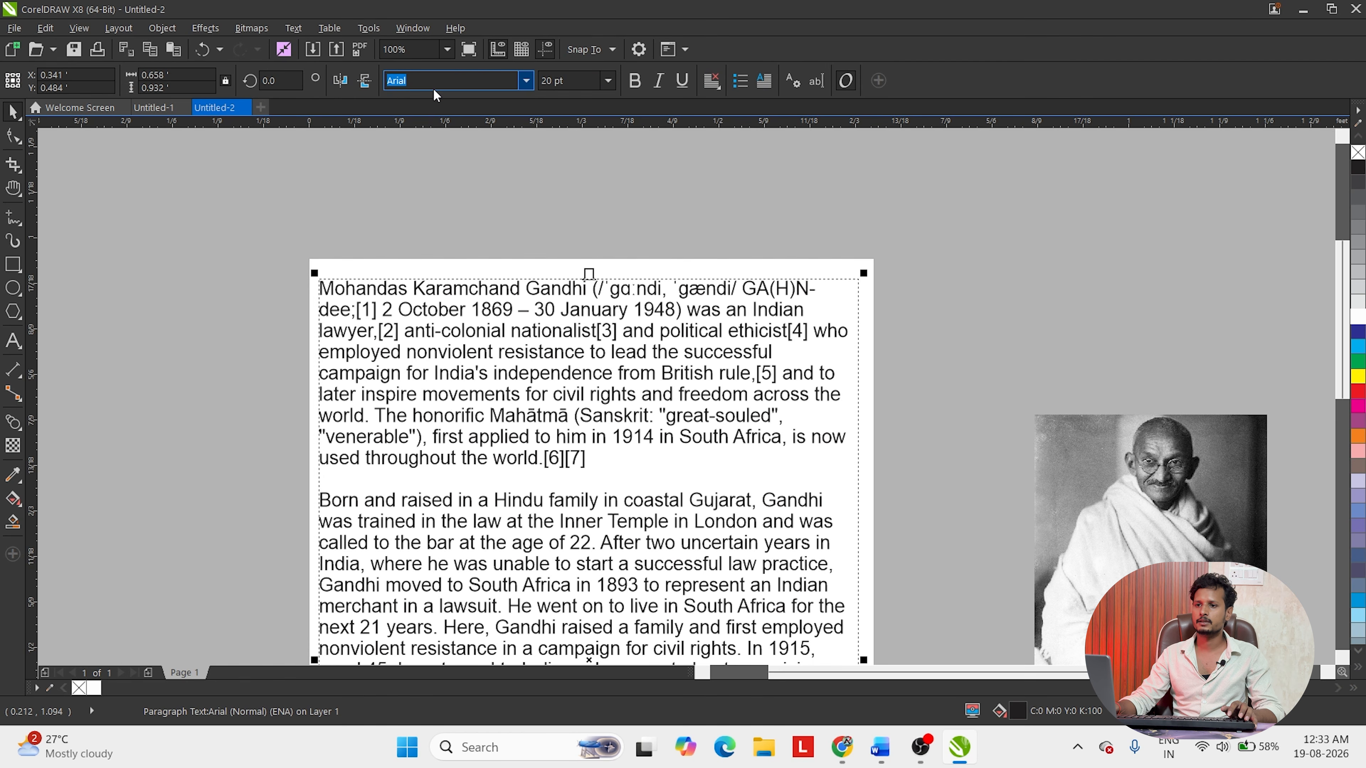
{"action": "type", "text": "Mukta"}
{"action": "key", "text": "Return"}
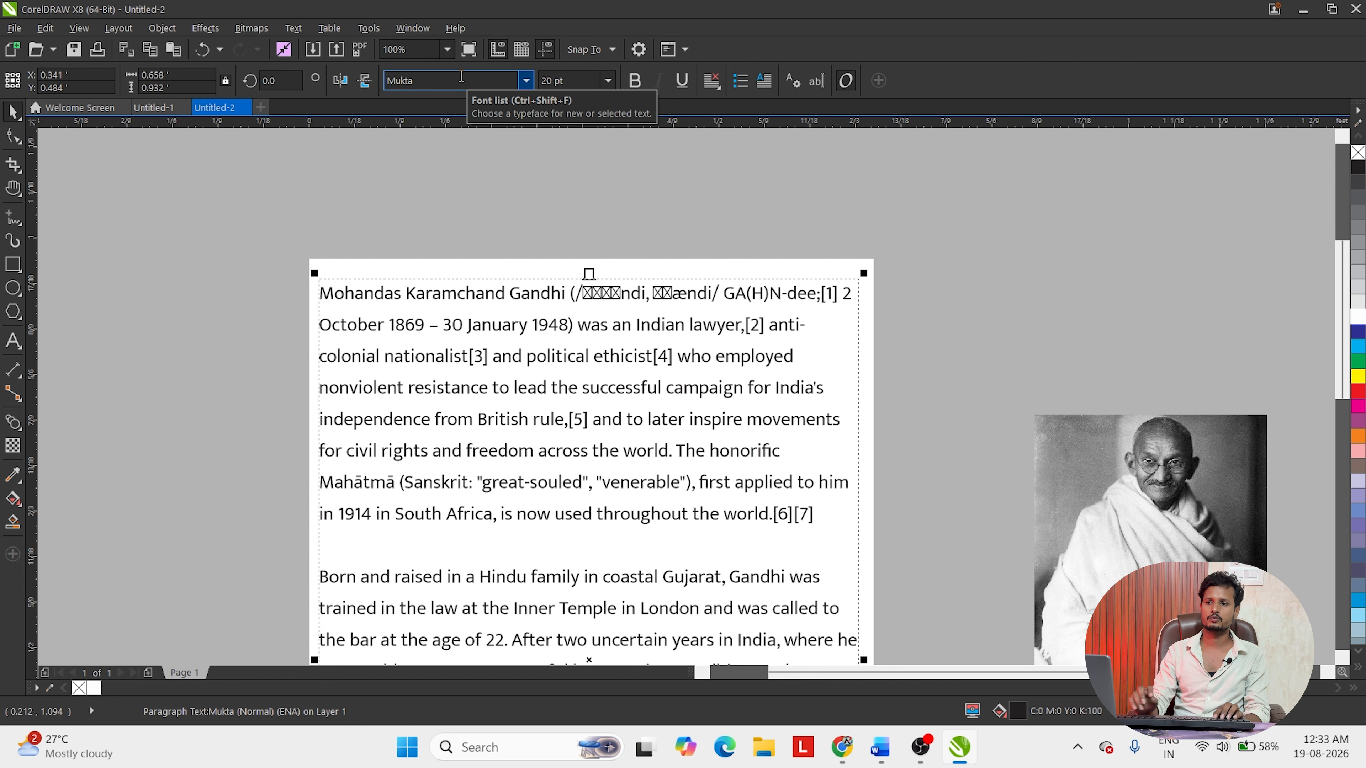
{"action": "left_click", "coordinate": [516, 235]}
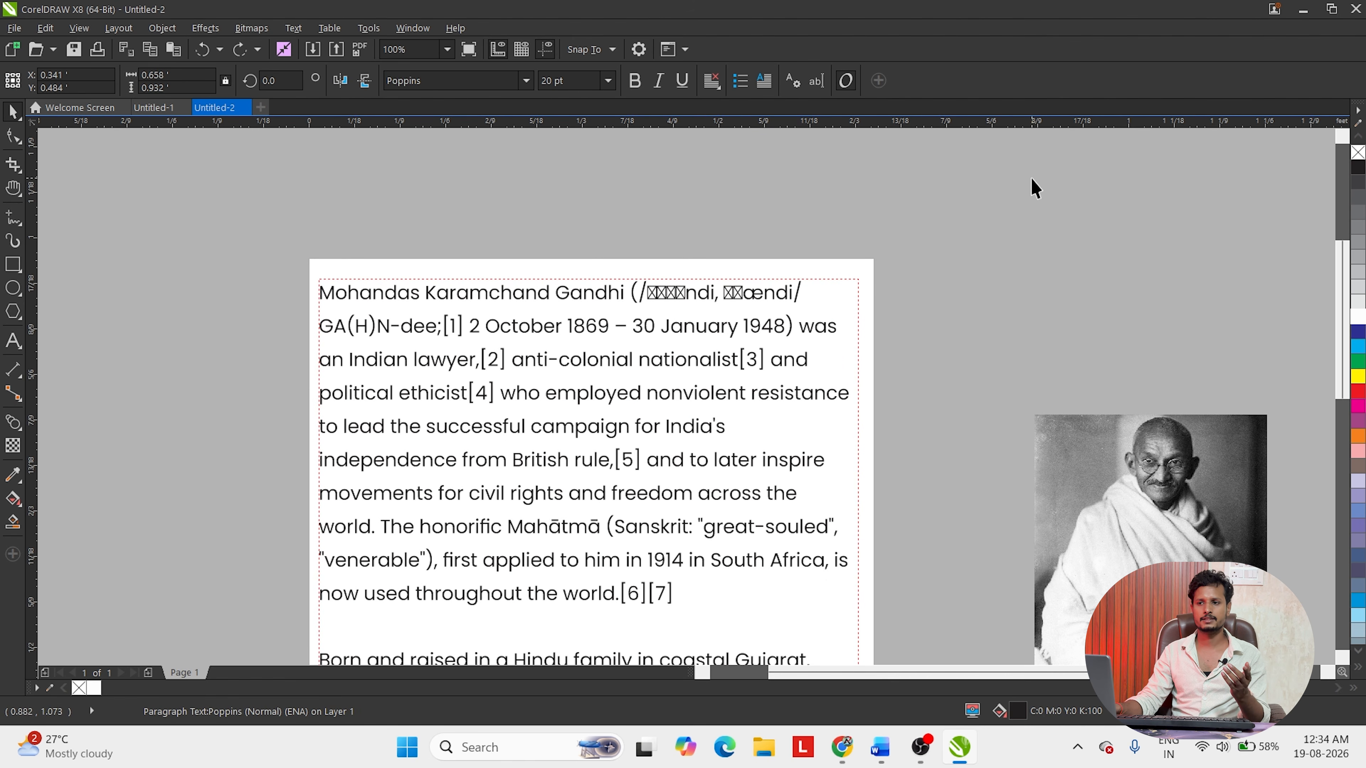
{"action": "left_click", "coordinate": [705, 369]}
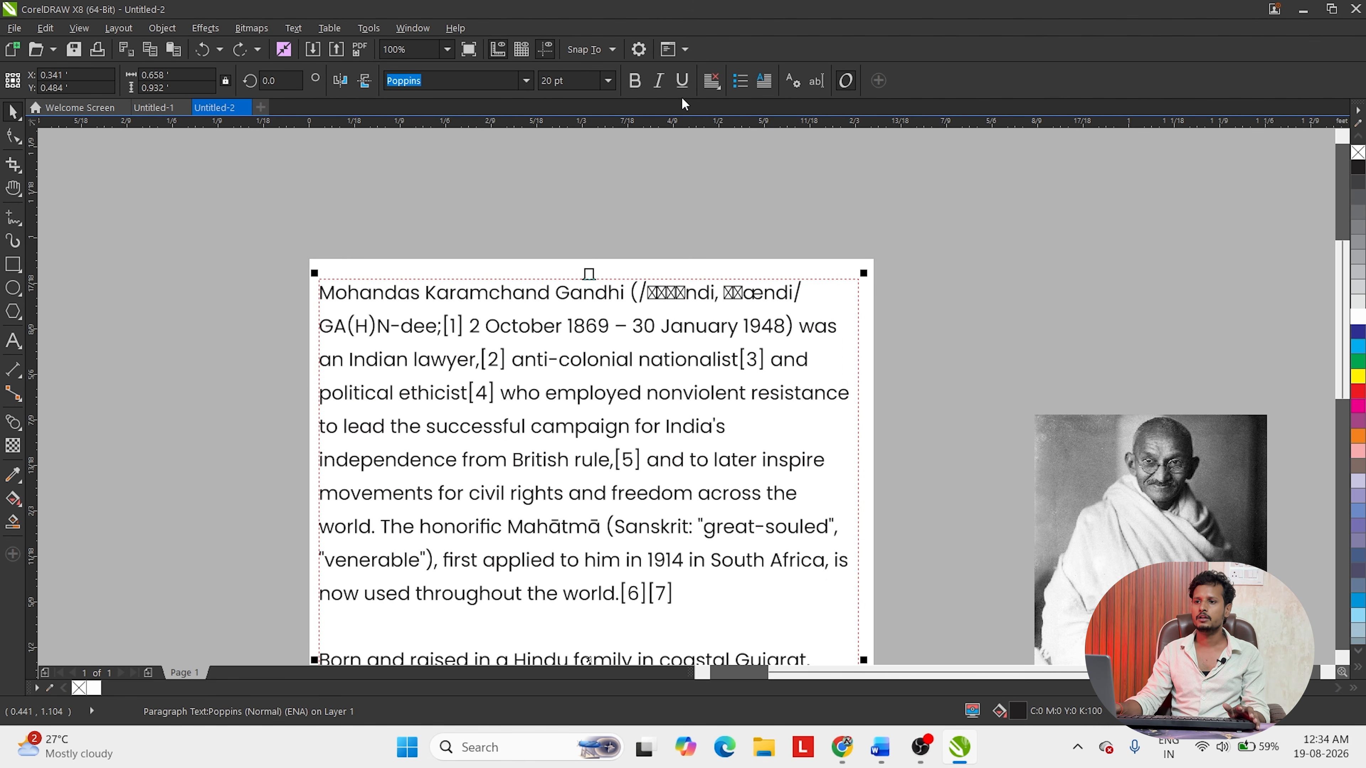
{"action": "left_click", "coordinate": [645, 85]}
{"action": "left_click", "coordinate": [635, 81]}
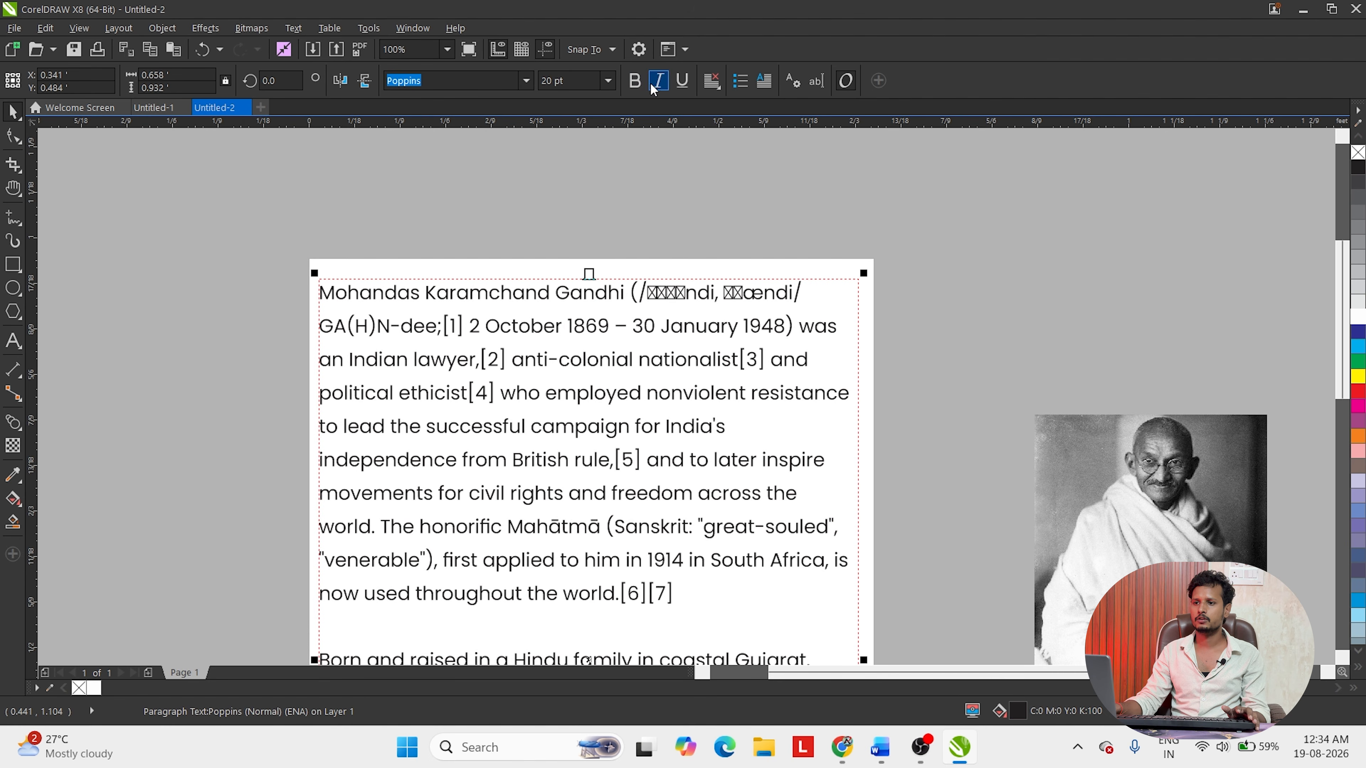
{"action": "left_click", "coordinate": [657, 86]}
{"action": "left_click", "coordinate": [684, 81]}
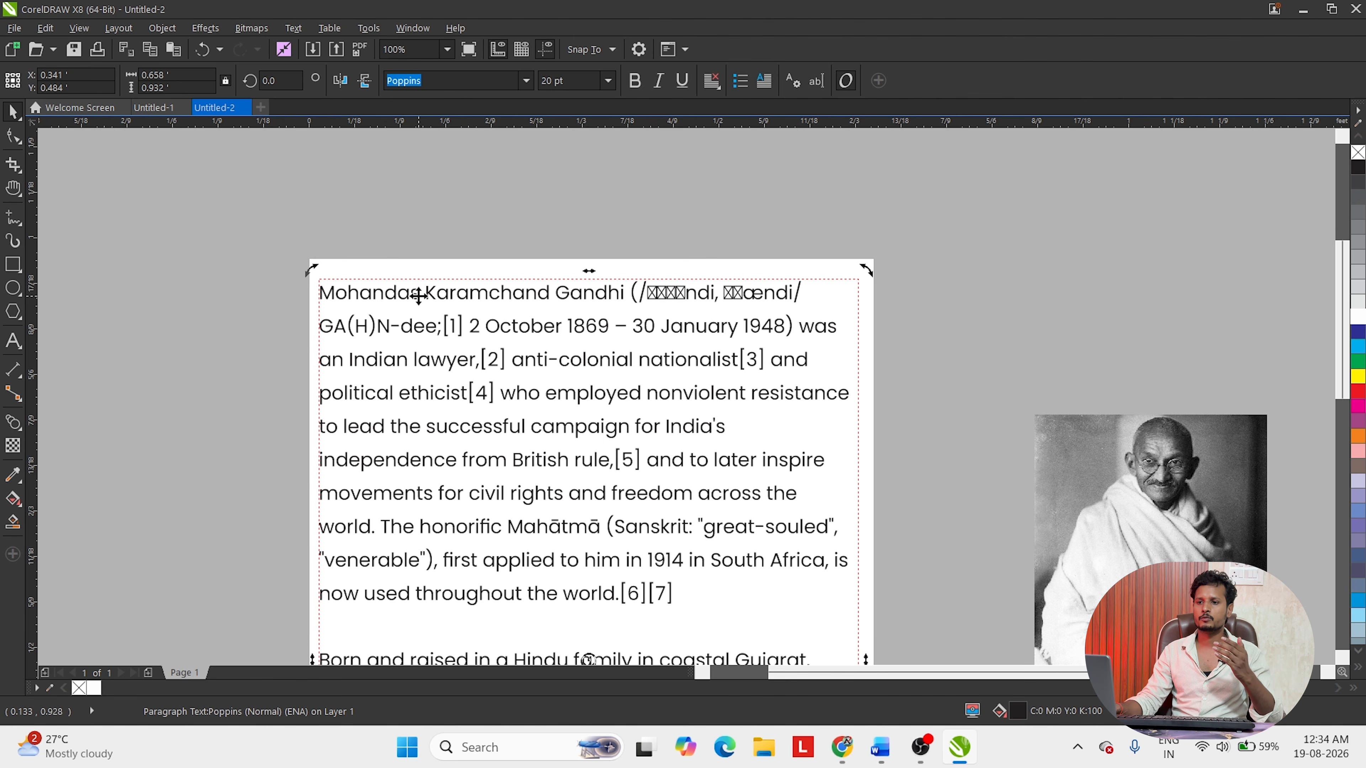
- Format the opening words "Mohandas Karamchand Gandhi" in the article text as bold, 25 pt and red
{"action": "double_click", "coordinate": [420, 296]}
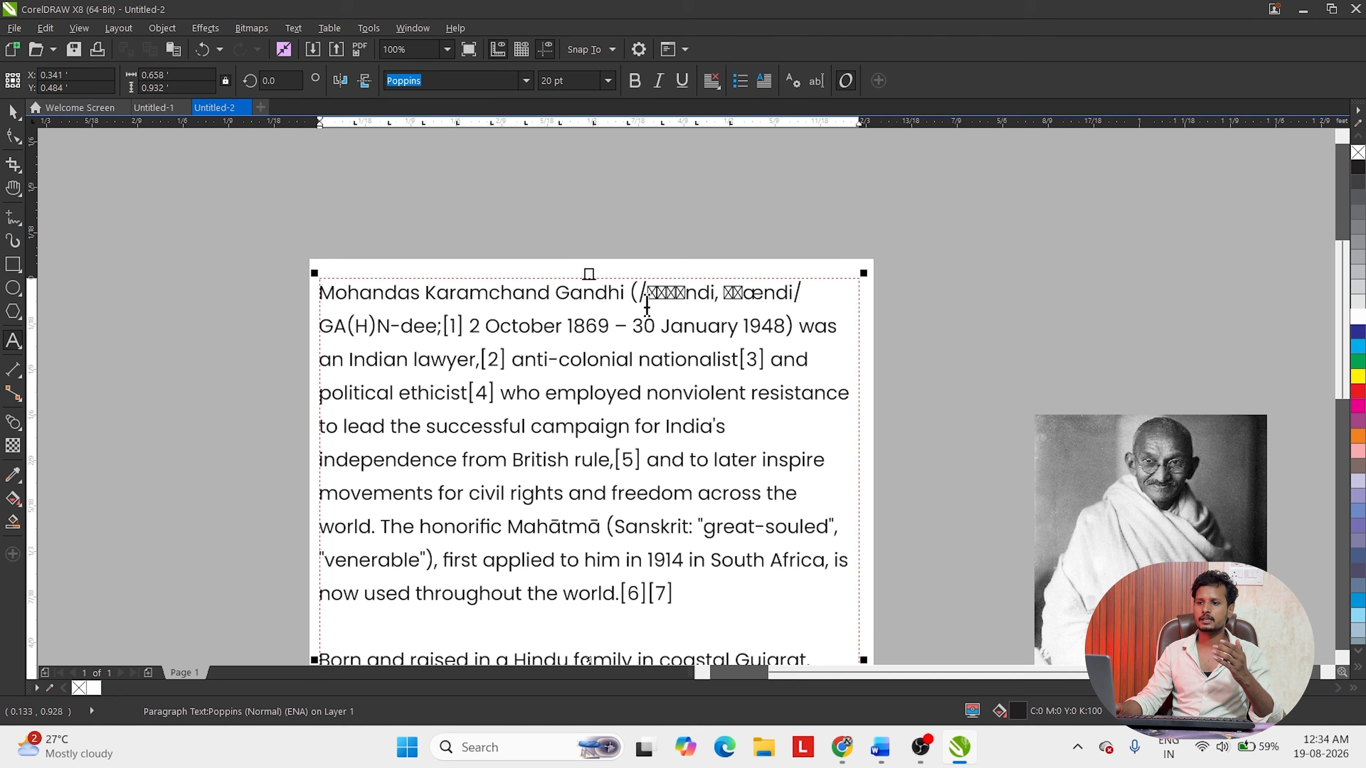
{"action": "left_click_drag", "start_coordinate": [630, 297], "coordinate": [275, 305]}
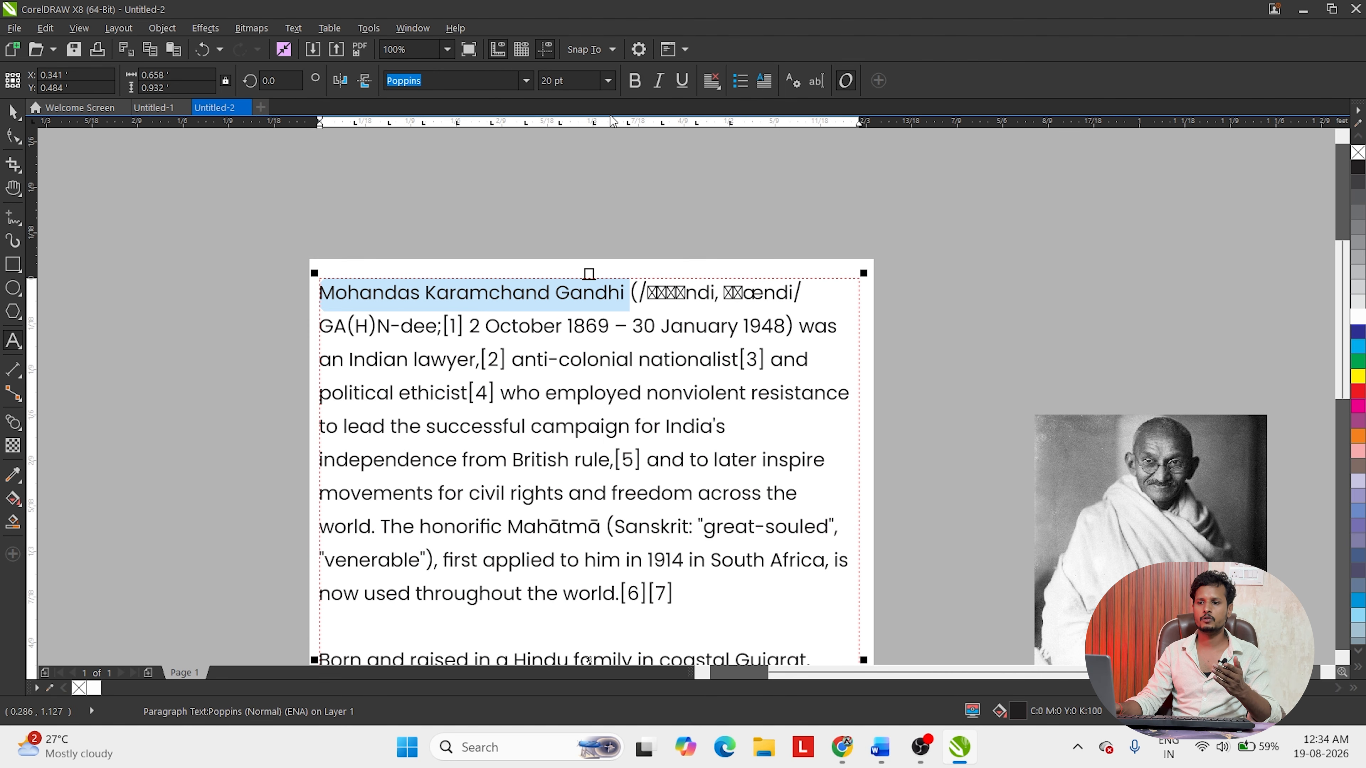
{"action": "left_click", "coordinate": [636, 81]}
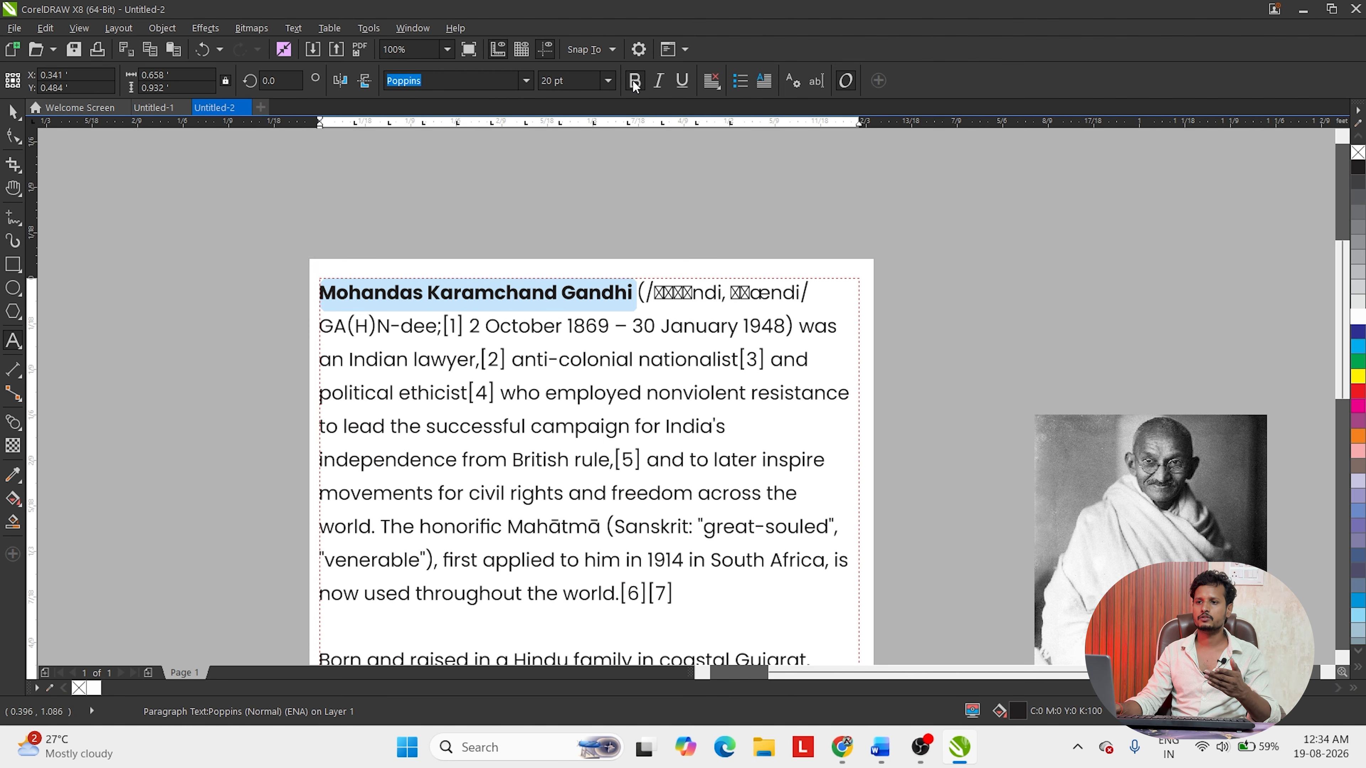
{"action": "left_click", "coordinate": [554, 81]}
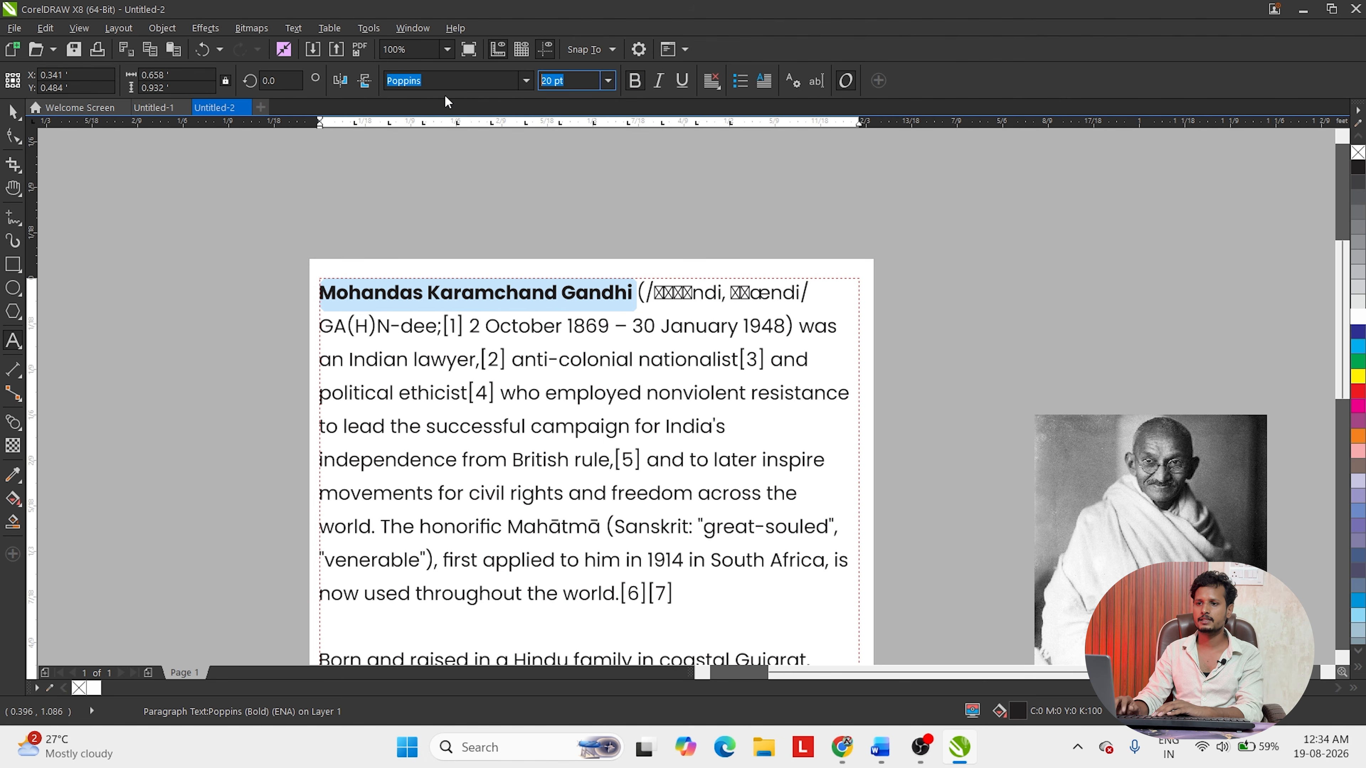
{"action": "type", "text": "25"}
{"action": "key", "text": "Return"}
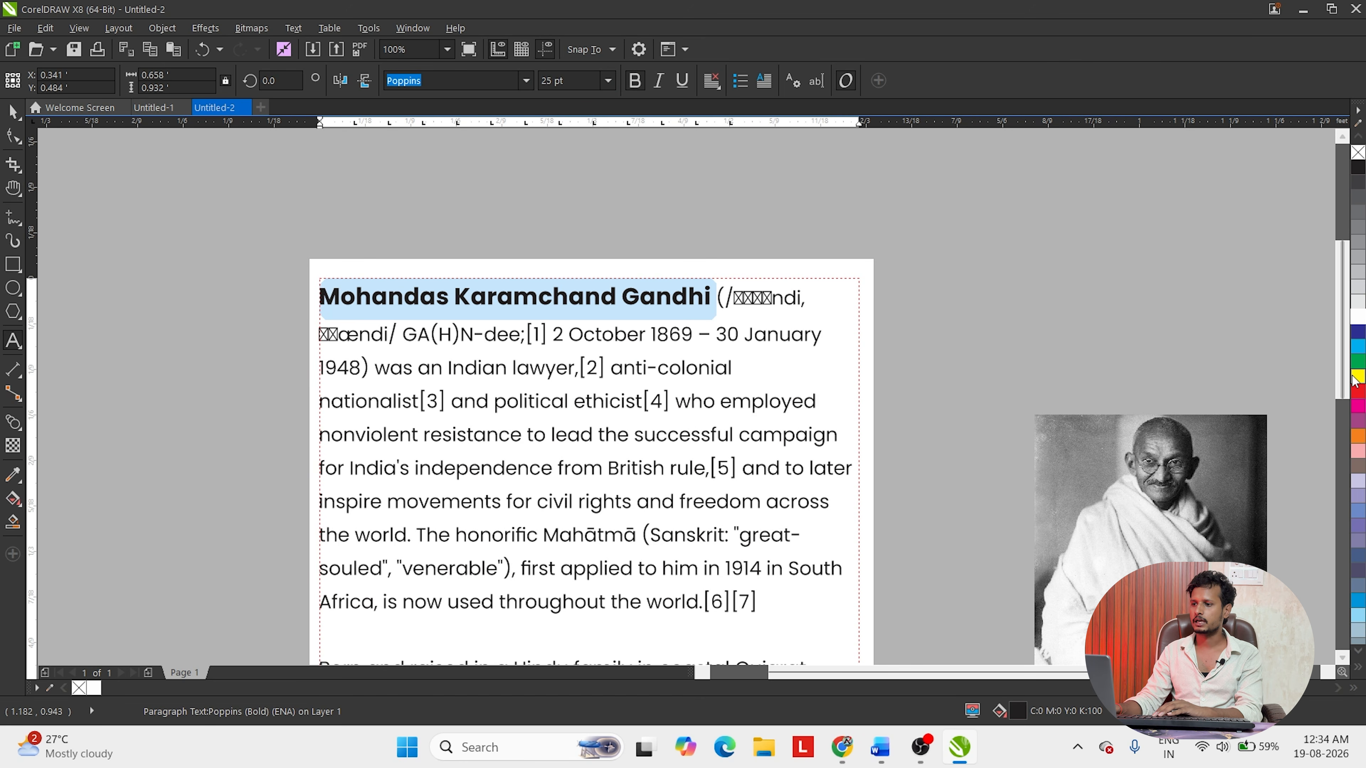
{"action": "left_click", "coordinate": [1358, 391]}
- Insert a line break after the red name so the remaining paragraph starts on its own line
{"action": "left_click", "coordinate": [722, 310]}
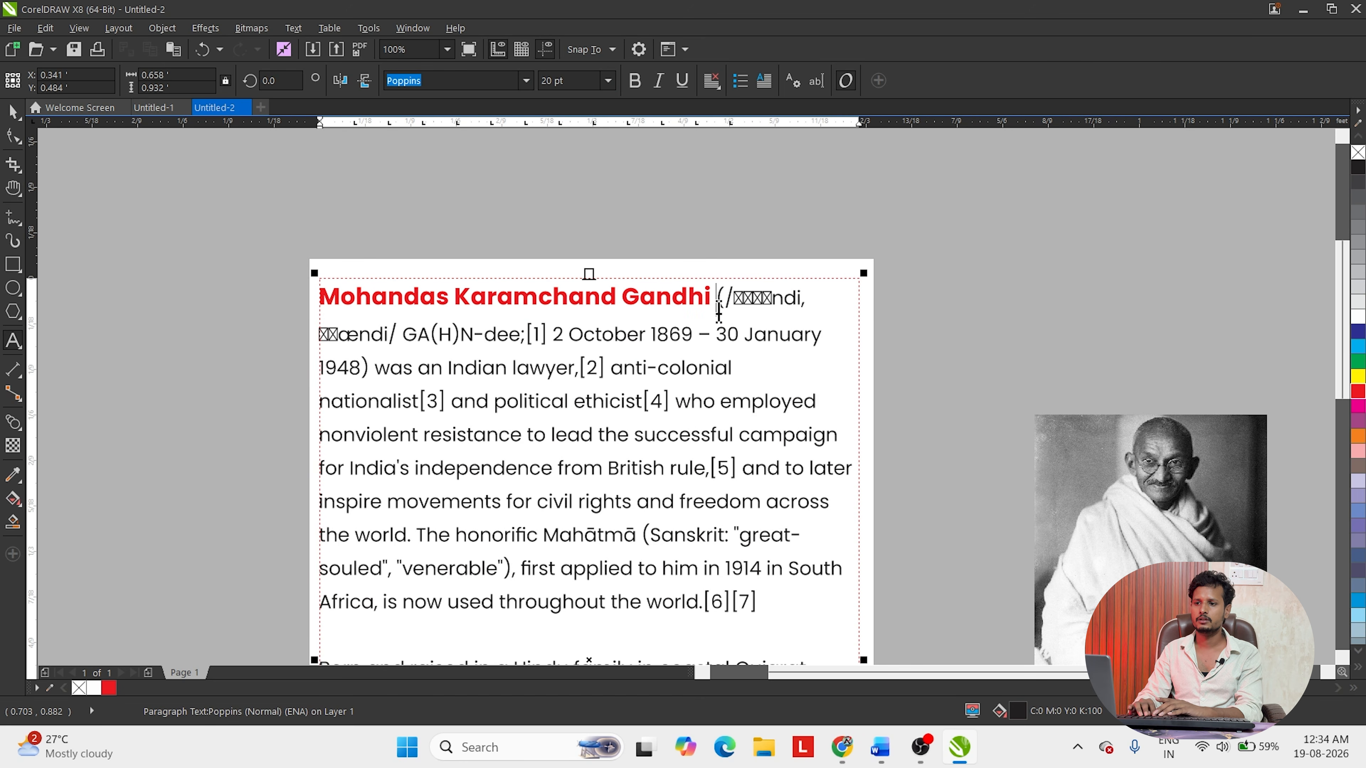
{"action": "key", "text": "Return"}
{"action": "key", "text": "Return"}
{"action": "key", "text": "BackSpace"}
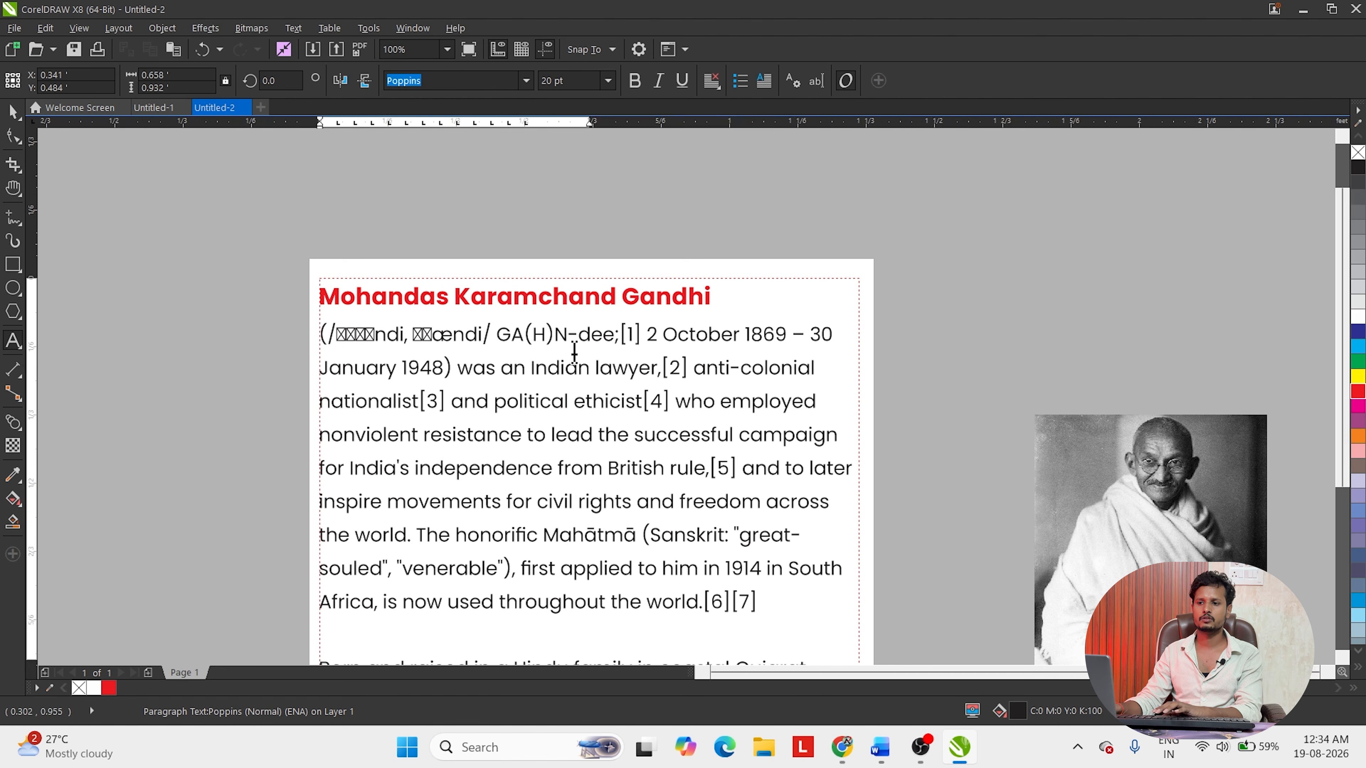
- Examine the text frame's outline and how the article text fills the page
{"action": "scroll", "coordinate": [600, 329], "scroll_direction": "down", "scroll_amount": 2}
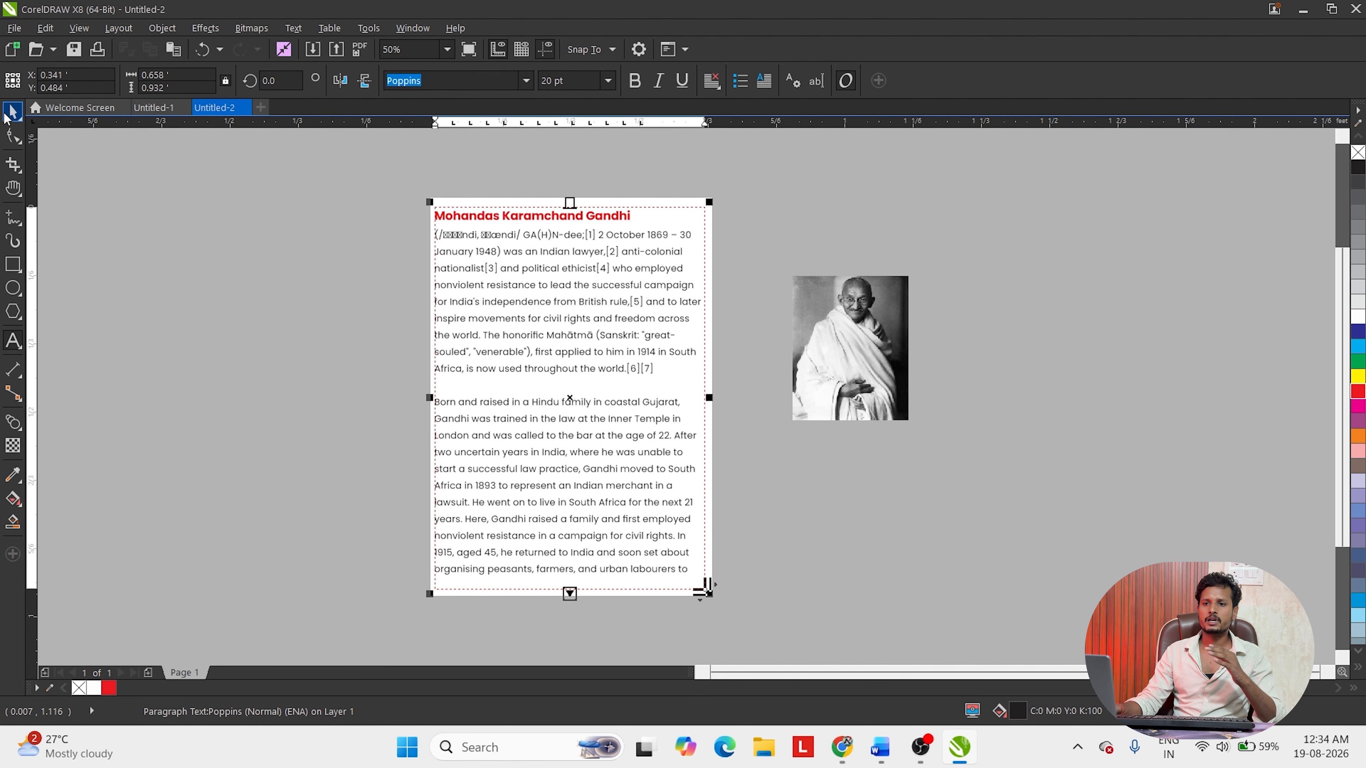
{"action": "left_click", "coordinate": [244, 293]}
{"action": "scroll", "coordinate": [583, 215], "scroll_direction": "up", "scroll_amount": 2}
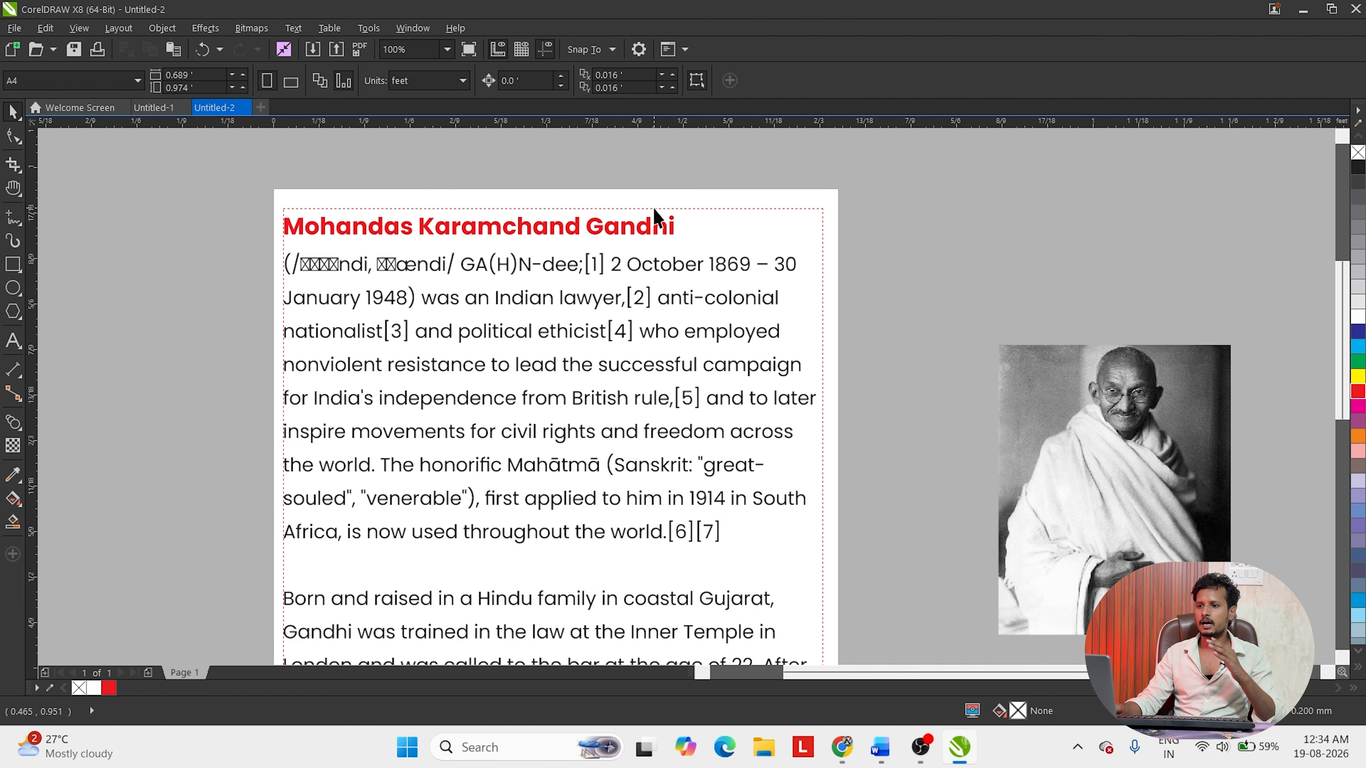
{"action": "scroll", "coordinate": [655, 219], "scroll_direction": "up", "scroll_amount": 4}
{"action": "scroll", "coordinate": [1081, 218], "scroll_direction": "down", "scroll_amount": 4}
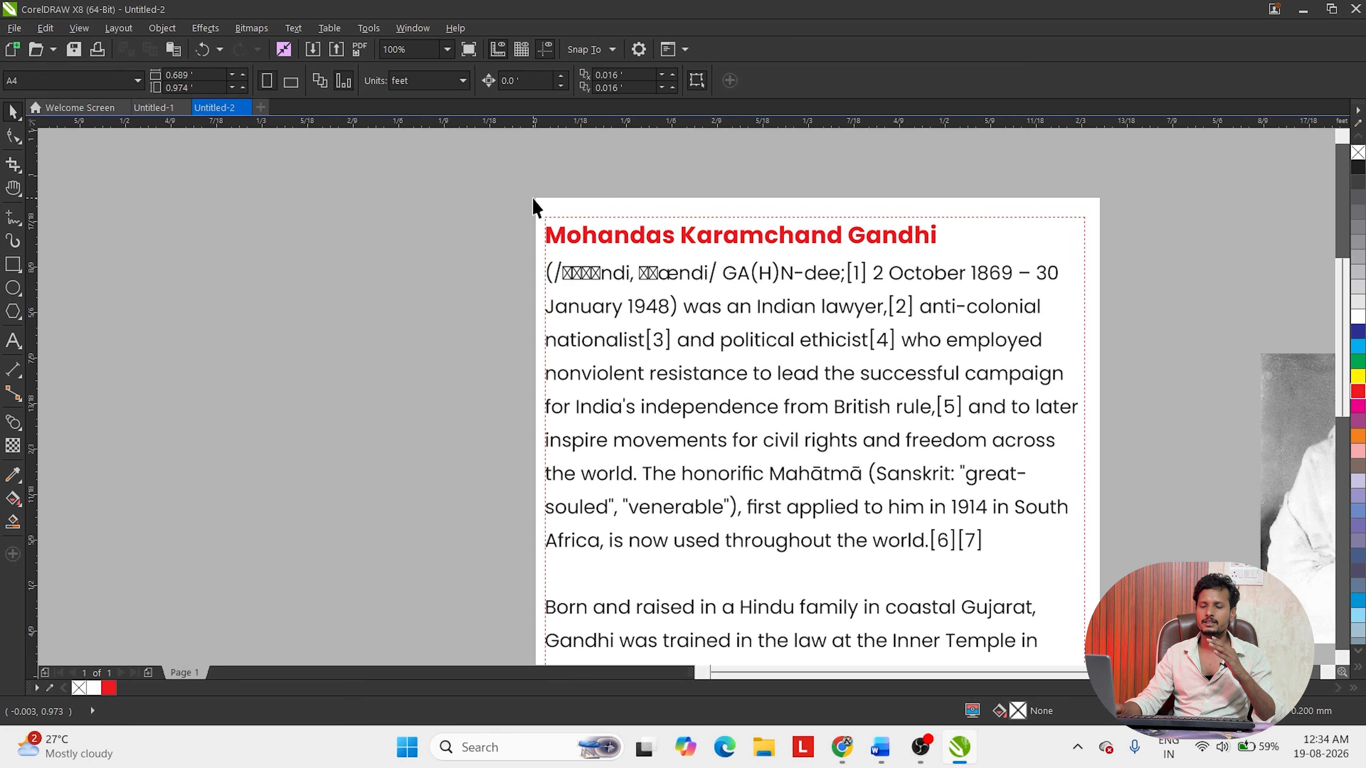
{"action": "scroll", "coordinate": [533, 203], "scroll_direction": "down", "scroll_amount": 4}
{"action": "scroll", "coordinate": [540, 277], "scroll_direction": "up", "scroll_amount": 4}
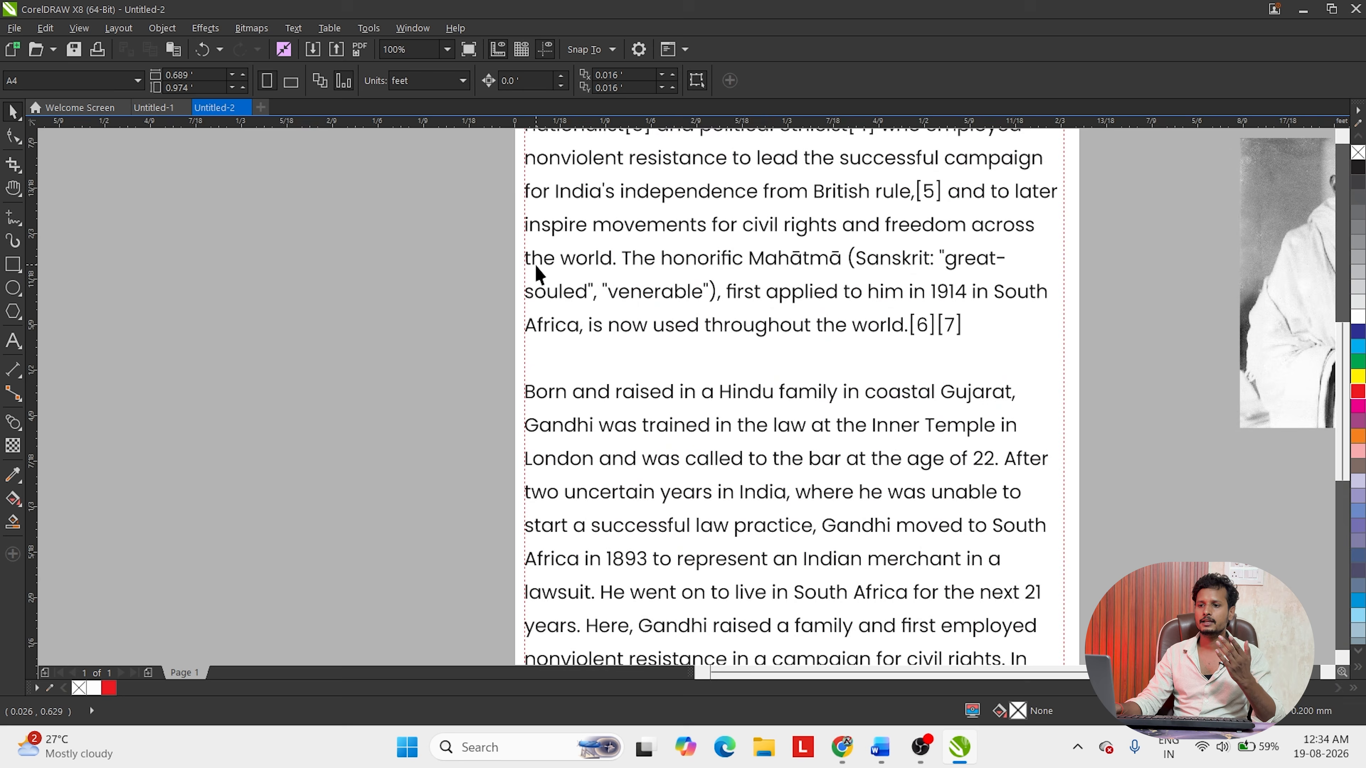
{"action": "scroll", "coordinate": [536, 268], "scroll_direction": "down", "scroll_amount": 2}
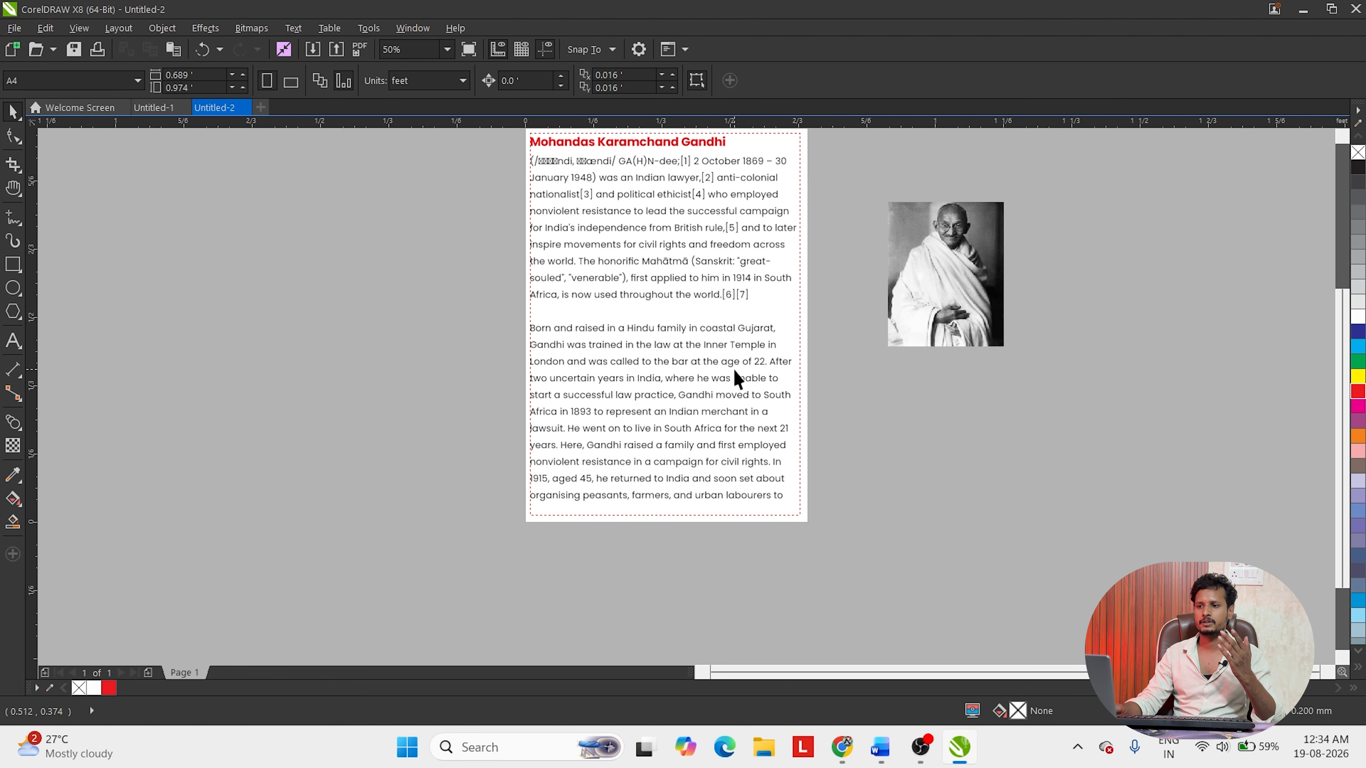
- Set the whole text frame's font size to 15 pt and inspect the frame's outline up close
{"action": "left_click", "coordinate": [730, 380]}
{"action": "scroll", "coordinate": [710, 419], "scroll_direction": "up", "scroll_amount": 2}
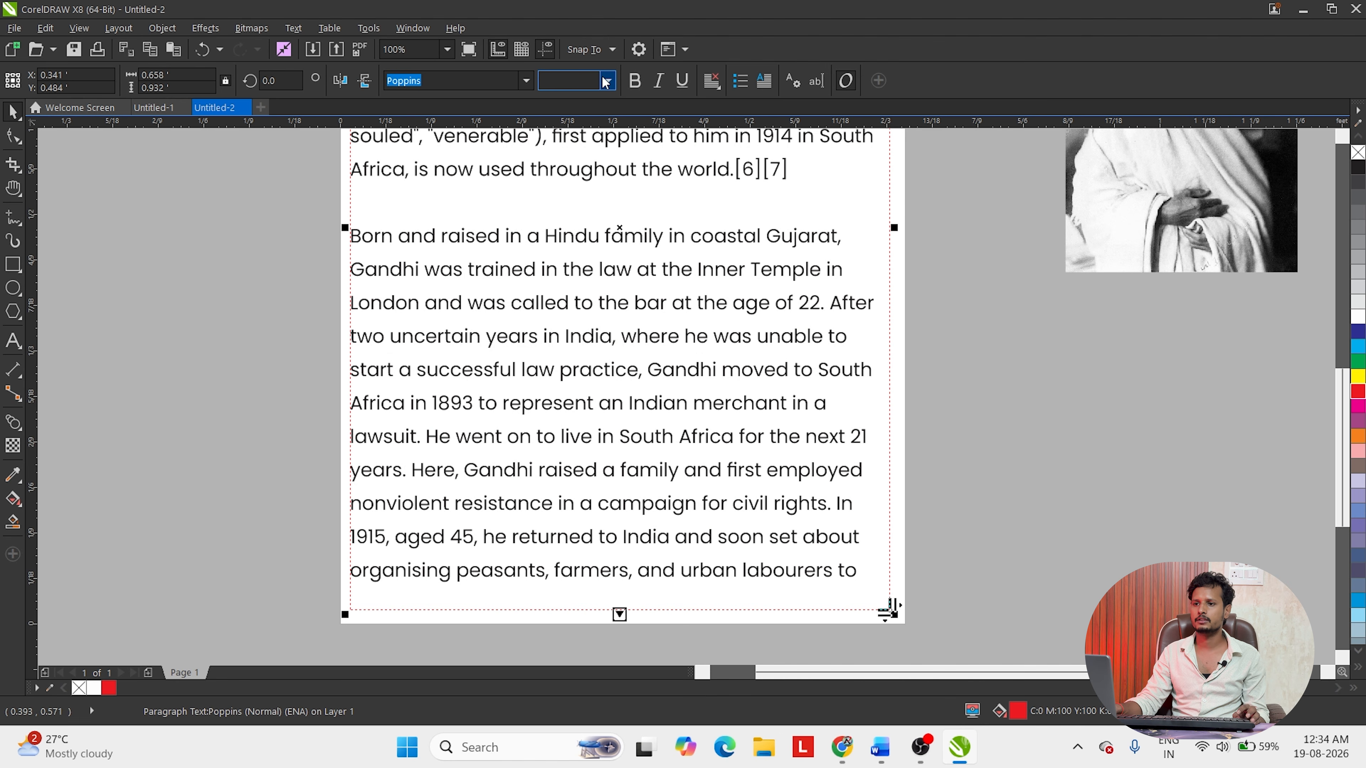
{"action": "type", "text": "15"}
{"action": "key", "text": "Return"}
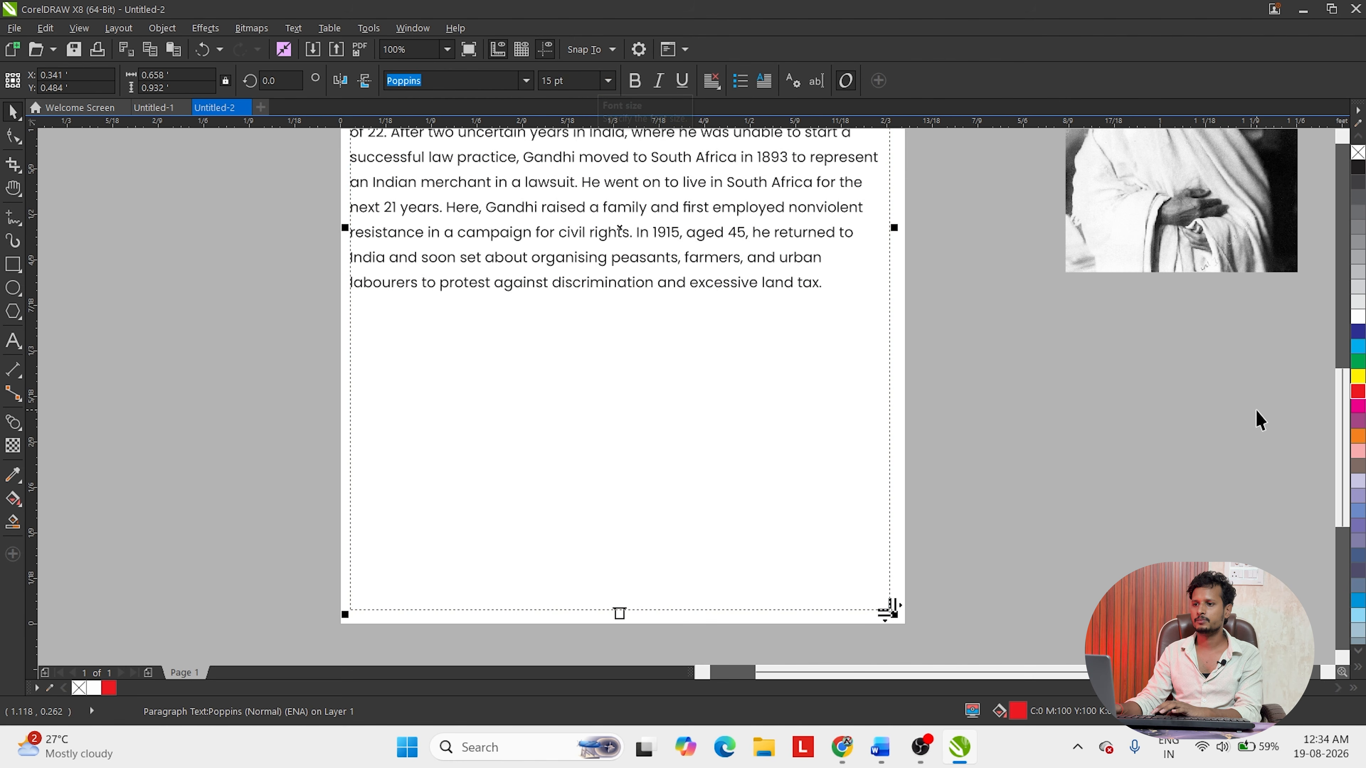
{"action": "left_click", "coordinate": [1242, 415]}
{"action": "scroll", "coordinate": [918, 274], "scroll_direction": "up", "scroll_amount": 2}
{"action": "scroll", "coordinate": [805, 290], "scroll_direction": "up", "scroll_amount": 2}
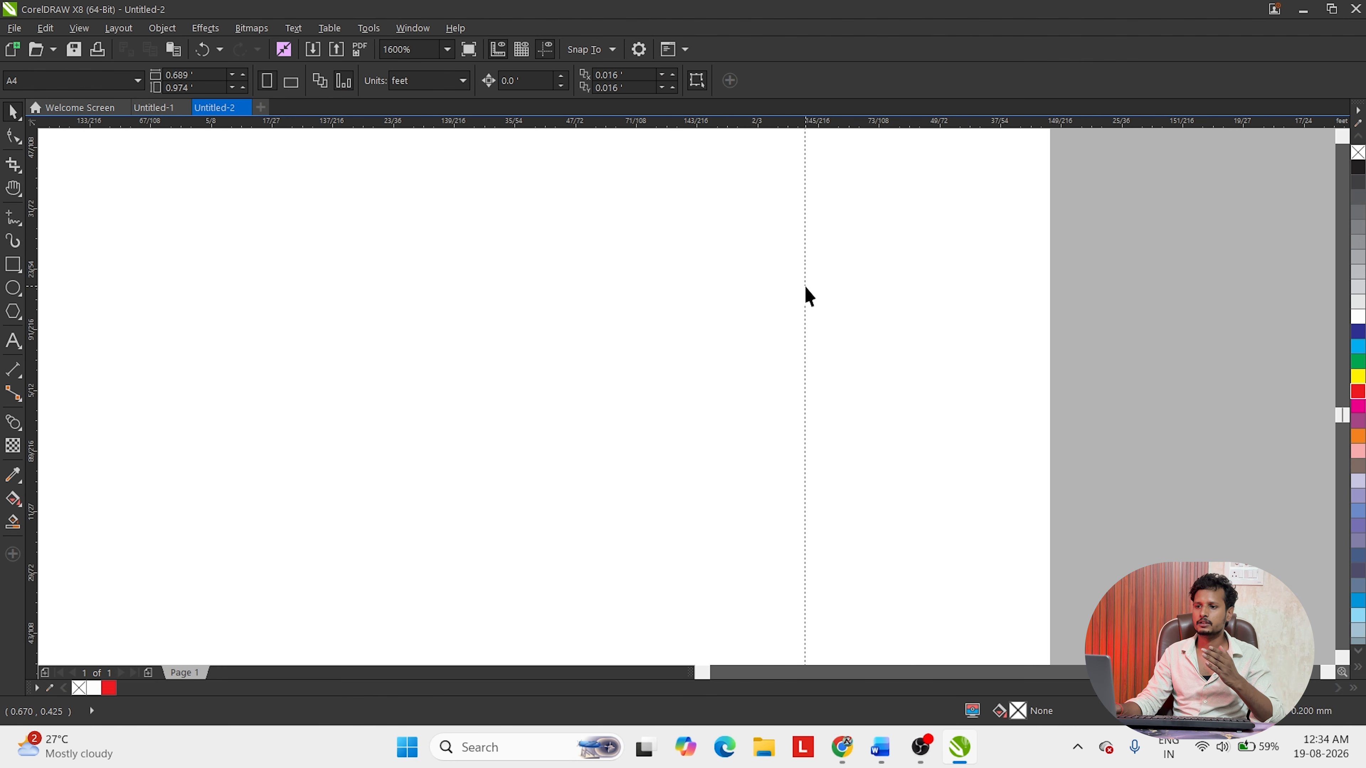
{"action": "scroll", "coordinate": [808, 290], "scroll_direction": "down", "scroll_amount": 5}
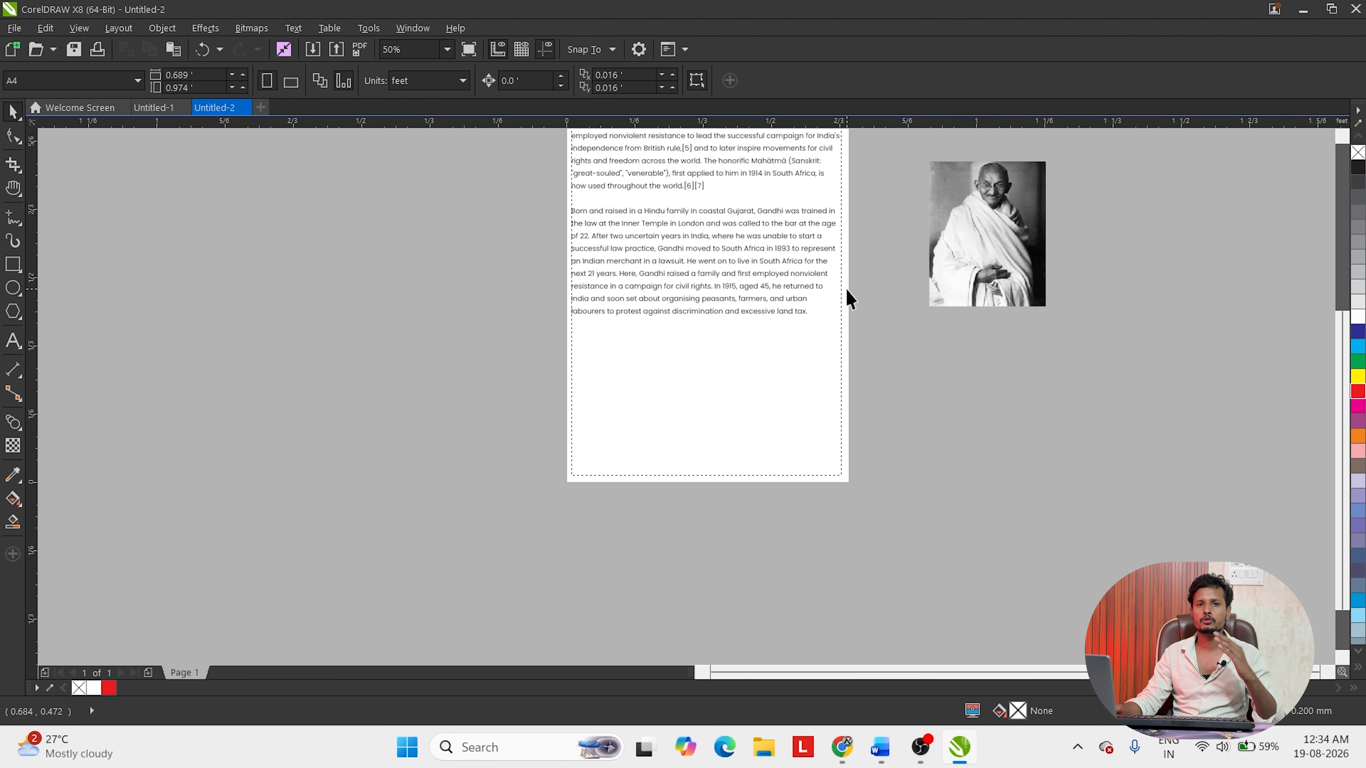
- Set the whole text frame's font size to 20 pt and inspect the outline at its lower end
{"action": "left_click", "coordinate": [737, 293]}
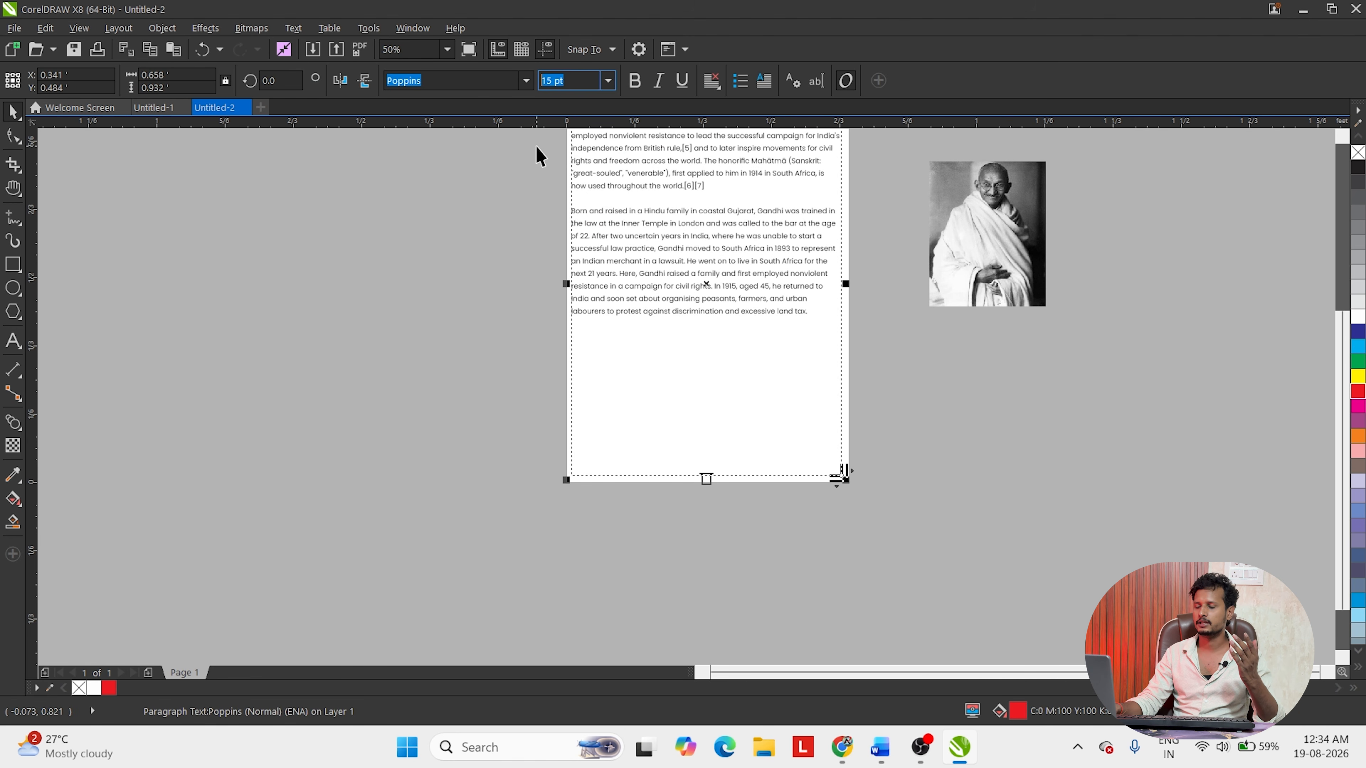
{"action": "type", "text": "20"}
{"action": "key", "text": "Return"}
{"action": "left_click", "coordinate": [888, 579]}
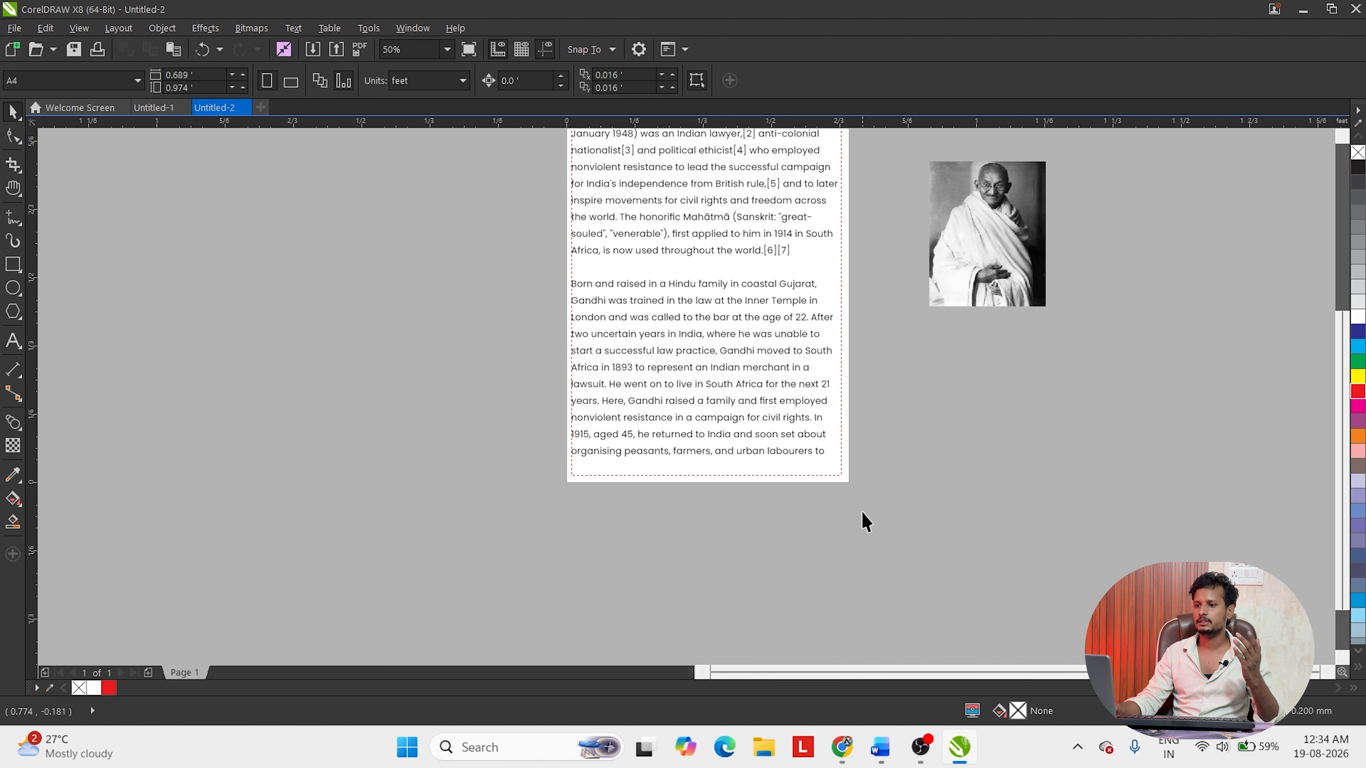
{"action": "scroll", "coordinate": [812, 430], "scroll_direction": "up", "scroll_amount": 3}
{"action": "scroll", "coordinate": [840, 425], "scroll_direction": "down", "scroll_amount": 3}
{"action": "scroll", "coordinate": [795, 439], "scroll_direction": "up", "scroll_amount": 2}
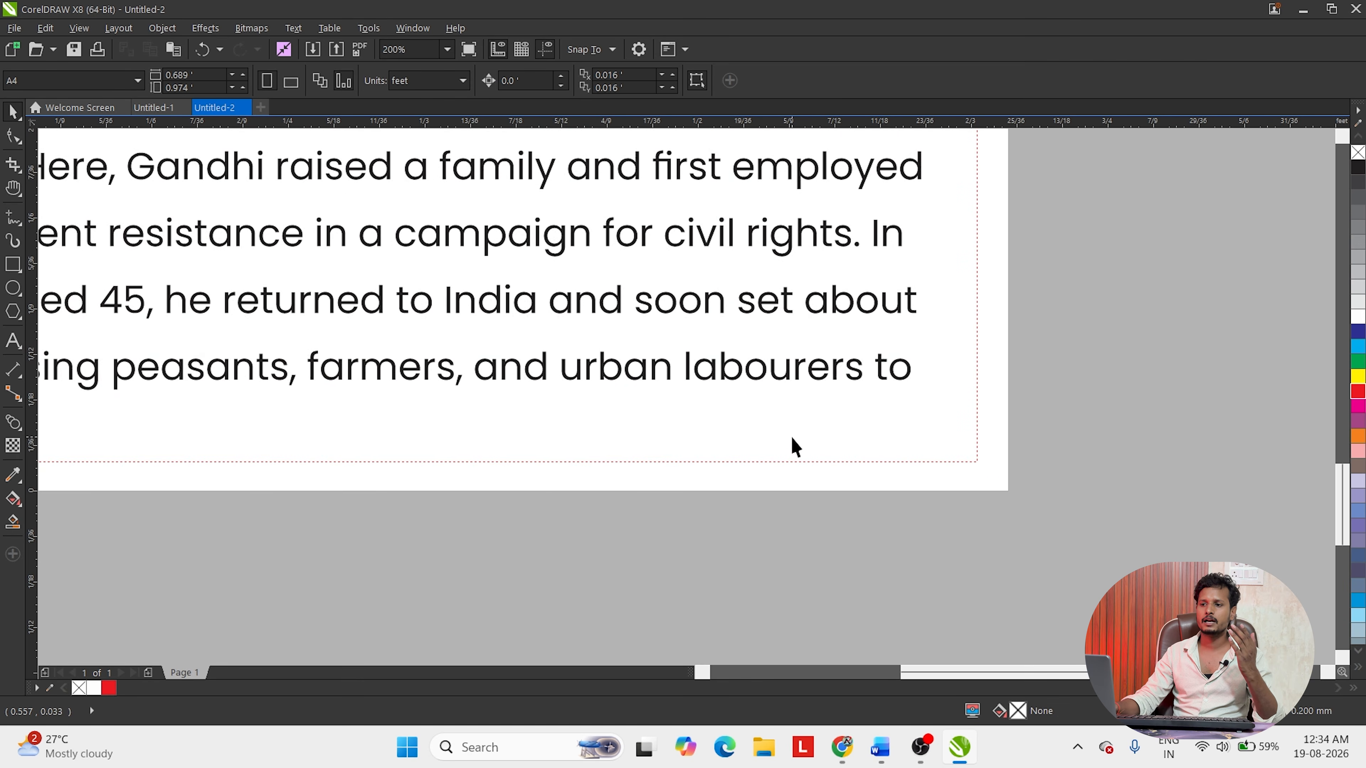
{"action": "scroll", "coordinate": [829, 385], "scroll_direction": "down", "scroll_amount": 2}
{"action": "scroll", "coordinate": [760, 400], "scroll_direction": "up", "scroll_amount": 1}
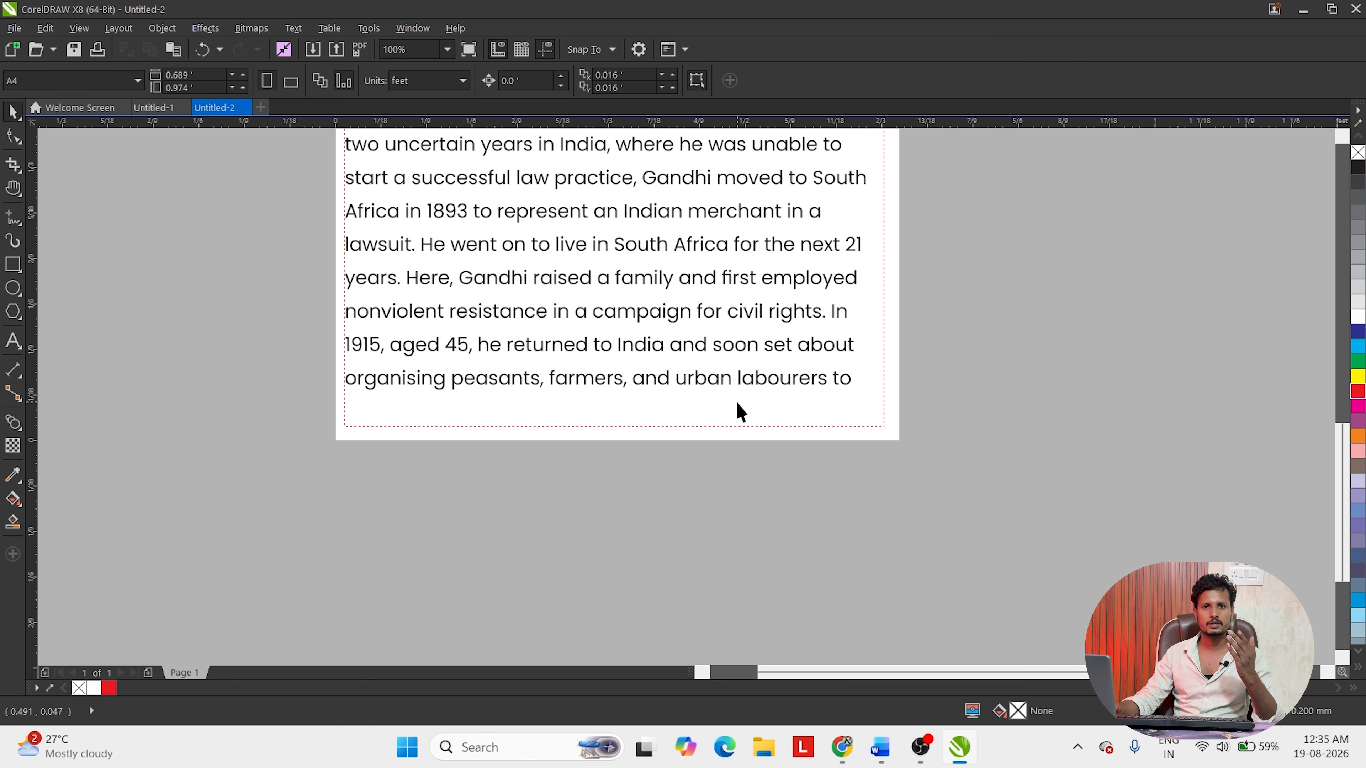
- Try extending the text frame downward to about 0.97 ft and 0.95 ft high, undoing each attempt
{"action": "left_click", "coordinate": [727, 374]}
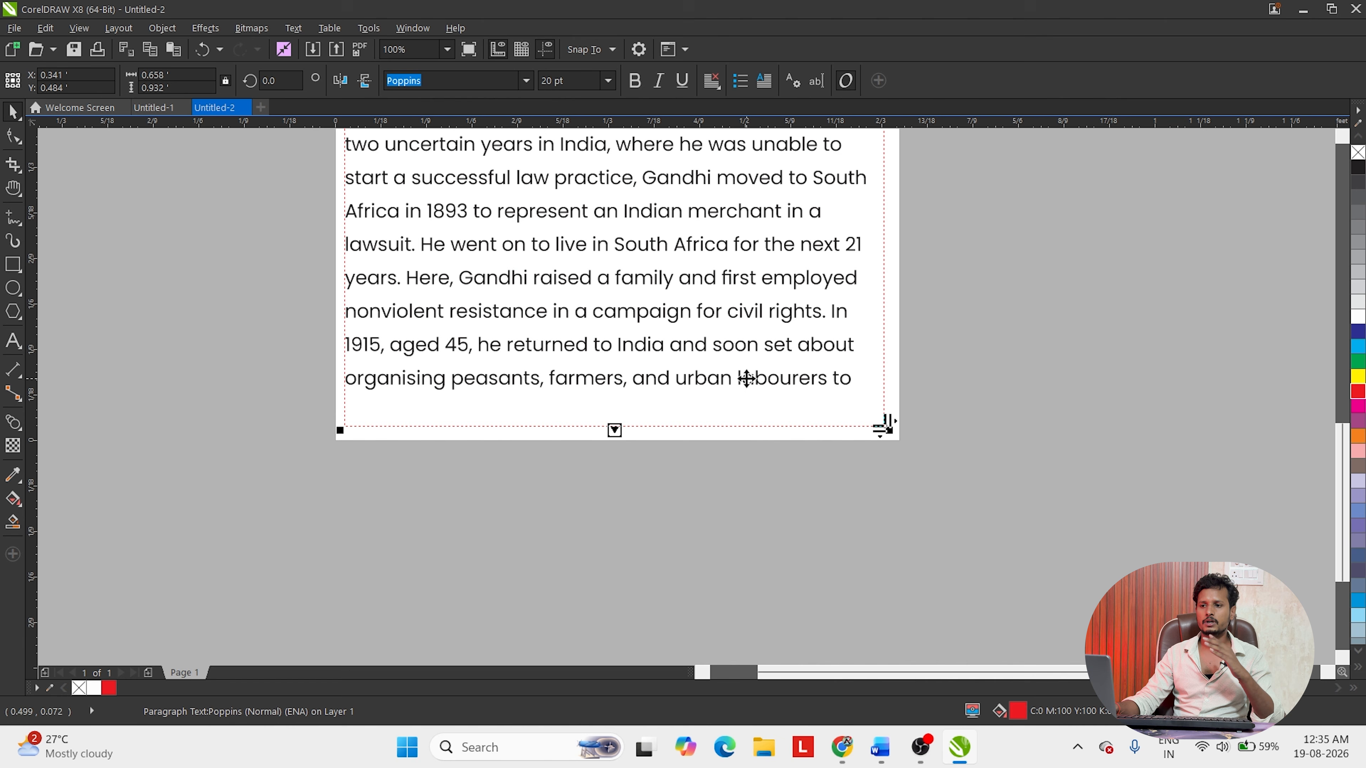
{"action": "left_click_drag", "start_coordinate": [614, 431], "coordinate": [624, 482]}
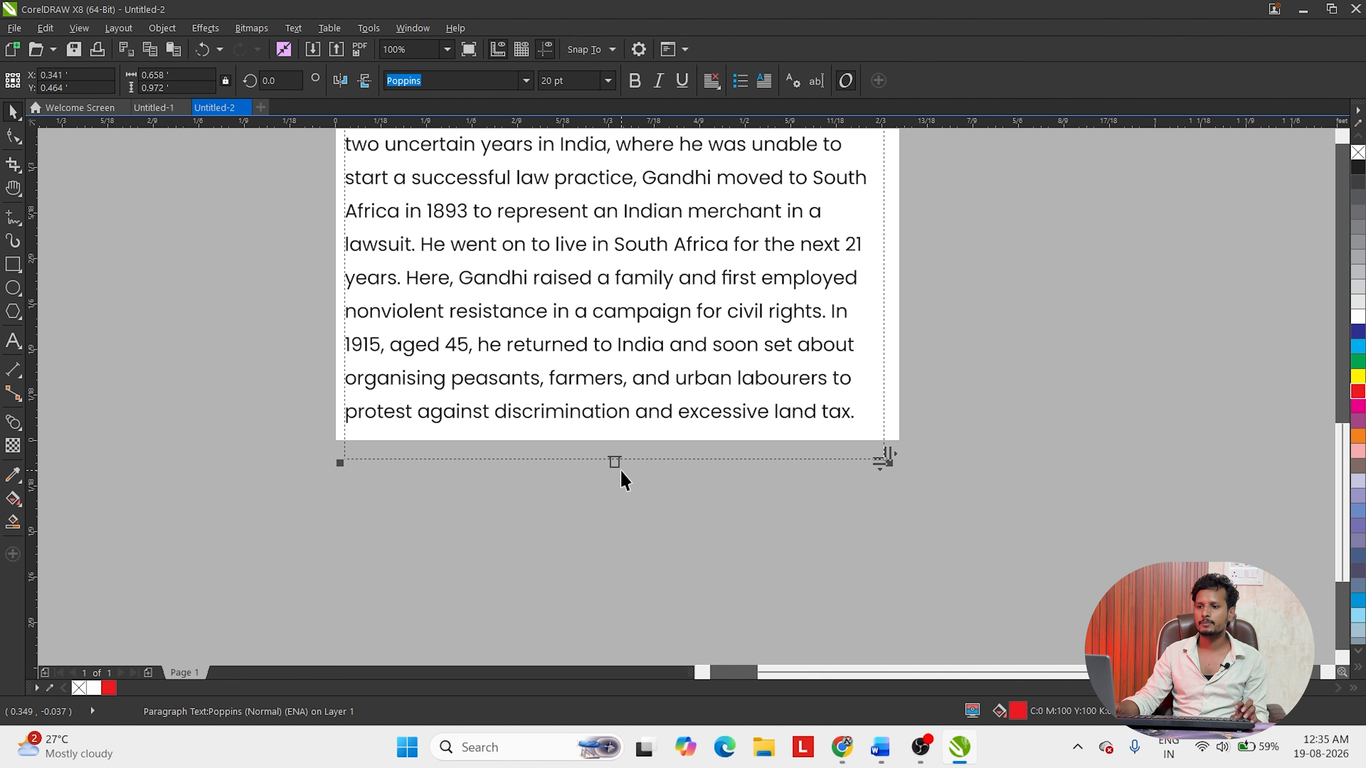
{"action": "key", "text": "ctrl+z"}
{"action": "left_click_drag", "start_coordinate": [614, 431], "coordinate": [616, 444]}
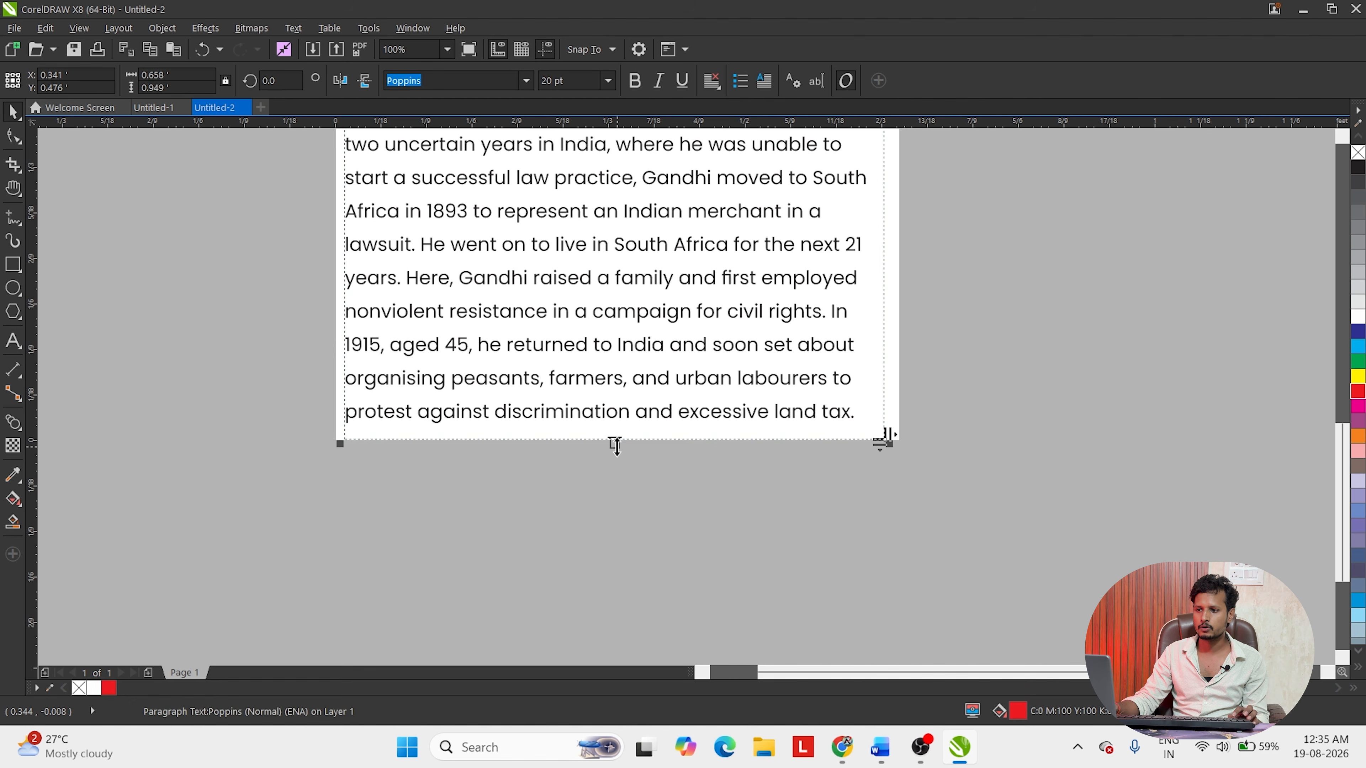
{"action": "scroll", "coordinate": [616, 445], "scroll_direction": "up", "scroll_amount": 2}
{"action": "key", "text": "ctrl+z"}
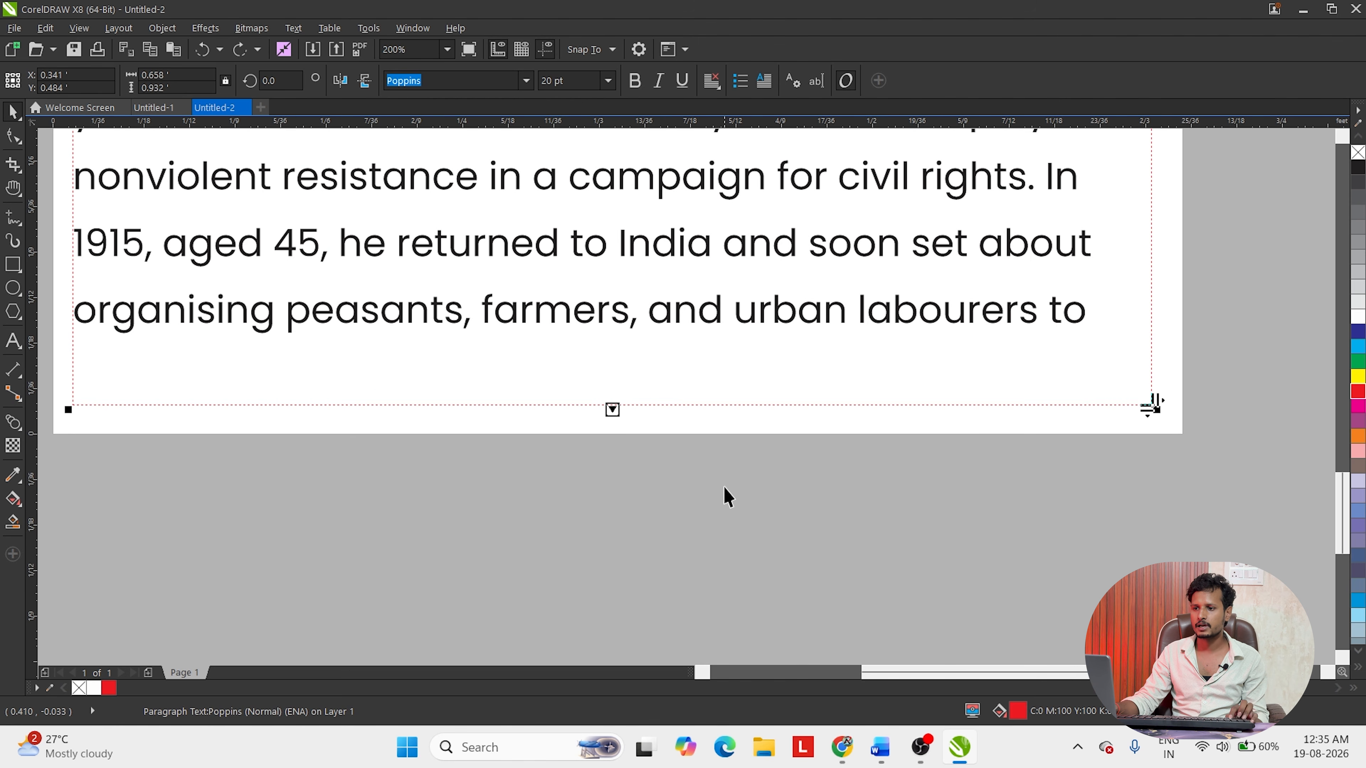
- Extend the text frame's lower edge to just above the page's bottom edge, making it about 0.947 ft high
{"action": "mouse_move", "coordinate": [612, 408]}
{"action": "left_mouse_down"}
{"action": "mouse_move", "coordinate": [625, 384]}
{"action": "mouse_move", "coordinate": [619, 430]}
{"action": "left_mouse_up"}
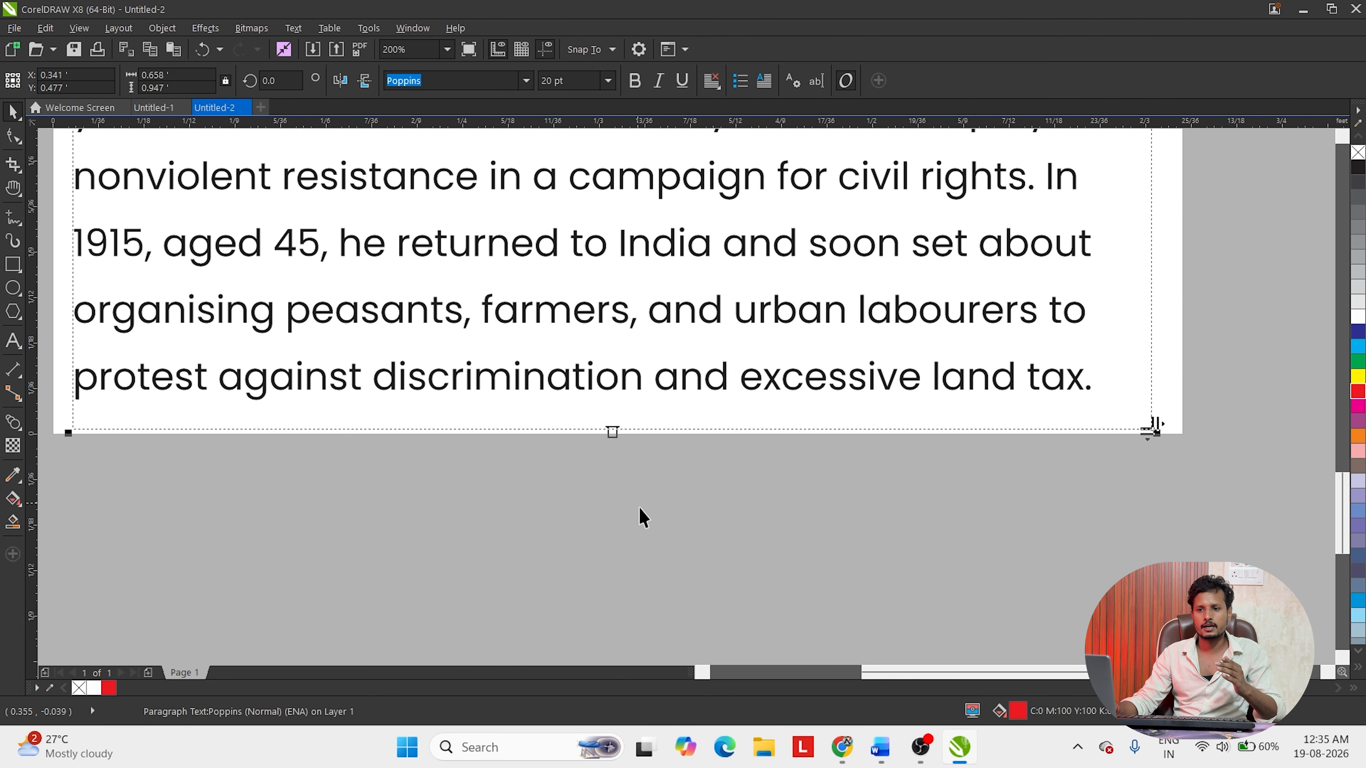
{"action": "left_click", "coordinate": [768, 509]}
{"action": "scroll", "coordinate": [1046, 437], "scroll_direction": "up", "scroll_amount": 6}
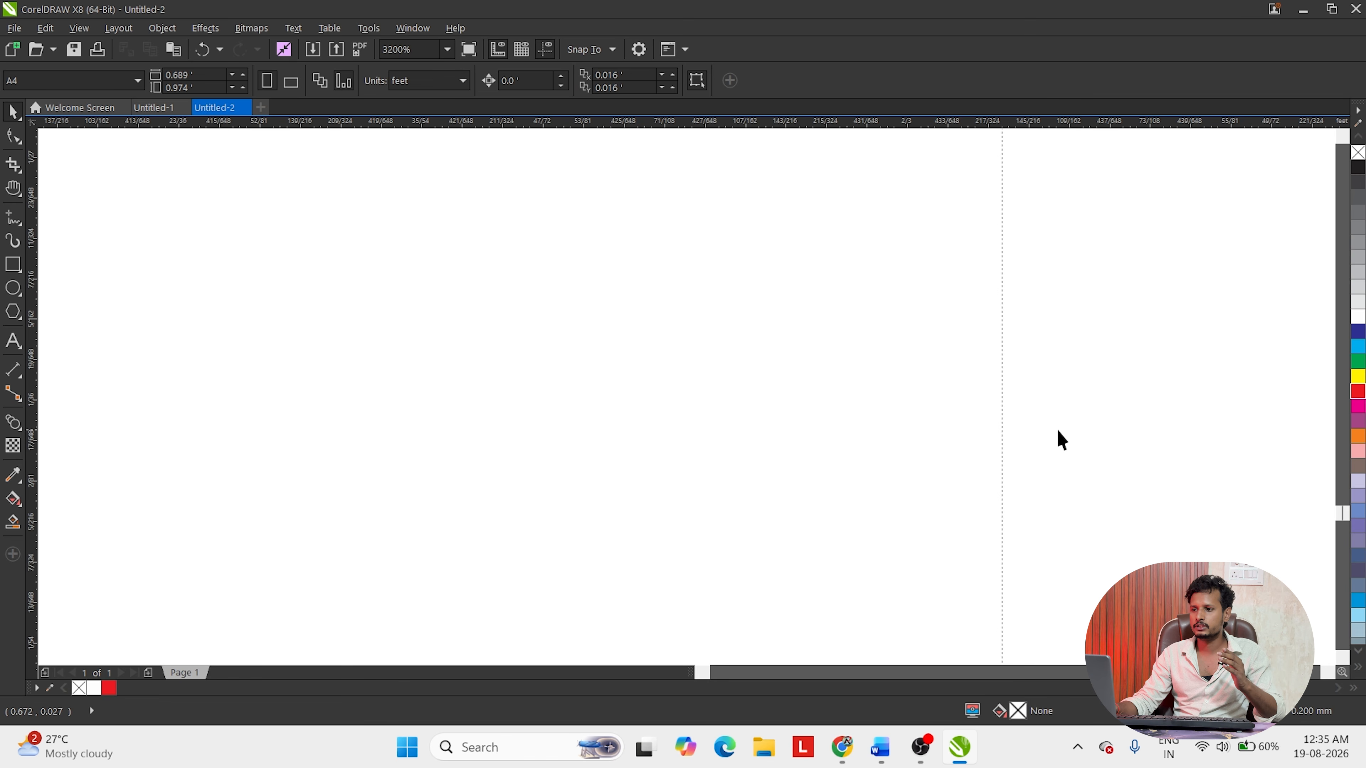
- Move the portrait photo from beside the page onto the upper-right part of the text frame, centred at about X 0.524 ft, Y 0.742 ft
{"action": "scroll", "coordinate": [1059, 440], "scroll_direction": "down", "scroll_amount": 6}
{"action": "scroll", "coordinate": [876, 385], "scroll_direction": "down", "scroll_amount": 2}
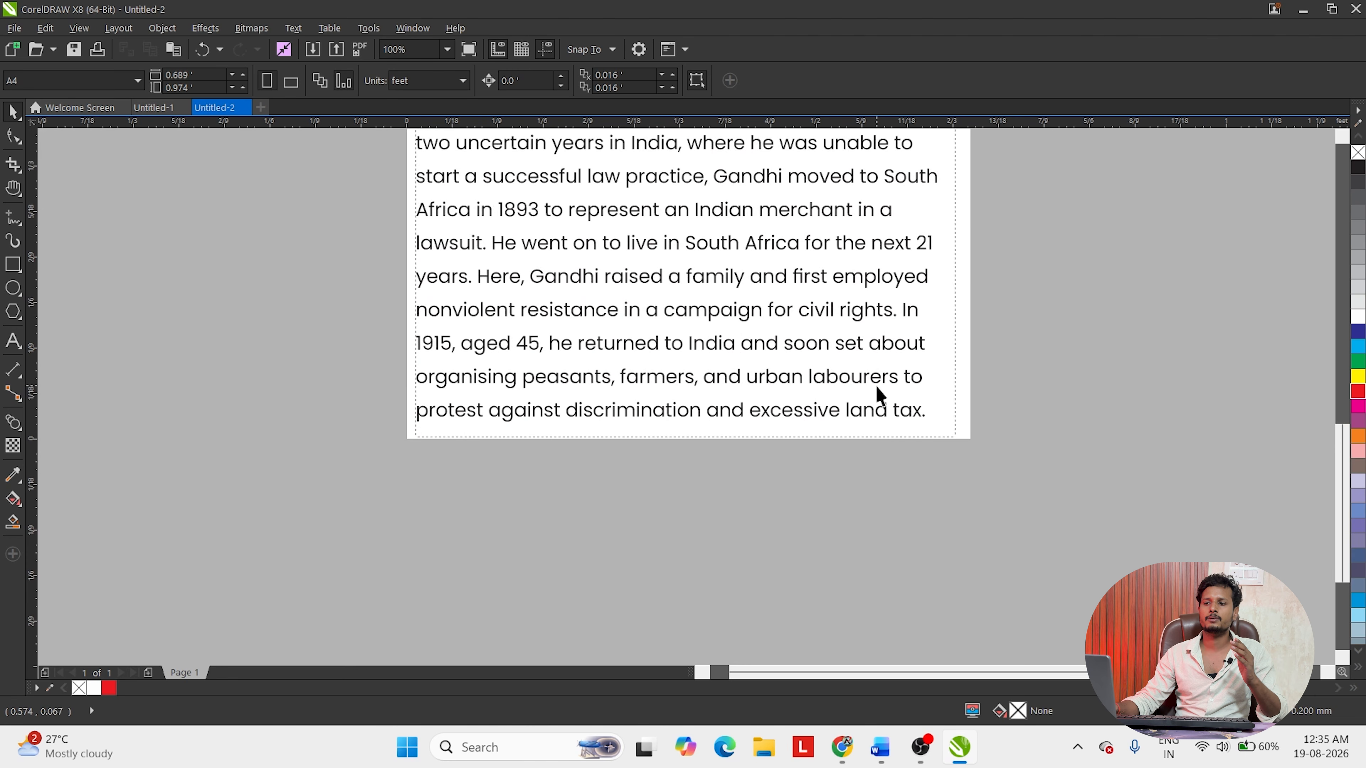
{"action": "scroll", "coordinate": [800, 428], "scroll_direction": "down", "scroll_amount": 2}
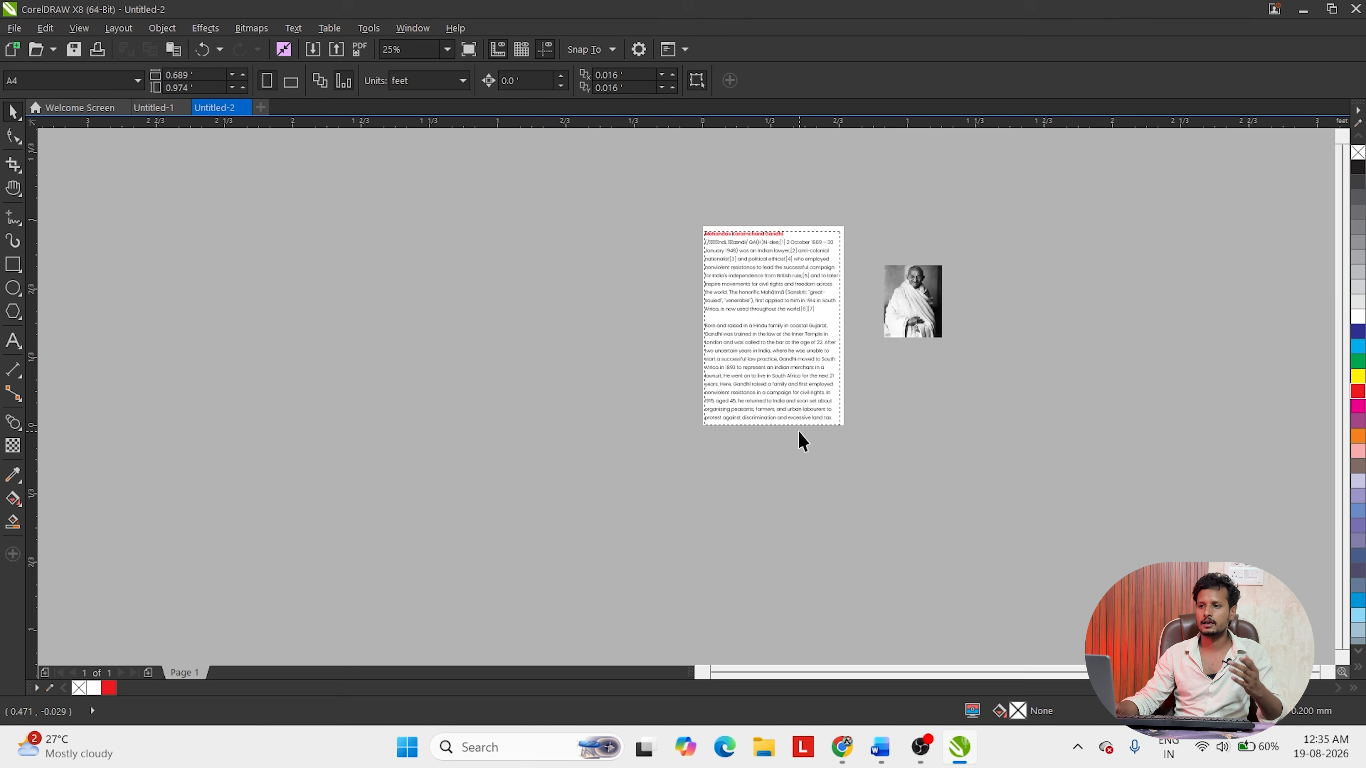
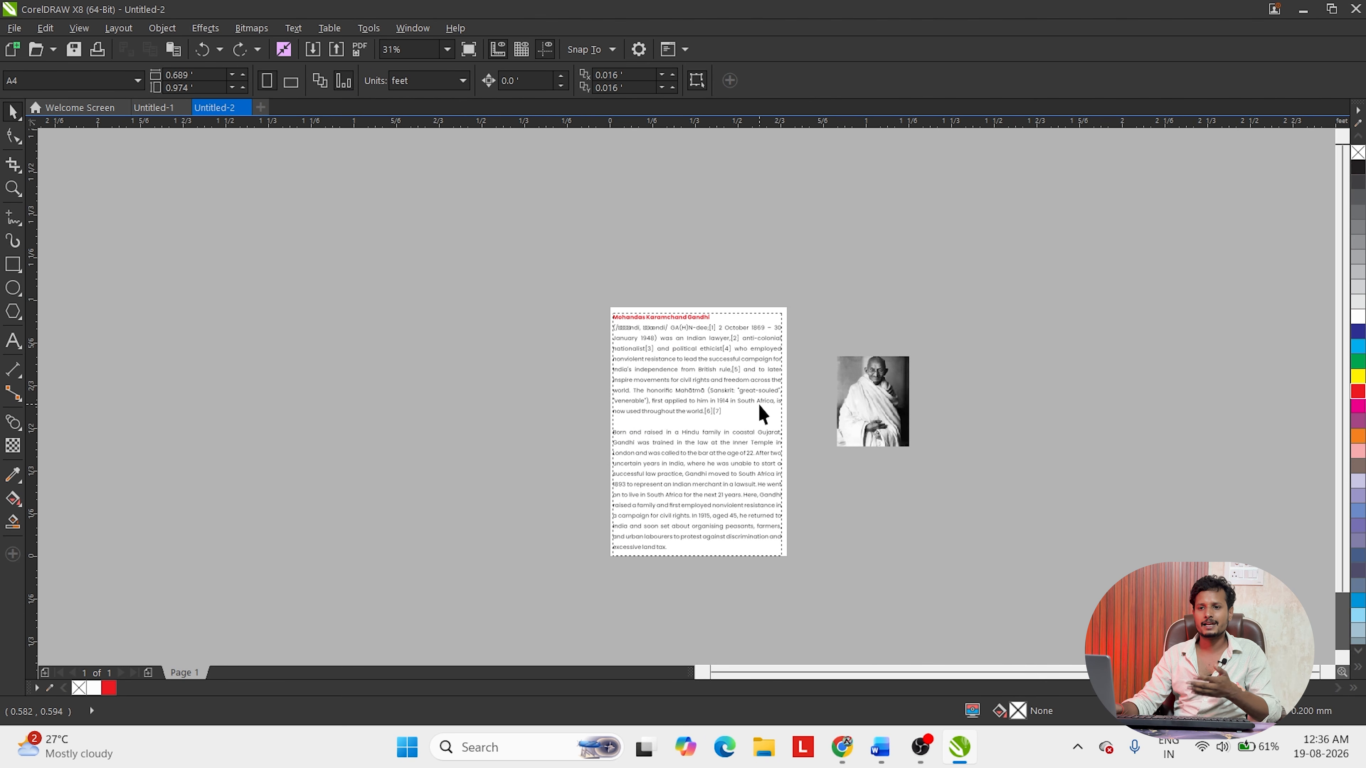
{"action": "scroll", "coordinate": [734, 452], "scroll_direction": "up", "scroll_amount": 3}
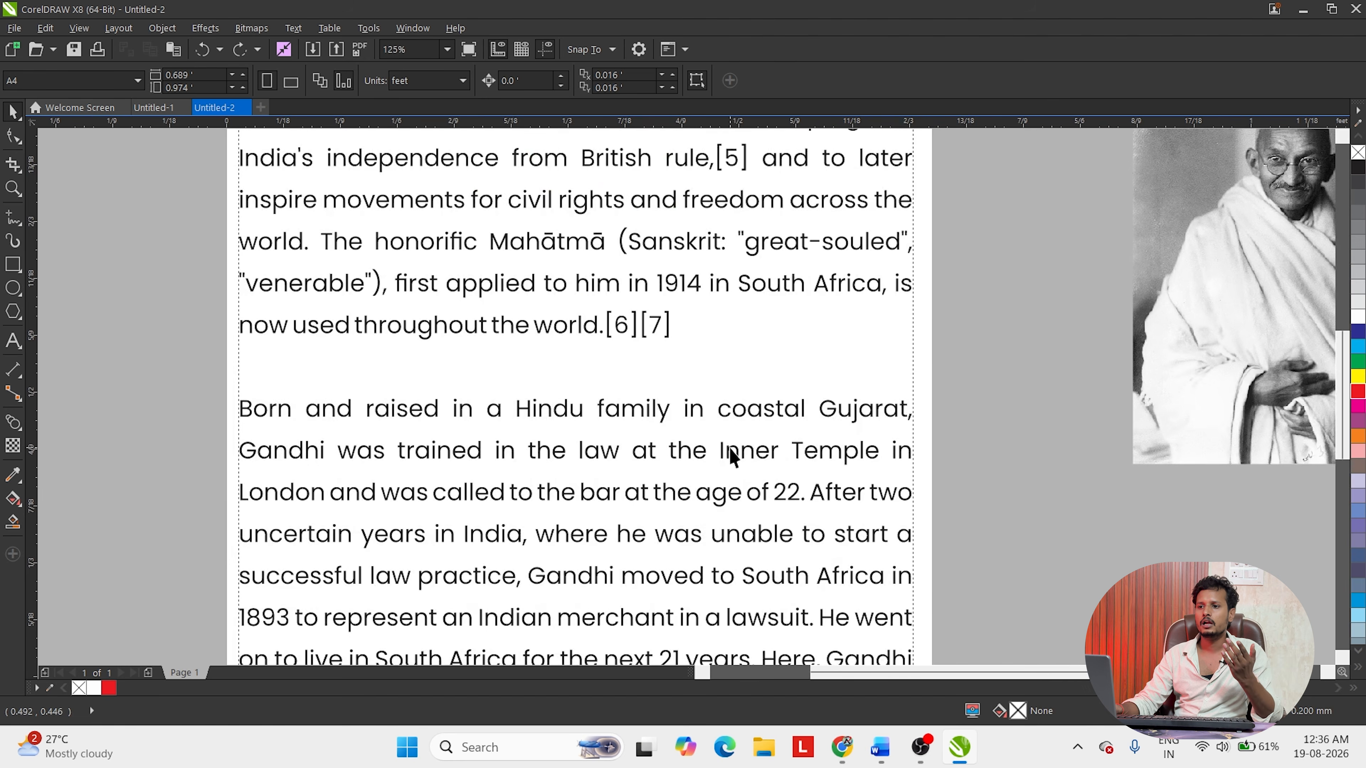
{"action": "scroll", "coordinate": [726, 457], "scroll_direction": "down", "scroll_amount": 3}
{"action": "scroll", "coordinate": [724, 458], "scroll_direction": "up", "scroll_amount": 2}
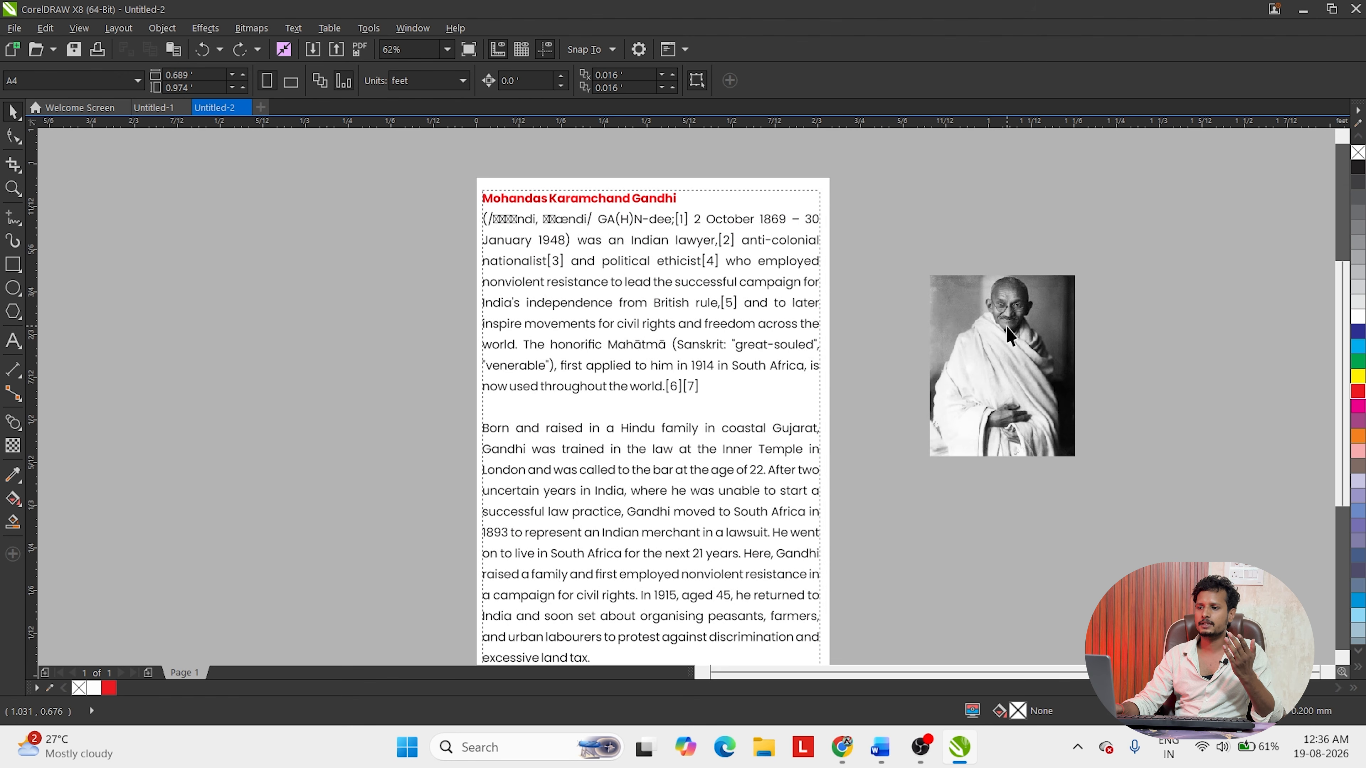
{"action": "left_click_drag", "start_coordinate": [1002, 339], "coordinate": [744, 262]}
{"action": "left_click", "coordinate": [923, 350]}
{"action": "scroll", "coordinate": [721, 269], "scroll_direction": "up", "scroll_amount": 2}
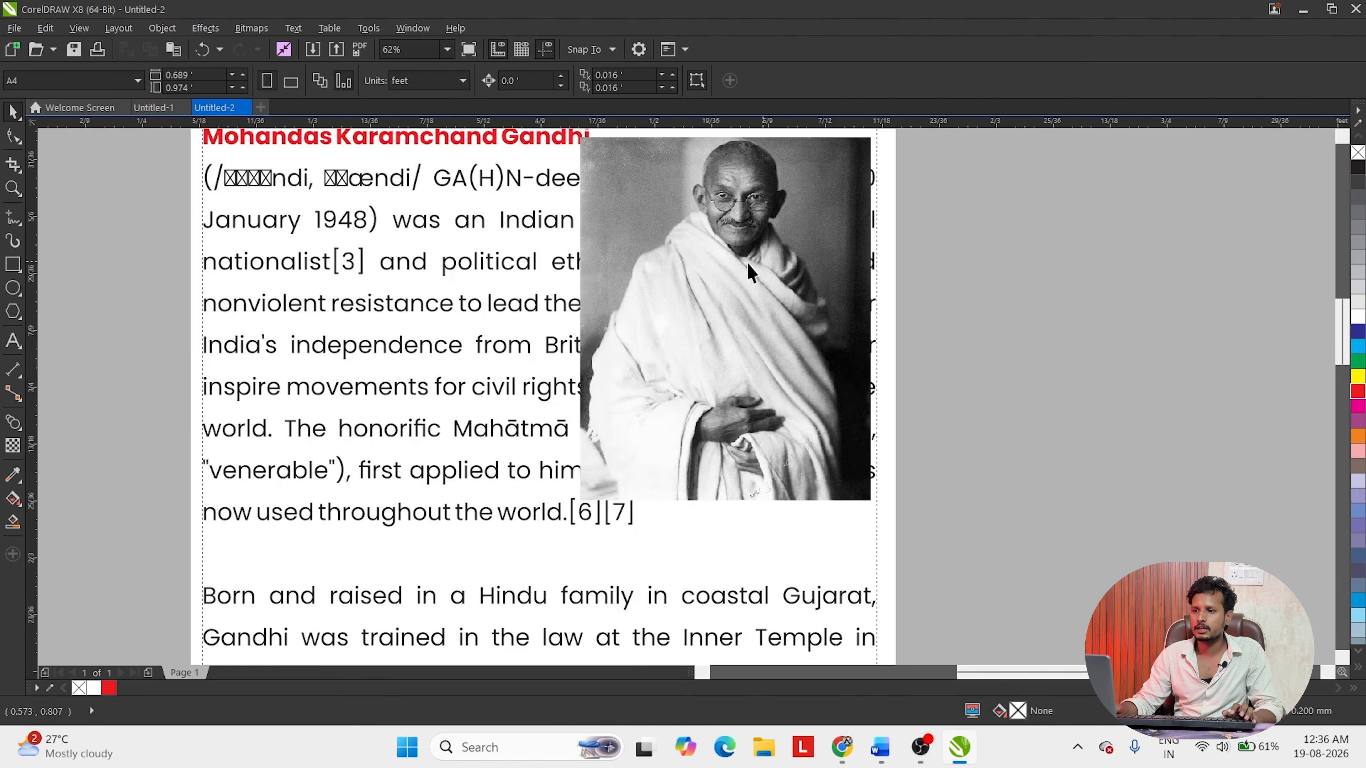
{"action": "scroll", "coordinate": [743, 311], "scroll_direction": "down", "scroll_amount": 2}
{"action": "left_click_drag", "start_coordinate": [742, 279], "coordinate": [743, 286]}
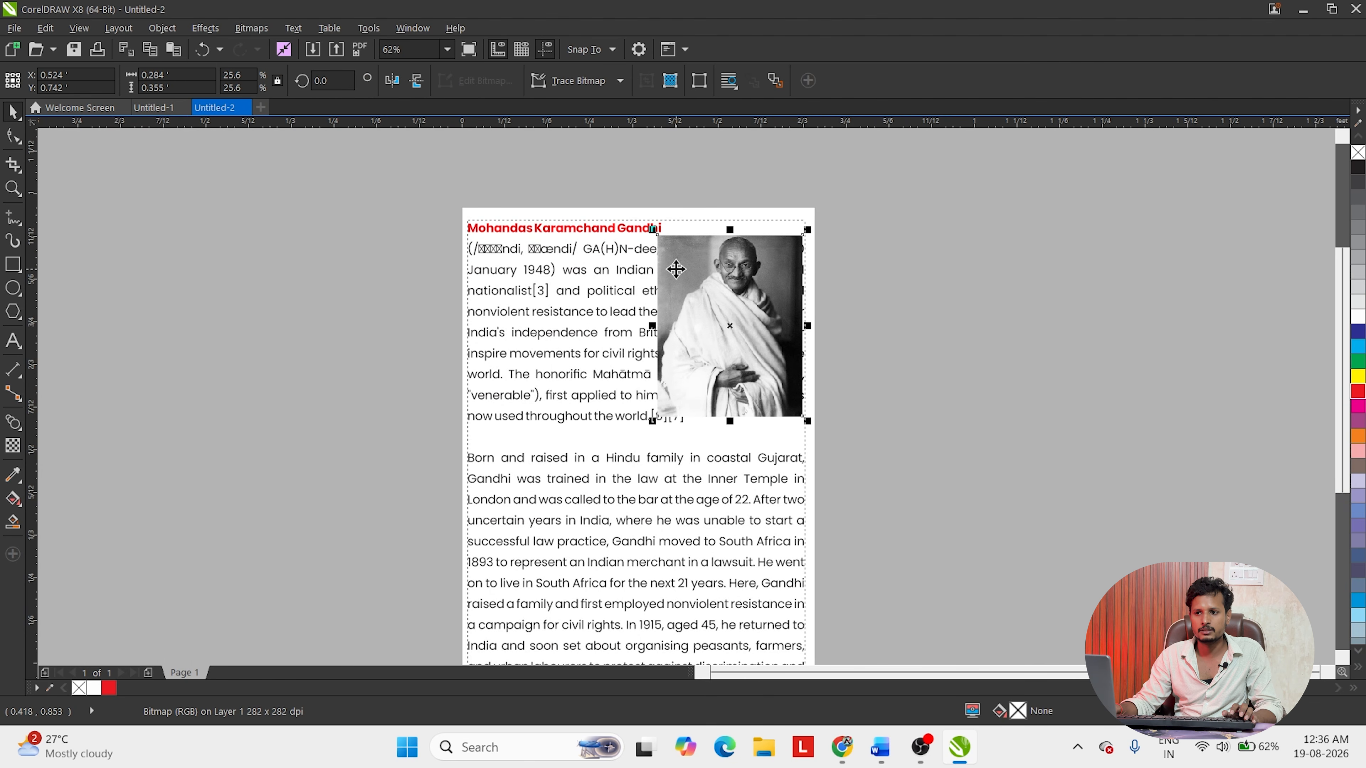
- Break the article's opening lines ahead of the portrait, ending them at "GA(H)–", "1869 – 30" and "was an Indian"
{"action": "double_click", "coordinate": [639, 253]}
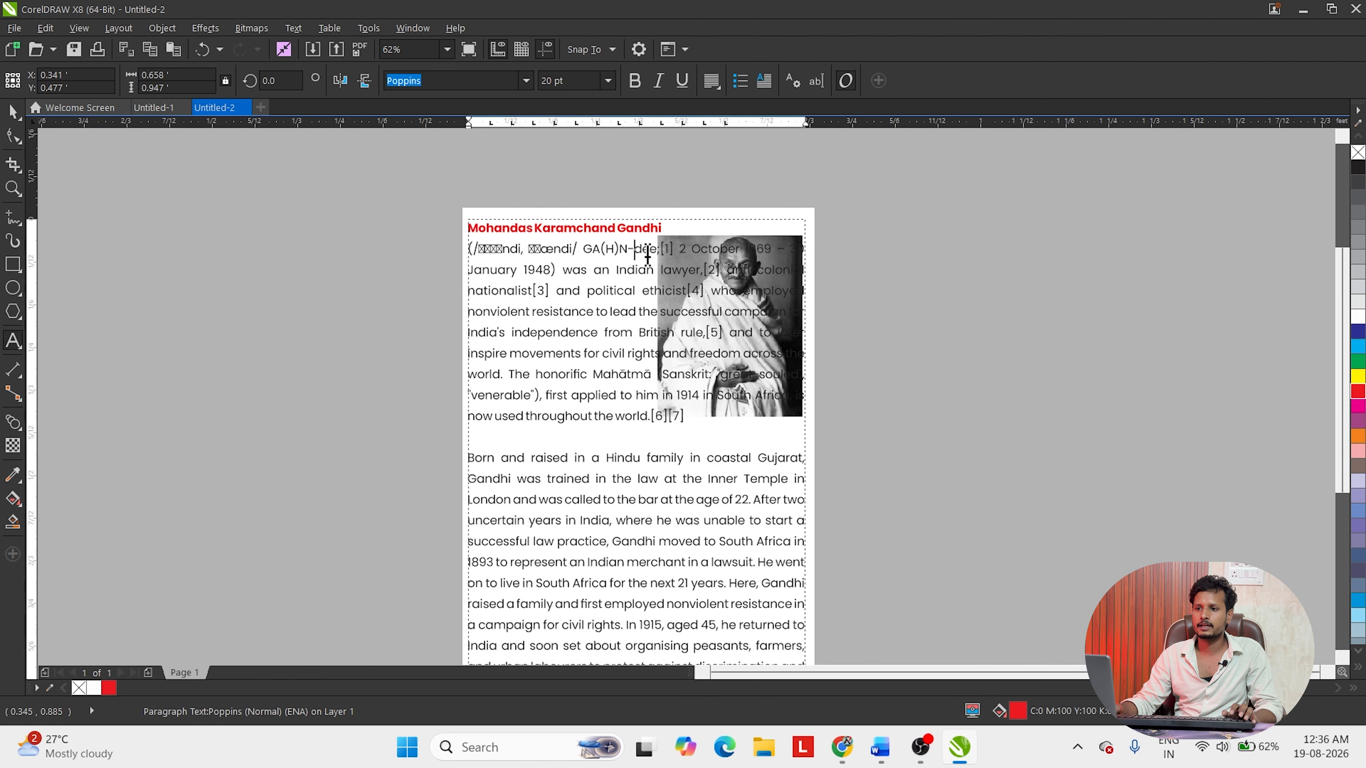
{"action": "scroll", "coordinate": [640, 257], "scroll_direction": "up", "scroll_amount": 2}
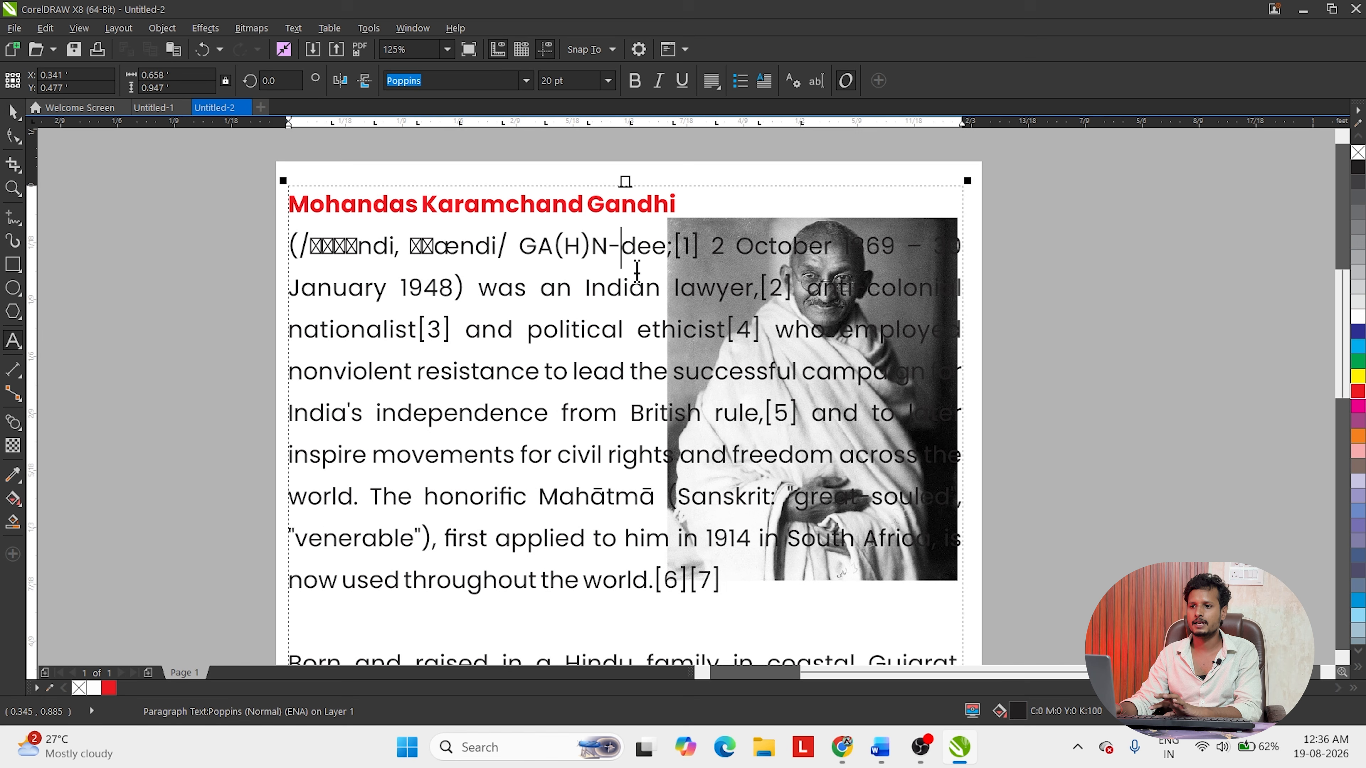
{"action": "key", "text": "Return"}
{"action": "left_click", "coordinate": [624, 290]}
{"action": "key", "text": "Return"}
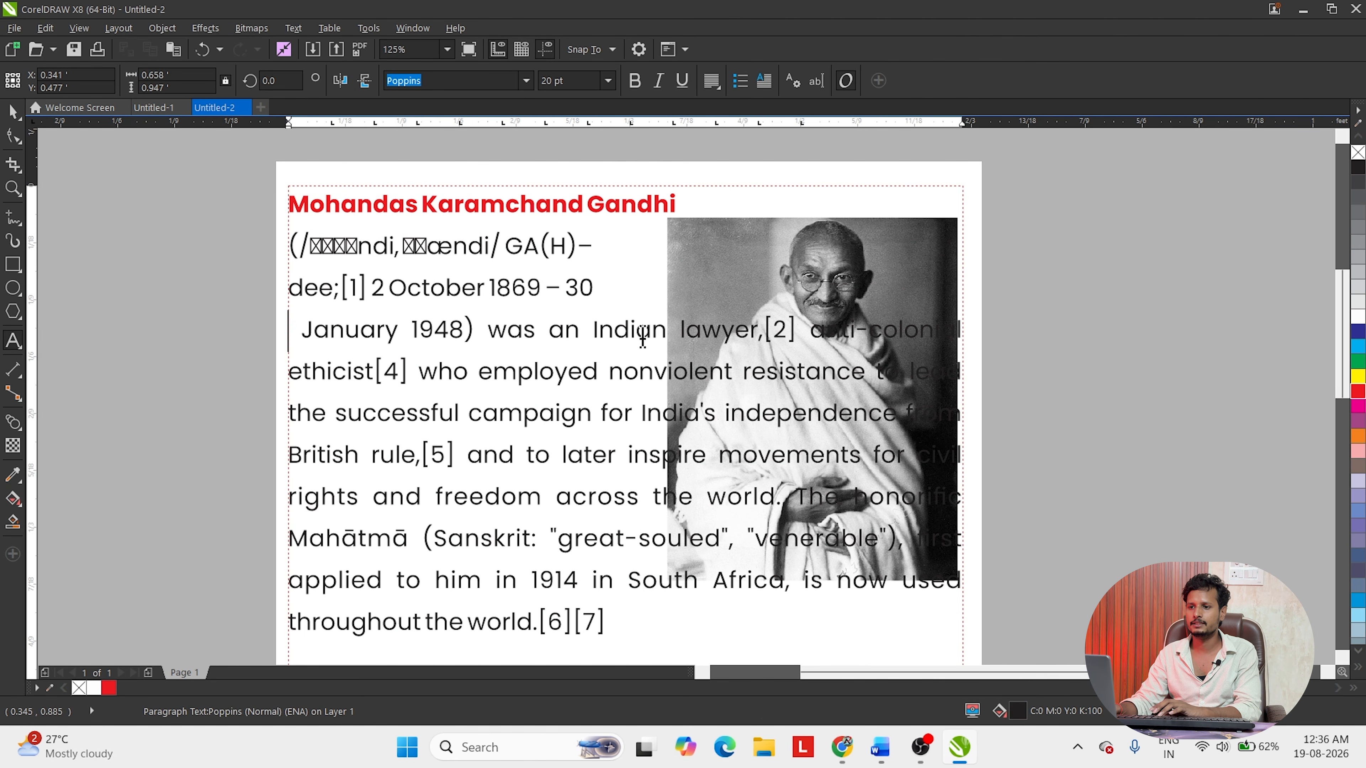
{"action": "left_click", "coordinate": [670, 336]}
{"action": "key", "text": "Return"}
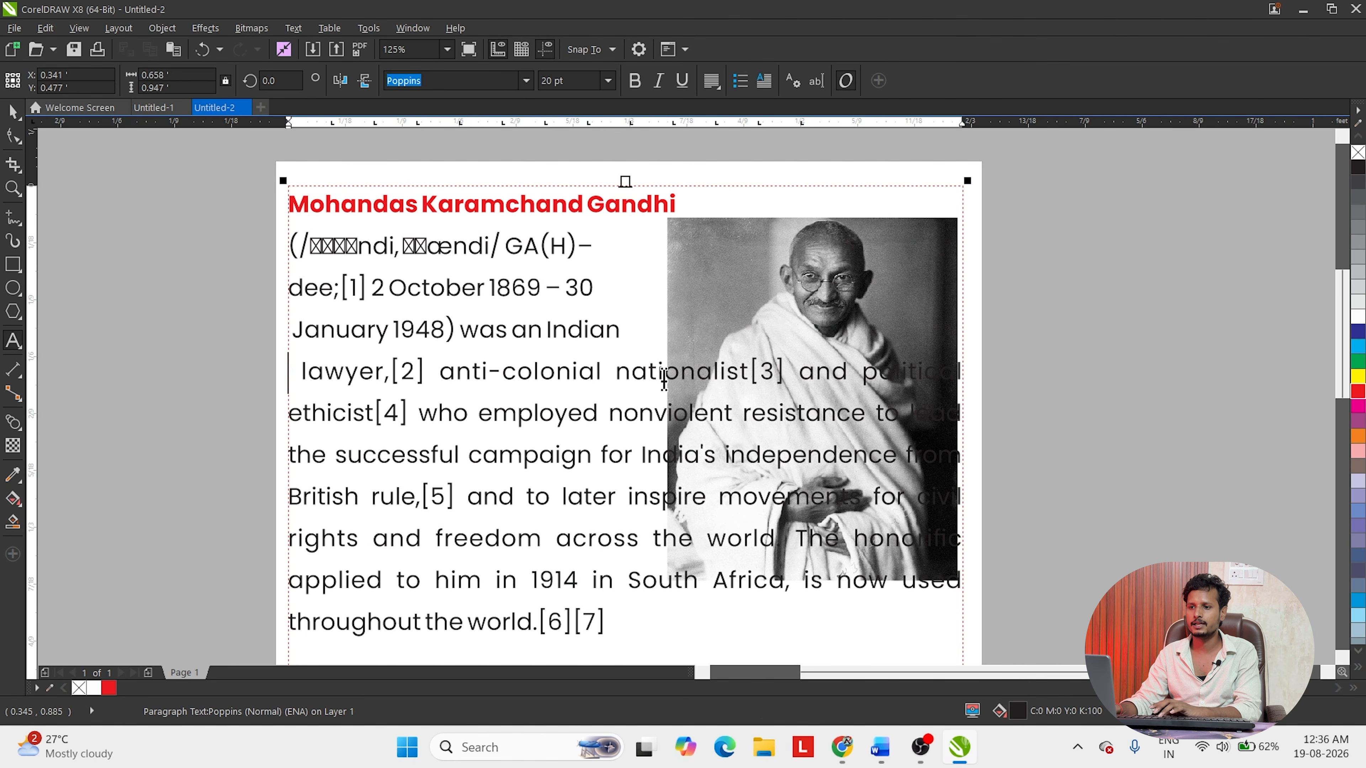
- Break the following lines beside the portrait after "anti-colonial", "and political" and "who employed"
{"action": "left_click", "coordinate": [619, 376]}
{"action": "key", "text": "Return"}
{"action": "left_click", "coordinate": [640, 414]}
{"action": "key", "text": "Return"}
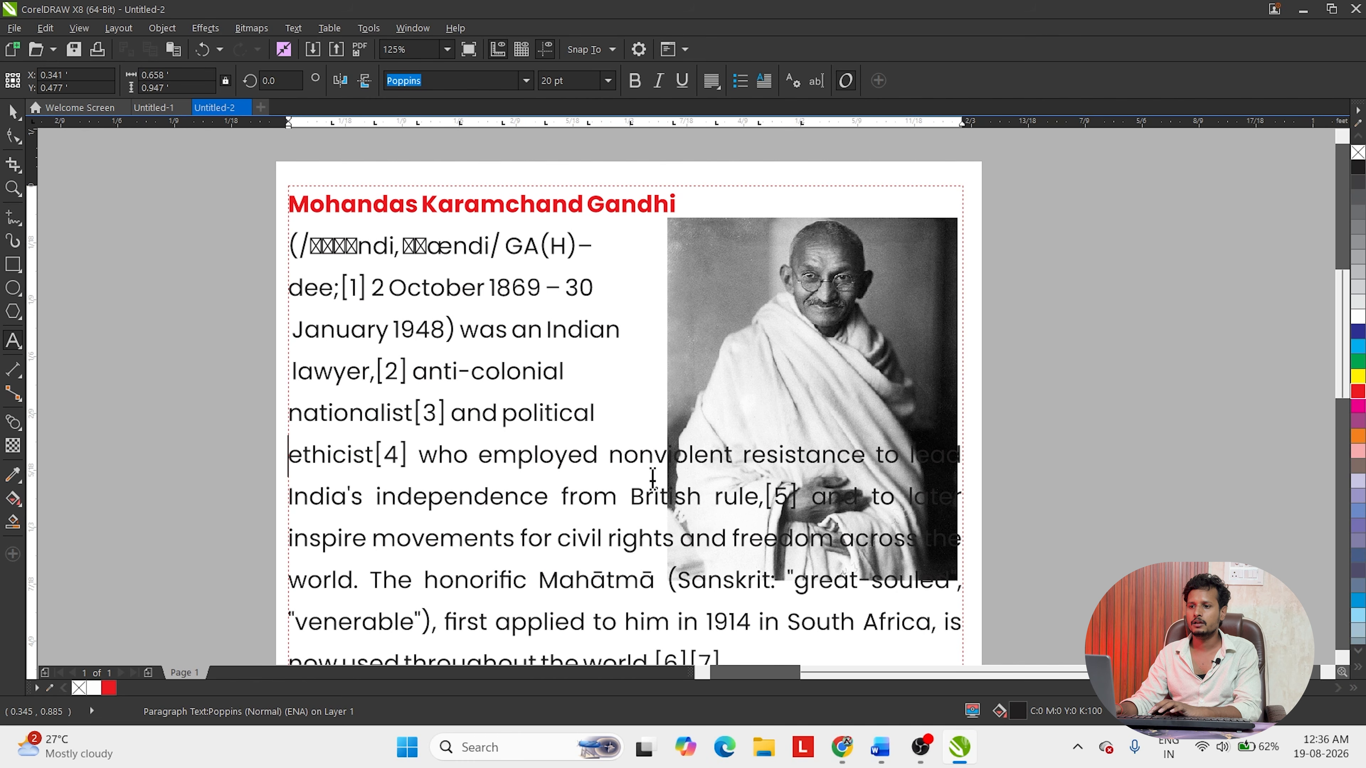
{"action": "left_click", "coordinate": [623, 457]}
{"action": "key", "text": "Return"}
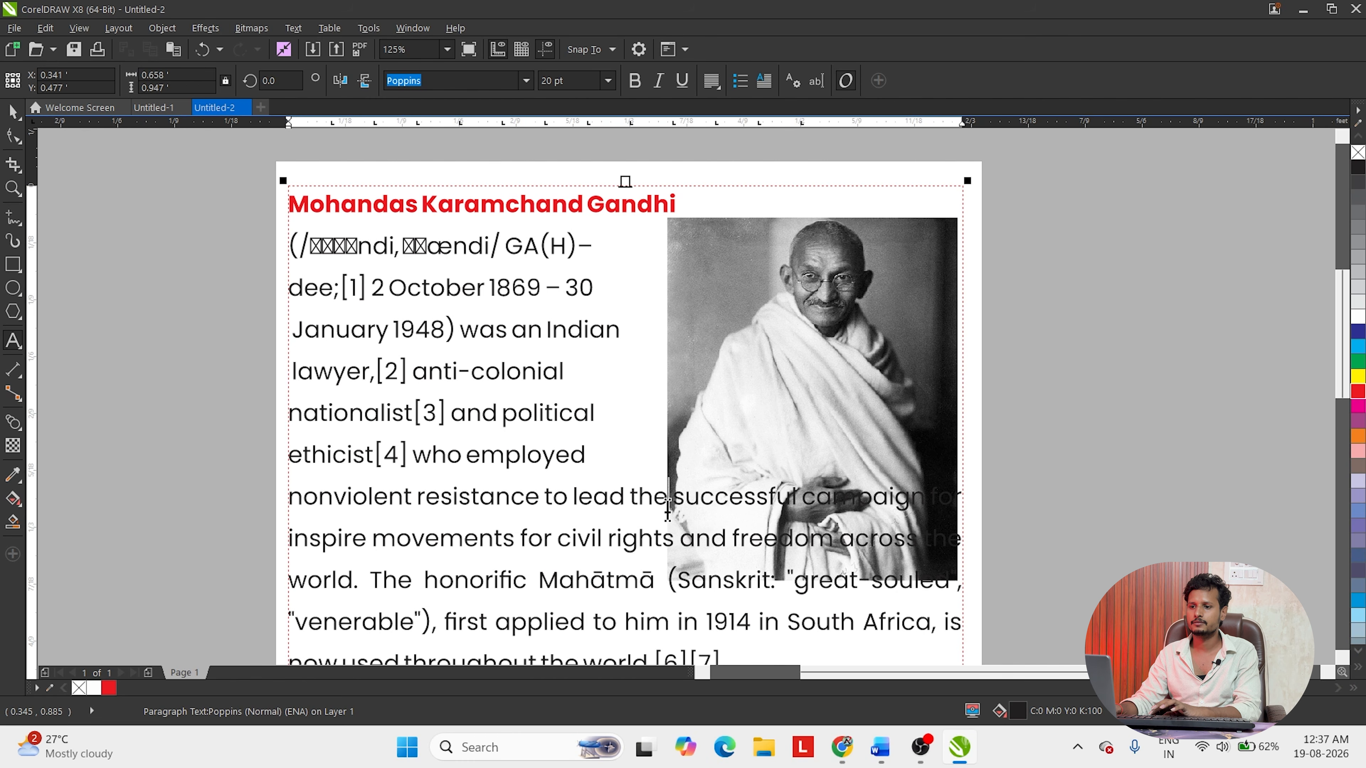
- Break the remaining lines beside the portrait after "lead the", "campaign for" and "independence from", and finish editing the text
{"action": "key", "text": "Return"}
{"action": "left_click", "coordinate": [630, 551]}
{"action": "key", "text": "Return"}
{"action": "scroll", "coordinate": [668, 546], "scroll_direction": "down", "scroll_amount": 1}
{"action": "left_click", "coordinate": [654, 544]}
{"action": "key", "text": "Return"}
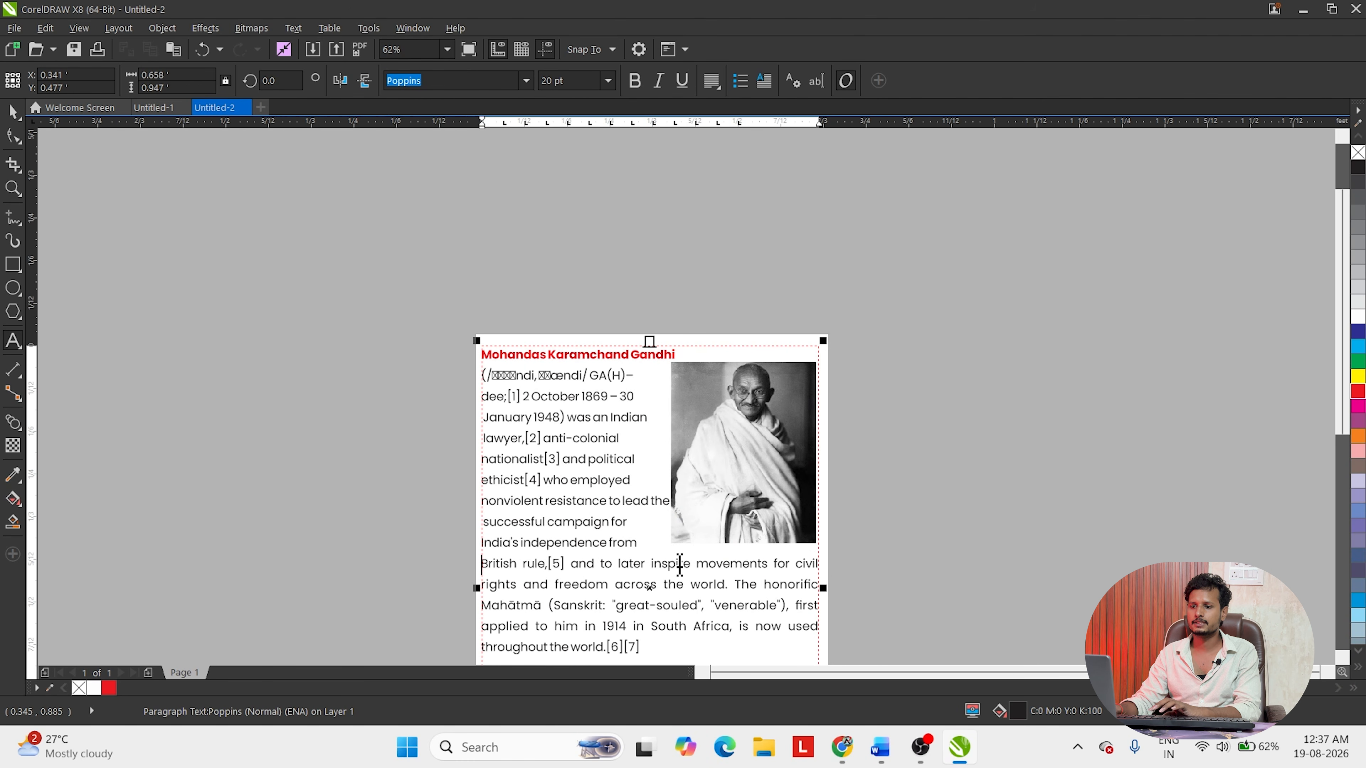
{"action": "key", "text": "ctrl+space"}
{"action": "left_click", "coordinate": [860, 492]}
{"action": "scroll", "coordinate": [789, 513], "scroll_direction": "up", "scroll_amount": 1}
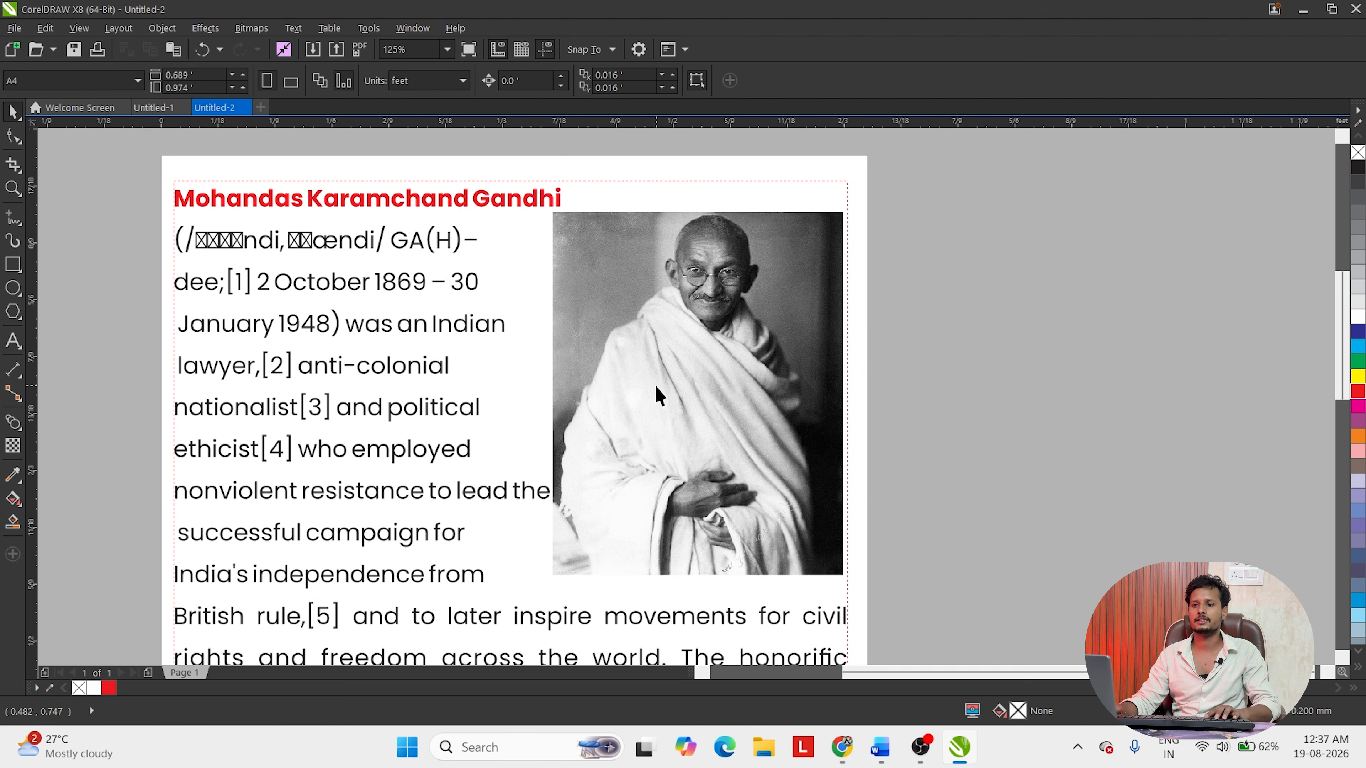
- Try Full Justify and Force Justify alignment on the whole text frame, and undo the Force Justify
{"action": "key", "text": "h"}
{"action": "left_click_drag", "start_coordinate": [381, 471], "coordinate": [535, 430]}
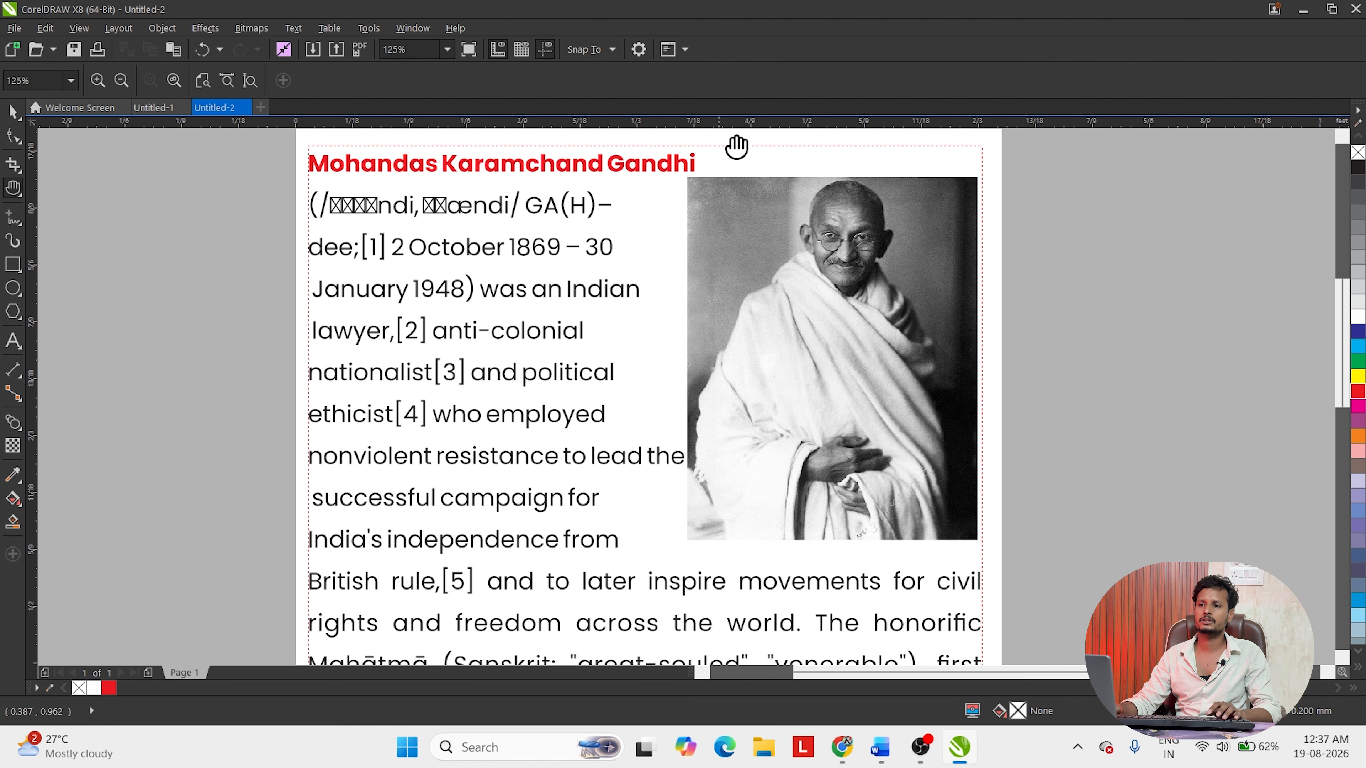
{"action": "key", "text": "space"}
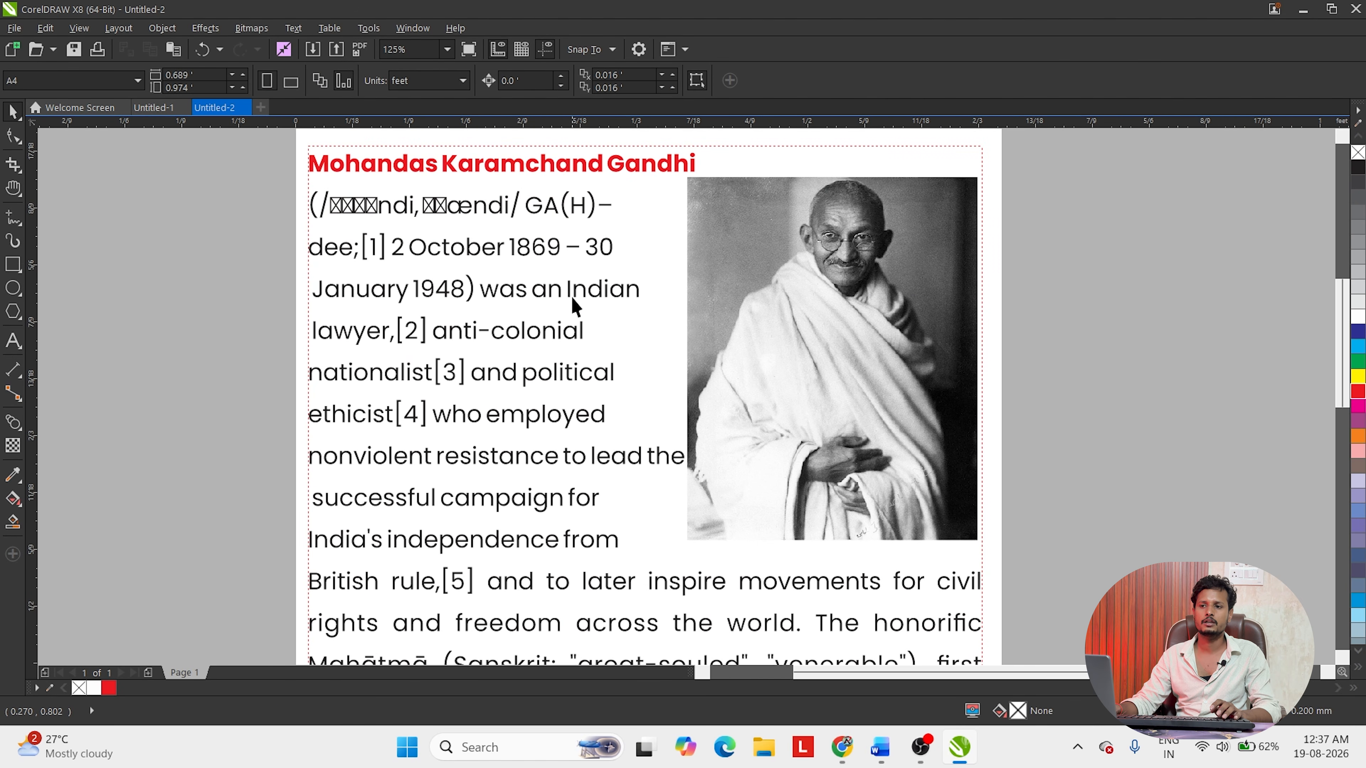
{"action": "left_click", "coordinate": [574, 301]}
{"action": "left_click", "coordinate": [713, 80]}
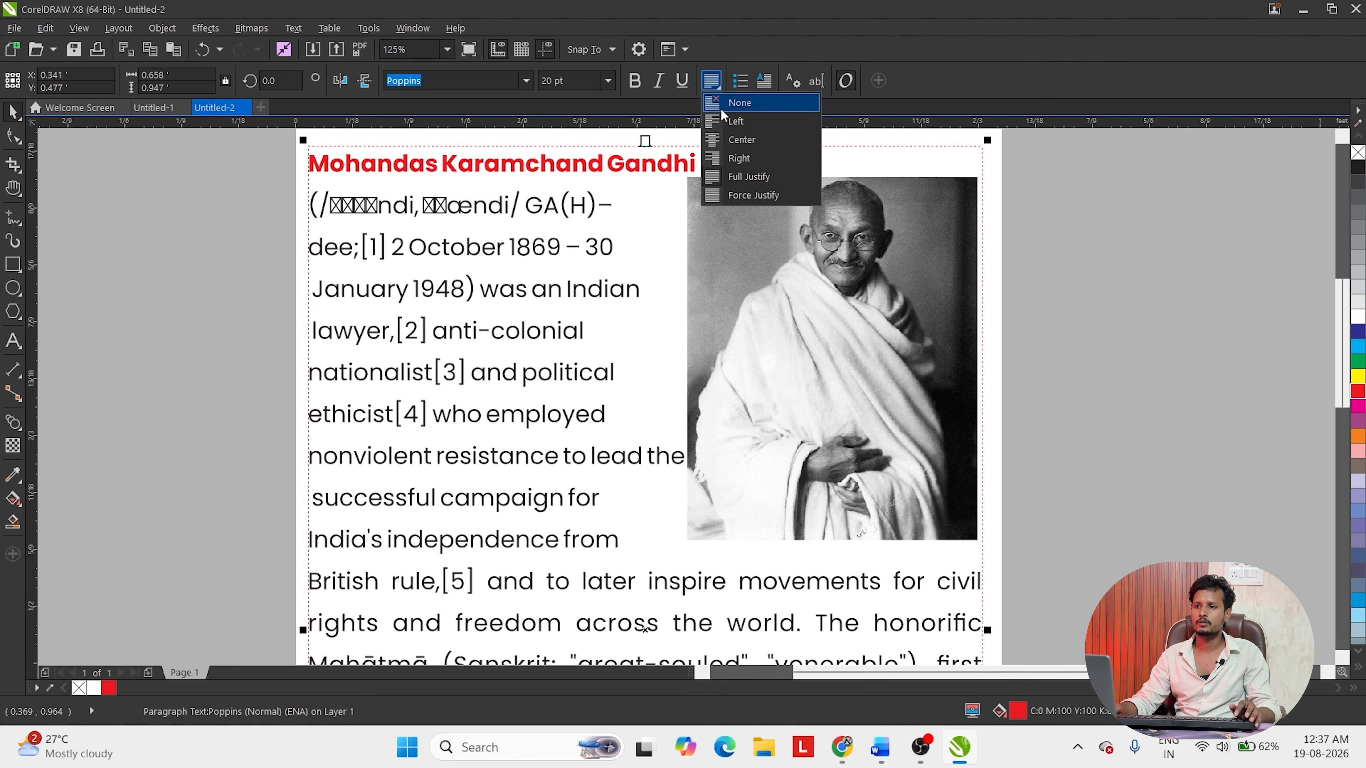
{"action": "left_click", "coordinate": [736, 177]}
{"action": "left_click", "coordinate": [714, 81]}
{"action": "left_click", "coordinate": [753, 195]}
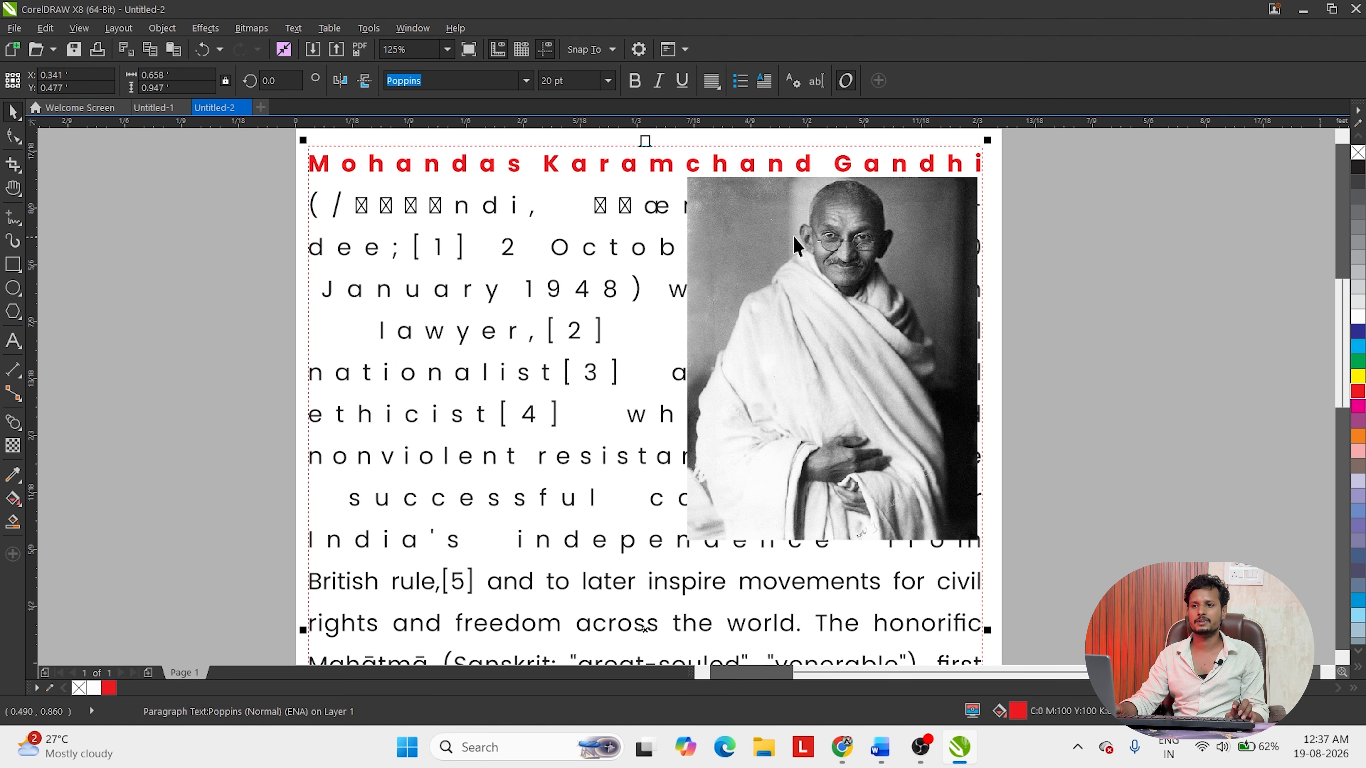
{"action": "key", "text": "ctrl+z"}
- Apply Full Justify alignment to the whole text frame and deselect it
{"action": "left_click", "coordinate": [713, 81]}
{"action": "left_click", "coordinate": [747, 176]}
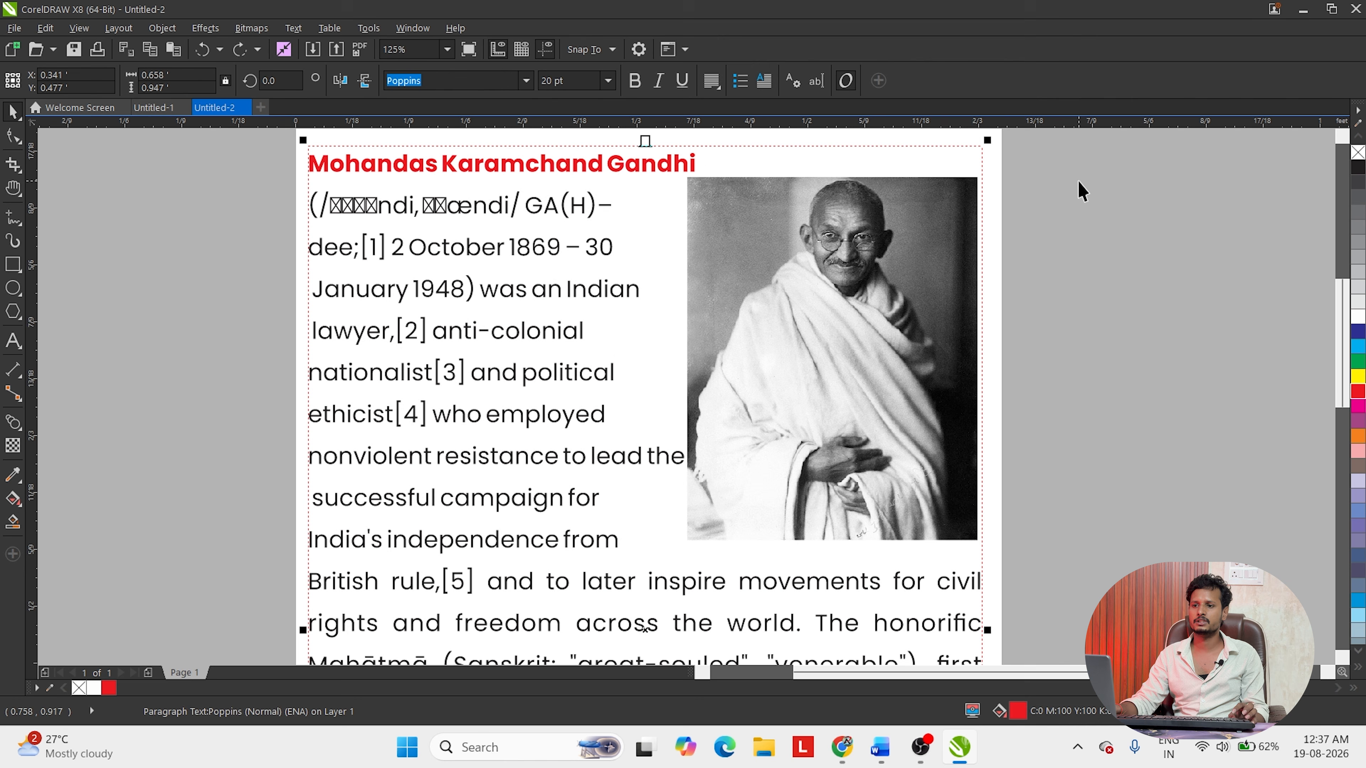
{"action": "left_click", "coordinate": [1106, 201]}
{"action": "scroll", "coordinate": [648, 238], "scroll_direction": "down", "scroll_amount": 2}
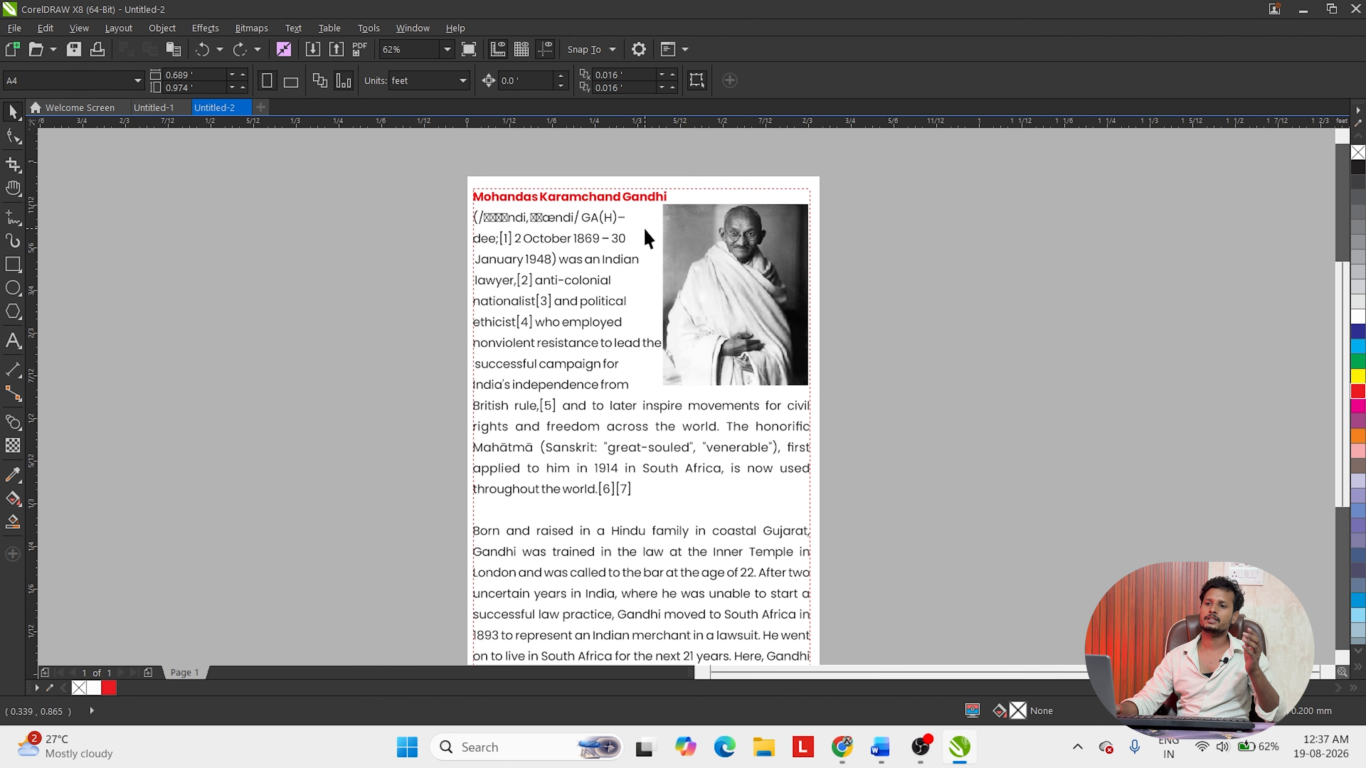
{"action": "scroll", "coordinate": [622, 251], "scroll_direction": "down", "scroll_amount": 1}
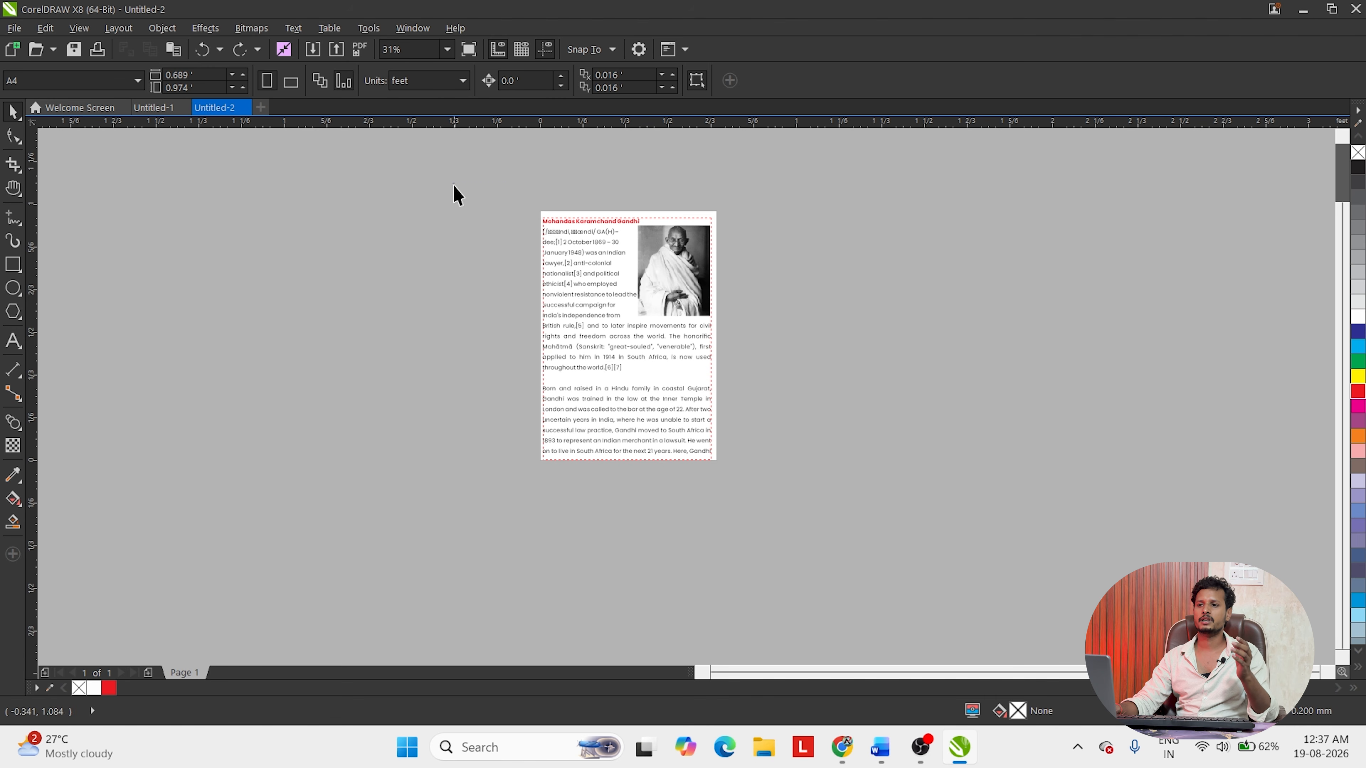
- Add a page-sized rectangle behind the article, with a white fill and no outline
{"action": "left_click_drag", "start_coordinate": [455, 192], "coordinate": [753, 525]}
{"action": "left_click", "coordinate": [145, 366]}
{"action": "double_click", "coordinate": [13, 265]}
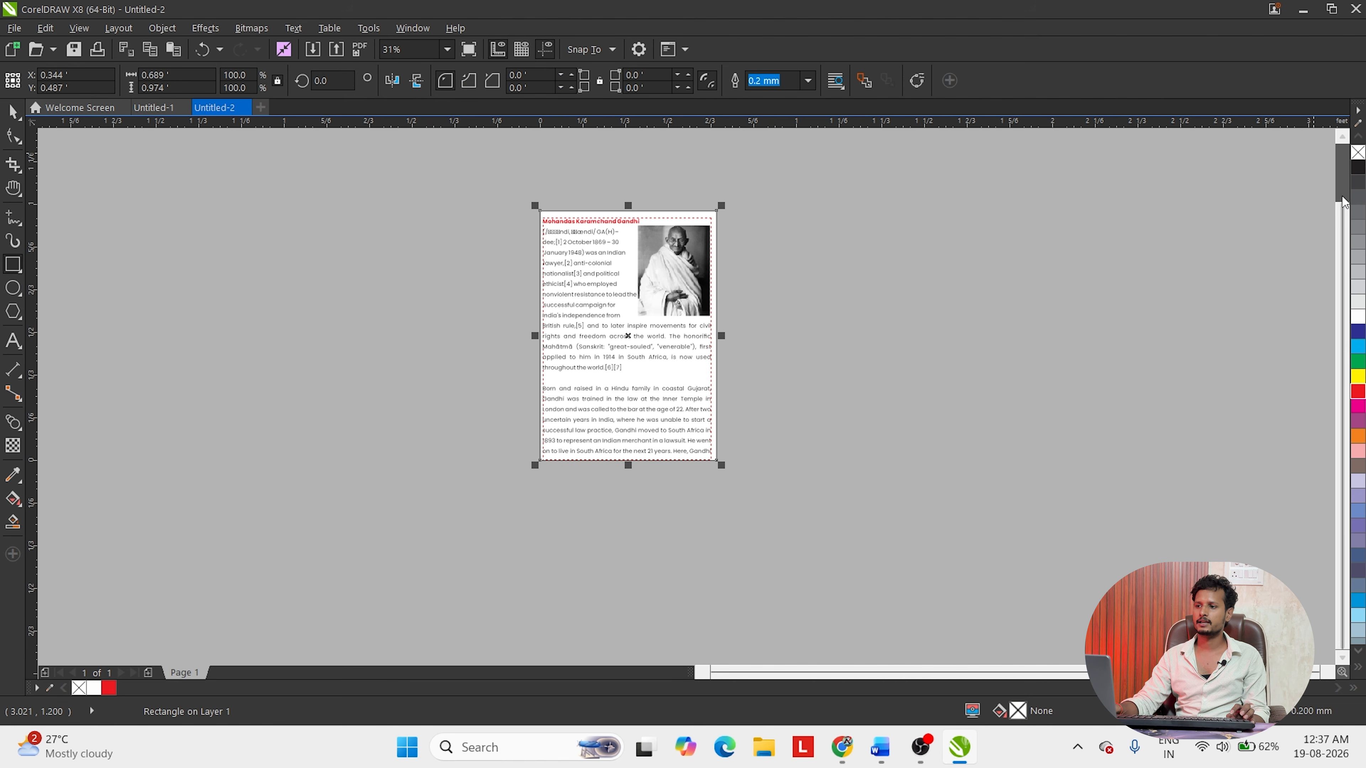
{"action": "right_click", "coordinate": [1358, 153]}
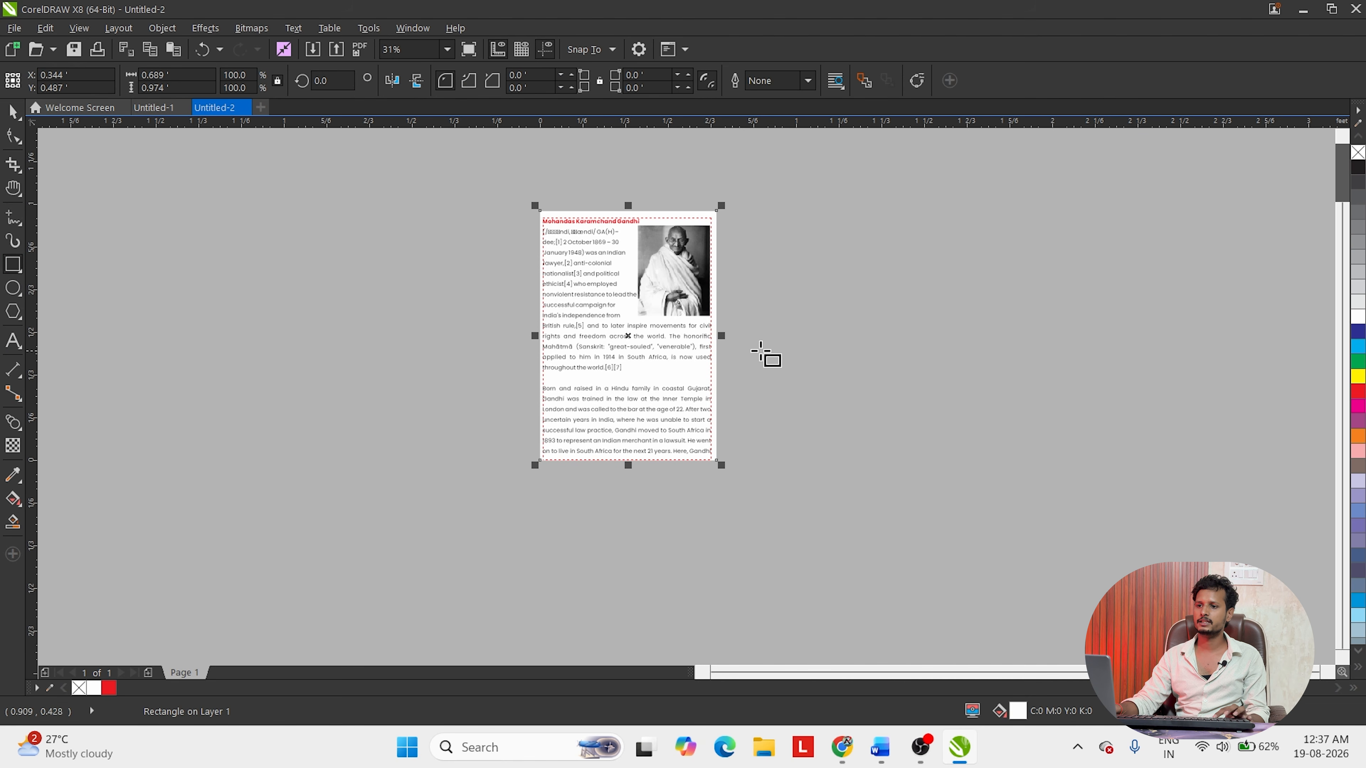
- Duplicate the complete article layout, including text, portrait and background rectangle, to the left of the page
{"action": "key", "text": "space"}
{"action": "key", "text": "ctrl+a"}
{"action": "left_click_drag", "start_coordinate": [683, 286], "coordinate": [479, 296]}
{"action": "right_click", "coordinate": [480, 296]}
{"action": "left_click", "coordinate": [1053, 187]}
- Place the original layout's portrait in the empty area to the right of the page, centred at about X 0.878 ft, Y 0.715 ft
{"action": "scroll", "coordinate": [619, 269], "scroll_direction": "up", "scroll_amount": 3}
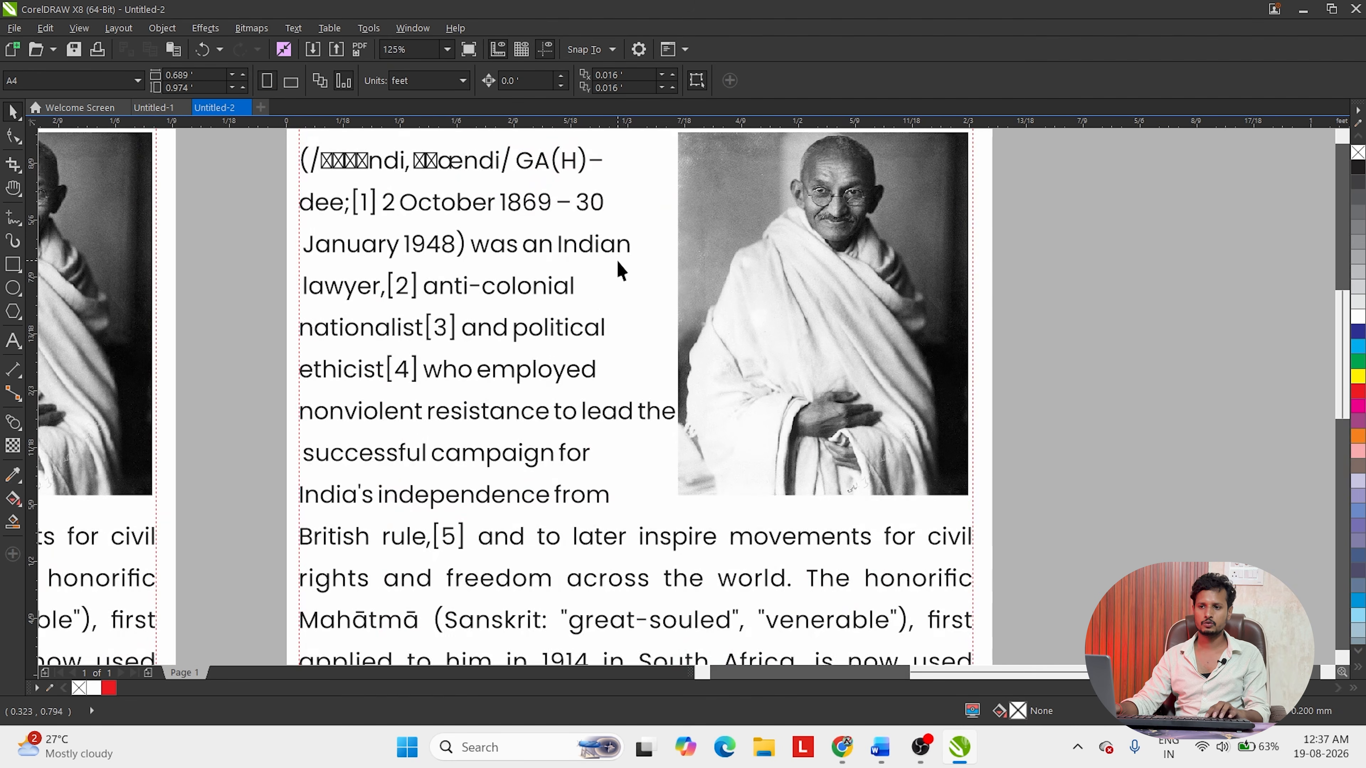
{"action": "scroll", "coordinate": [831, 310], "scroll_direction": "down", "scroll_amount": 2}
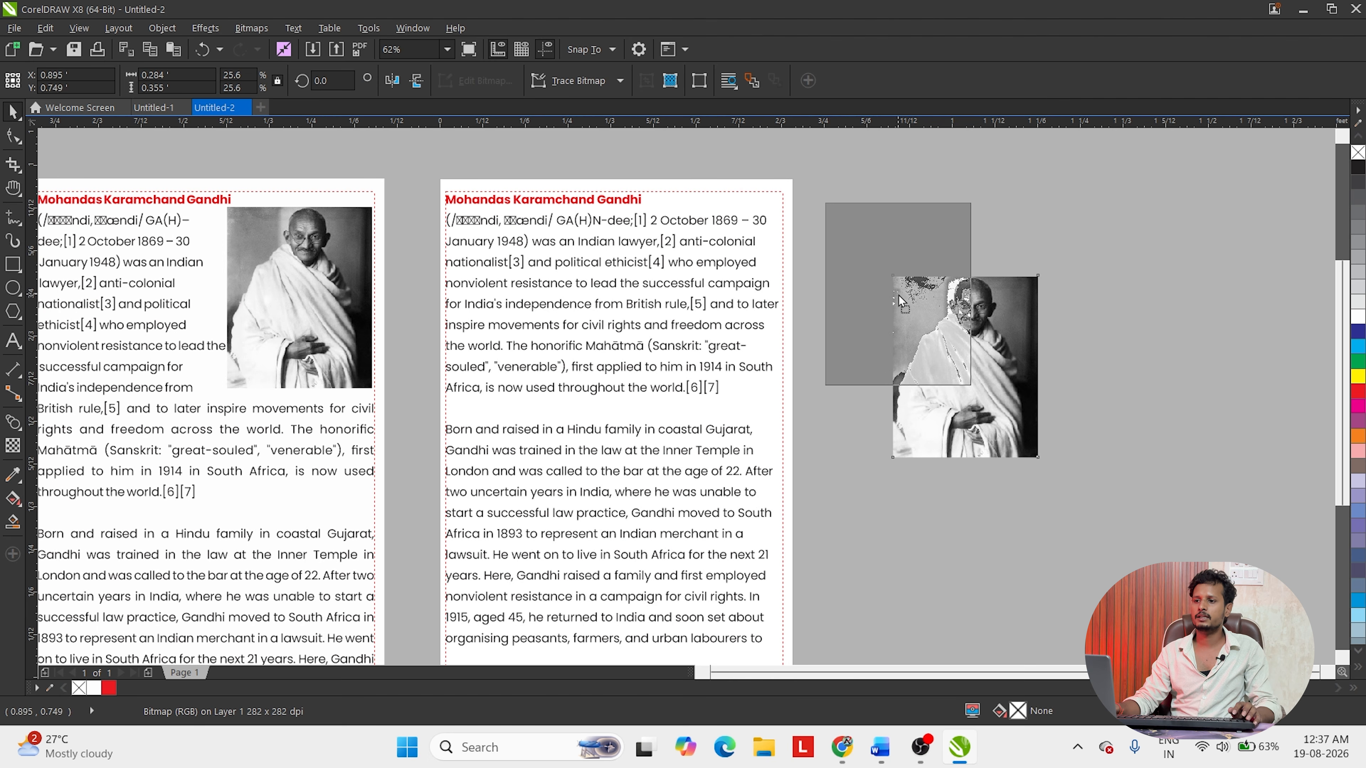
{"action": "mouse_move", "coordinate": [899, 294]}
{"action": "left_mouse_down"}
{"action": "mouse_move", "coordinate": [940, 279]}
{"action": "mouse_move", "coordinate": [907, 289]}
{"action": "left_mouse_up"}
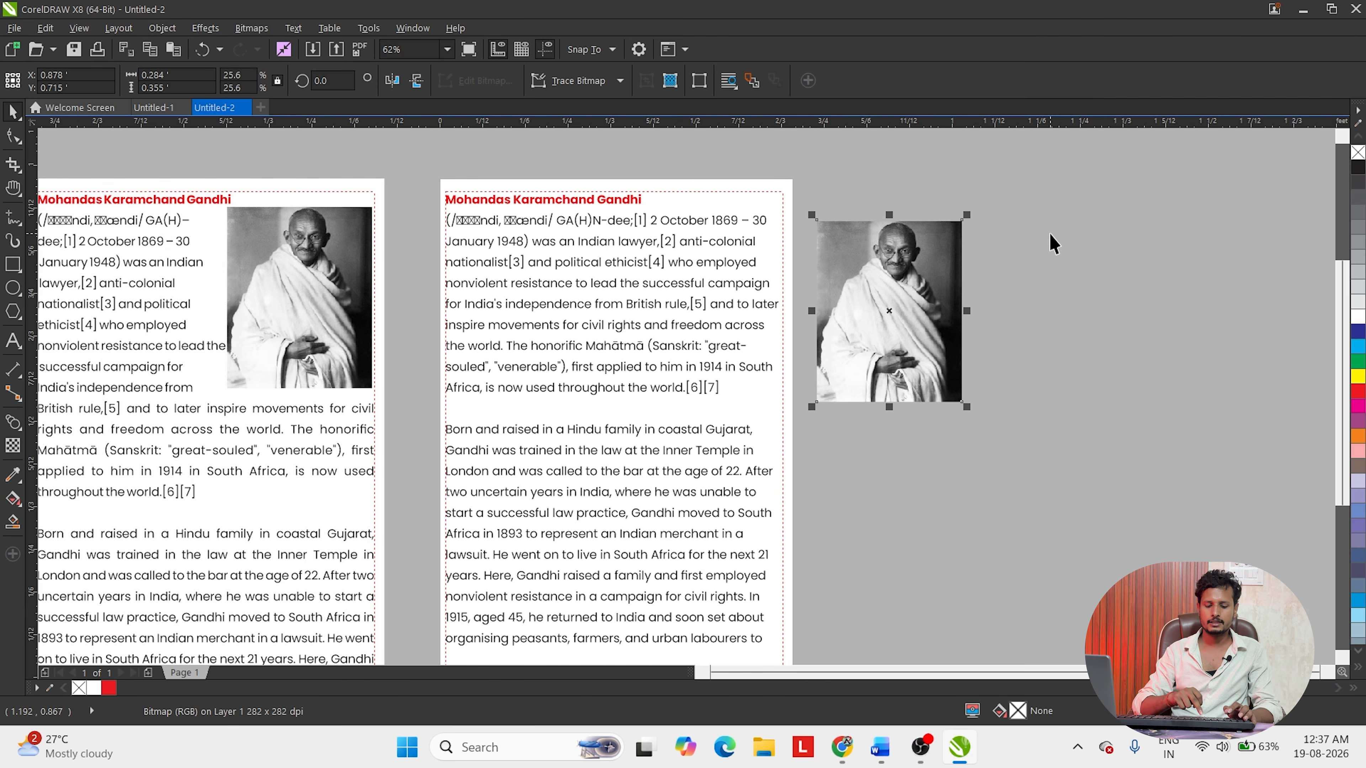
- Show the Object Properties docker for the portrait beside the page, closing and reopening it once
{"action": "key", "text": "alt+Return"}
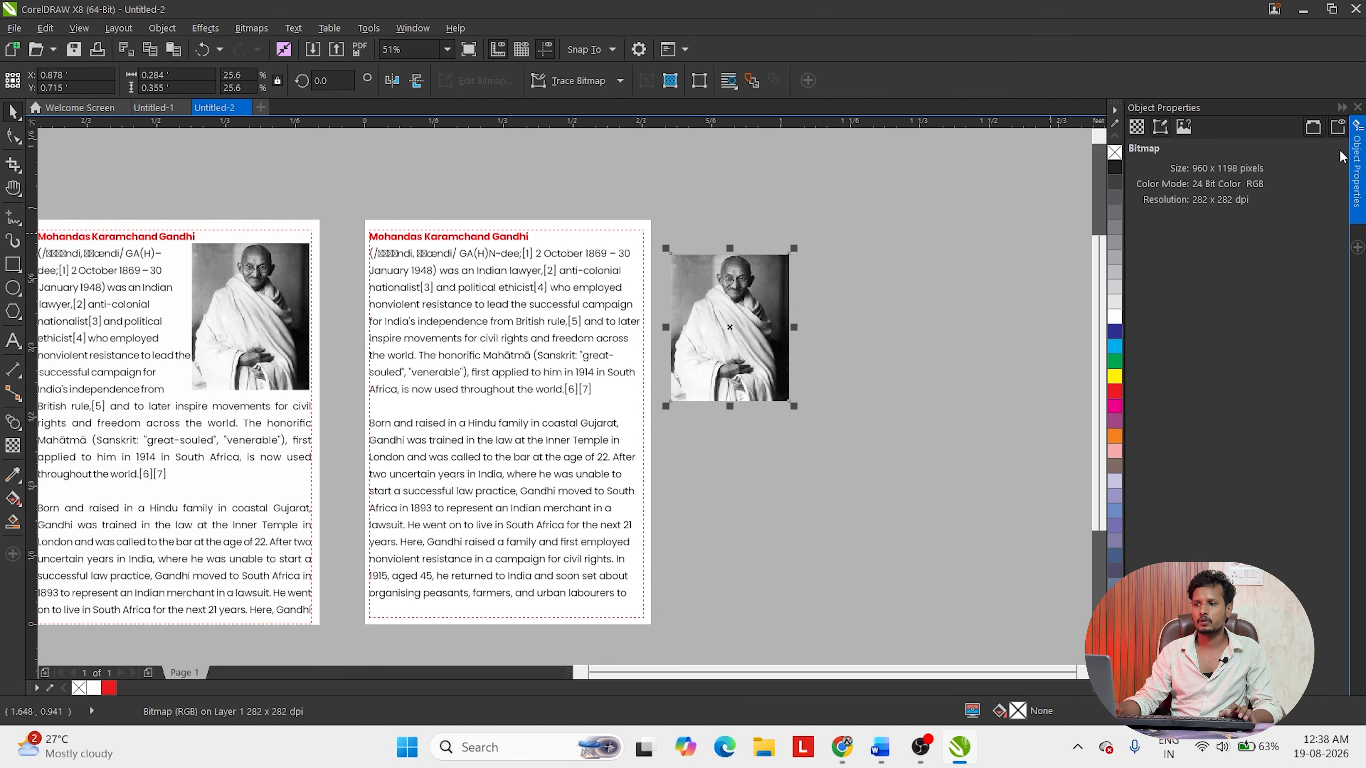
{"action": "left_click", "coordinate": [1357, 107]}
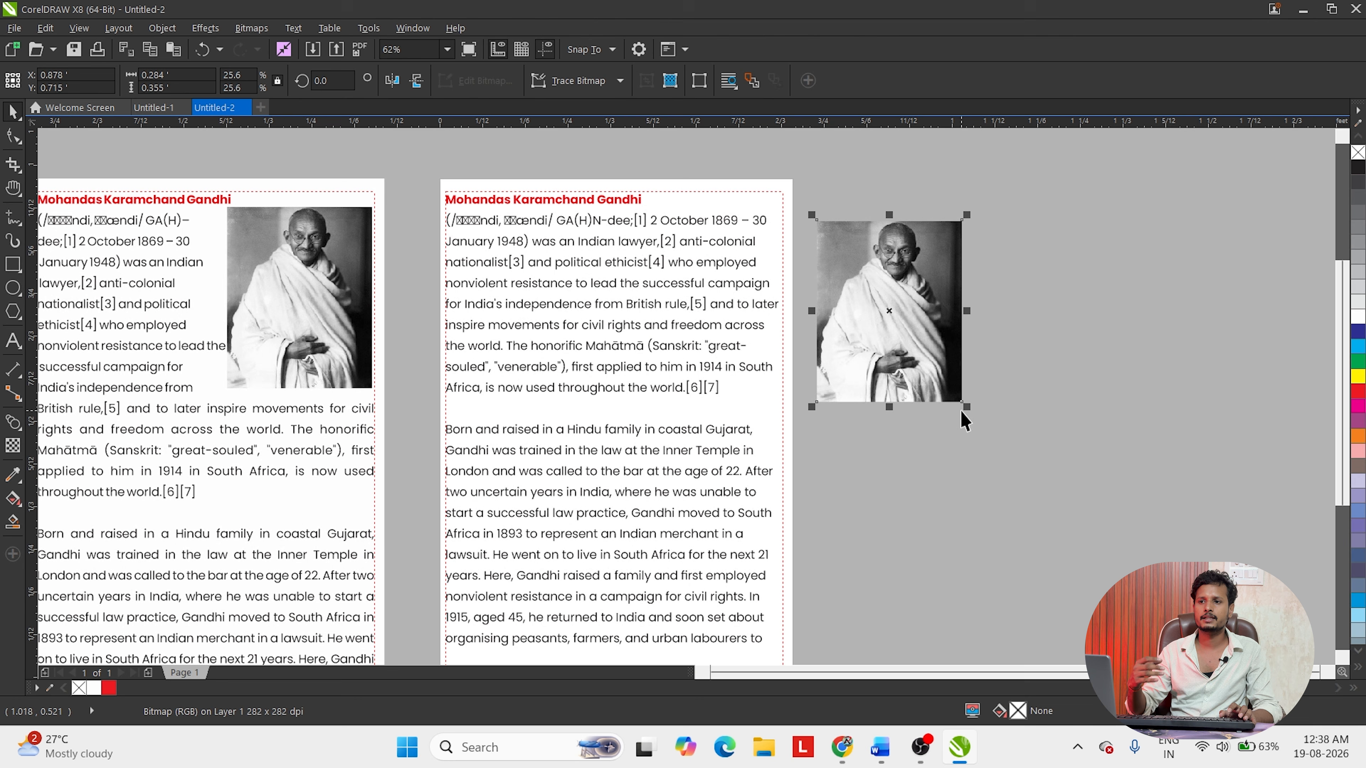
{"action": "left_click", "coordinate": [428, 32]}
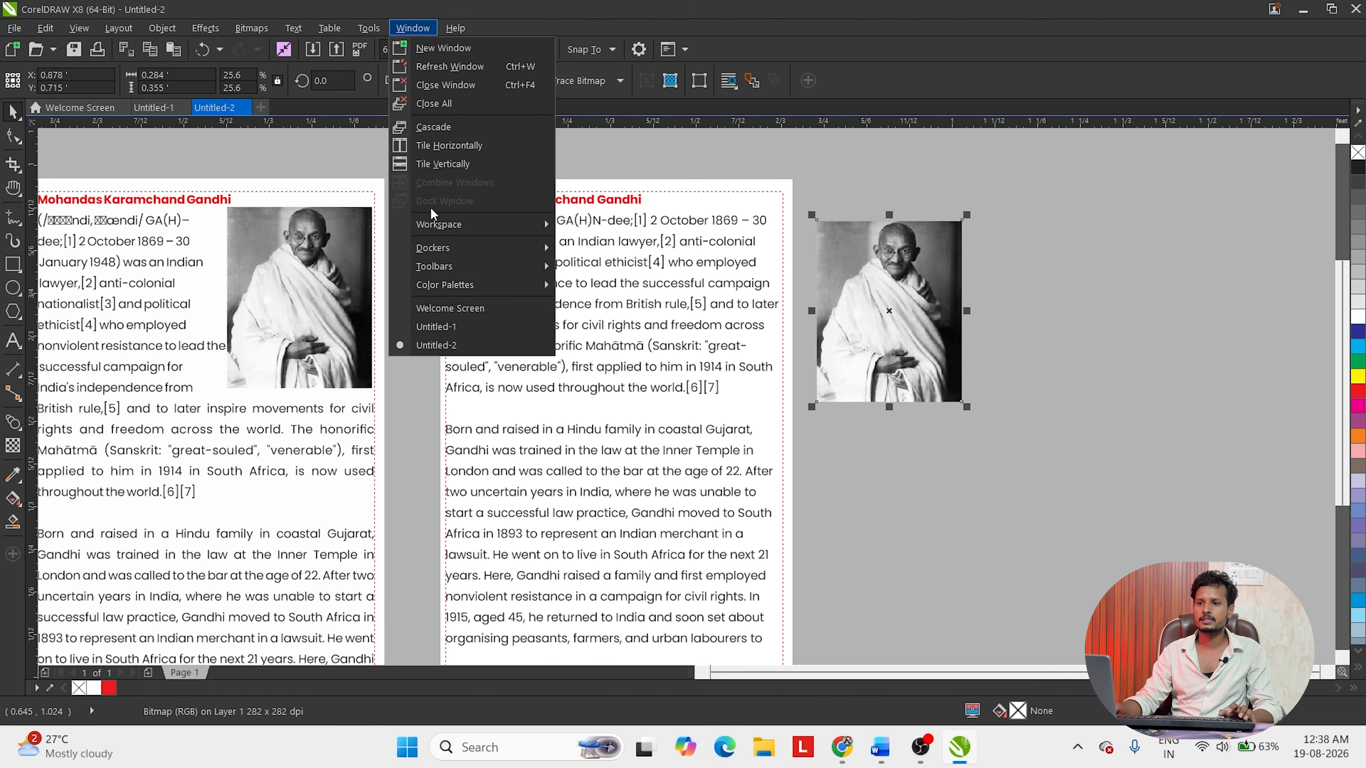
{"action": "mouse_move", "coordinate": [443, 248]}
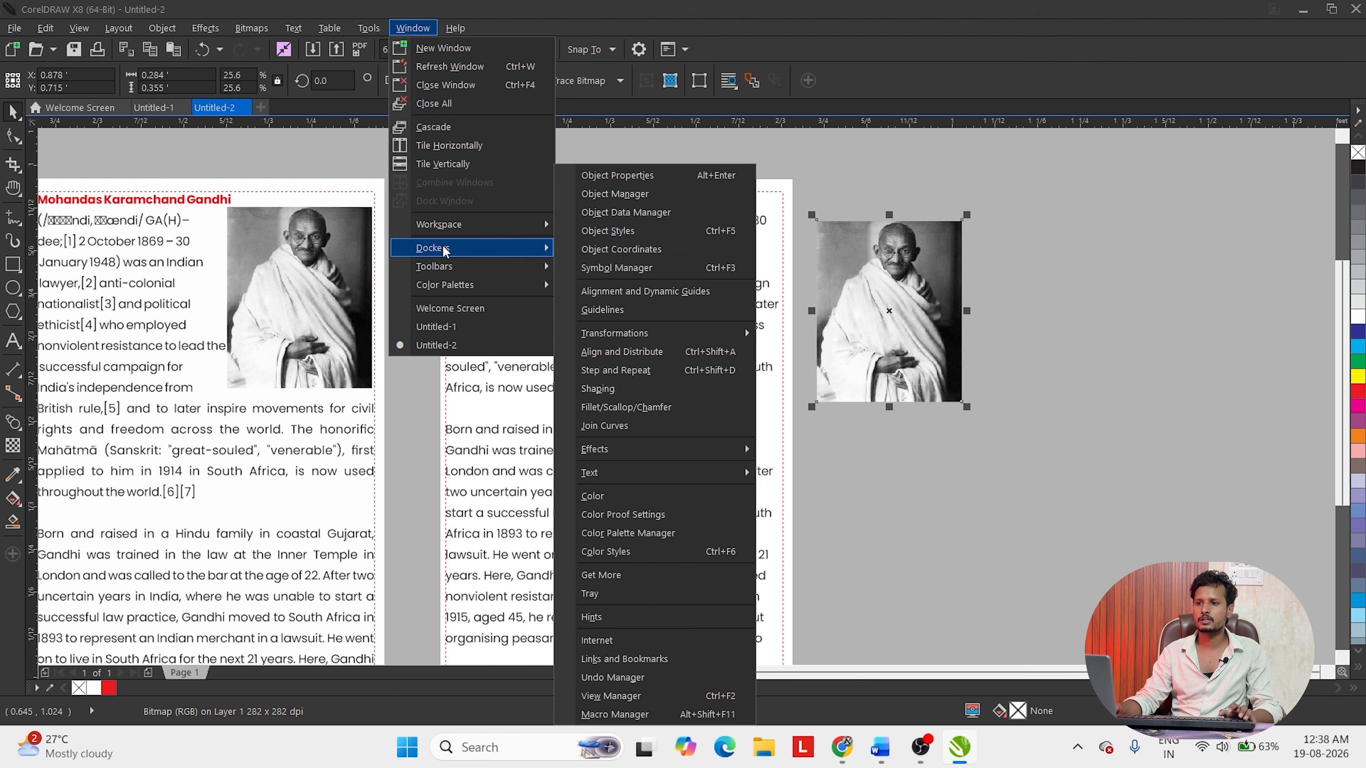
{"action": "left_click", "coordinate": [634, 177]}
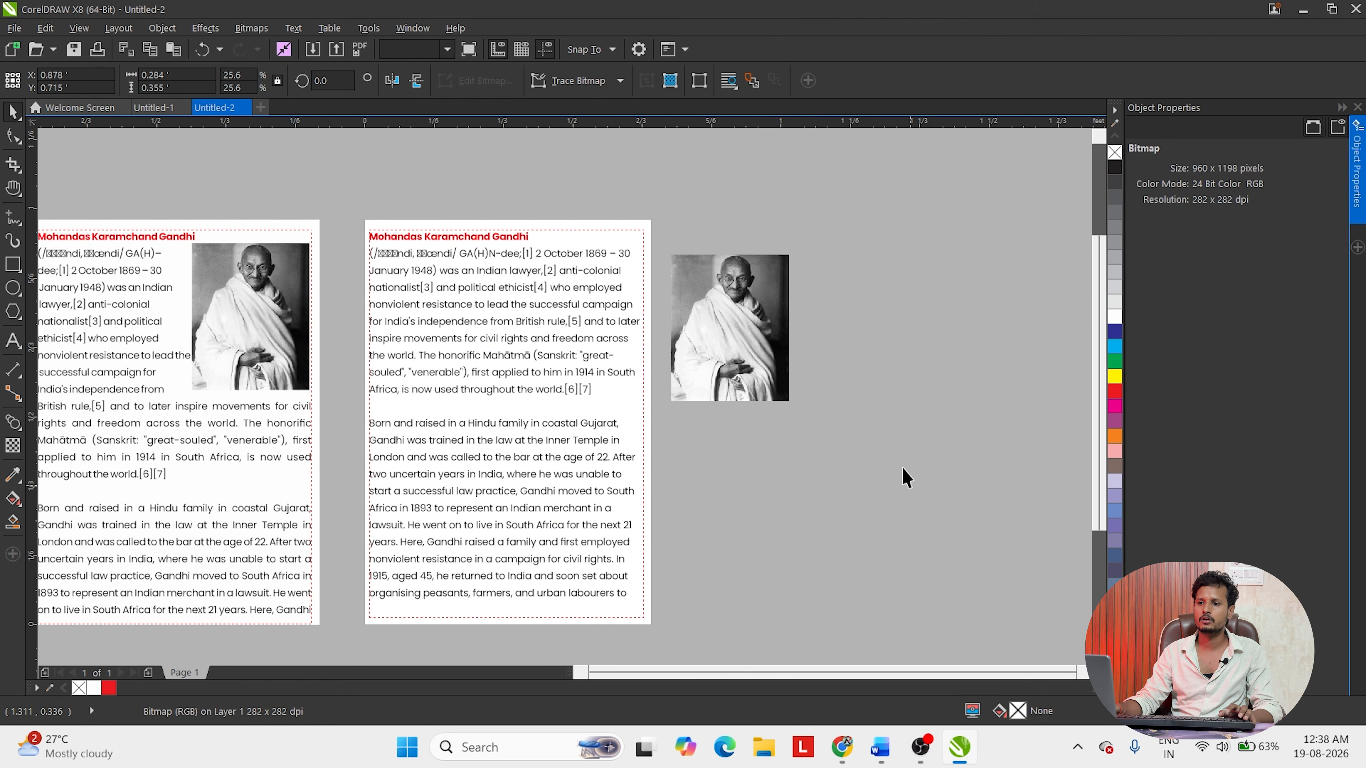
- Move the loose portrait to about X 0.897 ft, Y 0.799 ft and set its text wrap to Contour - Straddle Text
{"action": "left_click_drag", "start_coordinate": [734, 315], "coordinate": [741, 280]}
{"action": "left_click", "coordinate": [782, 223]}
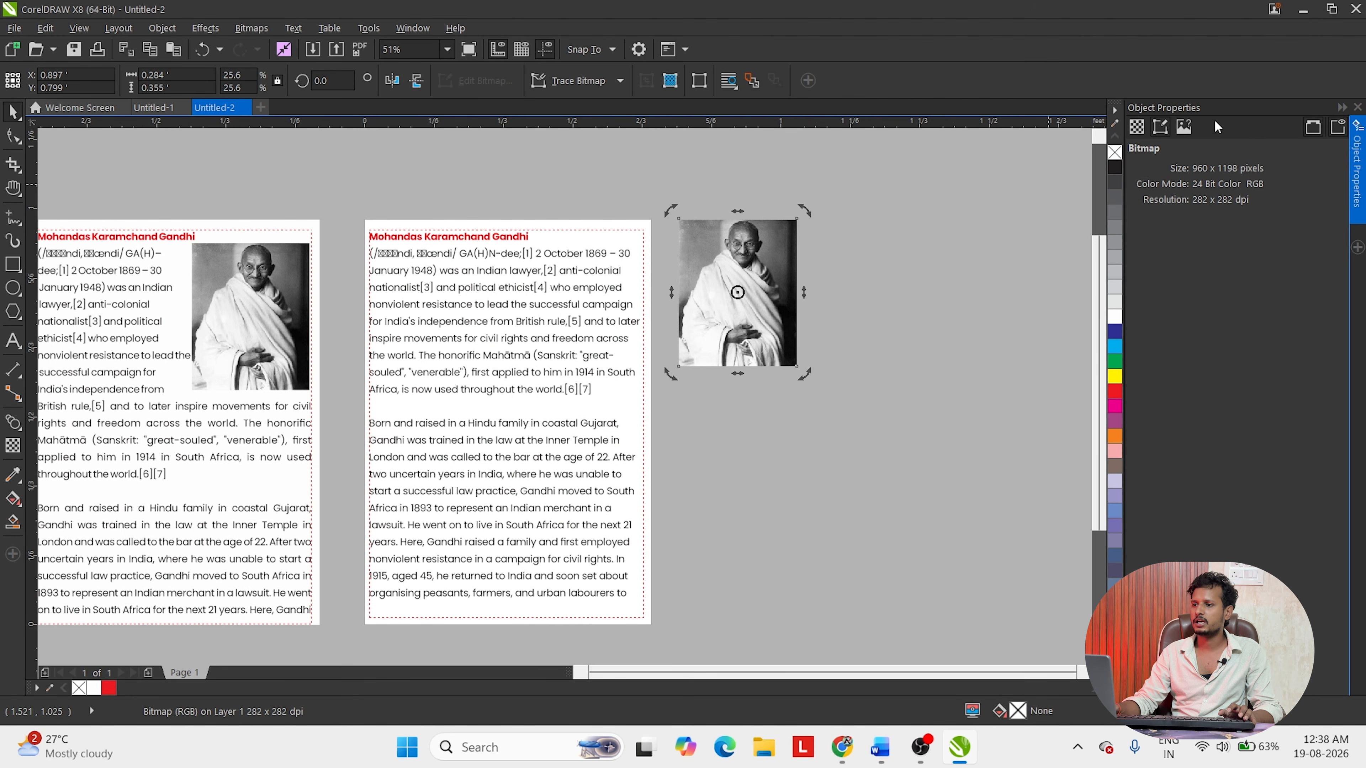
{"action": "left_click", "coordinate": [1186, 133]}
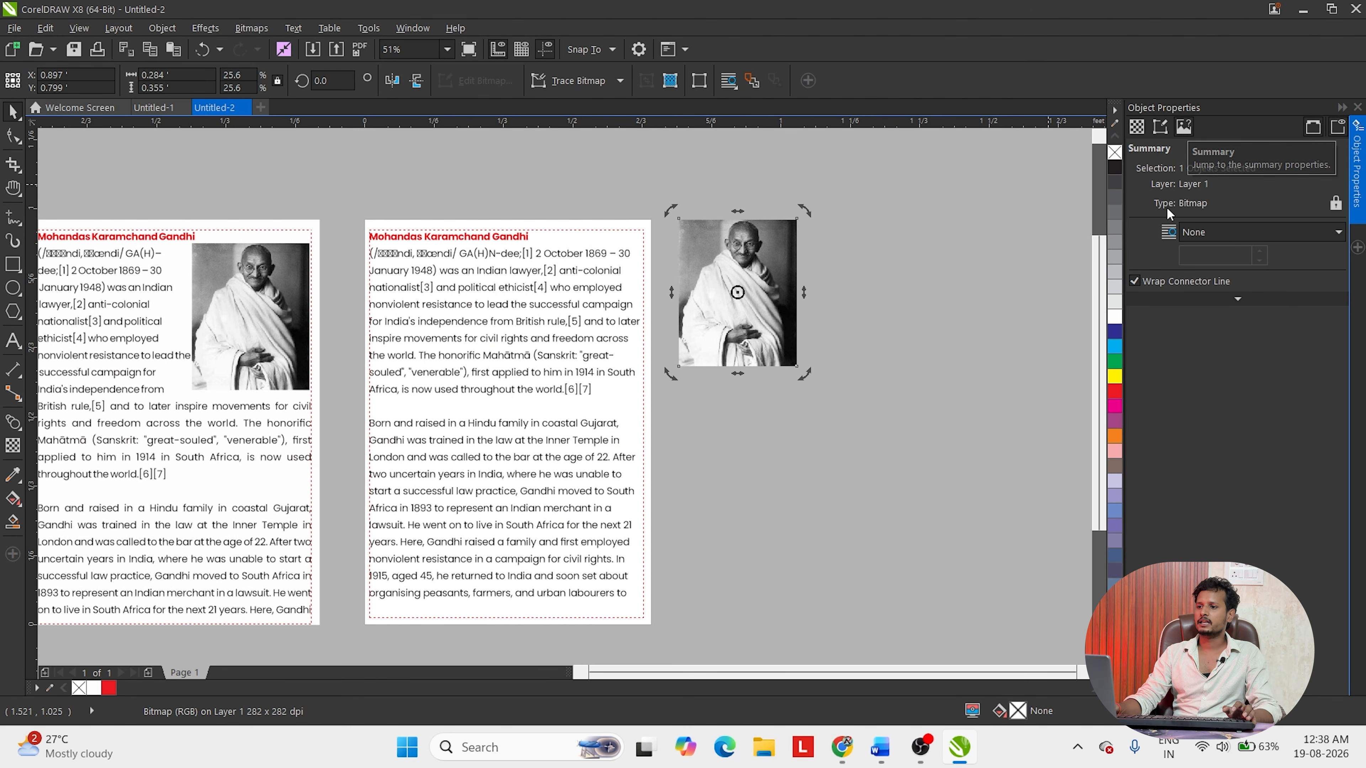
{"action": "left_click", "coordinate": [1262, 234]}
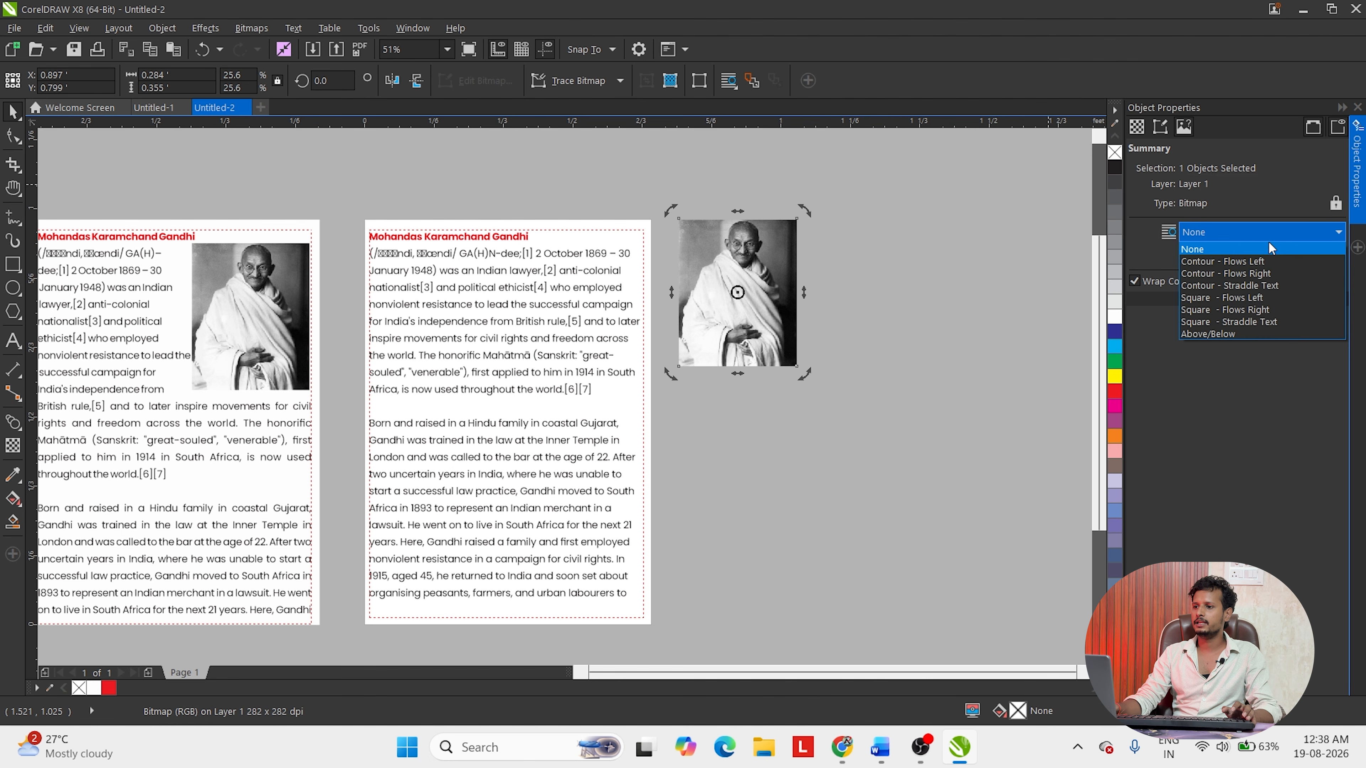
{"action": "left_click", "coordinate": [1276, 286]}
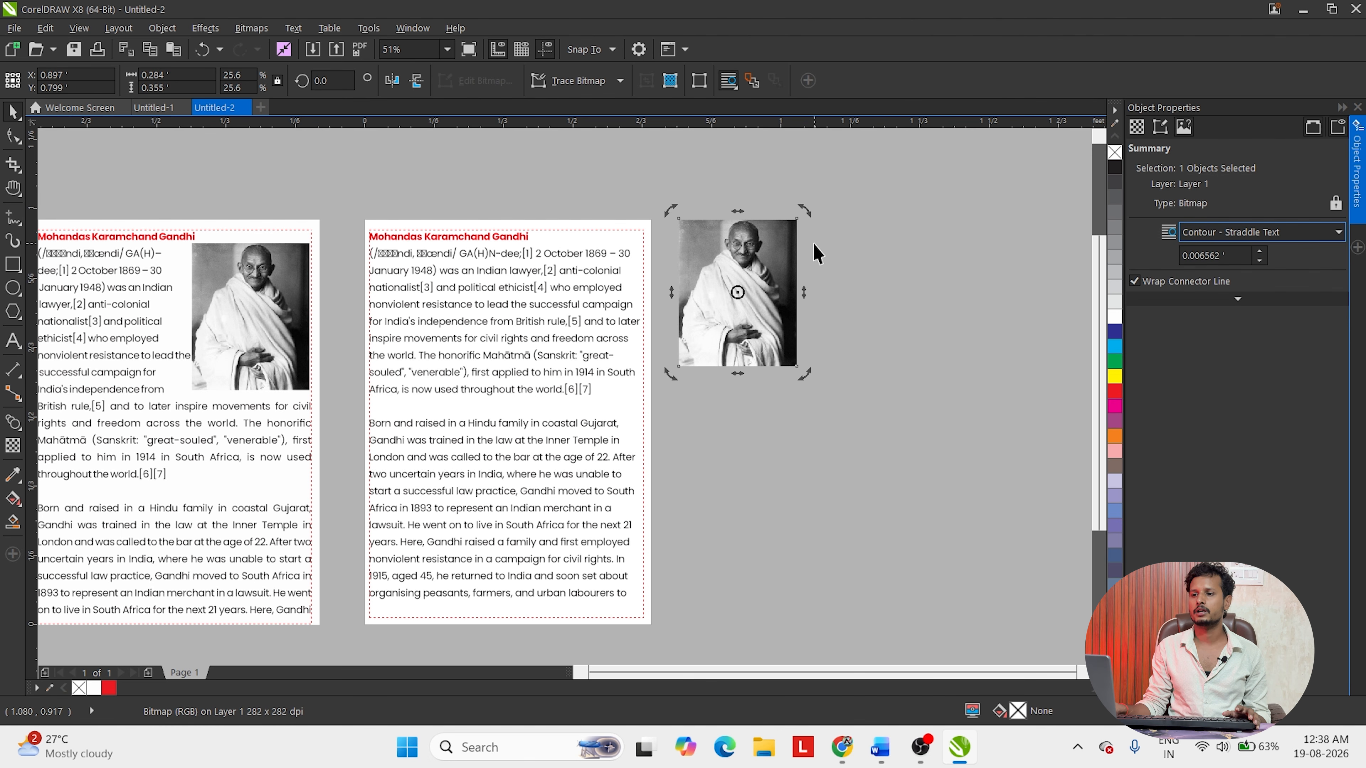
{"action": "left_click", "coordinate": [836, 248]}
- Place the wrapped portrait over the upper-right part of the original article's text on the page
{"action": "left_click", "coordinate": [747, 267]}
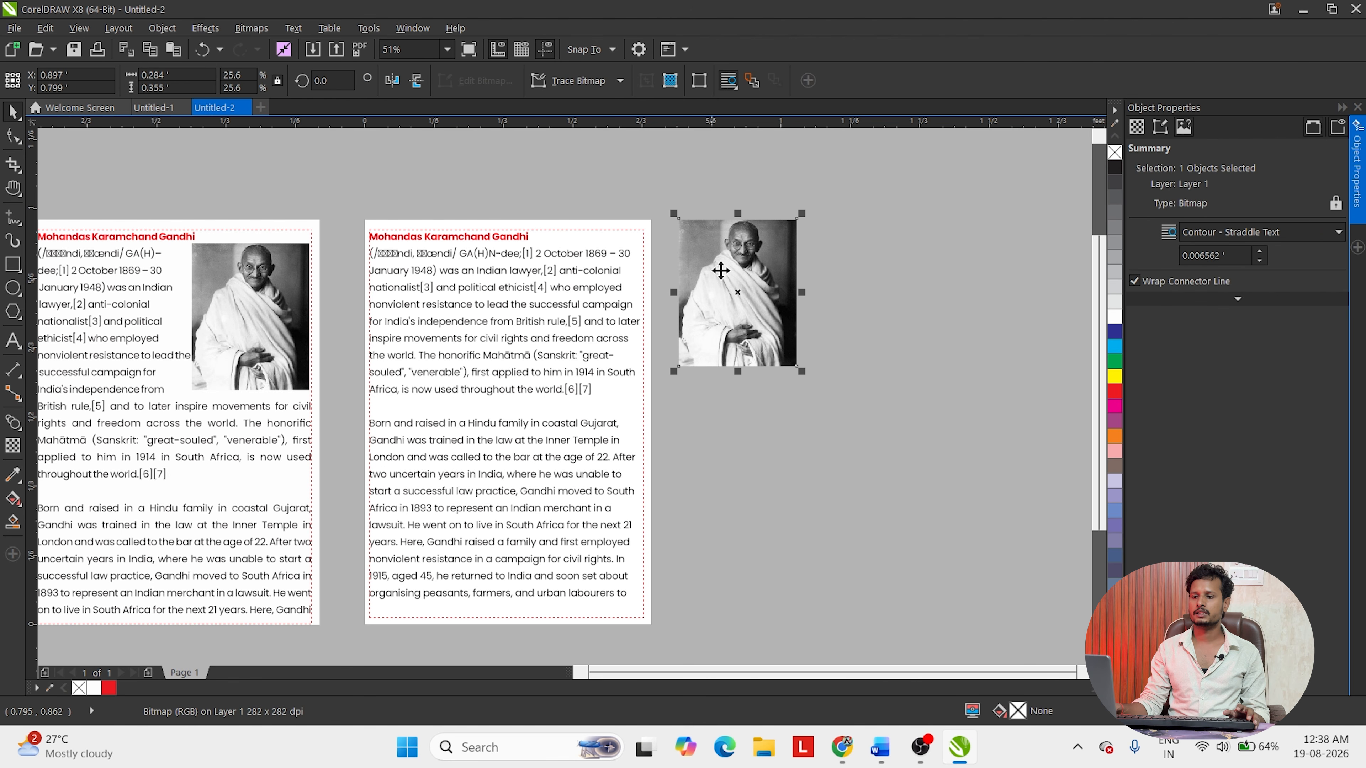
{"action": "left_click_drag", "start_coordinate": [720, 271], "coordinate": [612, 270]}
{"action": "scroll", "coordinate": [504, 383], "scroll_direction": "down", "scroll_amount": 2}
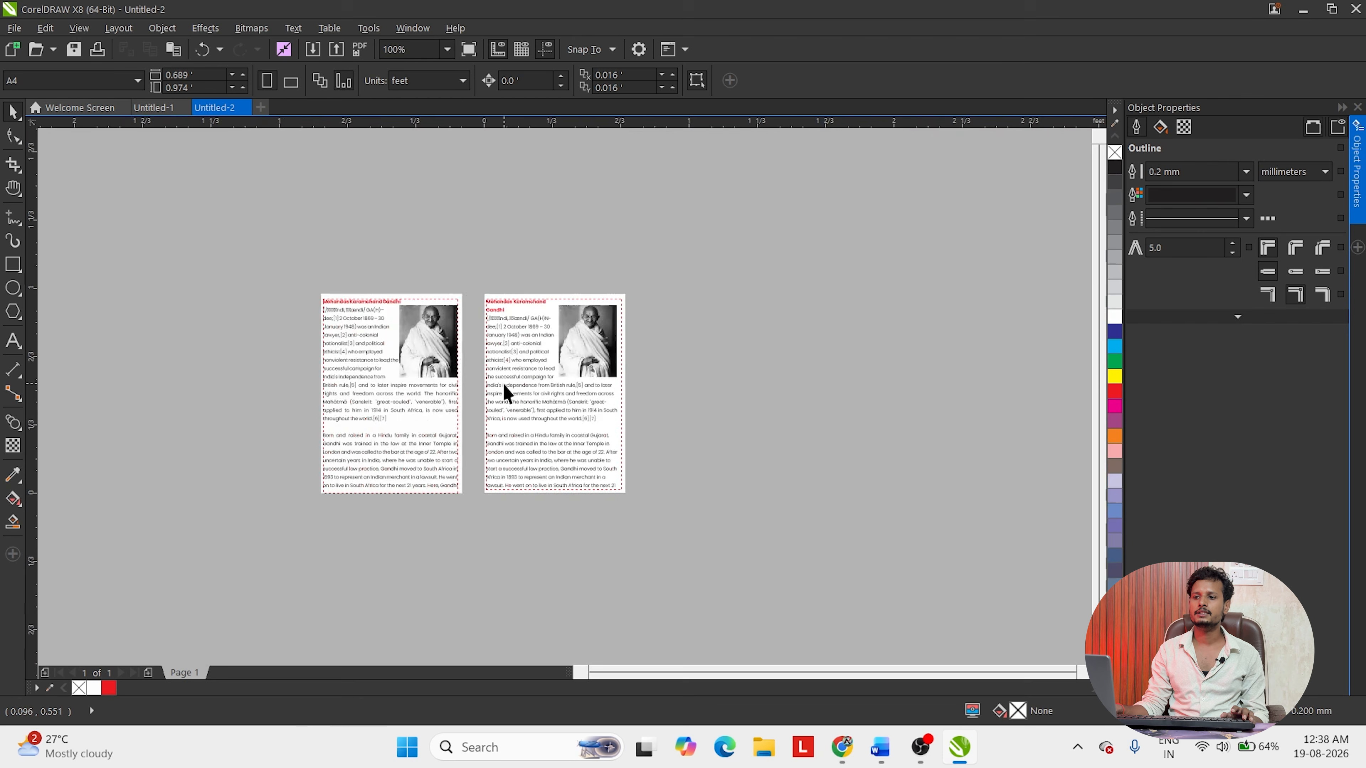
{"action": "scroll", "coordinate": [562, 362], "scroll_direction": "up", "scroll_amount": 2}
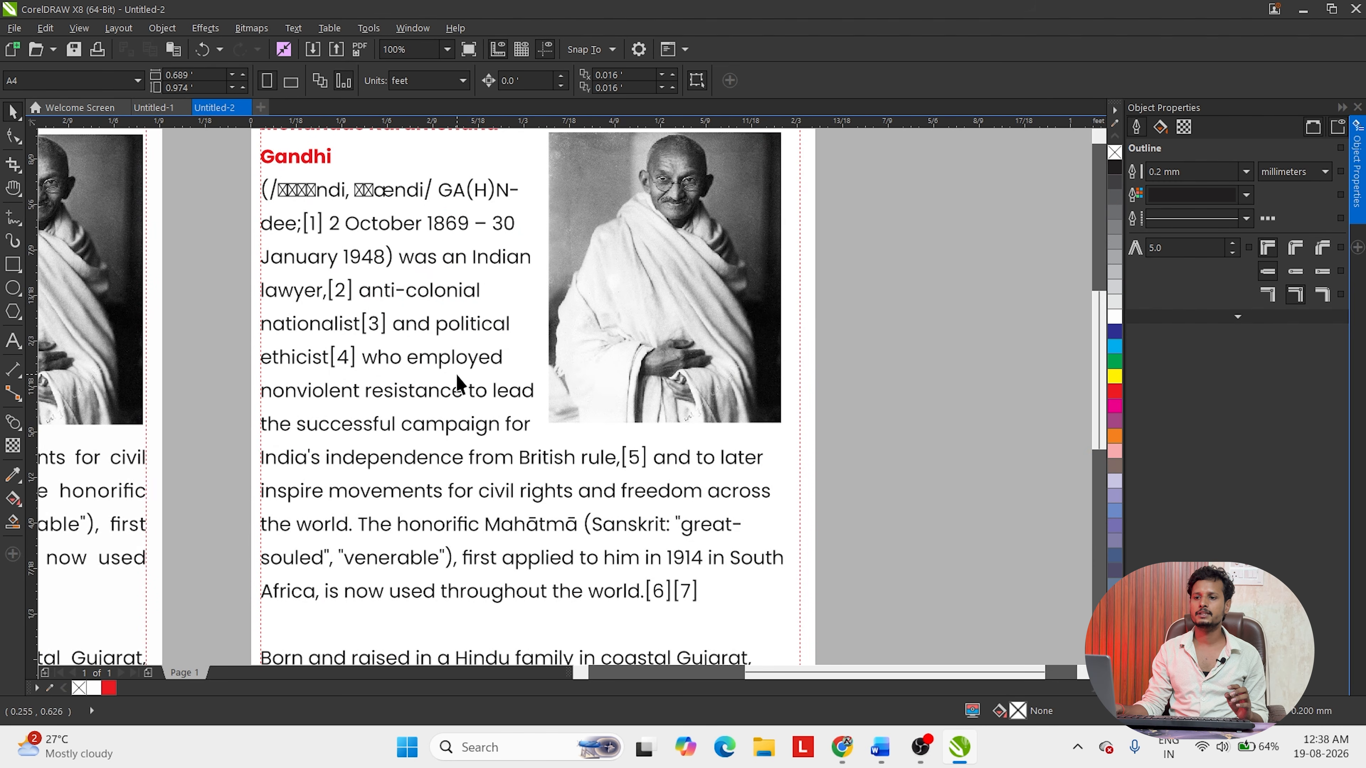
{"action": "left_click", "coordinate": [735, 314]}
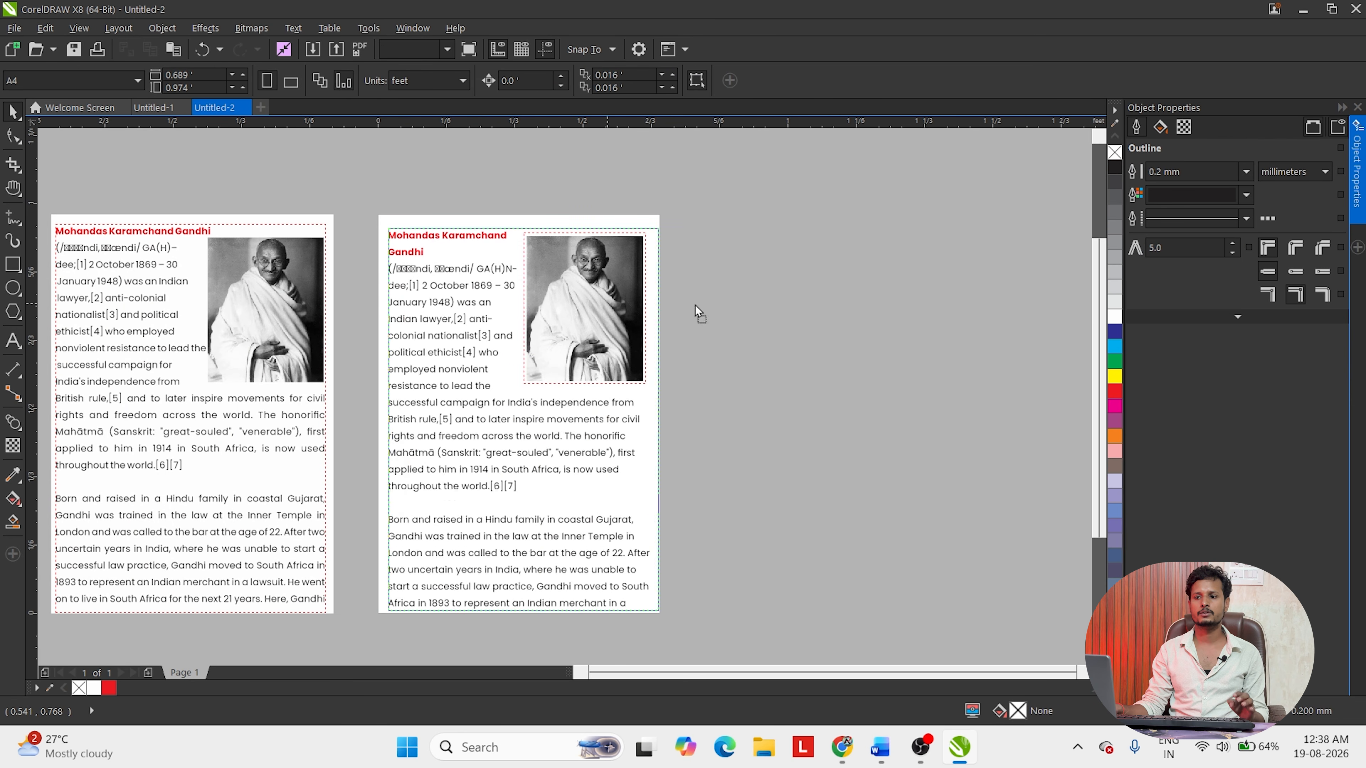
{"action": "left_click_drag", "start_coordinate": [695, 311], "coordinate": [806, 319]}
{"action": "key", "text": "ctrl+z"}
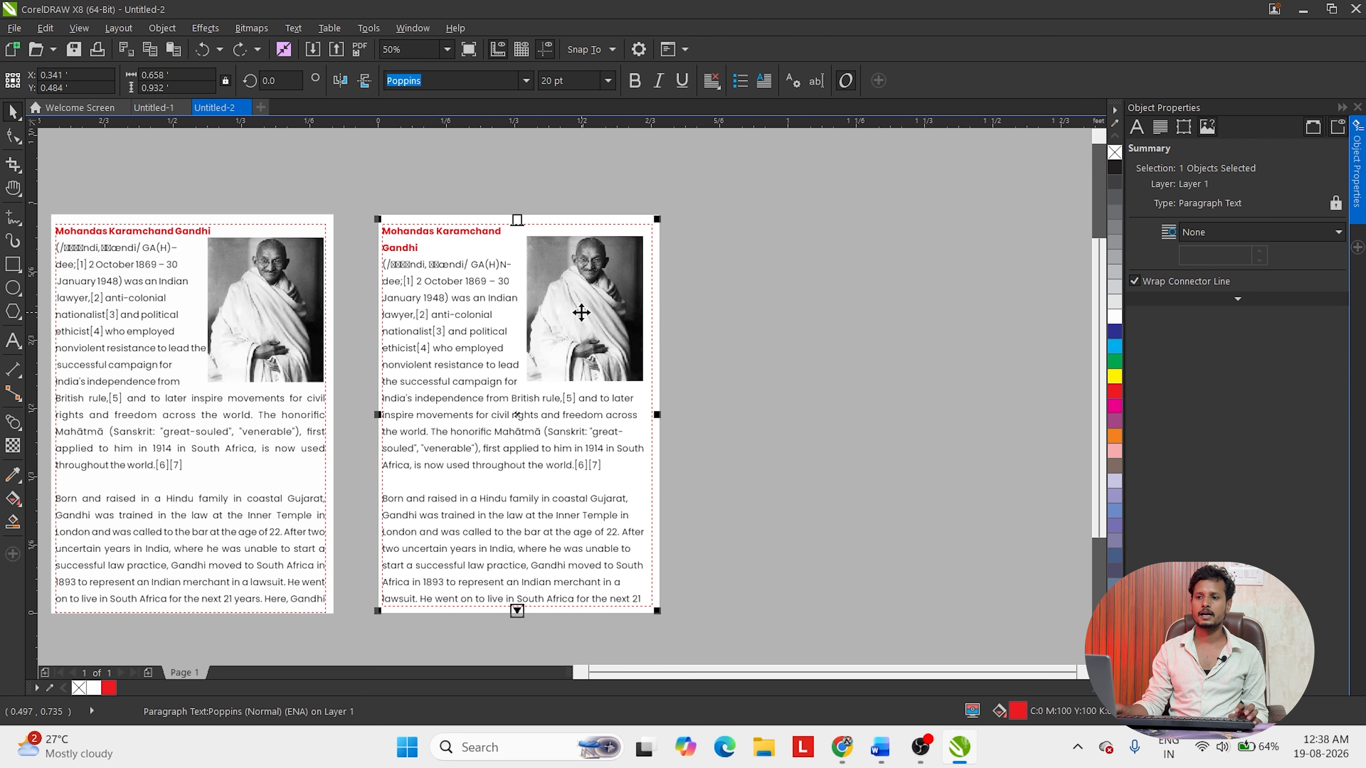
- Reposition the portrait at the upper-left of the page's article text, centred at about X 0.167 ft, Y 0.719 ft
{"action": "left_click", "coordinate": [490, 444]}
{"action": "left_click", "coordinate": [583, 305]}
{"action": "left_click_drag", "start_coordinate": [584, 306], "coordinate": [447, 321]}
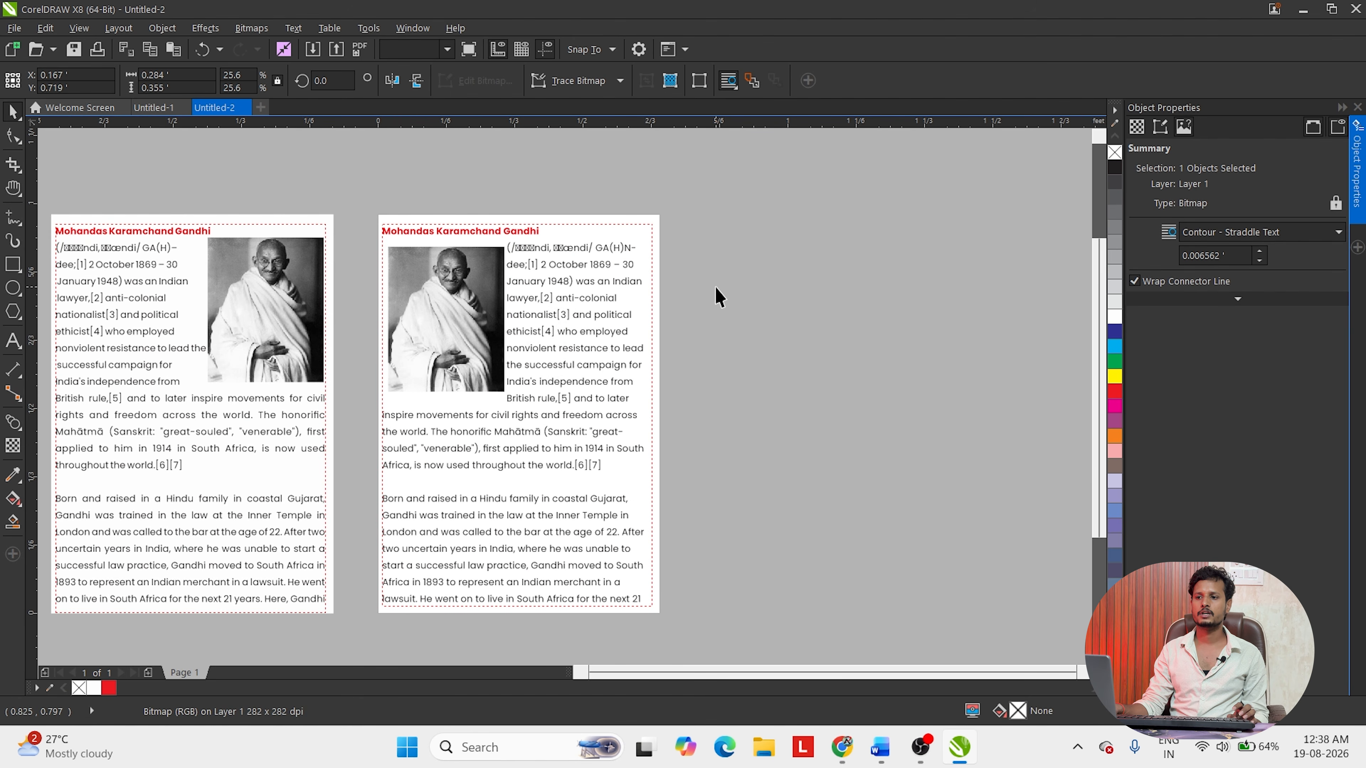
{"action": "left_click", "coordinate": [716, 287]}
{"action": "scroll", "coordinate": [346, 274], "scroll_direction": "up", "scroll_amount": 1}
{"action": "scroll", "coordinate": [510, 211], "scroll_direction": "down", "scroll_amount": 1}
- Justify the paragraph text of the article on the page
{"action": "left_click", "coordinate": [614, 281]}
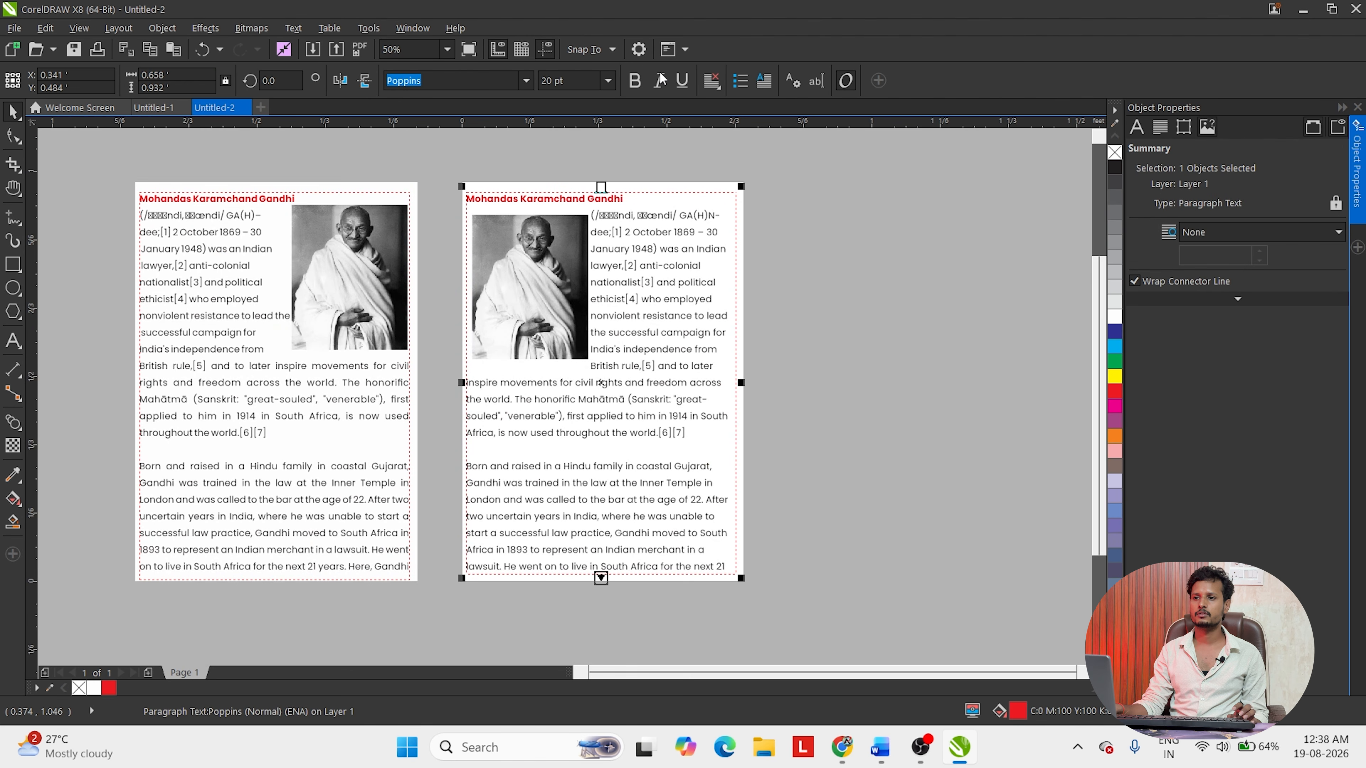
{"action": "left_click", "coordinate": [711, 80]}
{"action": "left_click", "coordinate": [777, 174]}
{"action": "left_click", "coordinate": [882, 372]}
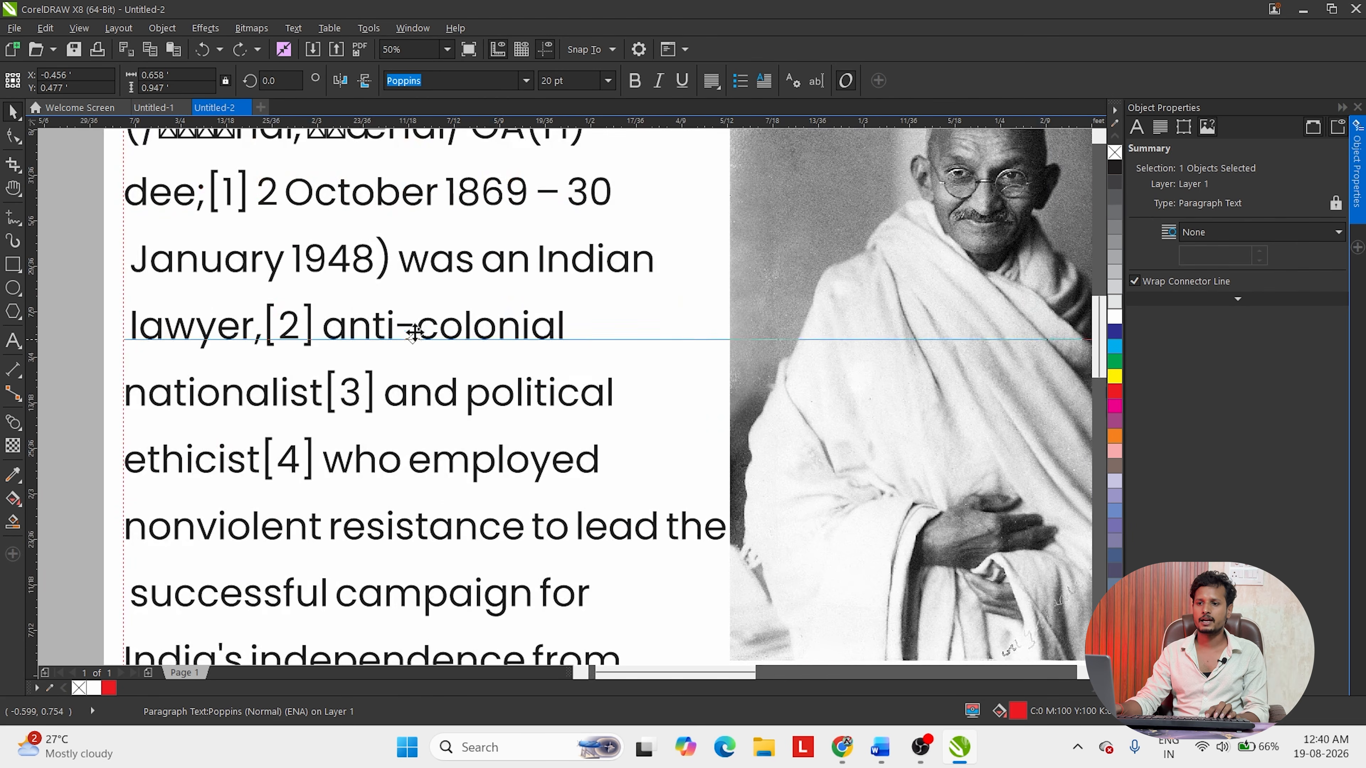
- Extend the duplicated article's text frame until all its text fits, and convert it to artistic text
{"action": "scroll", "coordinate": [387, 379], "scroll_direction": "down", "scroll_amount": 1}
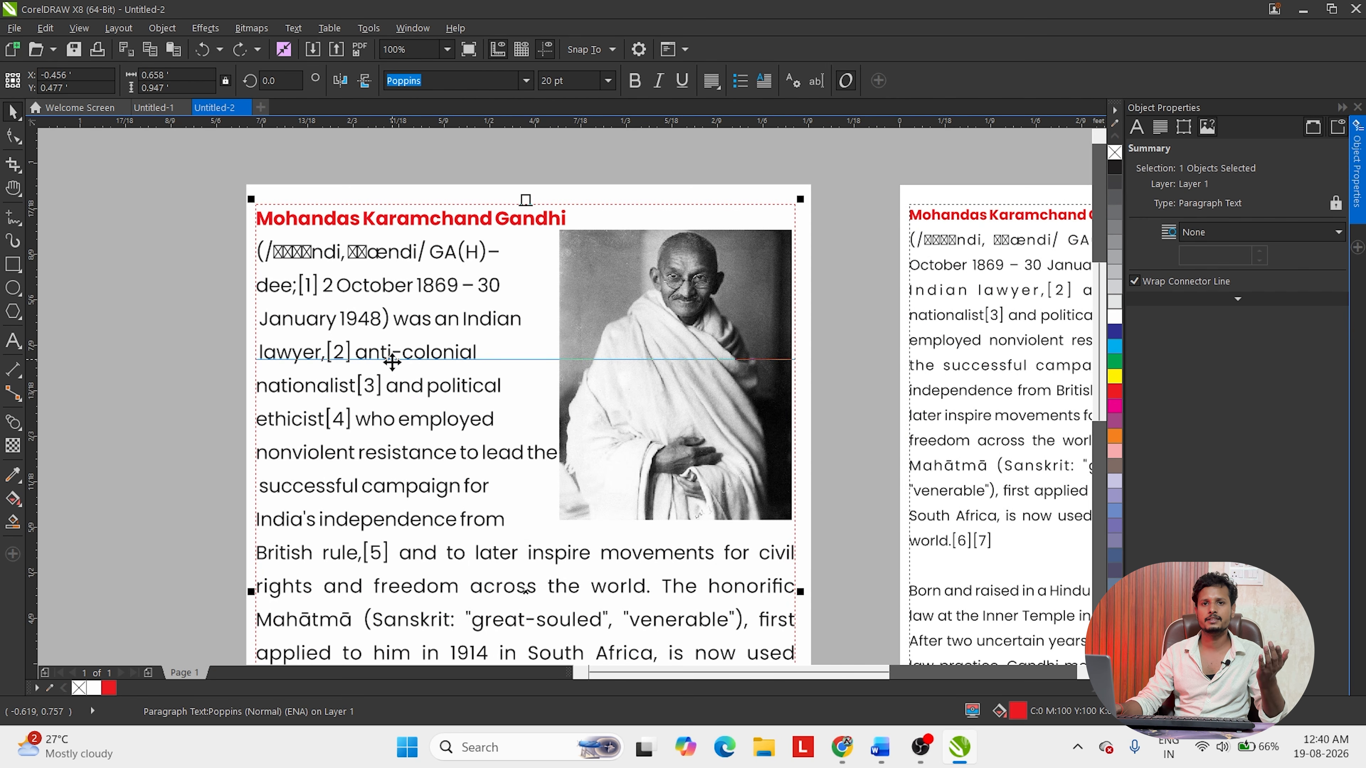
{"action": "left_click", "coordinate": [294, 28]}
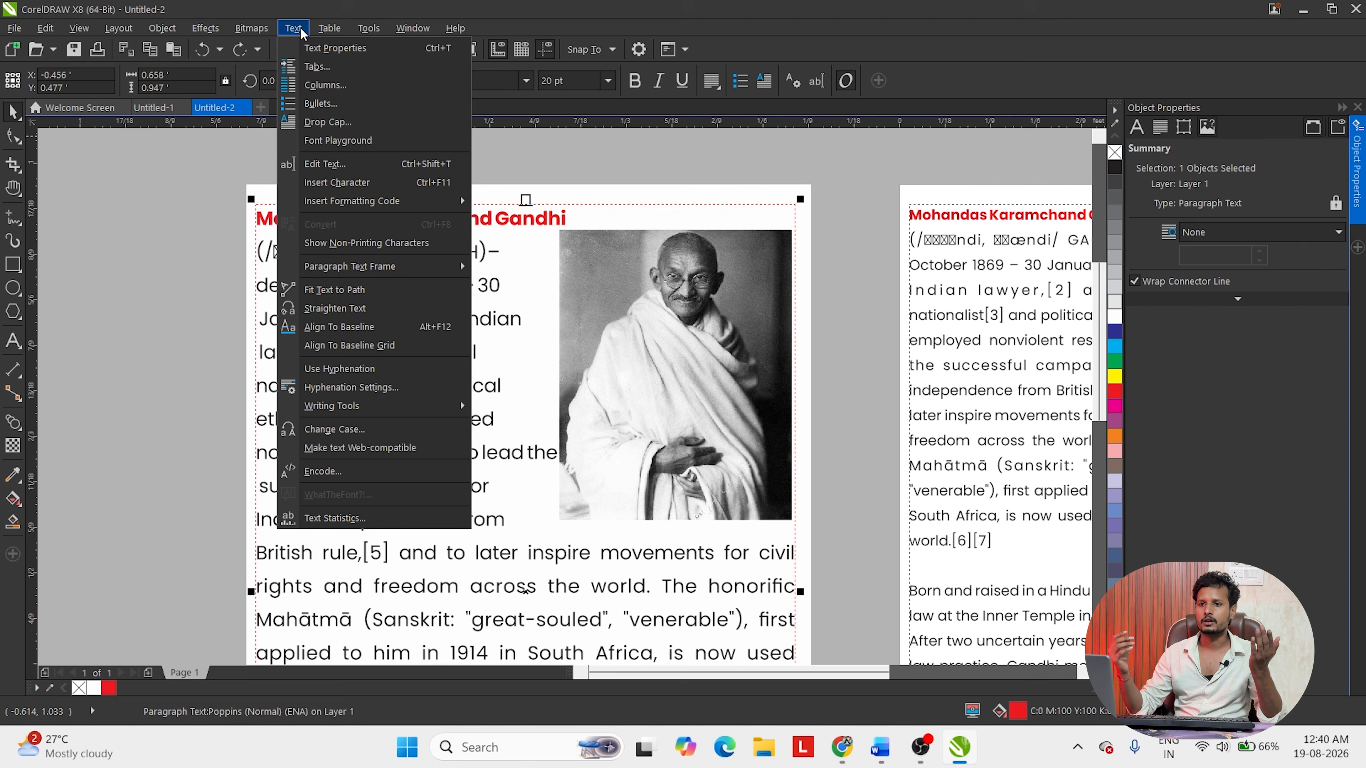
{"action": "left_click", "coordinate": [304, 34]}
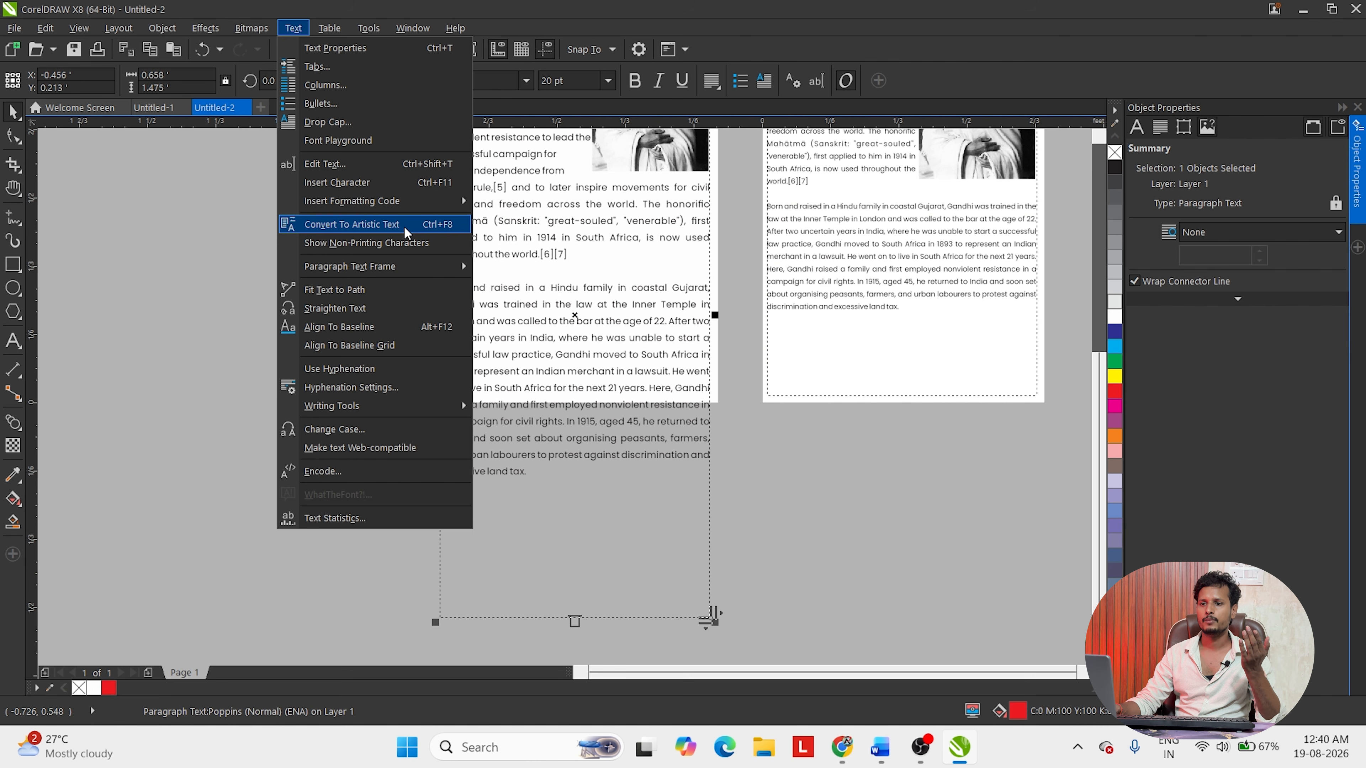
{"action": "left_click", "coordinate": [405, 226]}
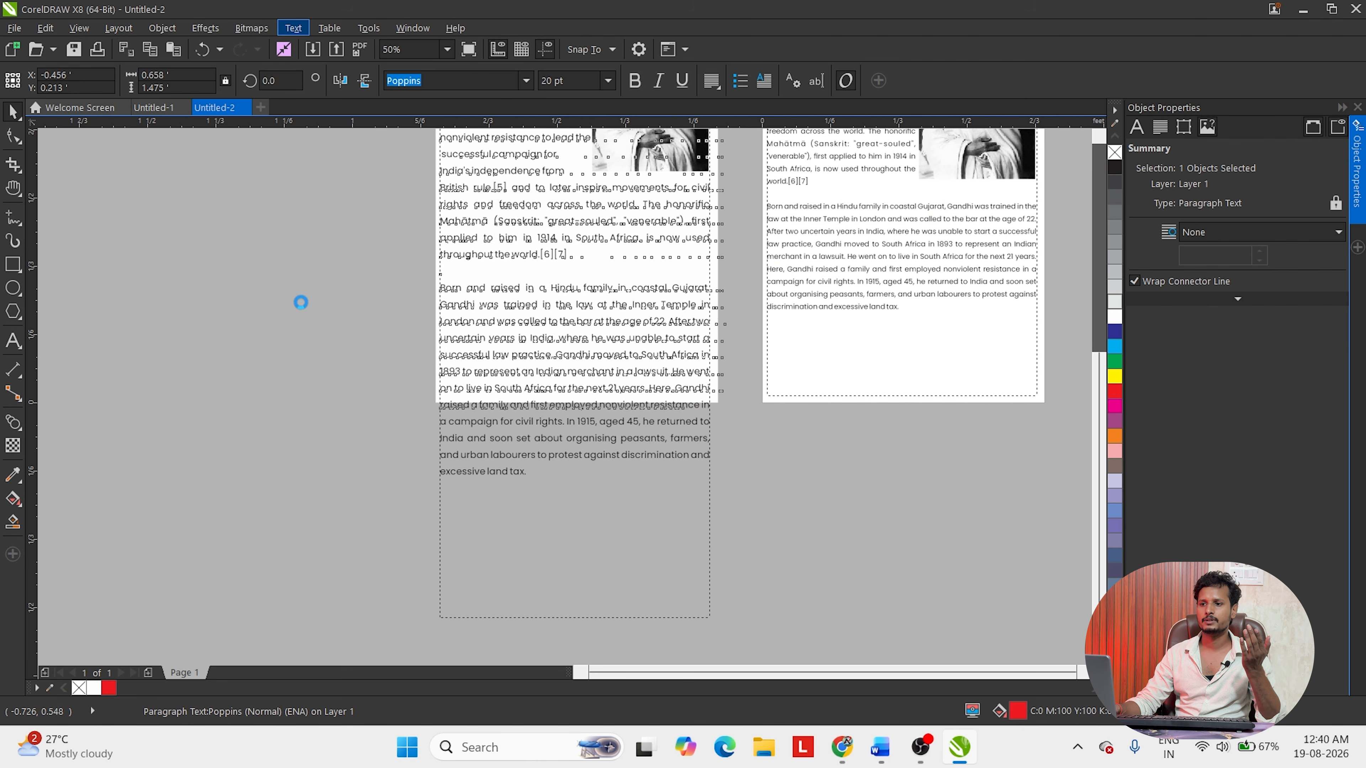
{"action": "scroll", "coordinate": [473, 320], "scroll_direction": "down", "scroll_amount": 1}
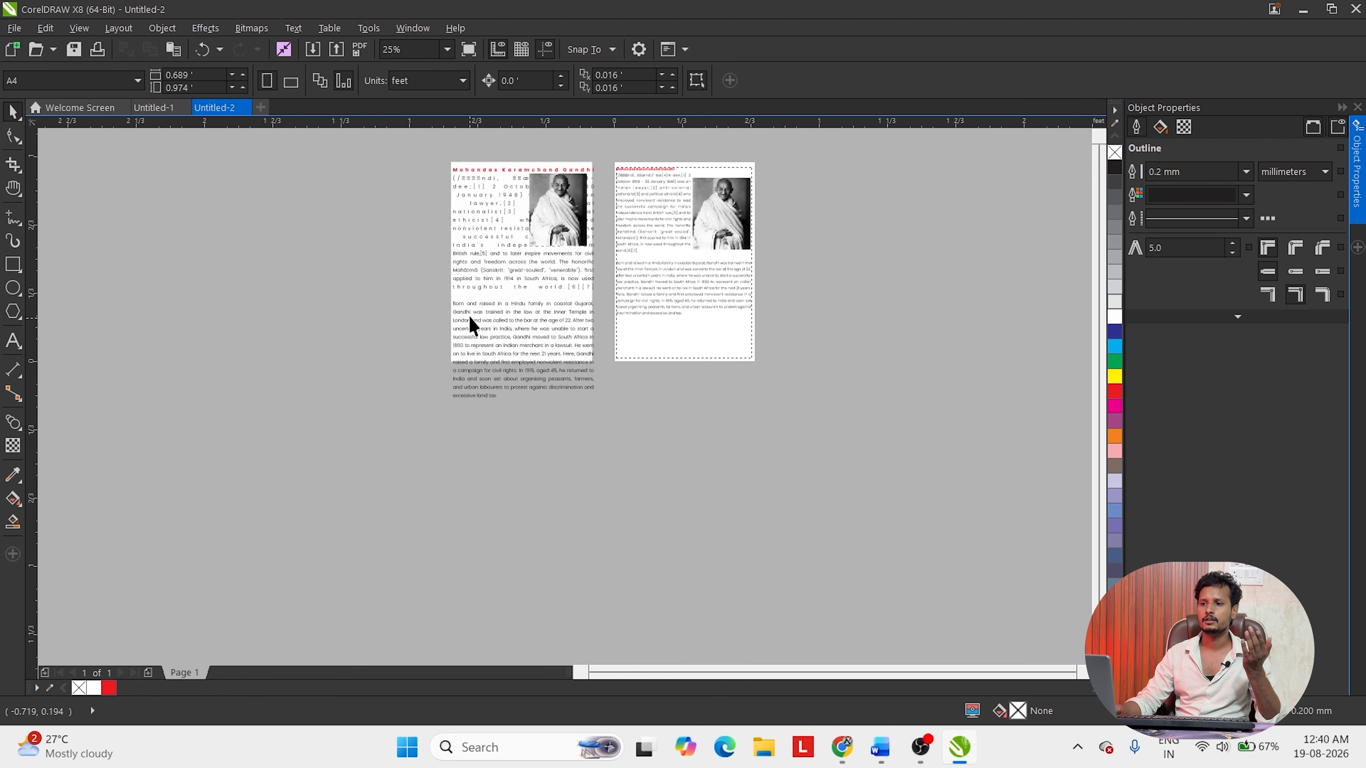
{"action": "scroll", "coordinate": [575, 221], "scroll_direction": "up", "scroll_amount": 1}
- Convert the duplicated article's artistic text back to paragraph text
{"action": "left_click", "coordinate": [454, 355]}
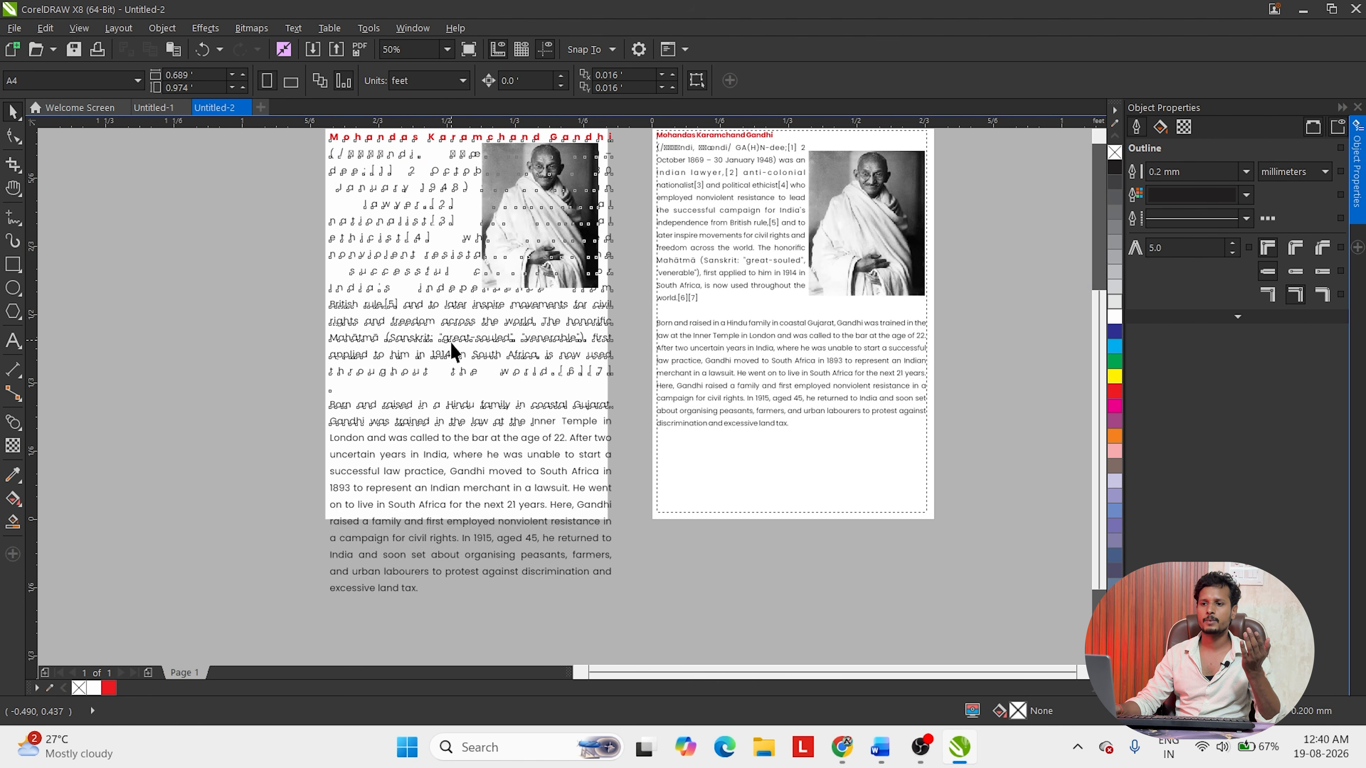
{"action": "left_click", "coordinate": [299, 30]}
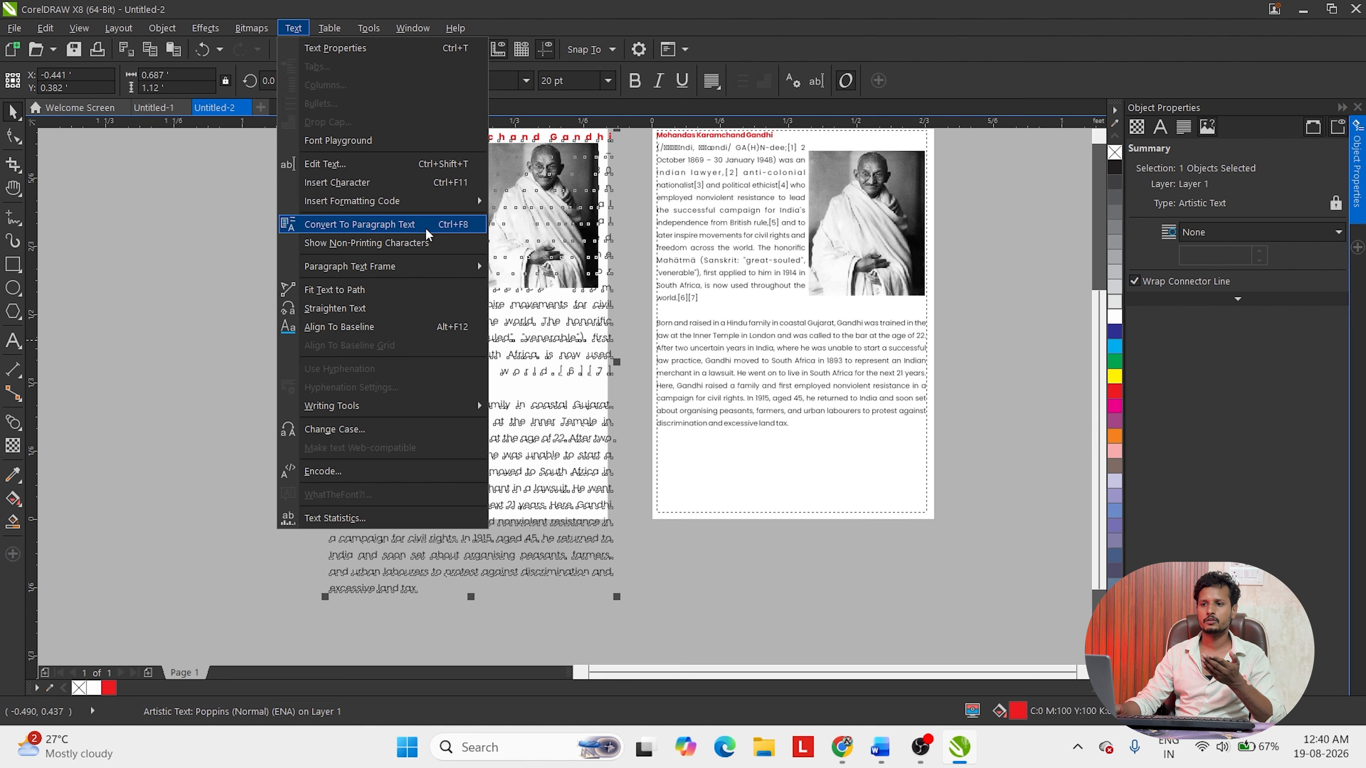
{"action": "left_click", "coordinate": [359, 224]}
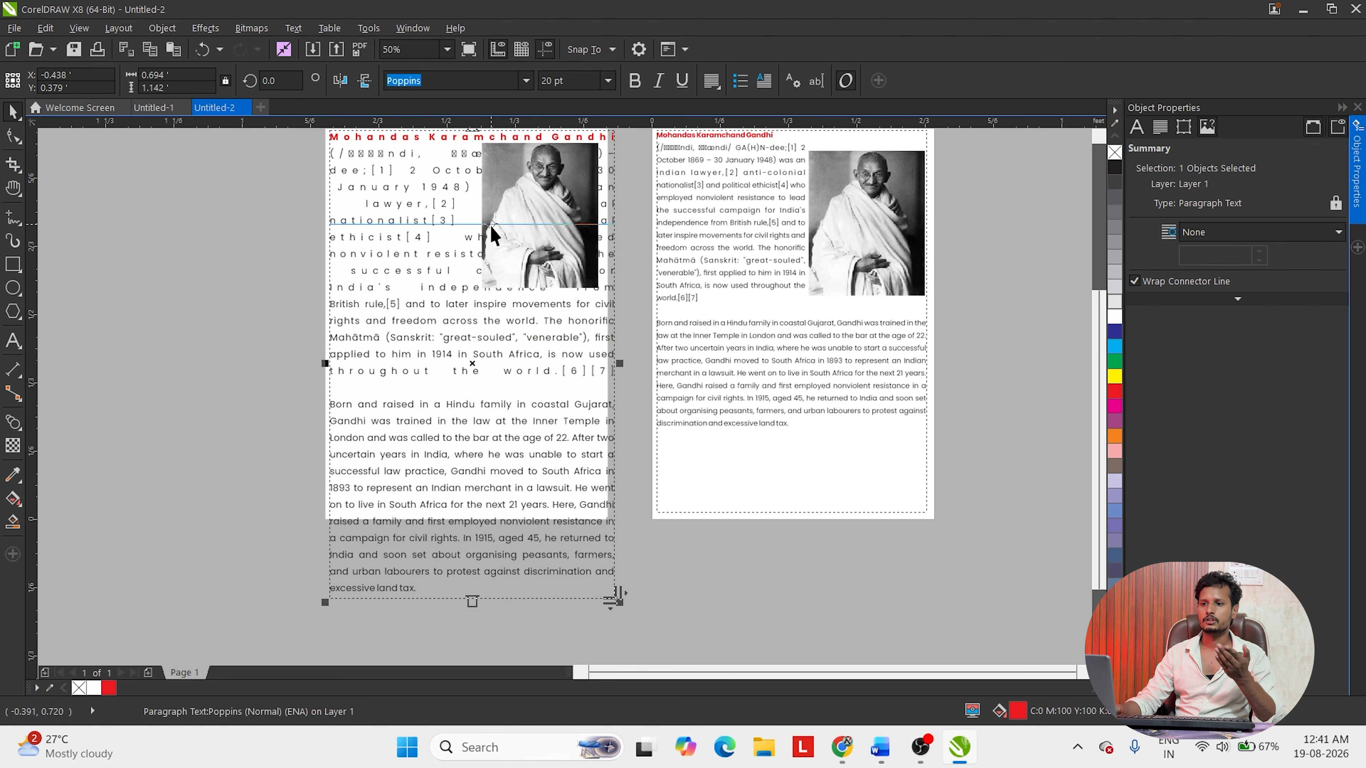
{"action": "left_click", "coordinate": [217, 421]}
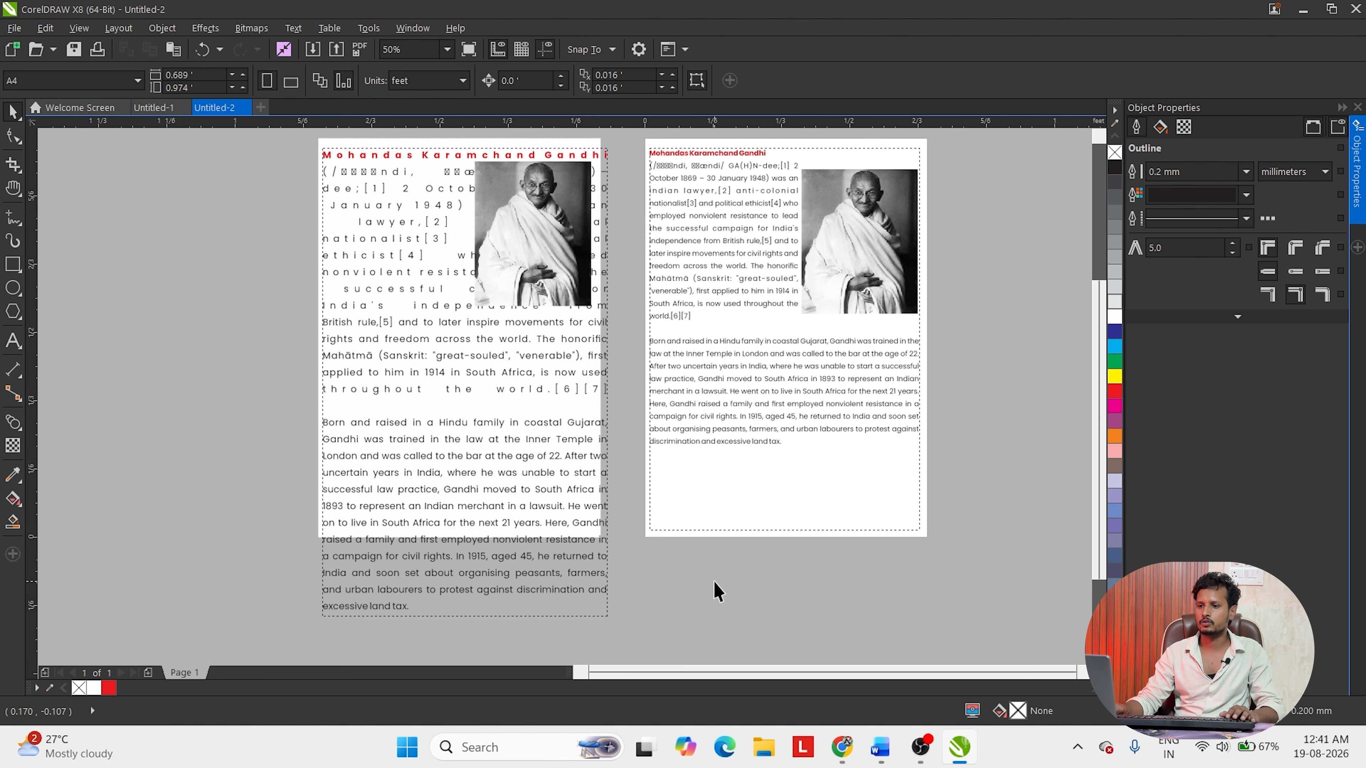
- Delete both article layouts completely, including their texts, portraits and background rectangles
{"action": "scroll", "coordinate": [585, 386], "scroll_direction": "down", "scroll_amount": 2}
{"action": "scroll", "coordinate": [580, 414], "scroll_direction": "up", "scroll_amount": 3}
{"action": "key", "text": "h"}
{"action": "left_click_drag", "start_coordinate": [928, 204], "coordinate": [478, 563]}
{"action": "scroll", "coordinate": [496, 491], "scroll_direction": "down", "scroll_amount": 1}
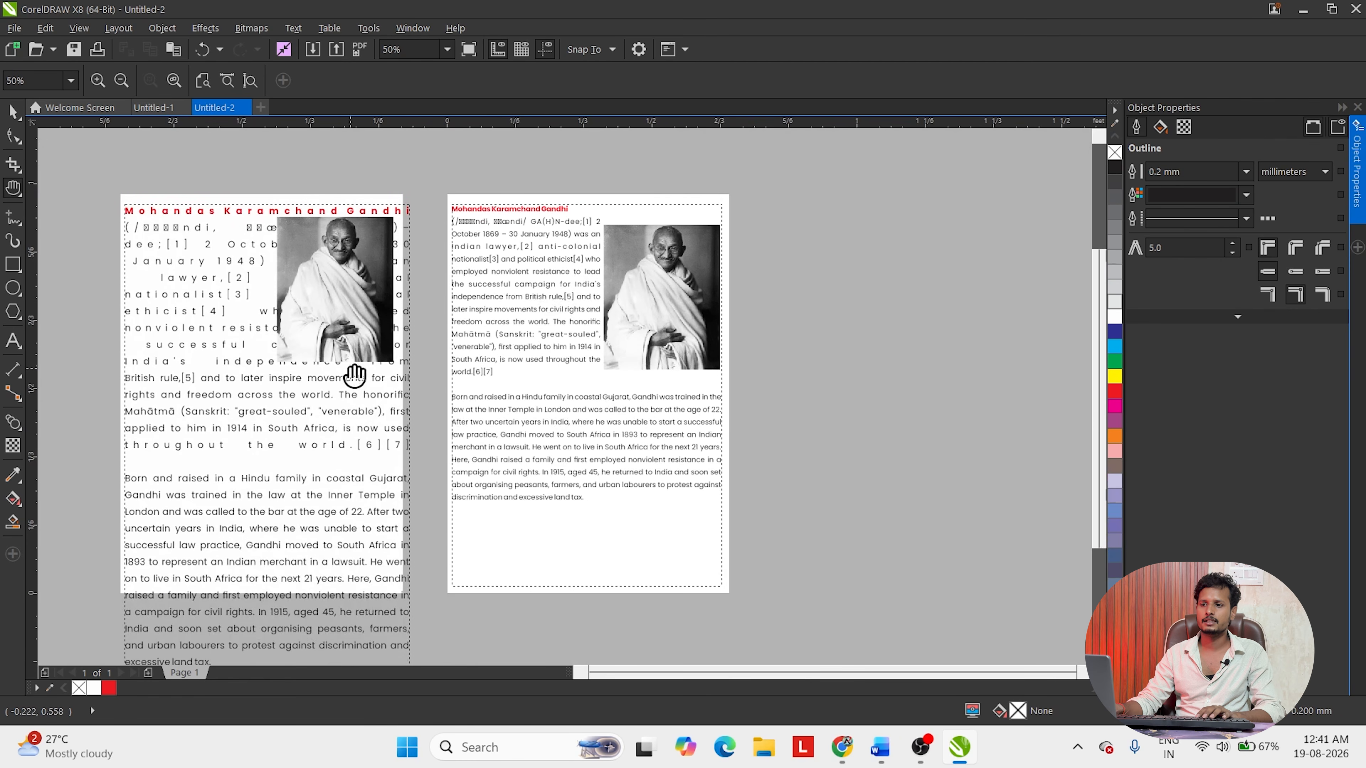
{"action": "left_click_drag", "start_coordinate": [296, 253], "coordinate": [492, 259]}
{"action": "scroll", "coordinate": [479, 263], "scroll_direction": "down", "scroll_amount": 1}
{"action": "key", "text": "space"}
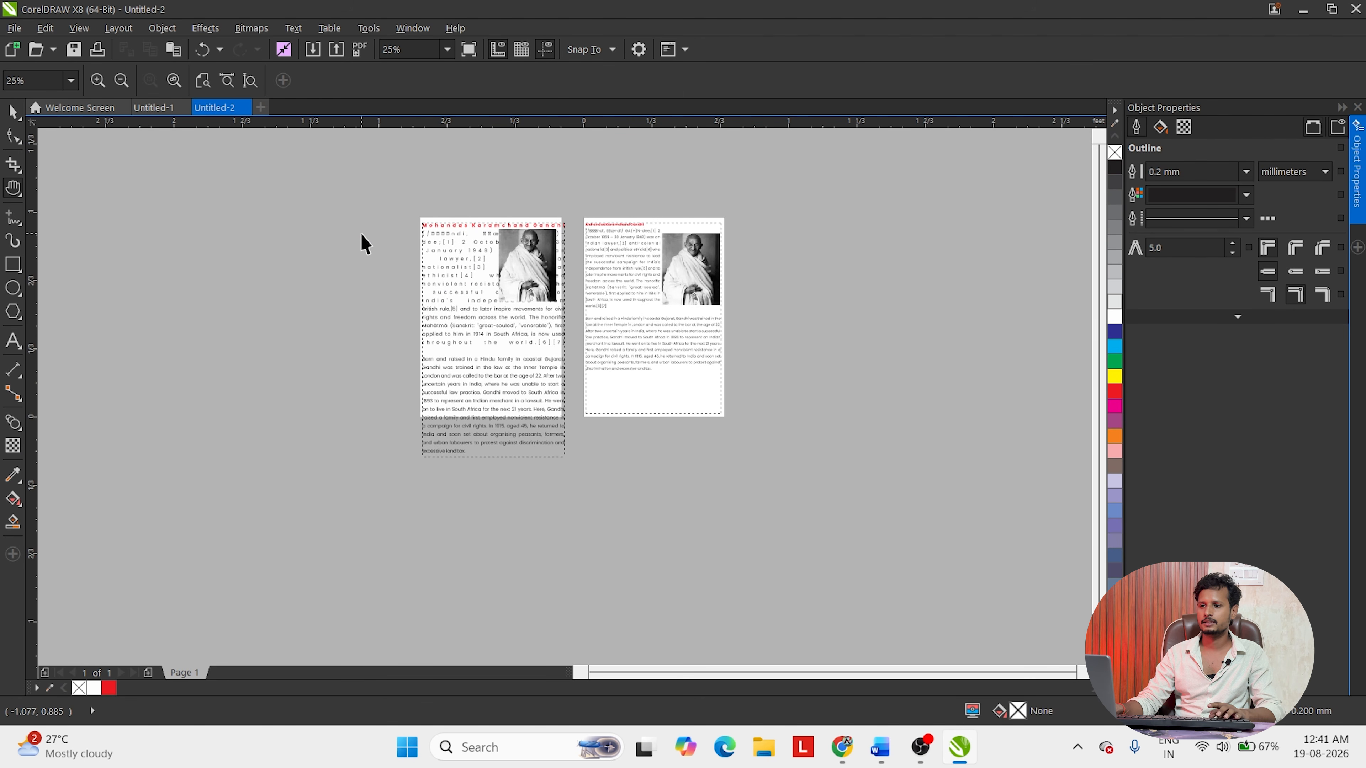
{"action": "left_click_drag", "start_coordinate": [247, 174], "coordinate": [723, 451]}
{"action": "left_click", "coordinate": [348, 171]}
{"action": "left_click_drag", "start_coordinate": [348, 178], "coordinate": [833, 518]}
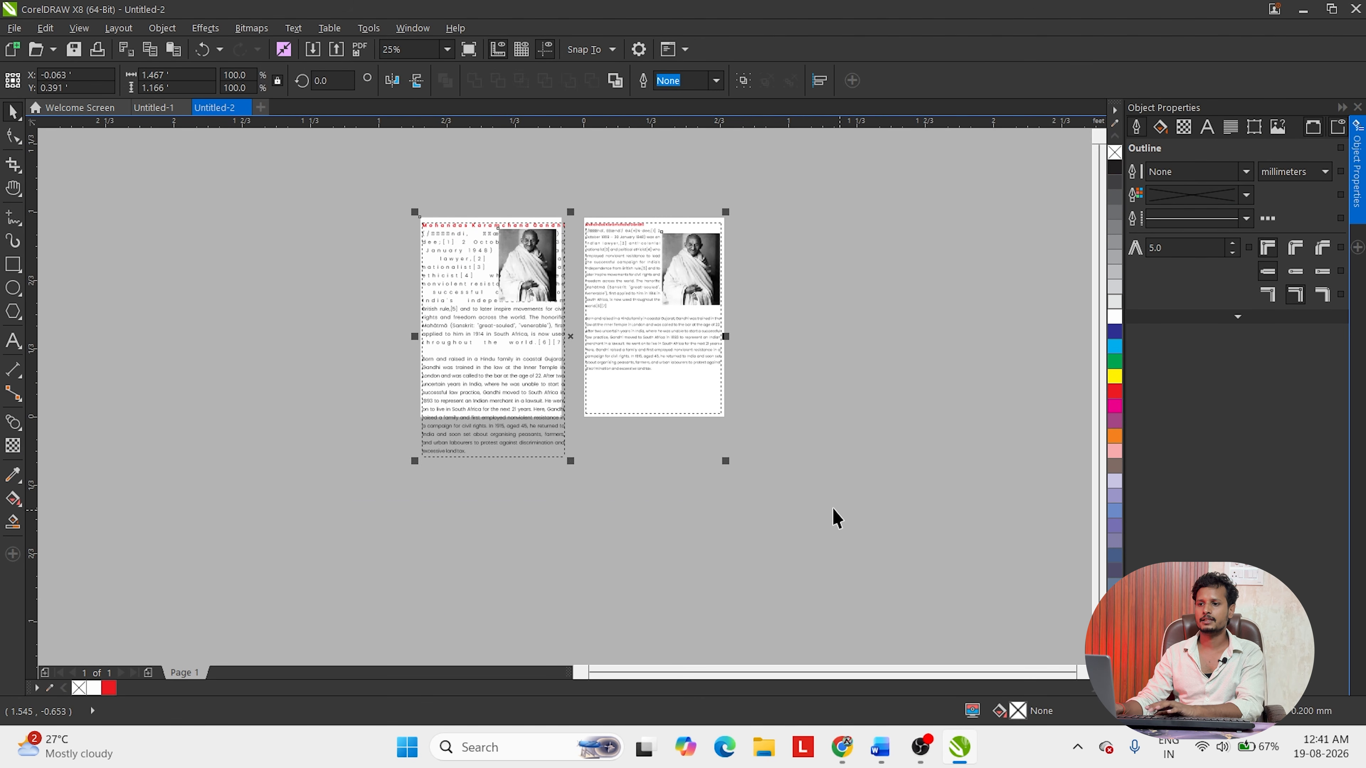
{"action": "key", "text": "Delete"}
- Add the artistic text "11th & 12th" in Arial to the empty page, enlarged to about 132 pt
{"action": "left_click", "coordinate": [13, 342]}
{"action": "left_click", "coordinate": [630, 260]}
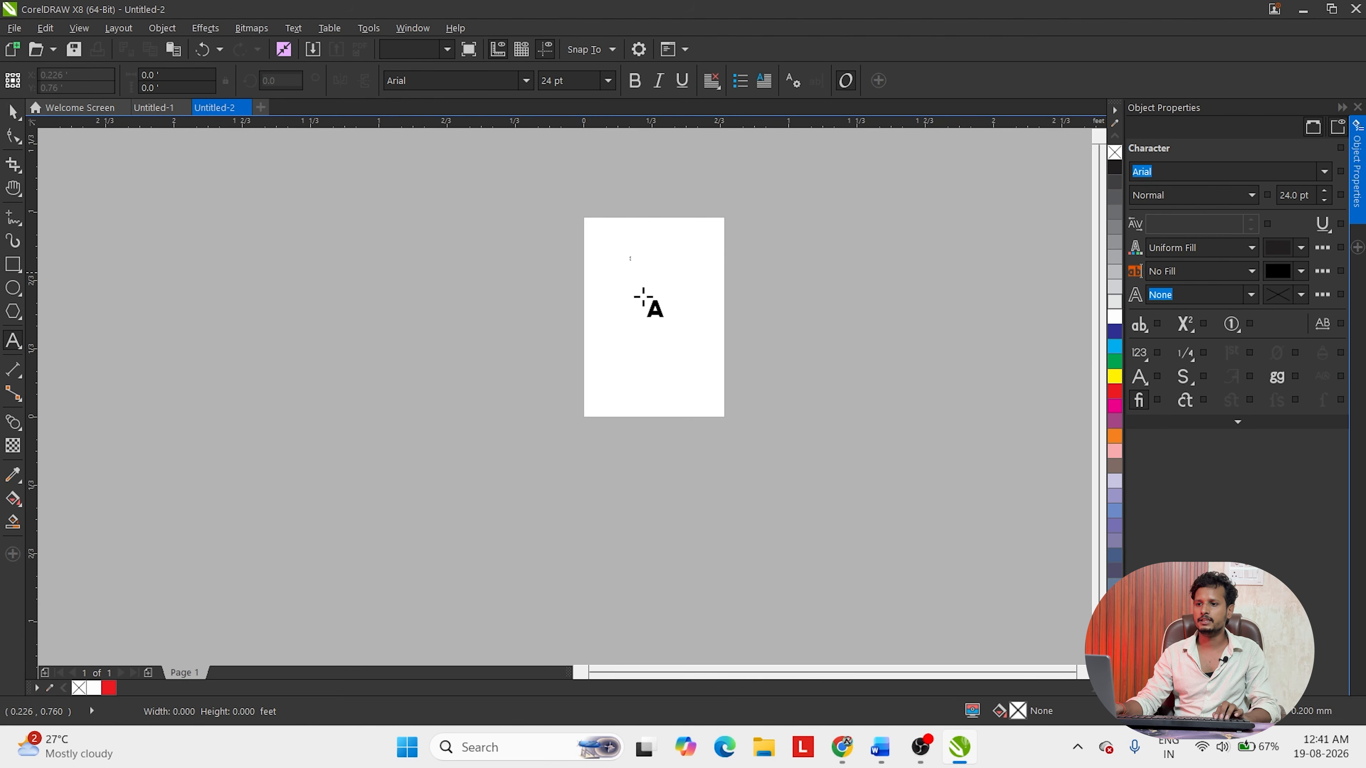
{"action": "type", "text": "11th"}
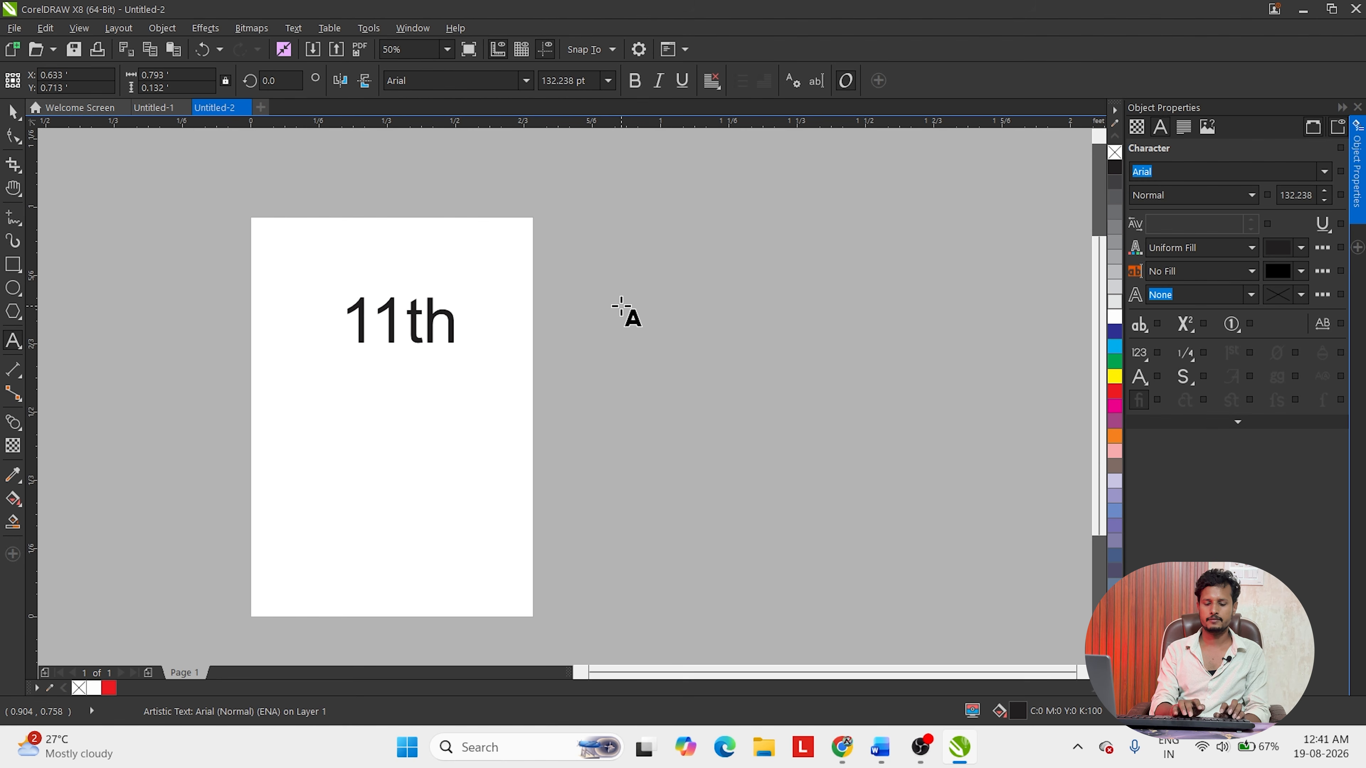
{"action": "type", "text": "^&"}
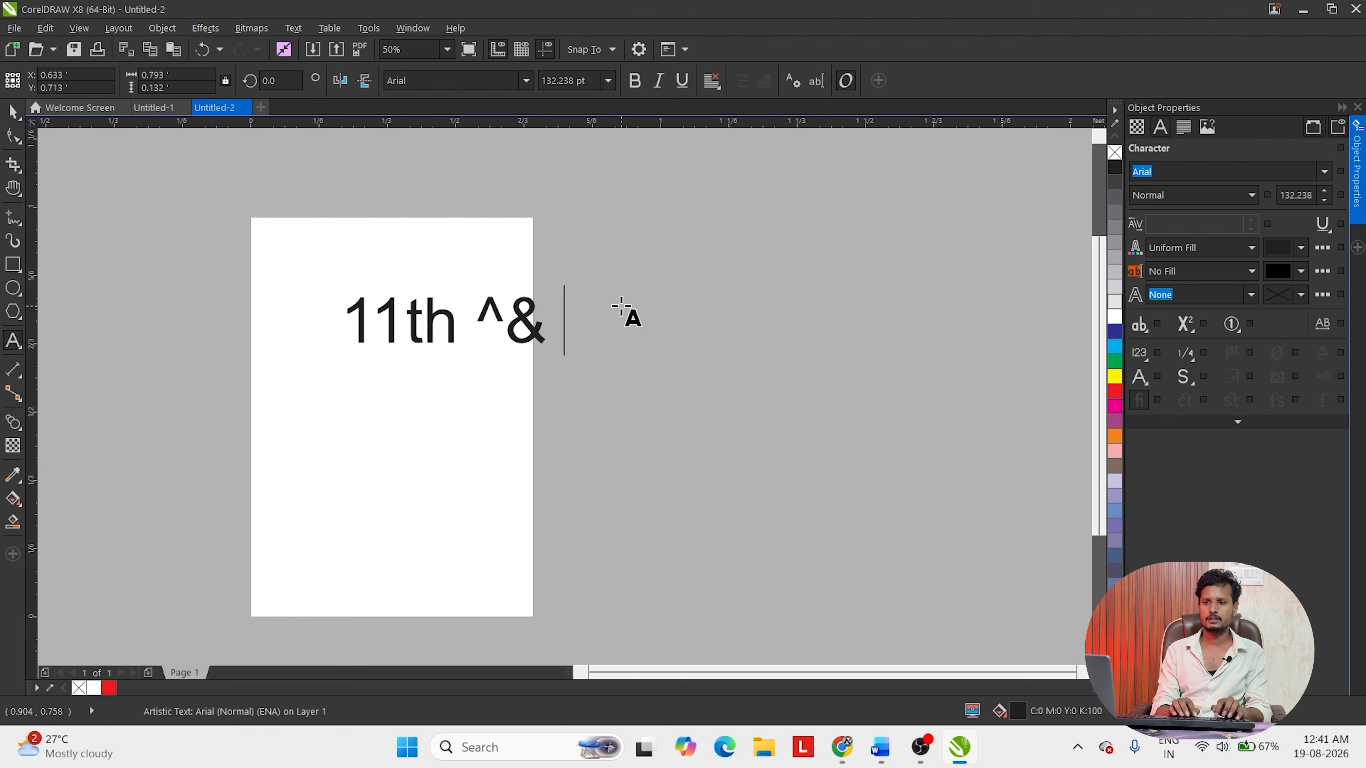
{"action": "key", "text": "BackSpace"}
{"action": "type", "text": "12th"}
{"action": "key", "text": "BackSpace"}
{"action": "type", "text": "&"}
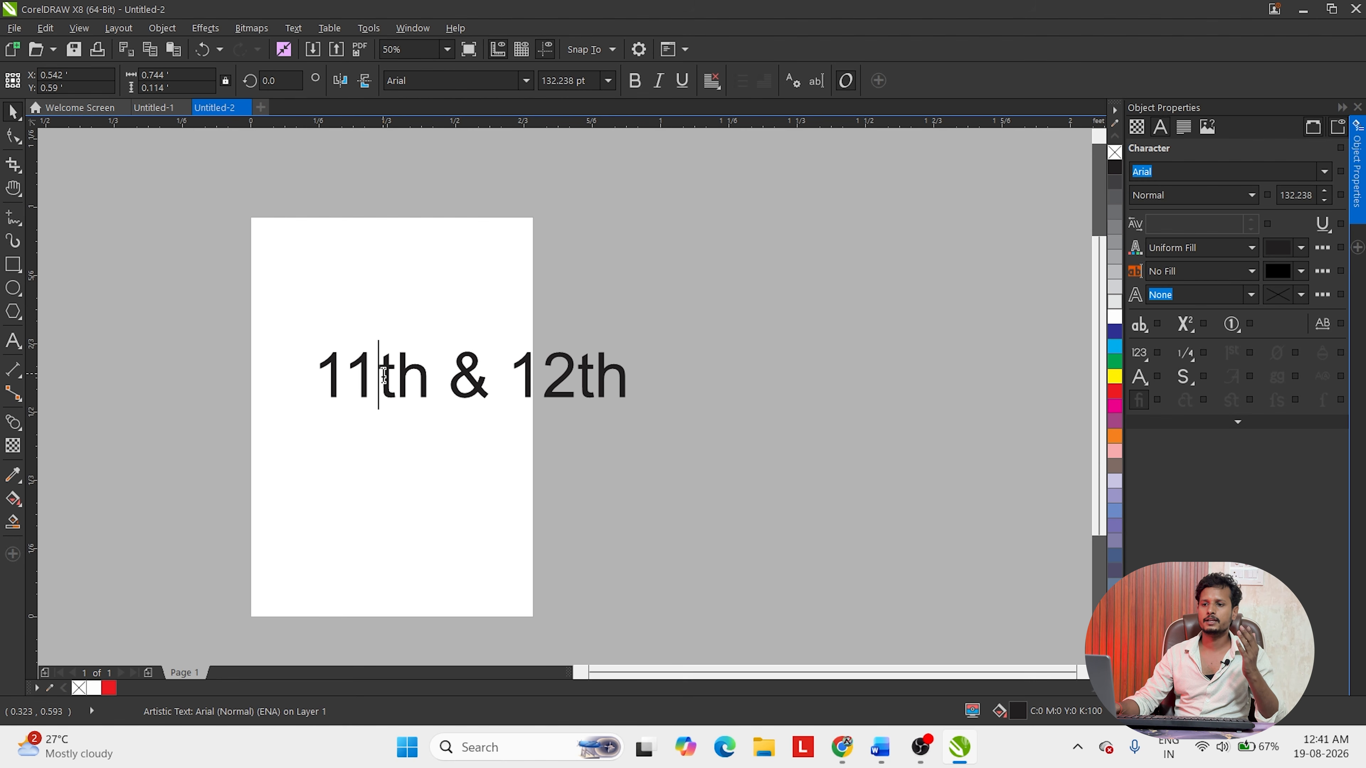
- Apply Superscript (synthesized) to the "th" of "11th" through the text properties
{"action": "left_click_drag", "start_coordinate": [380, 376], "coordinate": [415, 381]}
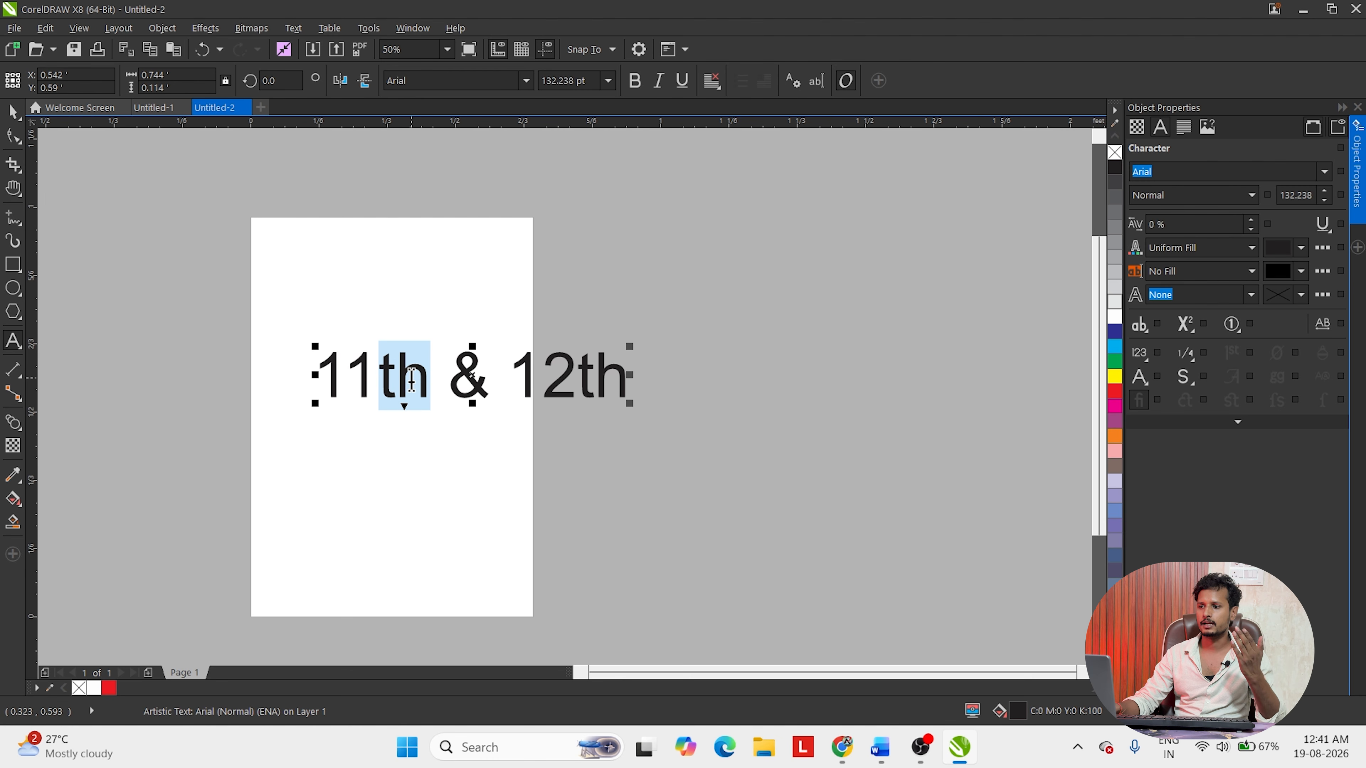
{"action": "key", "text": "ctrl+t"}
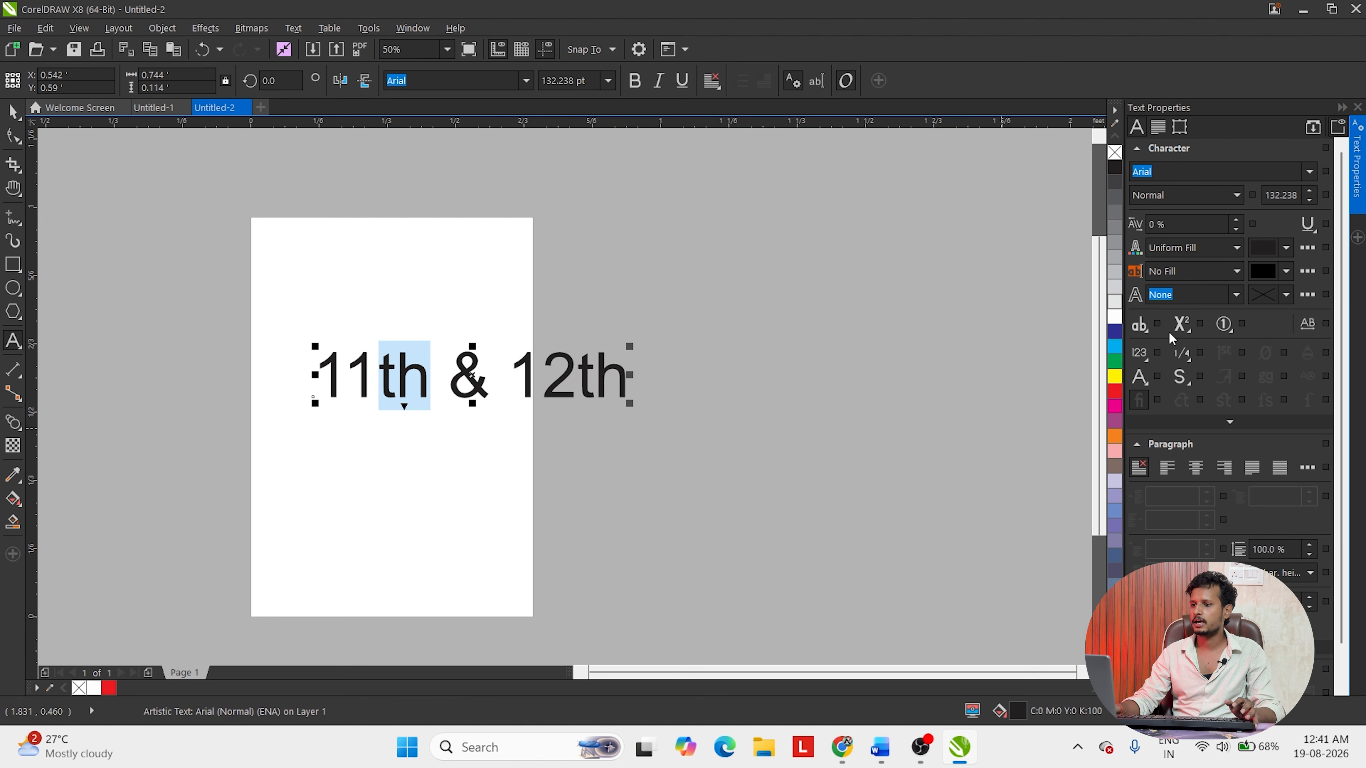
{"action": "left_click", "coordinate": [1182, 325]}
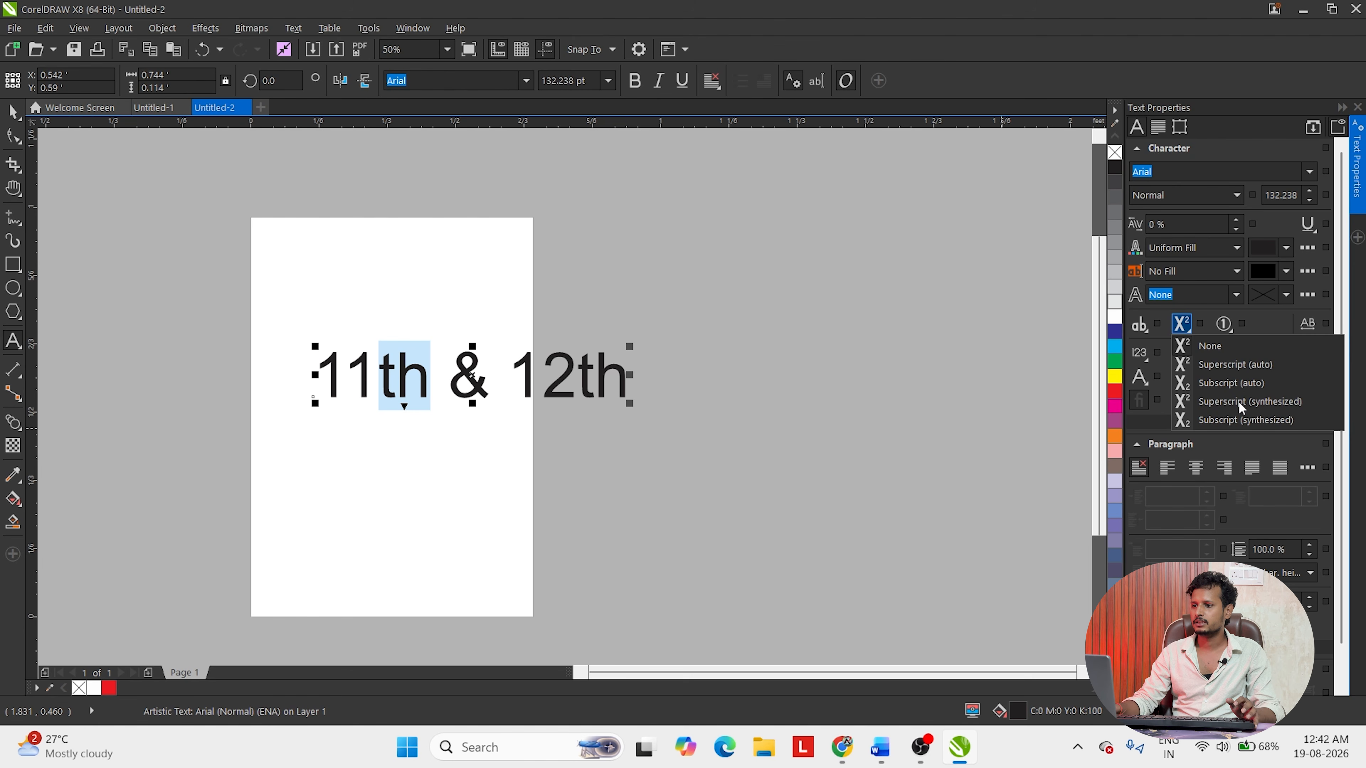
{"action": "left_click", "coordinate": [1233, 410]}
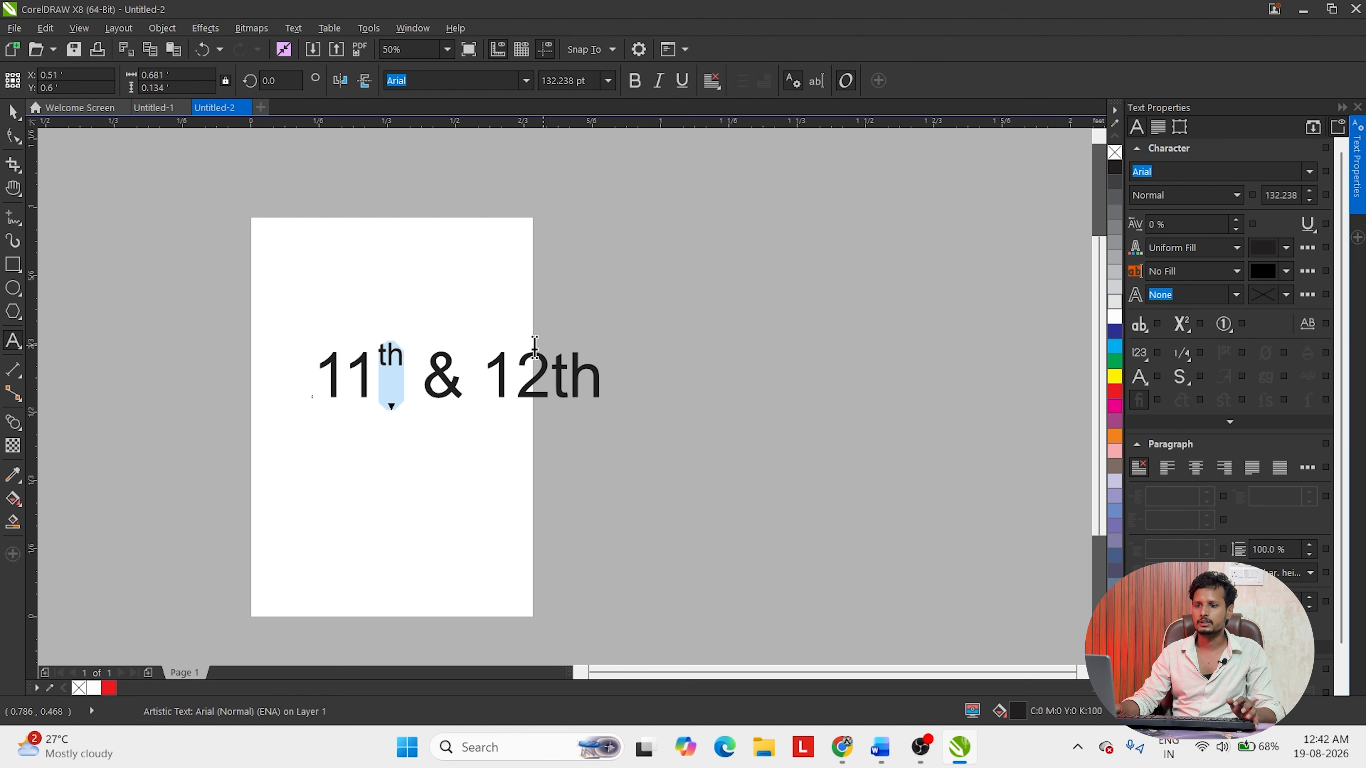
- Format the "th" of "12th" as Superscript (synthesized) and change it to Subscript (auto)
{"action": "left_click_drag", "start_coordinate": [551, 377], "coordinate": [753, 379]}
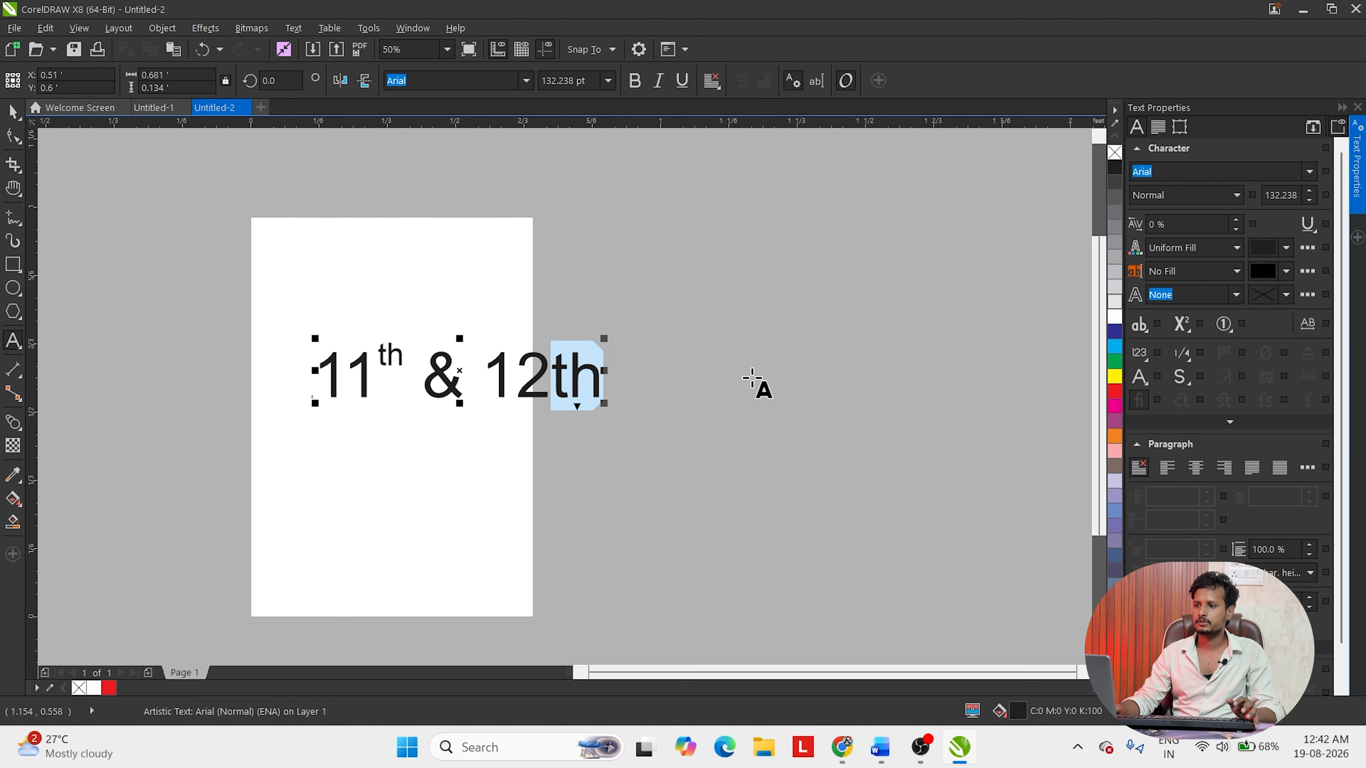
{"action": "left_click", "coordinate": [1182, 325]}
{"action": "left_click", "coordinate": [1250, 399]}
{"action": "left_click", "coordinate": [1183, 325]}
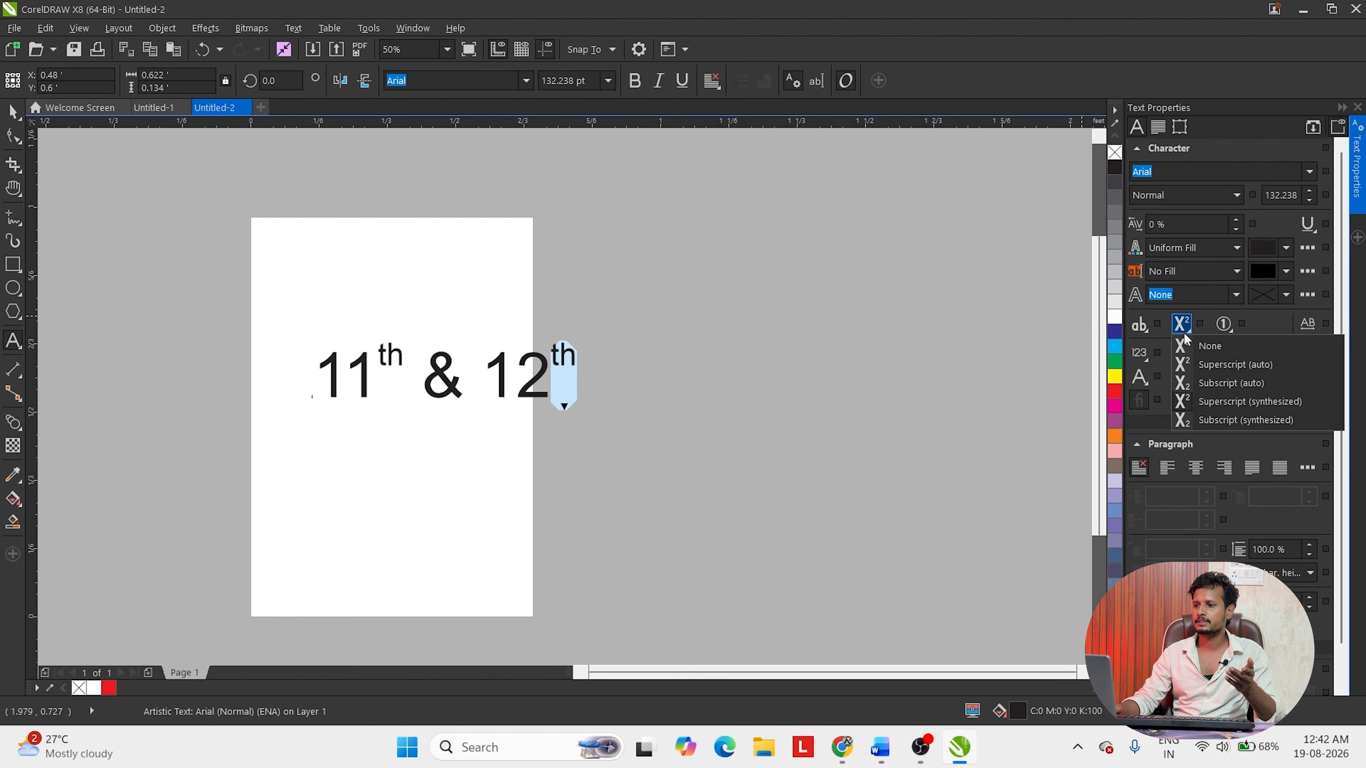
{"action": "left_click", "coordinate": [1219, 384]}
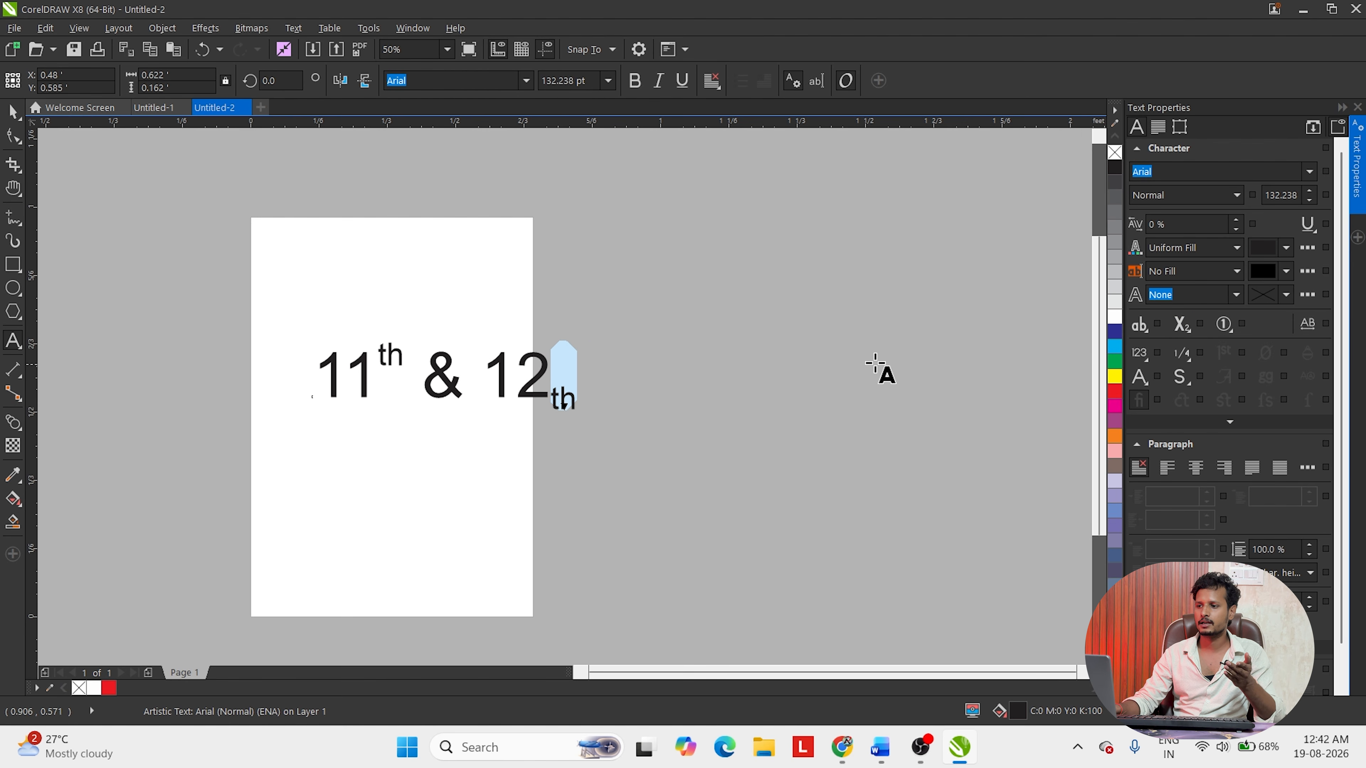
- Change the "th" of "12th" to Superscript (synthesized) and finish editing the text
{"action": "left_click", "coordinate": [1182, 324]}
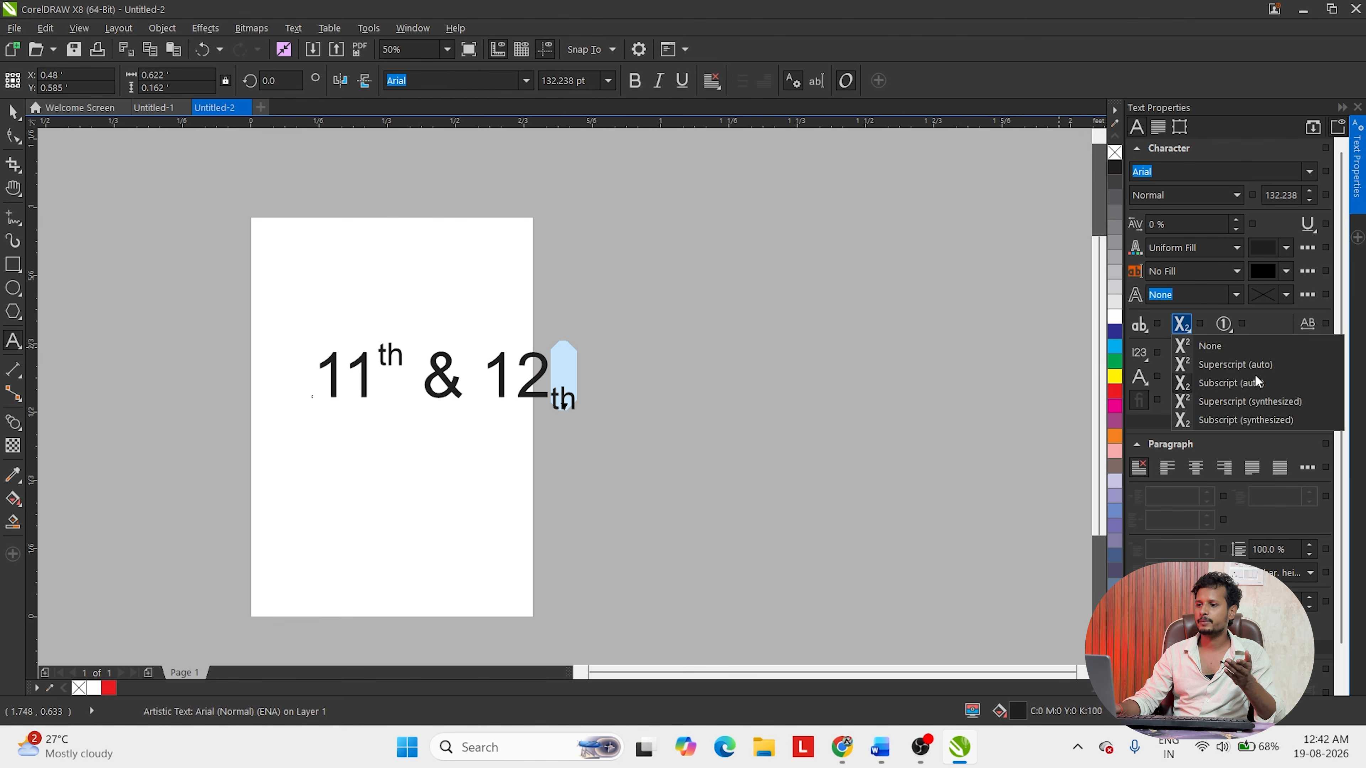
{"action": "left_click", "coordinate": [1250, 401]}
{"action": "key", "text": "ctrl+space"}
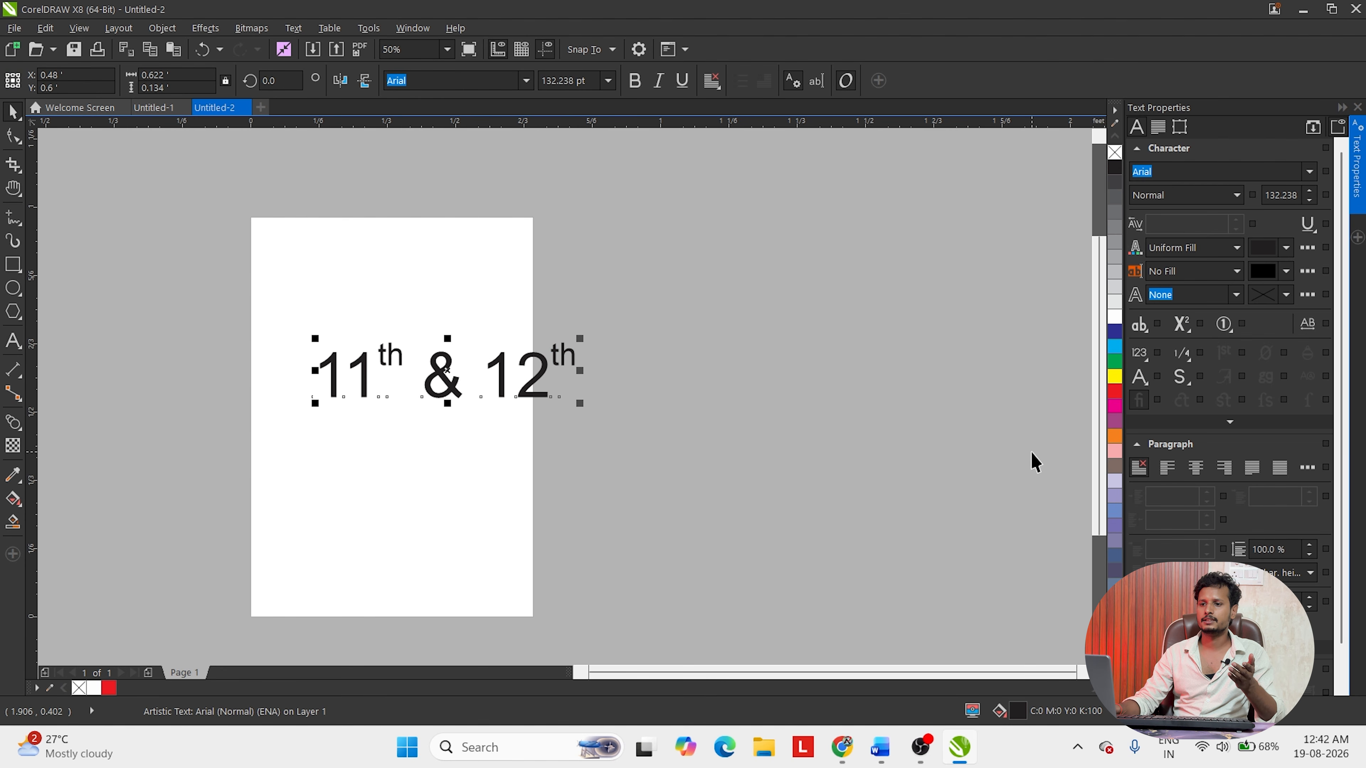
{"action": "scroll", "coordinate": [448, 376], "scroll_direction": "up", "scroll_amount": 2}
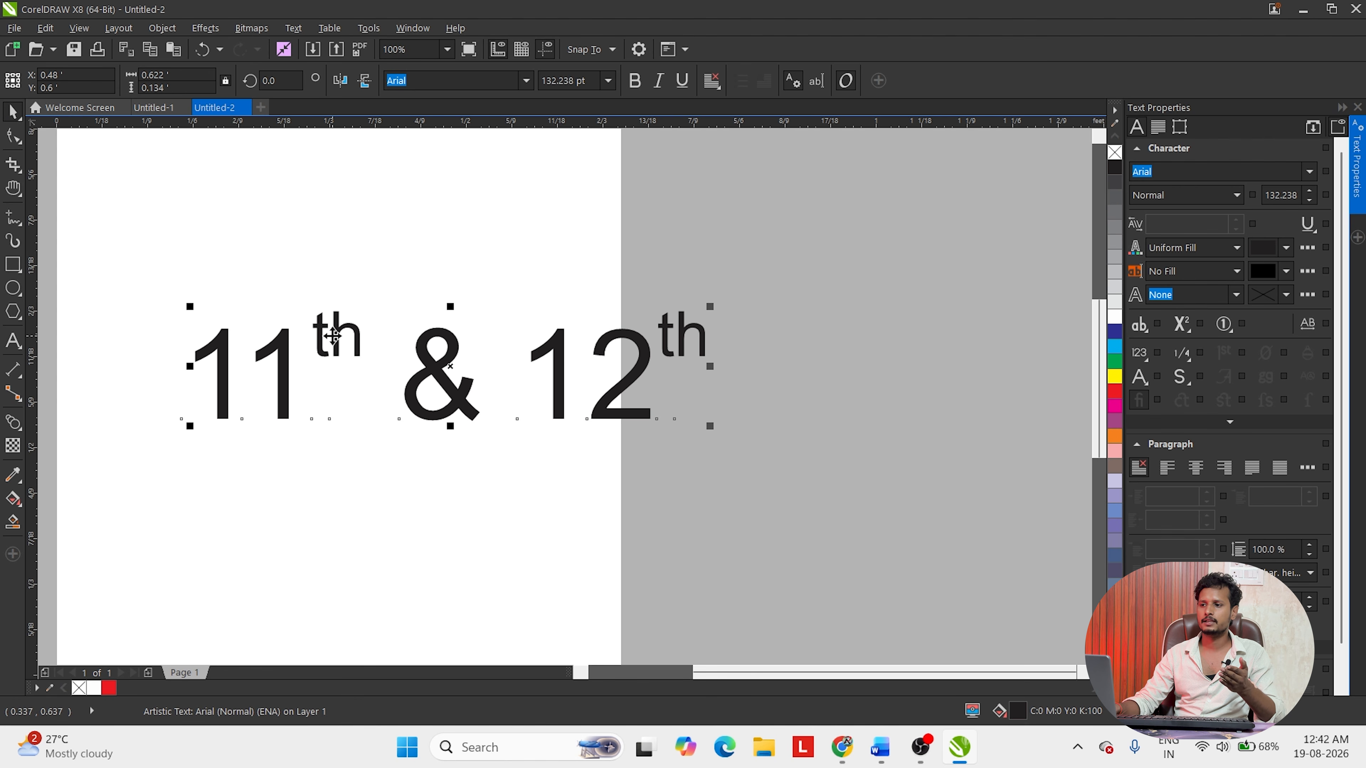
{"action": "left_click_drag", "start_coordinate": [213, 277], "coordinate": [469, 452]}
{"action": "left_click", "coordinate": [437, 388]}
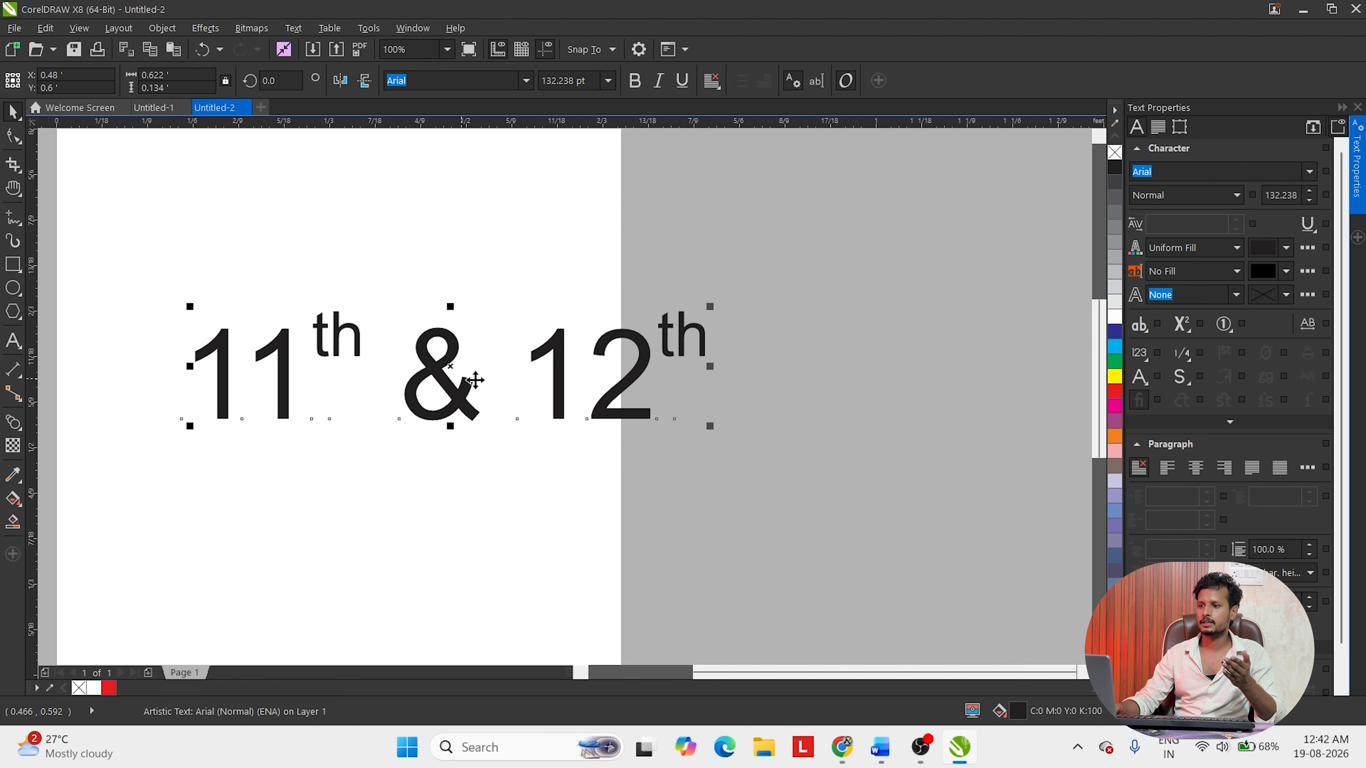
- Try all caps on the whole "11th & 12th" text and set its capitalization back to none
{"action": "left_click", "coordinate": [1141, 324]}
{"action": "left_click", "coordinate": [1174, 365]}
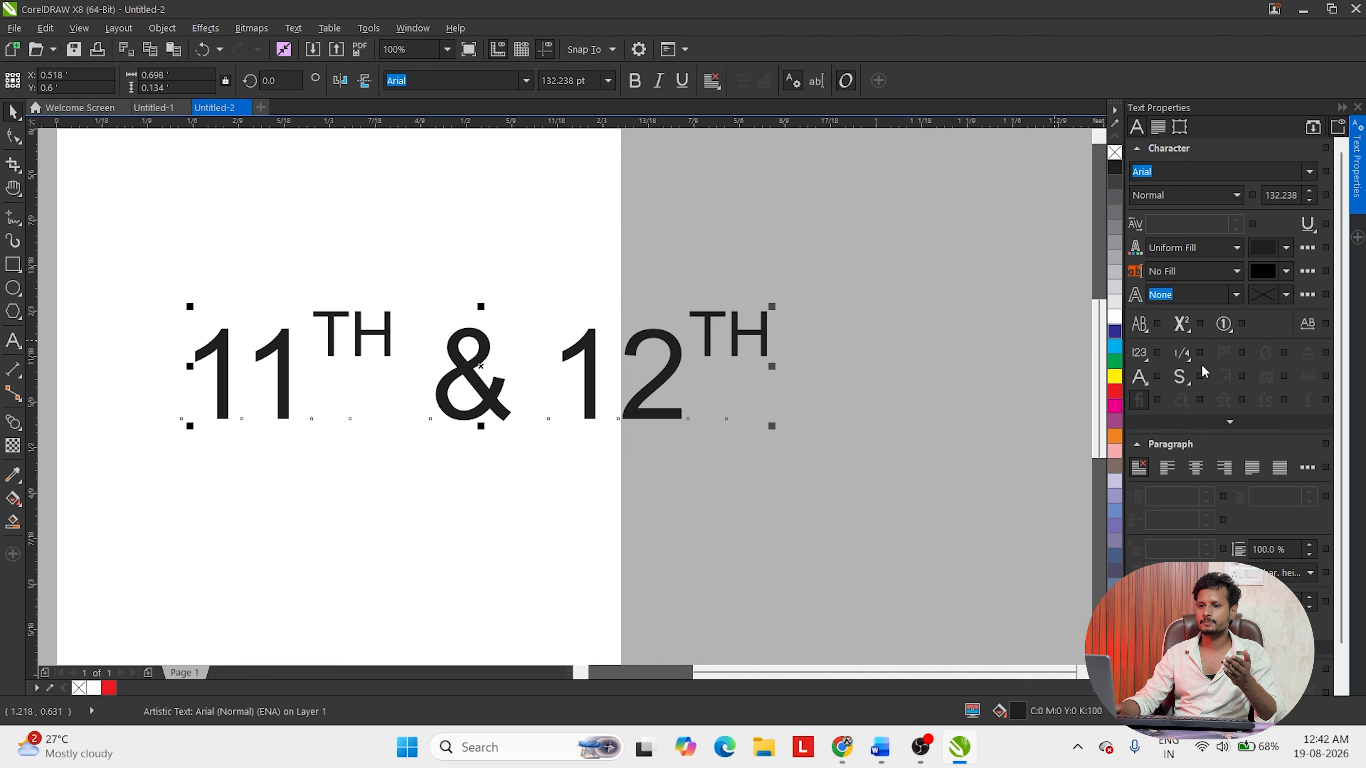
{"action": "left_click", "coordinate": [1141, 324]}
{"action": "left_click", "coordinate": [1167, 344]}
{"action": "left_click", "coordinate": [726, 530]}
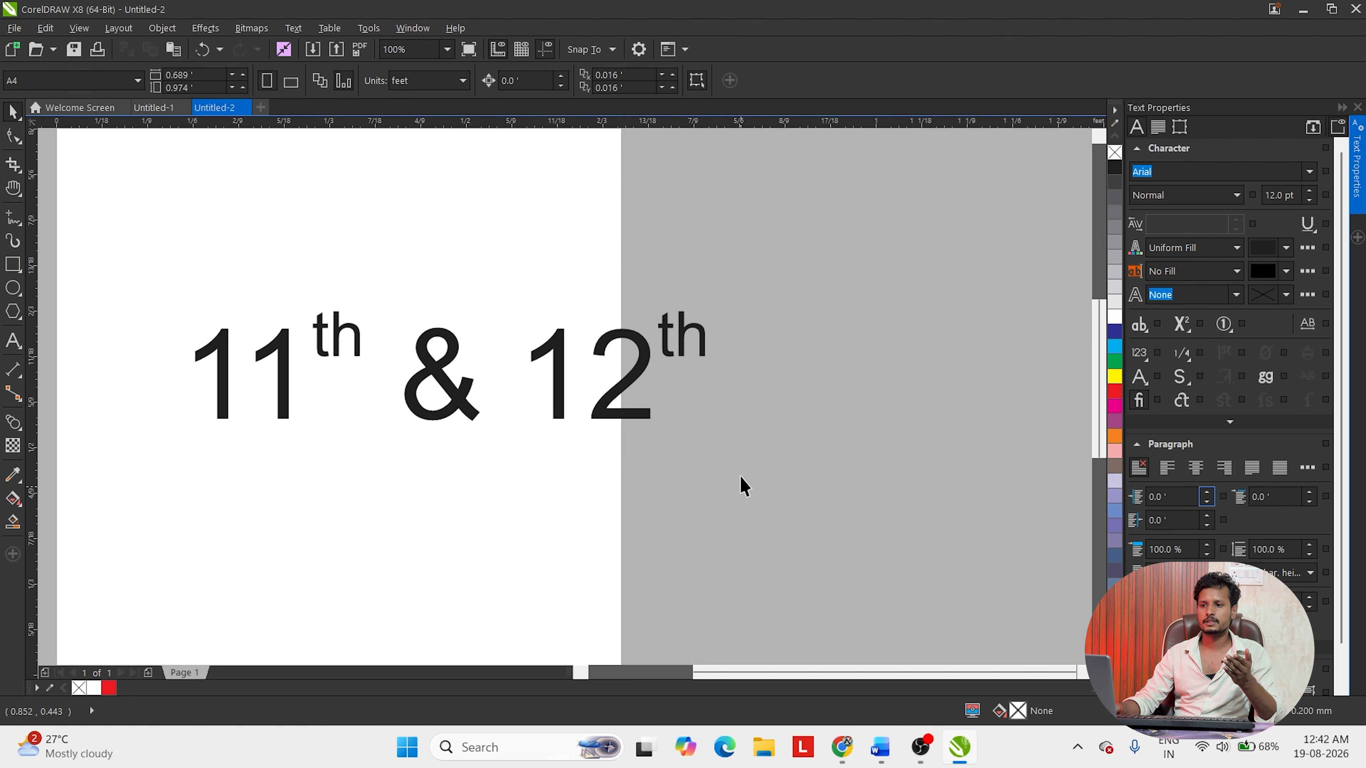
{"action": "scroll", "coordinate": [742, 478], "scroll_direction": "down", "scroll_amount": 2}
{"action": "left_click_drag", "start_coordinate": [820, 530], "coordinate": [352, 361]}
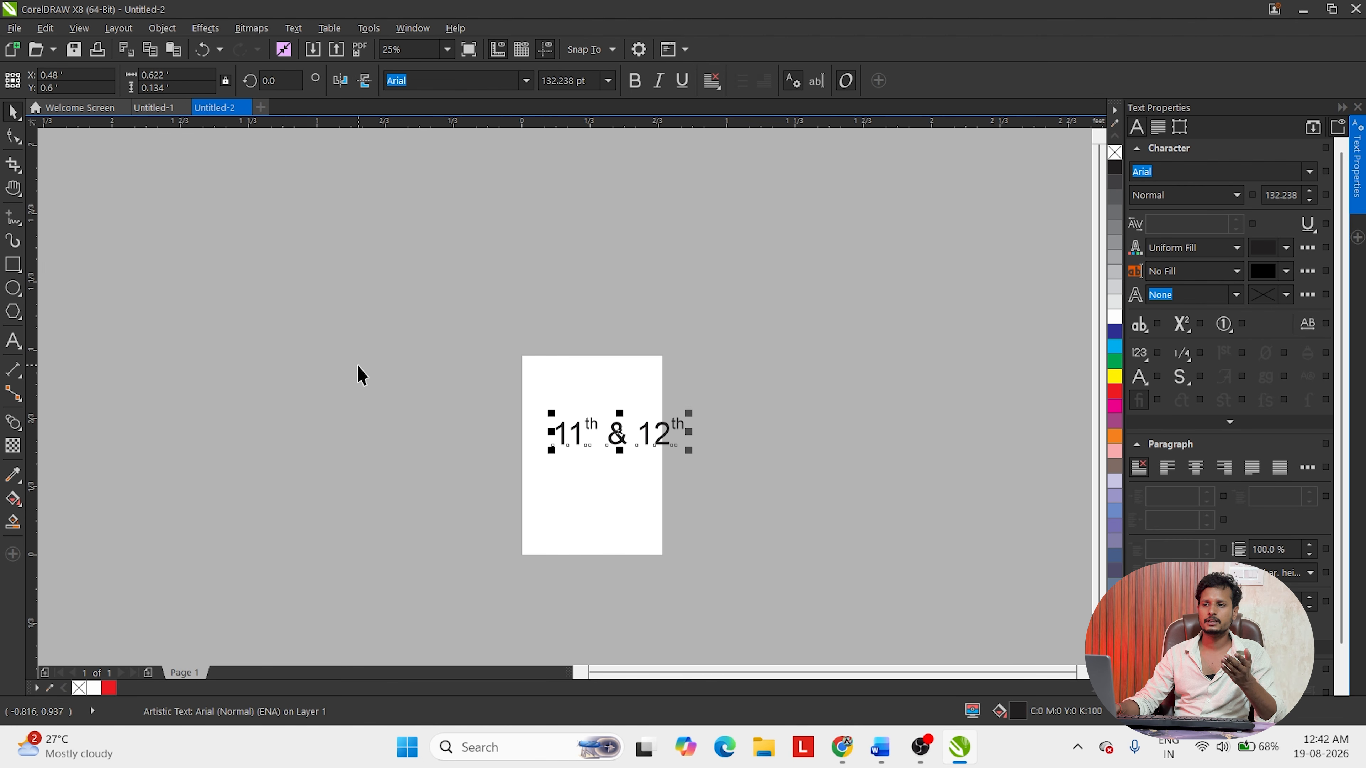
- Bring back the deleted article layouts and enable bullets for the paragraph text that wraps around the portrait
{"action": "left_click", "coordinate": [295, 29]}
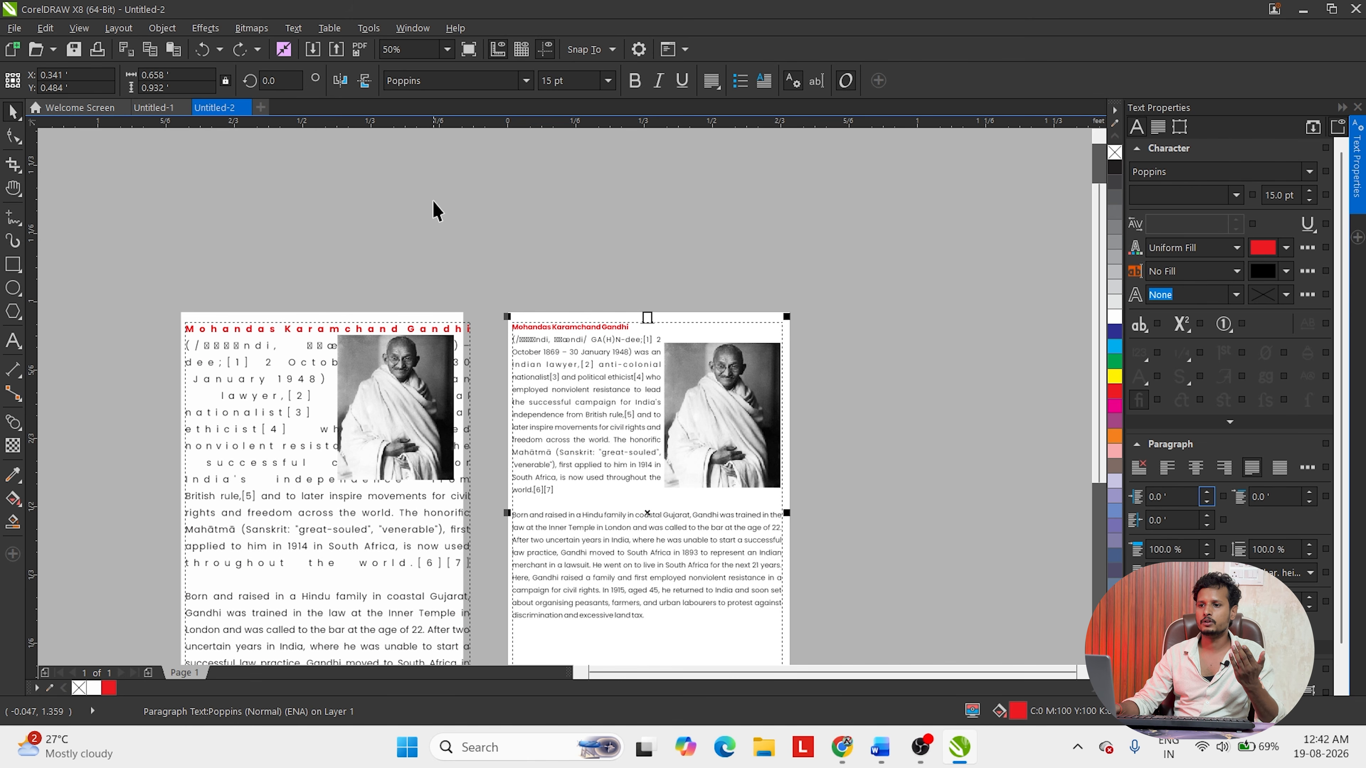
{"action": "left_click", "coordinate": [601, 390]}
{"action": "left_click", "coordinate": [294, 30]}
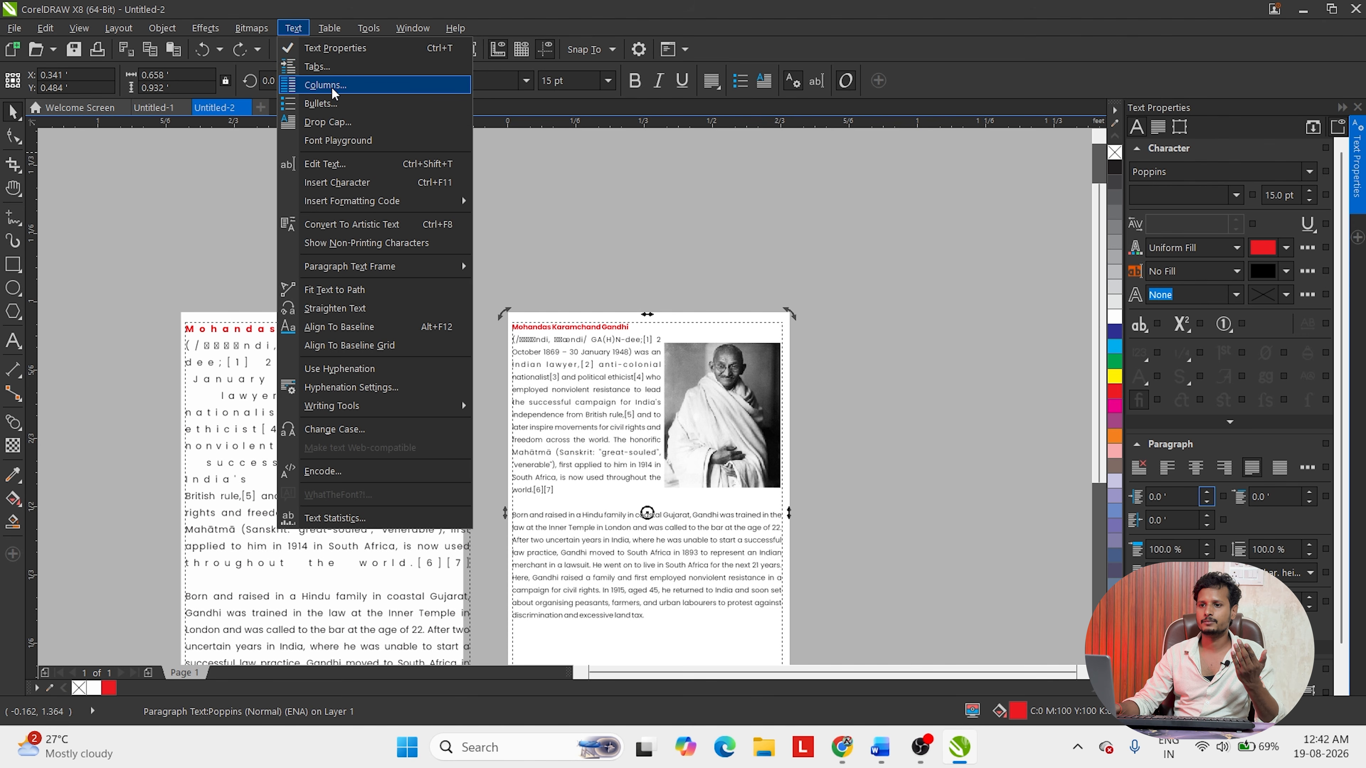
{"action": "left_click", "coordinate": [340, 105]}
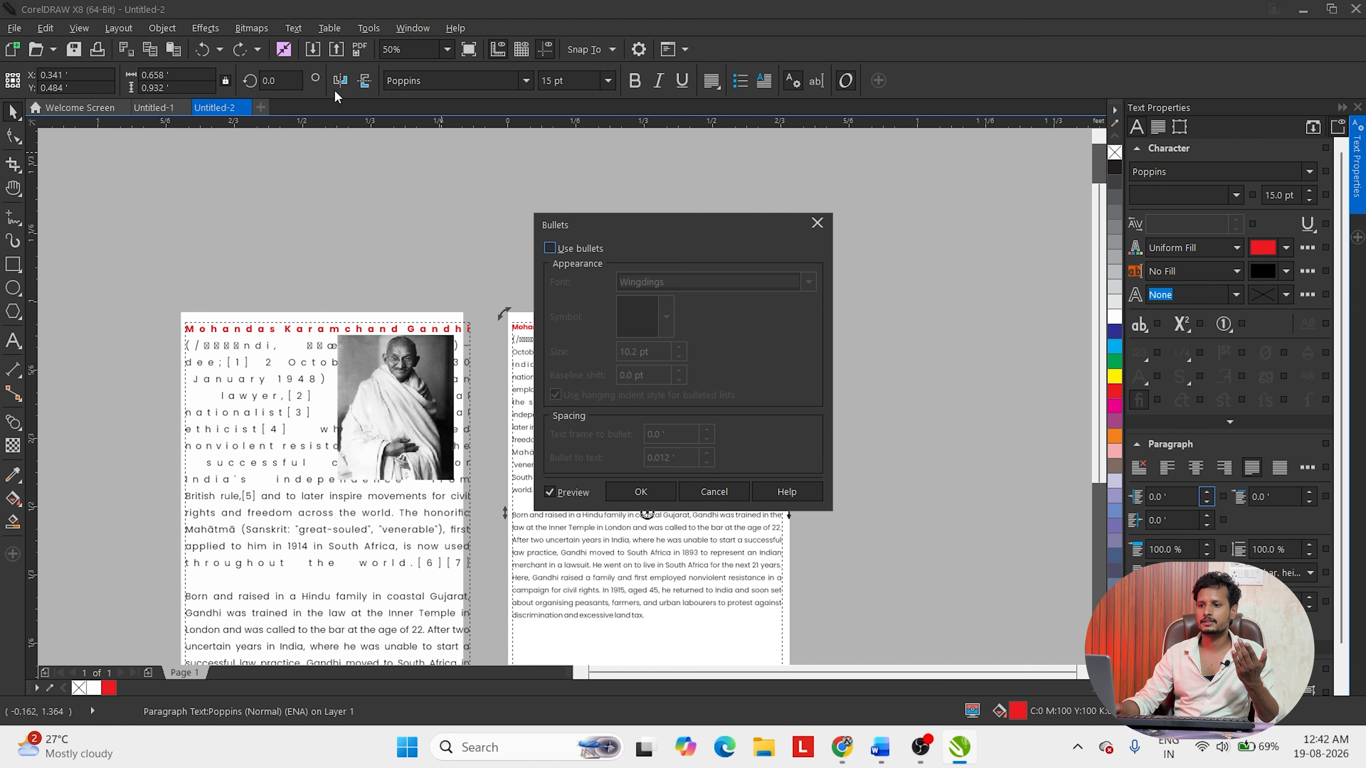
{"action": "left_click", "coordinate": [640, 491]}
{"action": "scroll", "coordinate": [488, 320], "scroll_direction": "up", "scroll_amount": 3}
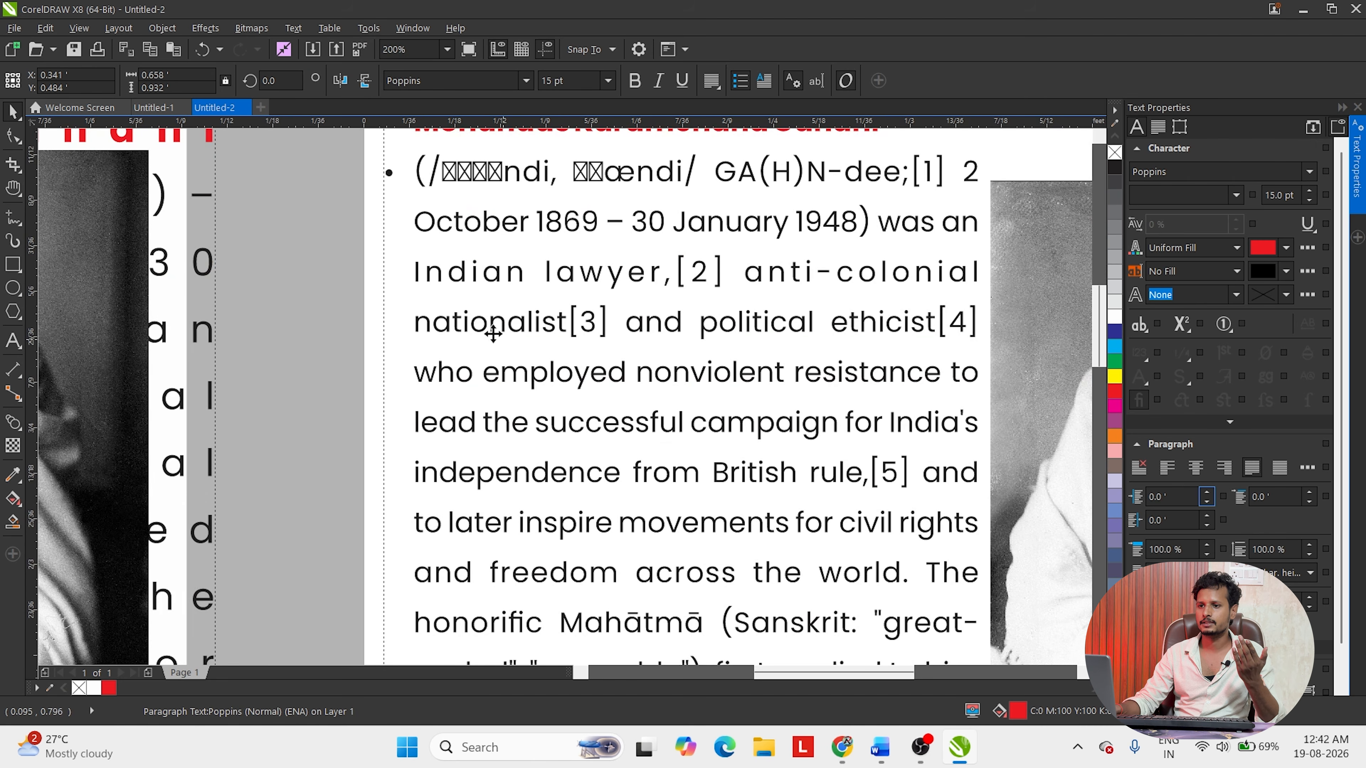
{"action": "scroll", "coordinate": [446, 258], "scroll_direction": "down", "scroll_amount": 1}
{"action": "scroll", "coordinate": [447, 258], "scroll_direction": "up", "scroll_amount": 2}
{"action": "scroll", "coordinate": [457, 479], "scroll_direction": "down", "scroll_amount": 2}
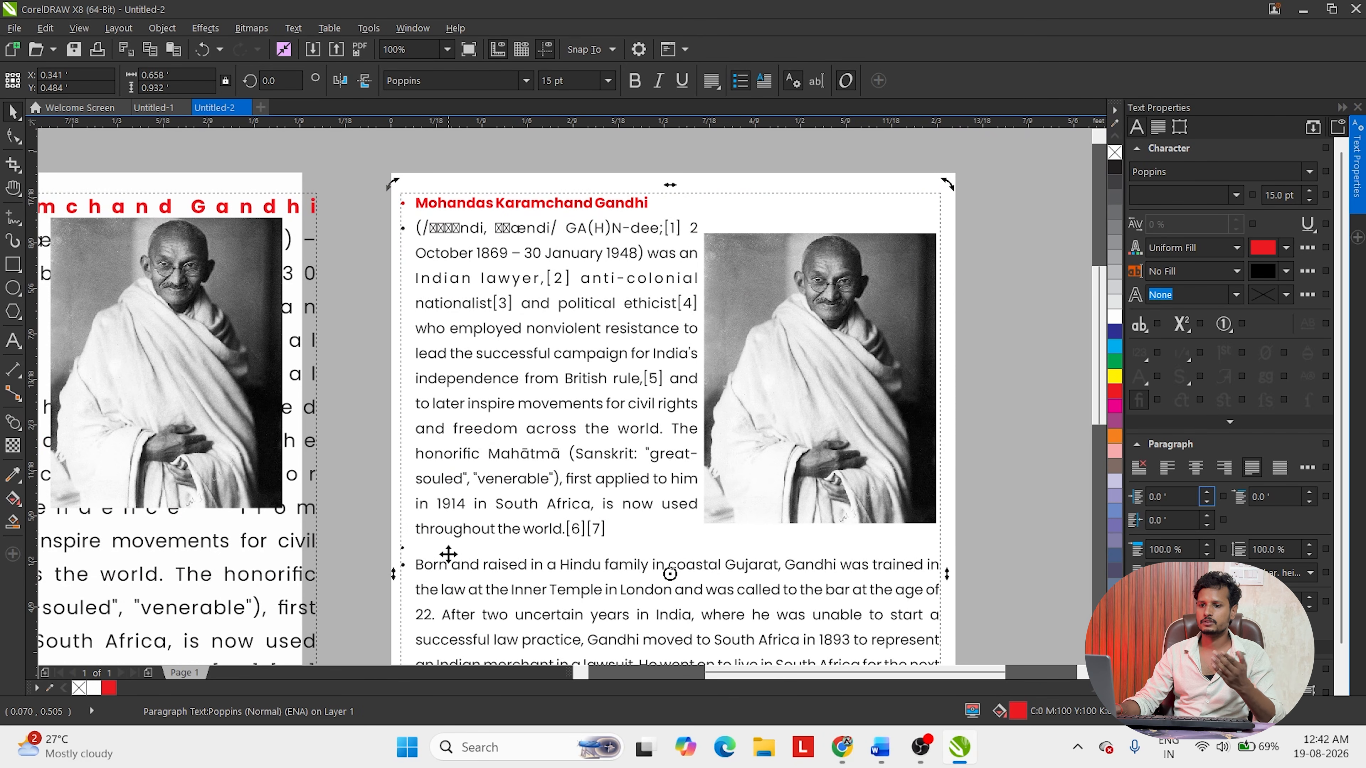
{"action": "scroll", "coordinate": [424, 580], "scroll_direction": "up", "scroll_amount": 2}
{"action": "scroll", "coordinate": [396, 464], "scroll_direction": "down", "scroll_amount": 2}
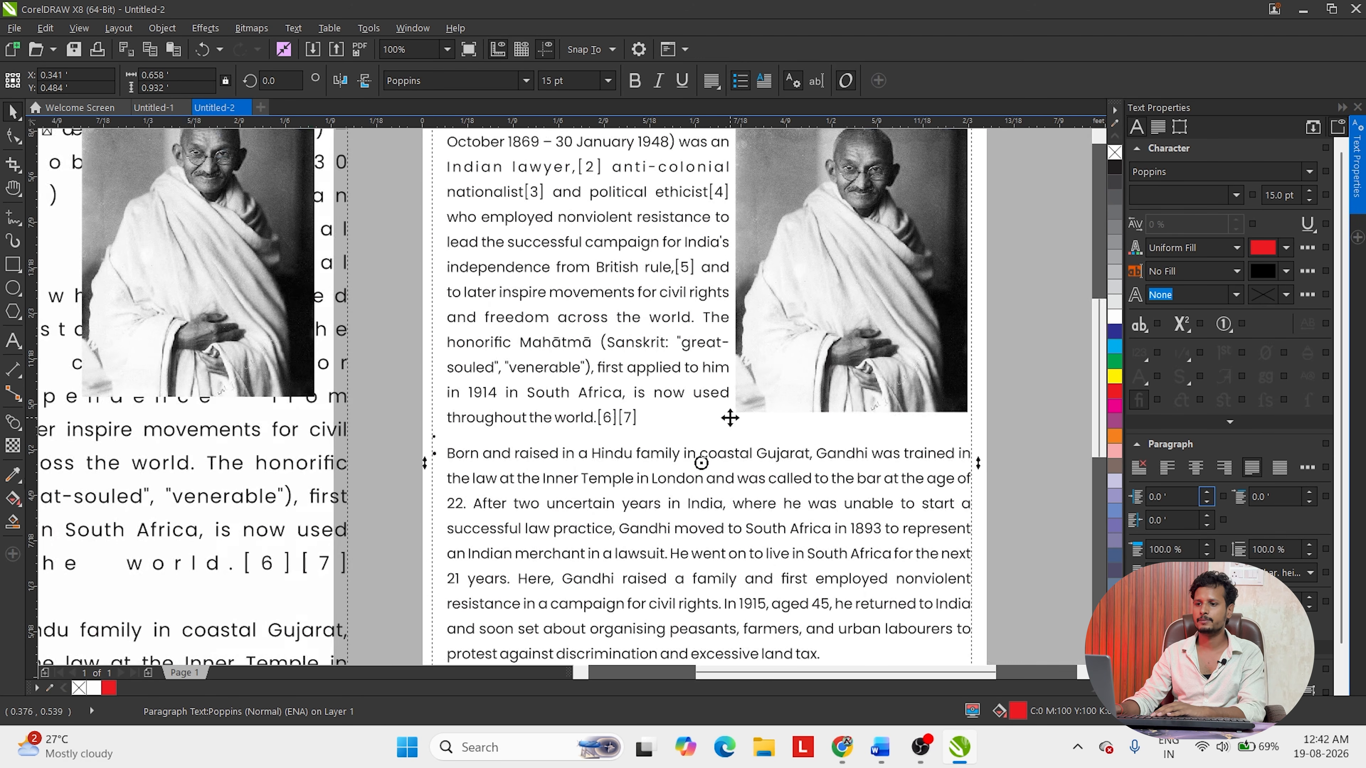
- Insert an empty bulleted line after the paragraph ending in "throughout the world.[6][7]"
{"action": "double_click", "coordinate": [654, 426]}
{"action": "scroll", "coordinate": [637, 422], "scroll_direction": "up", "scroll_amount": 2}
{"action": "scroll", "coordinate": [753, 361], "scroll_direction": "down", "scroll_amount": 2}
{"action": "key", "text": "Return"}
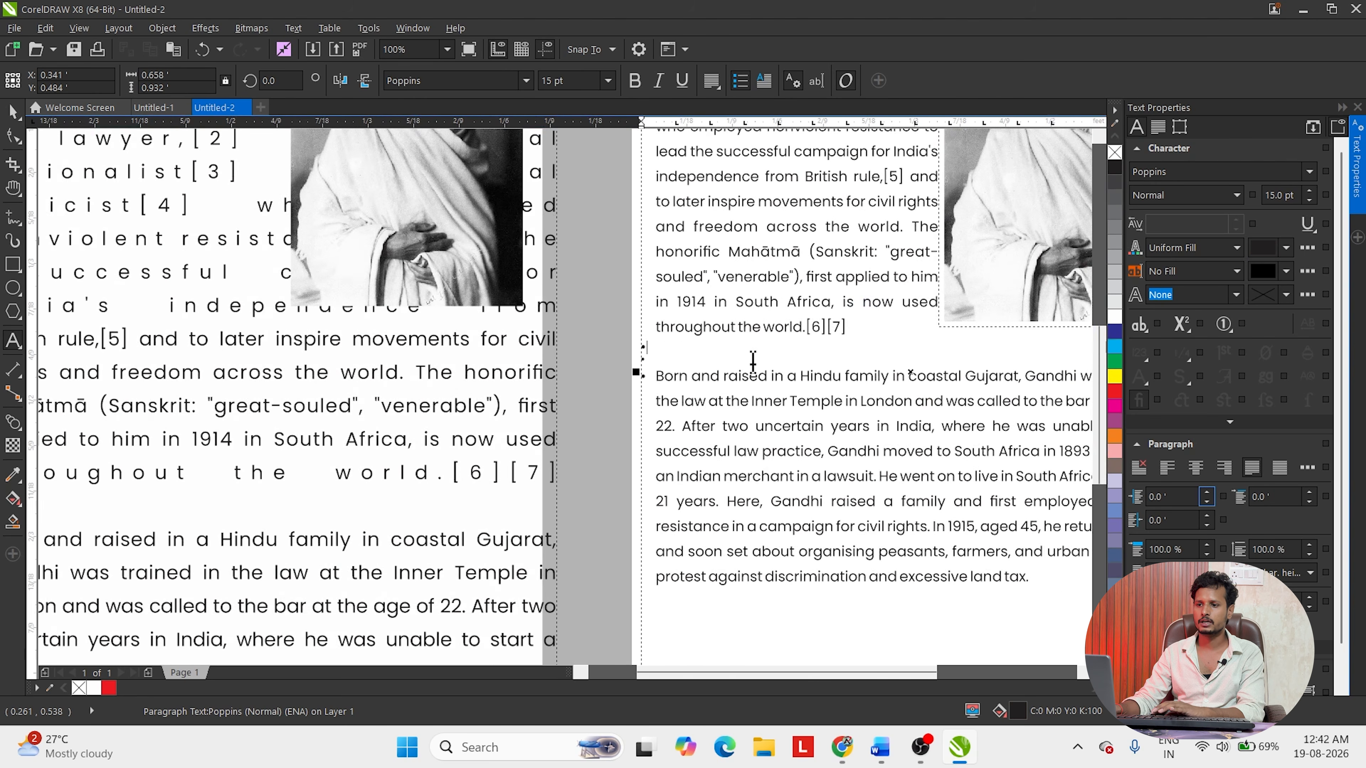
{"action": "scroll", "coordinate": [672, 371], "scroll_direction": "up", "scroll_amount": 2}
{"action": "left_click_drag", "start_coordinate": [466, 437], "coordinate": [411, 430]}
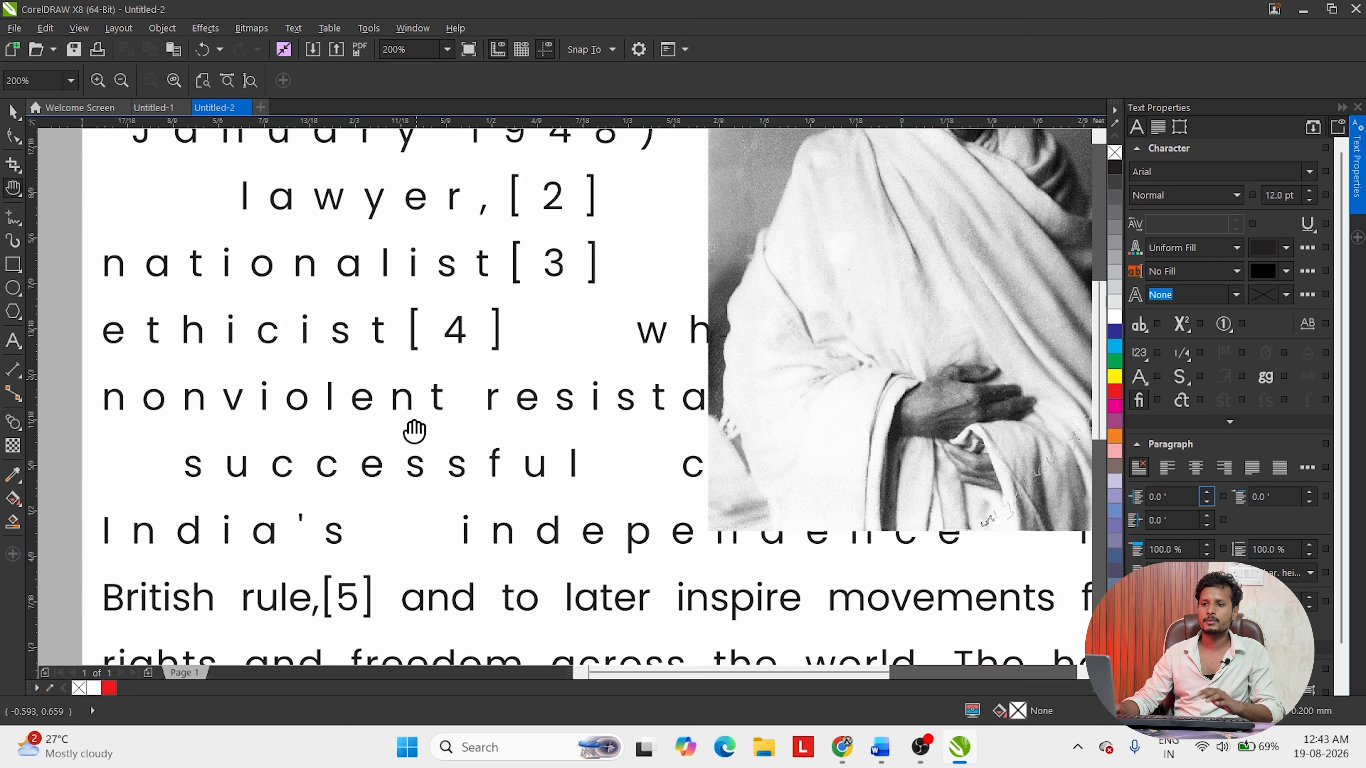
{"action": "scroll", "coordinate": [411, 417], "scroll_direction": "down", "scroll_amount": 2}
{"action": "left_click_drag", "start_coordinate": [311, 262], "coordinate": [378, 263]}
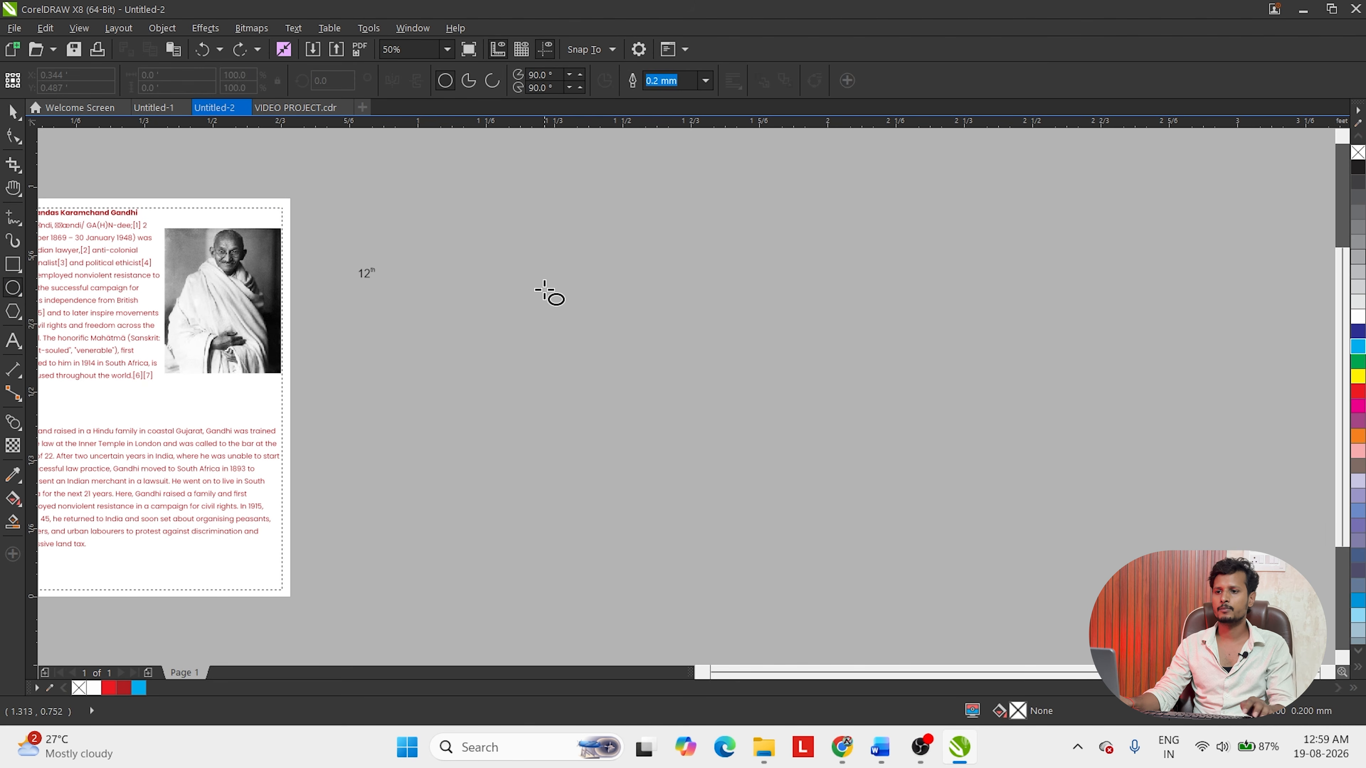
- Draw a circle beside the article, scale it to about 0.405 ft across and place it just below "THE UNIVERSAL SCHOOL"
{"action": "left_click_drag", "start_coordinate": [508, 294], "coordinate": [793, 580]}
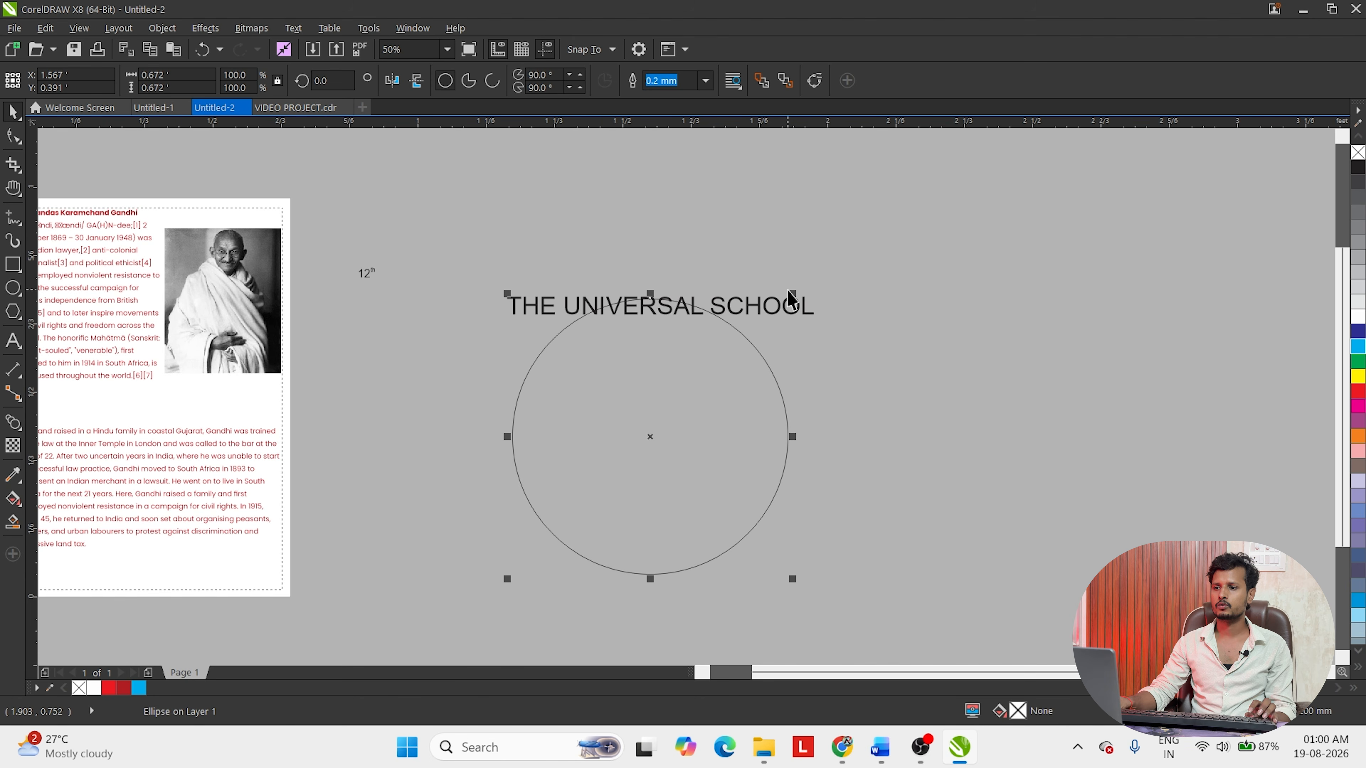
{"action": "left_click_drag", "start_coordinate": [792, 300], "coordinate": [736, 350]}
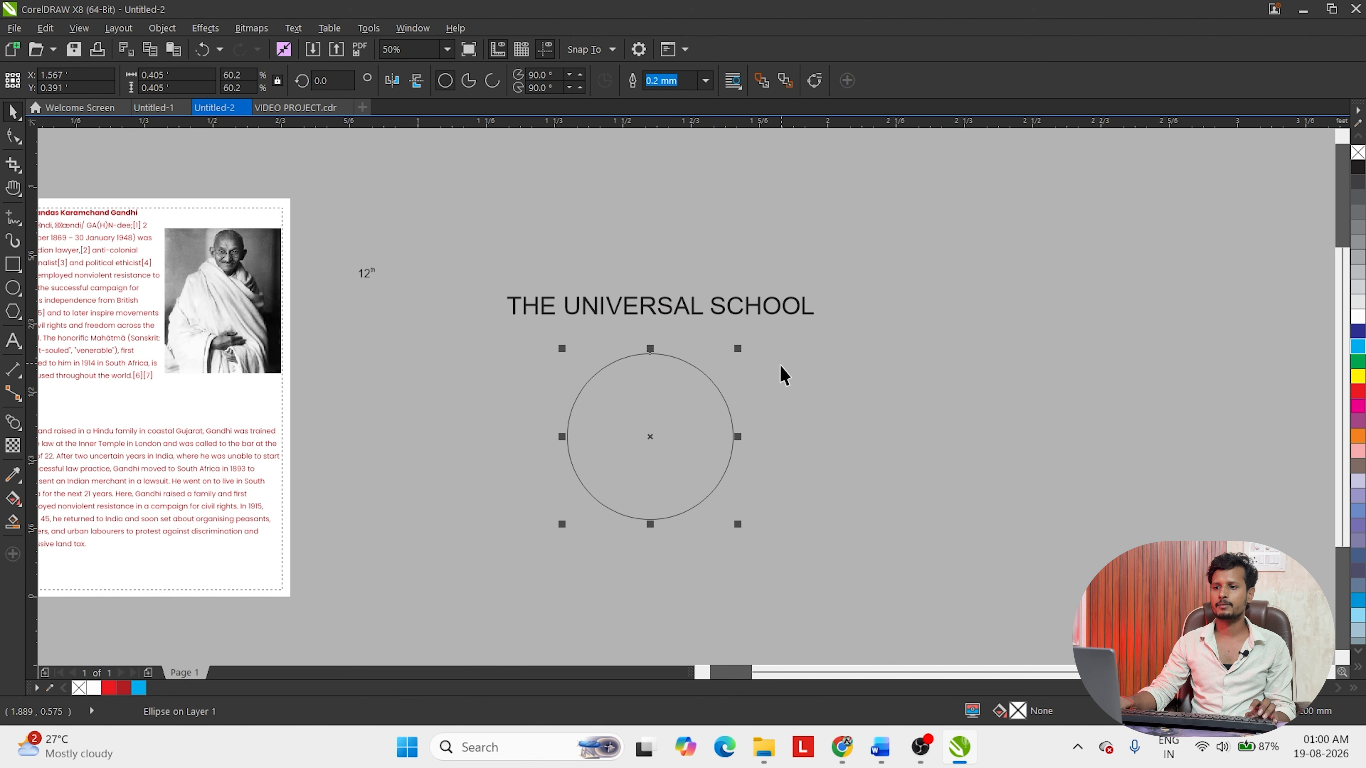
{"action": "left_click", "coordinate": [879, 400]}
{"action": "left_click_drag", "start_coordinate": [672, 431], "coordinate": [698, 442]}
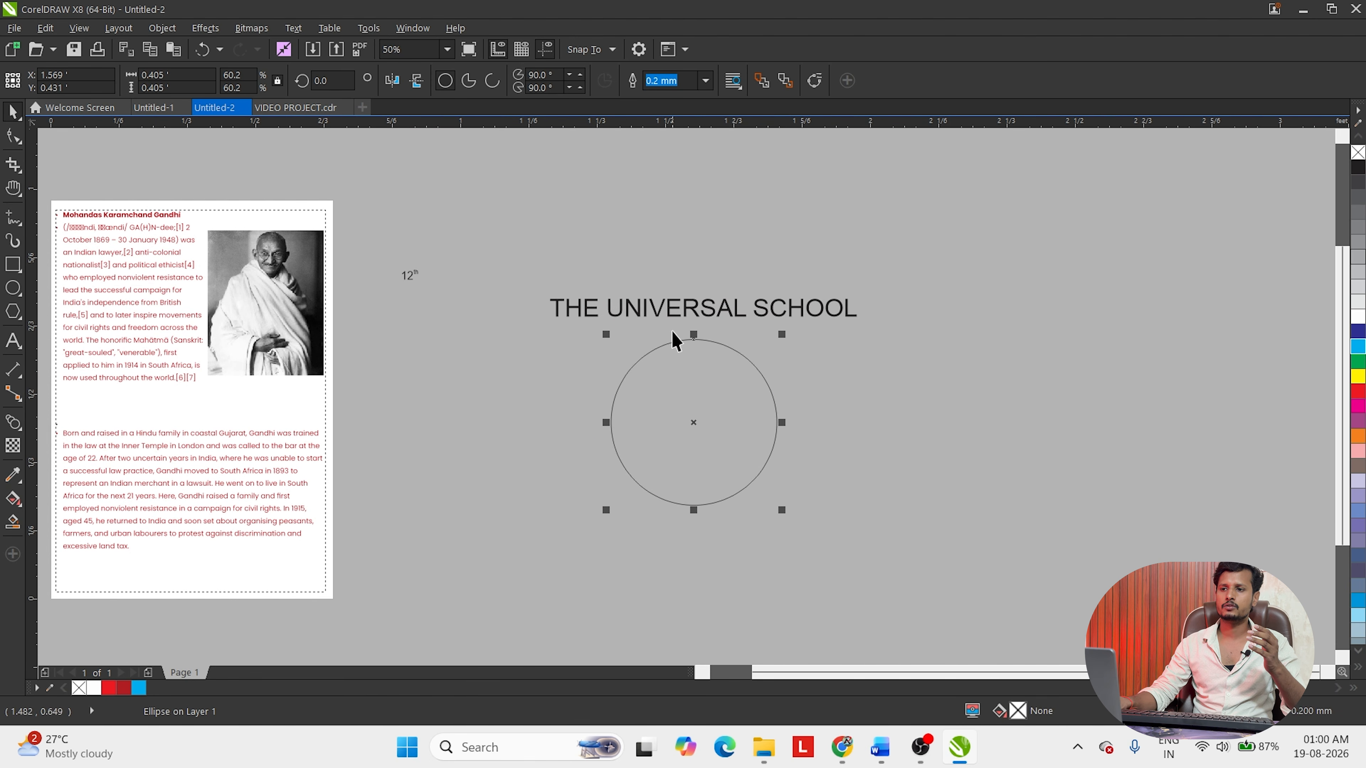
- Make the "THE UNIVERSAL SCHOOL" text bold and fit it to the upper arc of the circle with Fit Text to Path
{"action": "left_click", "coordinate": [675, 315]}
{"action": "scroll", "coordinate": [699, 305], "scroll_direction": "up", "scroll_amount": 2}
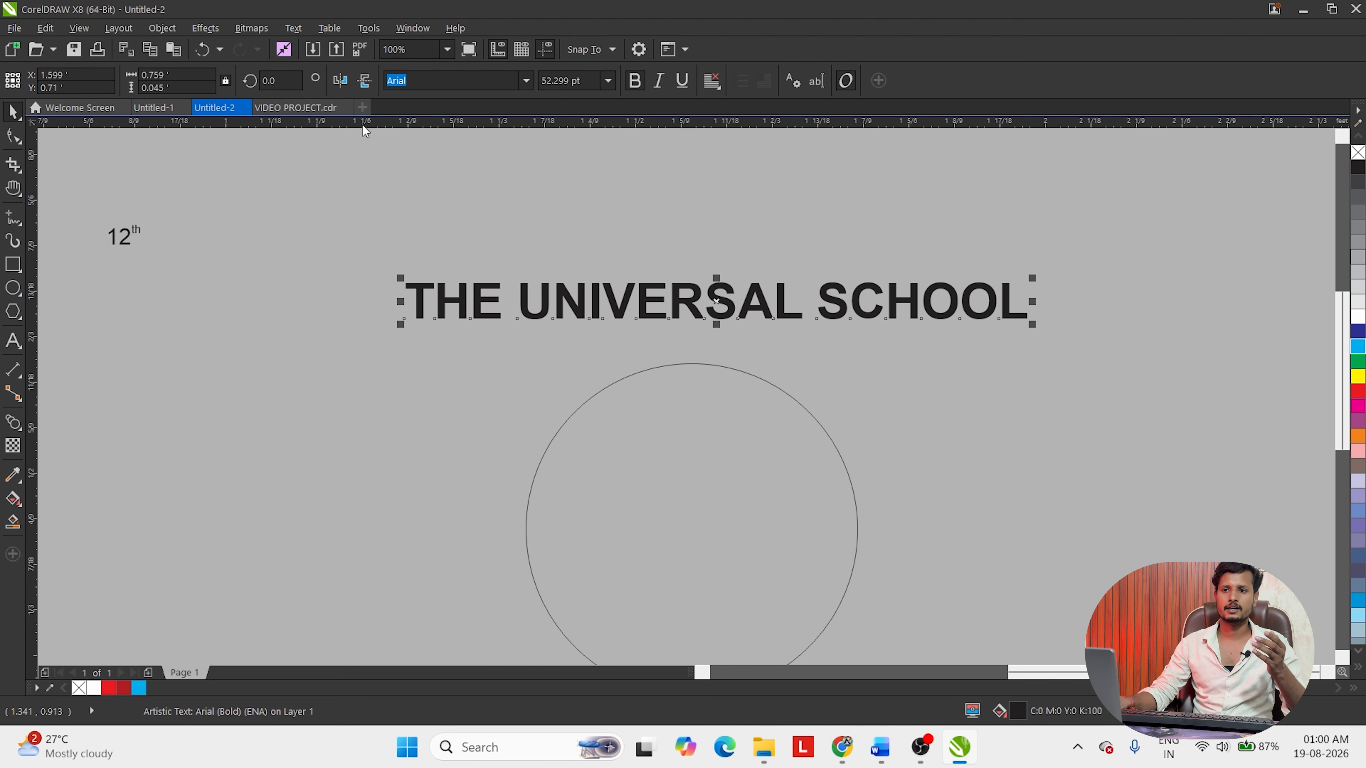
{"action": "left_click", "coordinate": [294, 31]}
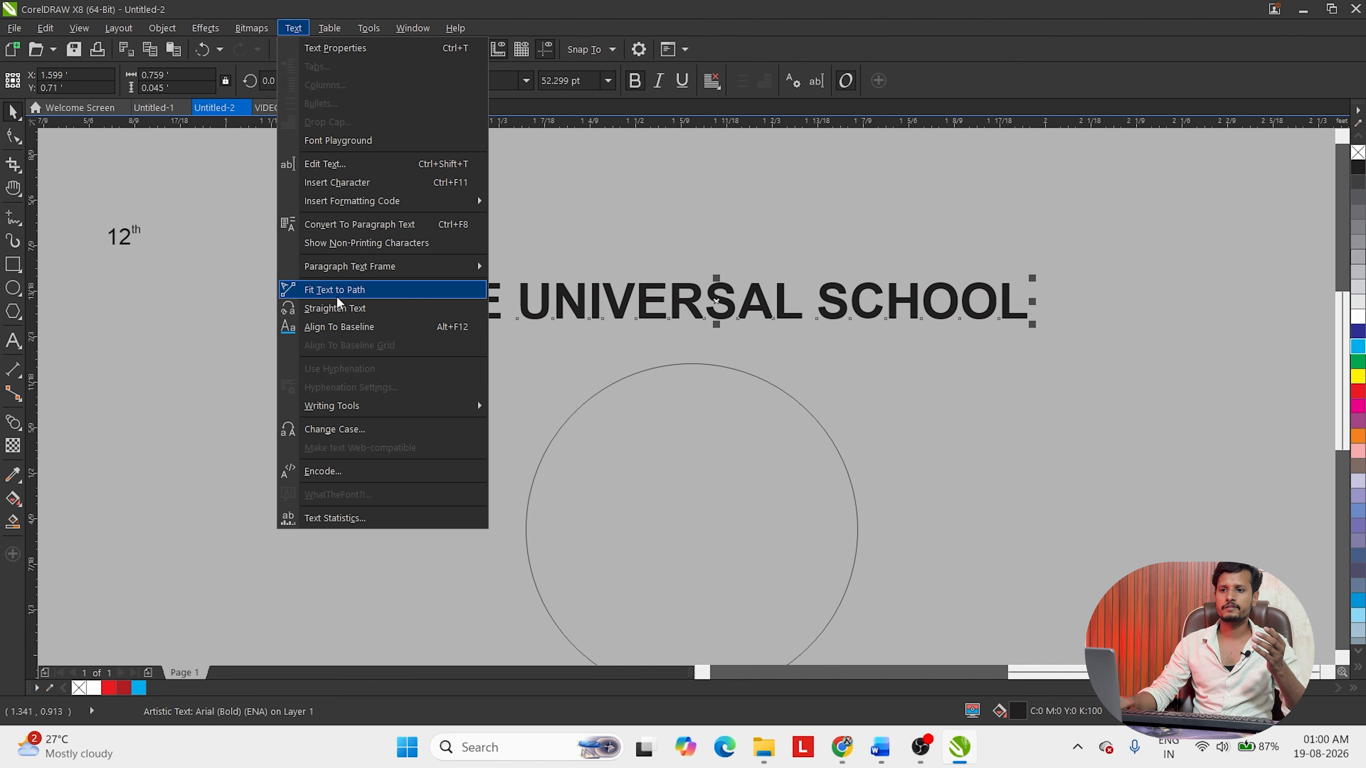
{"action": "left_click", "coordinate": [388, 291]}
{"action": "left_click", "coordinate": [705, 371]}
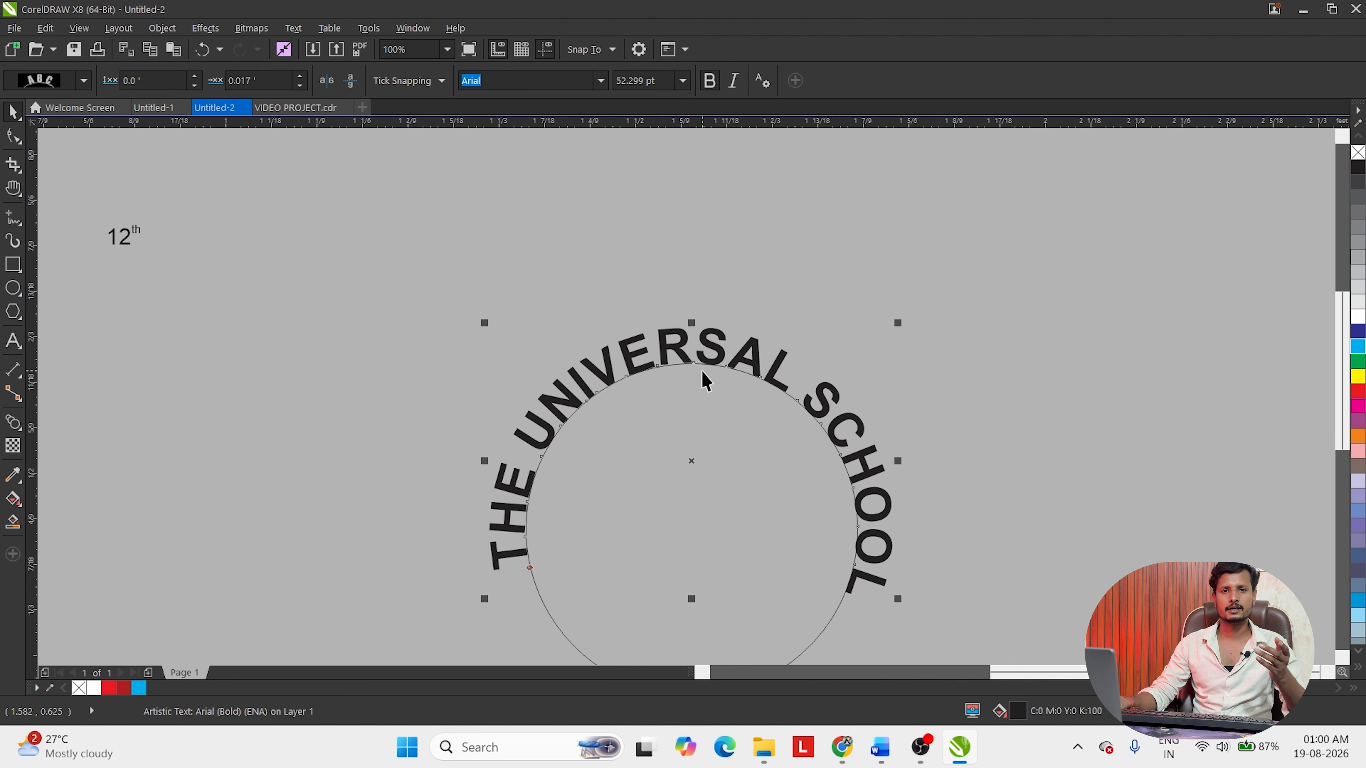
{"action": "left_click", "coordinate": [900, 377]}
{"action": "scroll", "coordinate": [619, 382], "scroll_direction": "down", "scroll_amount": 2}
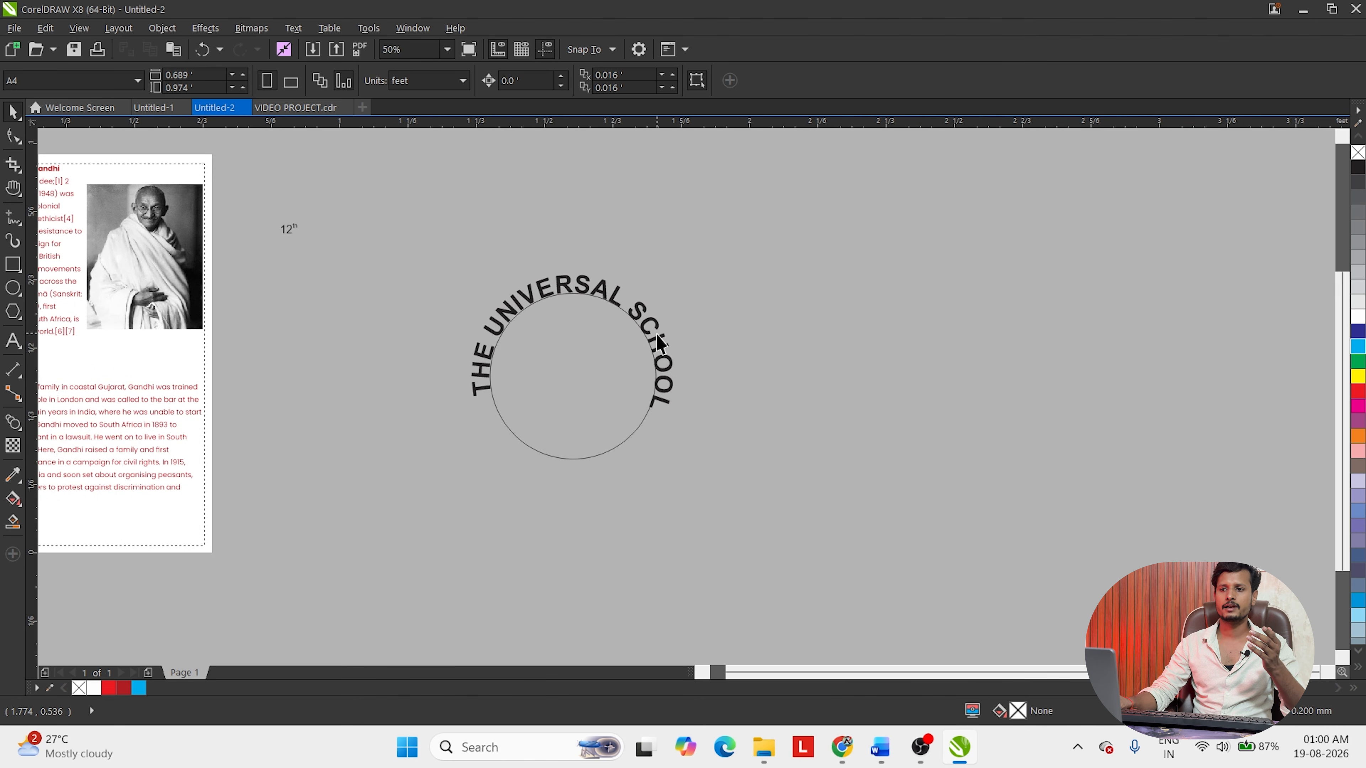
- Rotate the curved "THE UNIVERSAL SCHOOL" text slightly counterclockwise around the circle
{"action": "left_click", "coordinate": [661, 354]}
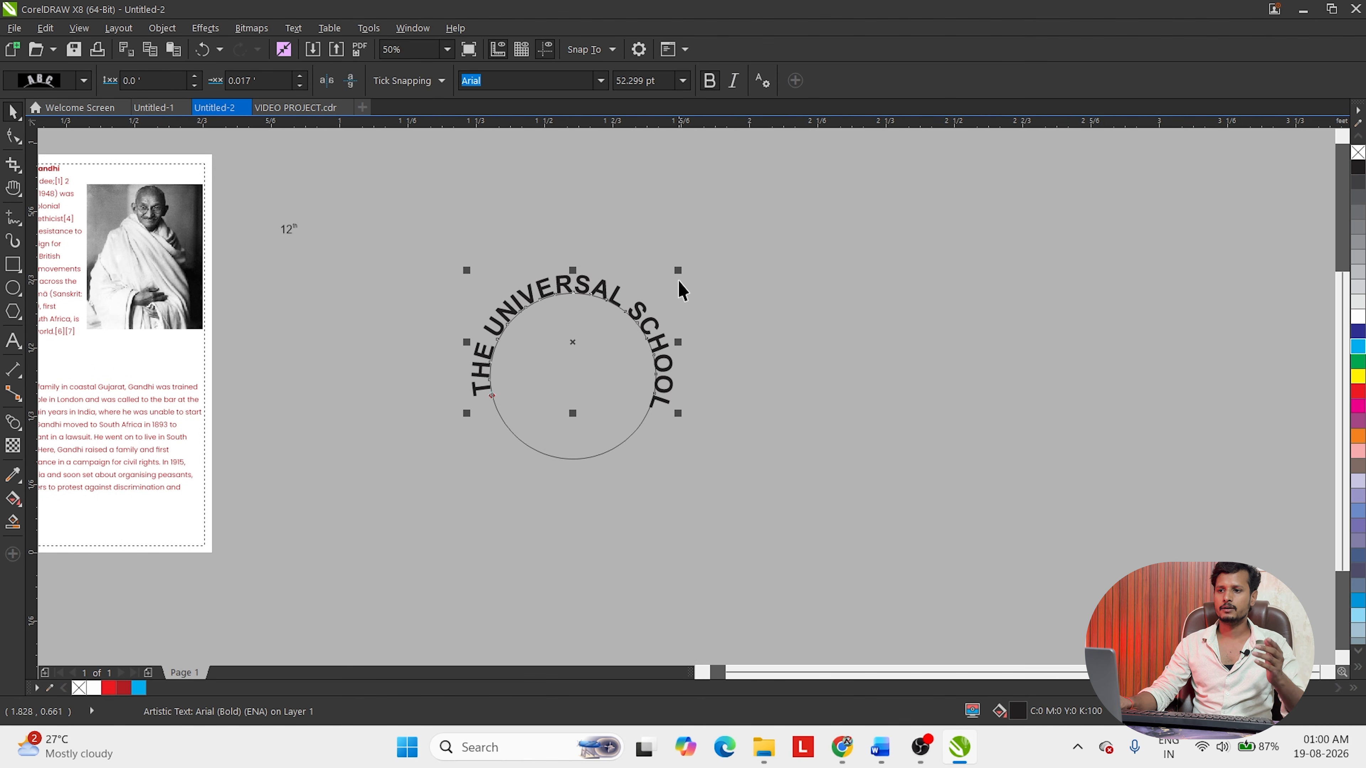
{"action": "left_click", "coordinate": [642, 316]}
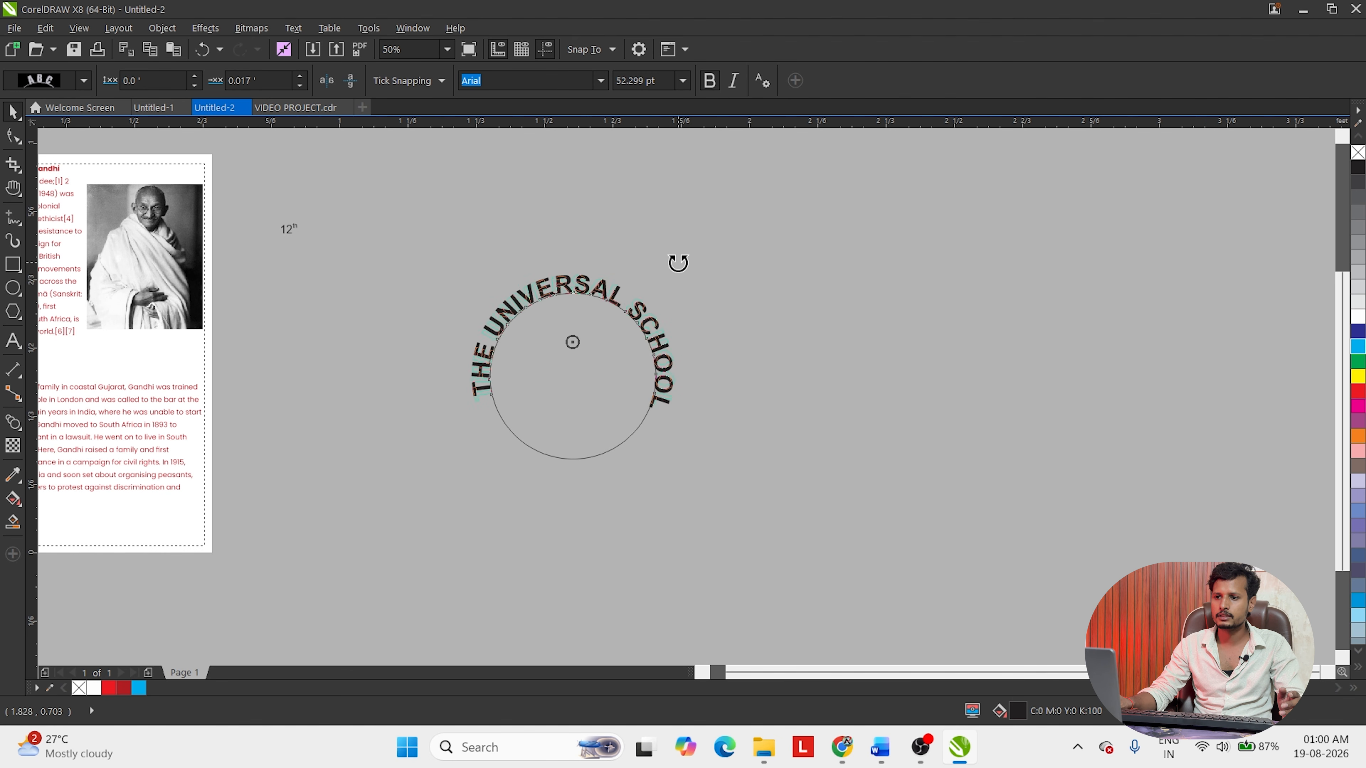
{"action": "left_click_drag", "start_coordinate": [677, 263], "coordinate": [670, 248]}
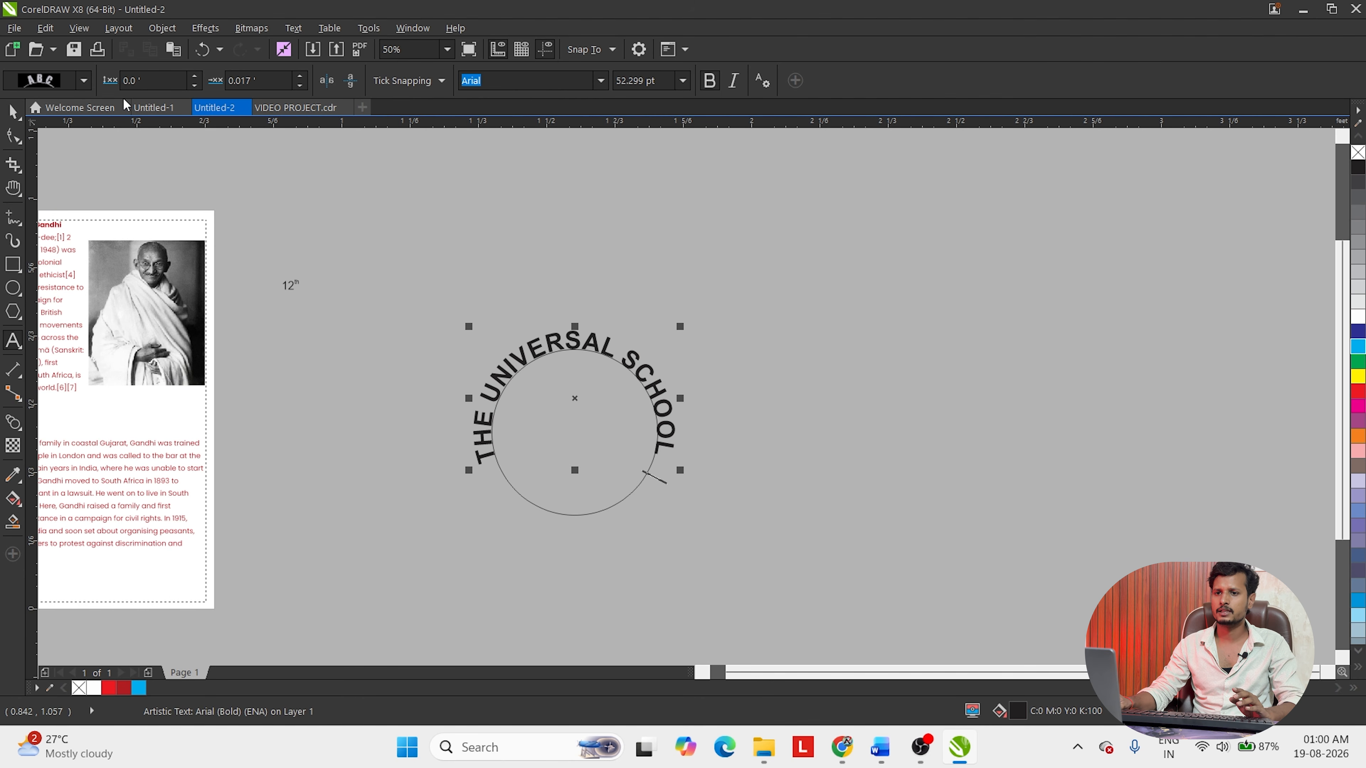
{"action": "left_click", "coordinate": [558, 296]}
{"action": "scroll", "coordinate": [567, 344], "scroll_direction": "up", "scroll_amount": 1}
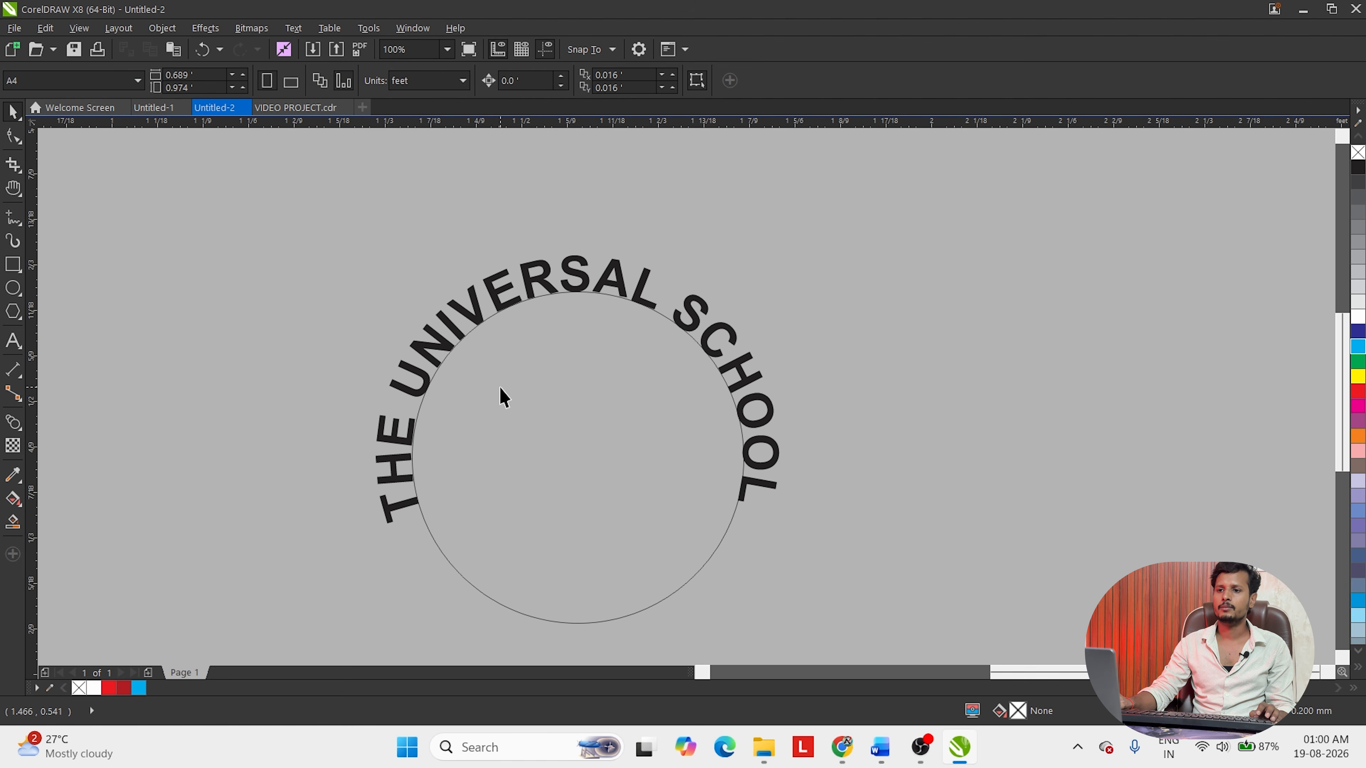
- Move the curved text and its circle slightly up and to the left, and break the text apart from the path
{"action": "left_click_drag", "start_coordinate": [450, 327], "coordinate": [417, 269]}
{"action": "left_click_drag", "start_coordinate": [490, 366], "coordinate": [364, 387]}
{"action": "key", "text": "ctrl+z"}
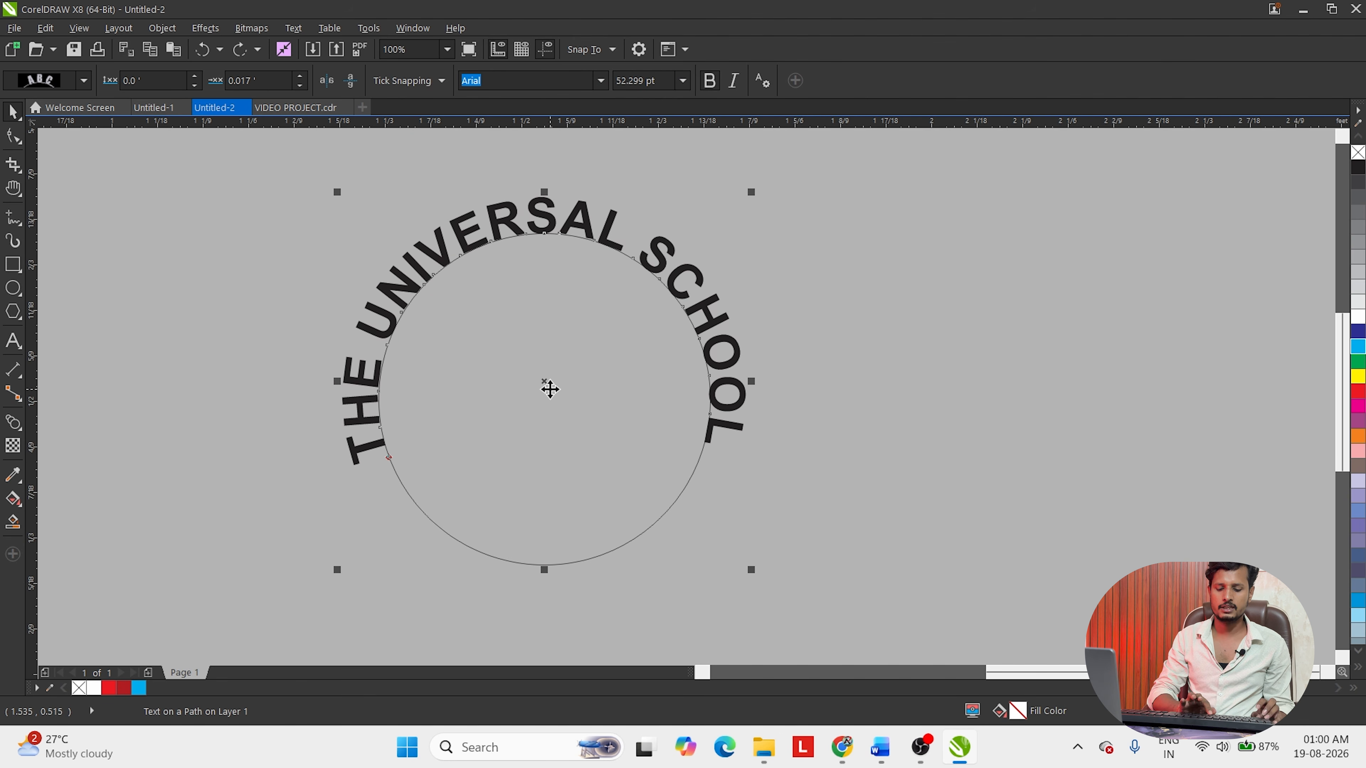
{"action": "key", "text": "ctrl+k"}
{"action": "left_click", "coordinate": [923, 425]}
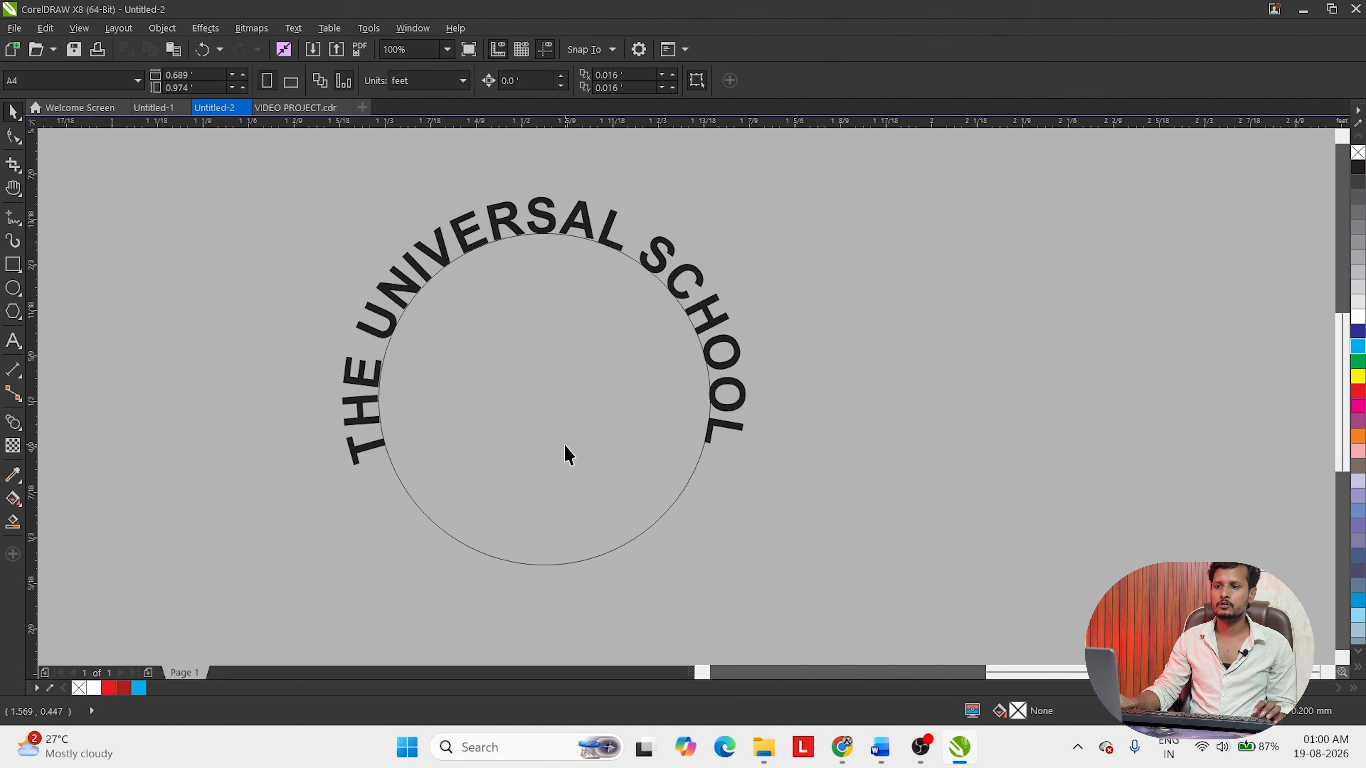
- Shrink the separated circle to about 0.366 ft across, leaving a gap inside the curved text
{"action": "left_click_drag", "start_coordinate": [527, 417], "coordinate": [813, 533]}
{"action": "key", "text": "ctrl+z"}
{"action": "left_click_drag", "start_coordinate": [713, 227], "coordinate": [719, 259]}
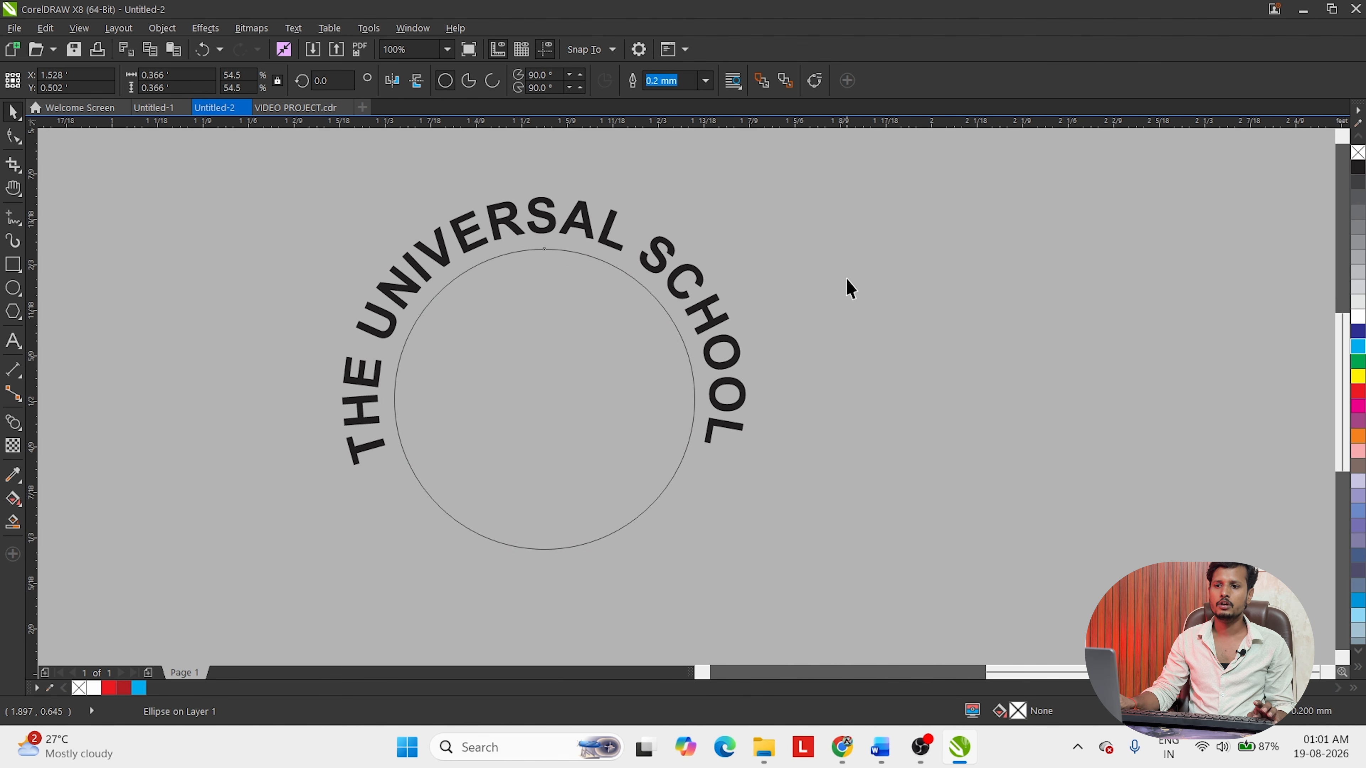
{"action": "left_click", "coordinate": [848, 283]}
- Add the artistic text "BIHAR (PATNA)" in Arial 24 pt just below the circle
{"action": "left_click", "coordinate": [14, 341]}
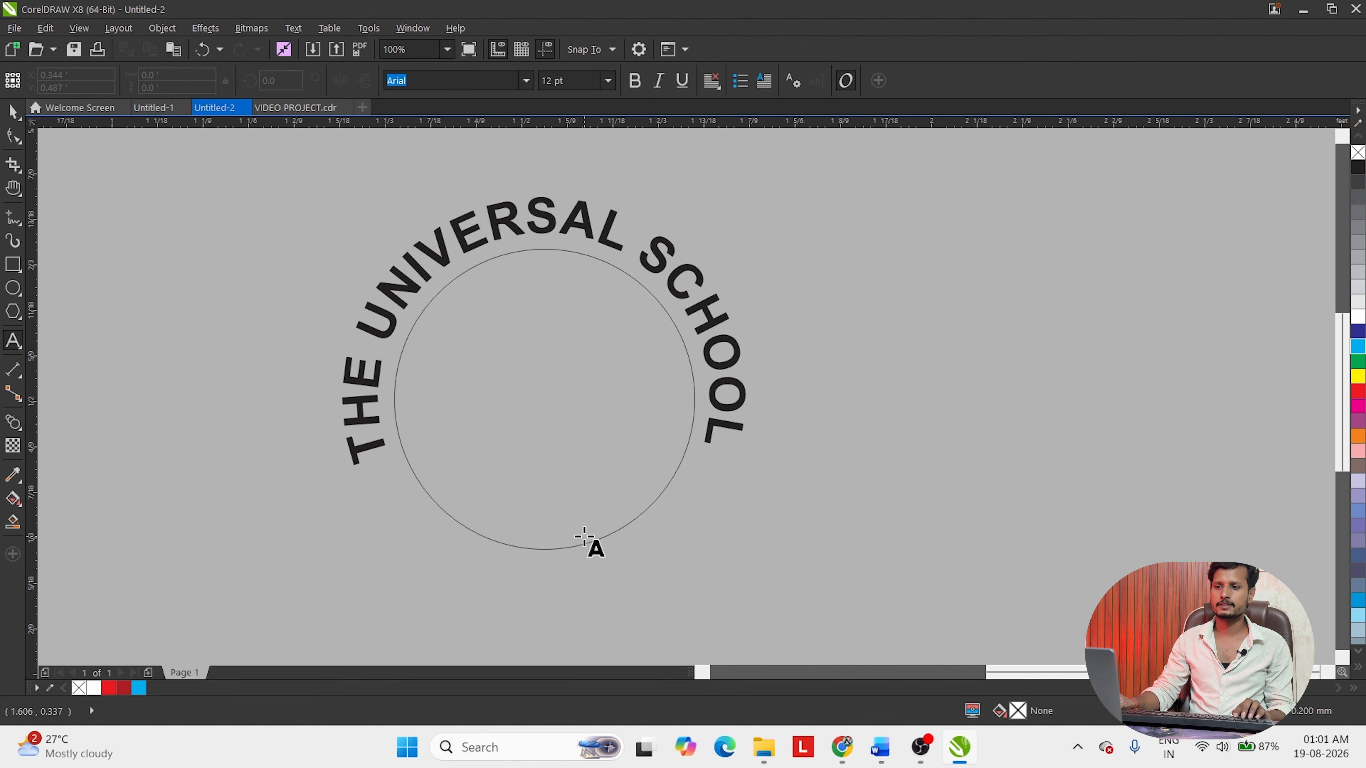
{"action": "left_click", "coordinate": [461, 566]}
{"action": "type", "text": "BIHAR (PATNA)"}
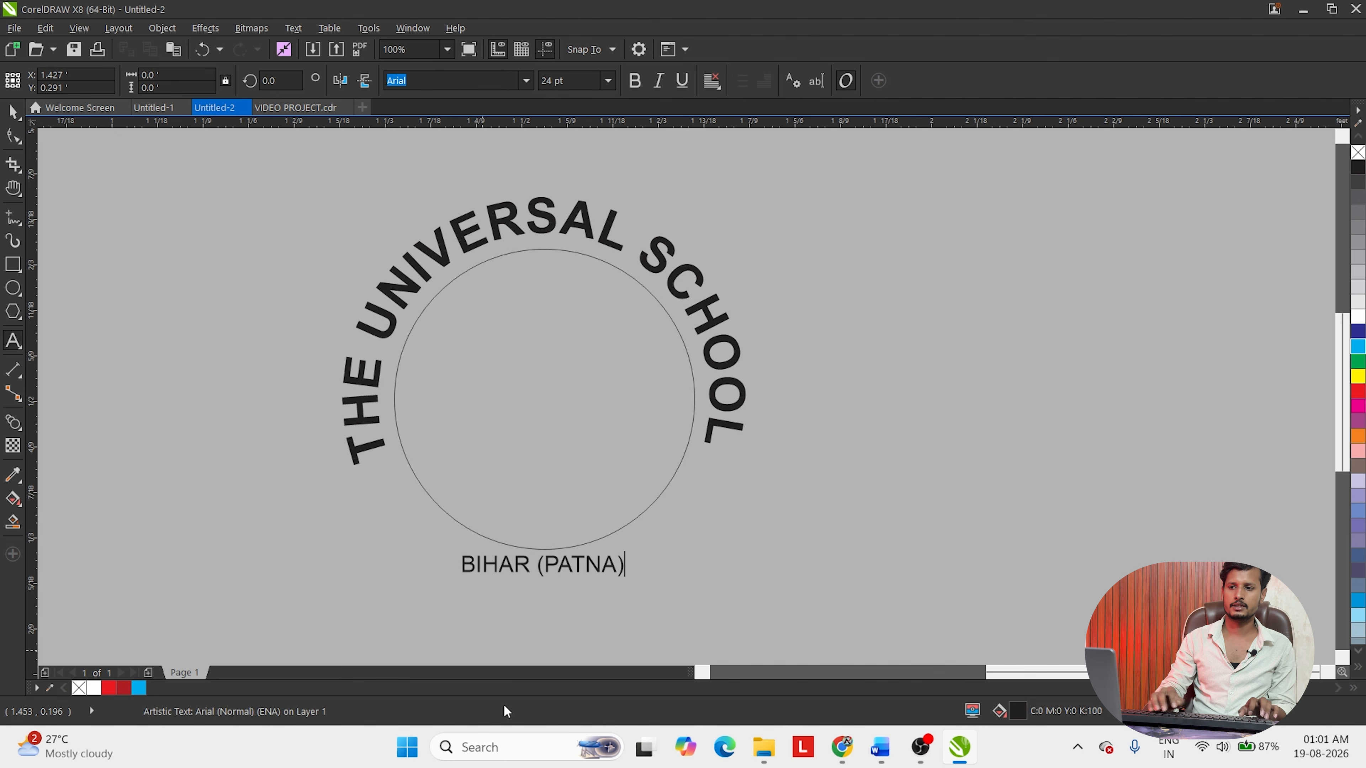
{"action": "key", "text": "ctrl+space"}
- Fit the "BIHAR (PATNA)" text to the outside of the circle's lower arc
{"action": "left_click", "coordinate": [293, 28]}
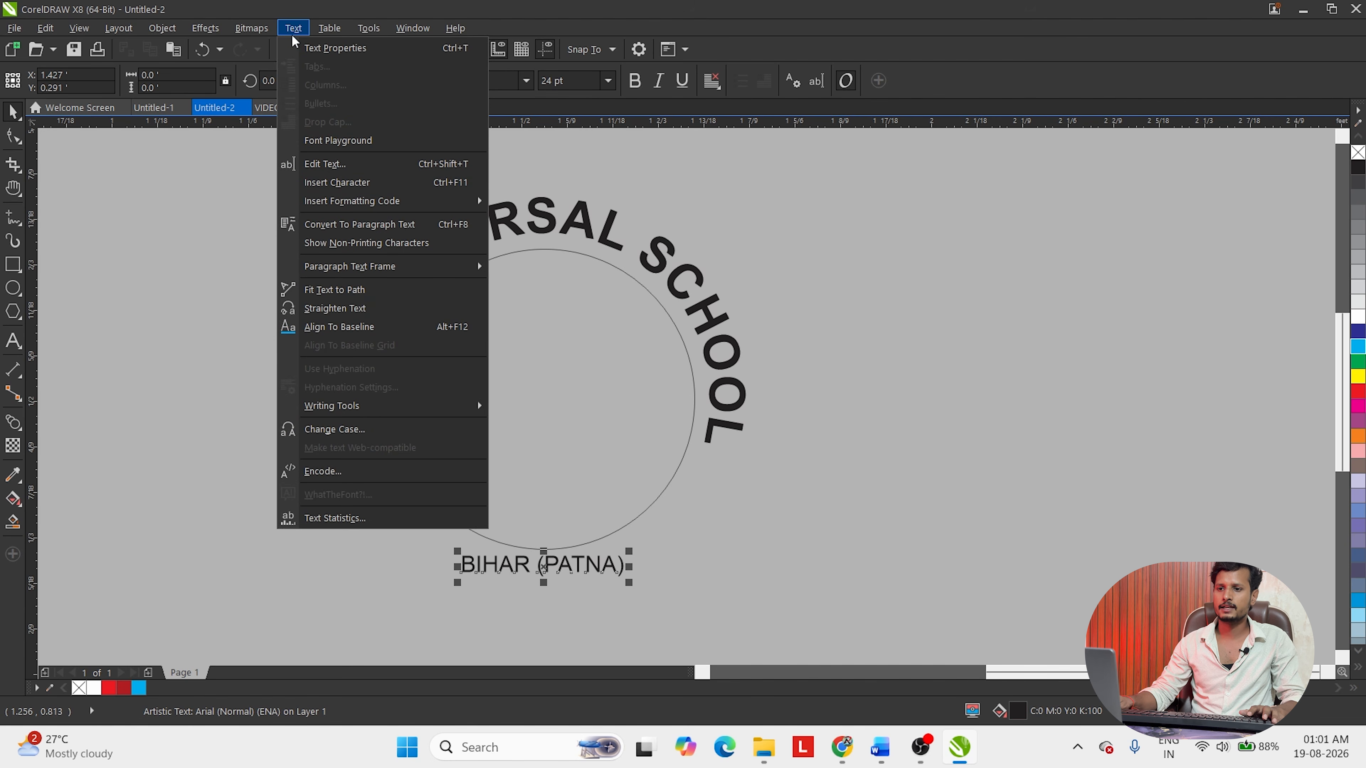
{"action": "left_click", "coordinate": [334, 290]}
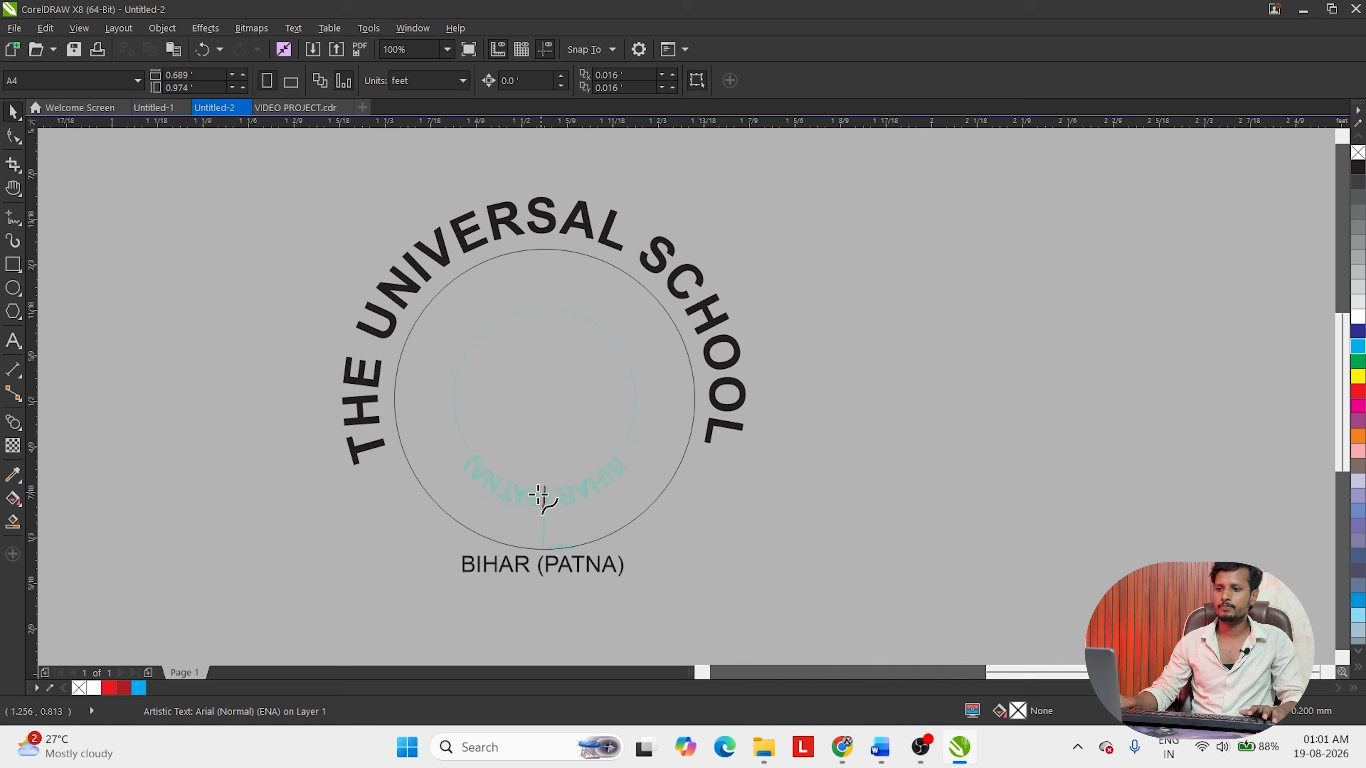
{"action": "left_click", "coordinate": [545, 564]}
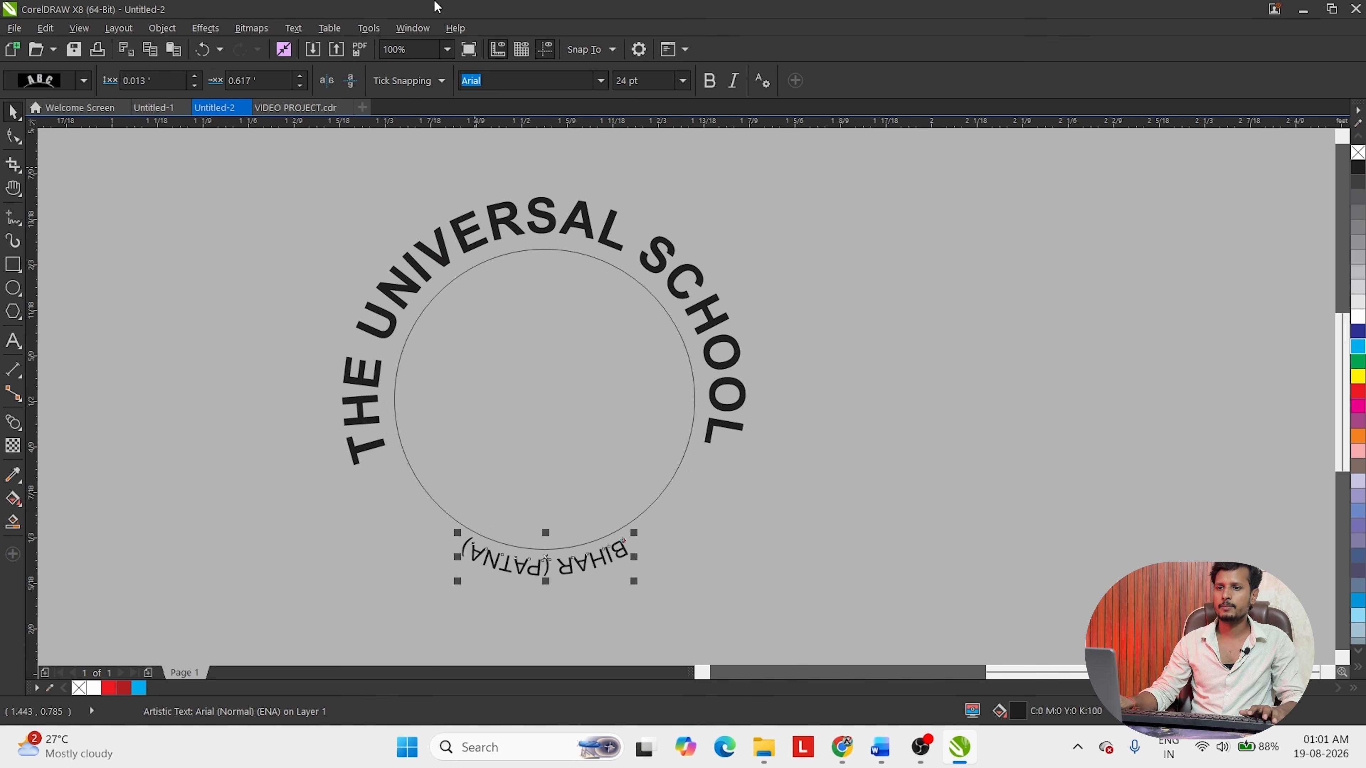
- Mirror the "BIHAR (PATNA)" path text horizontally and vertically and offset it outside the circle's lower arc by about 0.03 ft
{"action": "left_click", "coordinate": [350, 81]}
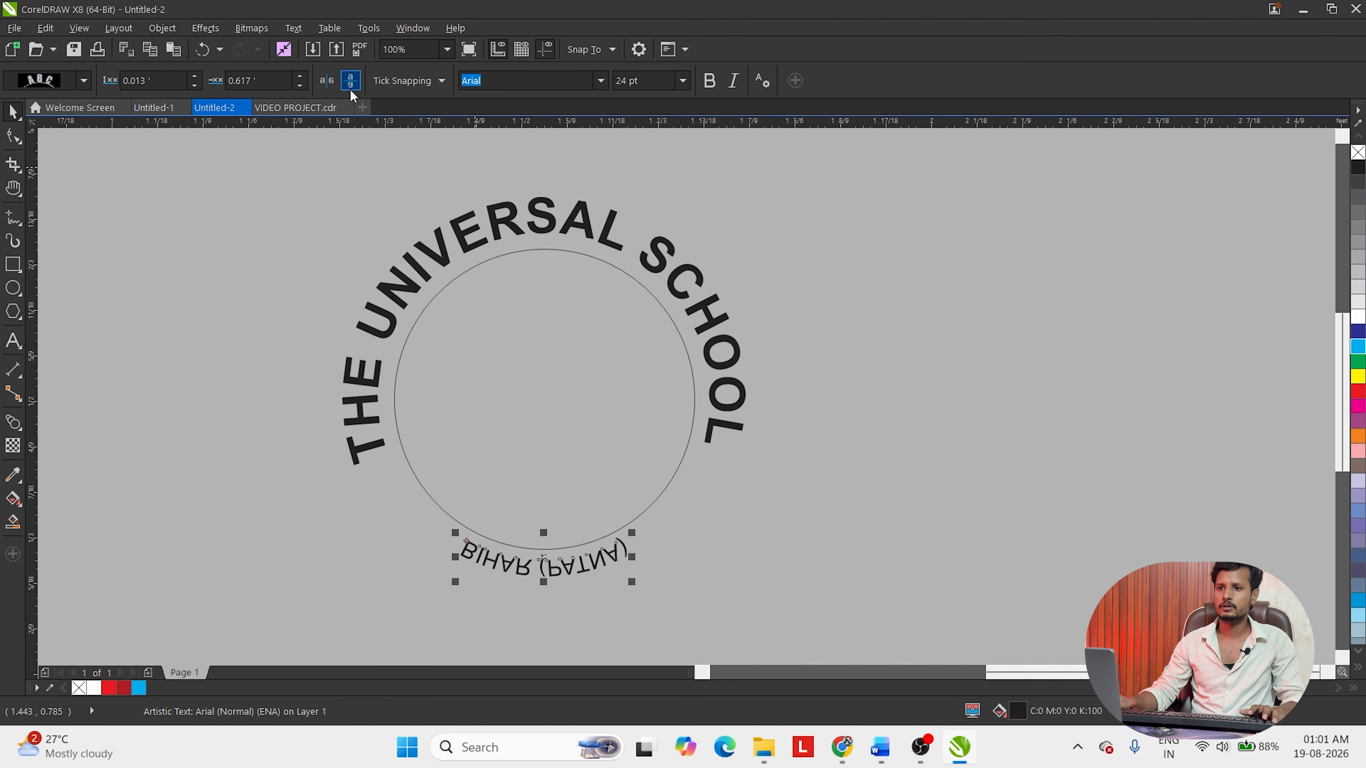
{"action": "left_click", "coordinate": [351, 82]}
{"action": "scroll", "coordinate": [546, 544], "scroll_direction": "up", "scroll_amount": 1}
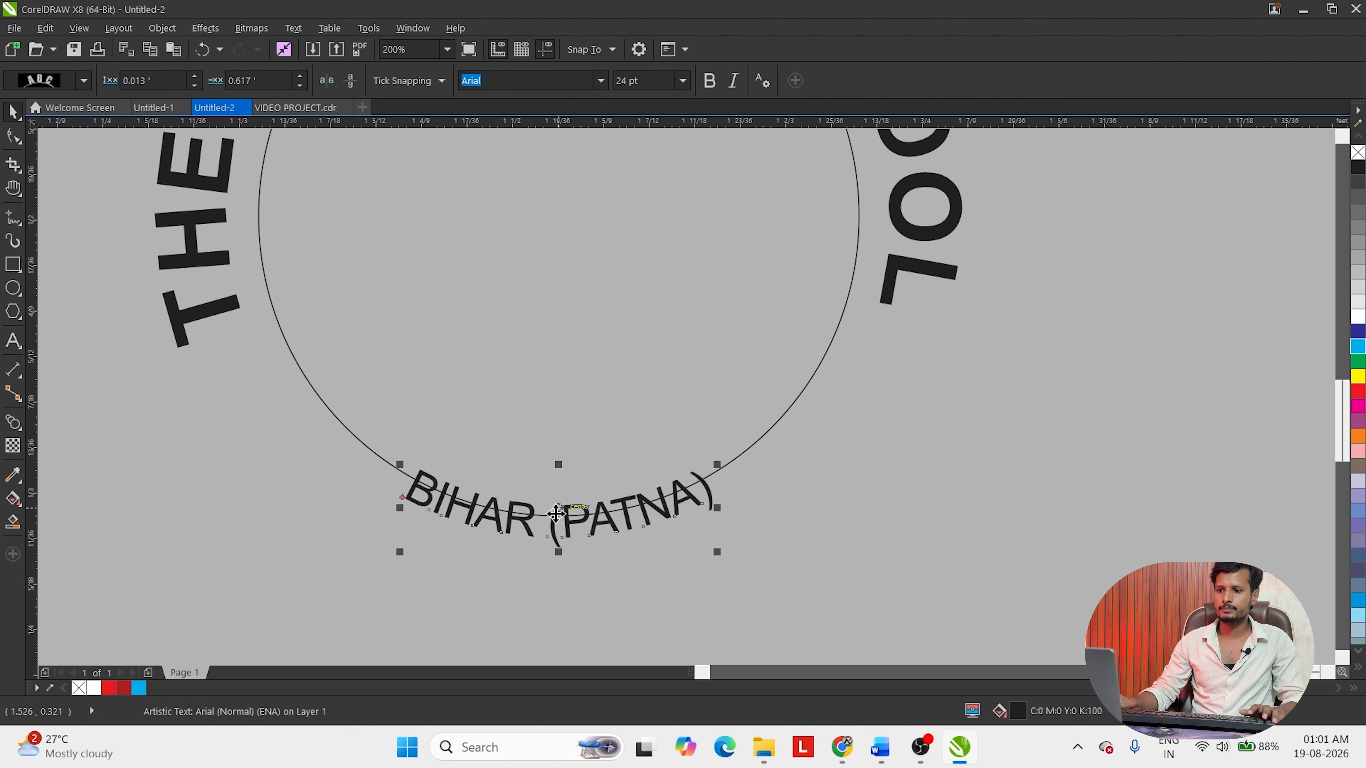
{"action": "mouse_move", "coordinate": [556, 516]}
{"action": "left_mouse_down"}
{"action": "mouse_move", "coordinate": [557, 565]}
{"action": "mouse_move", "coordinate": [557, 539]}
{"action": "left_mouse_up"}
{"action": "scroll", "coordinate": [546, 530], "scroll_direction": "up", "scroll_amount": 2}
{"action": "left_click_drag", "start_coordinate": [547, 480], "coordinate": [547, 464]}
{"action": "scroll", "coordinate": [541, 371], "scroll_direction": "down", "scroll_amount": 3}
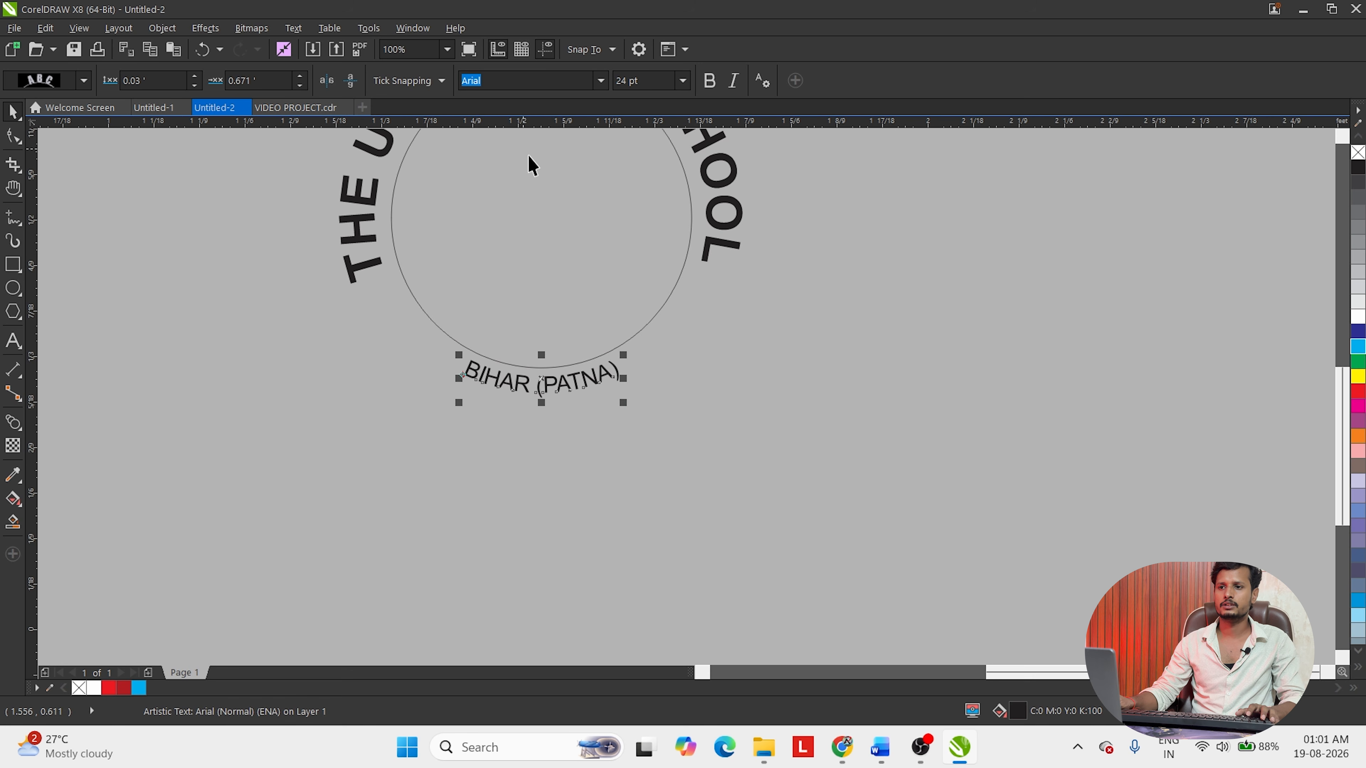
- Make the "BIHAR (PATNA)" text bold at 30 pt and set it about 0.039 ft from the circle
{"action": "left_click", "coordinate": [322, 409]}
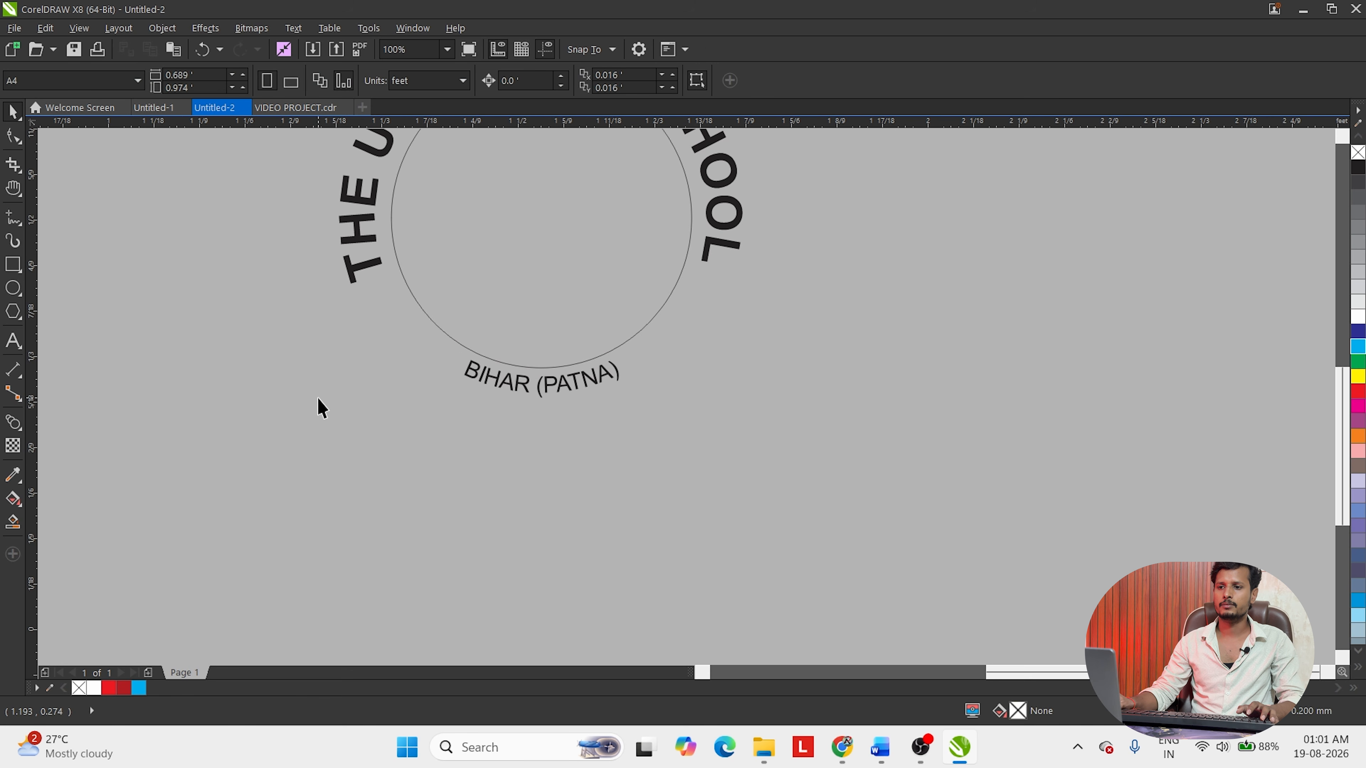
{"action": "left_click", "coordinate": [544, 386]}
{"action": "left_click", "coordinate": [508, 81]}
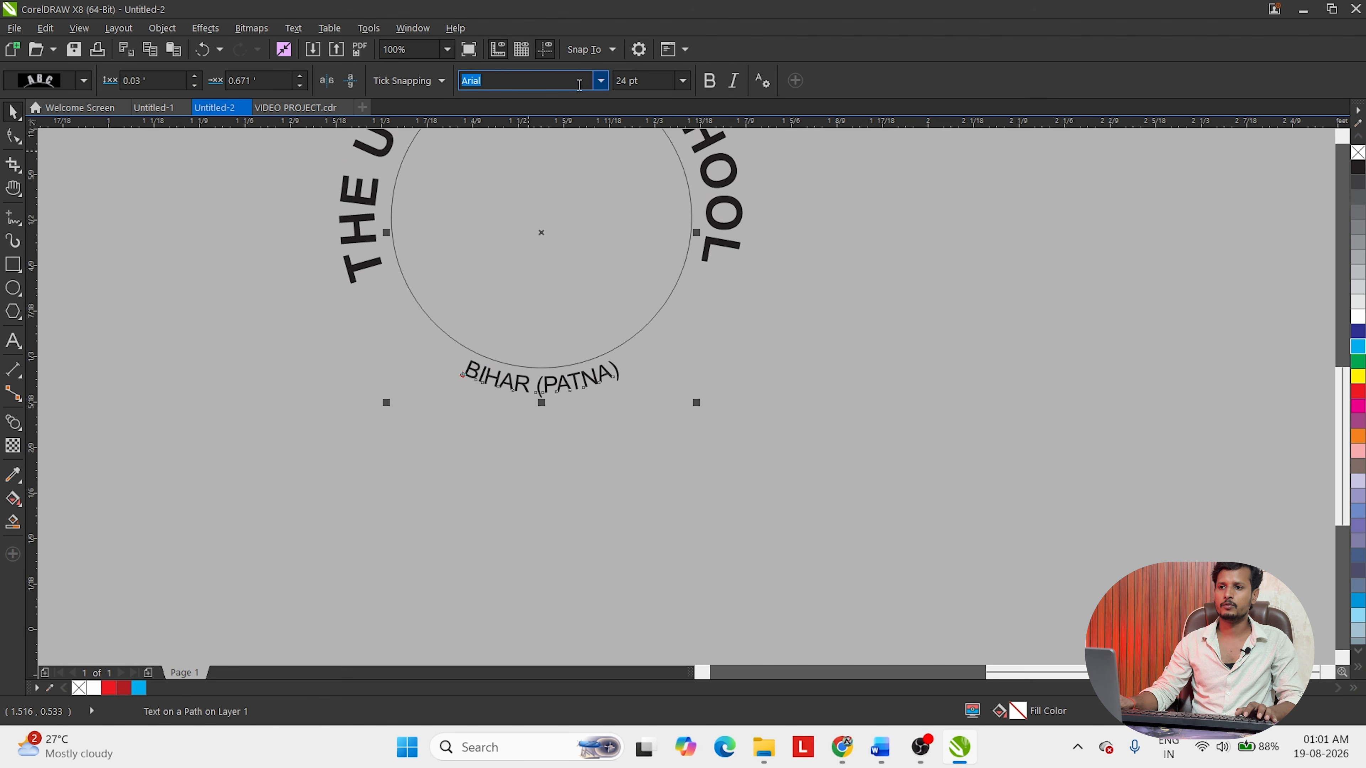
{"action": "left_click", "coordinate": [709, 80]}
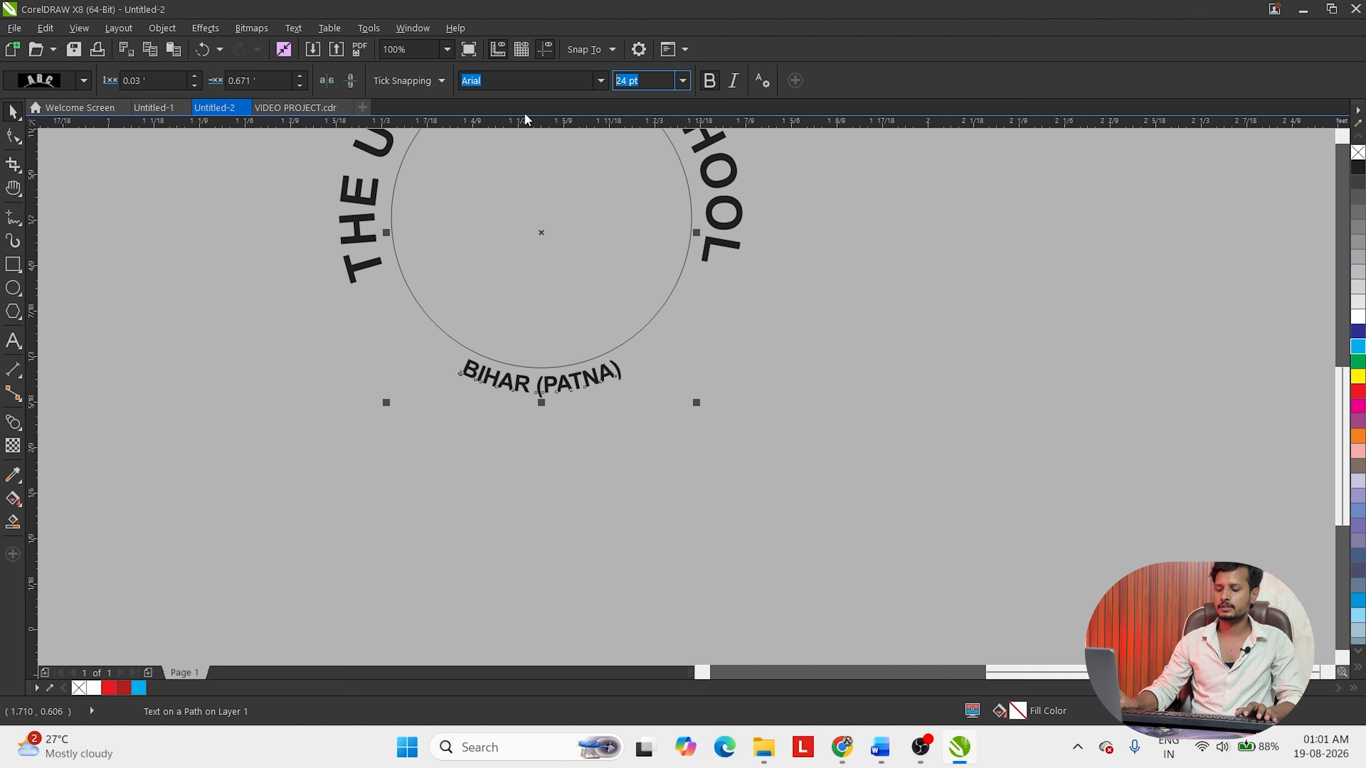
{"action": "type", "text": "30"}
{"action": "key", "text": "Return"}
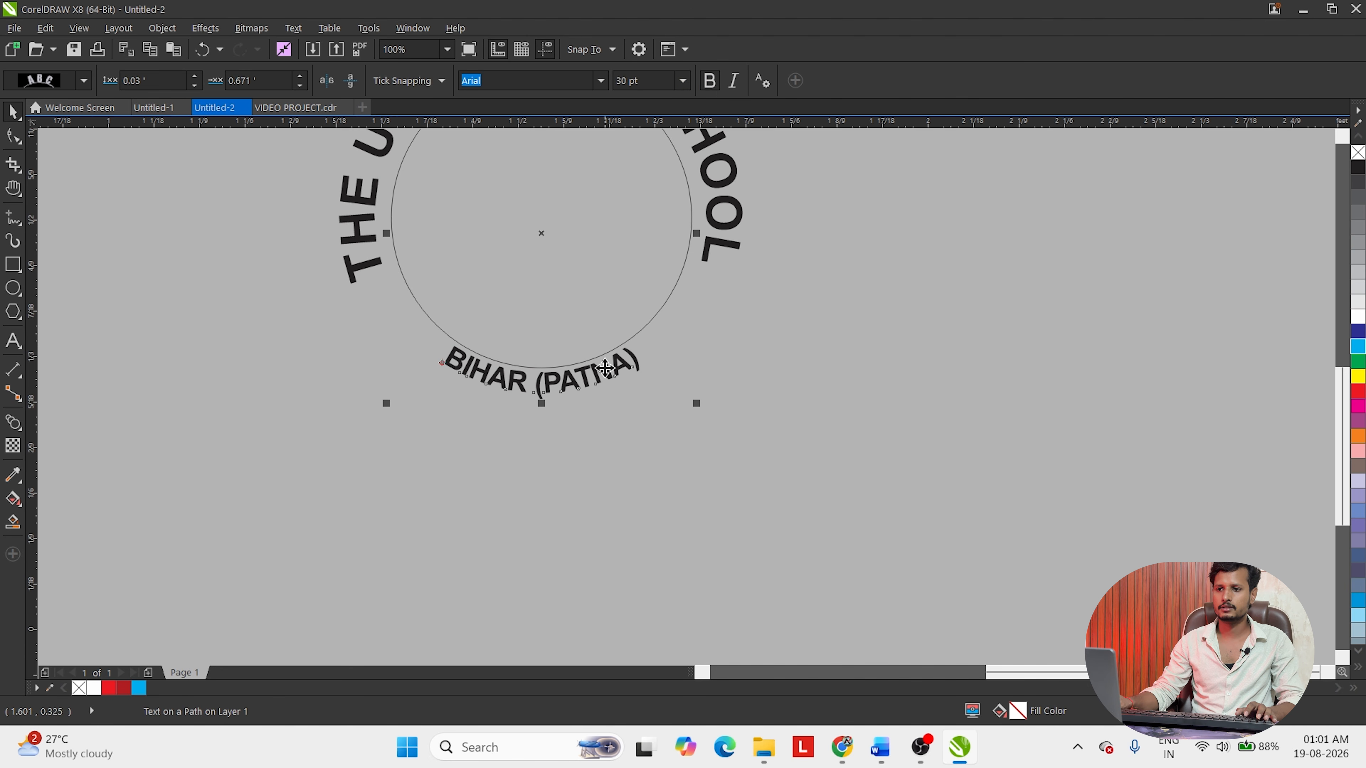
{"action": "scroll", "coordinate": [495, 372], "scroll_direction": "up", "scroll_amount": 3}
{"action": "scroll", "coordinate": [451, 397], "scroll_direction": "down", "scroll_amount": 3}
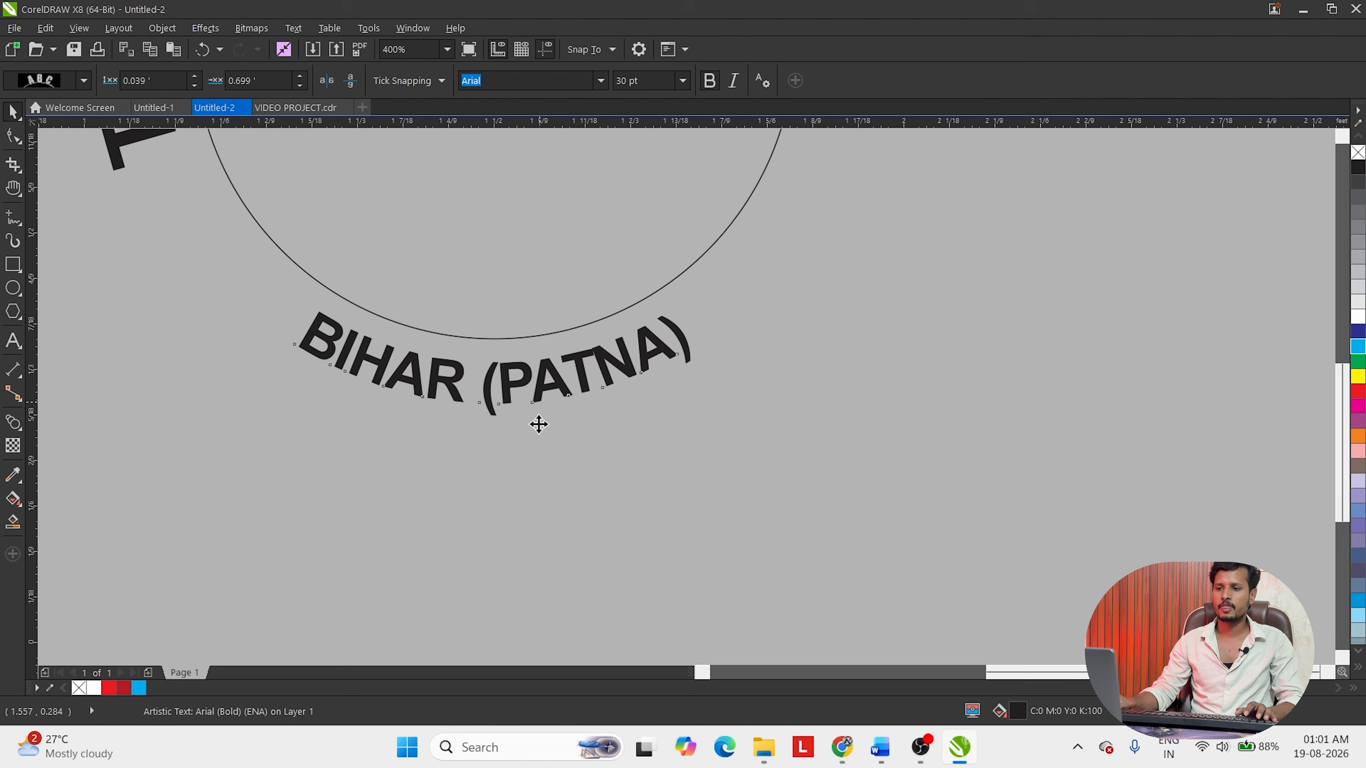
- Break the lower text apart from its path, resize the inner circle to 0.35 ft, and add a concentric outer circle about 0.538 ft across
{"action": "key", "text": "ctrl+k"}
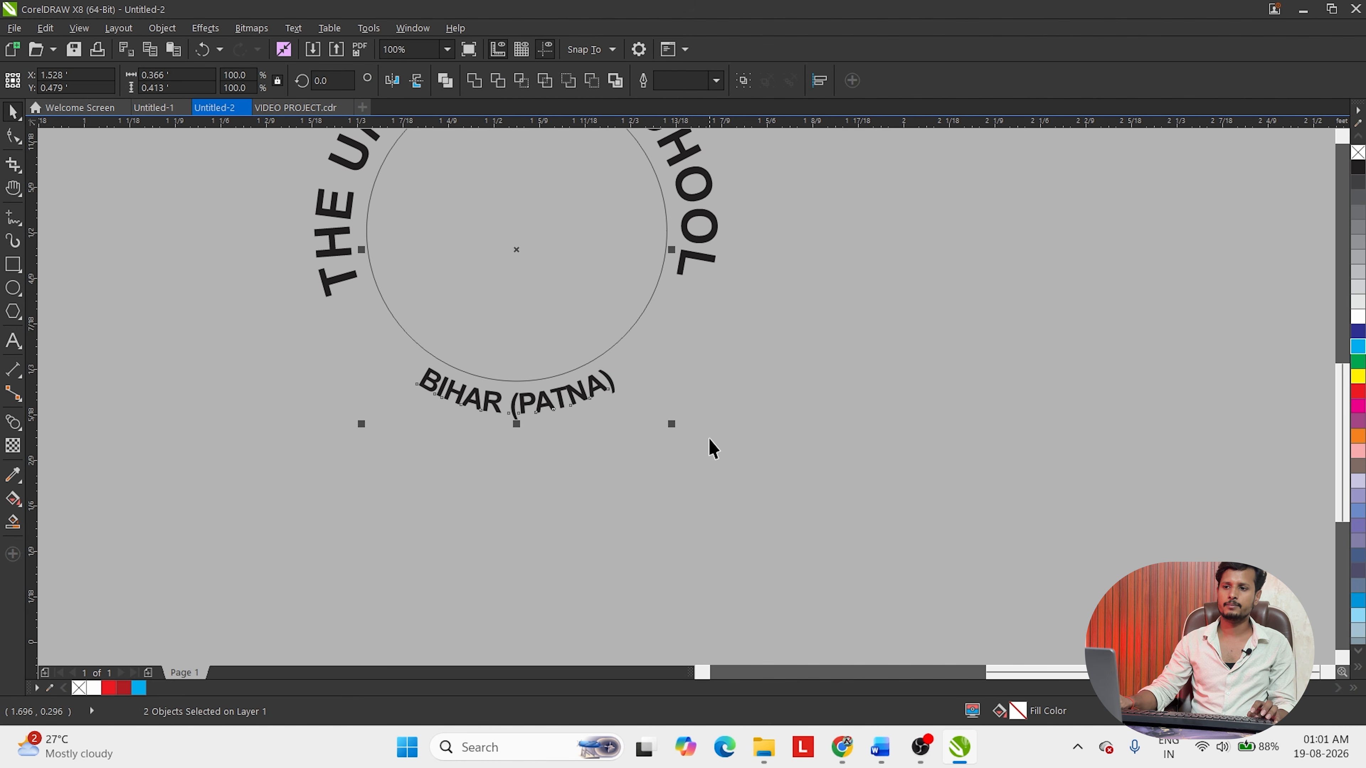
{"action": "left_click", "coordinate": [710, 447]}
{"action": "left_click", "coordinate": [562, 281]}
{"action": "mouse_move", "coordinate": [671, 385]}
{"action": "left_mouse_down"}
{"action": "mouse_move", "coordinate": [743, 464]}
{"action": "mouse_move", "coordinate": [674, 388]}
{"action": "left_mouse_up"}
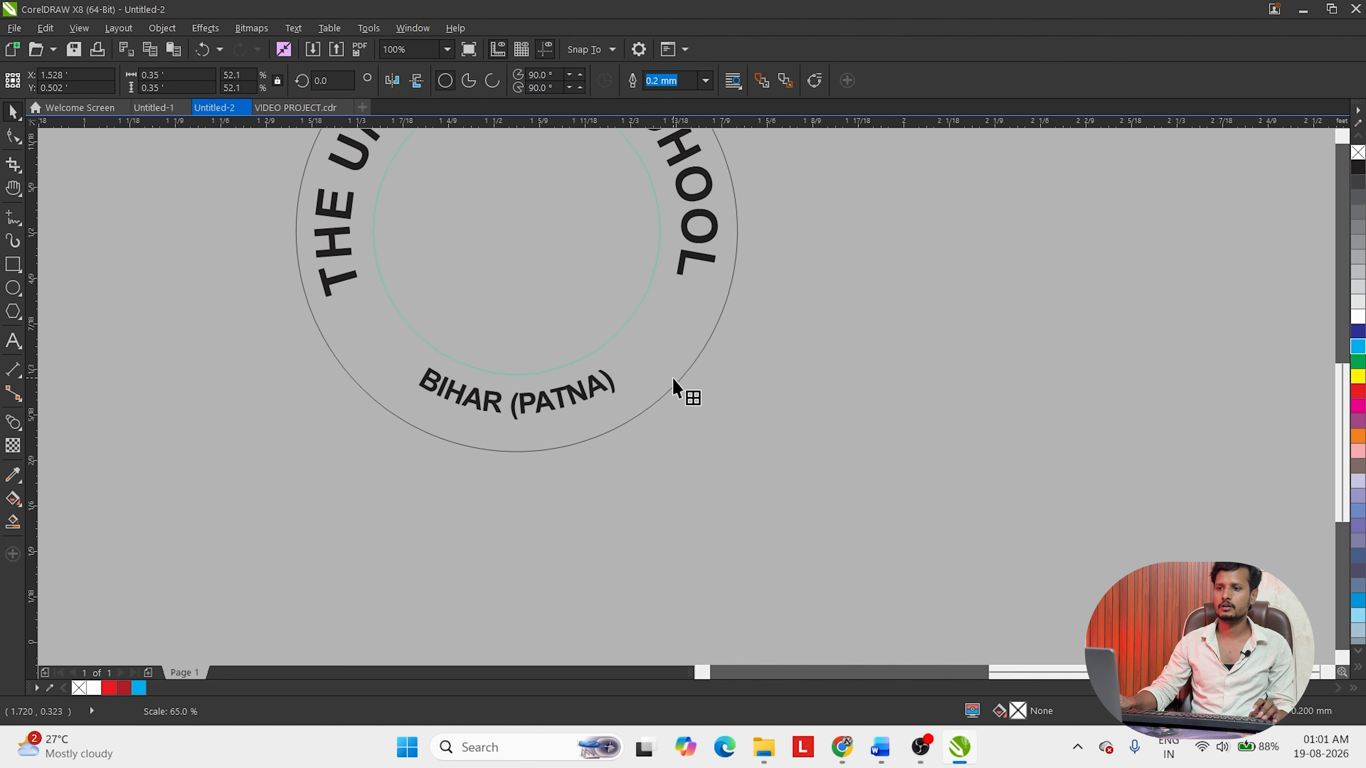
{"action": "left_click", "coordinate": [1046, 373]}
- Fill the seal's outer circle with dark blue and its inner circle with white
{"action": "scroll", "coordinate": [665, 452], "scroll_direction": "down", "scroll_amount": 3}
{"action": "scroll", "coordinate": [595, 359], "scroll_direction": "up", "scroll_amount": 2}
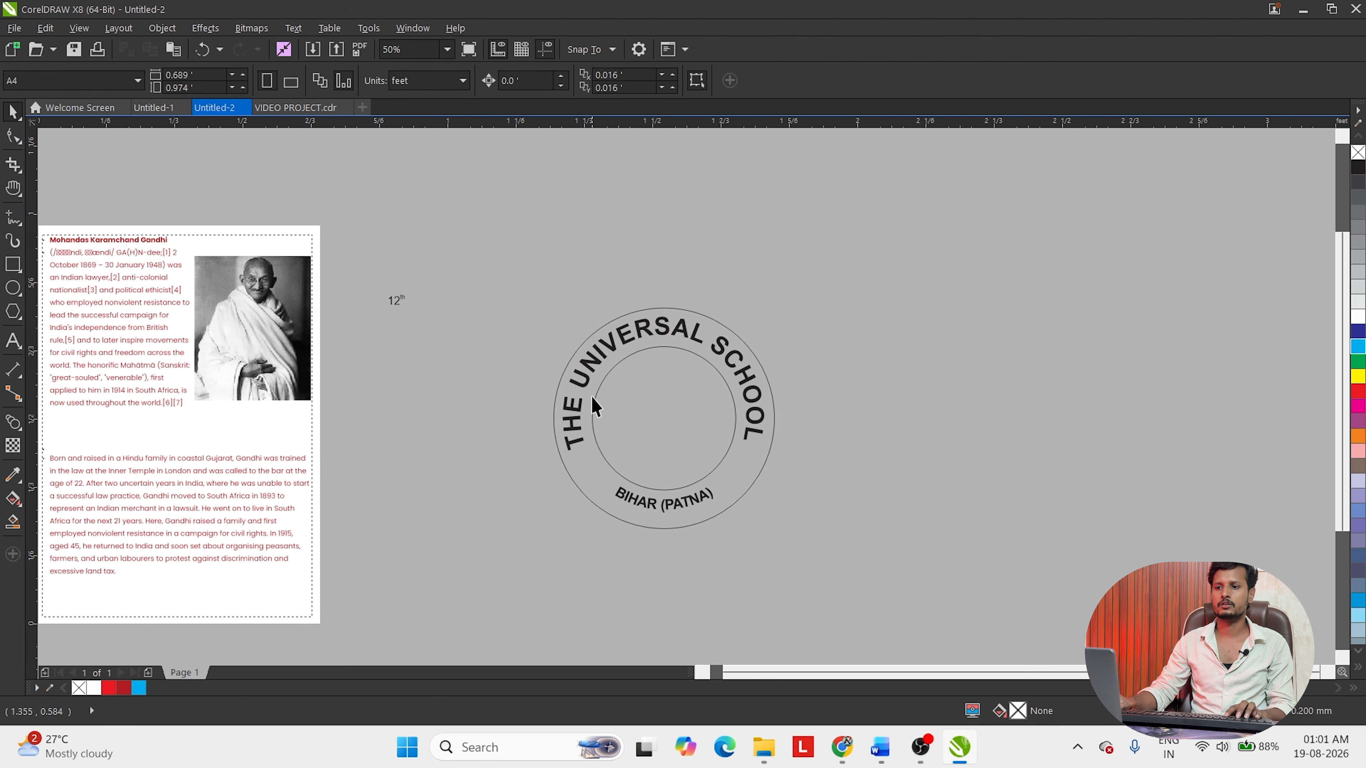
{"action": "left_click", "coordinate": [591, 395]}
{"action": "left_click", "coordinate": [1358, 332]}
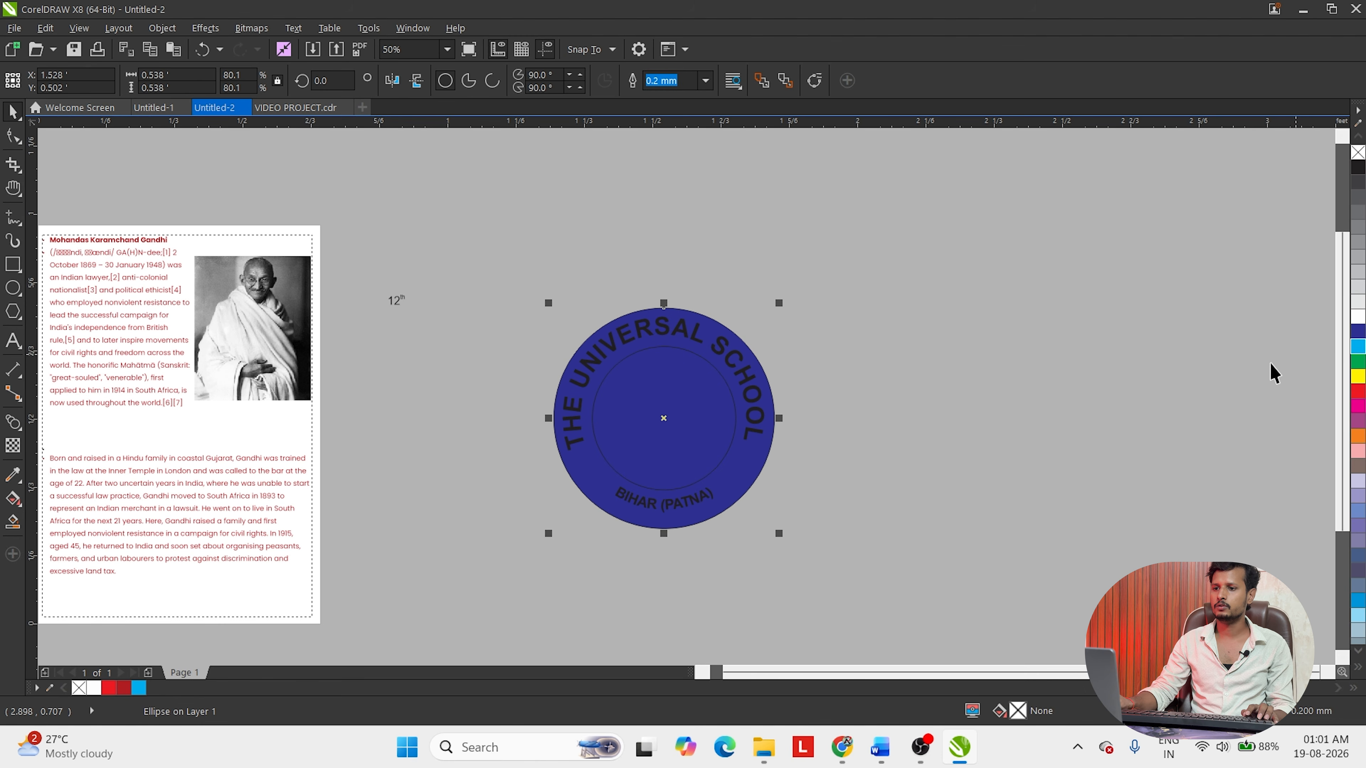
{"action": "left_click", "coordinate": [777, 473]}
{"action": "left_click", "coordinate": [719, 412]}
{"action": "left_click", "coordinate": [1356, 315]}
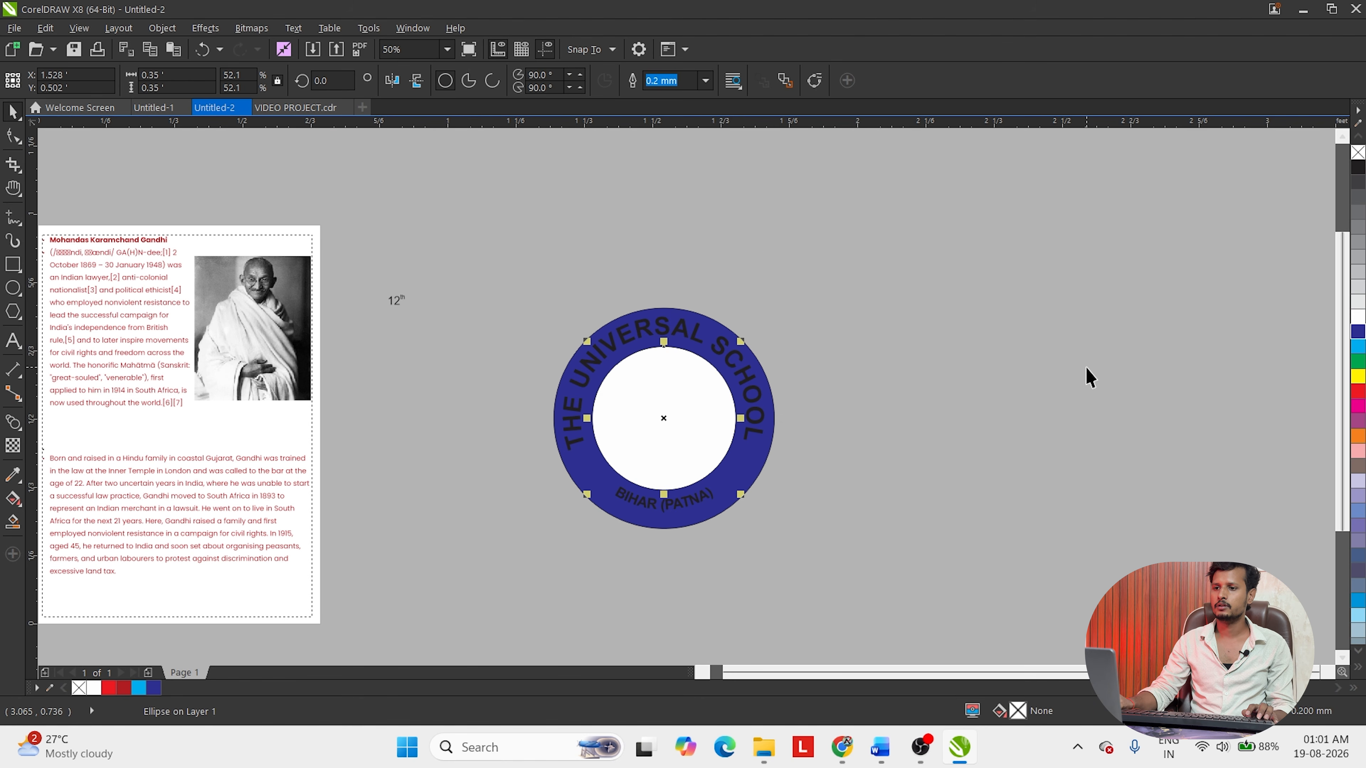
- Color both curved texts, "THE UNIVERSAL SCHOOL" and "BIHAR (PATNA)", white on the blue ring
{"action": "left_click_drag", "start_coordinate": [1011, 250], "coordinate": [508, 483]}
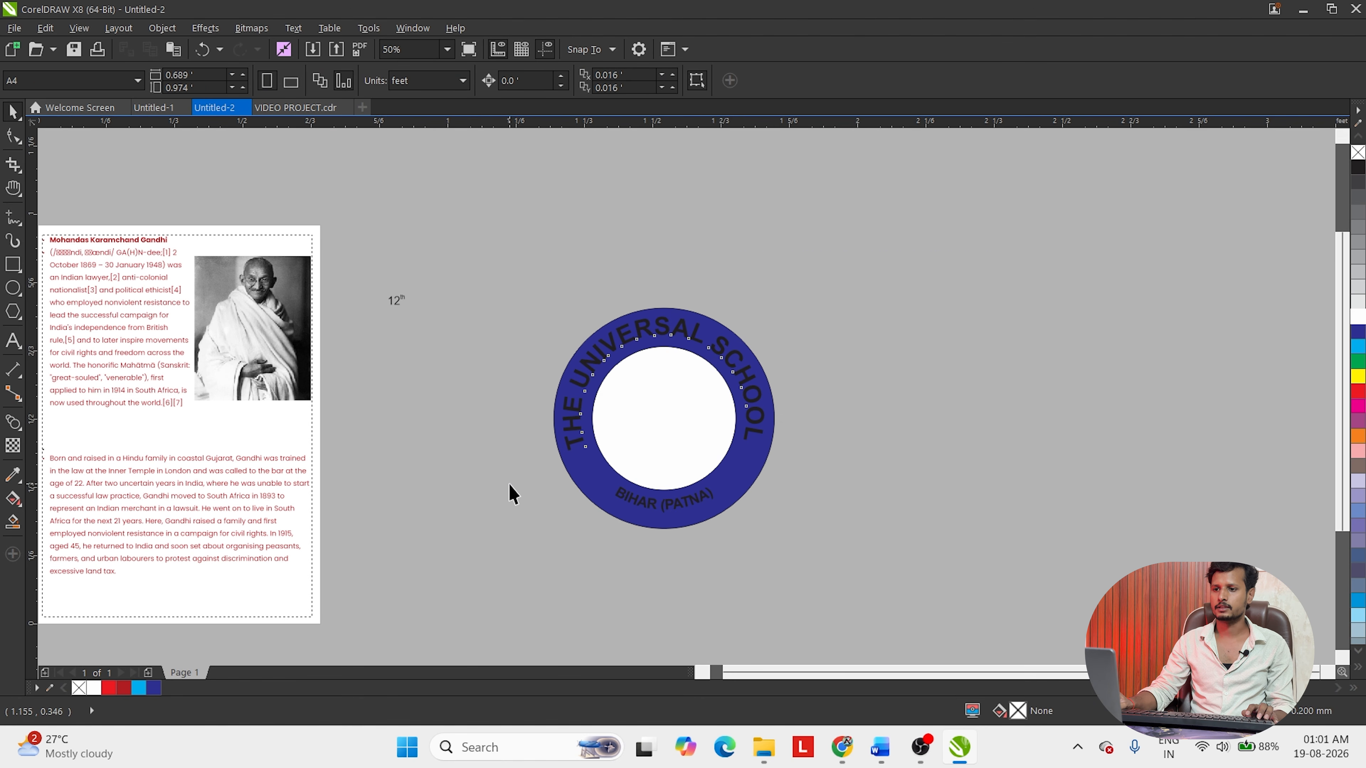
{"action": "left_click", "coordinate": [1358, 317]}
{"action": "left_click_drag", "start_coordinate": [1105, 455], "coordinate": [432, 725]}
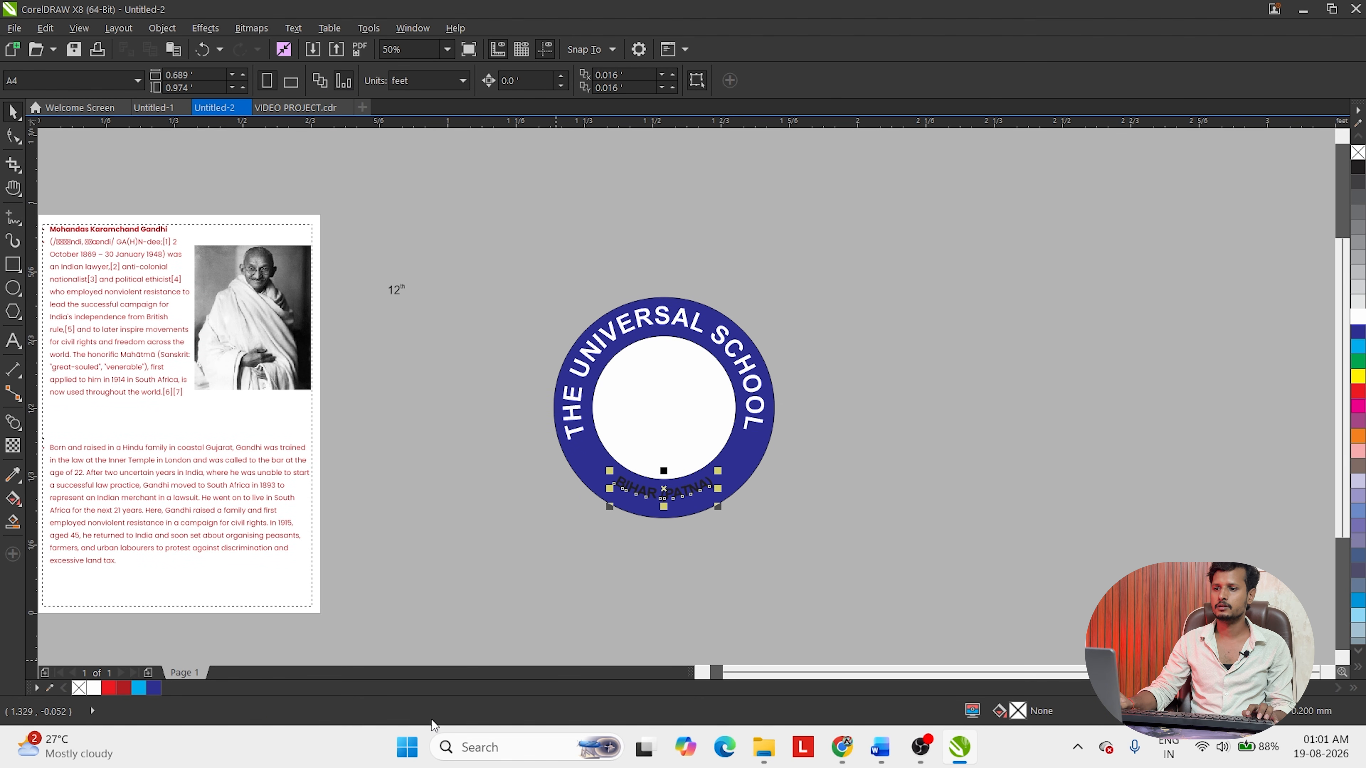
{"action": "left_click", "coordinate": [1361, 319]}
{"action": "left_click", "coordinate": [540, 522]}
- Examine the normal and basic designer versions of the coaching-center poster on page 1 of VIDEO PROJECT.cdr
{"action": "scroll", "coordinate": [540, 523], "scroll_direction": "up", "scroll_amount": 2}
{"action": "left_click_drag", "start_coordinate": [826, 290], "coordinate": [428, 537]}
{"action": "scroll", "coordinate": [494, 409], "scroll_direction": "down", "scroll_amount": 2}
{"action": "left_click_drag", "start_coordinate": [377, 389], "coordinate": [437, 446]}
{"action": "left_click_drag", "start_coordinate": [426, 360], "coordinate": [426, 311]}
{"action": "key", "text": "space"}
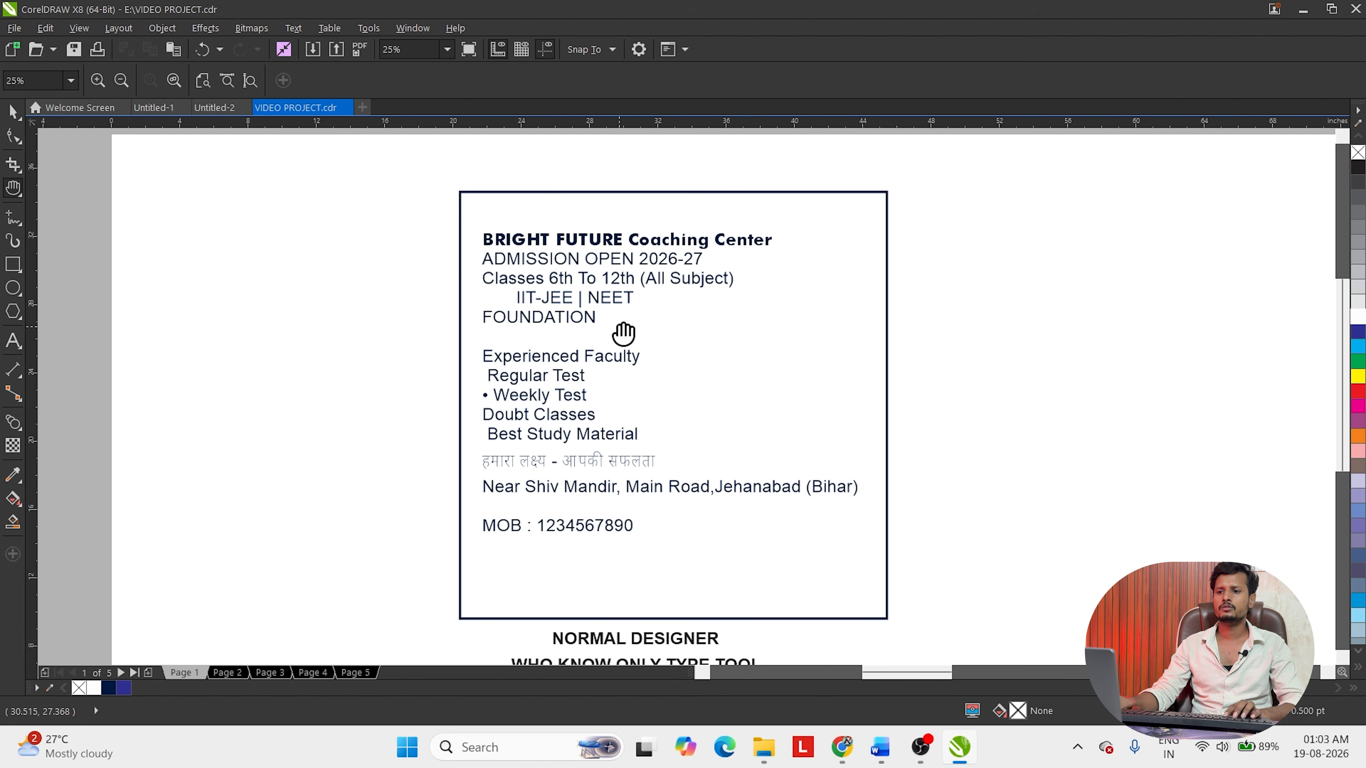
{"action": "left_click_drag", "start_coordinate": [622, 332], "coordinate": [592, 352]}
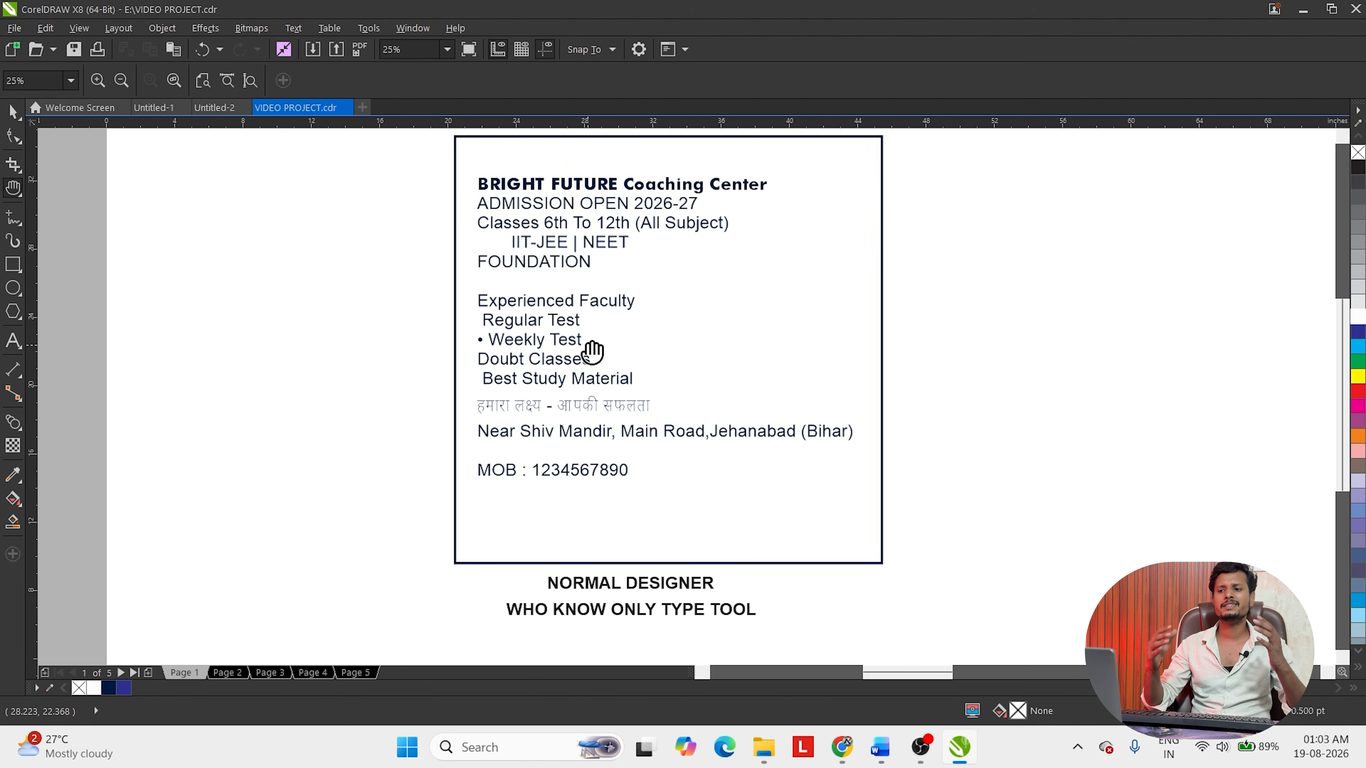
{"action": "scroll", "coordinate": [601, 228], "scroll_direction": "up", "scroll_amount": 2}
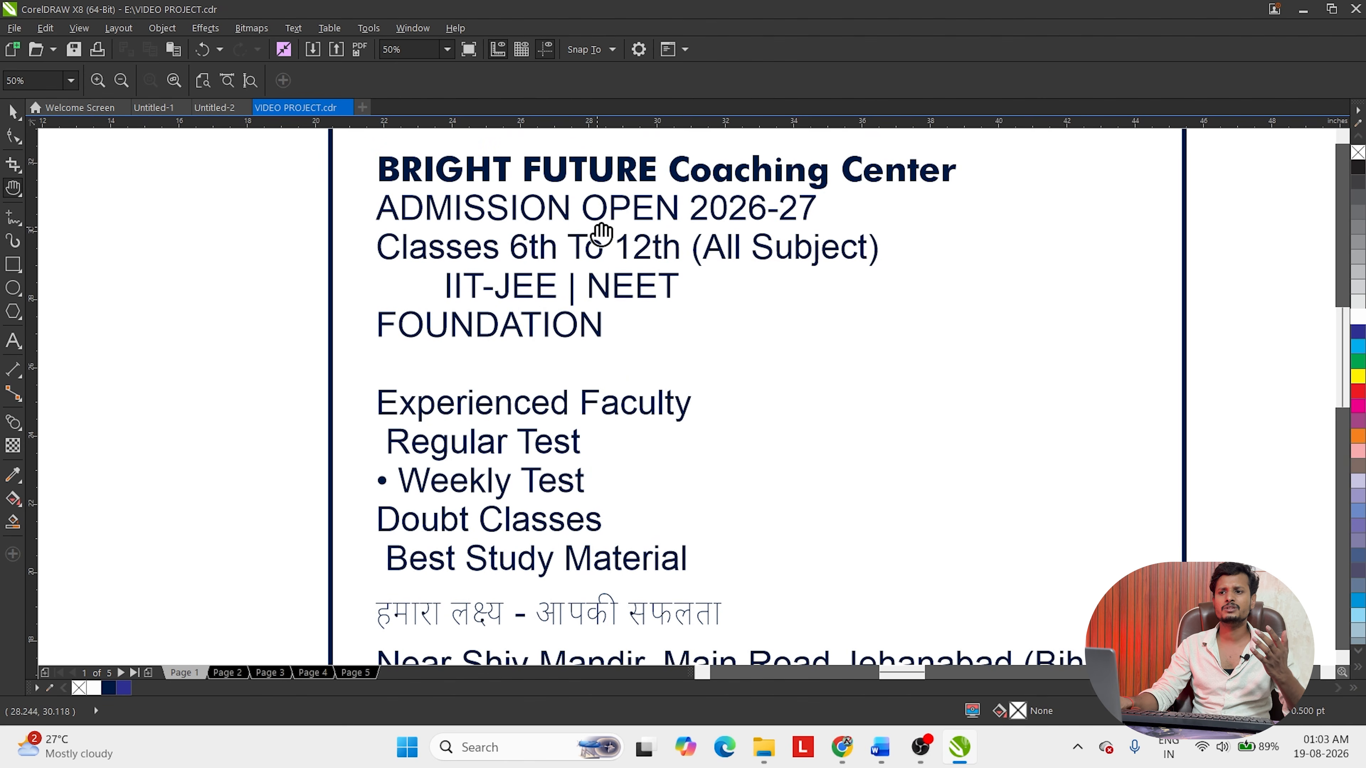
{"action": "scroll", "coordinate": [579, 268], "scroll_direction": "down", "scroll_amount": 2}
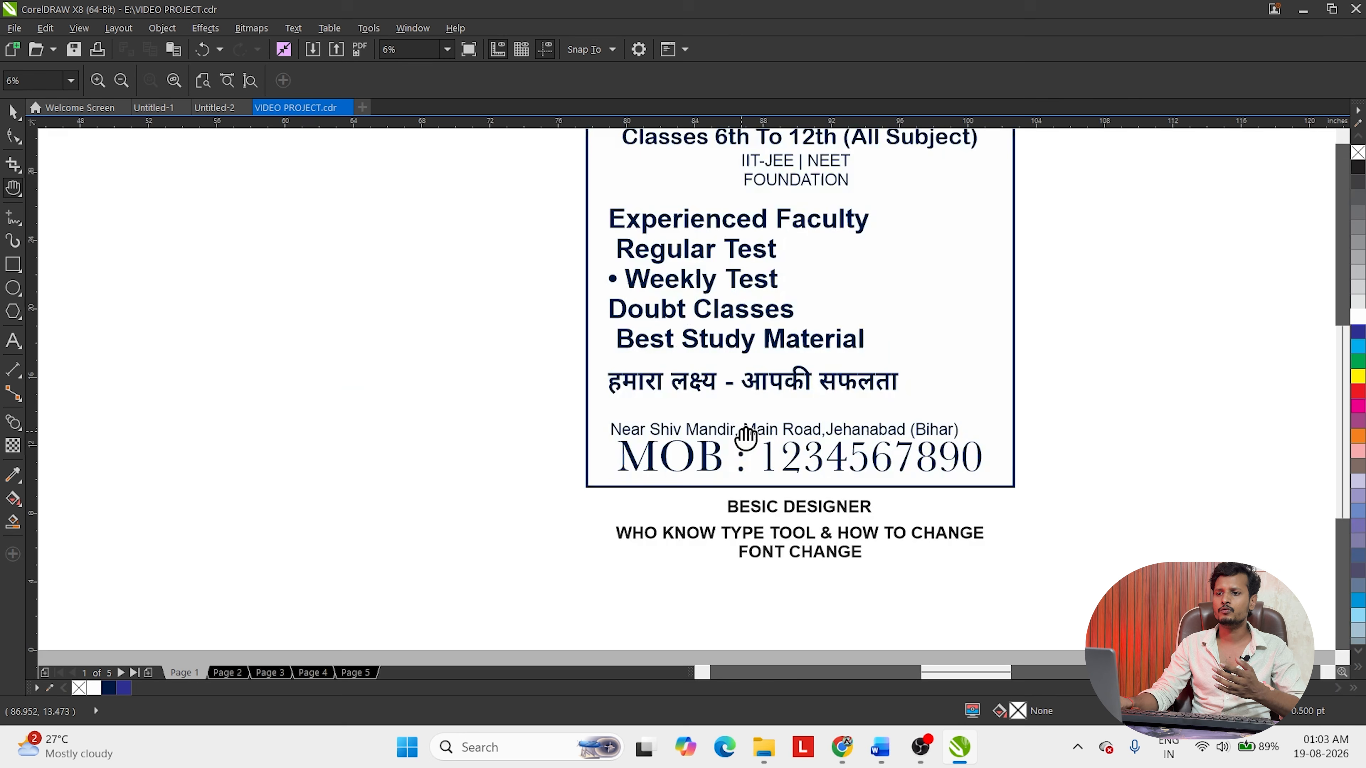
{"action": "left_click_drag", "start_coordinate": [702, 252], "coordinate": [544, 350]}
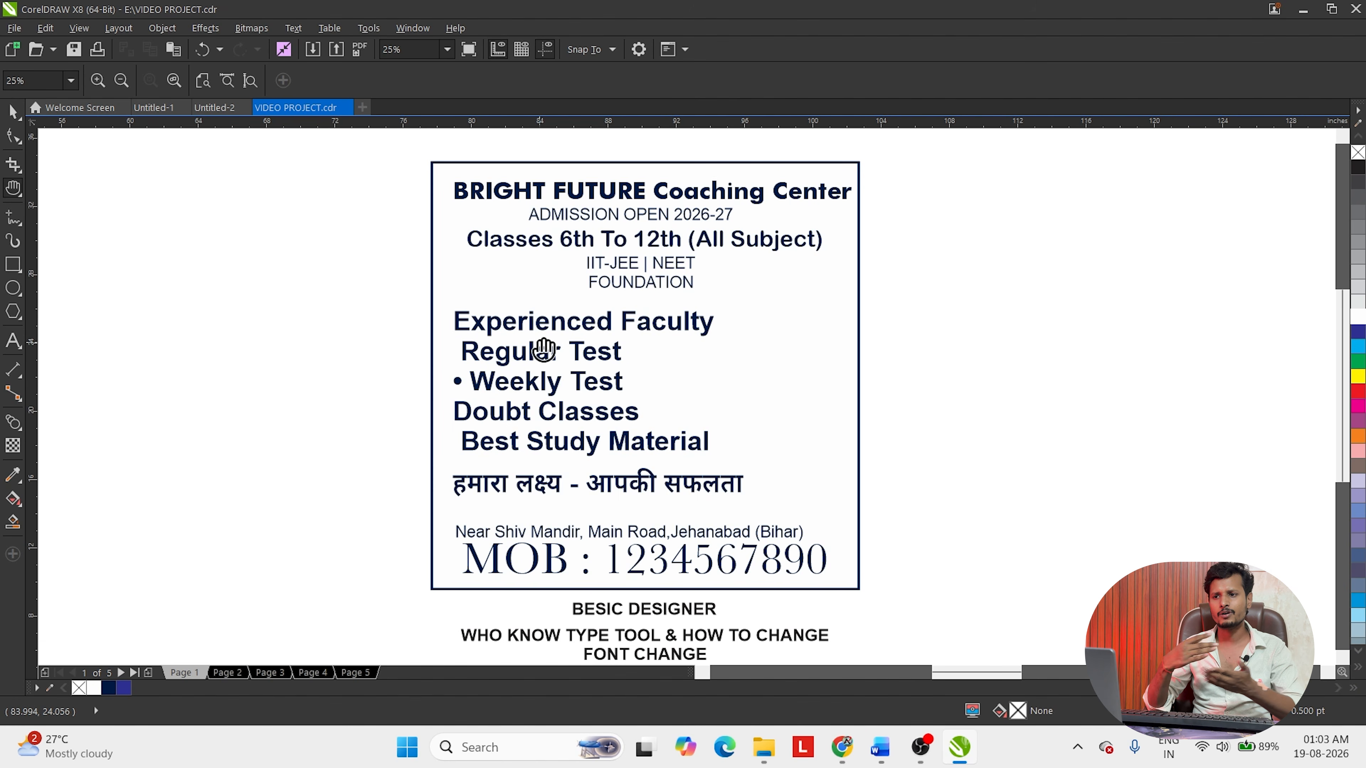
{"action": "left_click_drag", "start_coordinate": [599, 253], "coordinate": [581, 245]}
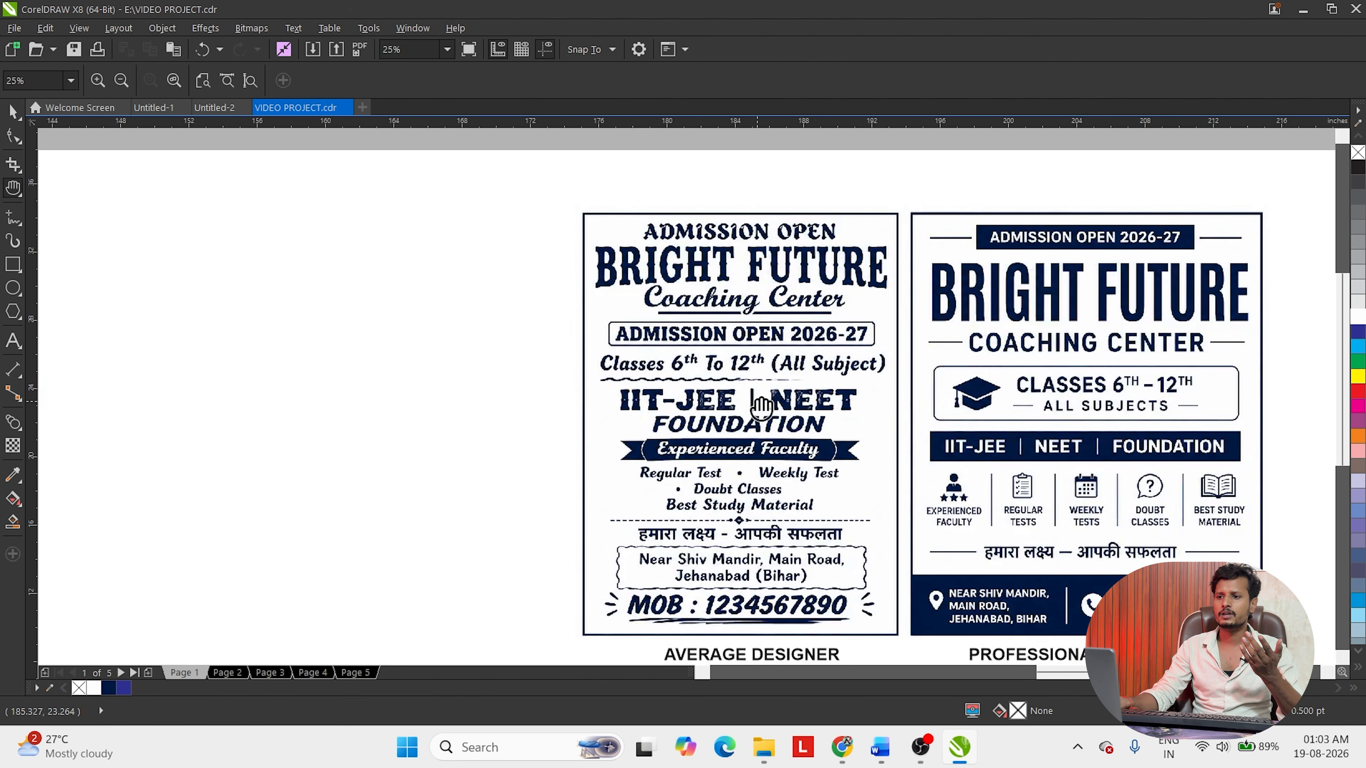
- Compare the average and professional designer versions of the coaching-center poster
{"action": "left_click_drag", "start_coordinate": [708, 361], "coordinate": [541, 332]}
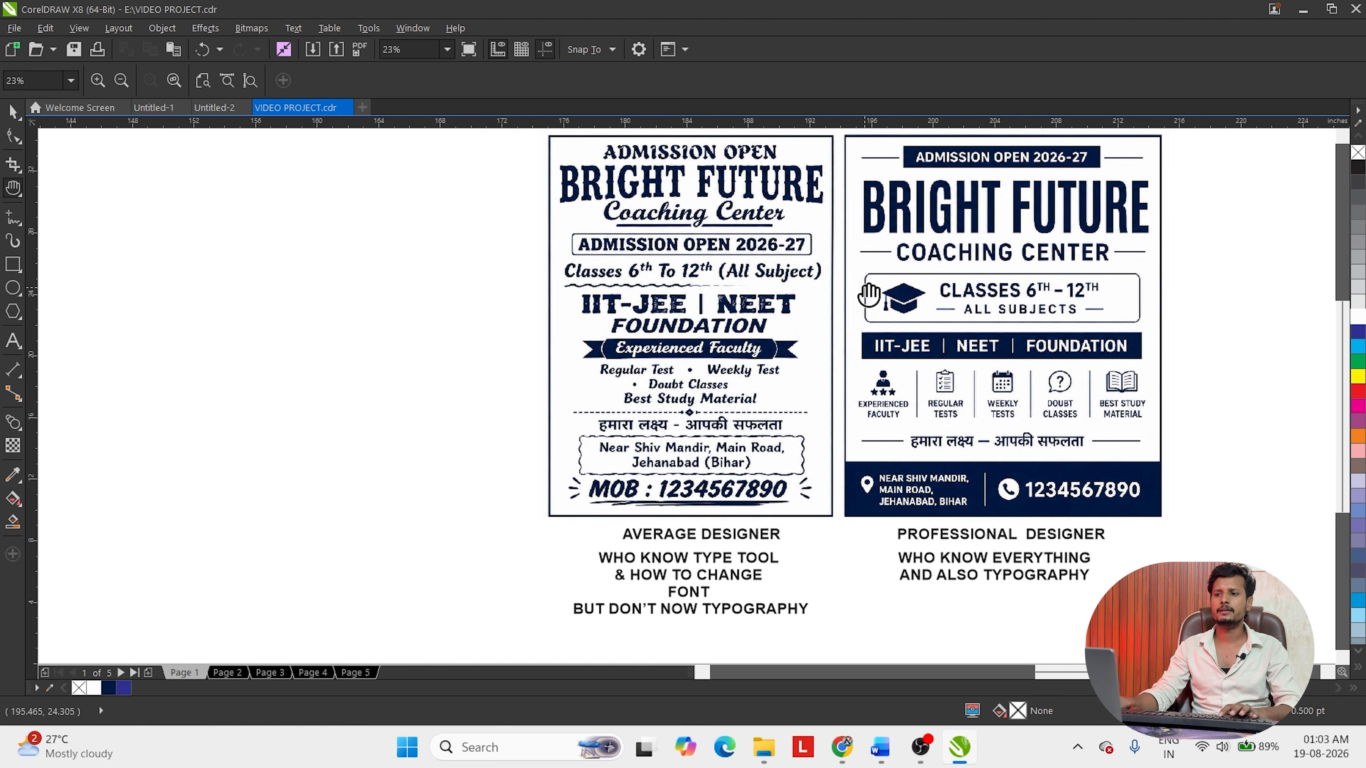
{"action": "scroll", "coordinate": [371, 149], "scroll_direction": "down", "scroll_amount": 1}
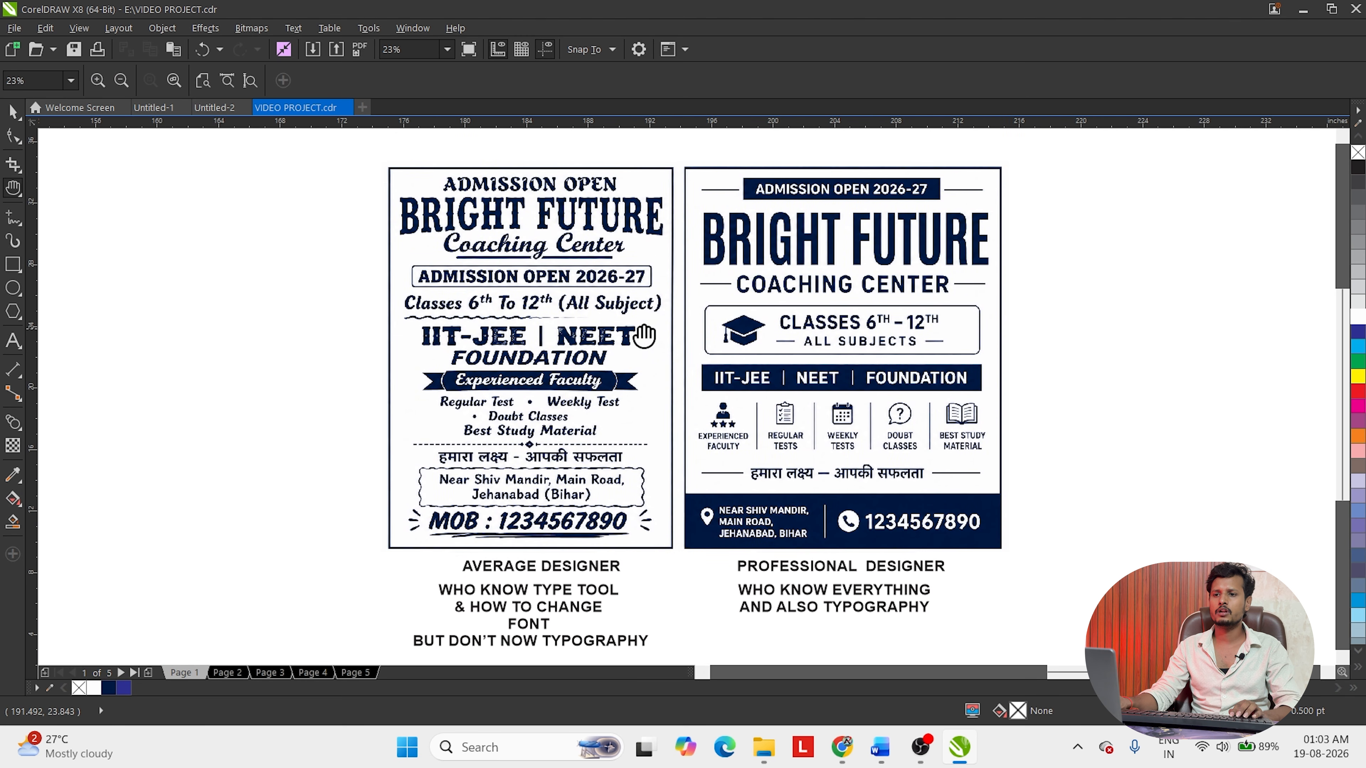
{"action": "scroll", "coordinate": [1026, 630], "scroll_direction": "up", "scroll_amount": 1}
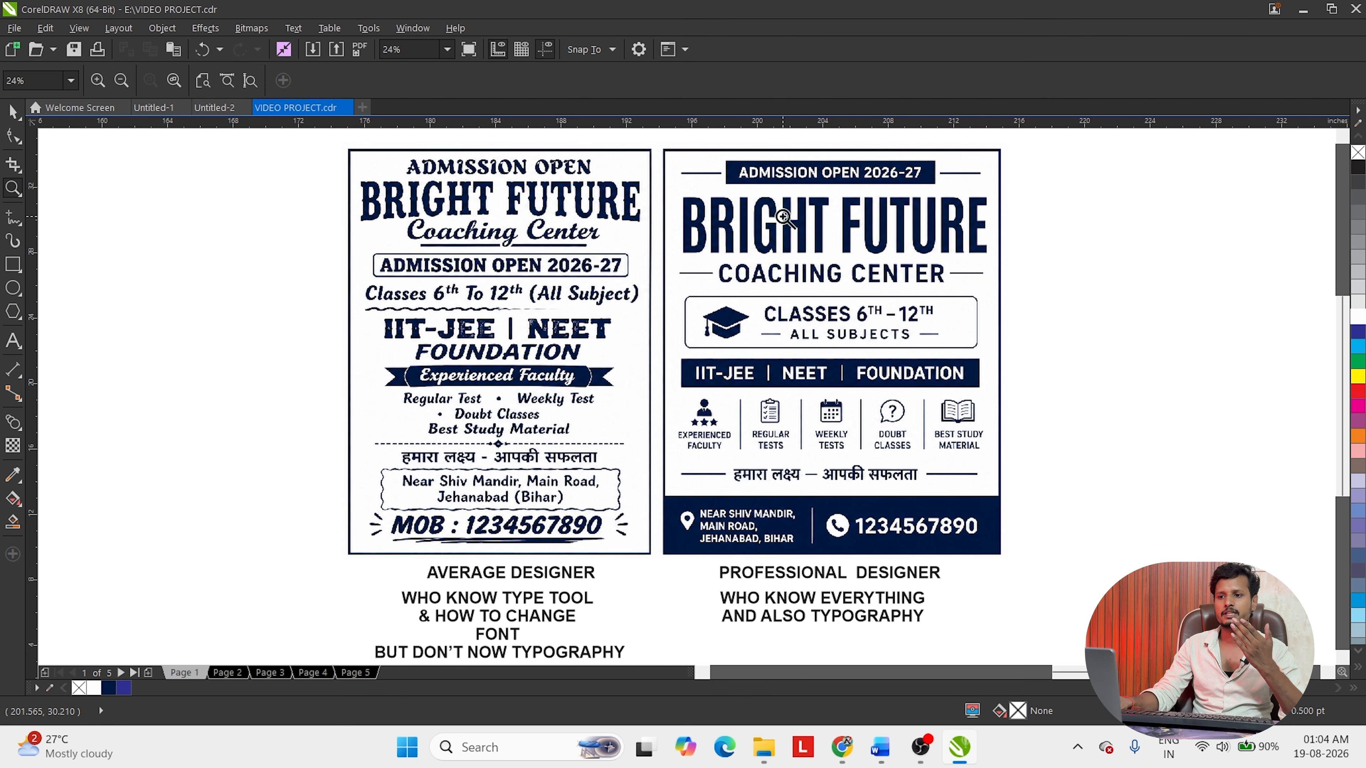
- Move the basic and normal designer posters, with their captions, beside the average and professional ones to form a single row
{"action": "scroll", "coordinate": [832, 331], "scroll_direction": "down", "scroll_amount": 2}
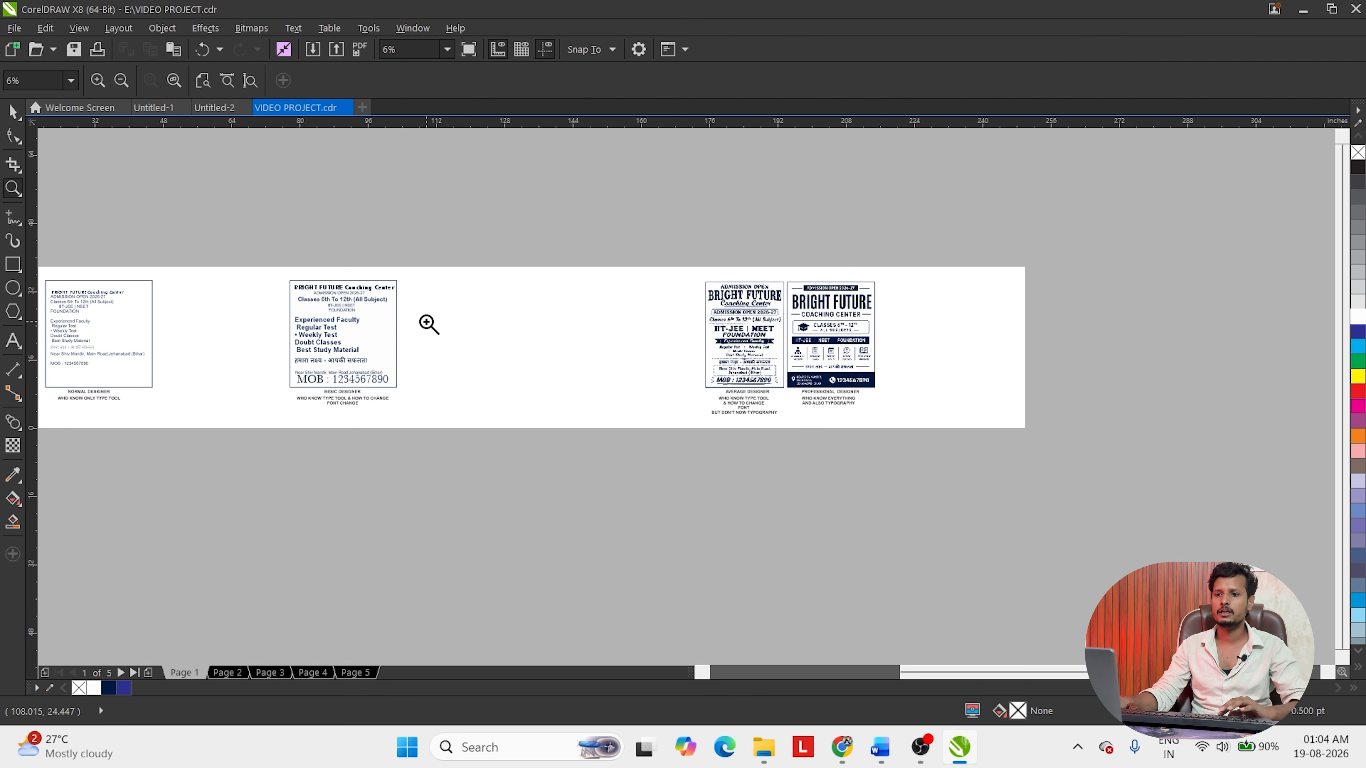
{"action": "left_click_drag", "start_coordinate": [335, 342], "coordinate": [619, 343]}
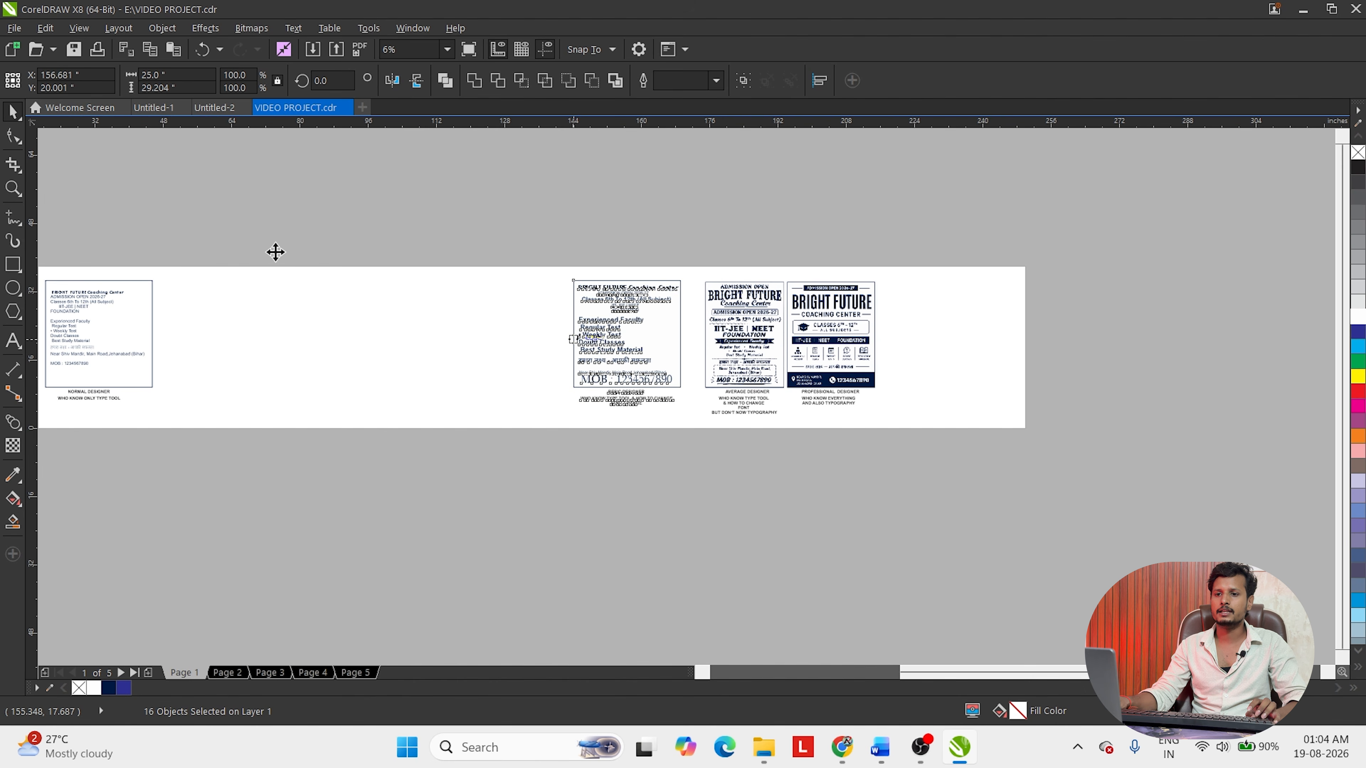
{"action": "left_click_drag", "start_coordinate": [274, 252], "coordinate": [6, 555]}
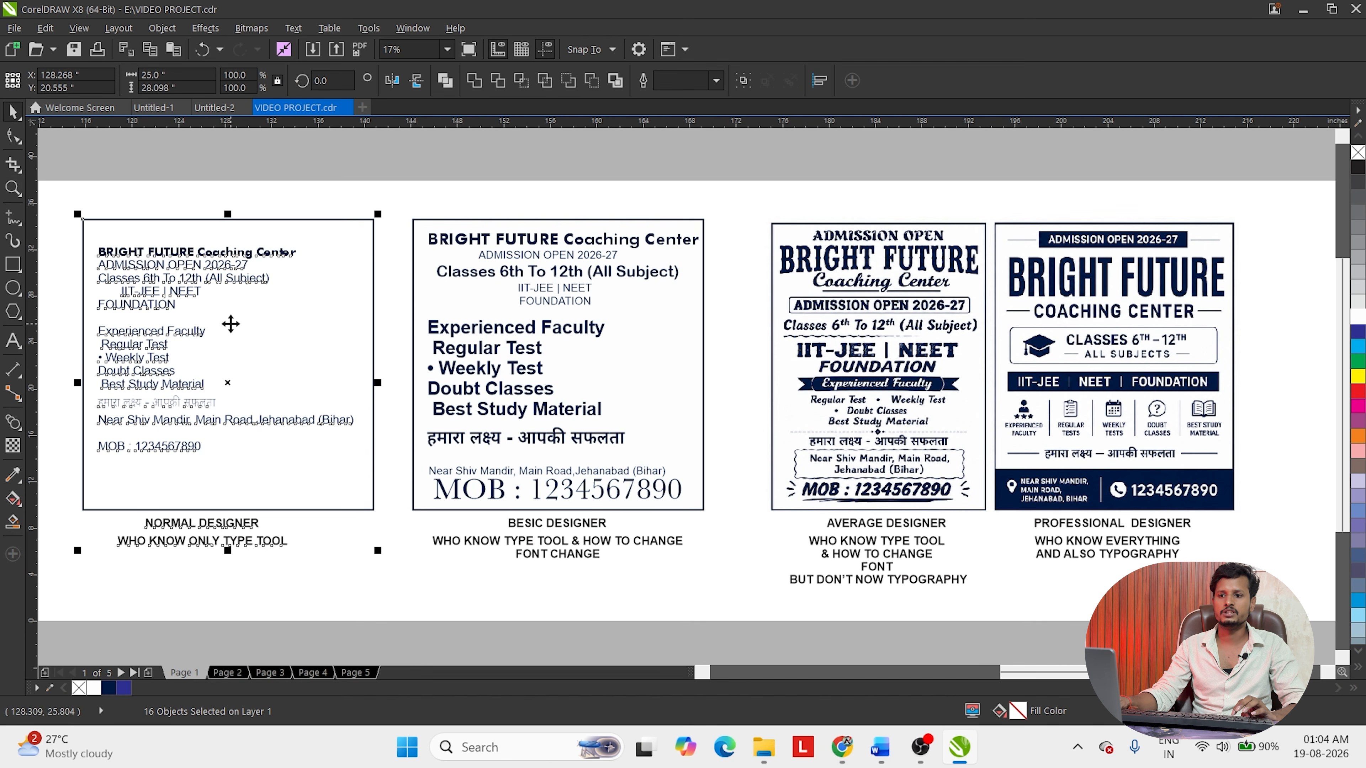
{"action": "left_click", "coordinate": [414, 178]}
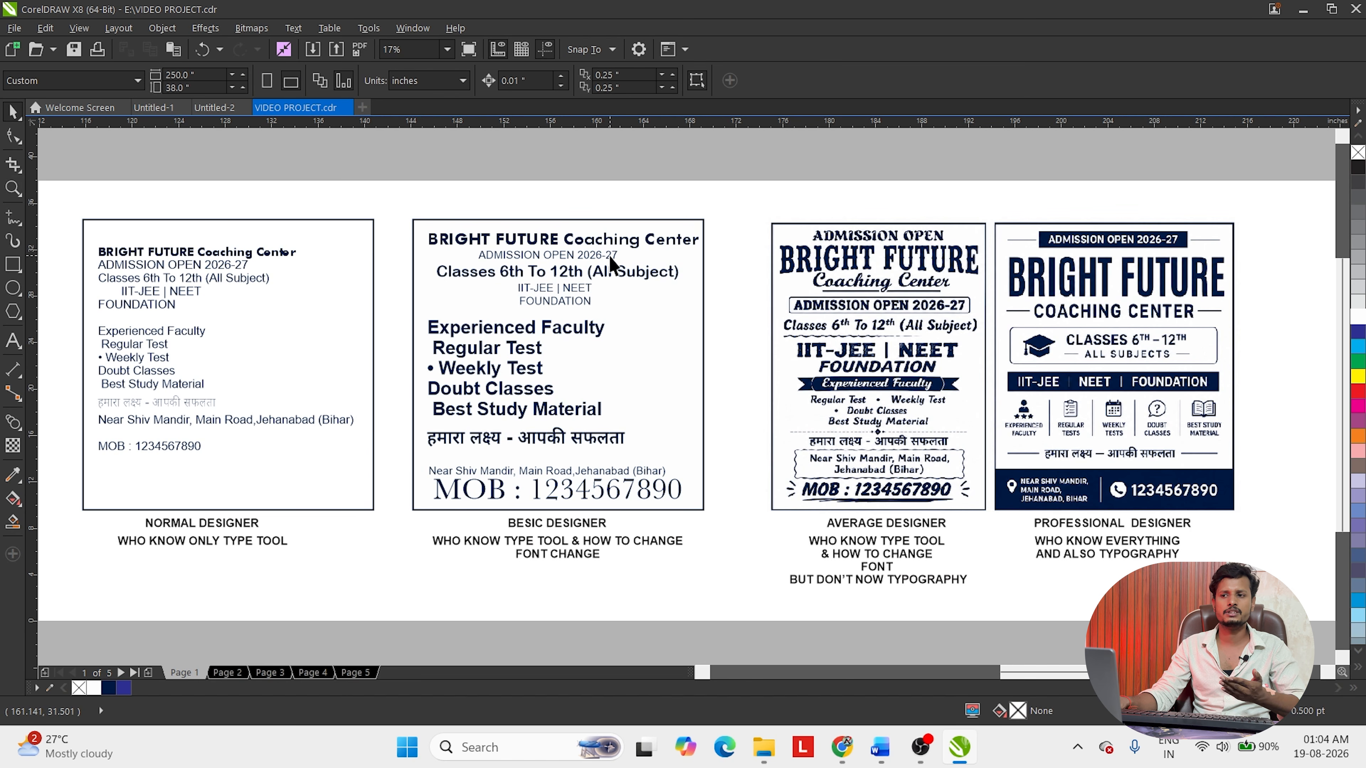
- Examine the average and professional posters, compare the normal and professional banners on page 2, and go to the pizza posters on page 3
{"action": "key", "text": "z"}
{"action": "left_click_drag", "start_coordinate": [753, 189], "coordinate": [1232, 527]}
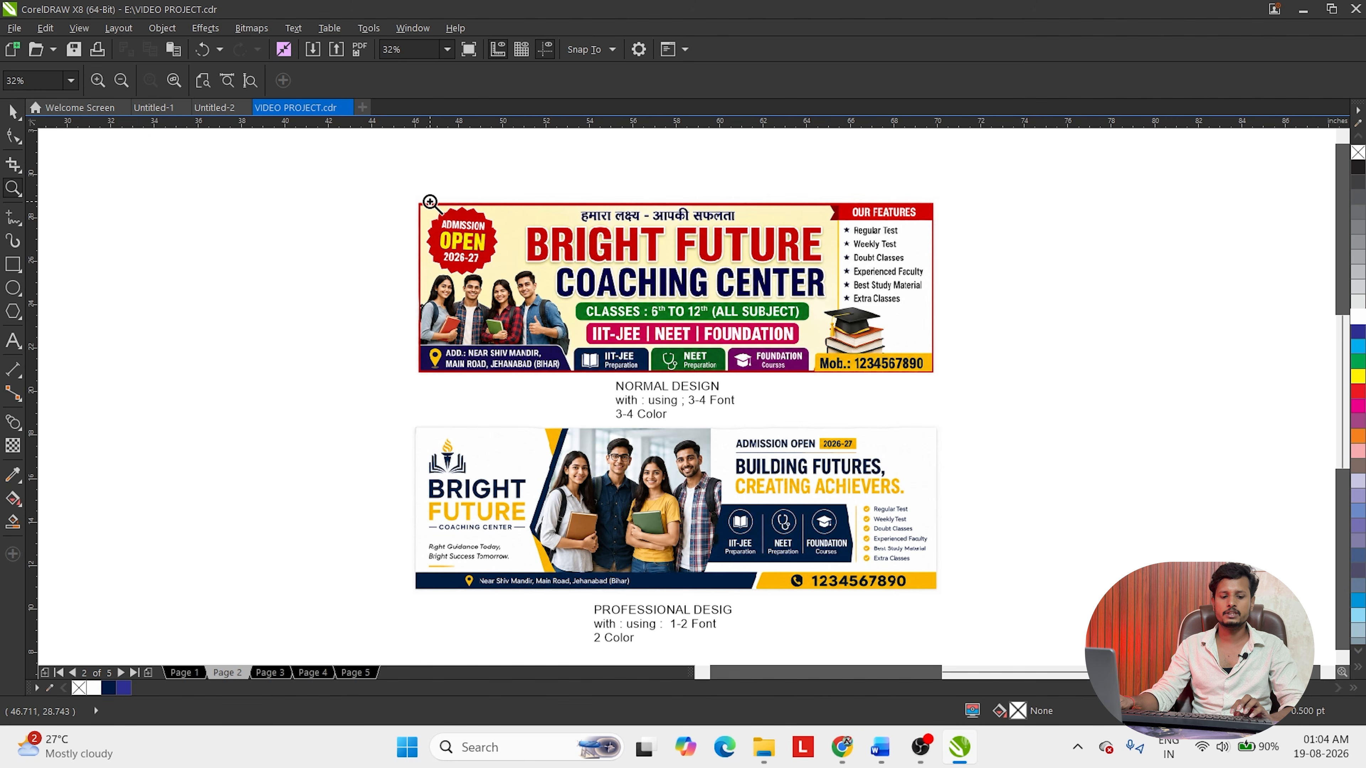
{"action": "left_click_drag", "start_coordinate": [424, 196], "coordinate": [948, 649]}
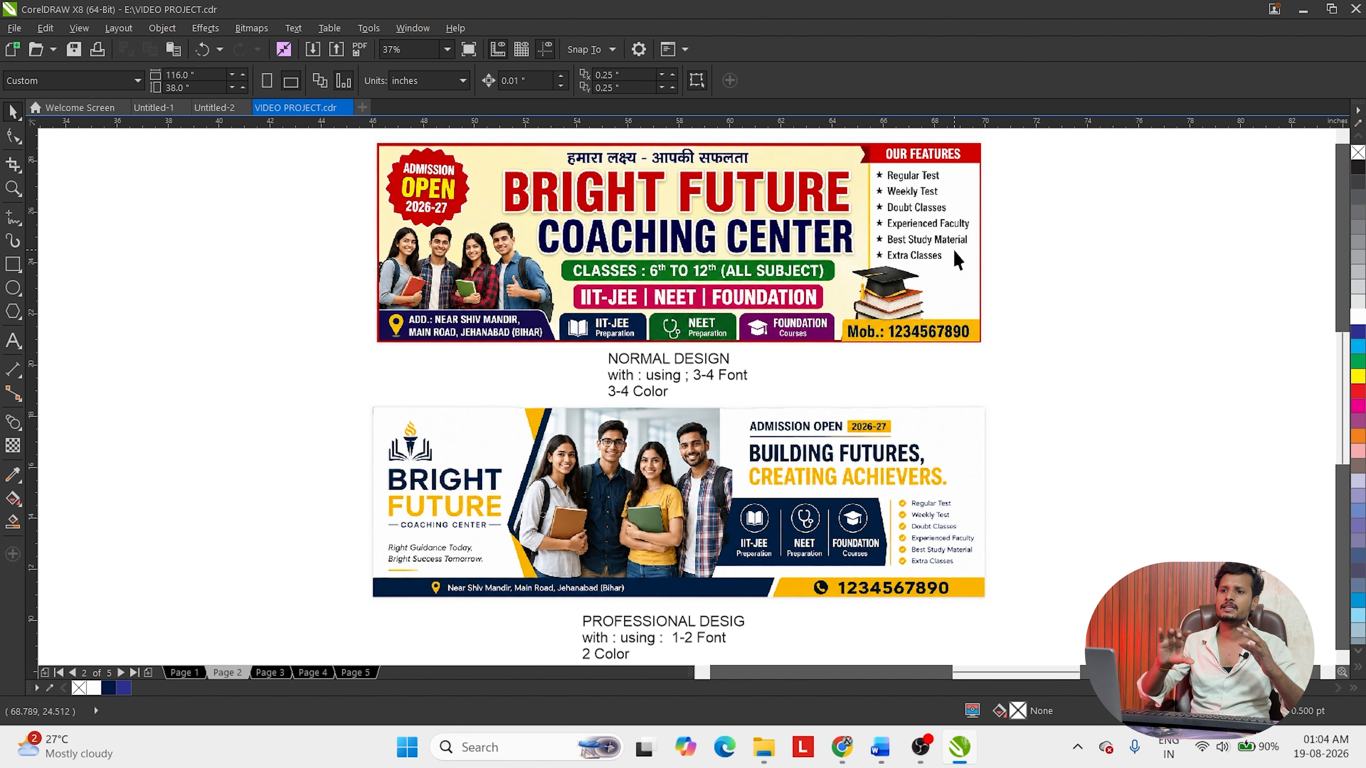
{"action": "key", "text": "z"}
{"action": "left_click_drag", "start_coordinate": [363, 137], "coordinate": [995, 405]}
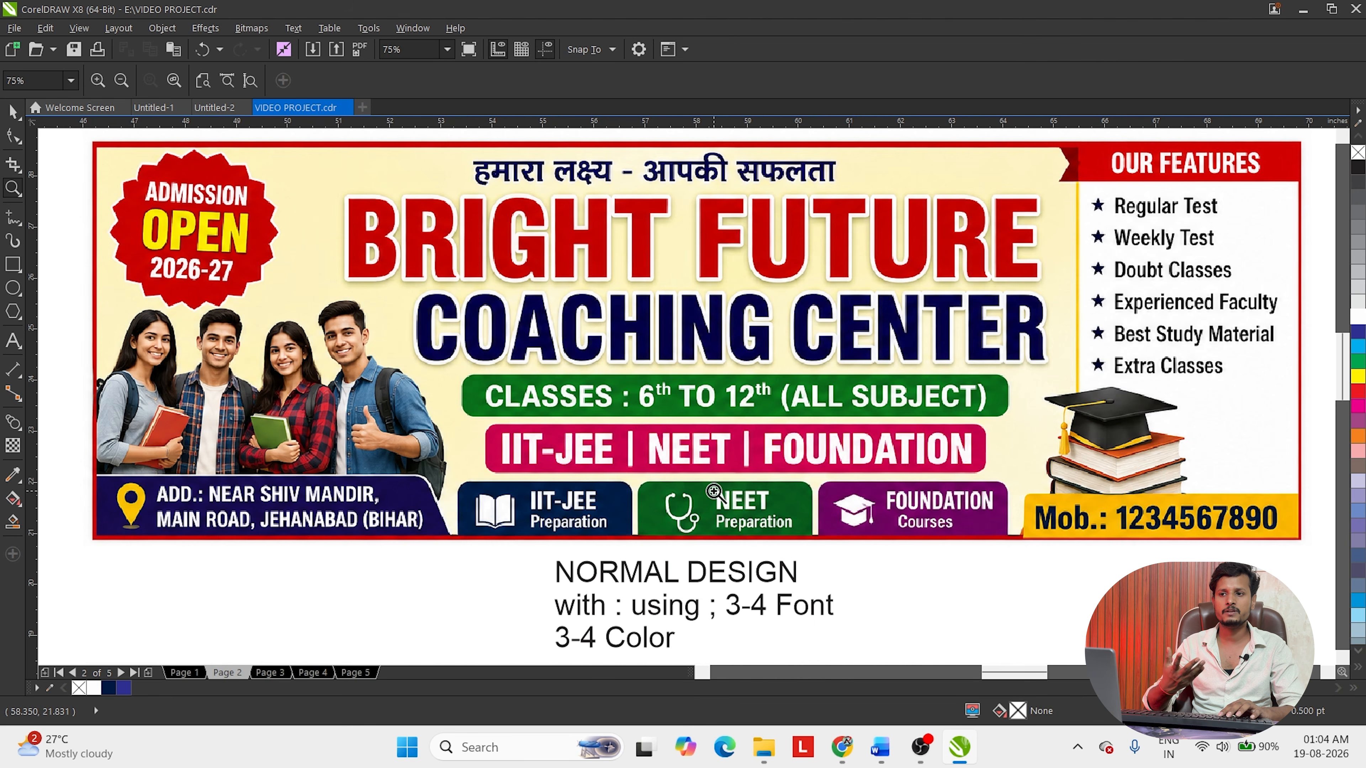
{"action": "key", "text": "h"}
{"action": "left_click_drag", "start_coordinate": [626, 600], "coordinate": [702, 317]}
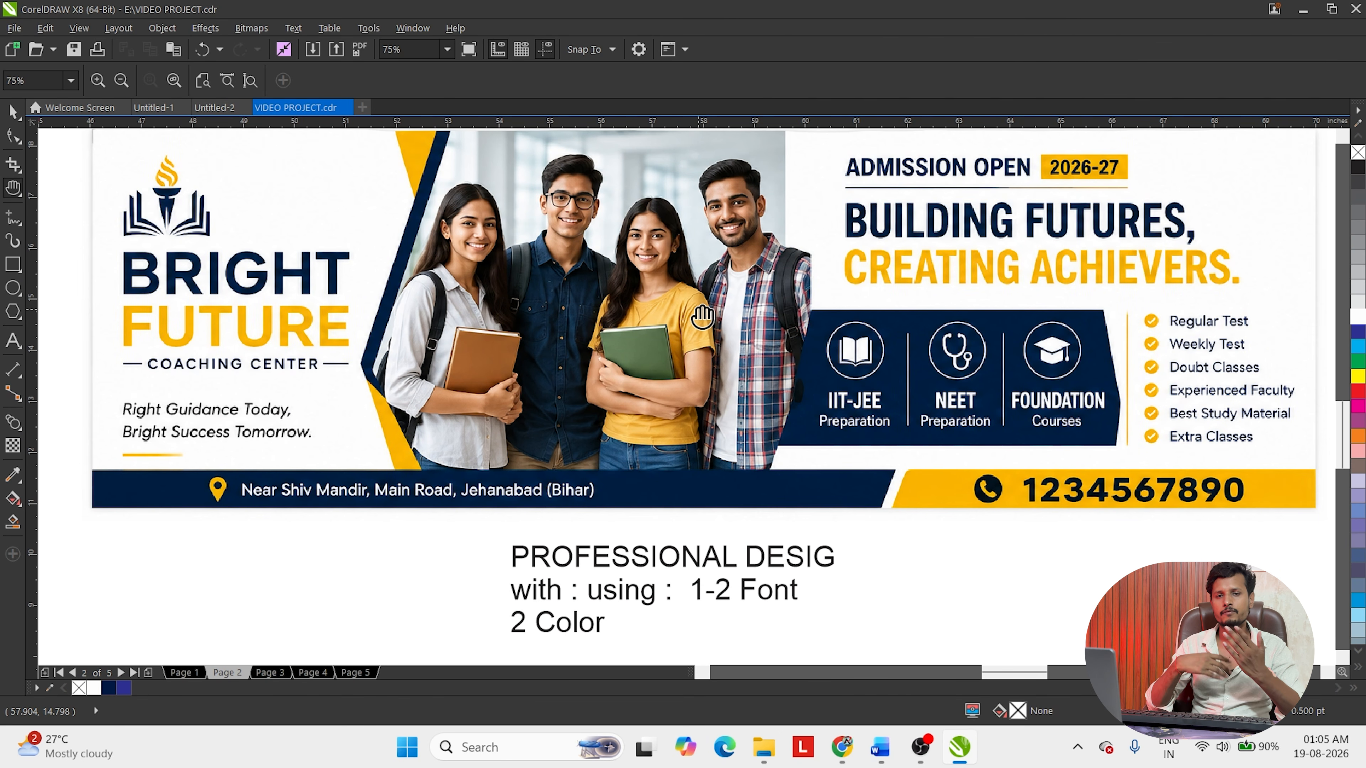
{"action": "scroll", "coordinate": [694, 323], "scroll_direction": "down", "scroll_amount": 3}
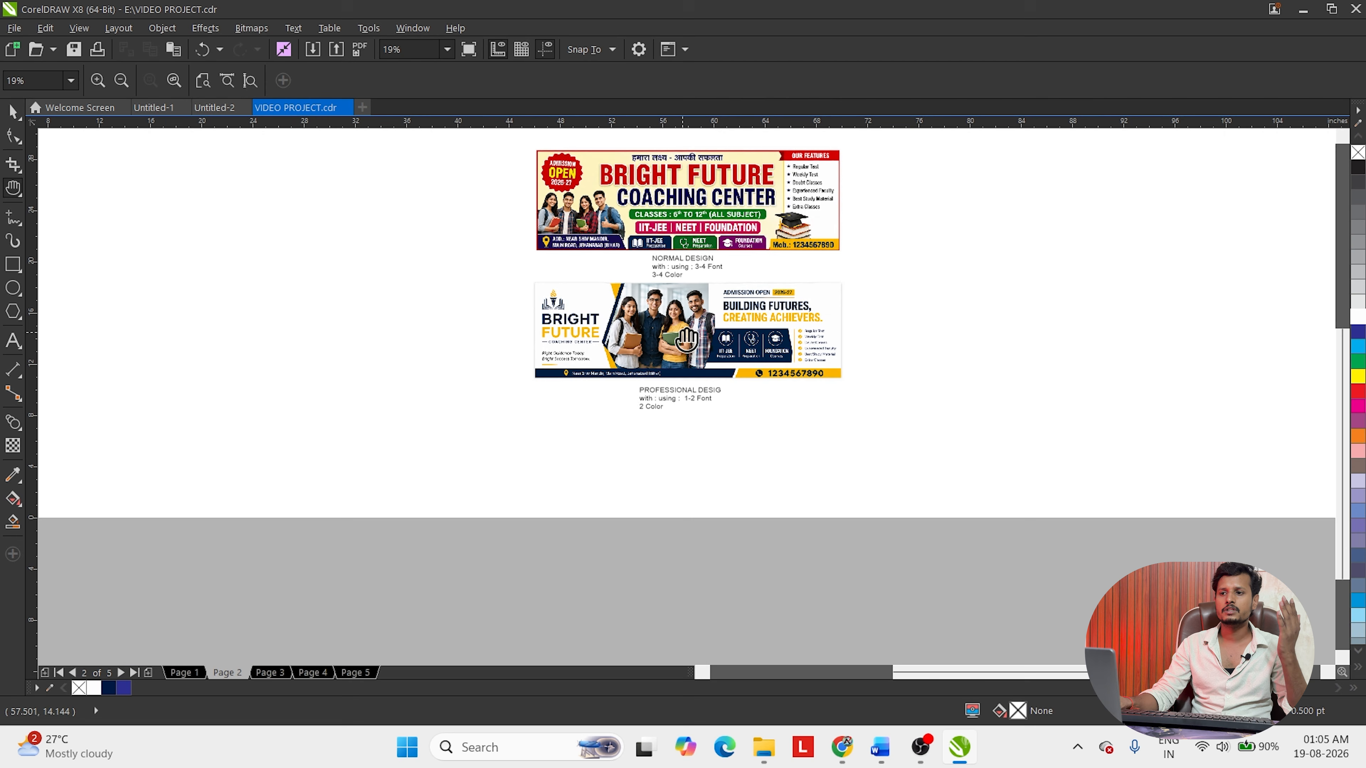
{"action": "scroll", "coordinate": [682, 301], "scroll_direction": "up", "scroll_amount": 3}
{"action": "scroll", "coordinate": [684, 301], "scroll_direction": "down", "scroll_amount": 2}
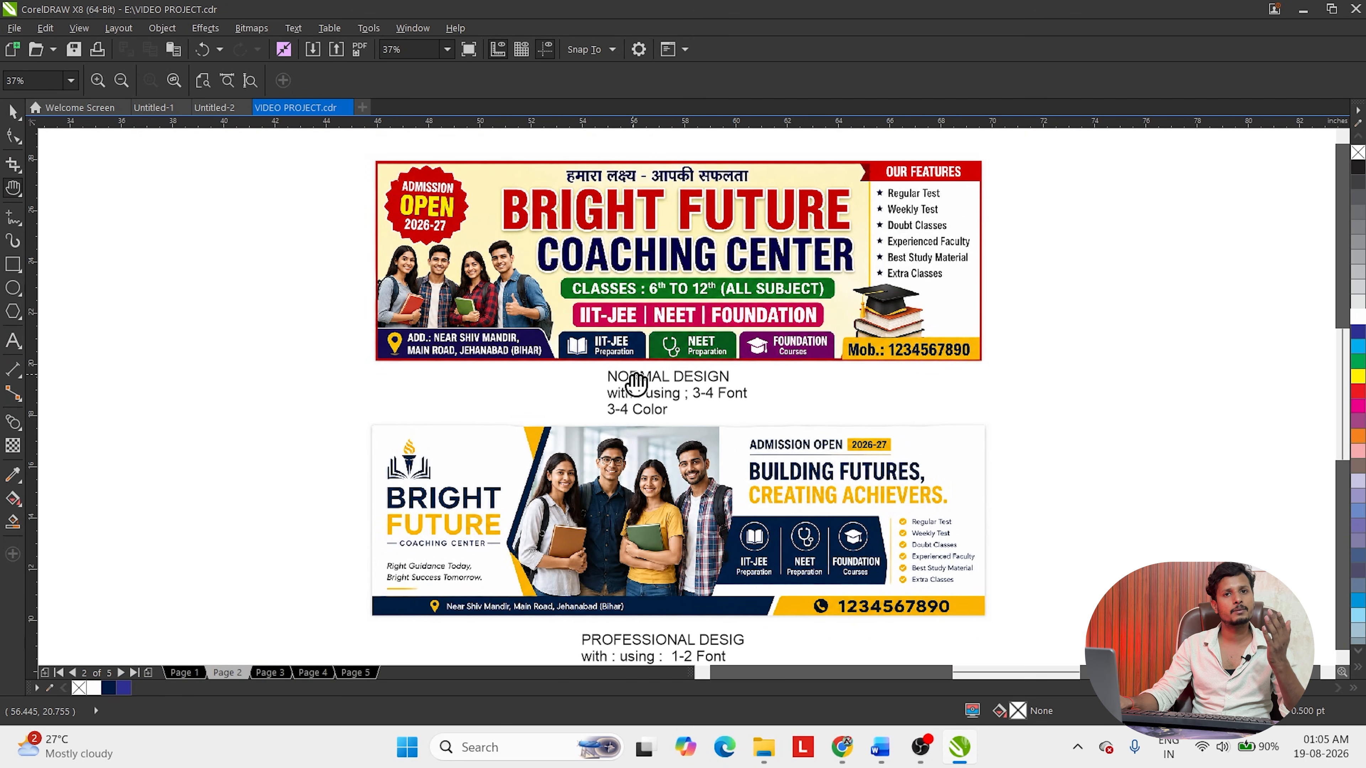
{"action": "key", "text": "Page_Down"}
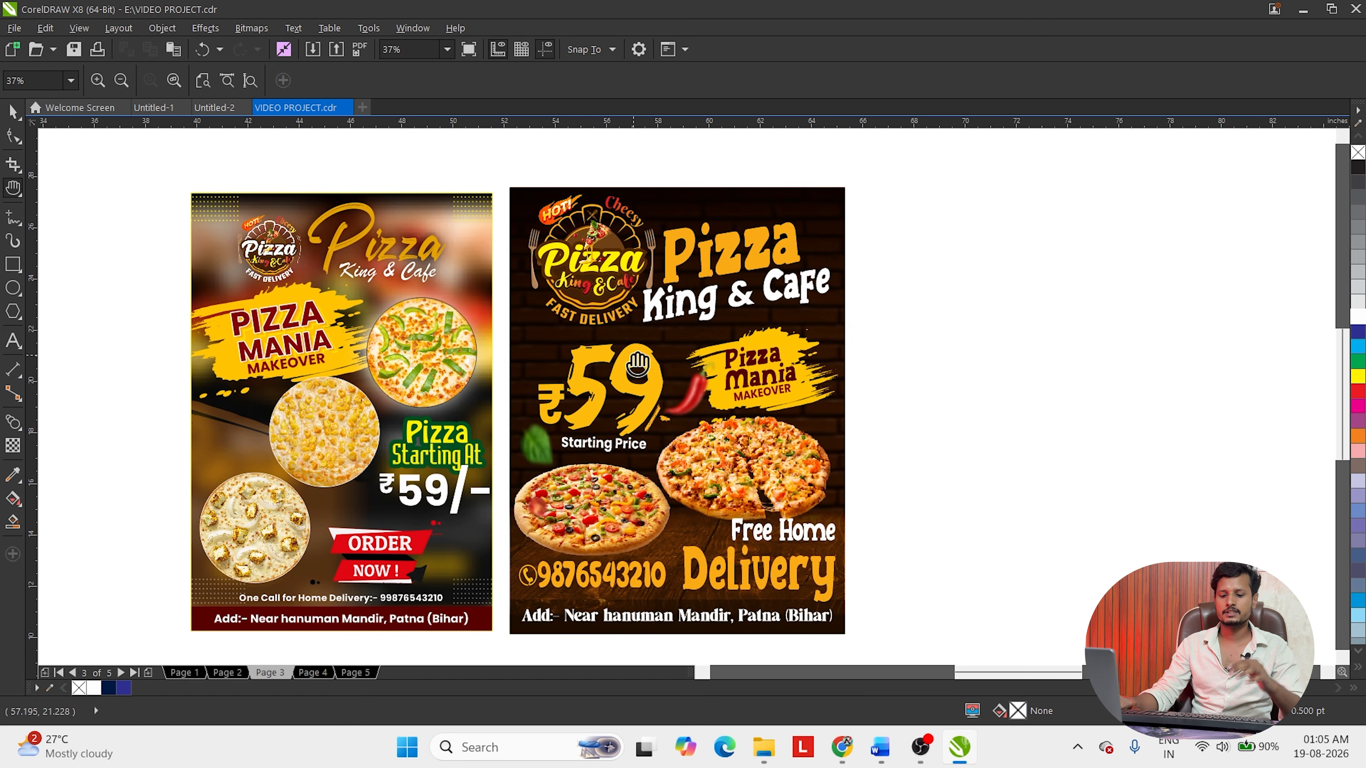
- Compare the typography of the two Pizza King & Cafe posters on page 3
{"action": "left_click_drag", "start_coordinate": [476, 355], "coordinate": [549, 284]}
{"action": "key", "text": "F2"}
{"action": "left_click_drag", "start_coordinate": [196, 141], "coordinate": [921, 611]}
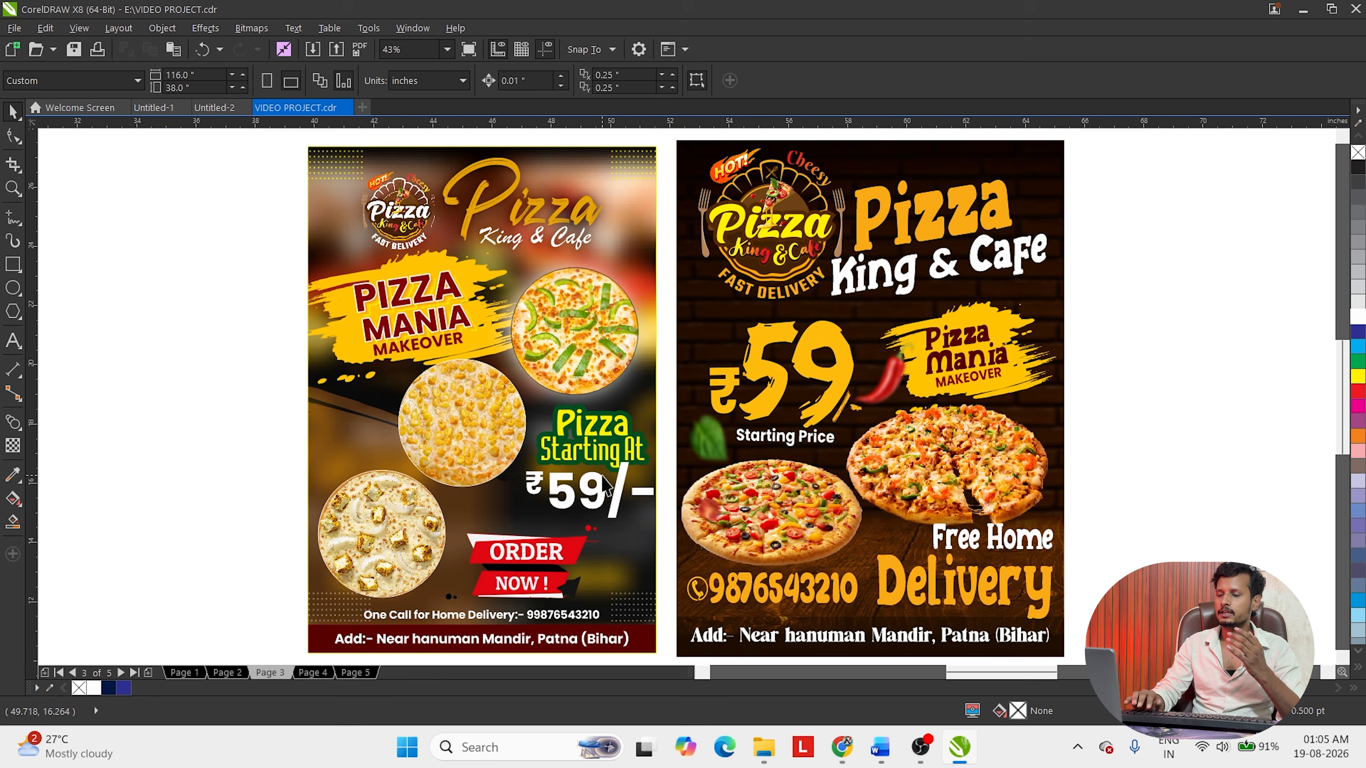
- Go to page 4 and examine the ZORKO title and "Brand of Food Lovers" tagline lettering up close
{"action": "key", "text": "Page_Down"}
{"action": "scroll", "coordinate": [675, 331], "scroll_direction": "down", "scroll_amount": 5}
{"action": "key", "text": "z"}
{"action": "left_click_drag", "start_coordinate": [627, 241], "coordinate": [842, 442]}
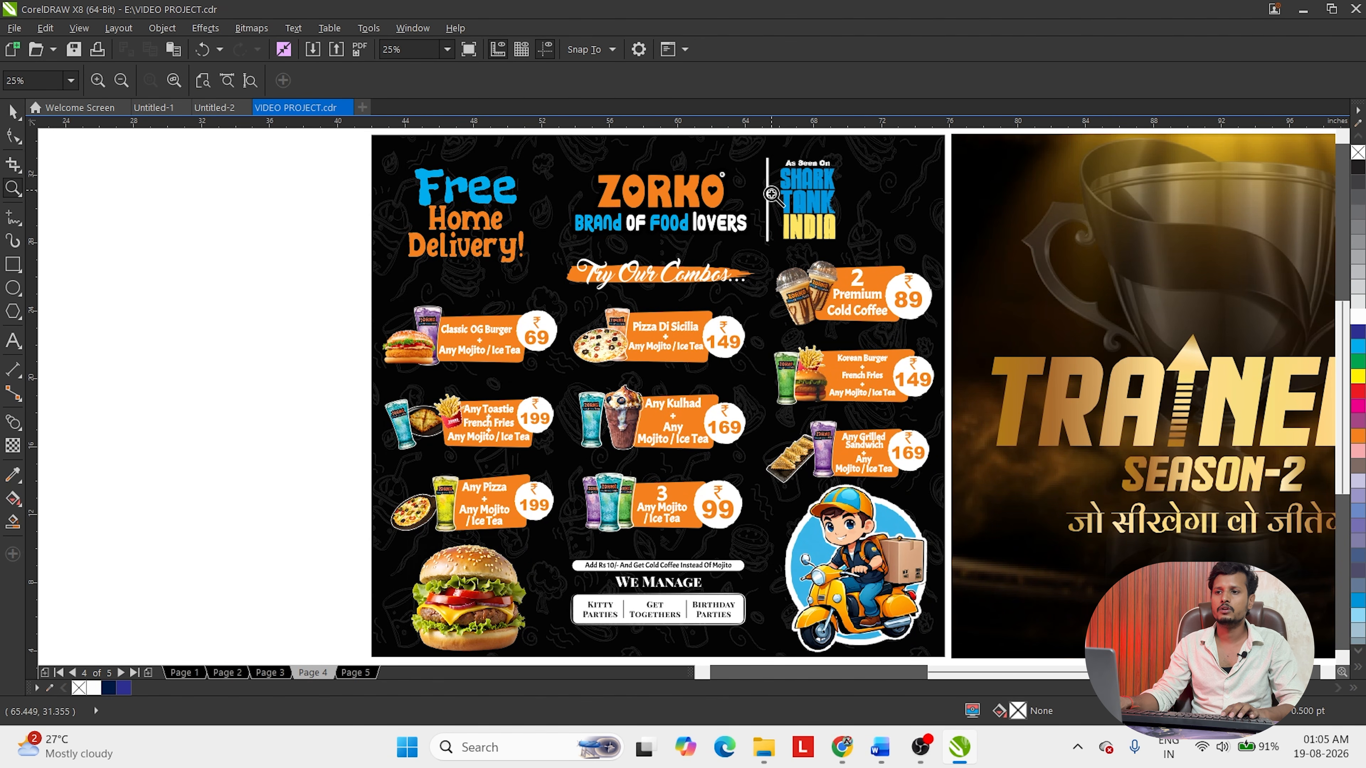
{"action": "scroll", "coordinate": [702, 203], "scroll_direction": "up", "scroll_amount": 2}
{"action": "key", "text": "h"}
{"action": "left_click_drag", "start_coordinate": [587, 227], "coordinate": [619, 338]}
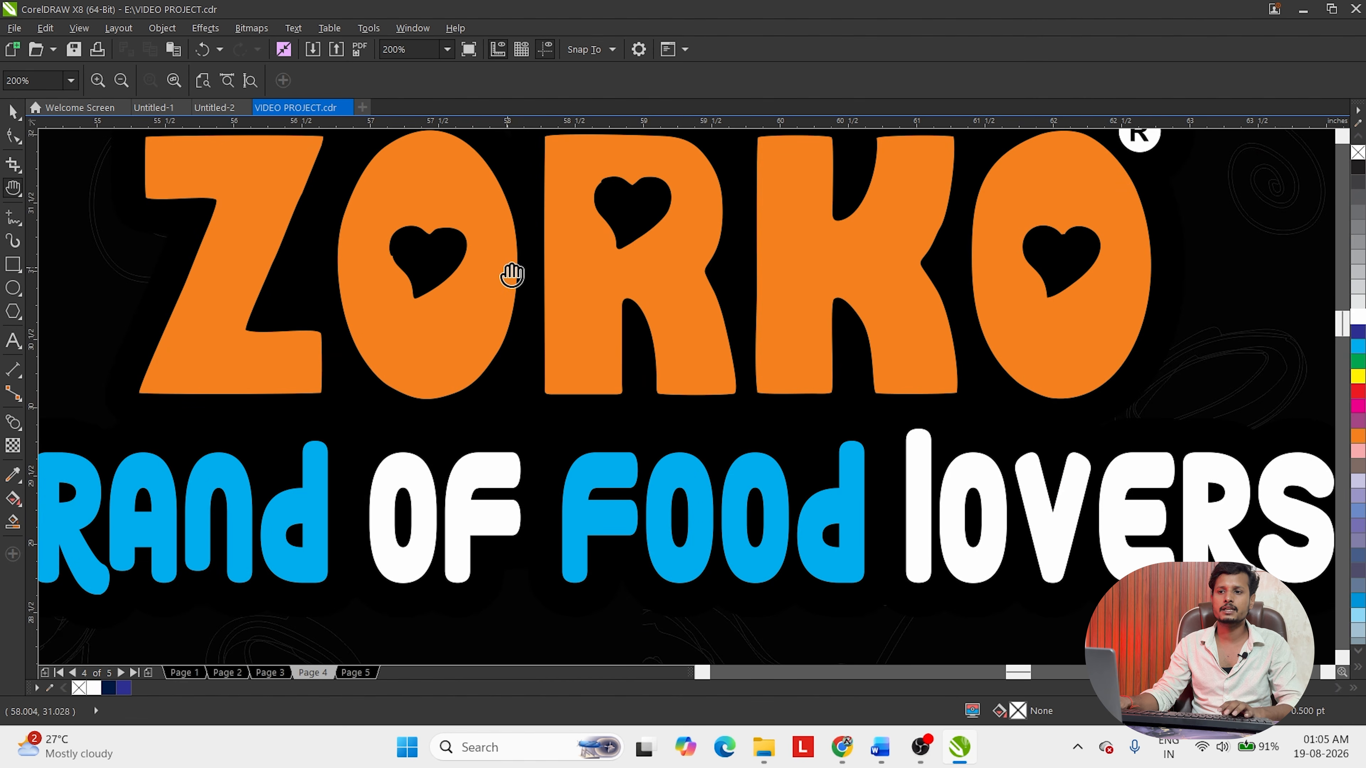
{"action": "left_click_drag", "start_coordinate": [555, 305], "coordinate": [712, 219]}
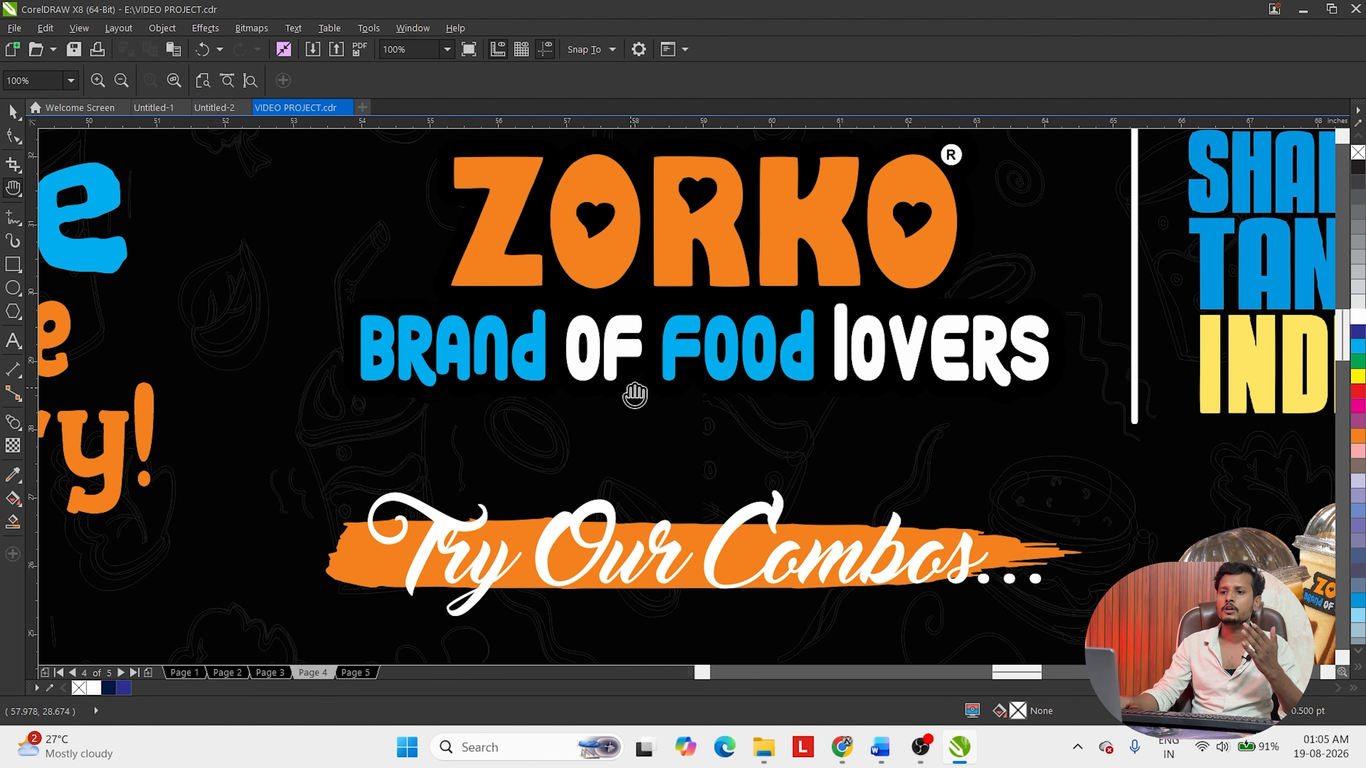
- Examine the "Free Home Delivery!" heading, the "Try Our Combos..." script and the combo item text on the ZORKO menu
{"action": "scroll", "coordinate": [634, 391], "scroll_direction": "down", "scroll_amount": 2}
{"action": "scroll", "coordinate": [596, 298], "scroll_direction": "up", "scroll_amount": 1}
{"action": "left_click_drag", "start_coordinate": [429, 301], "coordinate": [327, 319]}
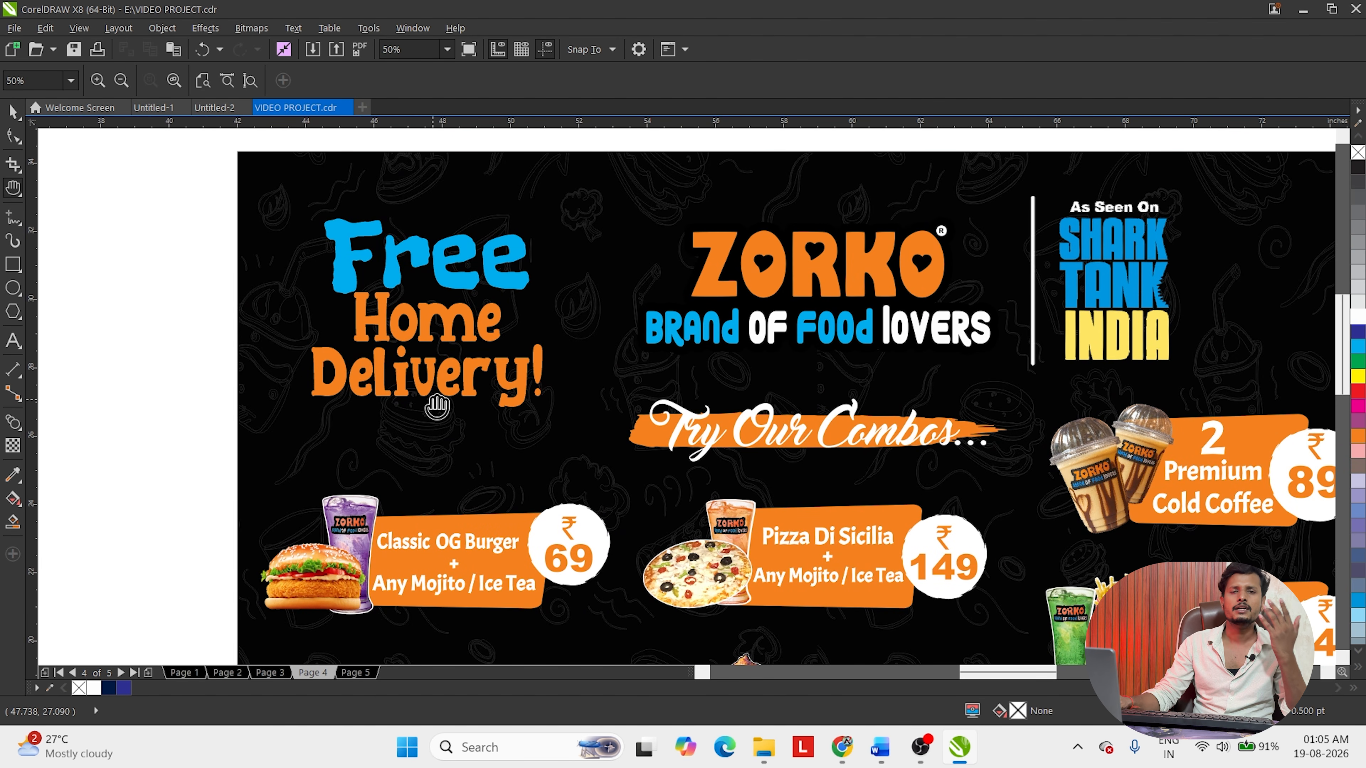
{"action": "left_click_drag", "start_coordinate": [676, 385], "coordinate": [639, 271]}
{"action": "left_click_drag", "start_coordinate": [343, 477], "coordinate": [290, 350]}
{"action": "scroll", "coordinate": [289, 349], "scroll_direction": "up", "scroll_amount": 2}
{"action": "scroll", "coordinate": [355, 318], "scroll_direction": "down", "scroll_amount": 2}
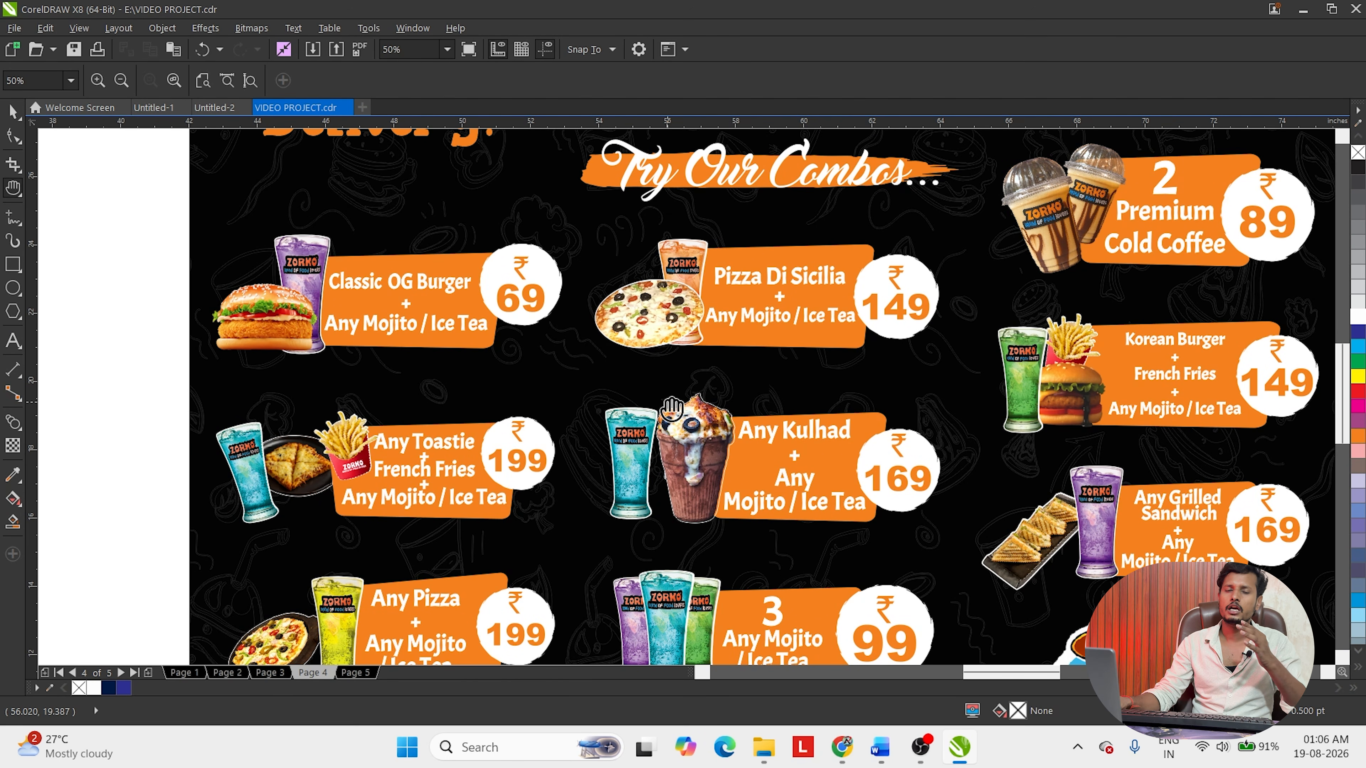
- Examine the "TRAINEES SEASON-2" title and the Hindi tagline on the trophy poster up close
{"action": "scroll", "coordinate": [618, 452], "scroll_direction": "down", "scroll_amount": 4}
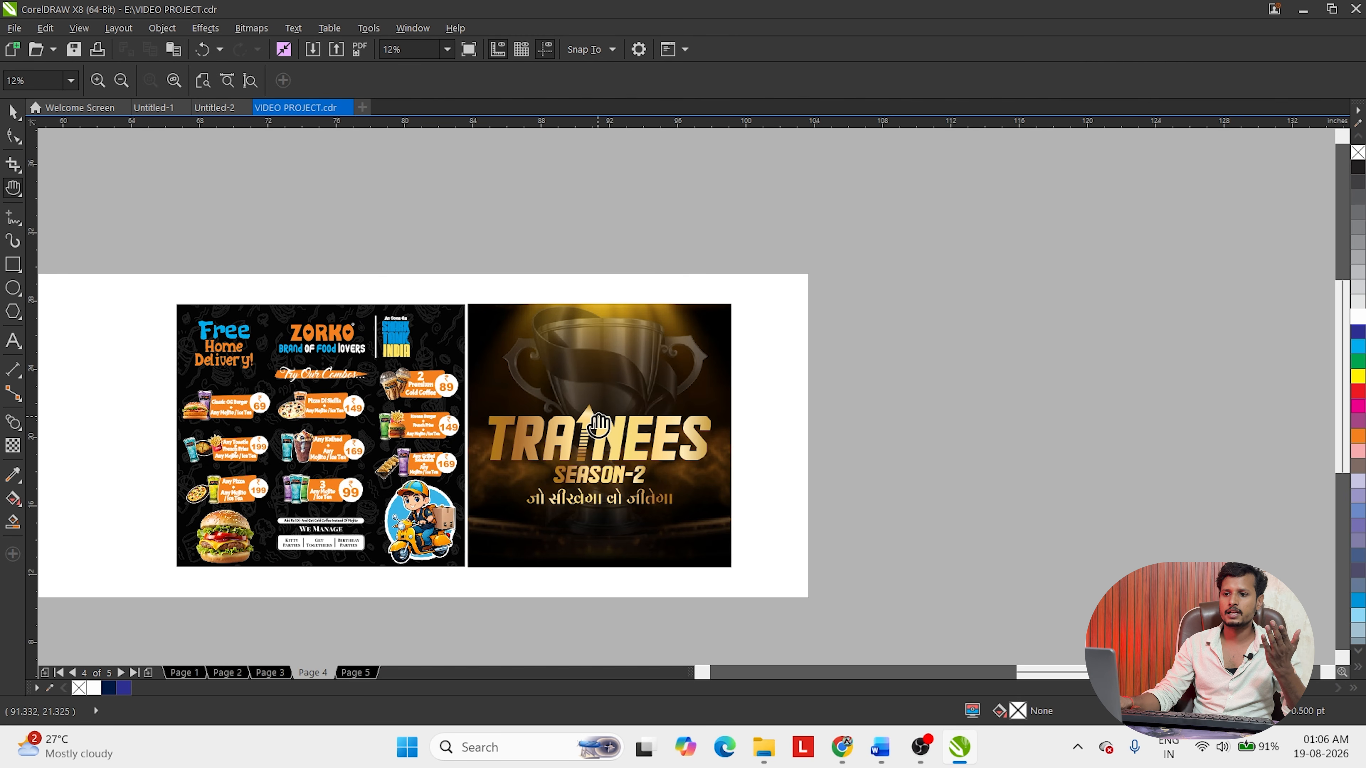
{"action": "scroll", "coordinate": [645, 371], "scroll_direction": "up", "scroll_amount": 2}
{"action": "scroll", "coordinate": [613, 355], "scroll_direction": "down", "scroll_amount": 1}
{"action": "left_click_drag", "start_coordinate": [601, 367], "coordinate": [534, 429]}
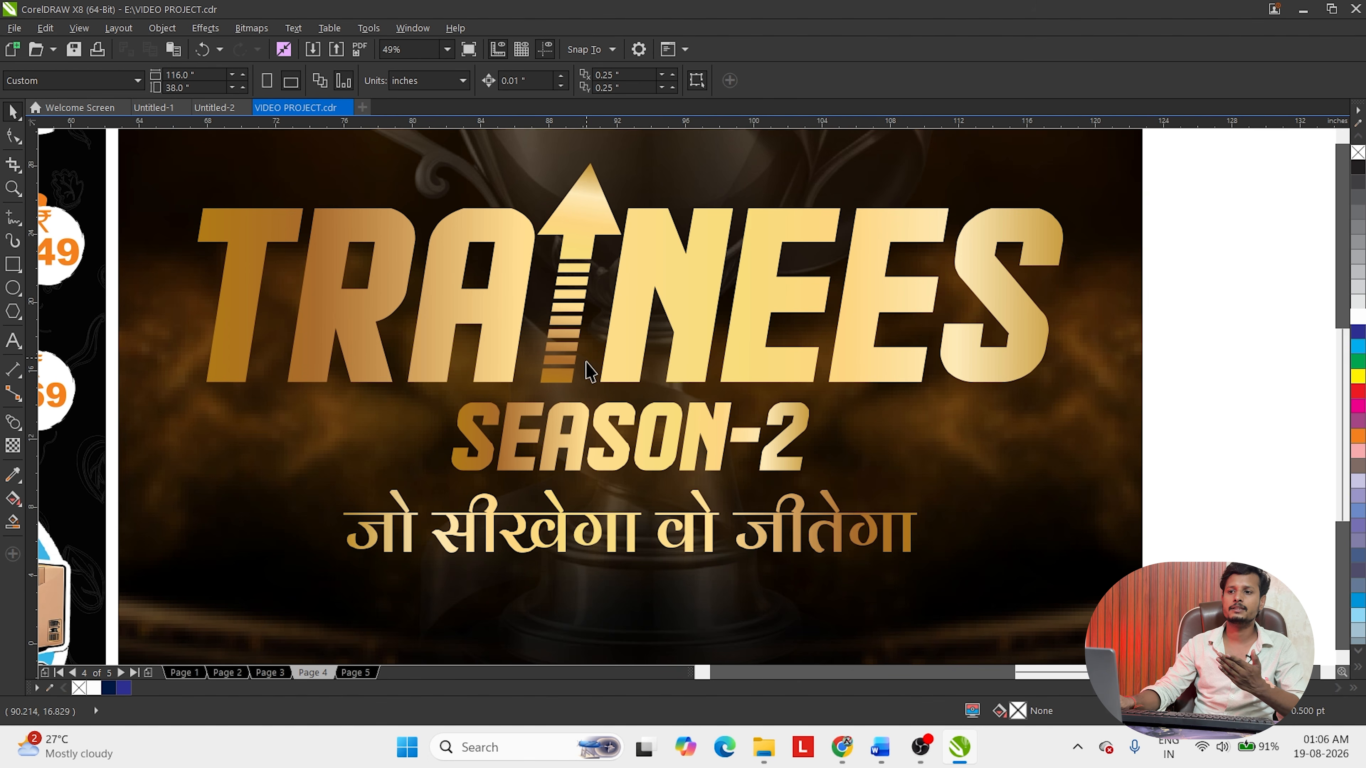
{"action": "scroll", "coordinate": [587, 358], "scroll_direction": "down", "scroll_amount": 1}
{"action": "left_click_drag", "start_coordinate": [587, 355], "coordinate": [549, 474]}
{"action": "key", "text": "ctrl+z"}
- Examine the whole TRAINEES trophy poster and compare it with the ZORKO menu beside it
{"action": "key", "text": "h"}
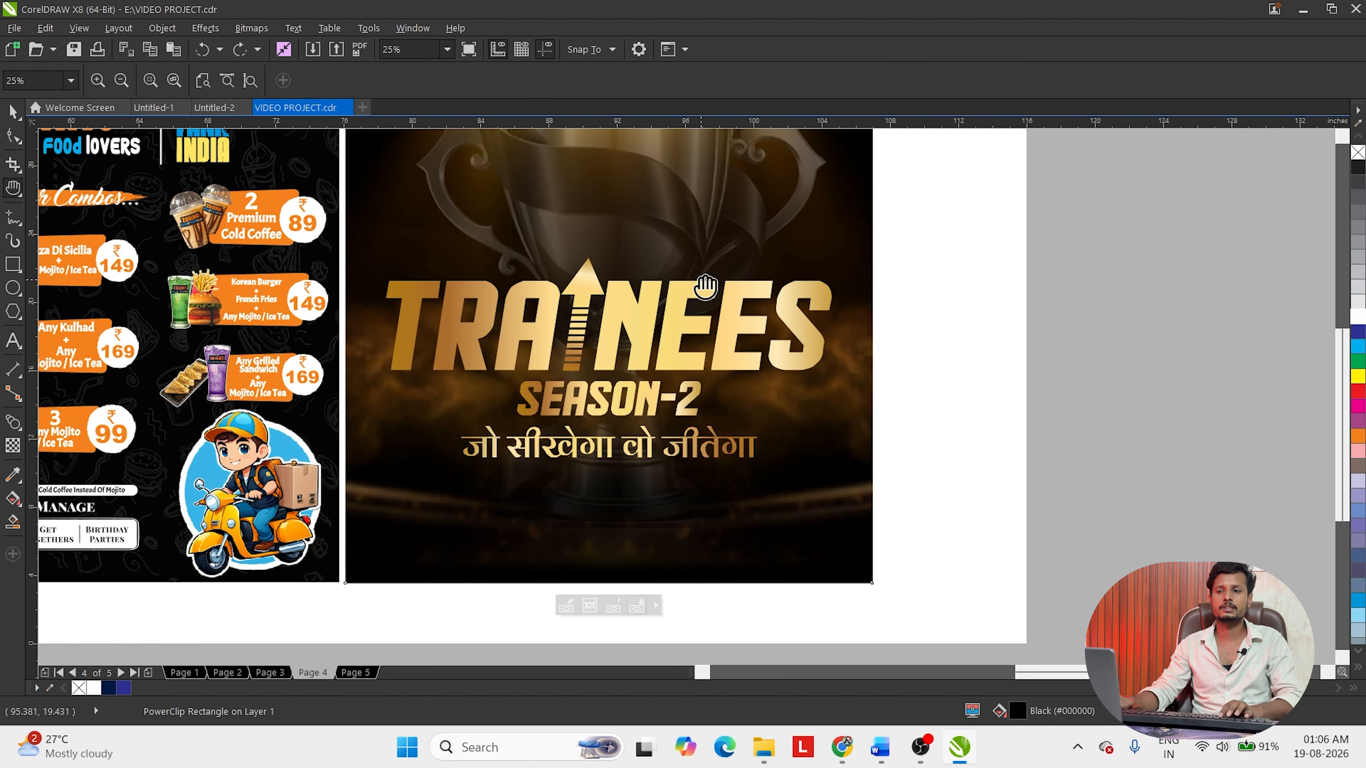
{"action": "left_click_drag", "start_coordinate": [662, 365], "coordinate": [650, 514]}
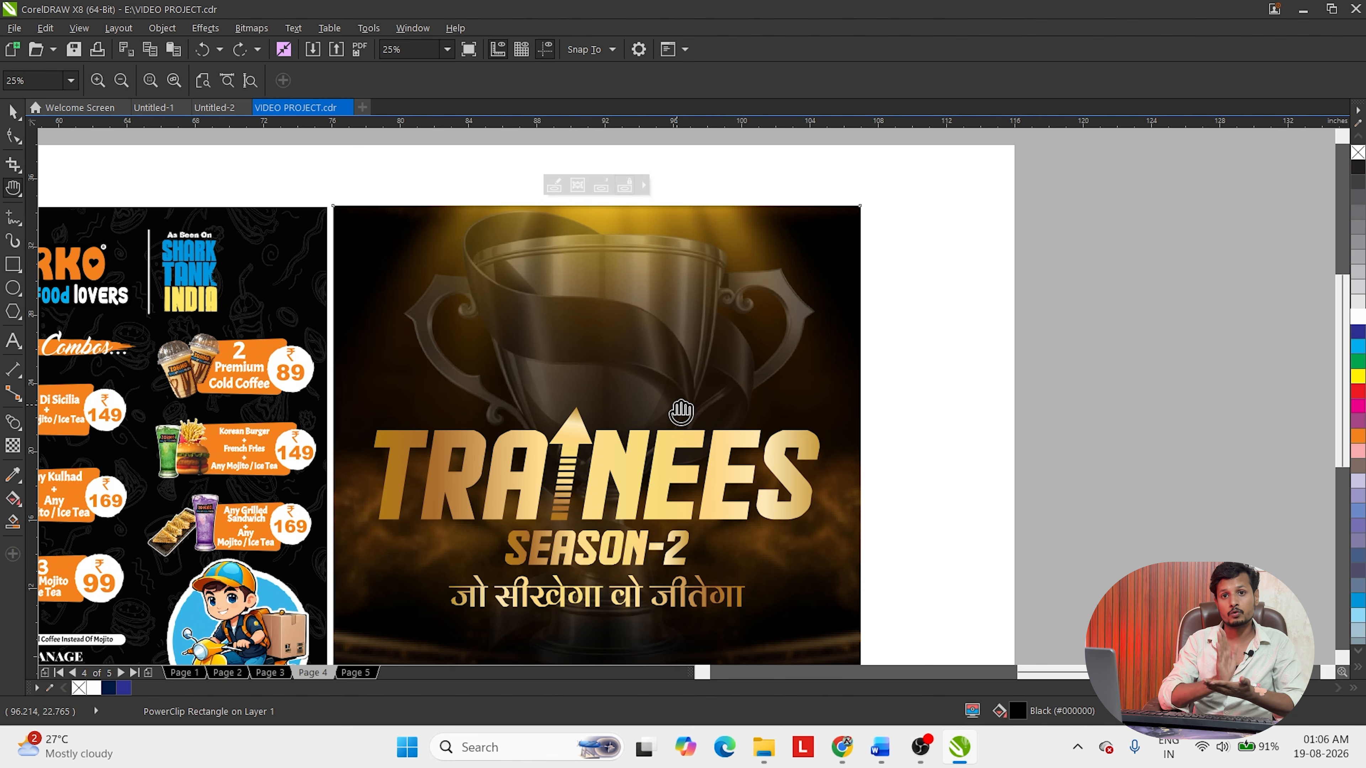
{"action": "scroll", "coordinate": [693, 391], "scroll_direction": "down", "scroll_amount": 2}
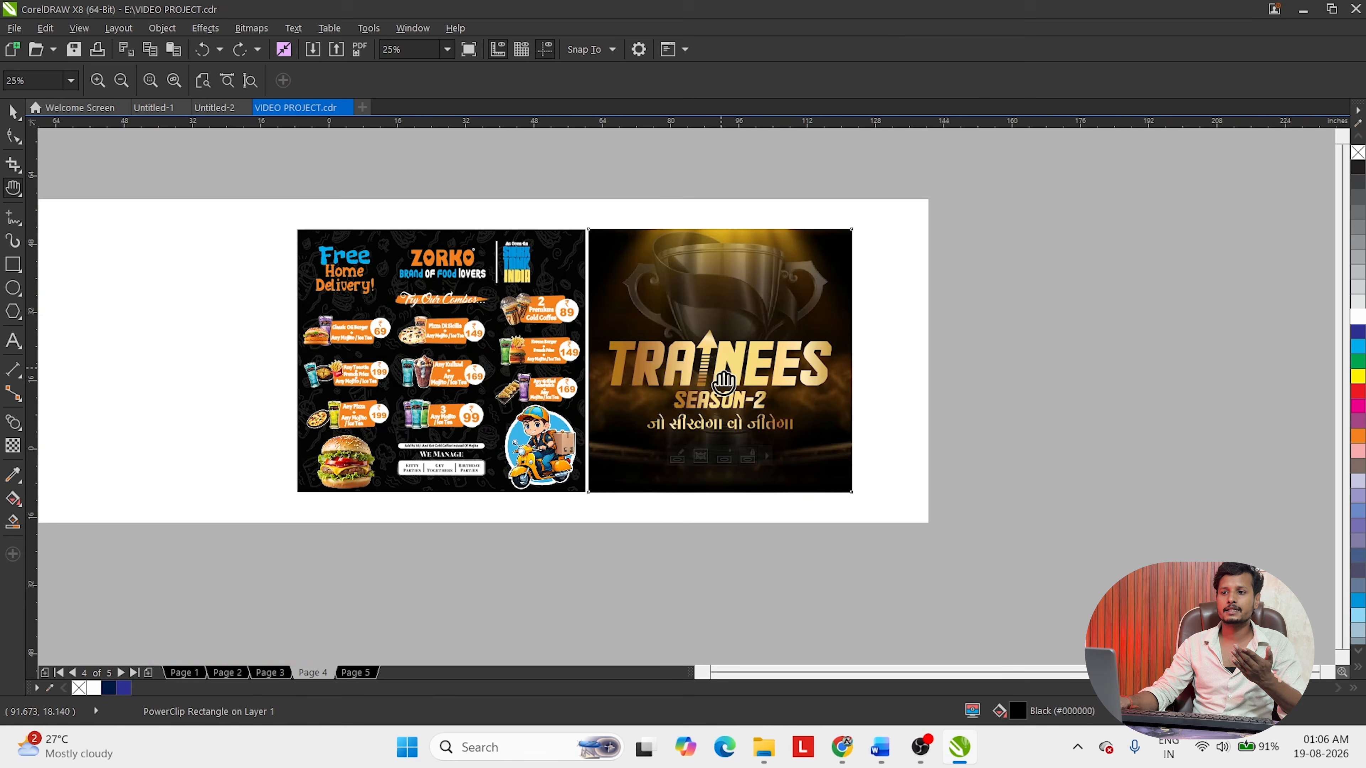
{"action": "scroll", "coordinate": [630, 393], "scroll_direction": "up", "scroll_amount": 2}
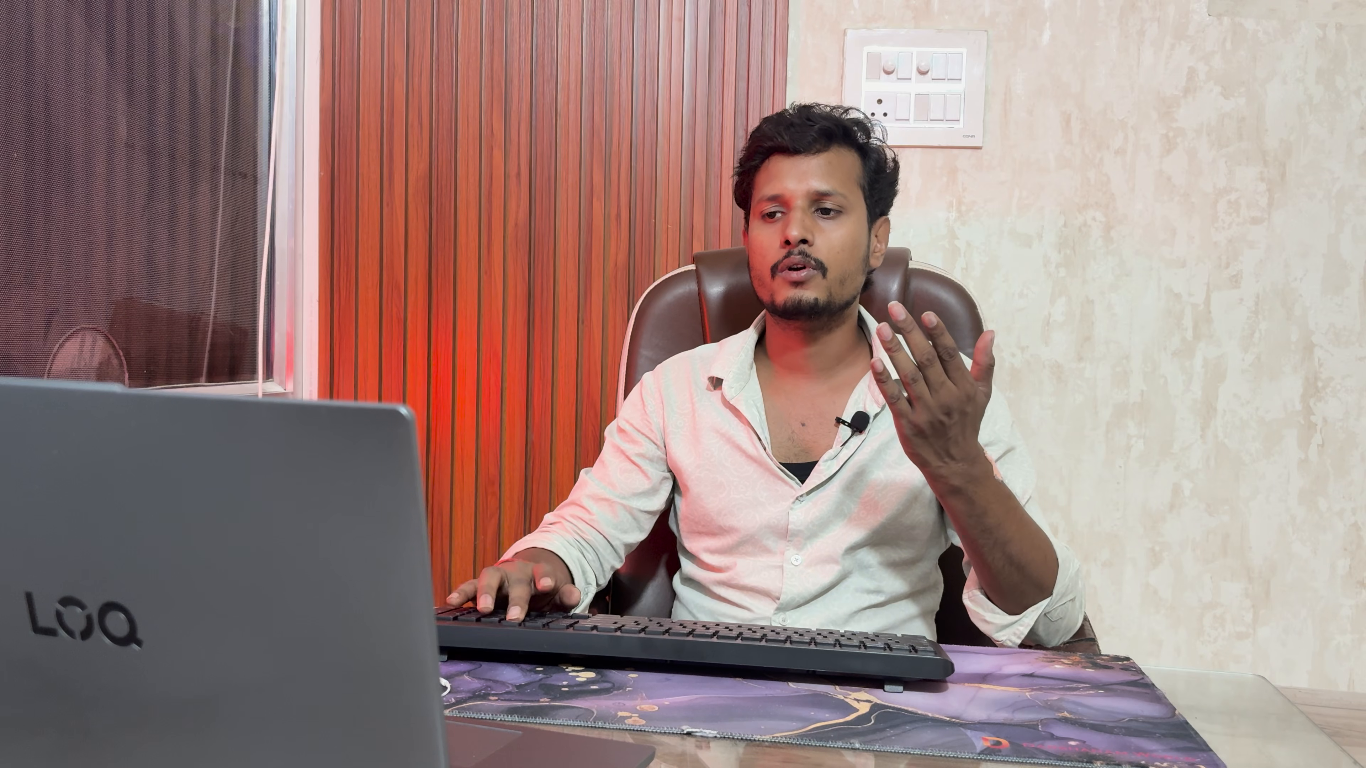